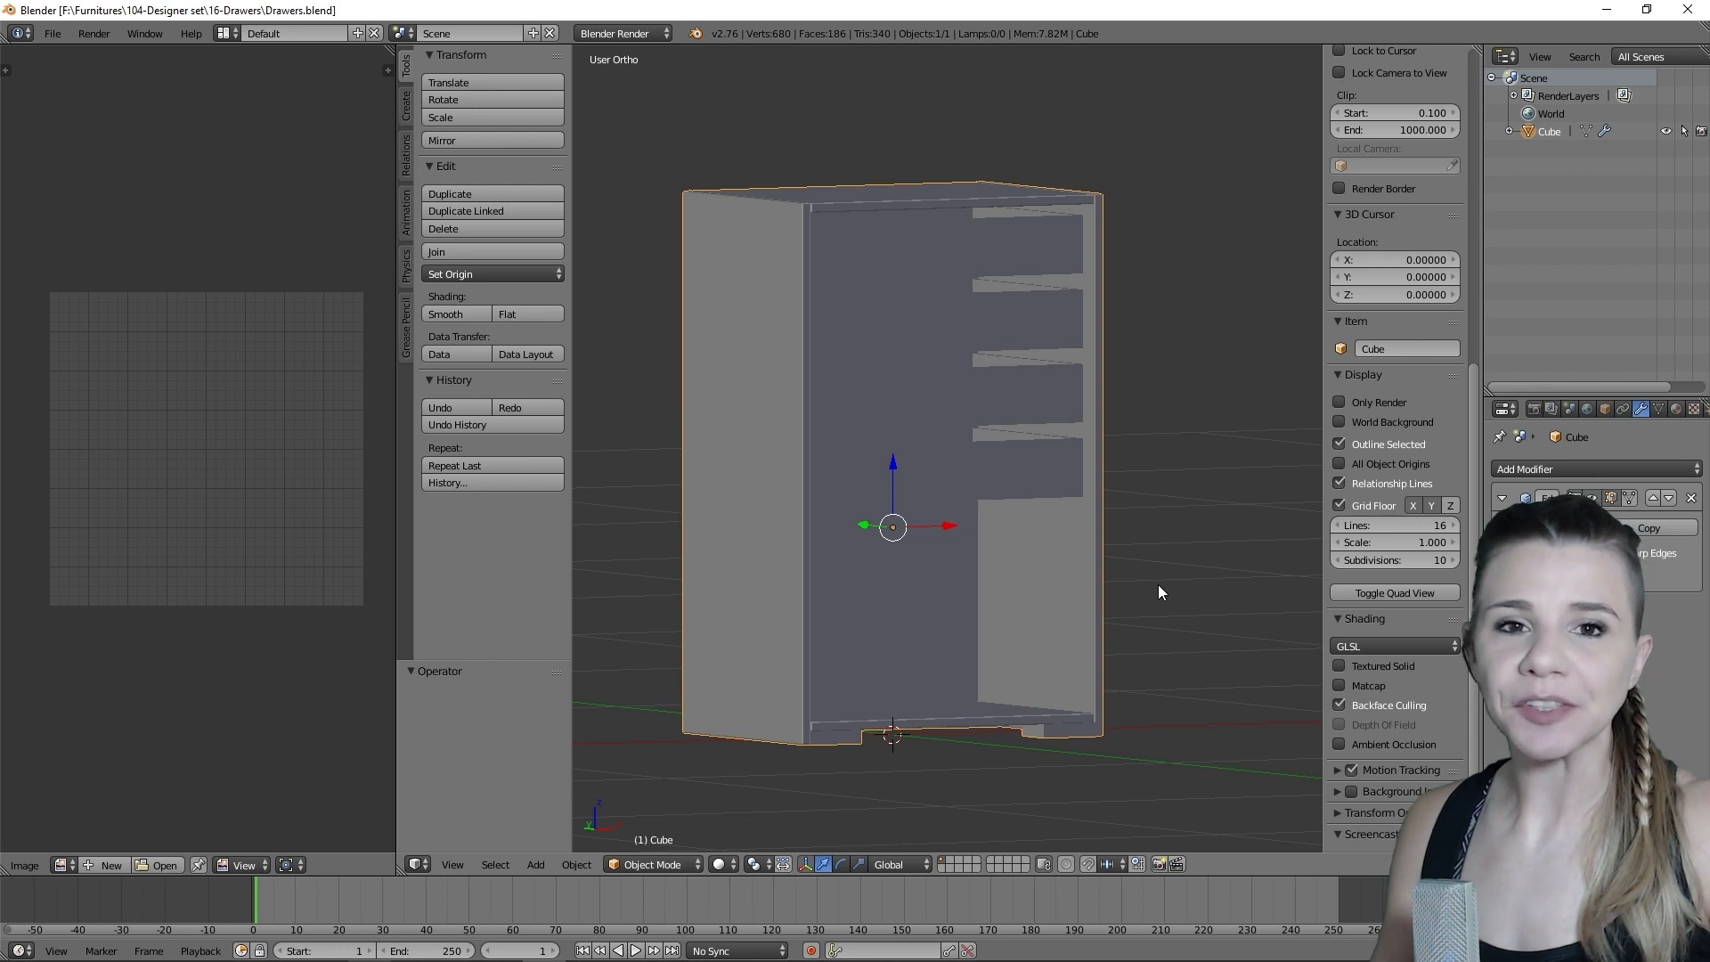
# - Switch the cabinet mesh to Edit Mode with all its faces and UV islands displayed
pyautogui.moveTo(1160, 583); pyautogui.dragTo(1118, 597, button='middle')
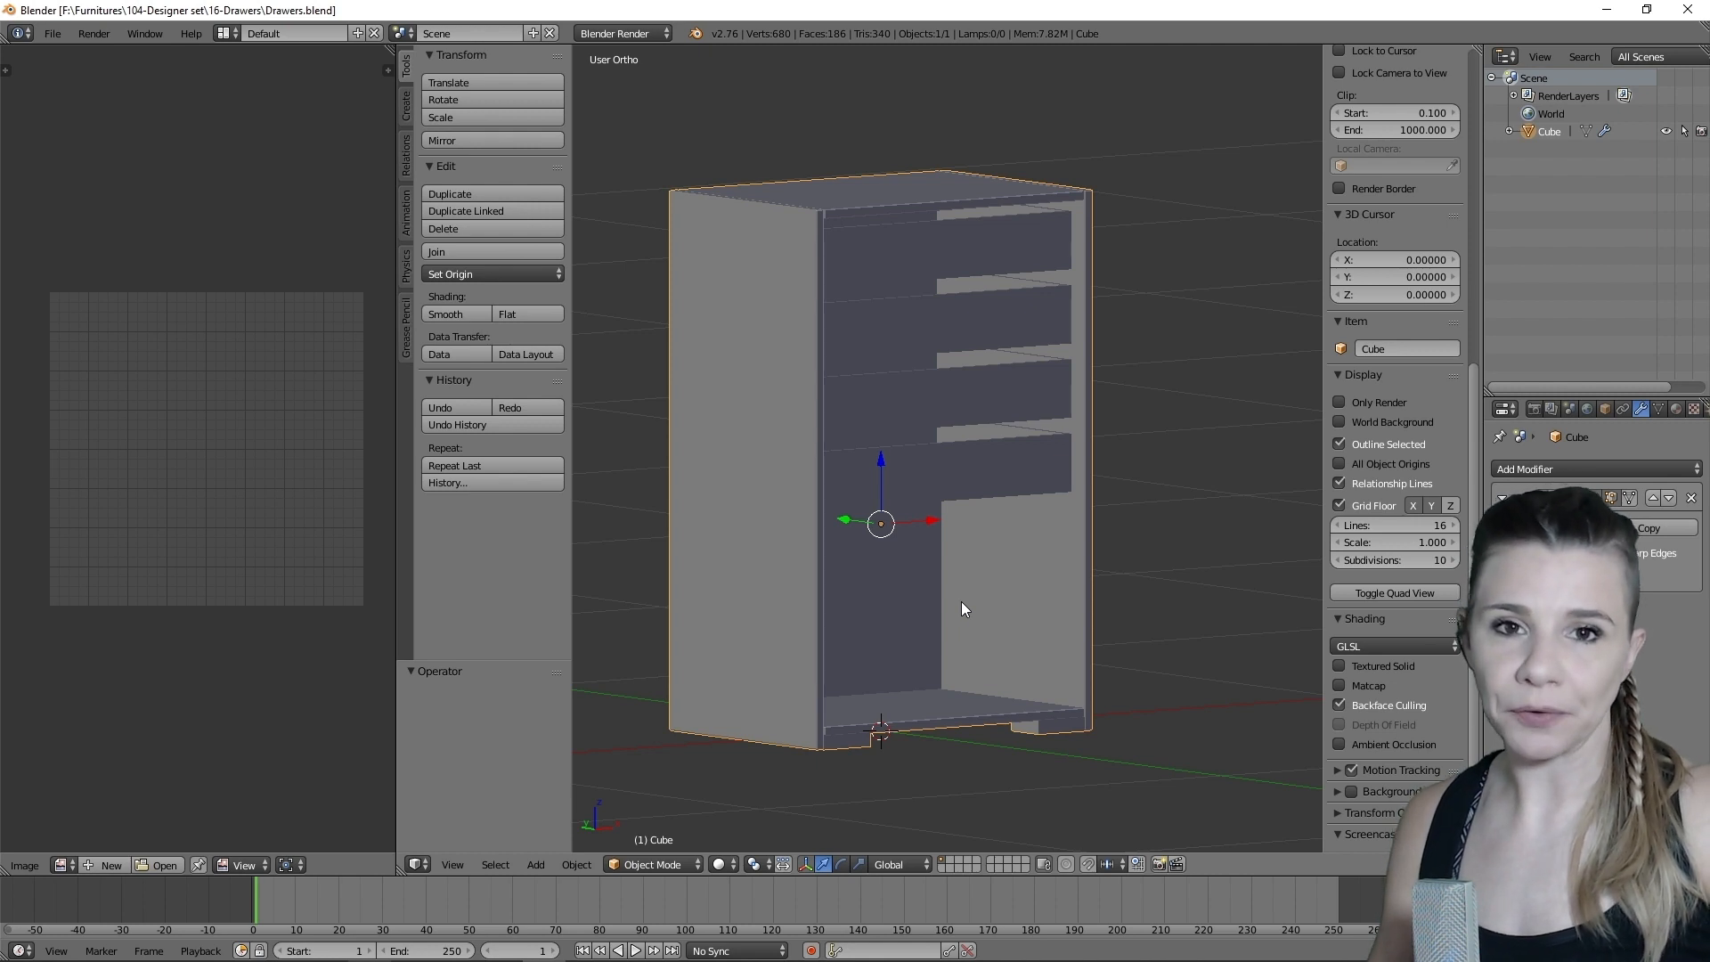
pyautogui.press('Tab')
pyautogui.press('Tab')
pyautogui.moveTo(961, 601); pyautogui.dragTo(1081, 752, button='middle')
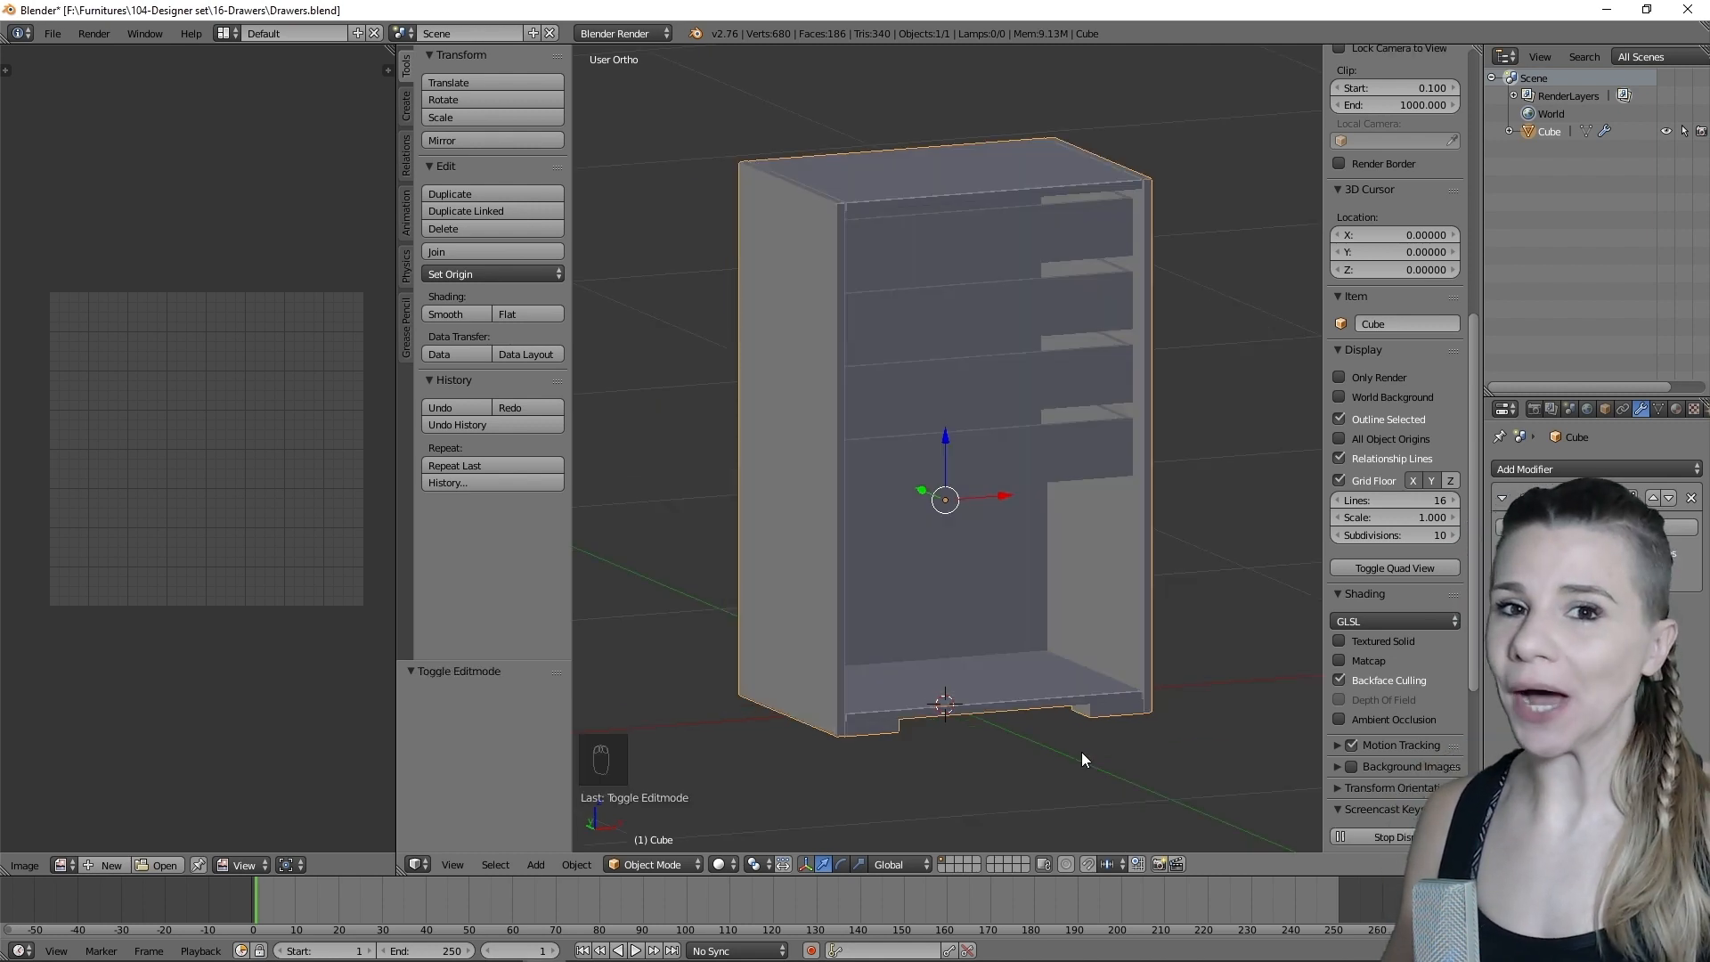
pyautogui.press('Tab')
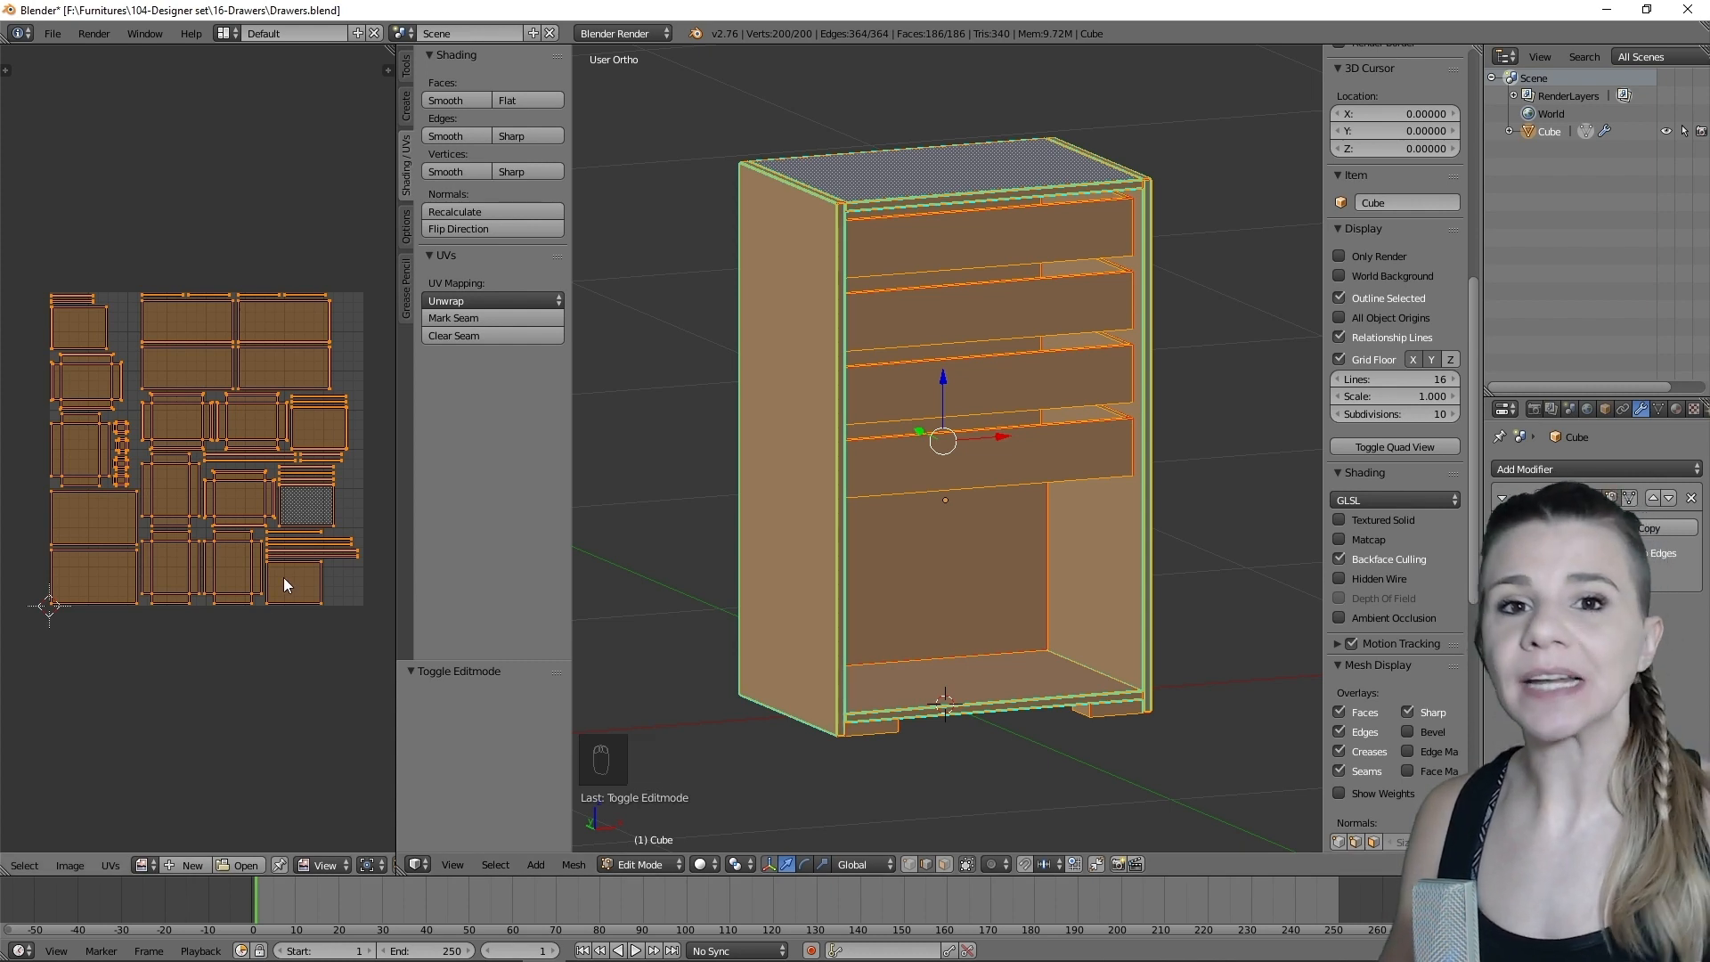
pyautogui.moveTo(735, 579); pyautogui.dragTo(767, 590, button='middle')
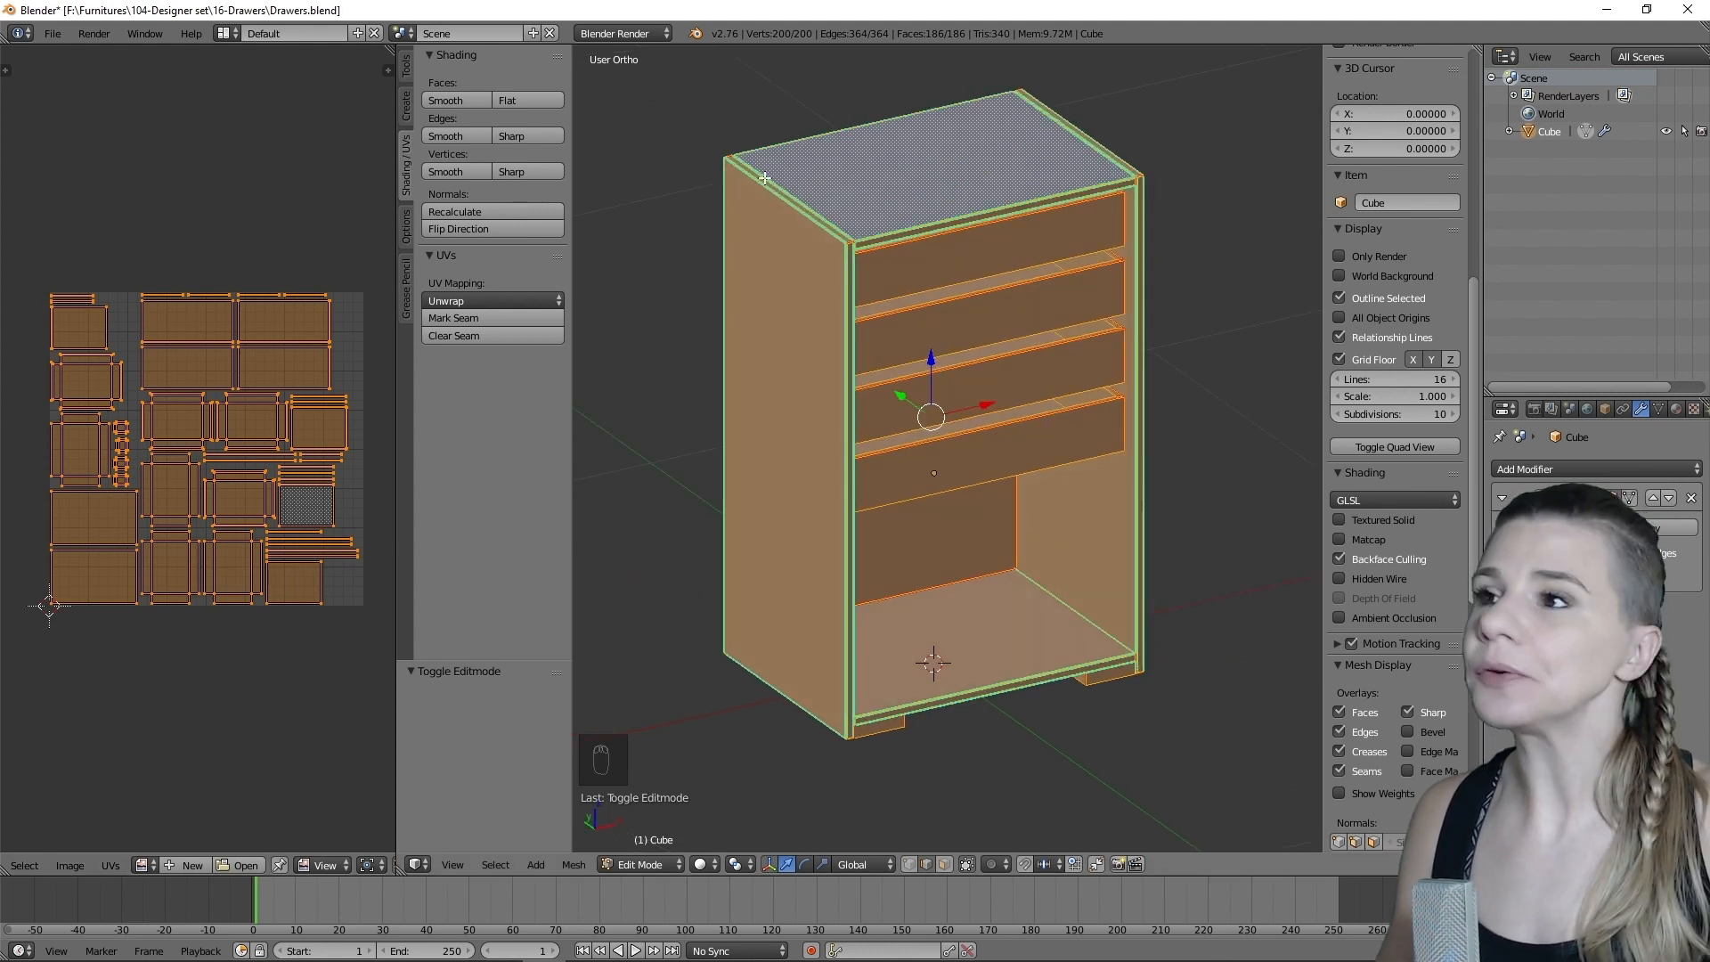
# - Change the render engine to Cycles Render
pyautogui.click(634, 34)
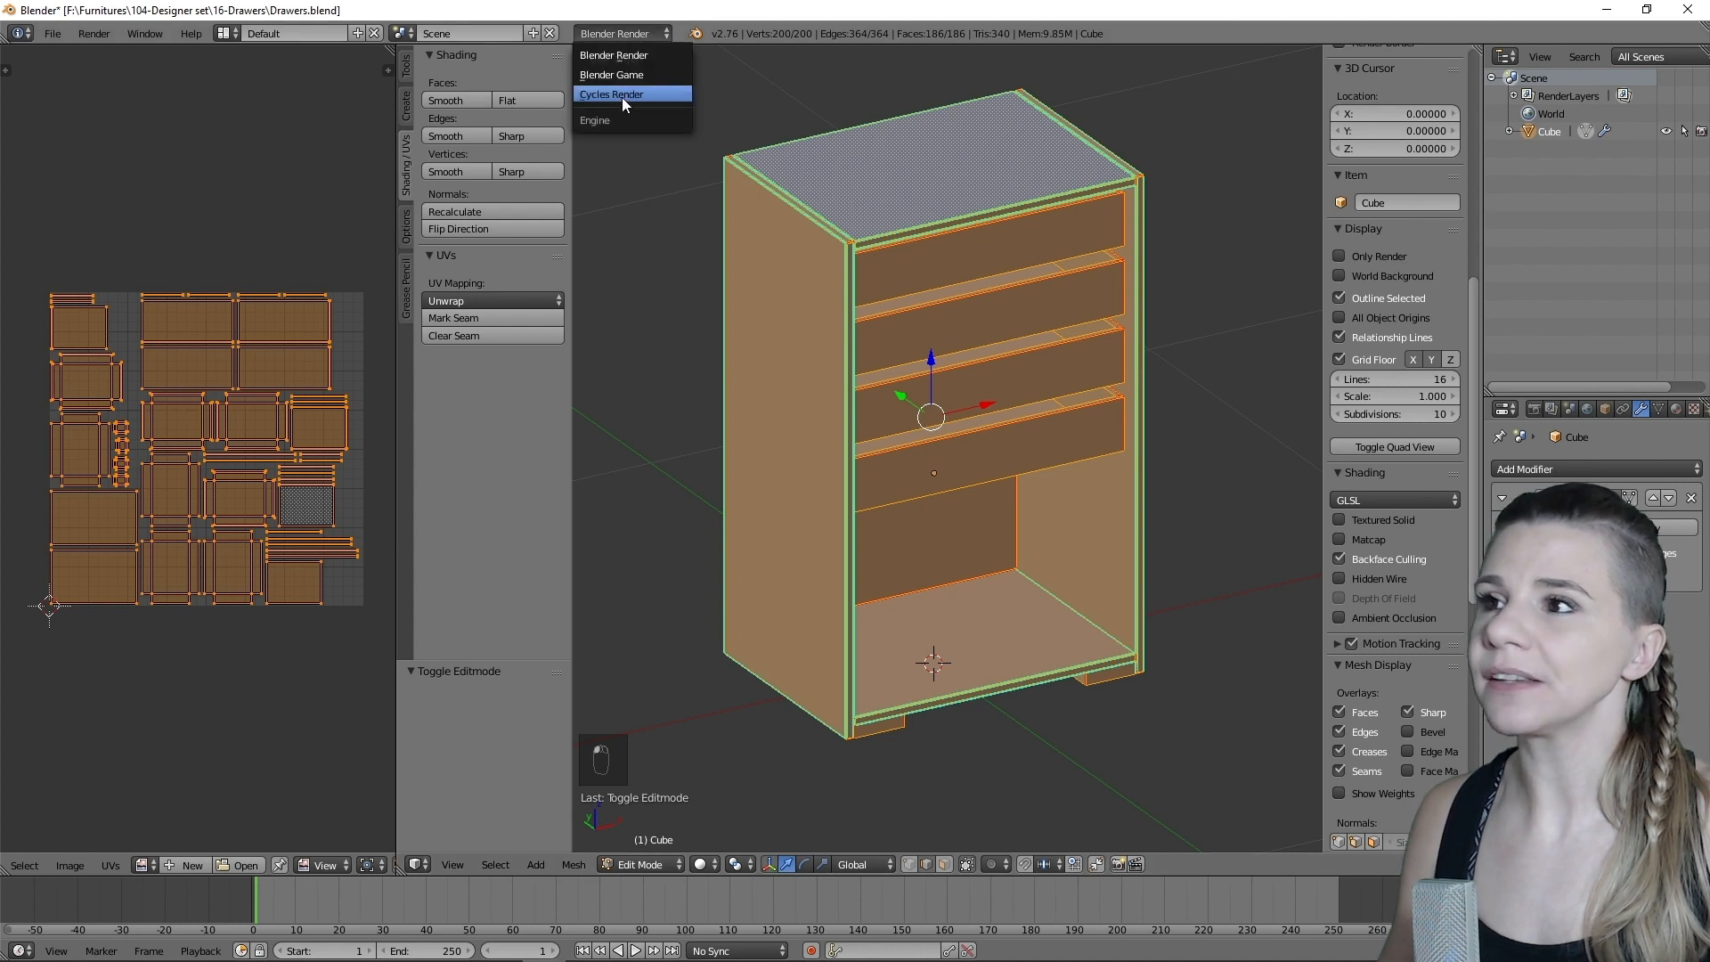
pyautogui.click(622, 93)
pyautogui.click(607, 30)
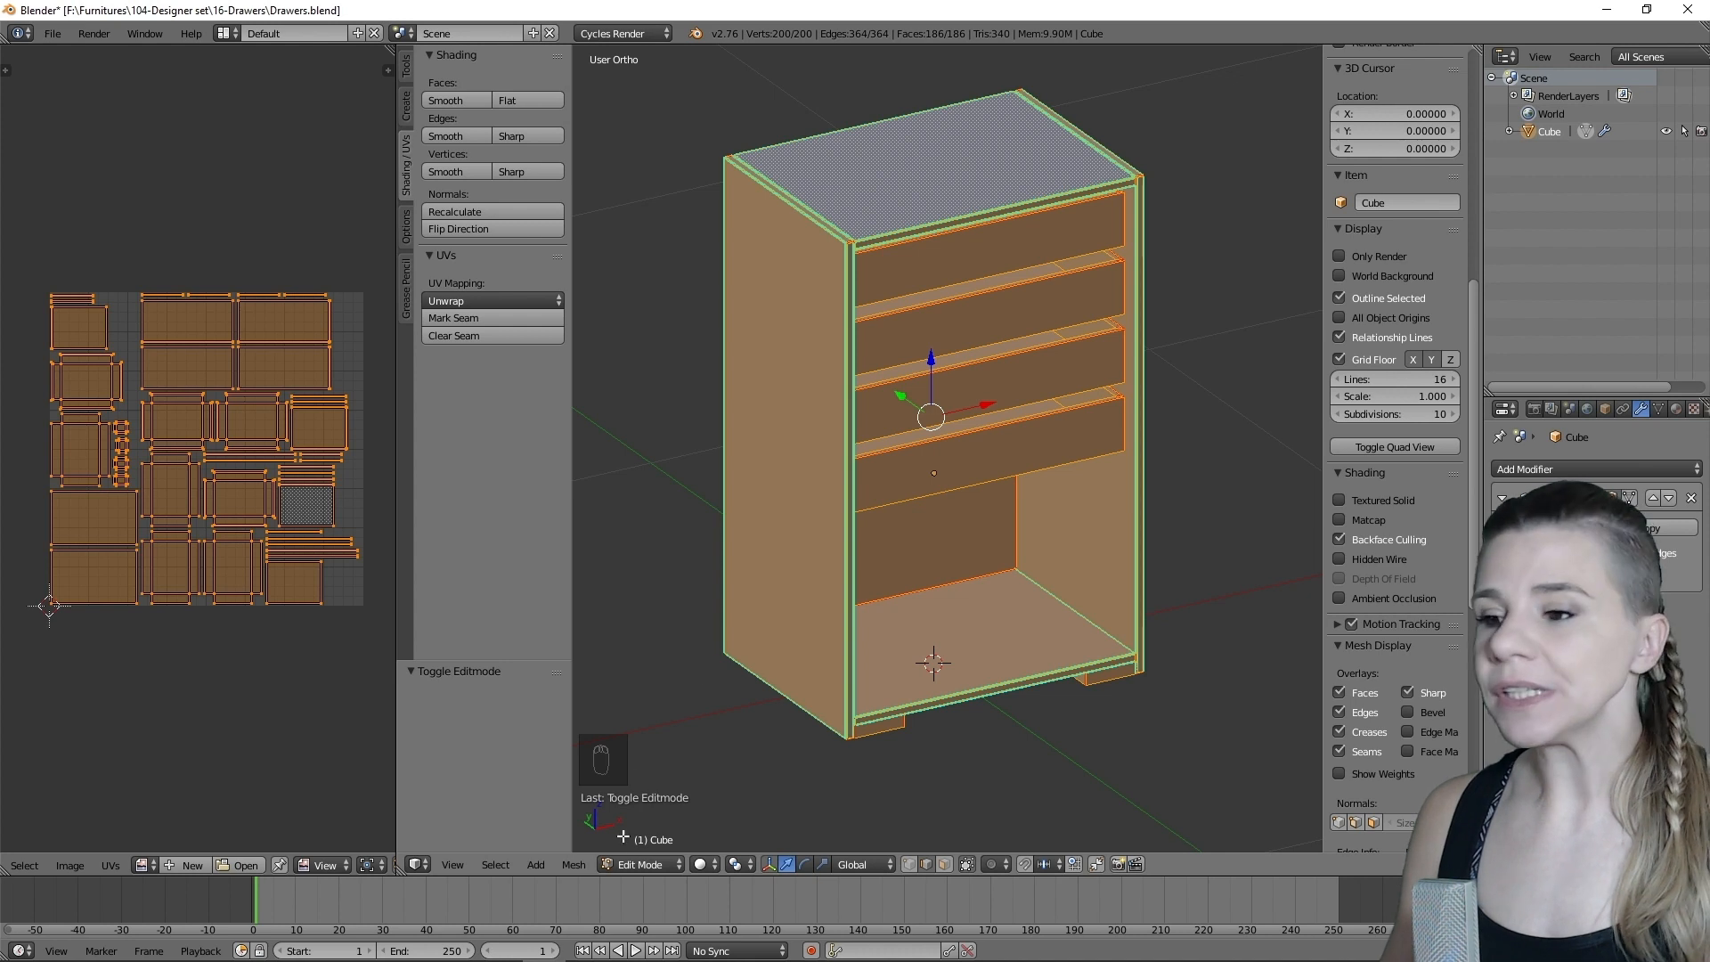
# - Enlarge the timeline area and turn it into a Node Editor
pyautogui.moveTo(637, 867); pyautogui.dragTo(637, 738)
pyautogui.hotkey('alt', 'a')
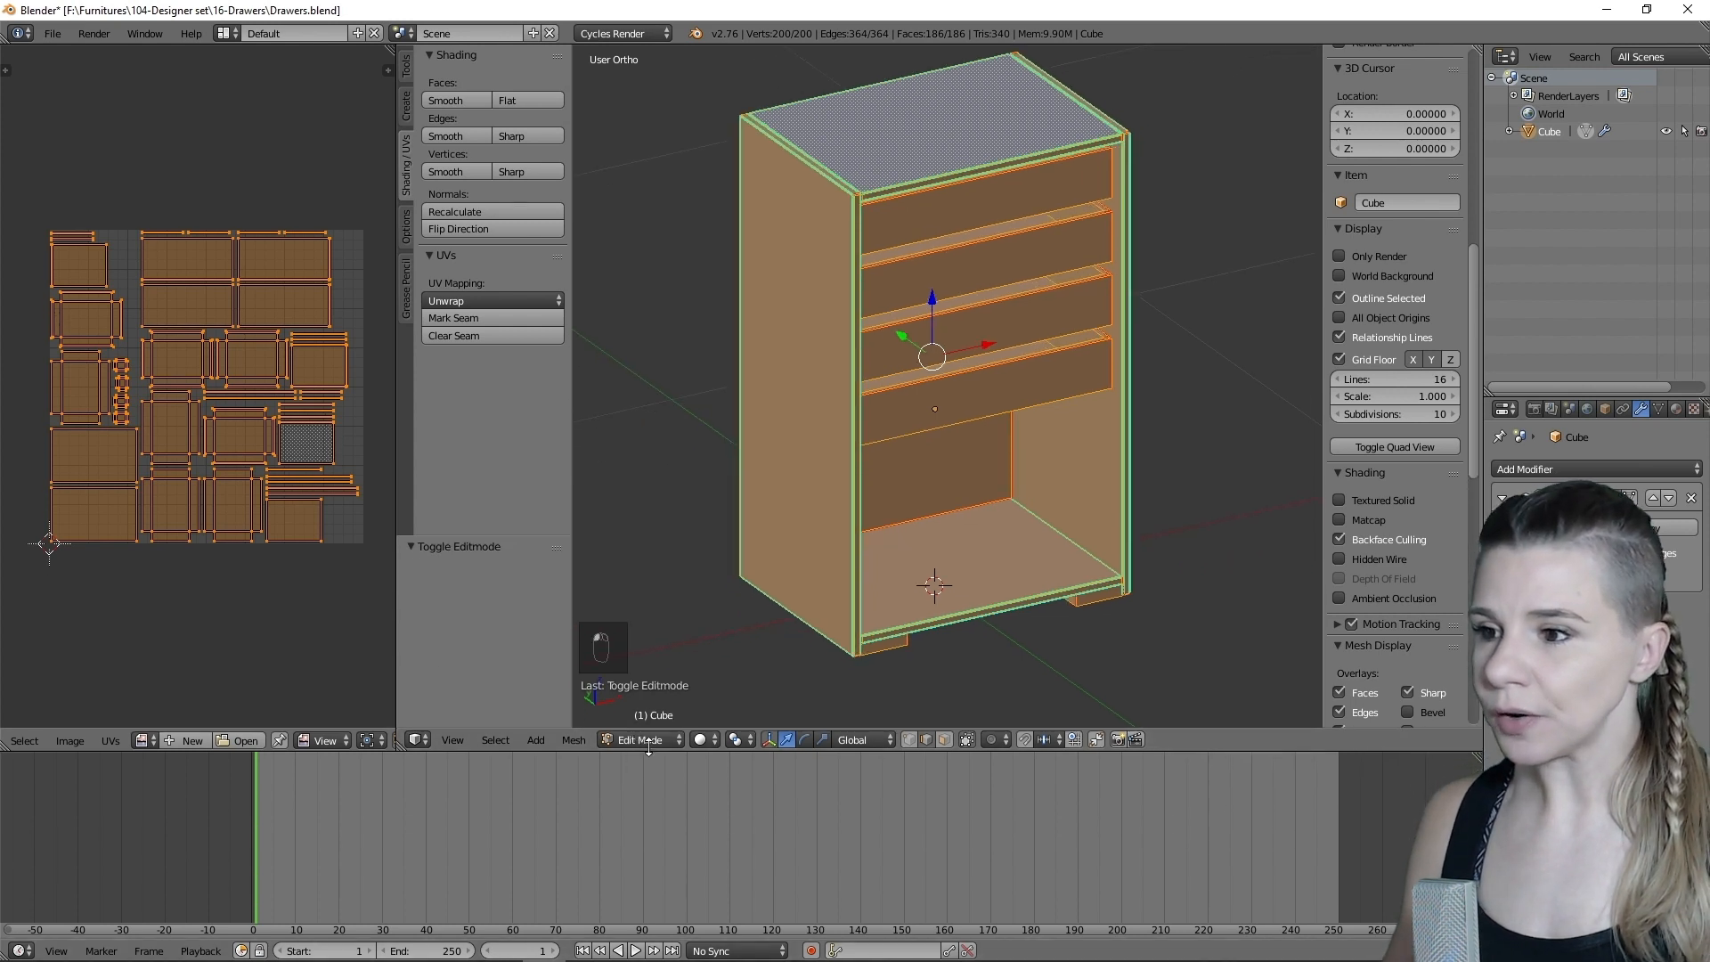
pyautogui.click(21, 952)
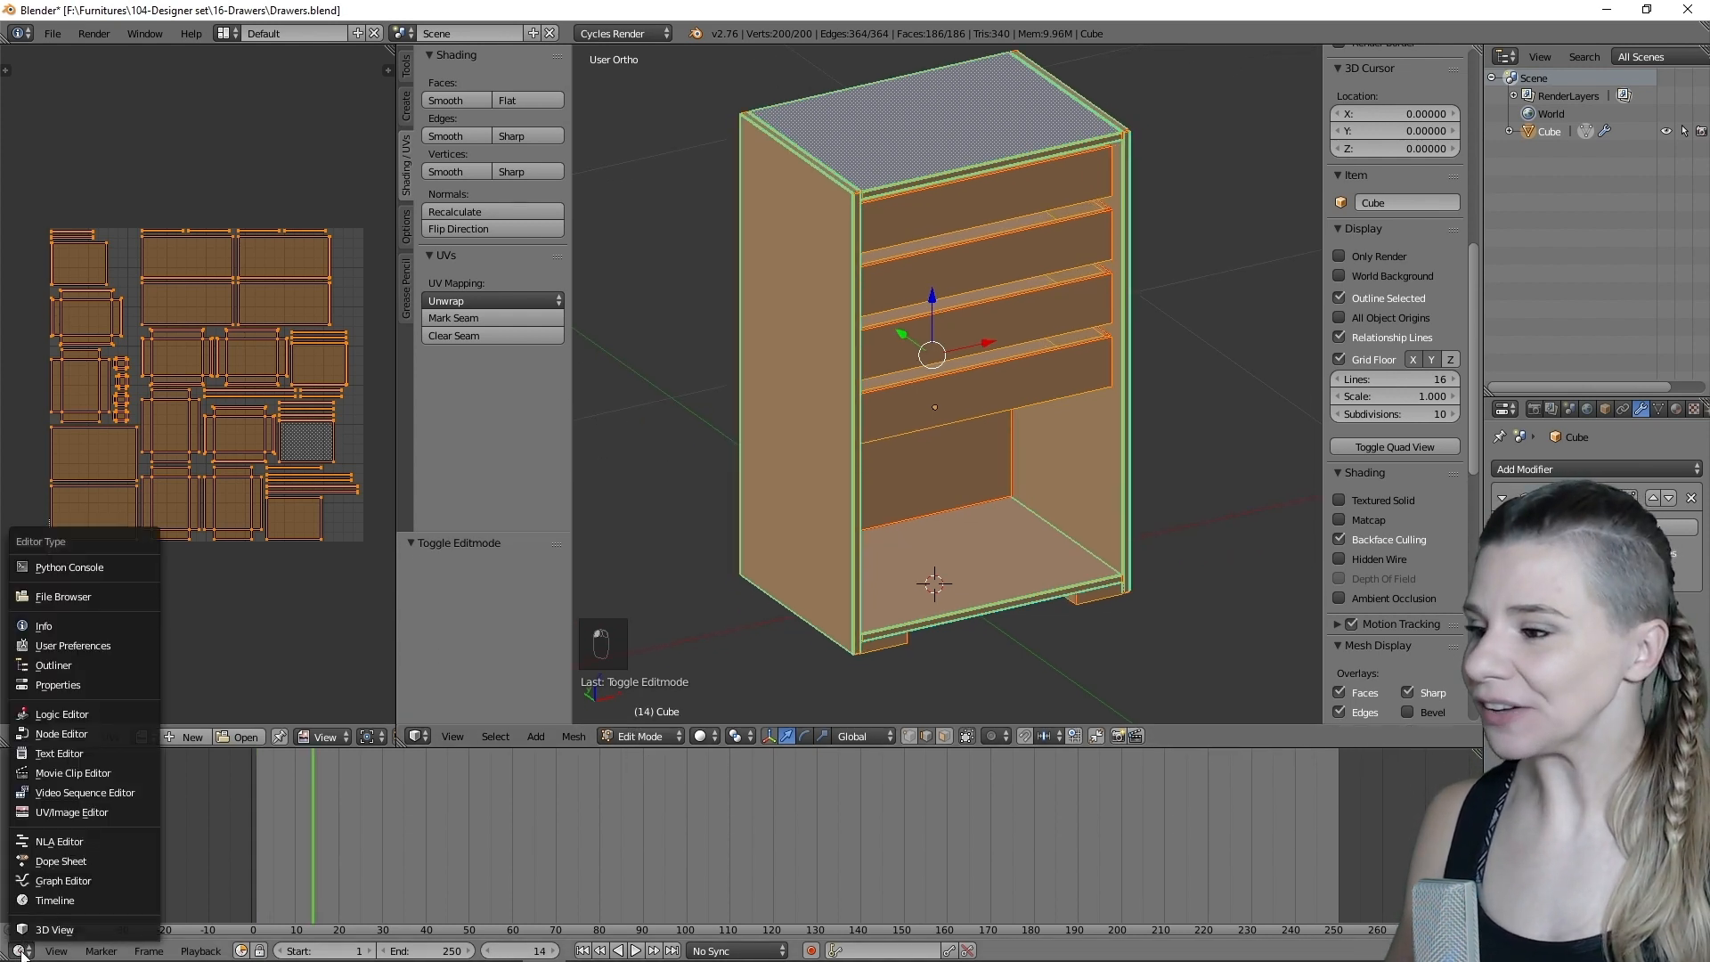
pyautogui.click(83, 736)
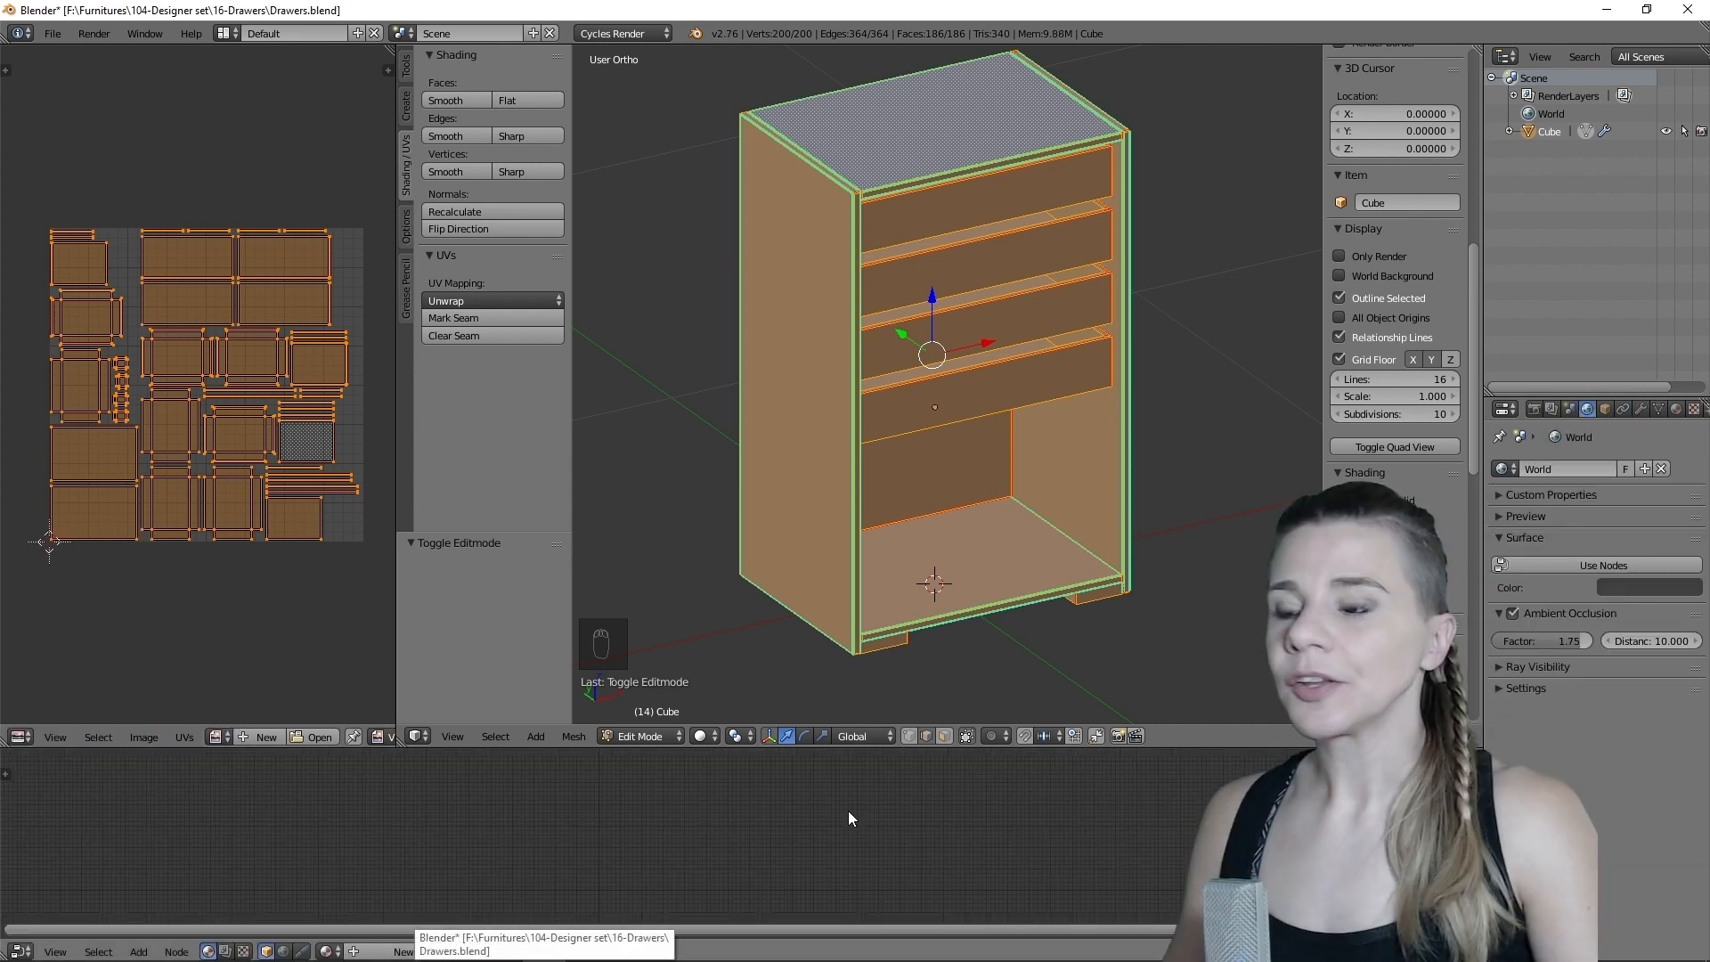
# - Add a material slot to the cabinet and create a new material in it
pyautogui.click(1677, 409)
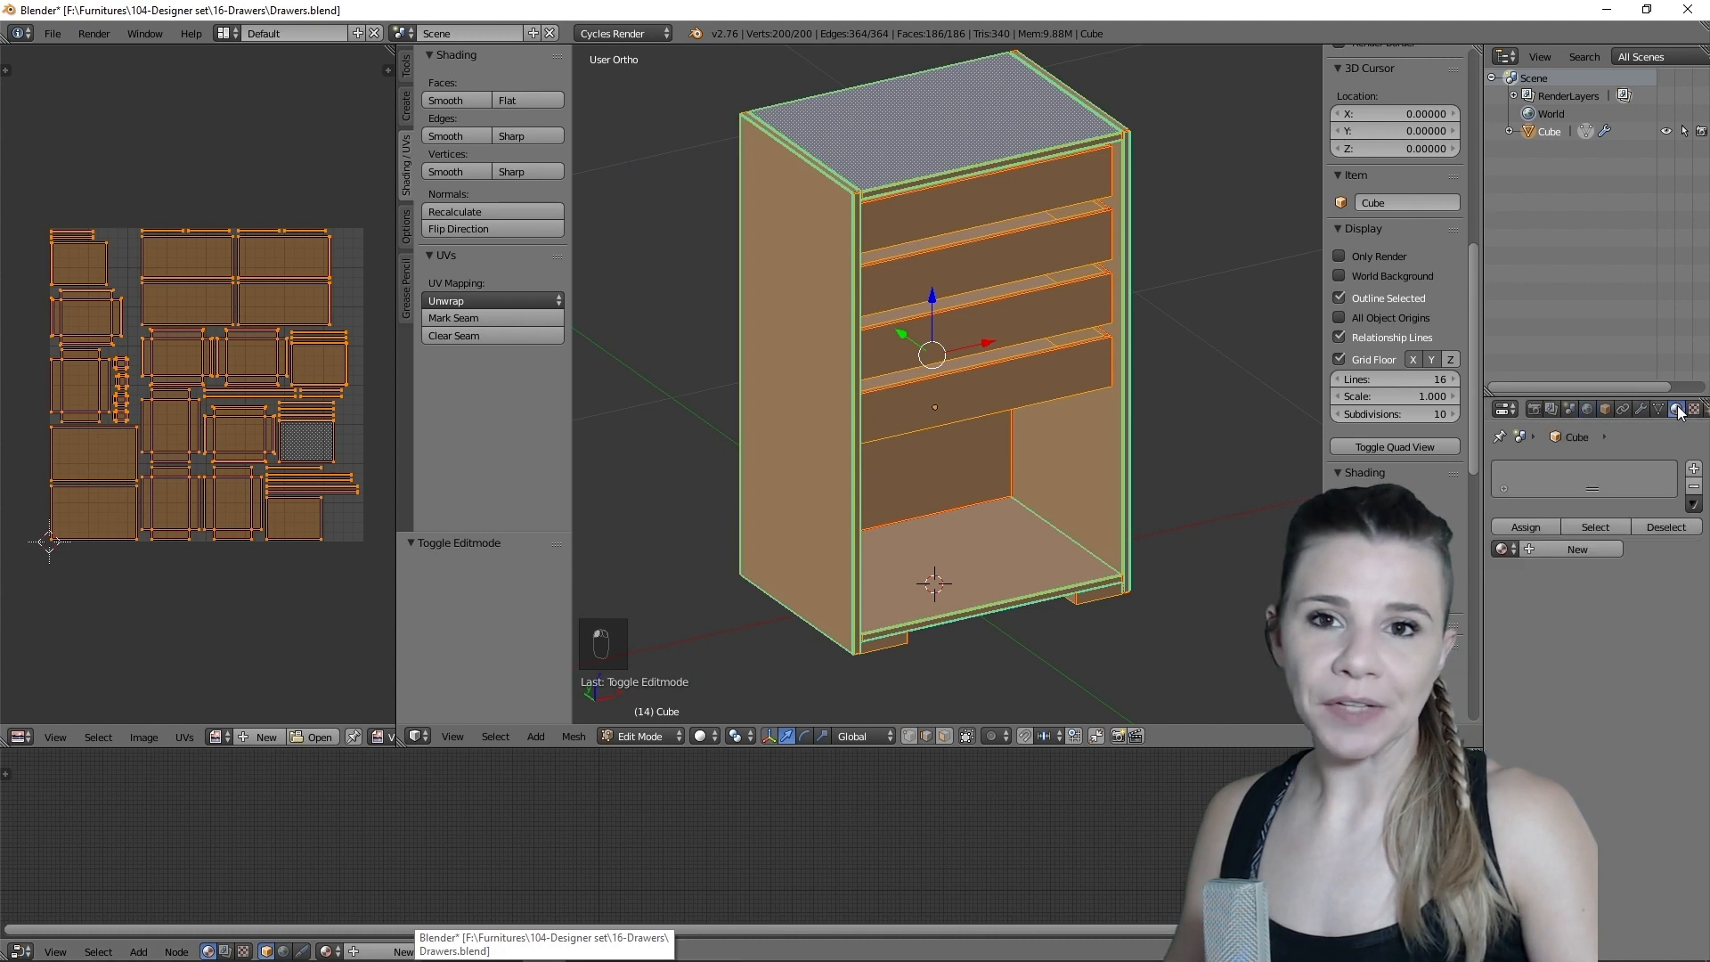
pyautogui.click(1694, 472)
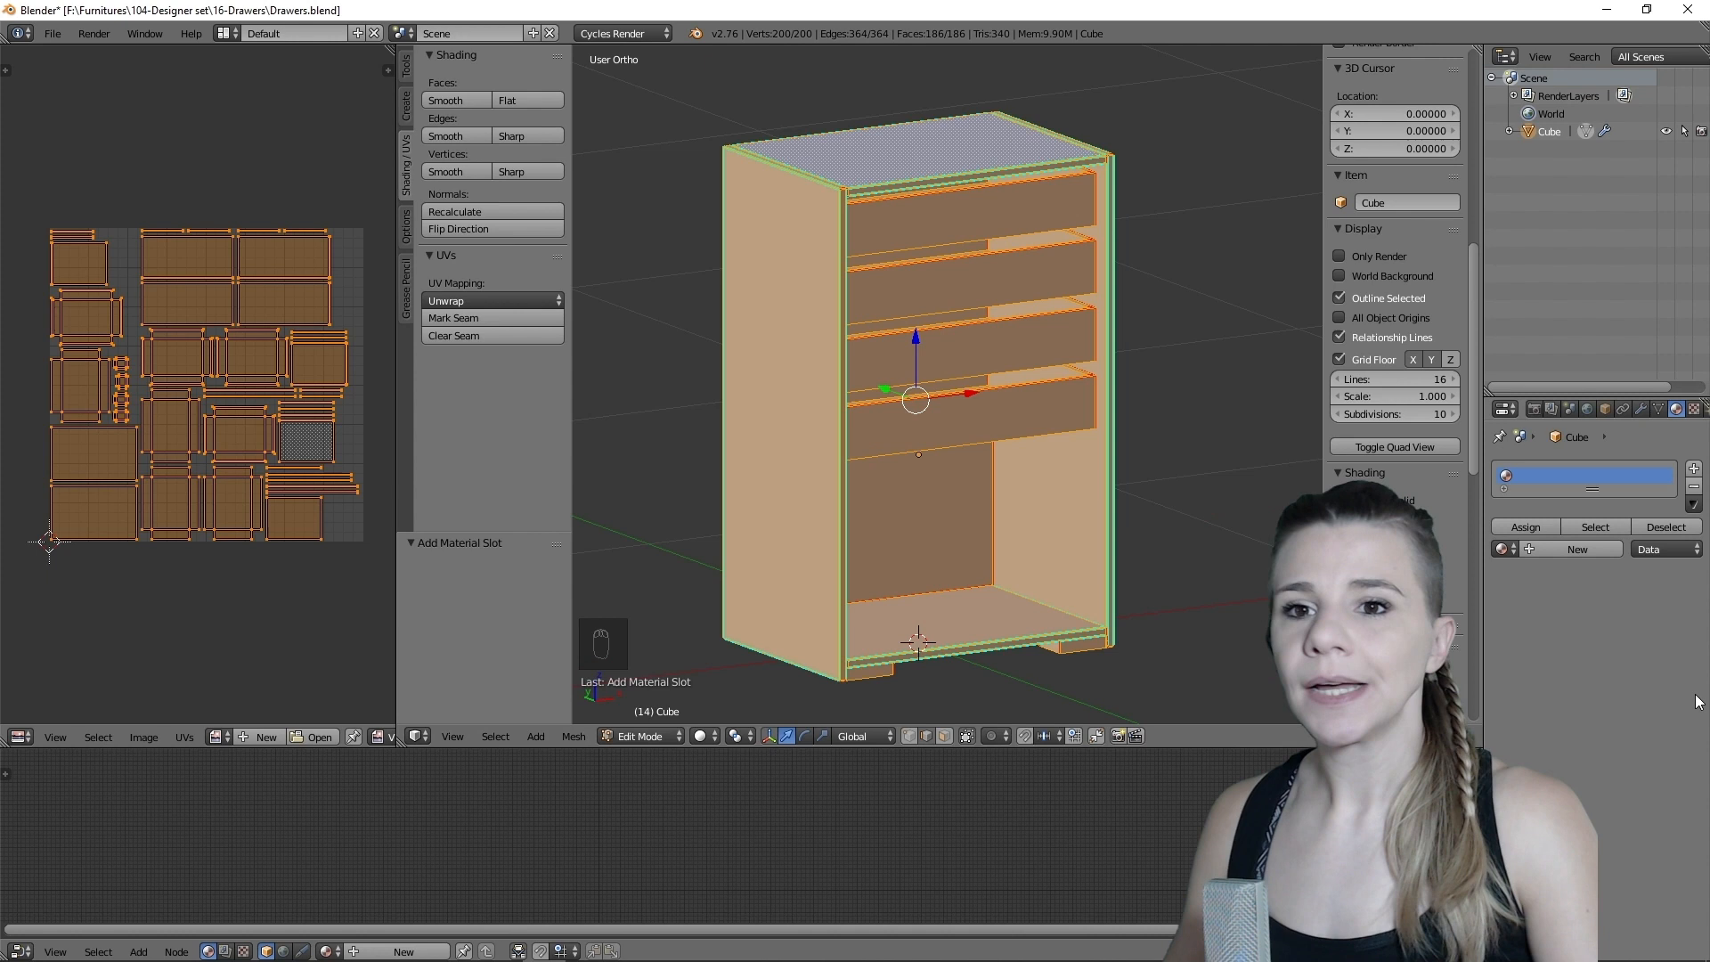
pyautogui.click(1574, 547)
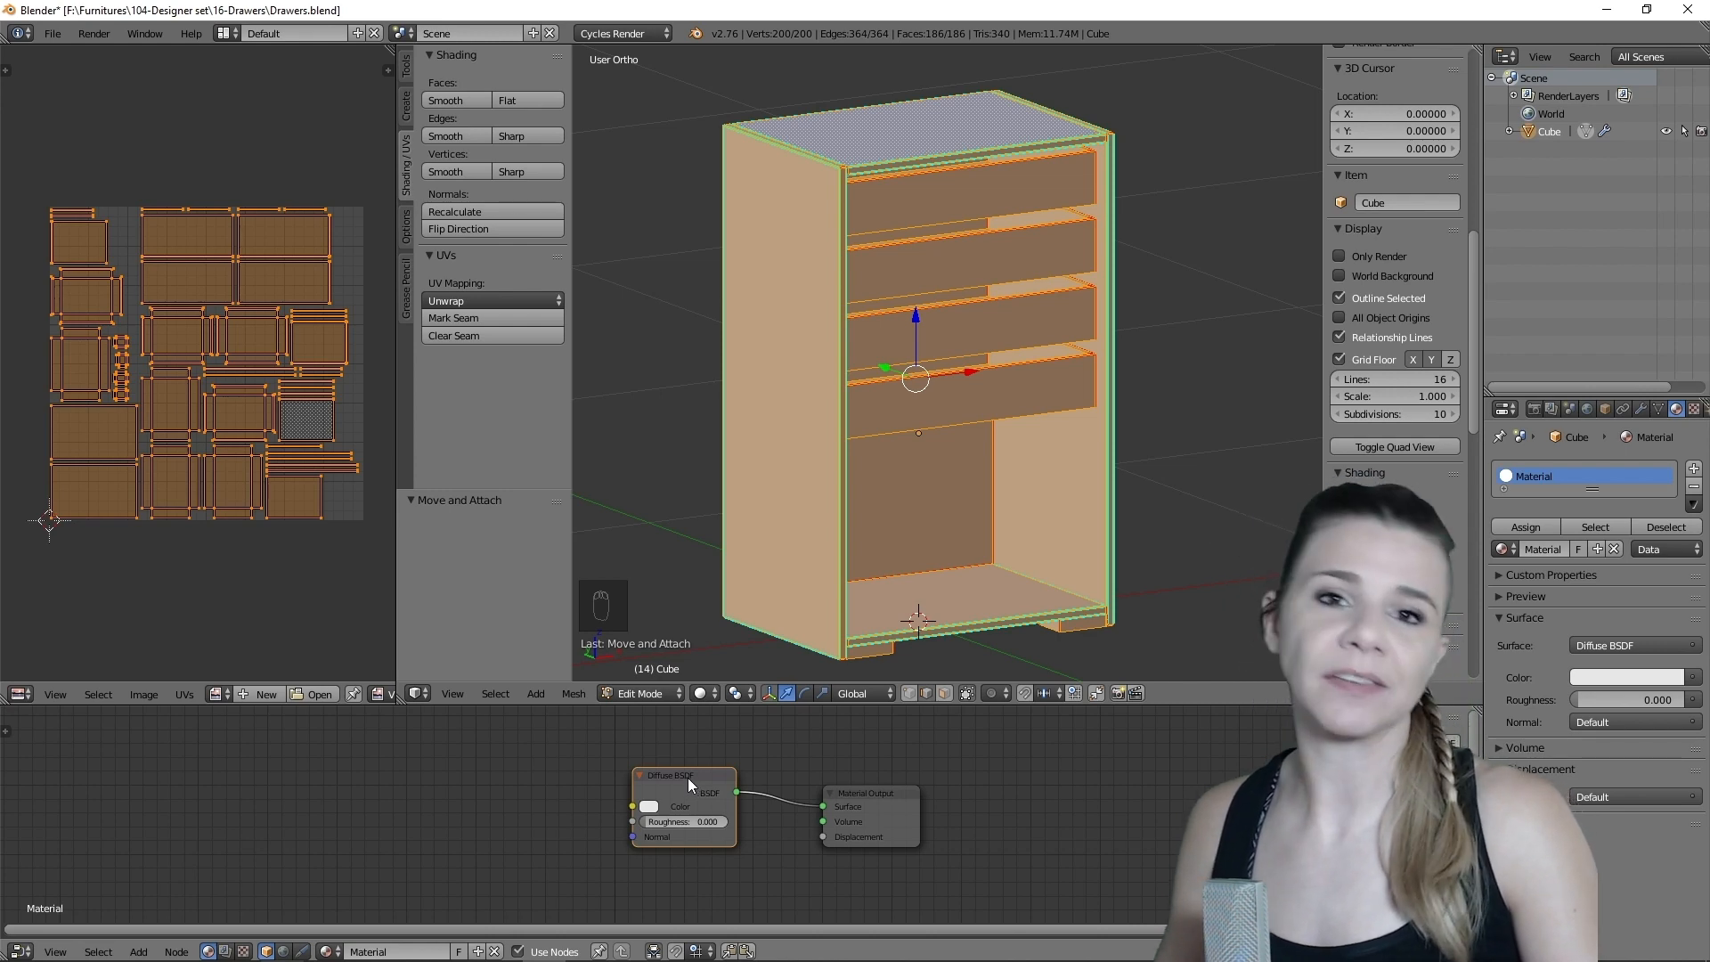
# - Set the 3D view's viewport shading to Rendered
pyautogui.click(702, 693)
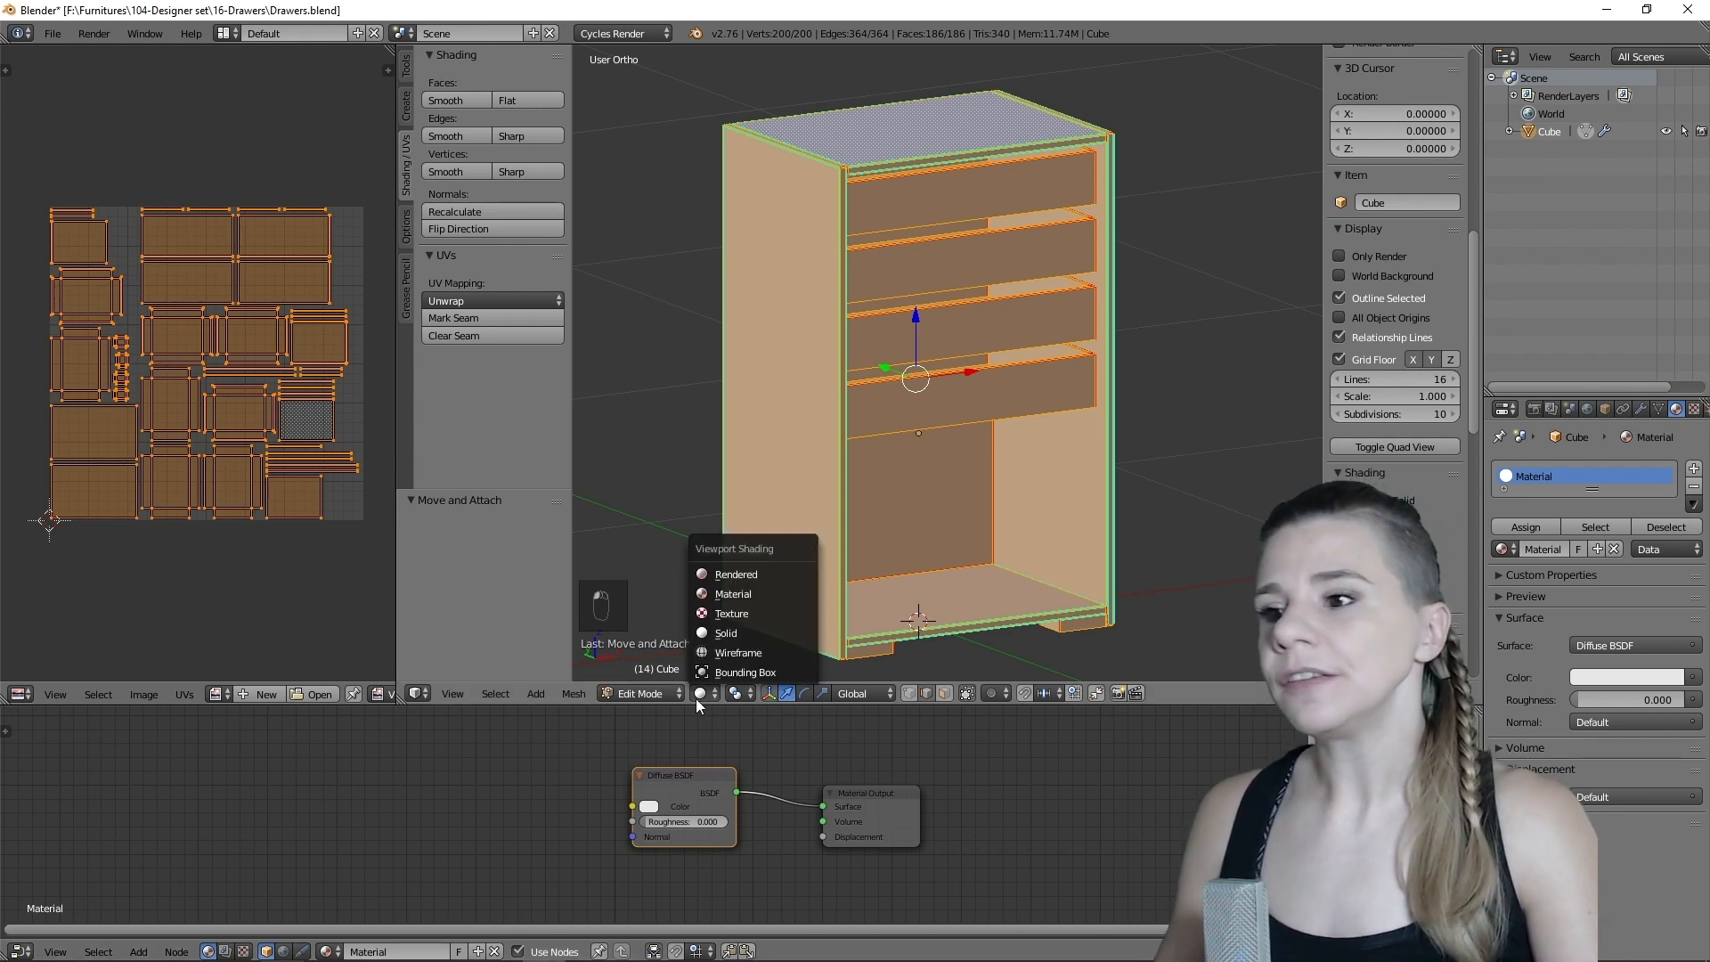
pyautogui.click(744, 582)
pyautogui.moveTo(749, 575); pyautogui.dragTo(833, 710, button='middle')
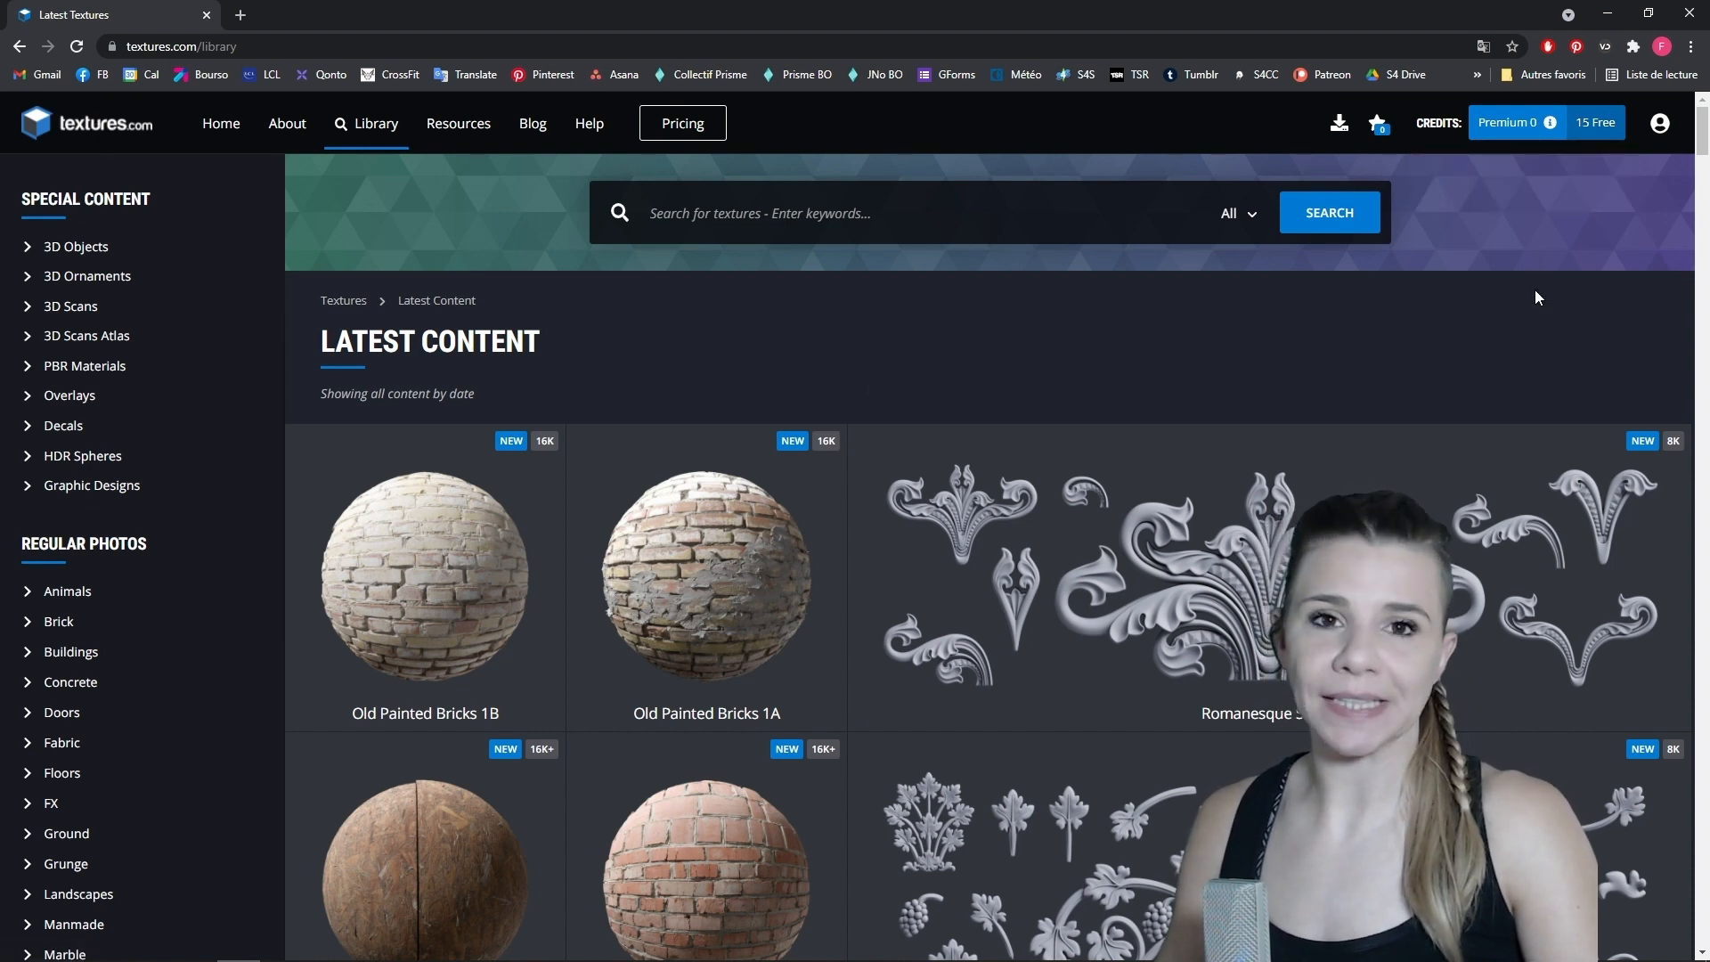
# - On the textures.com website, search the texture library for "wood"
pyautogui.click(650, 213)
pyautogui.write('wood')
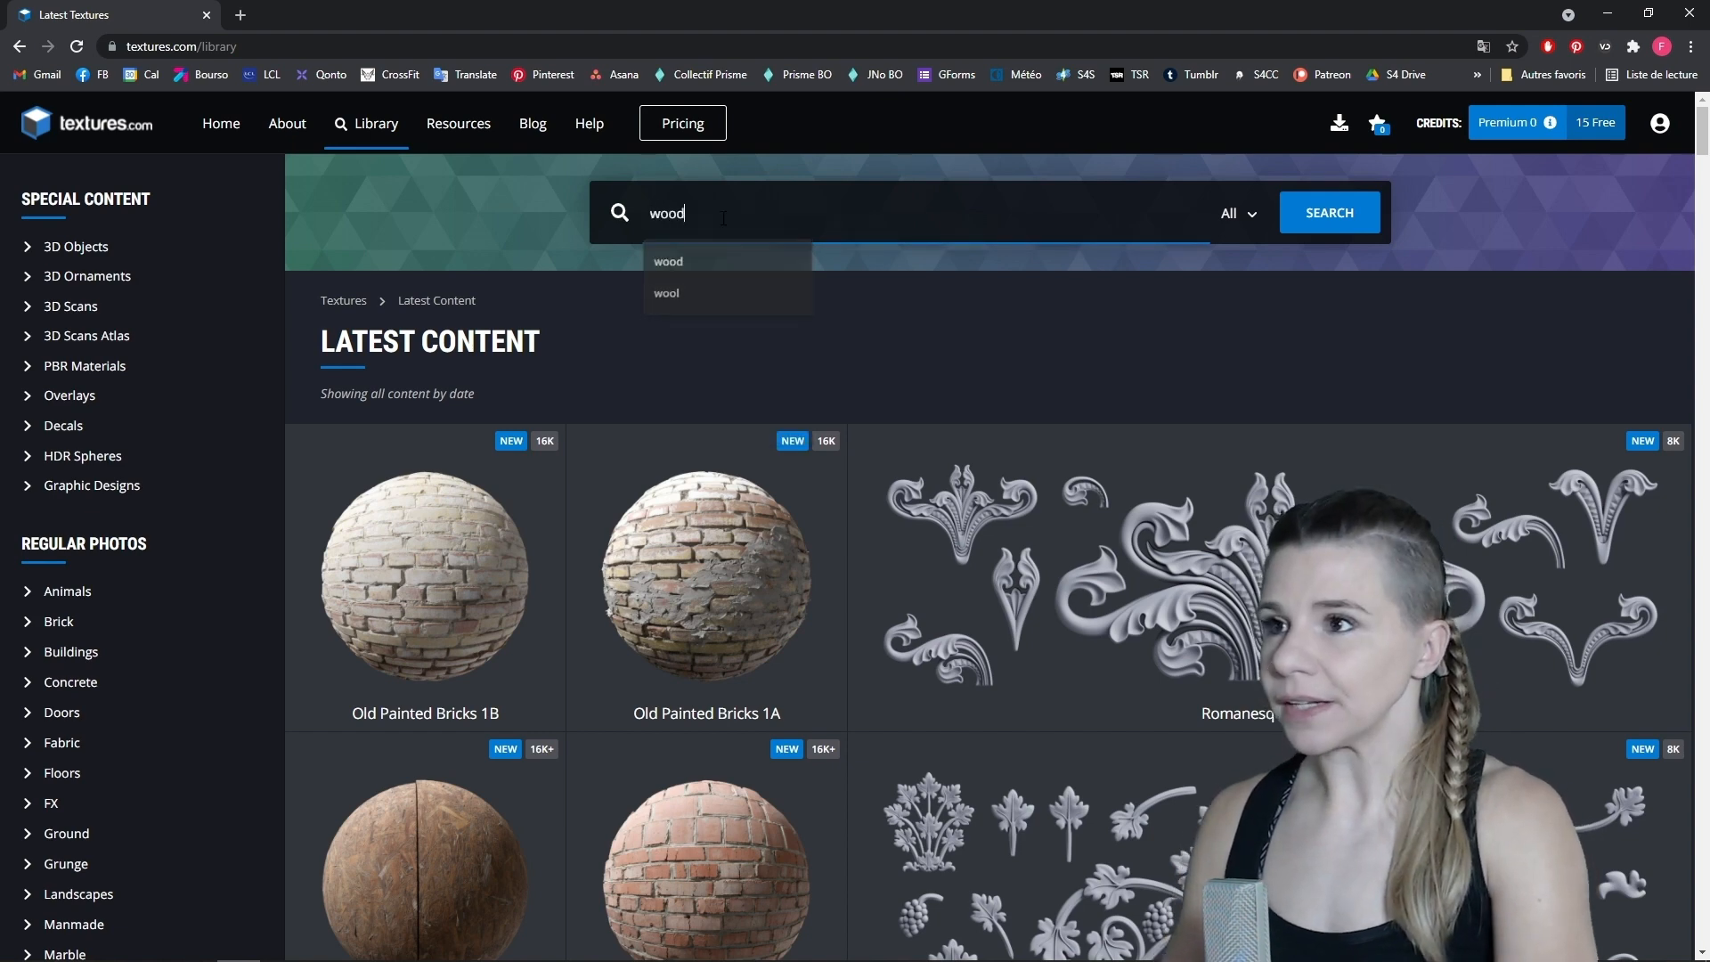
pyautogui.press('Return')
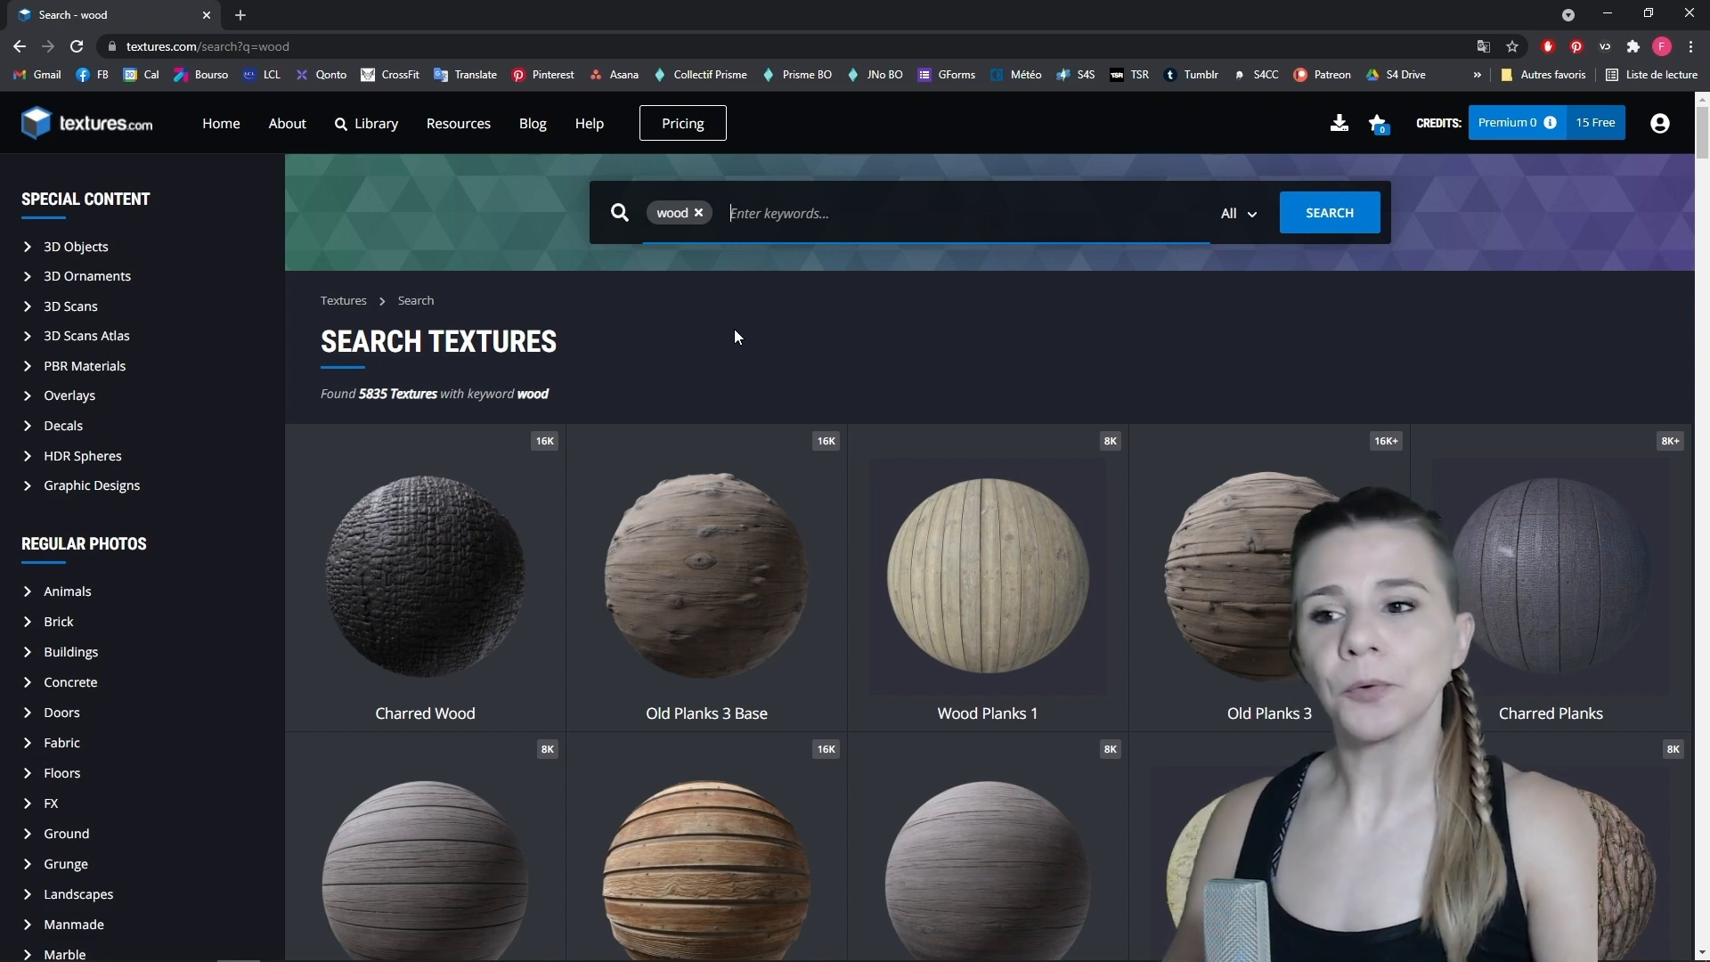
# - Open the Lacquered Birch Wood Veneer material from the results and download its 512x512 normal and roughness maps
pyautogui.scroll(-8, 735, 330)
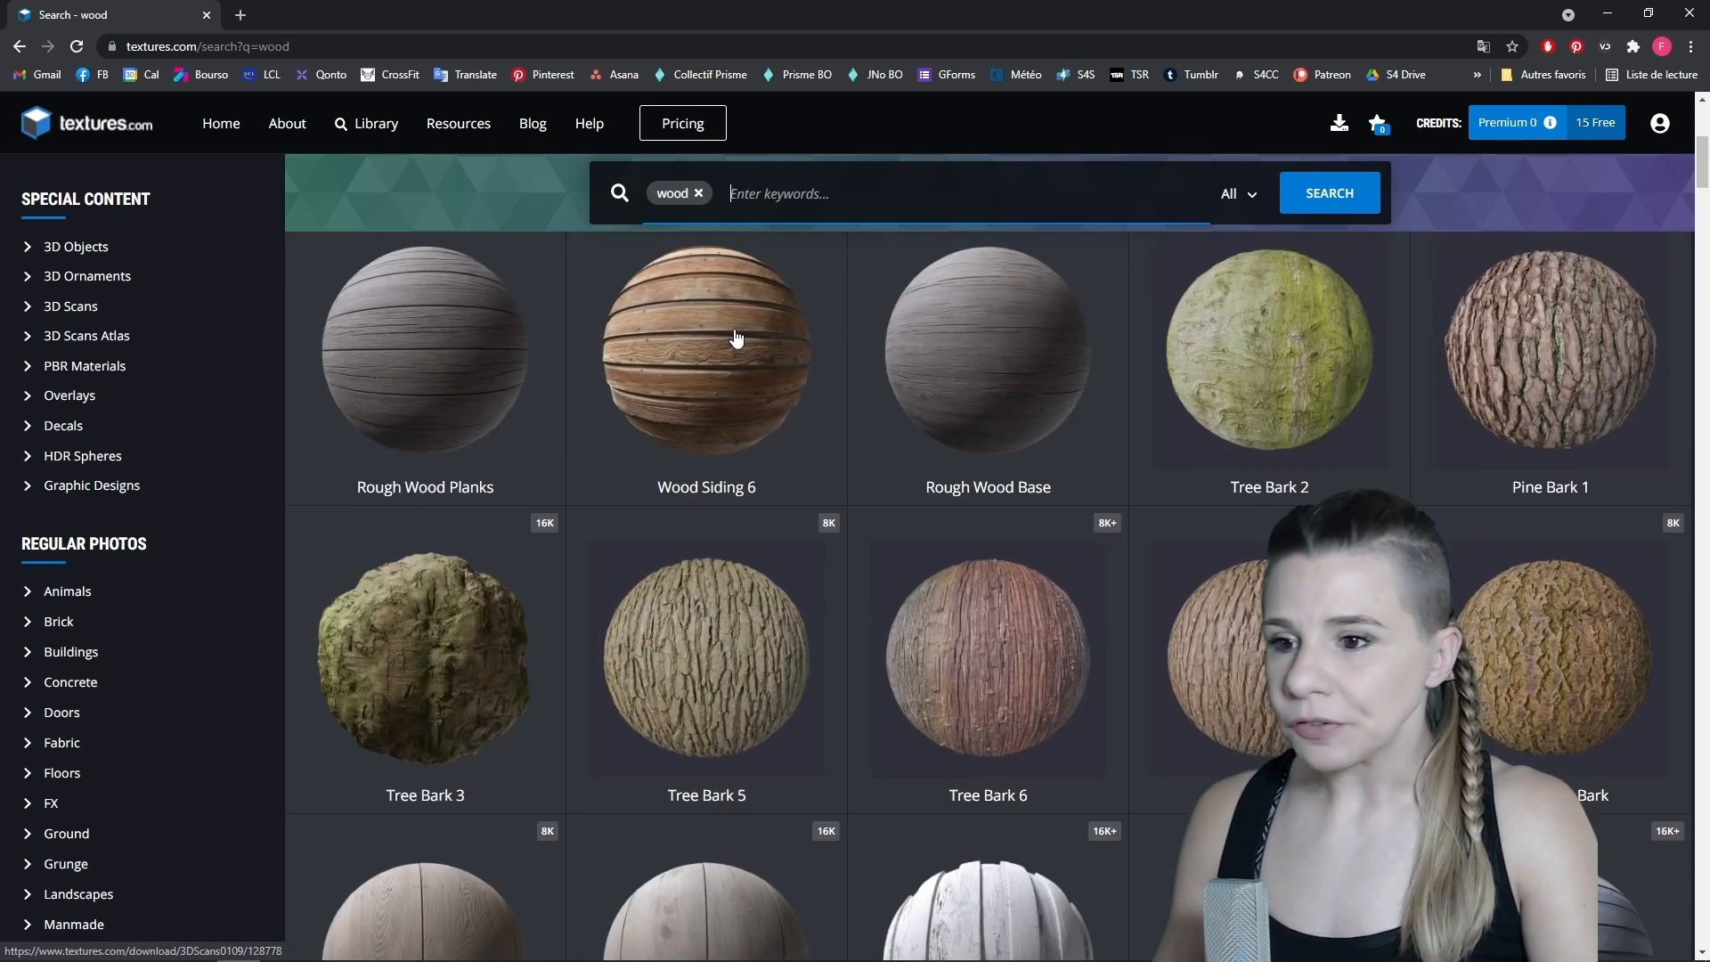
pyautogui.scroll(-14, 735, 337)
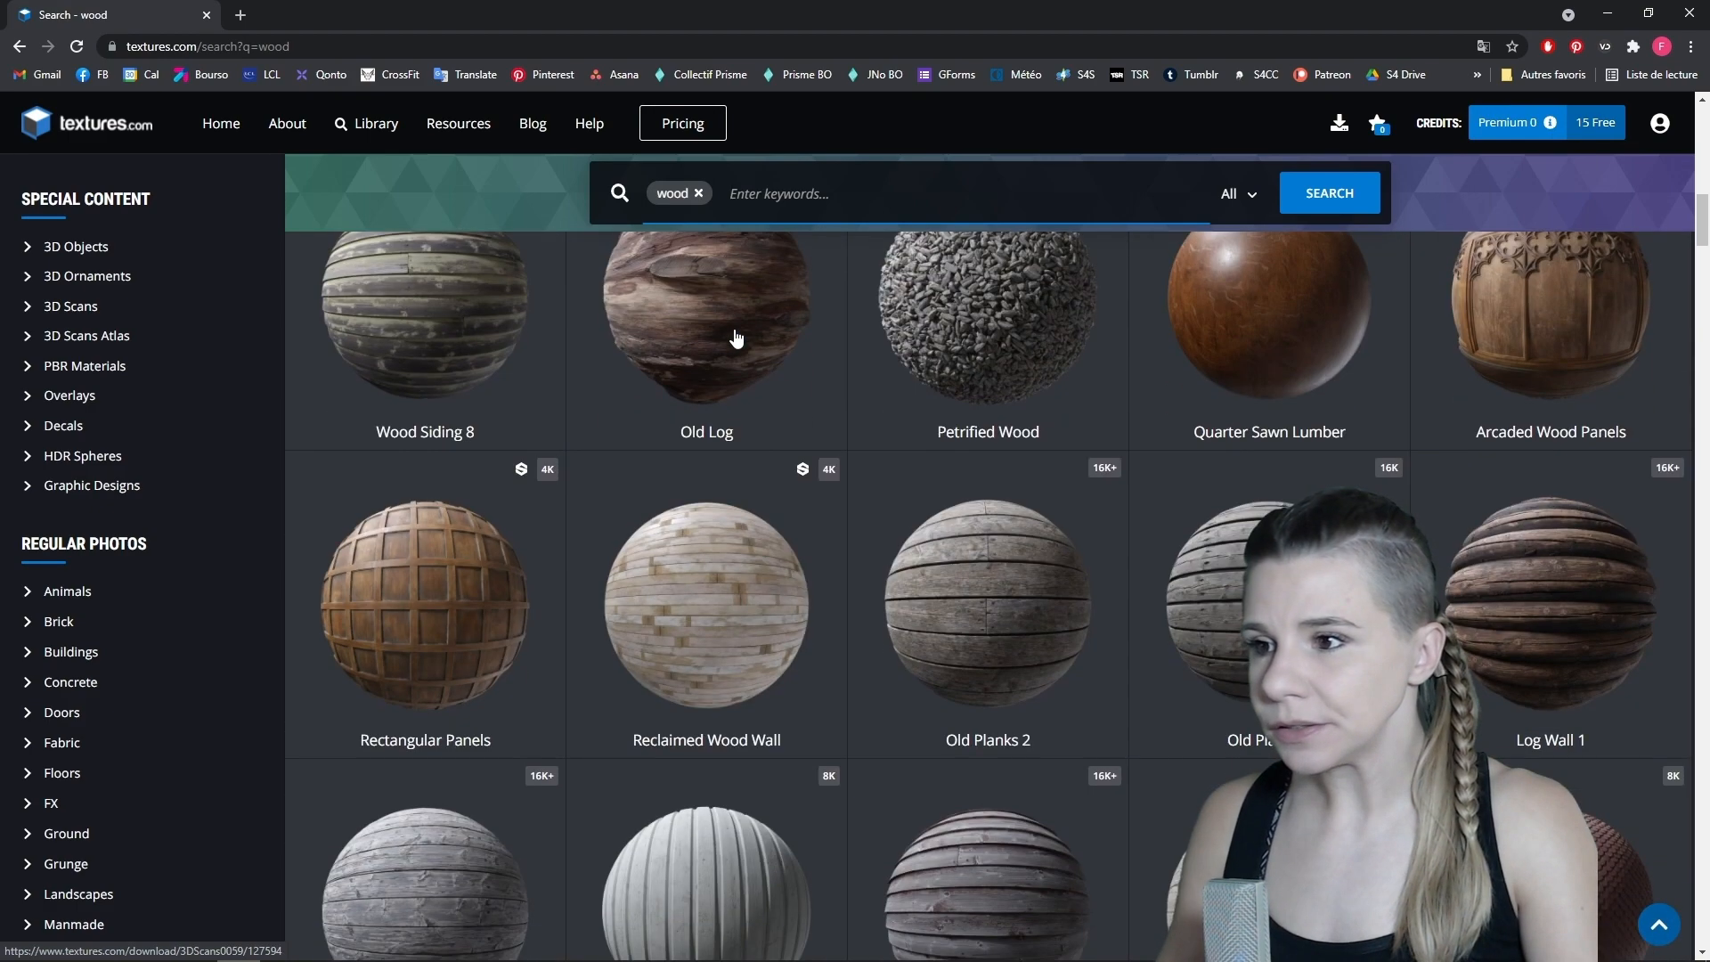
pyautogui.scroll(-5, 735, 337)
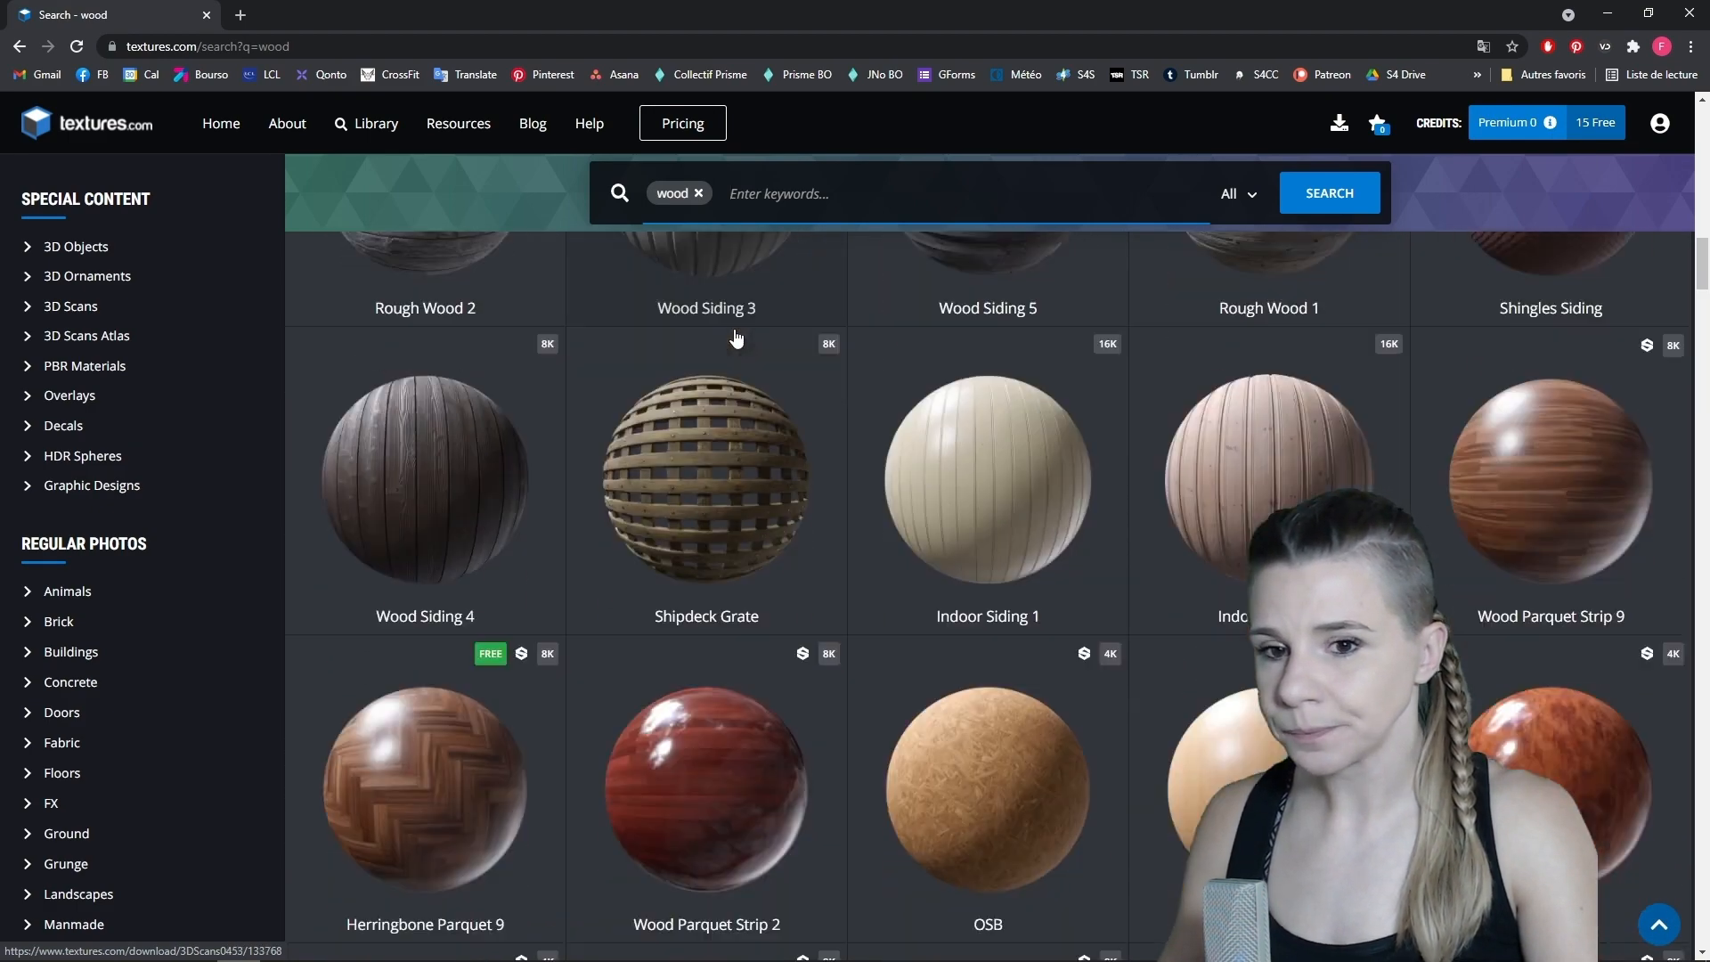
pyautogui.scroll(-20, 735, 337)
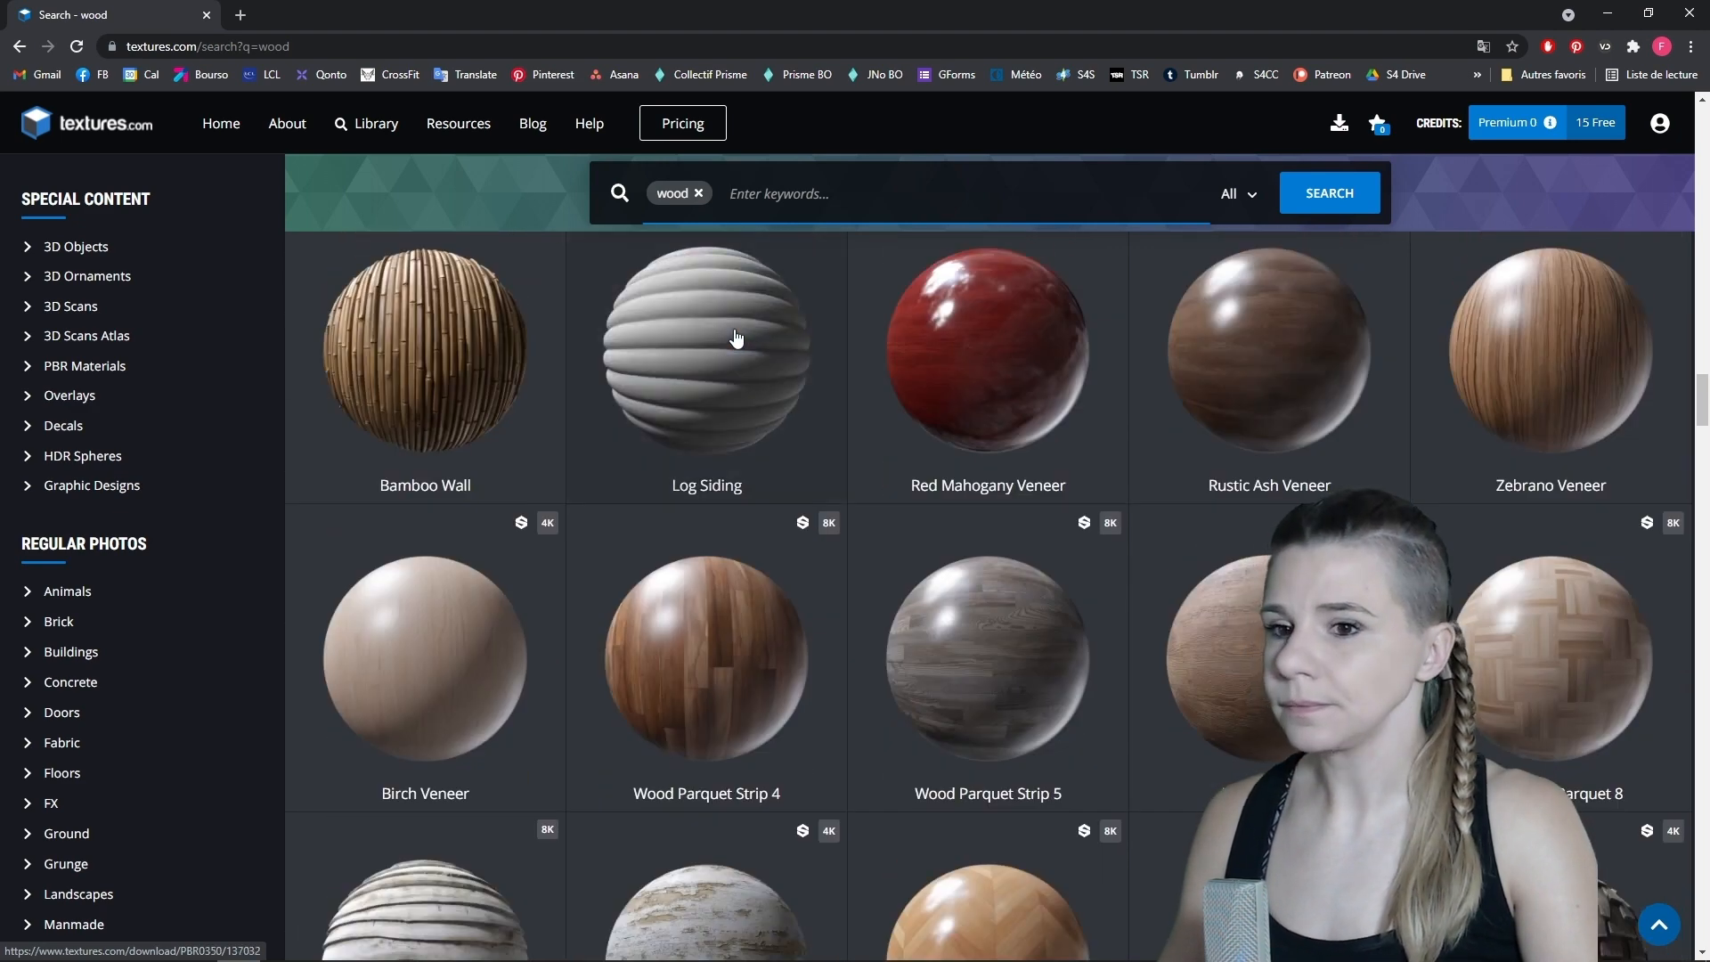
pyautogui.click(458, 702)
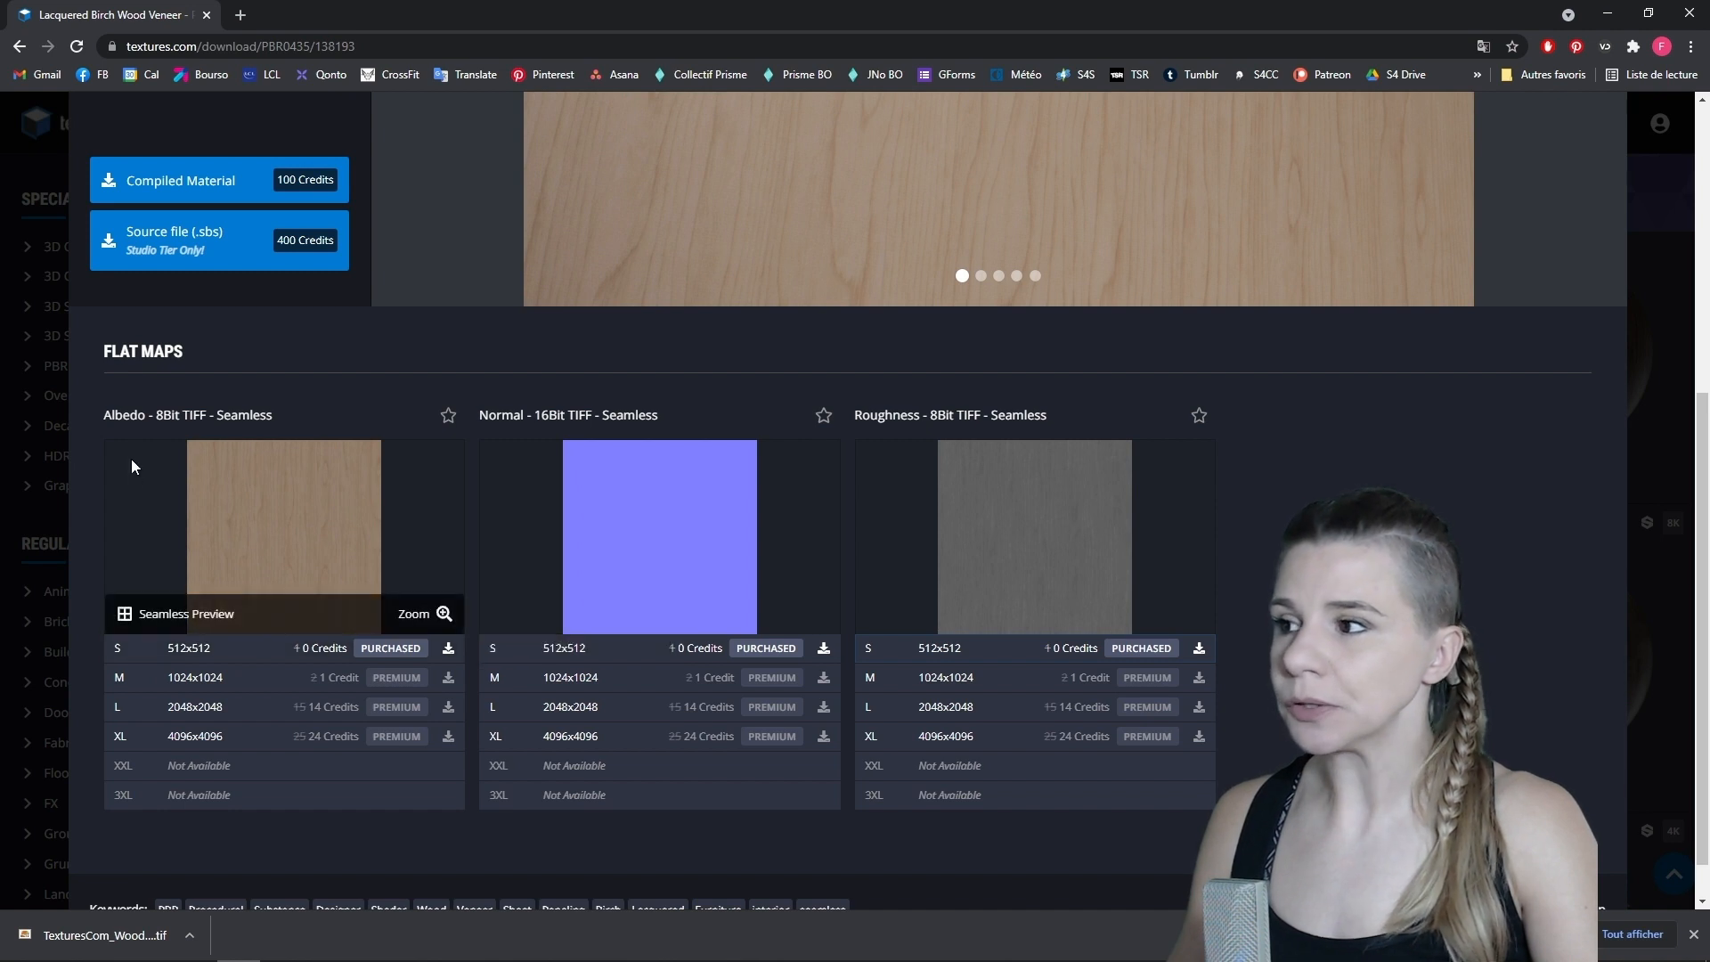
pyautogui.click(755, 648)
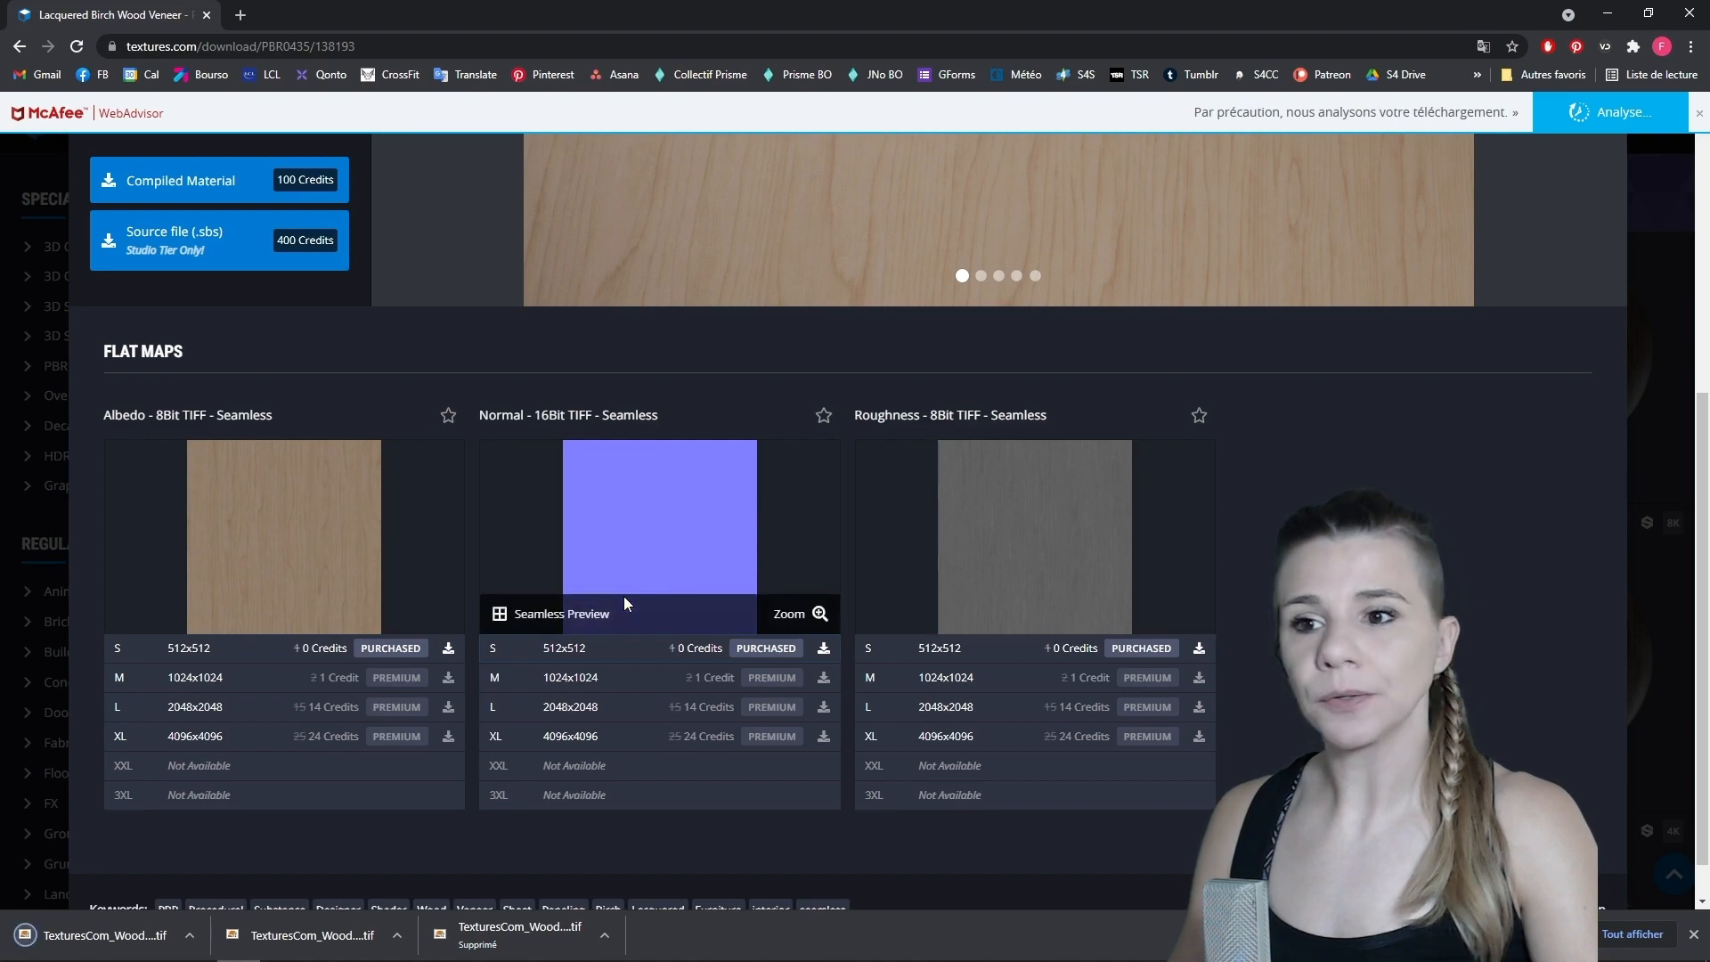
pyautogui.click(1141, 650)
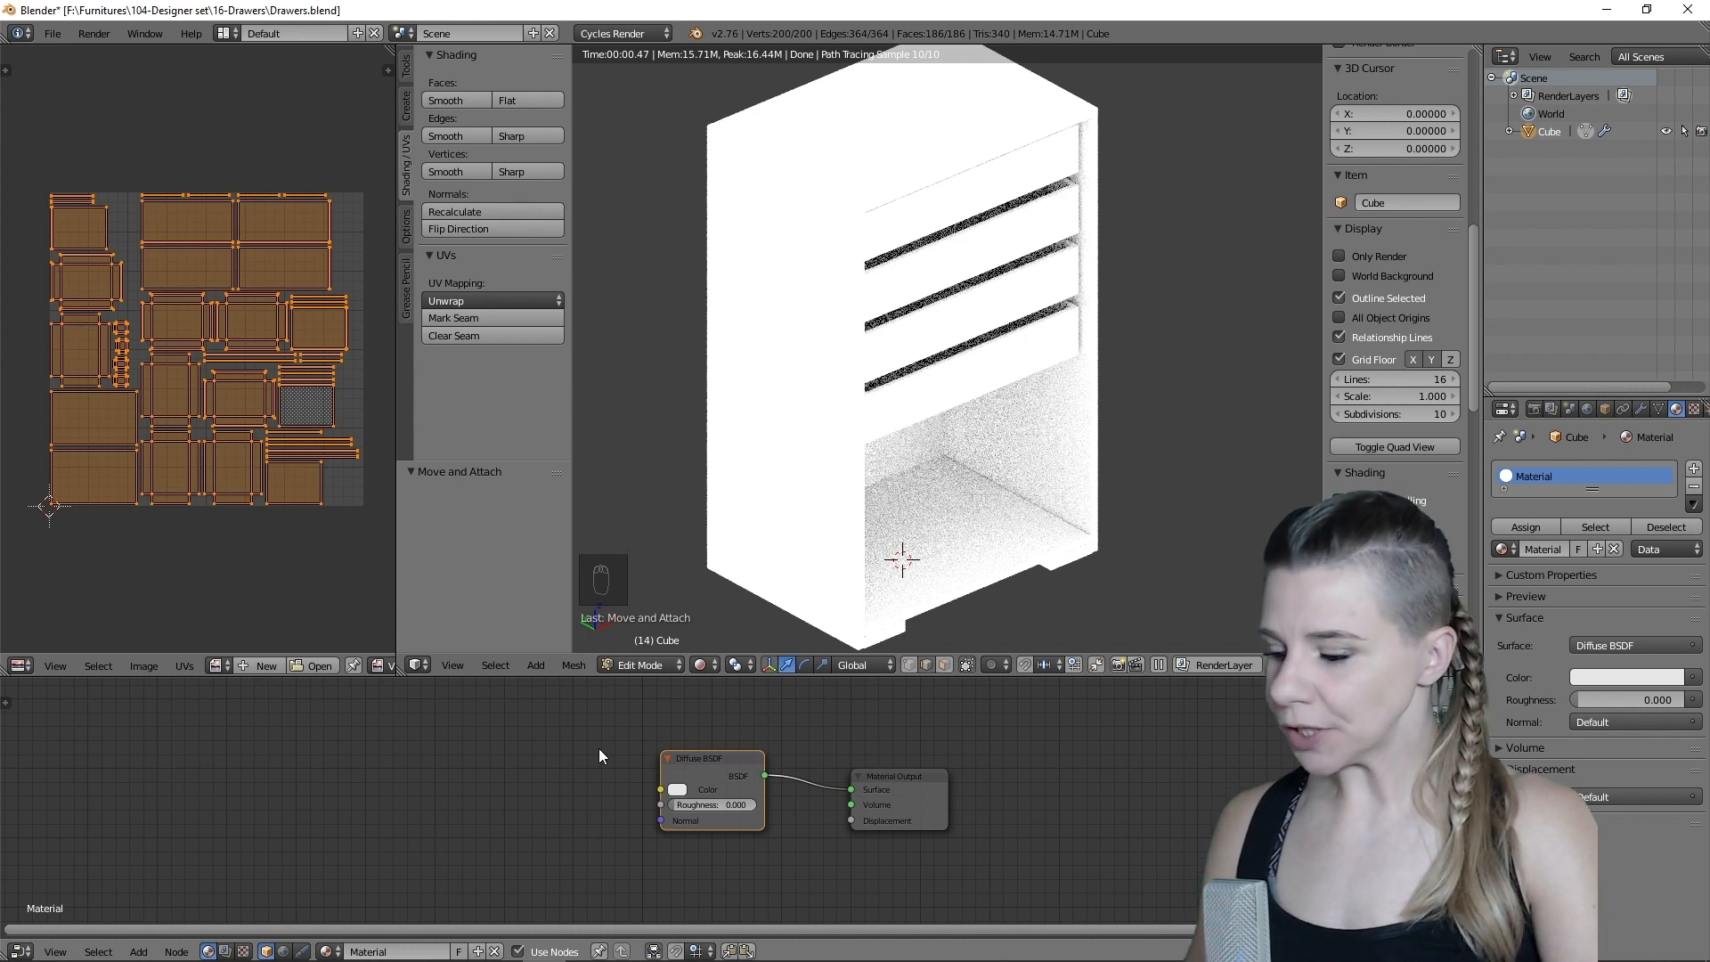
# - In Blender, add an Image Texture node and link its Color output to the Diffuse BSDF node's Color input
pyautogui.hotkey('shift', 'a')
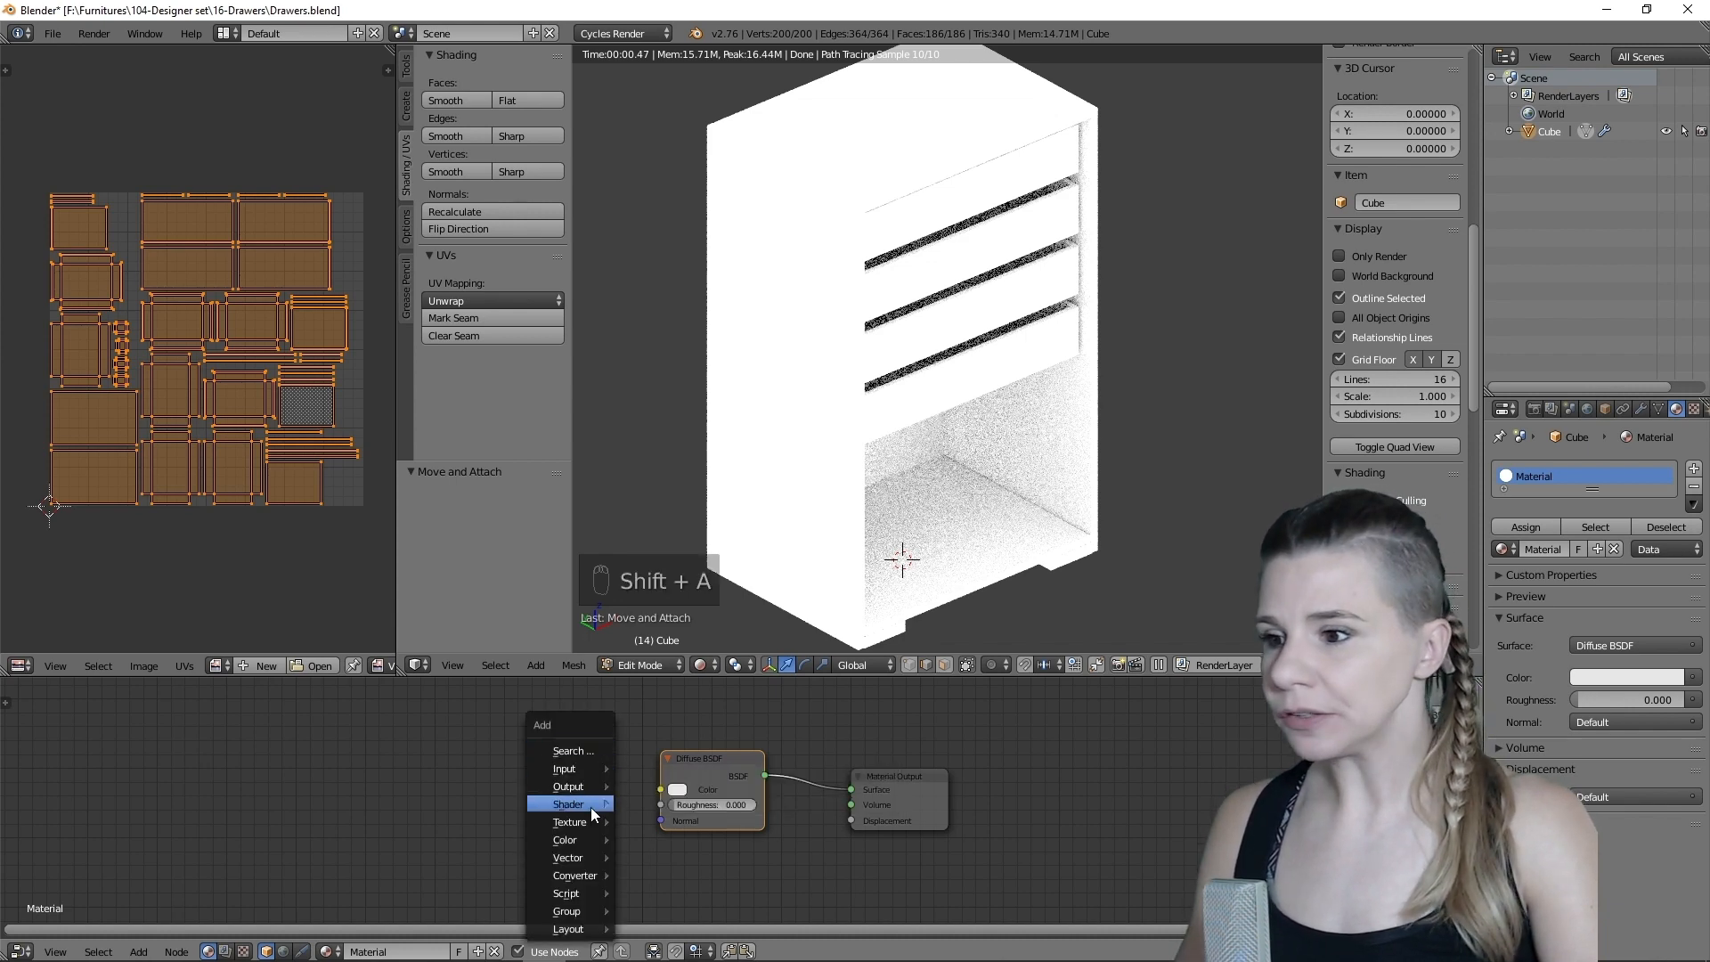
pyautogui.moveTo(592, 824)
pyautogui.click(673, 607)
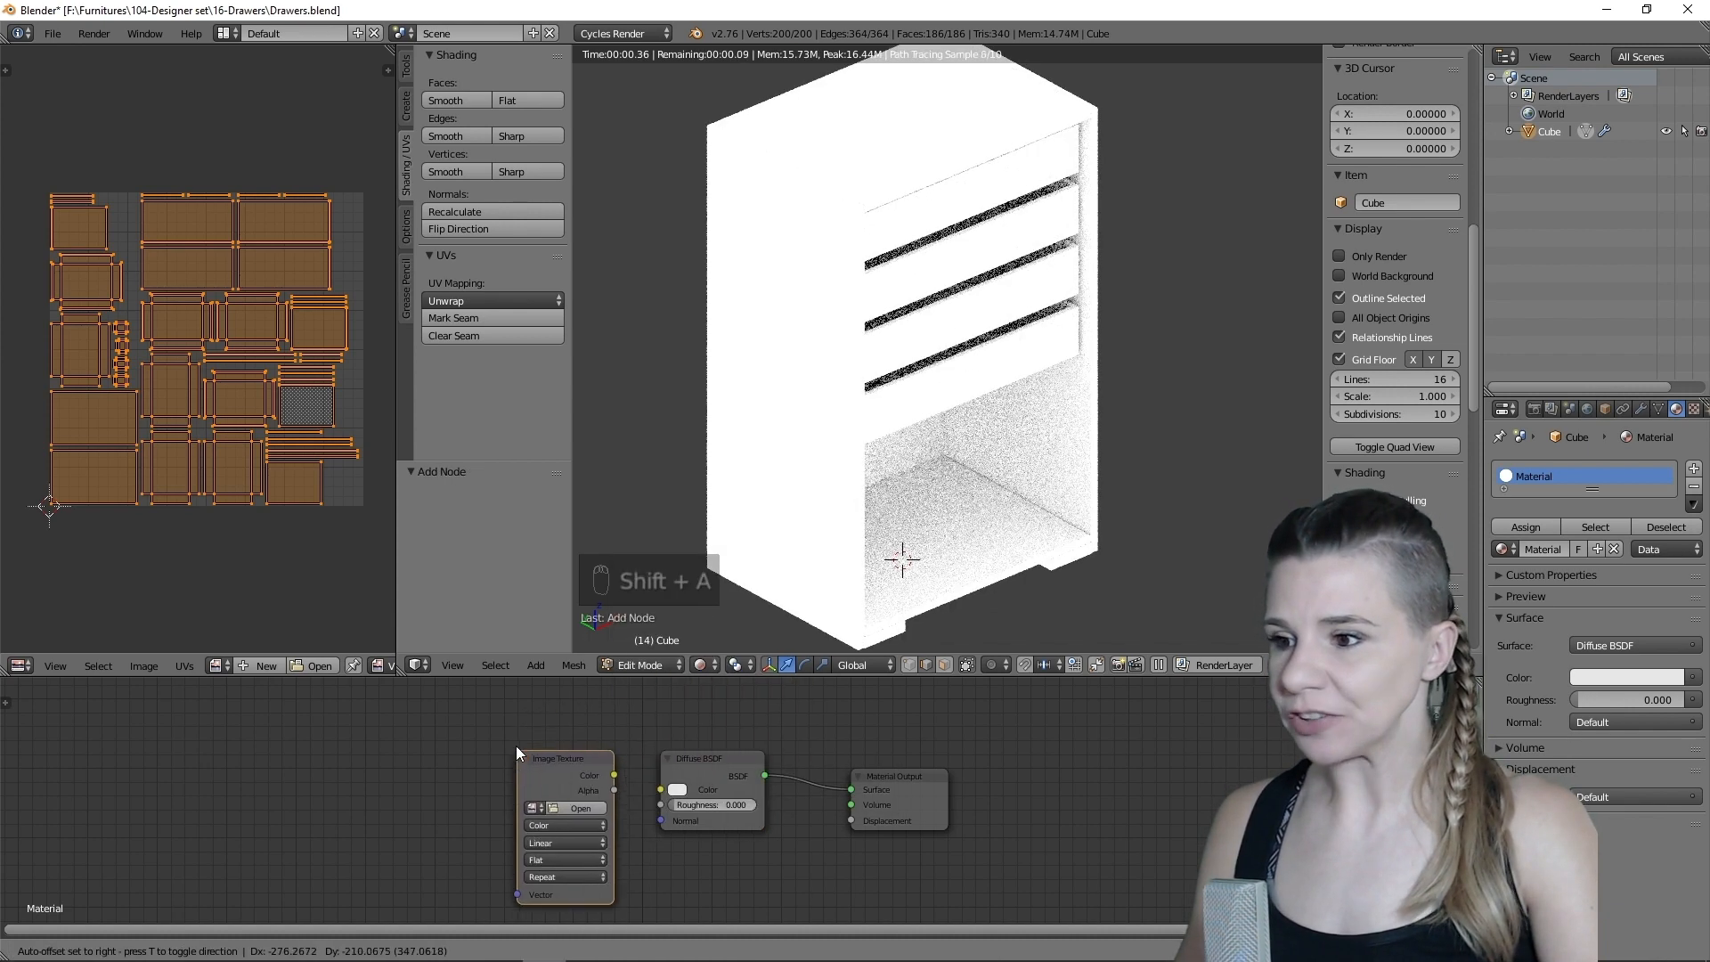
pyautogui.click(548, 758)
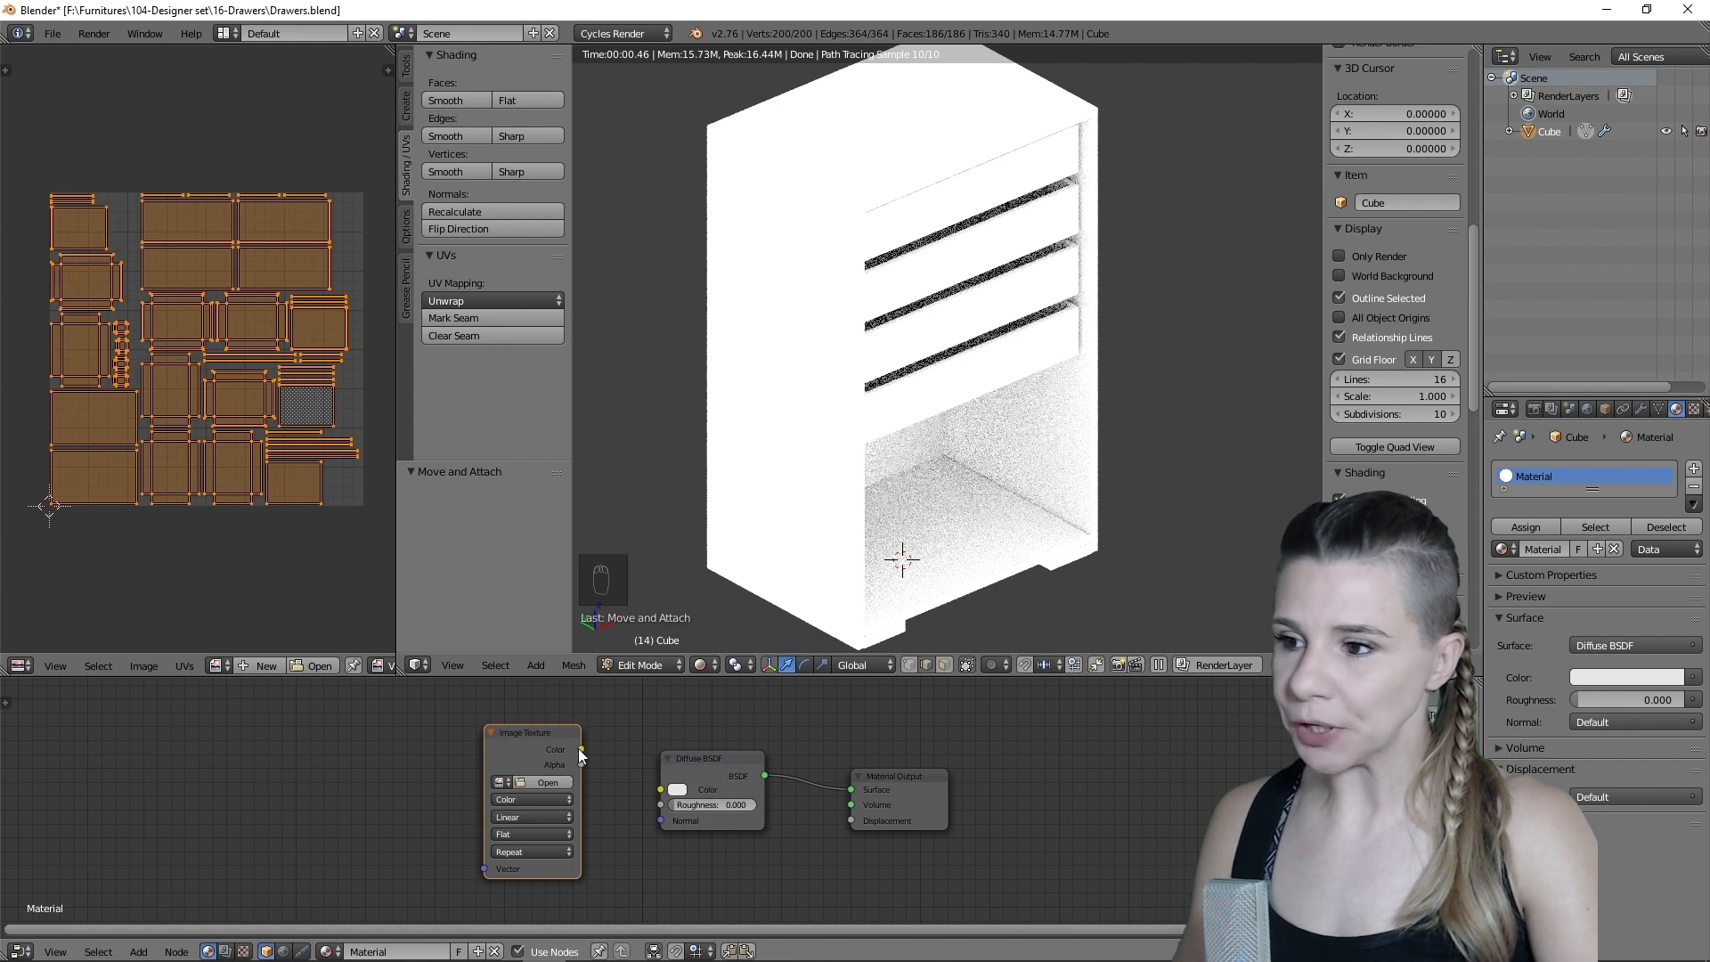
pyautogui.moveTo(579, 749); pyautogui.dragTo(660, 789)
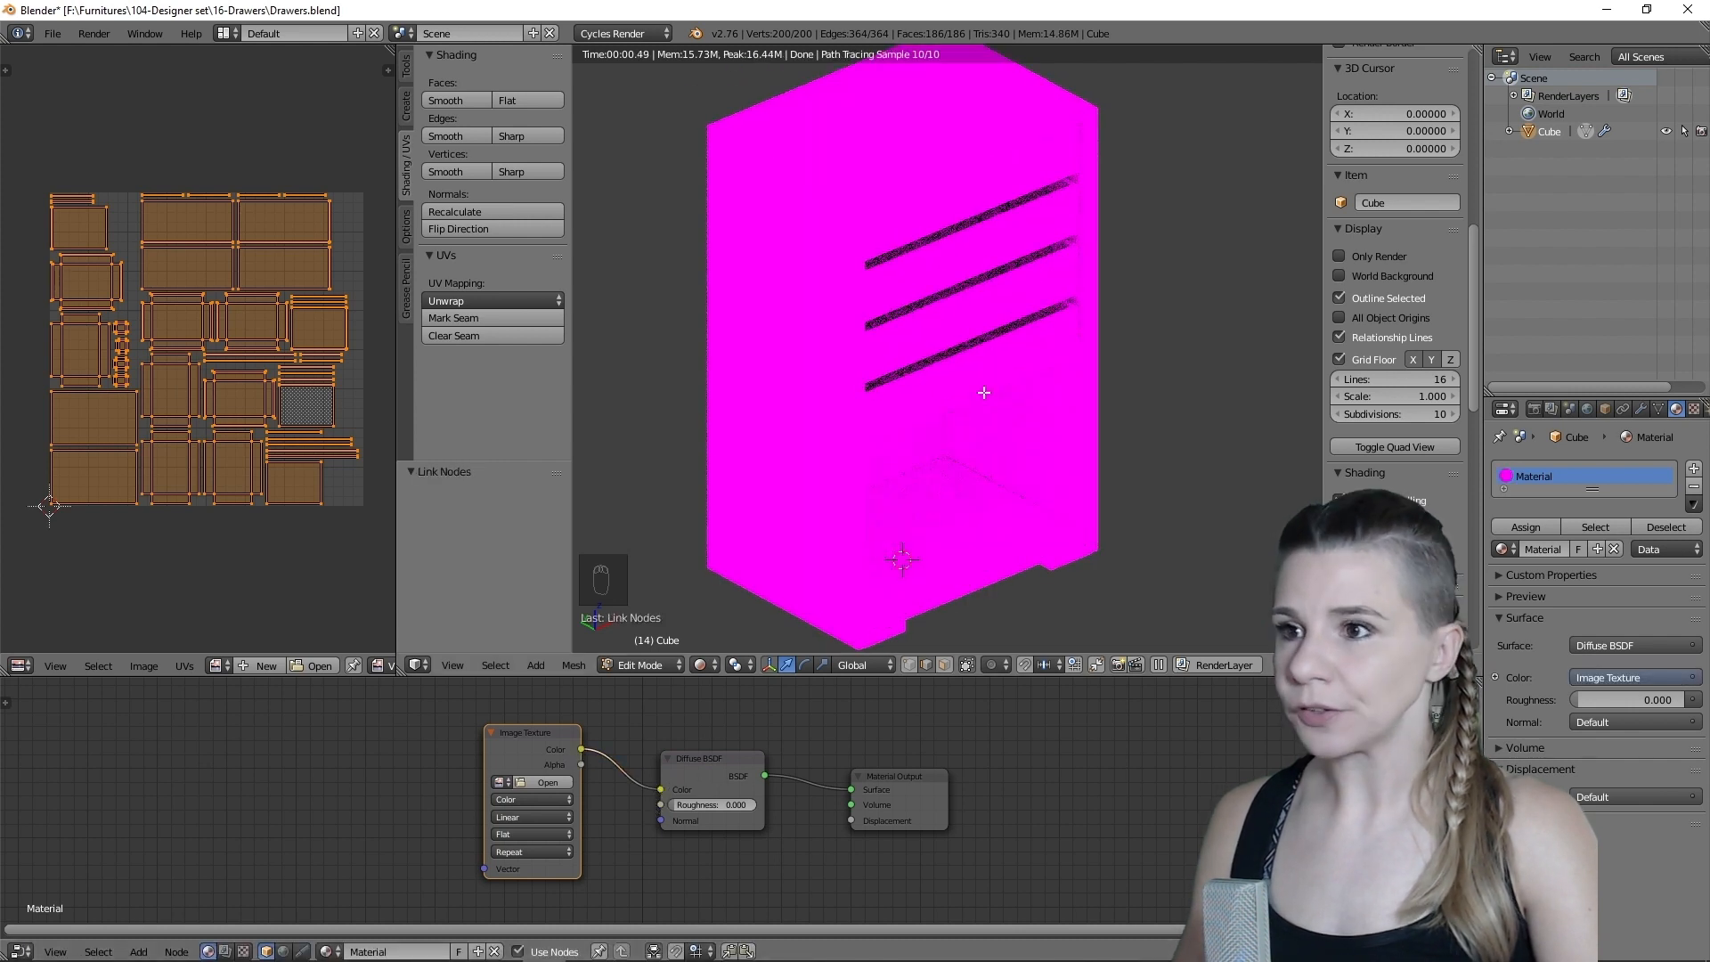
# - Load TexturesCom_Wood_BirchVeneer_512_albedo.tif into the Image Texture node
pyautogui.click(542, 788)
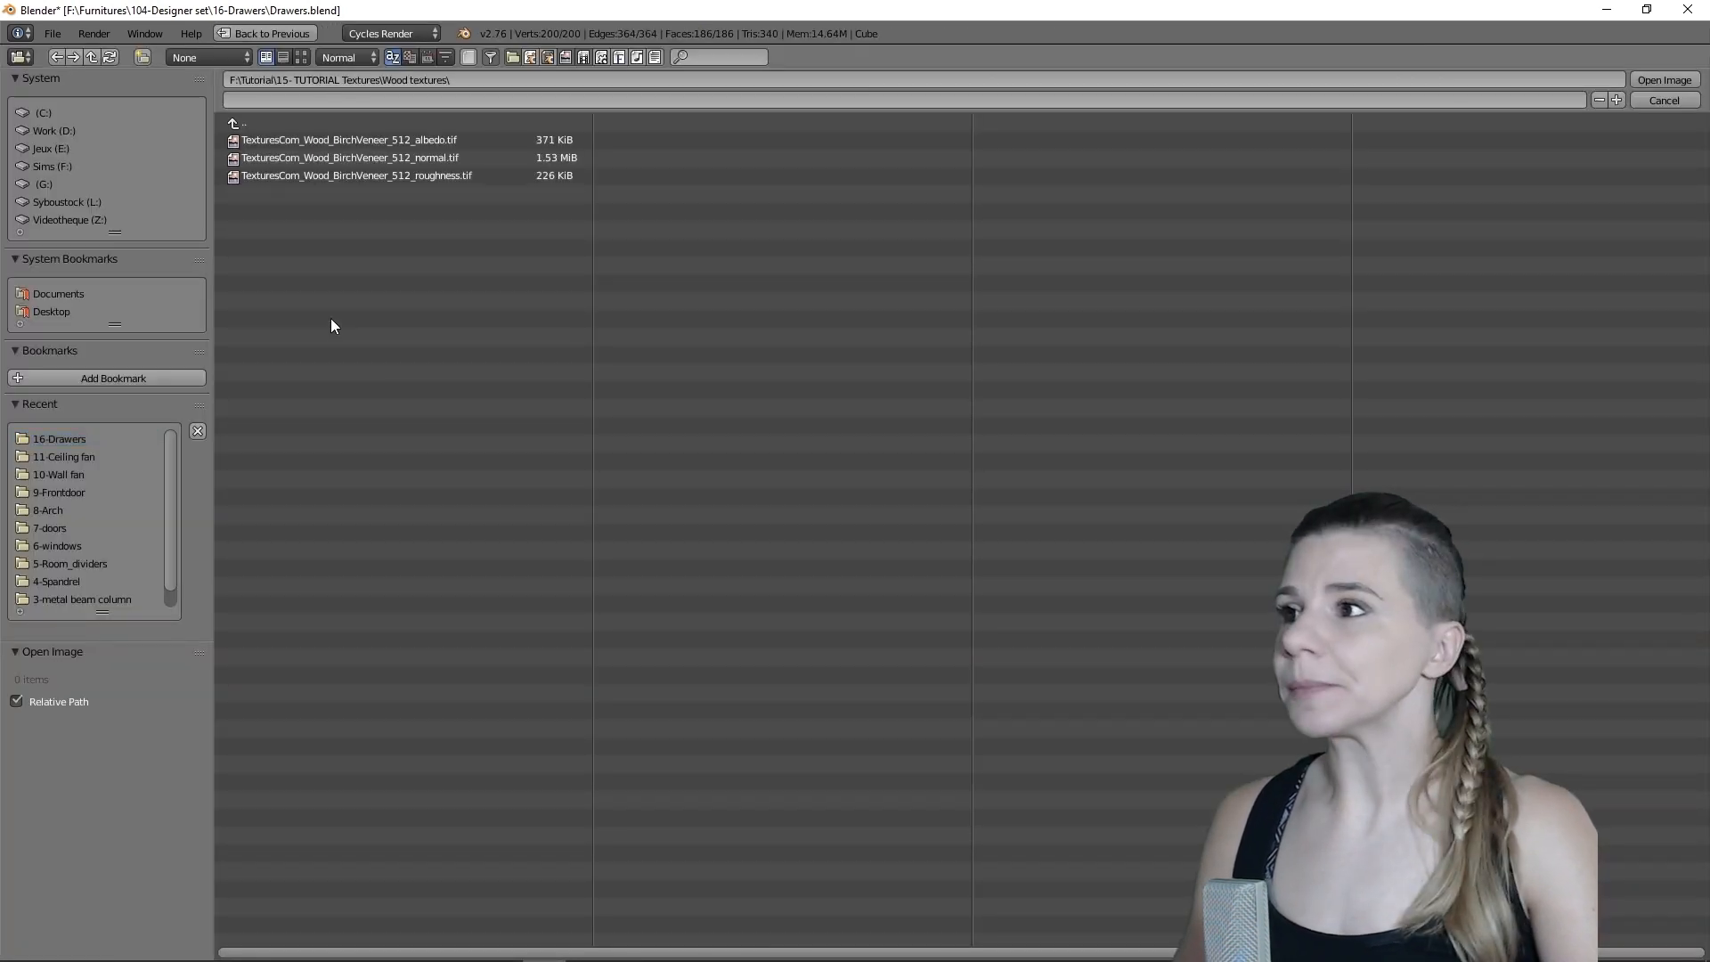
pyautogui.doubleClick(472, 140)
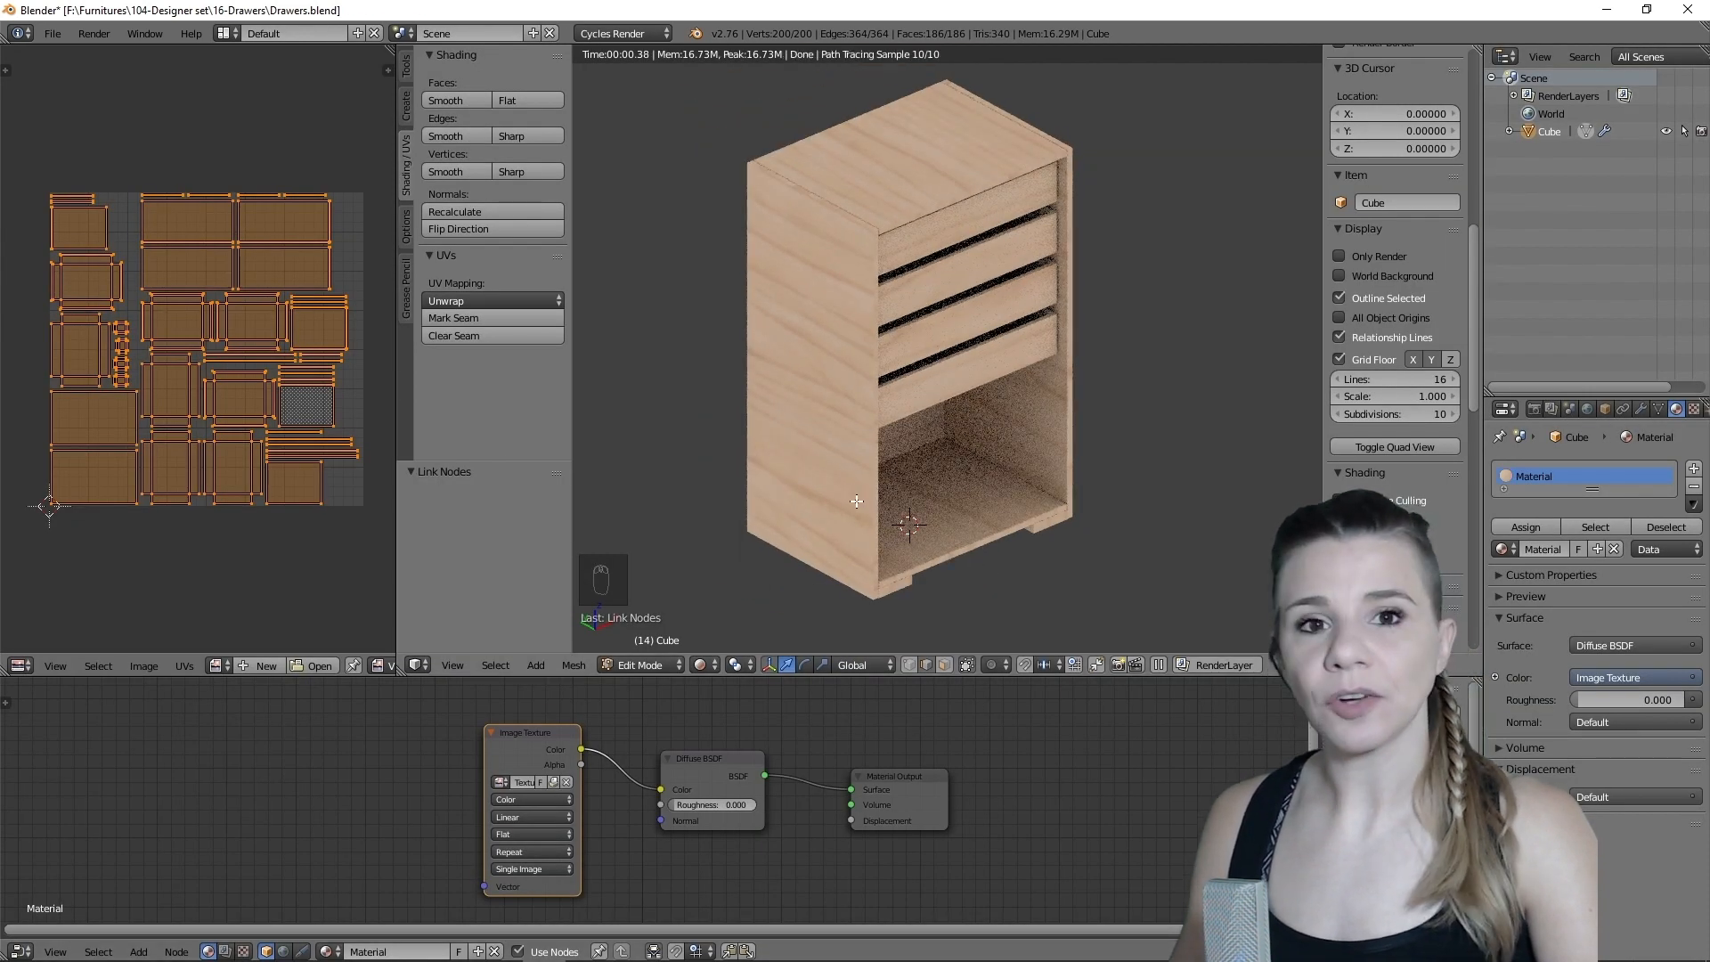
pyautogui.keyDown('shift'); pyautogui.moveTo(893, 489); pyautogui.dragTo(929, 473, button='middle'); pyautogui.keyUp('shift')
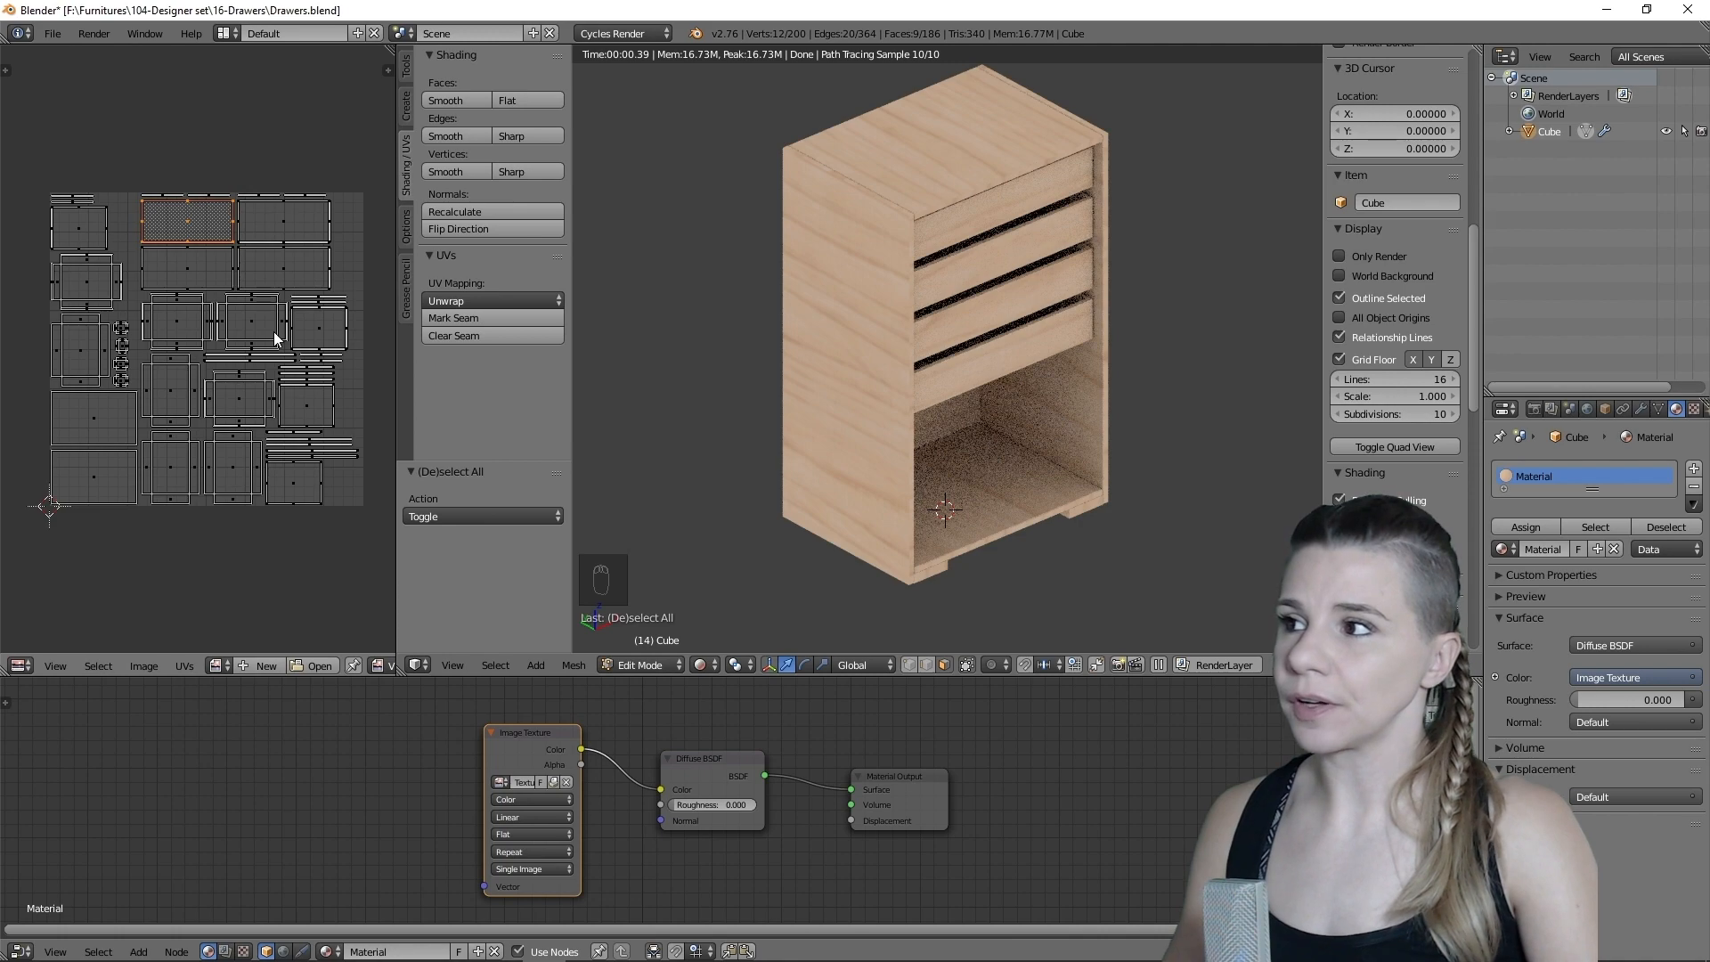
pyautogui.press('r')
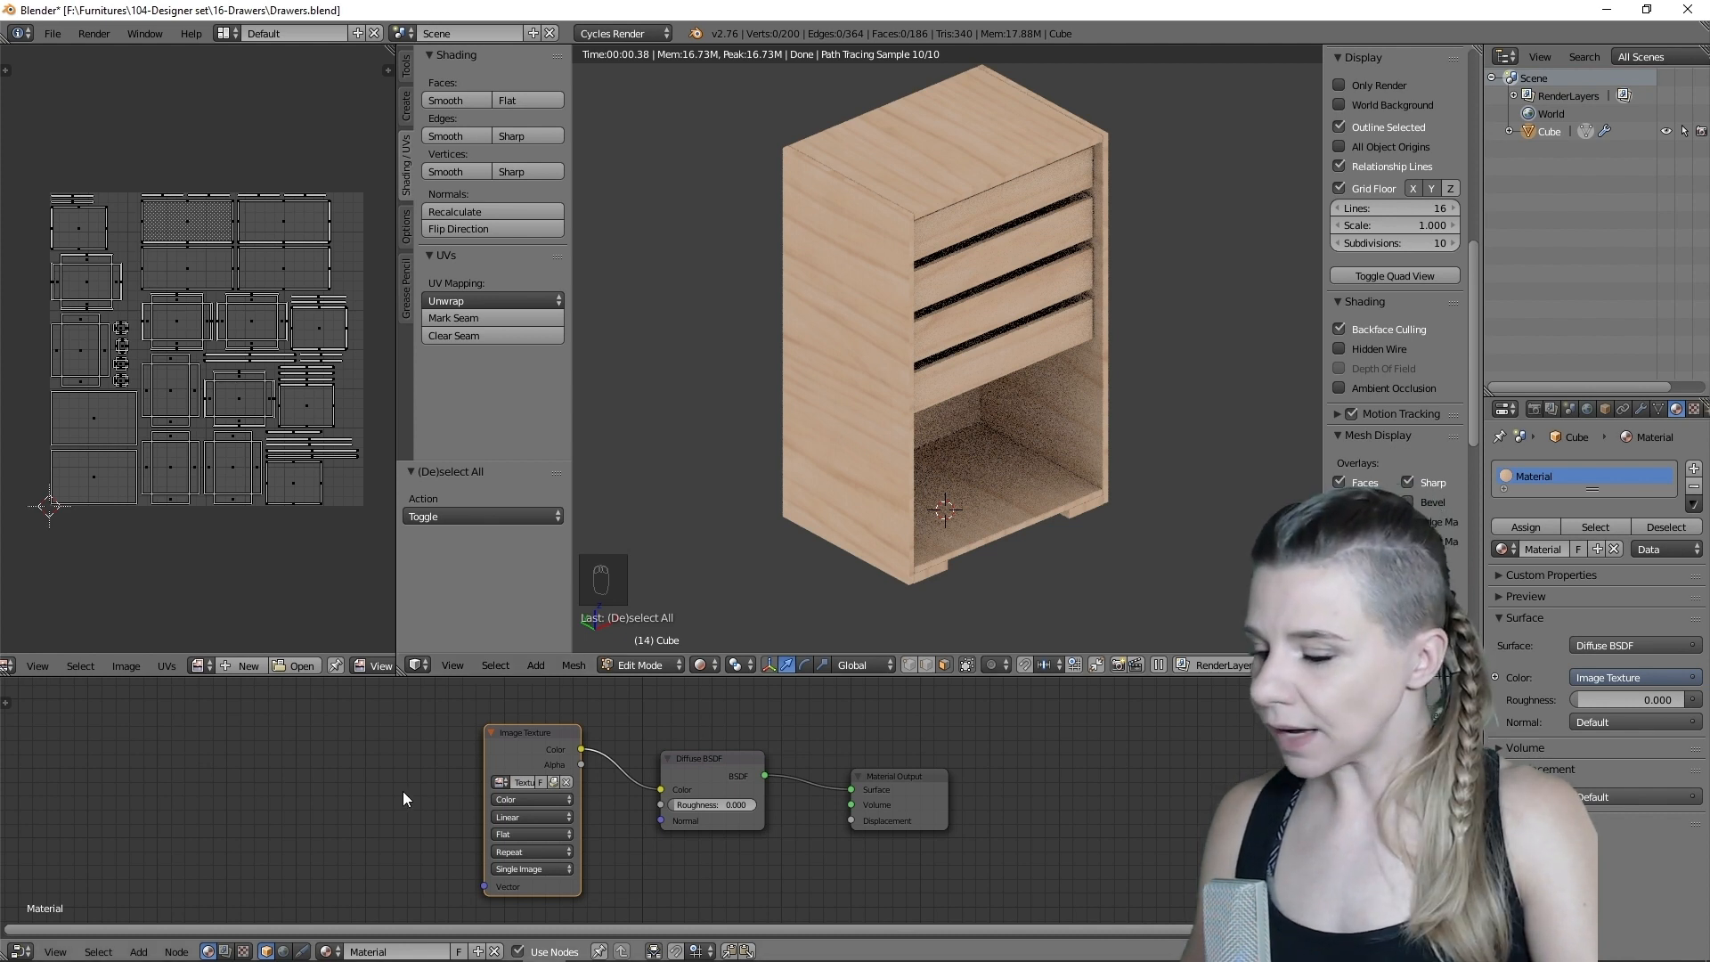
# - Add a Mapping node before the Image Texture node and link its Vector output to the texture's Vector input
pyautogui.hotkey('shift', 'a')
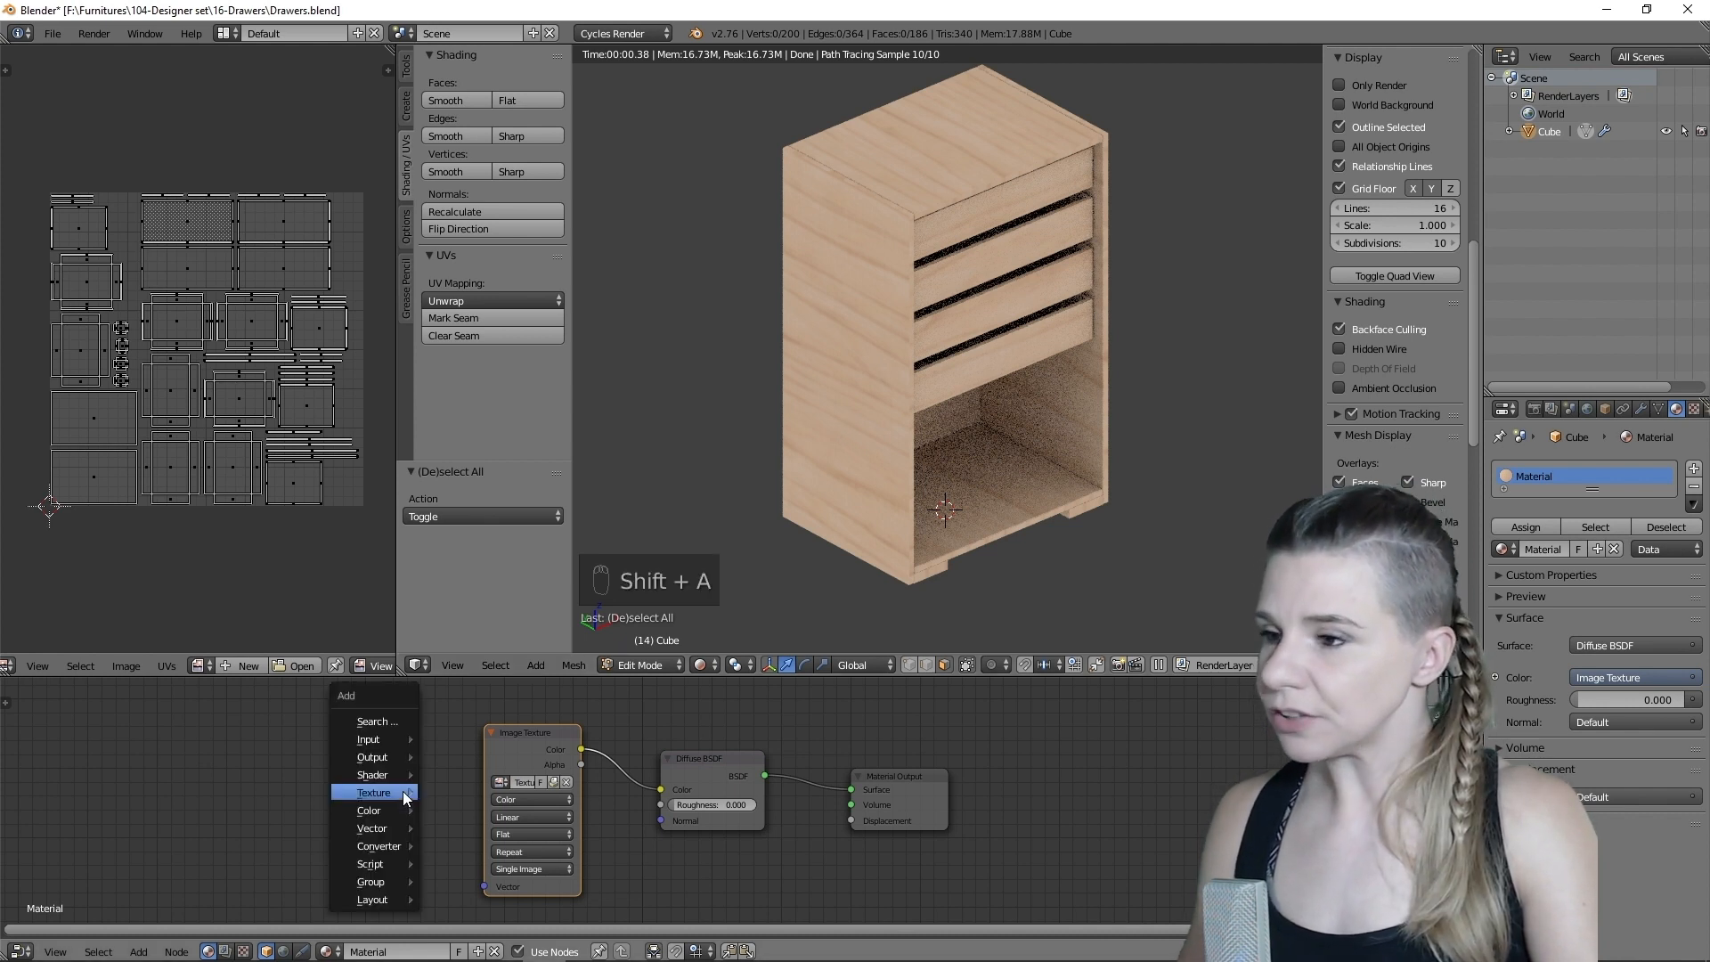
pyautogui.click(389, 723)
pyautogui.write('map')
pyautogui.press('Return')
pyautogui.click(215, 730)
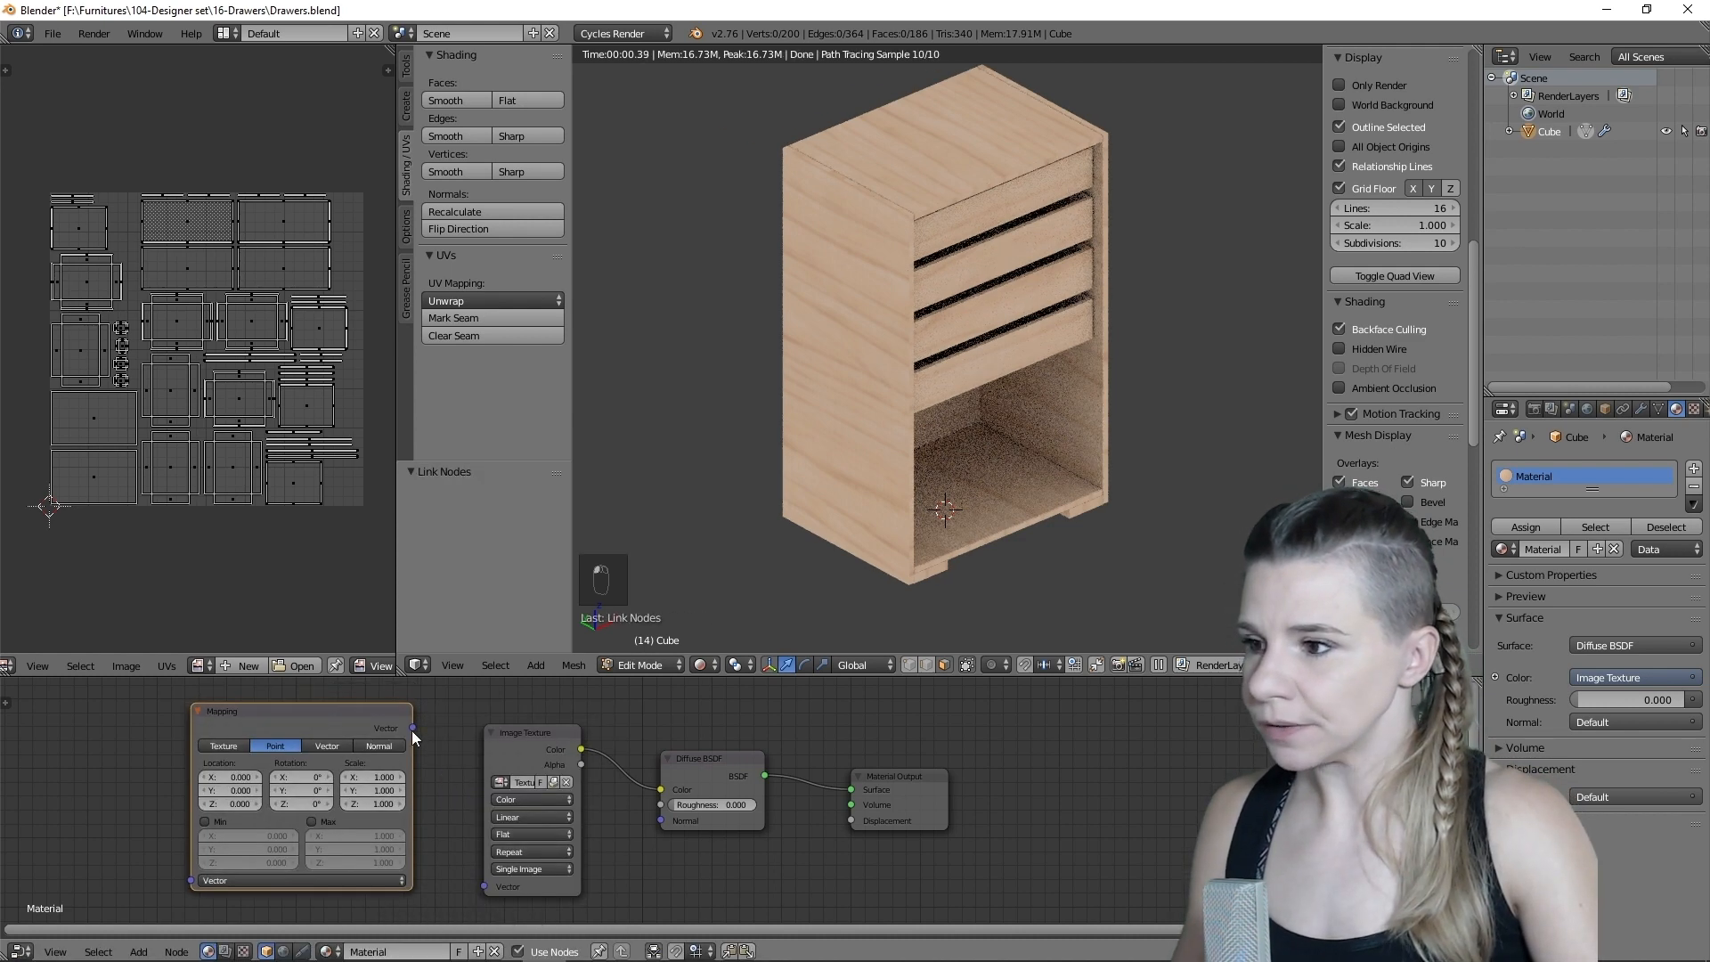
pyautogui.moveTo(414, 729); pyautogui.dragTo(477, 888)
pyautogui.press('Home')
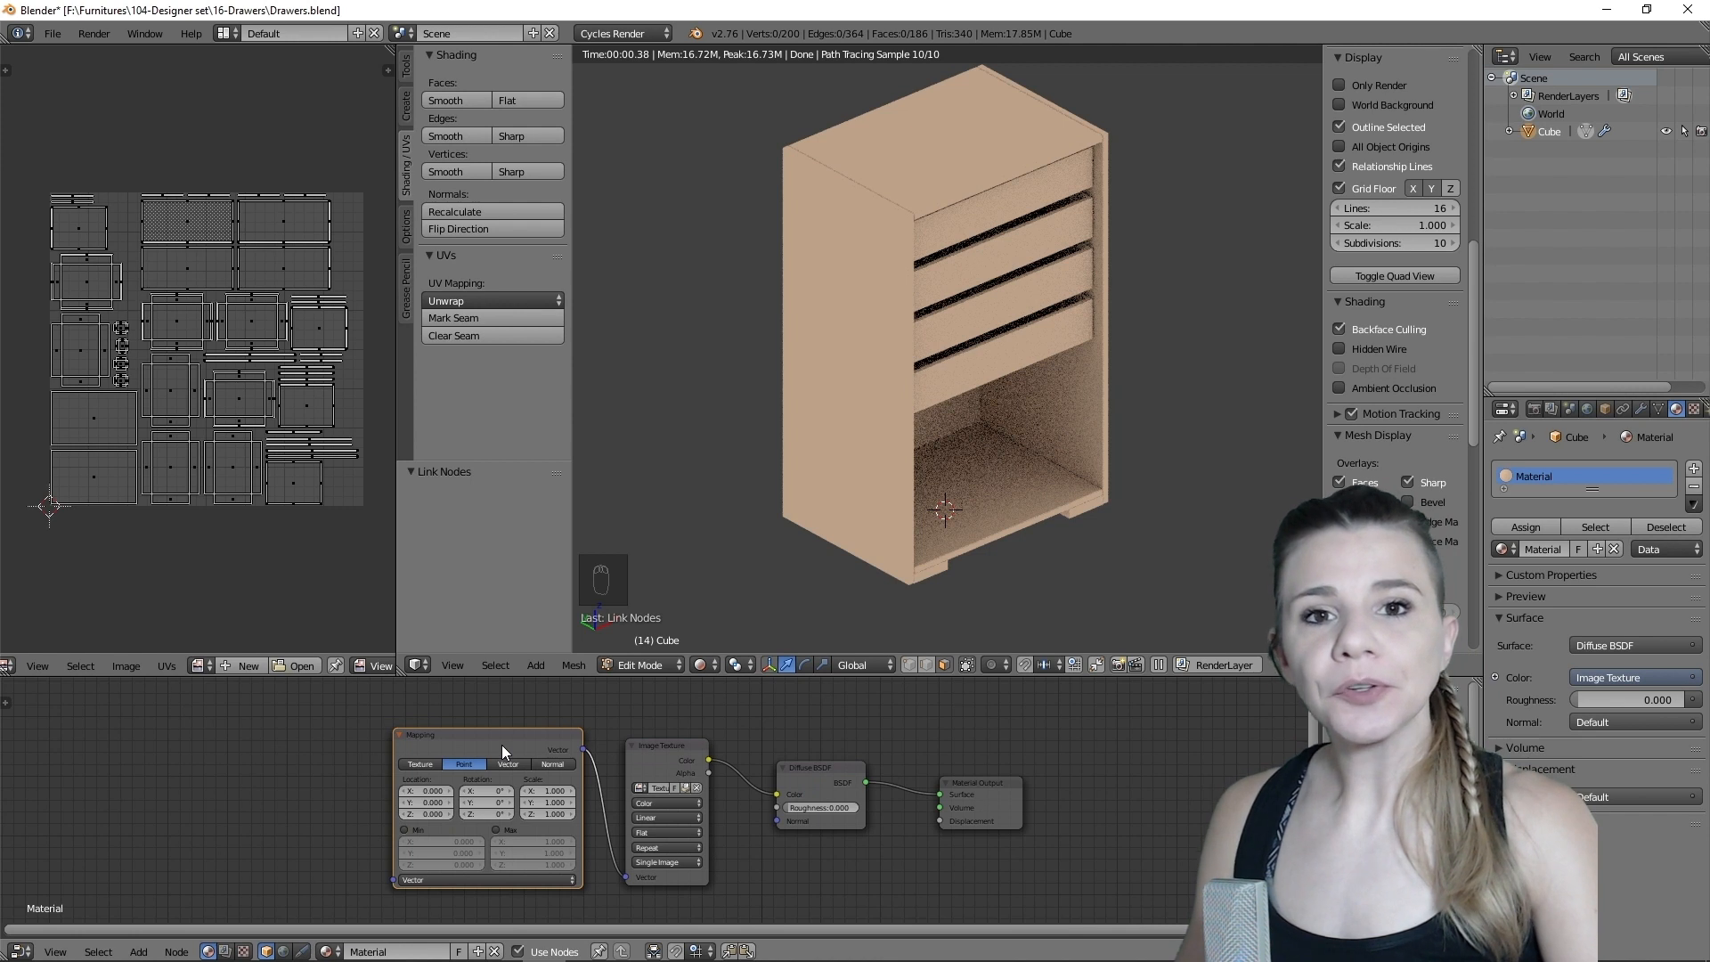
# - Add a Texture Coordinate node and place it before the Mapping node
pyautogui.hotkey('shift', 'a')
pyautogui.moveTo(297, 842)
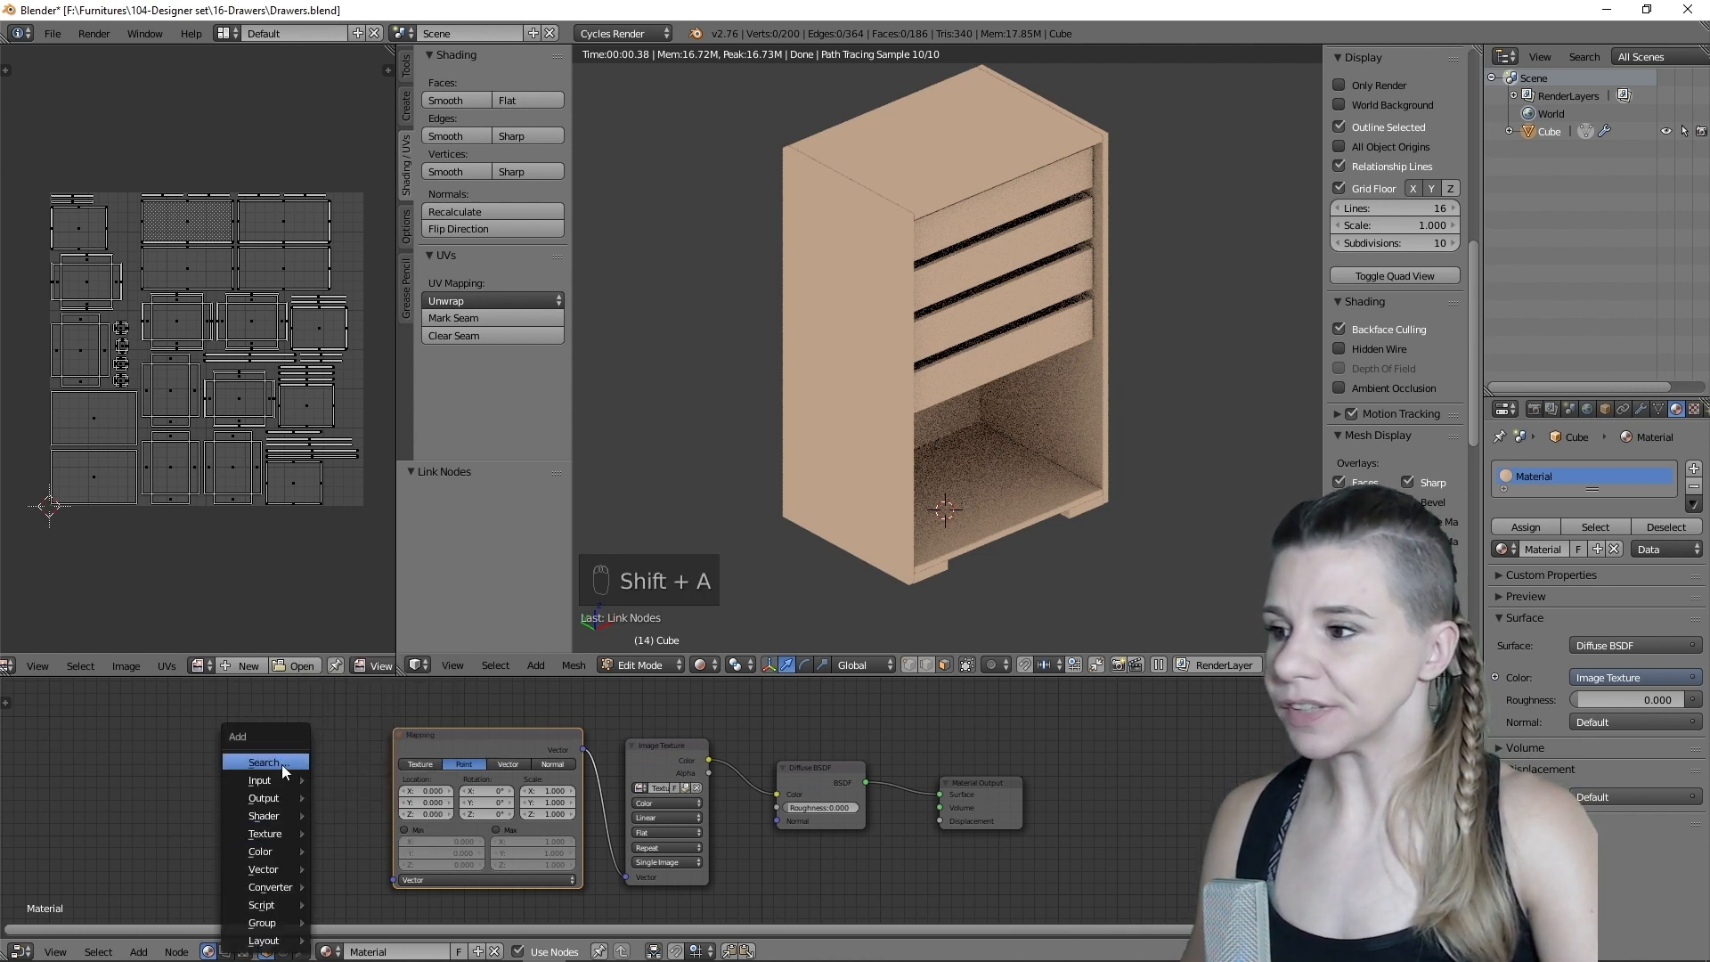
pyautogui.click(281, 764)
pyautogui.write('Mappingcoo')
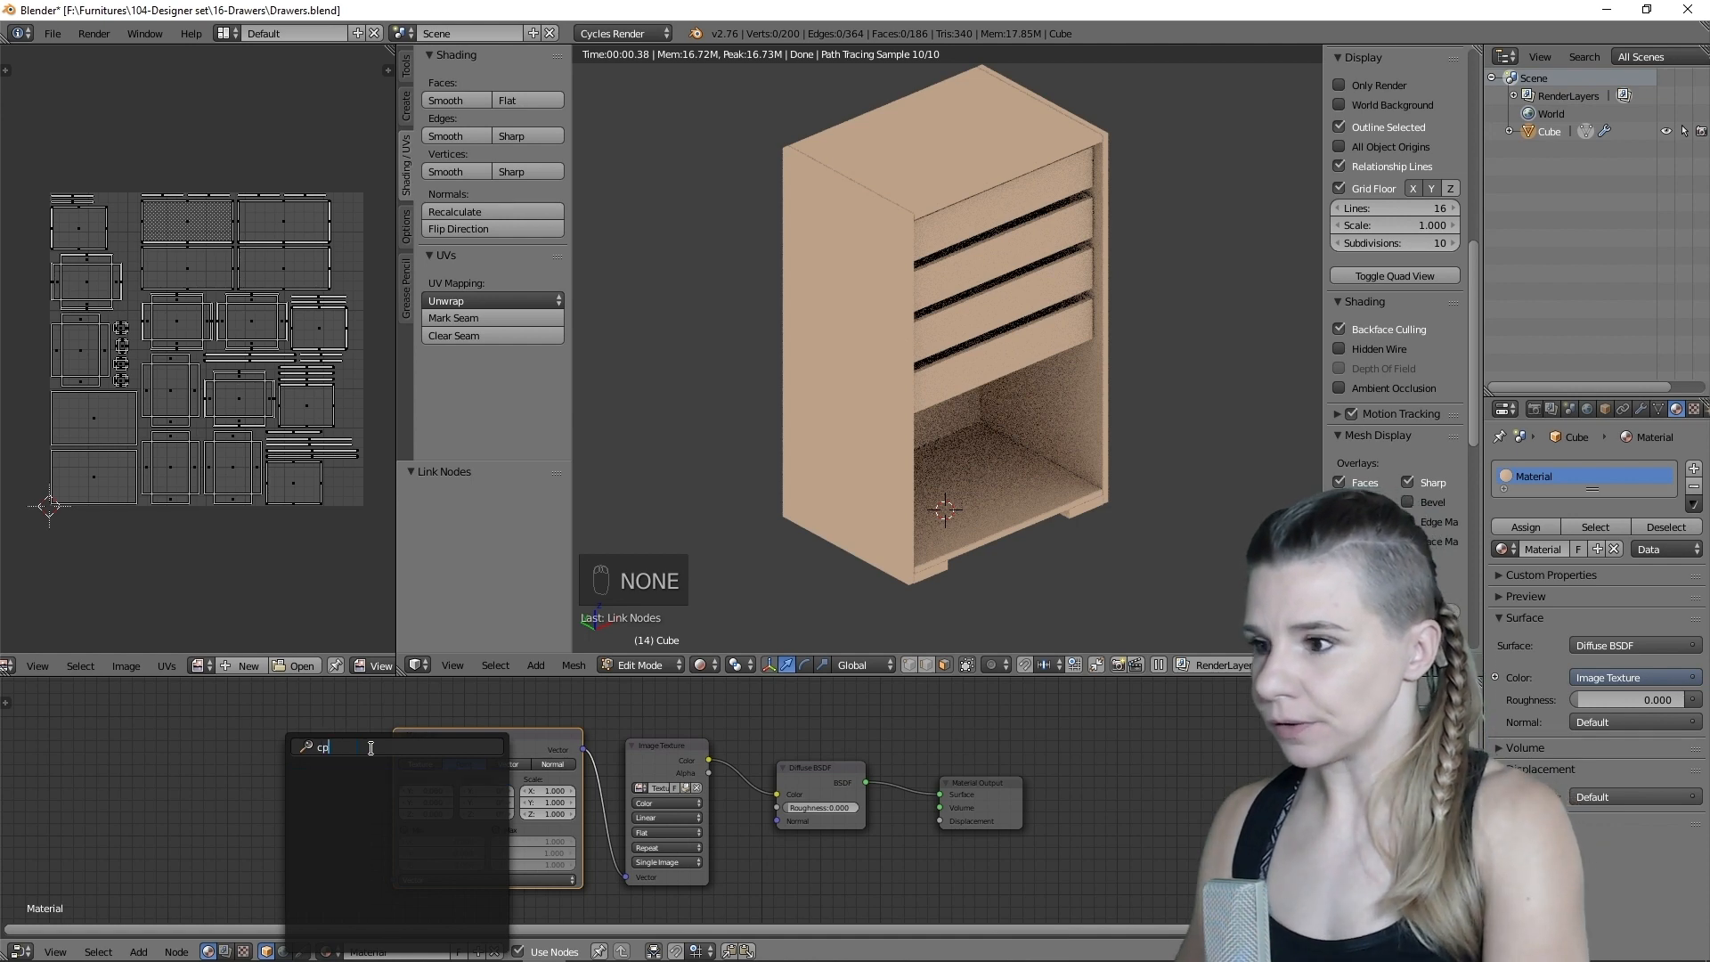
pyautogui.click(350, 779)
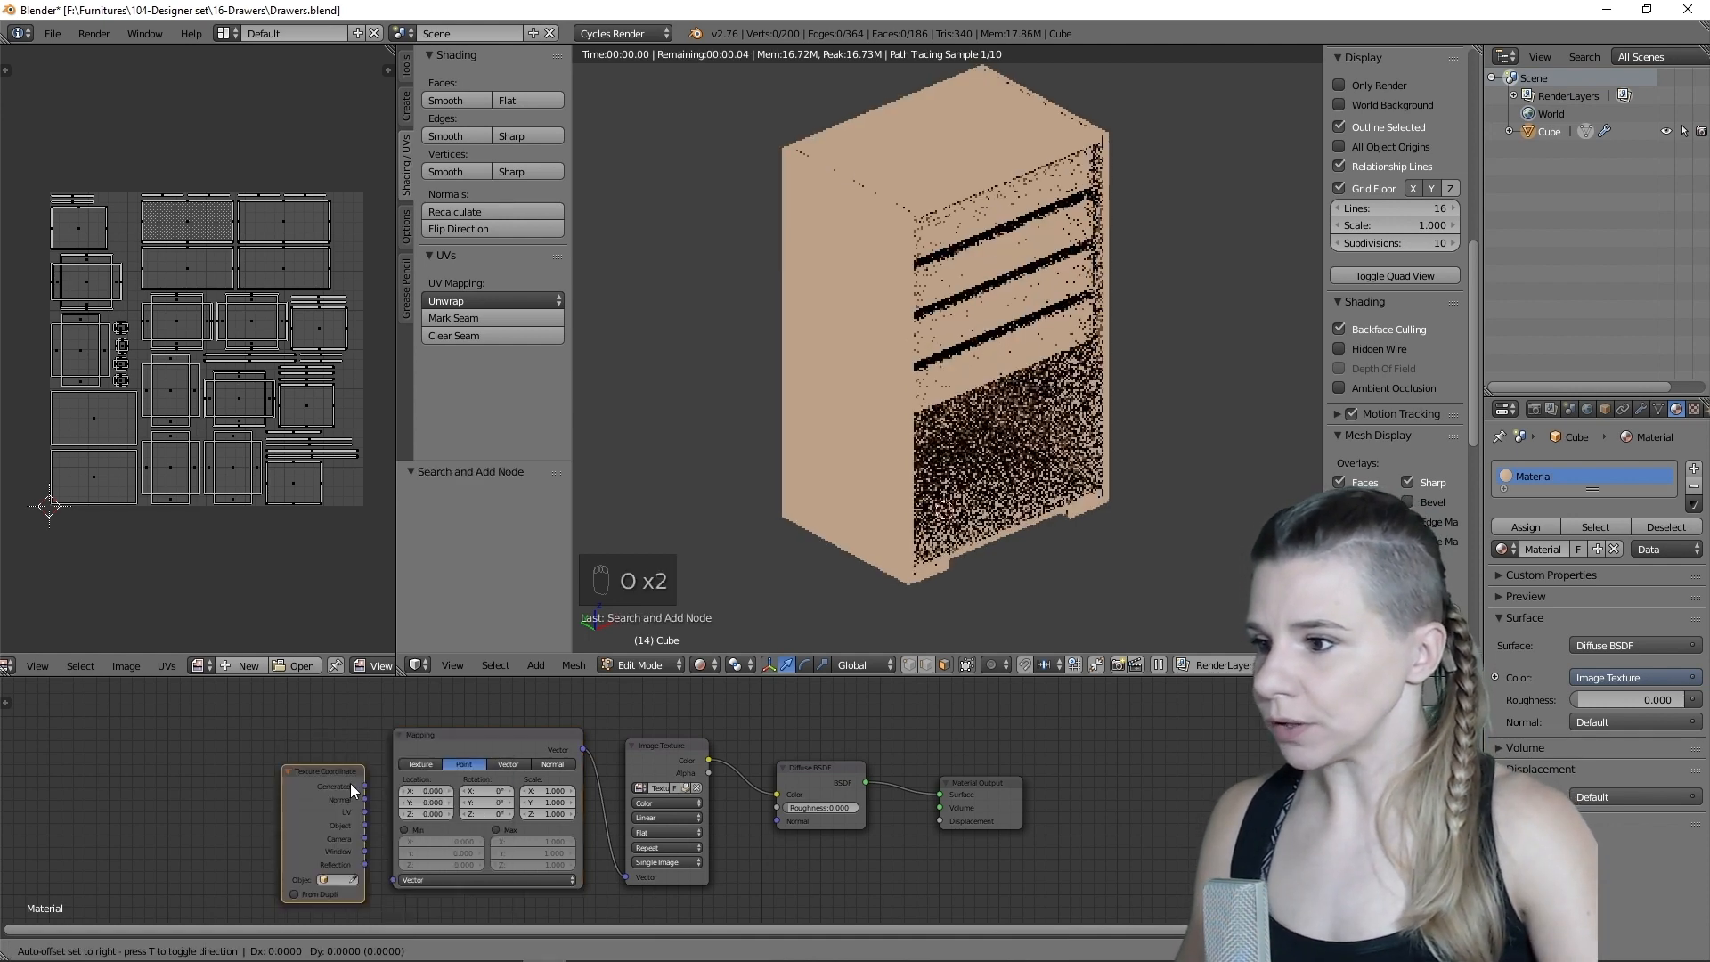
pyautogui.click(349, 782)
# - Enlarge the node editor area and link the Texture Coordinate node's UV output to the Mapping node's Vector input
pyautogui.scroll(2, 297, 848)
pyautogui.moveTo(296, 849); pyautogui.dragTo(498, 811, button='middle')
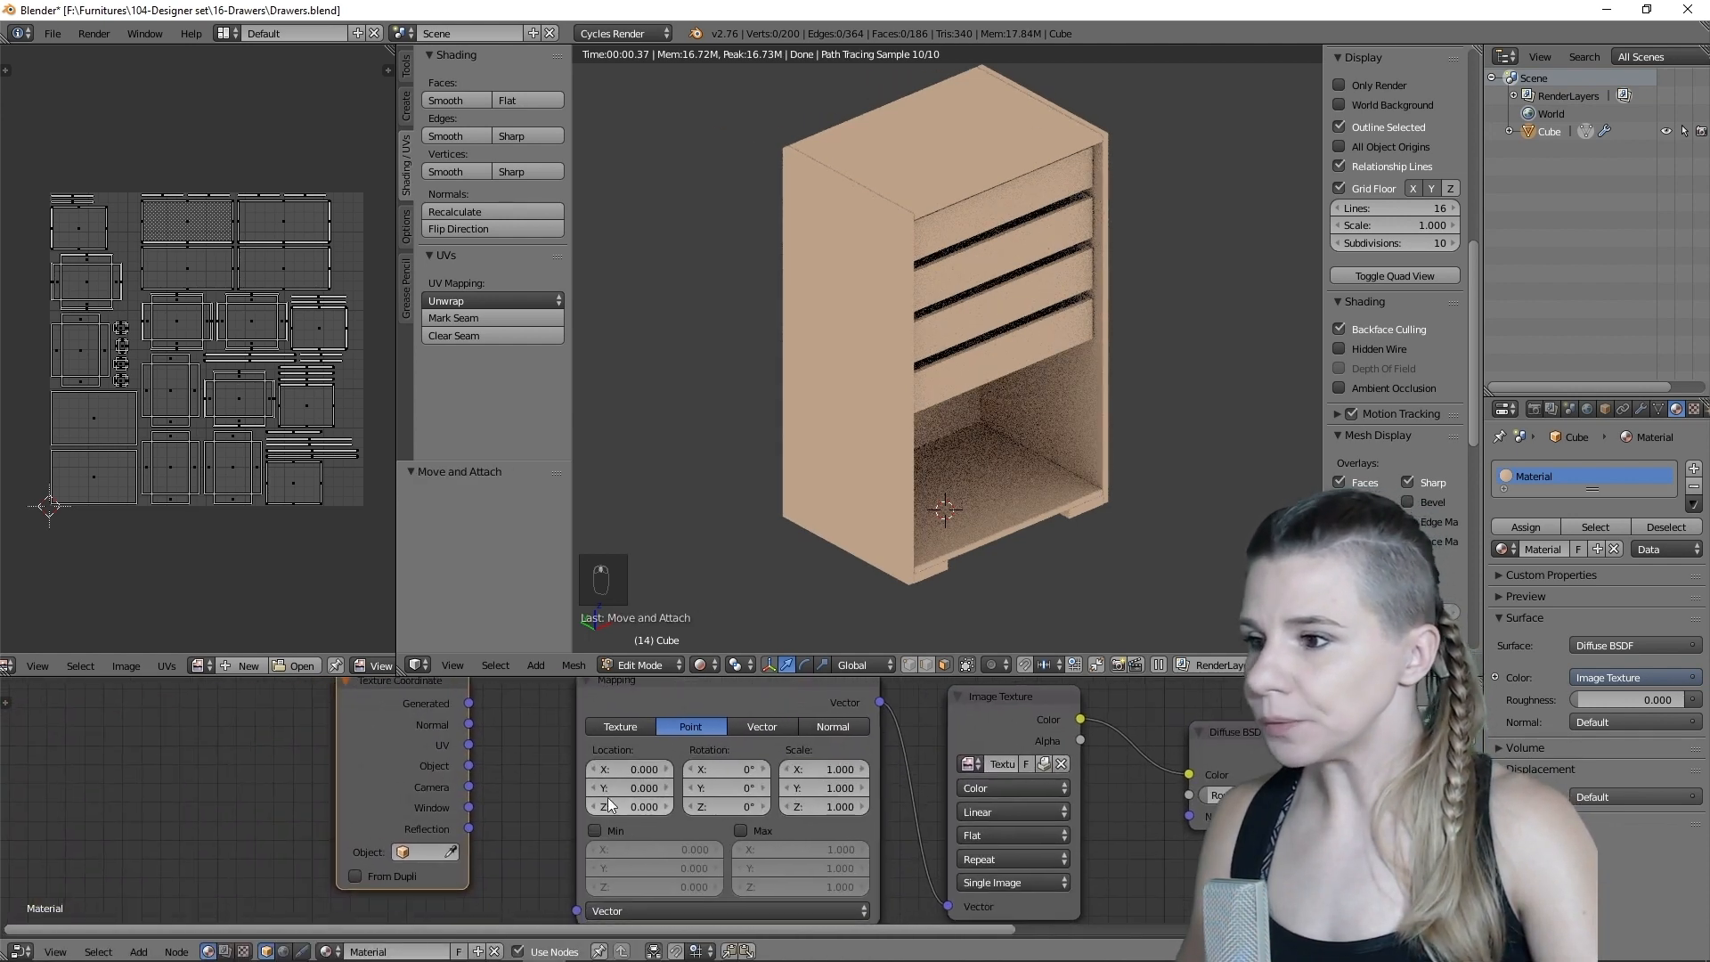
pyautogui.scroll(2, 575, 787)
pyautogui.moveTo(374, 675); pyautogui.dragTo(374, 583)
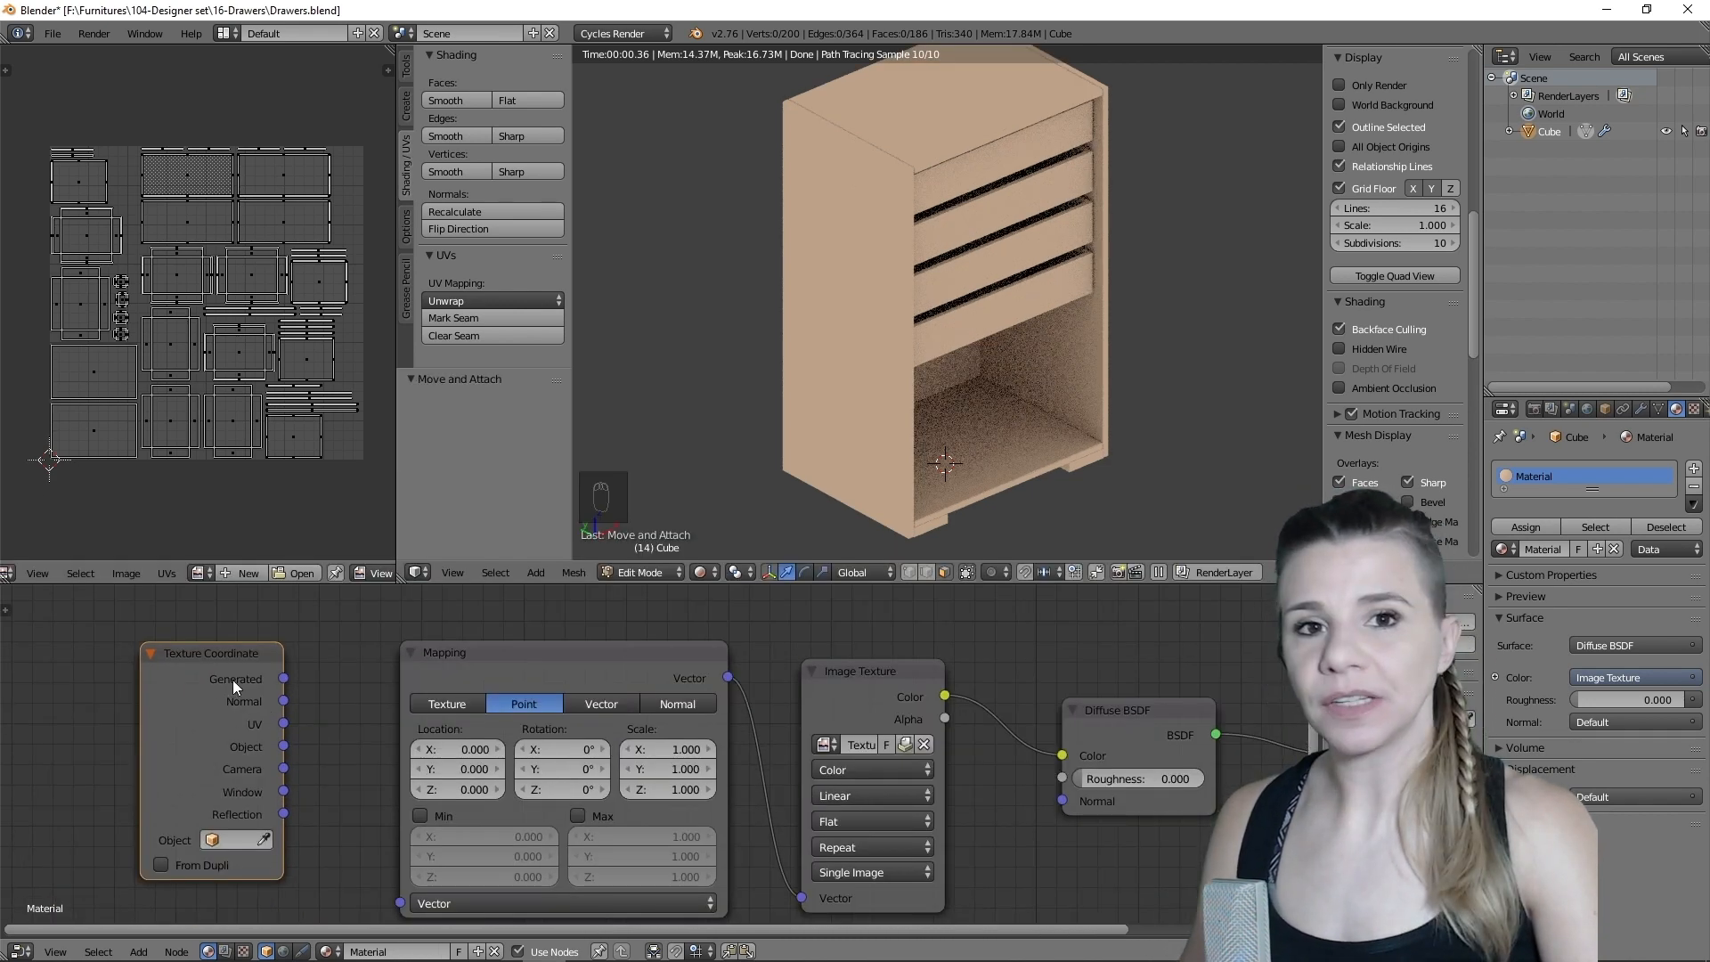
pyautogui.moveTo(285, 724); pyautogui.dragTo(400, 902)
pyautogui.scroll(-1, 413, 896)
pyautogui.scroll(-1, 641, 763)
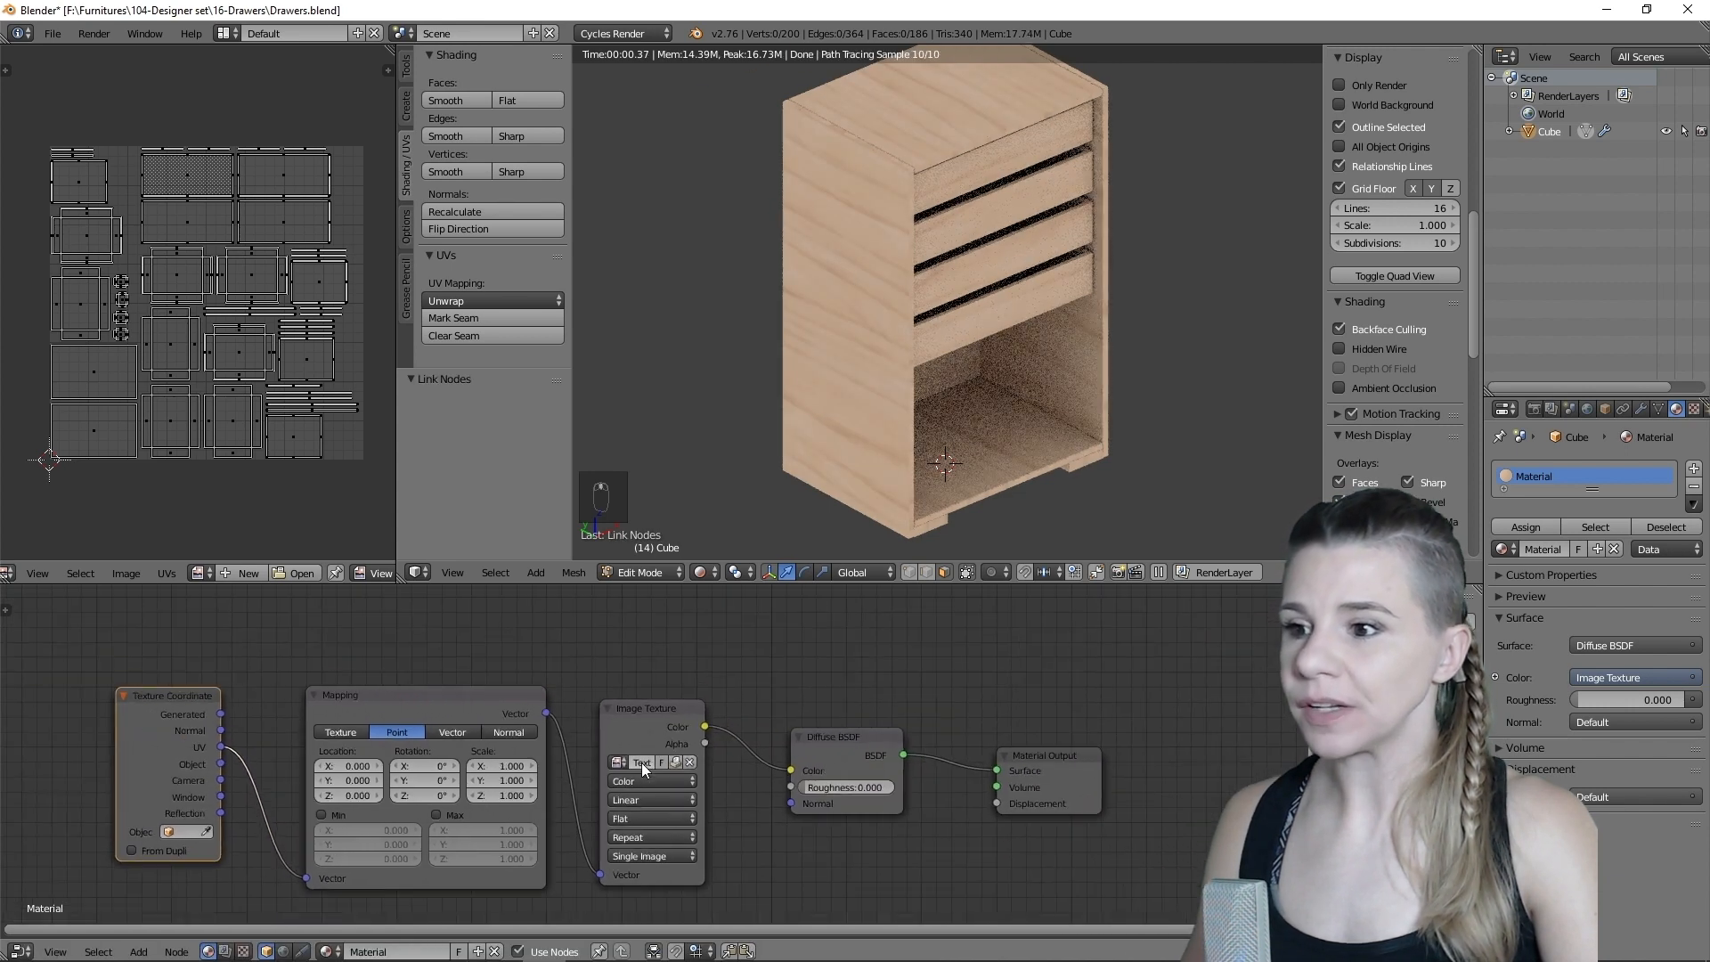
# - Set the Mapping node's Z rotation to 90° to turn the wood grain
pyautogui.scroll(-1, 606, 534)
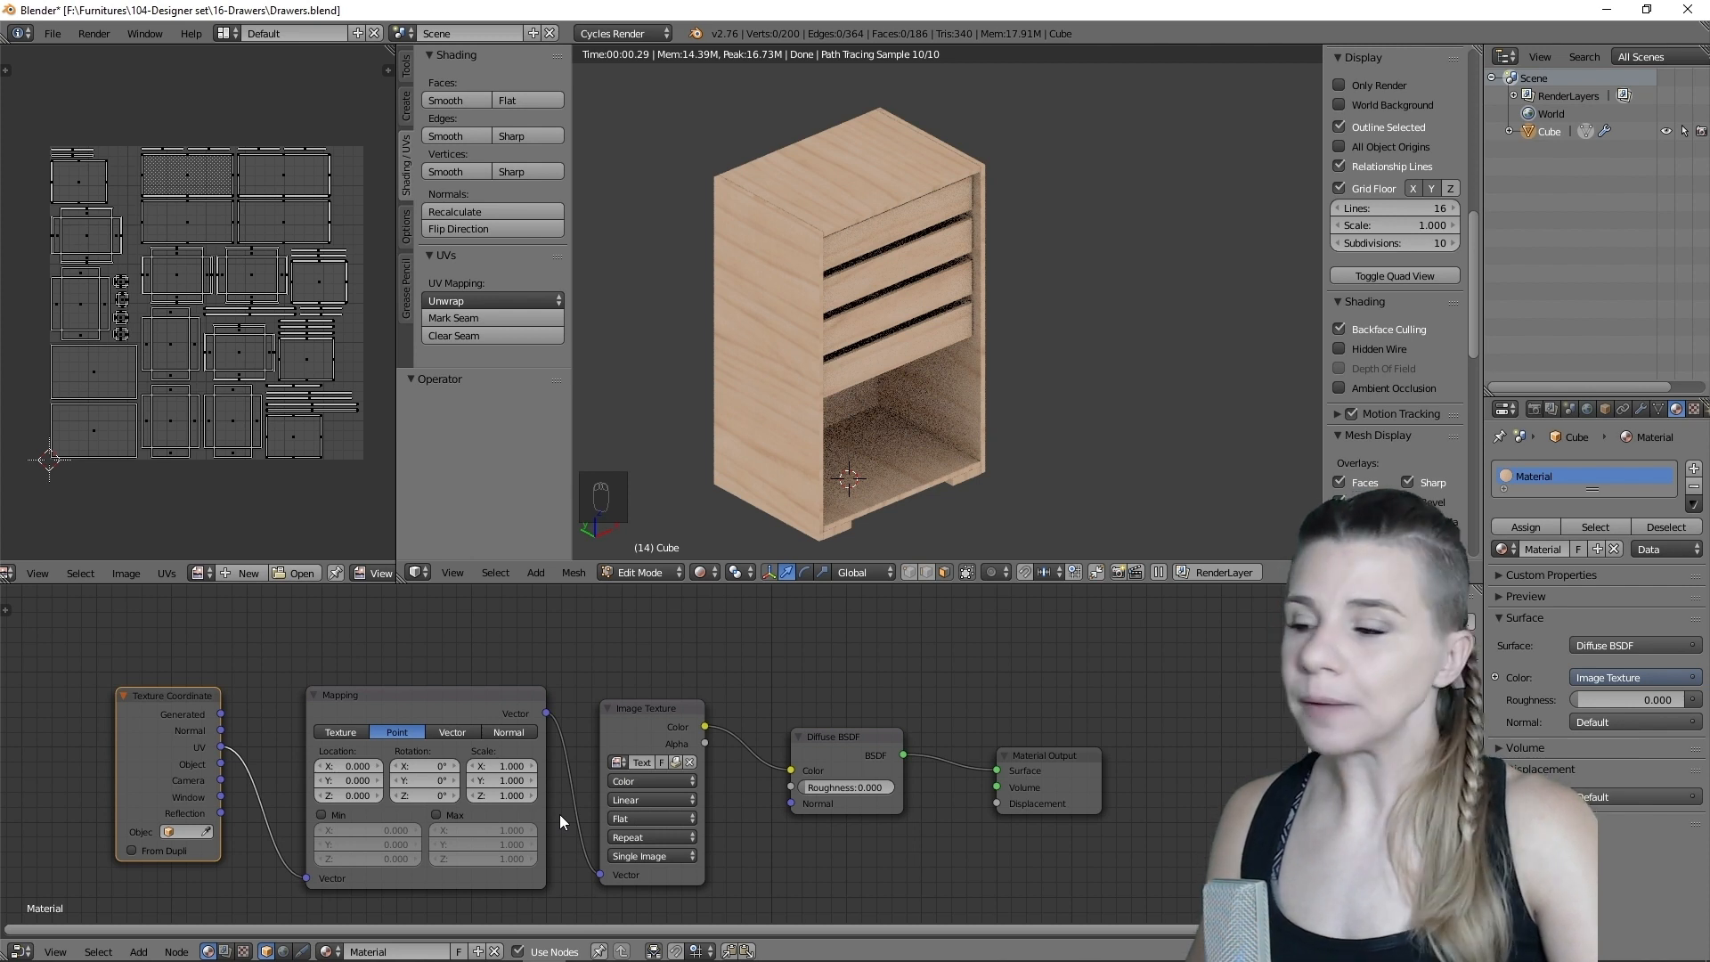
pyautogui.write('90')
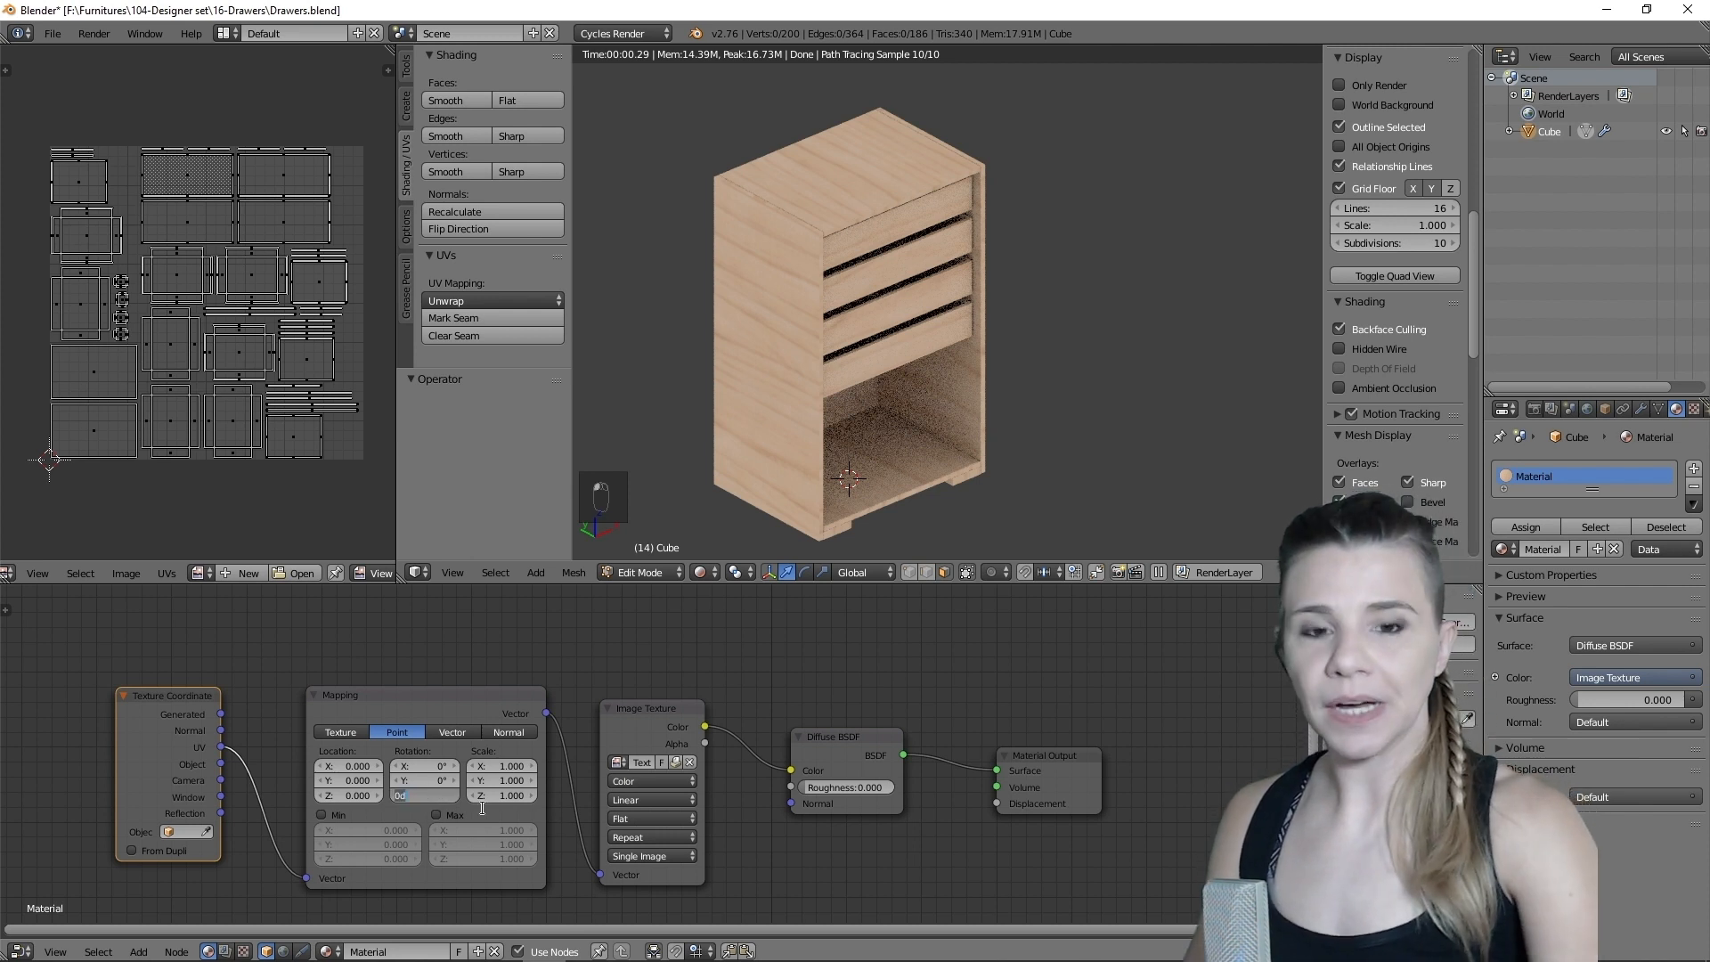
pyautogui.press('Return')
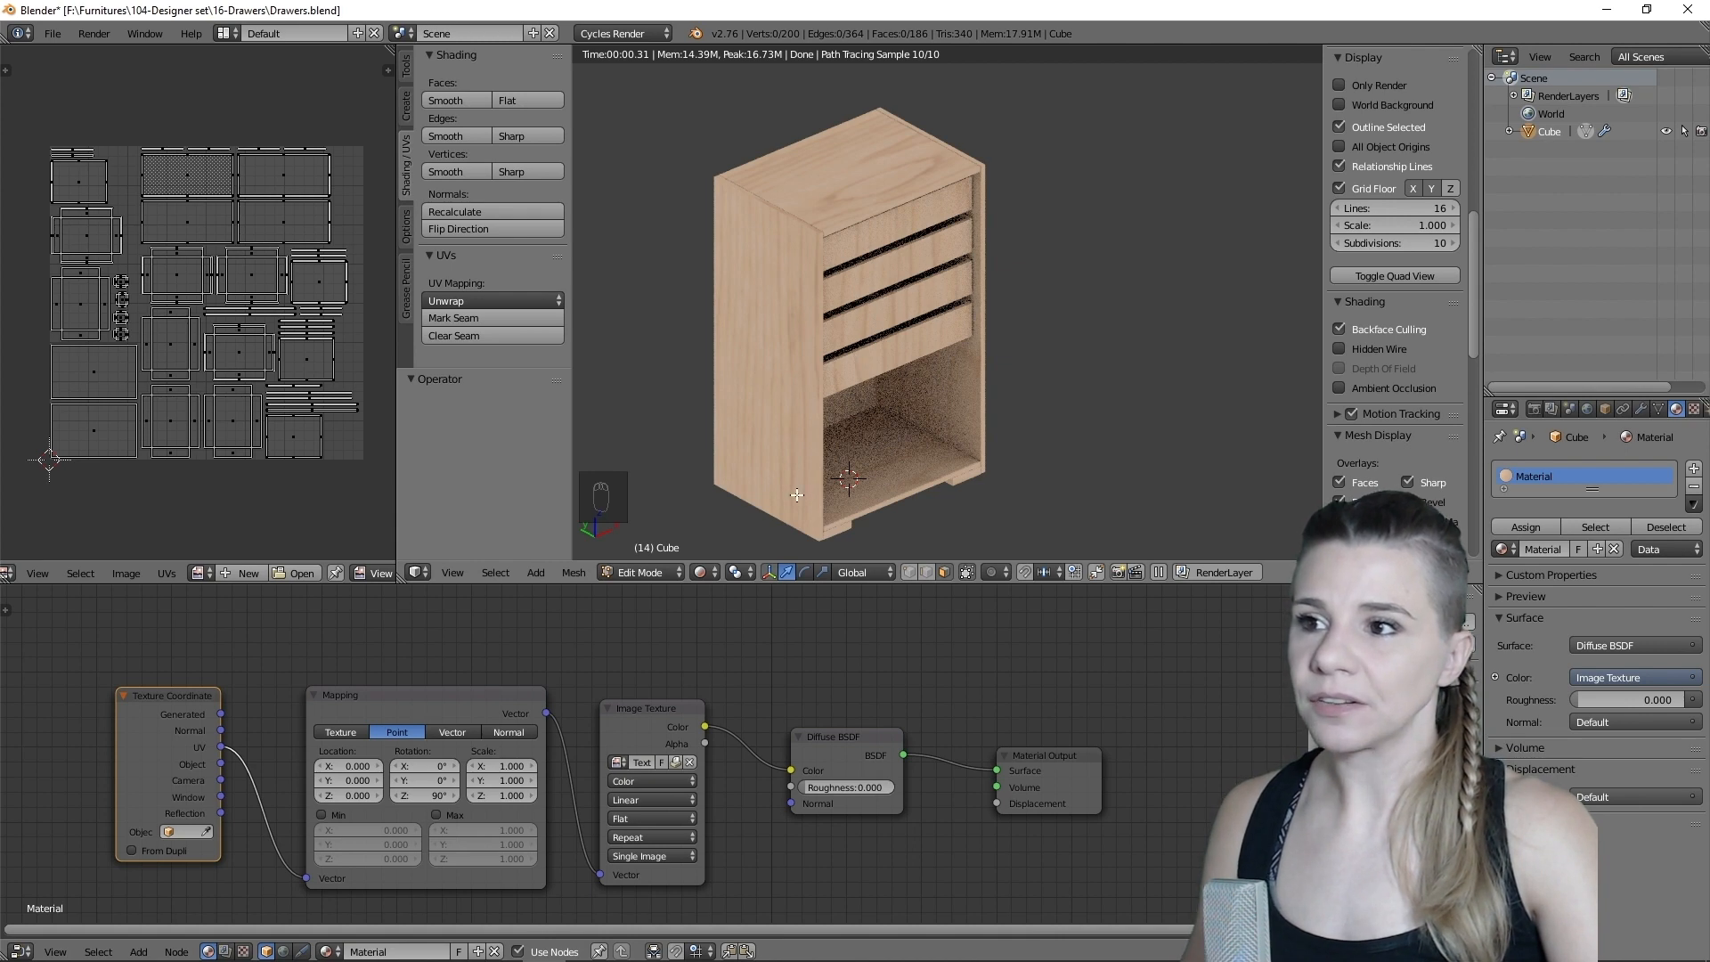
# - Set the Mapping node's X, Y and Z scale to 3 and check the wood grain around the cabinet
pyautogui.moveTo(797, 495); pyautogui.dragTo(825, 458, button='middle')
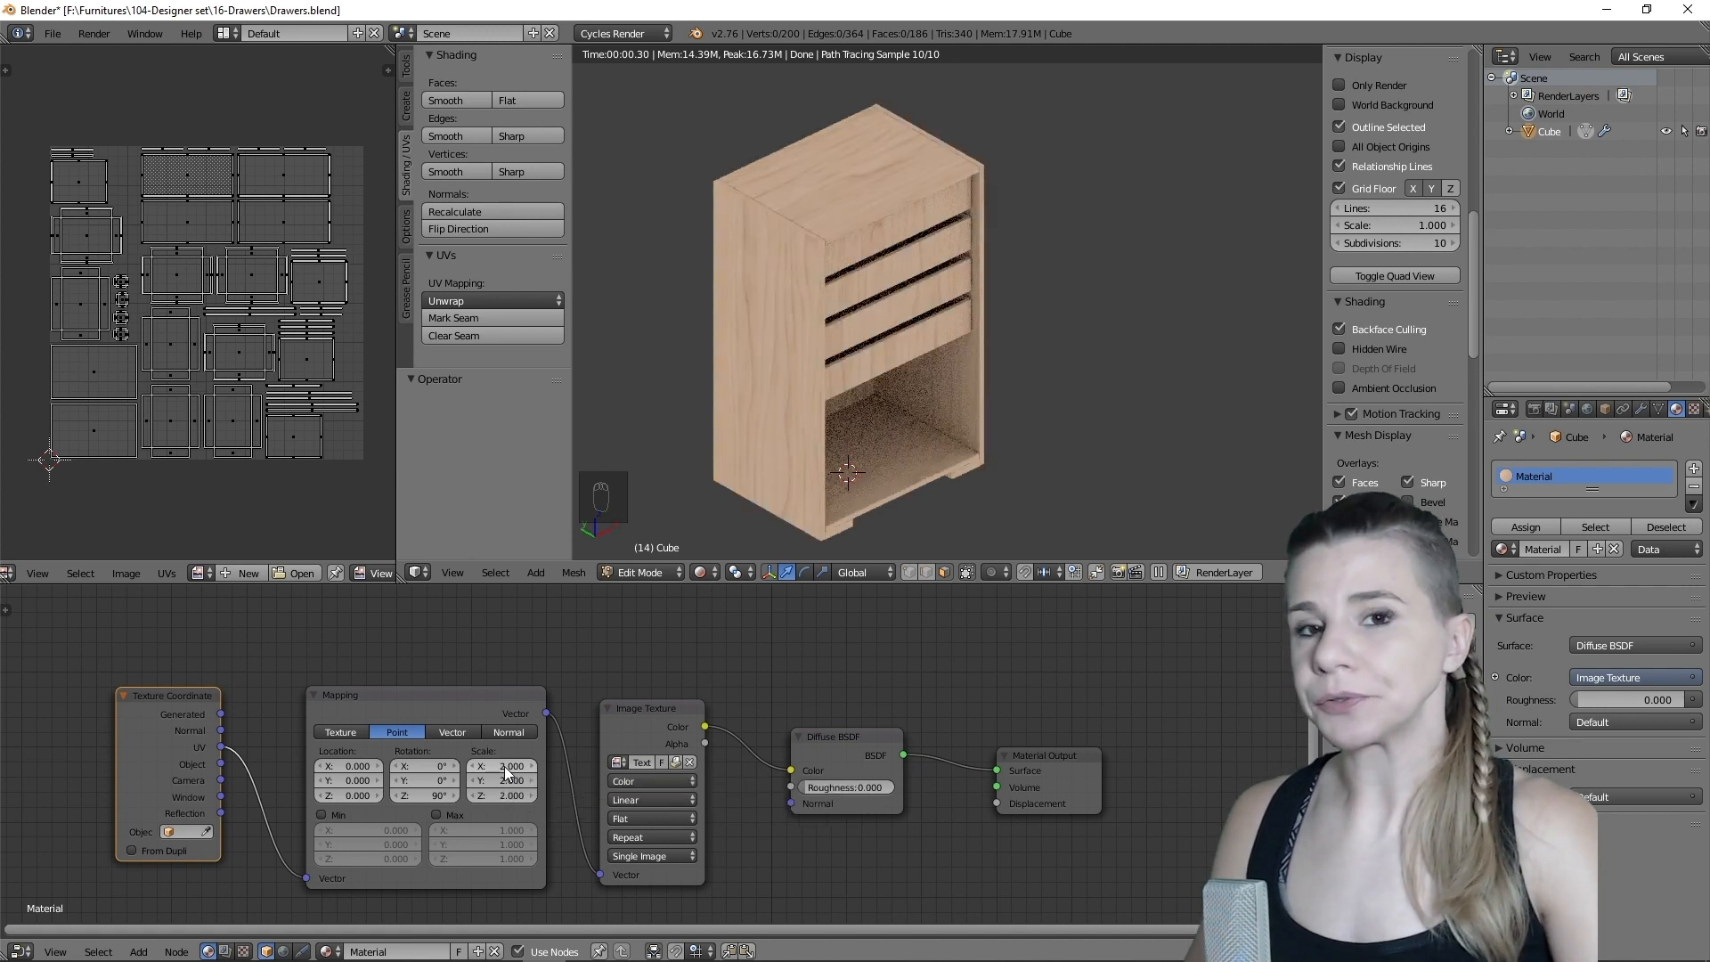
pyautogui.moveTo(506, 773); pyautogui.dragTo(506, 796)
pyautogui.write('3')
pyautogui.press('Return')
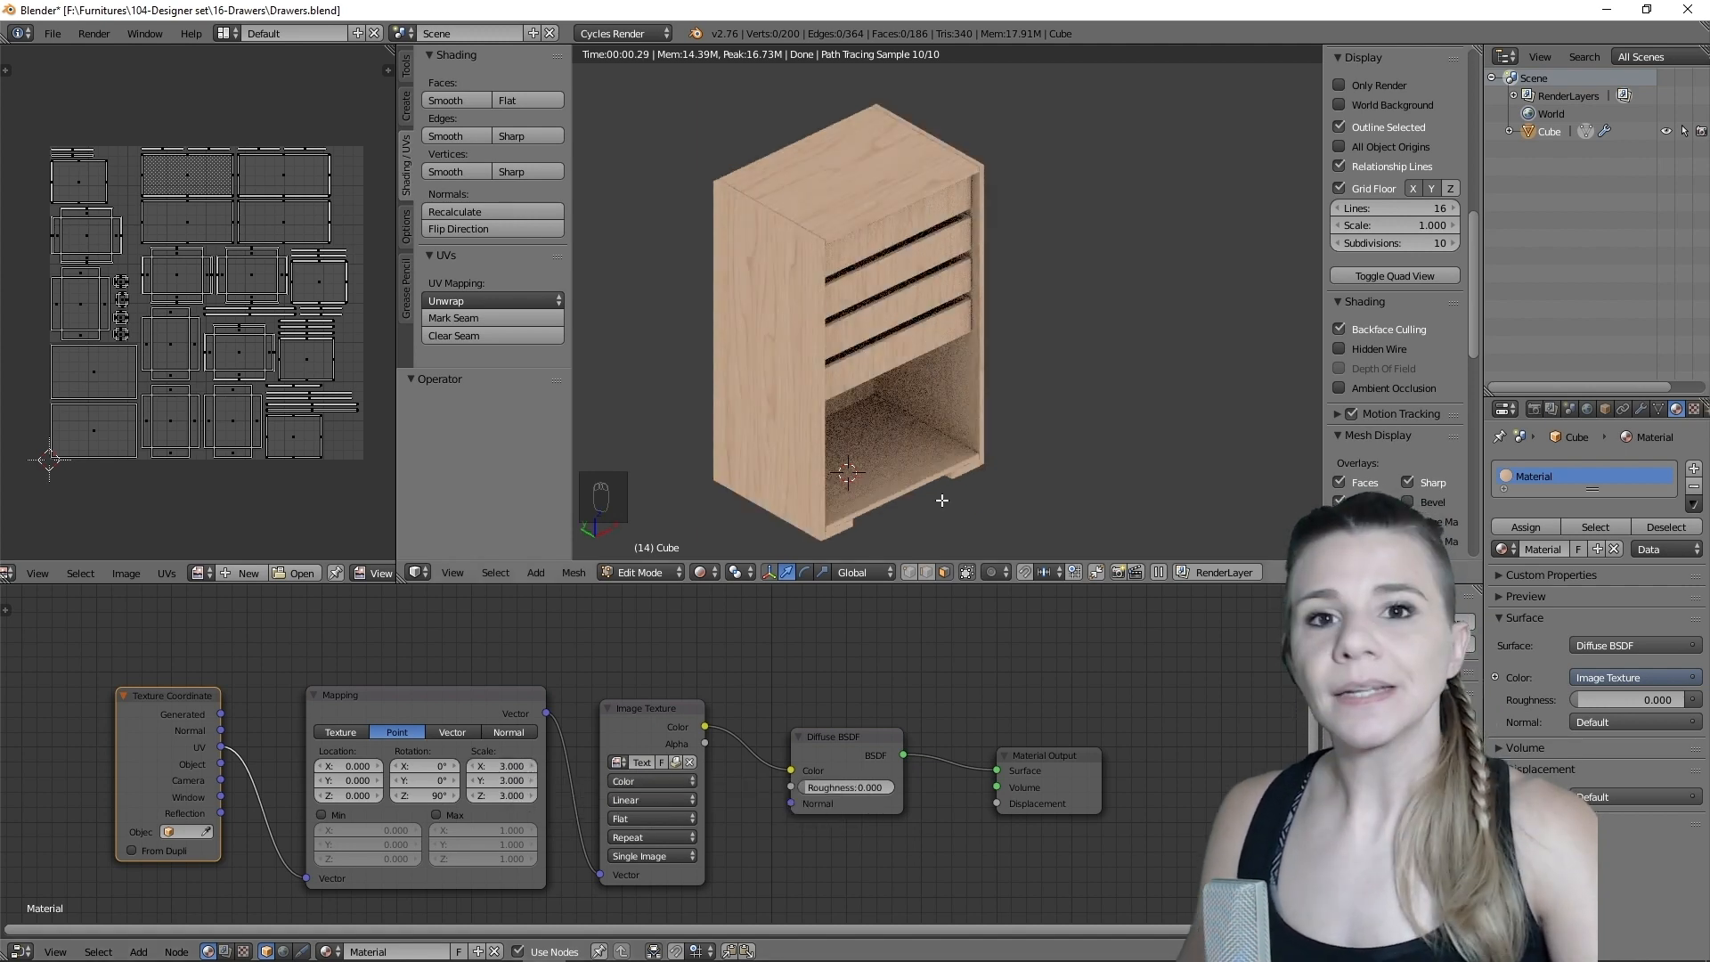
pyautogui.moveTo(925, 486); pyautogui.dragTo(934, 448, button='middle')
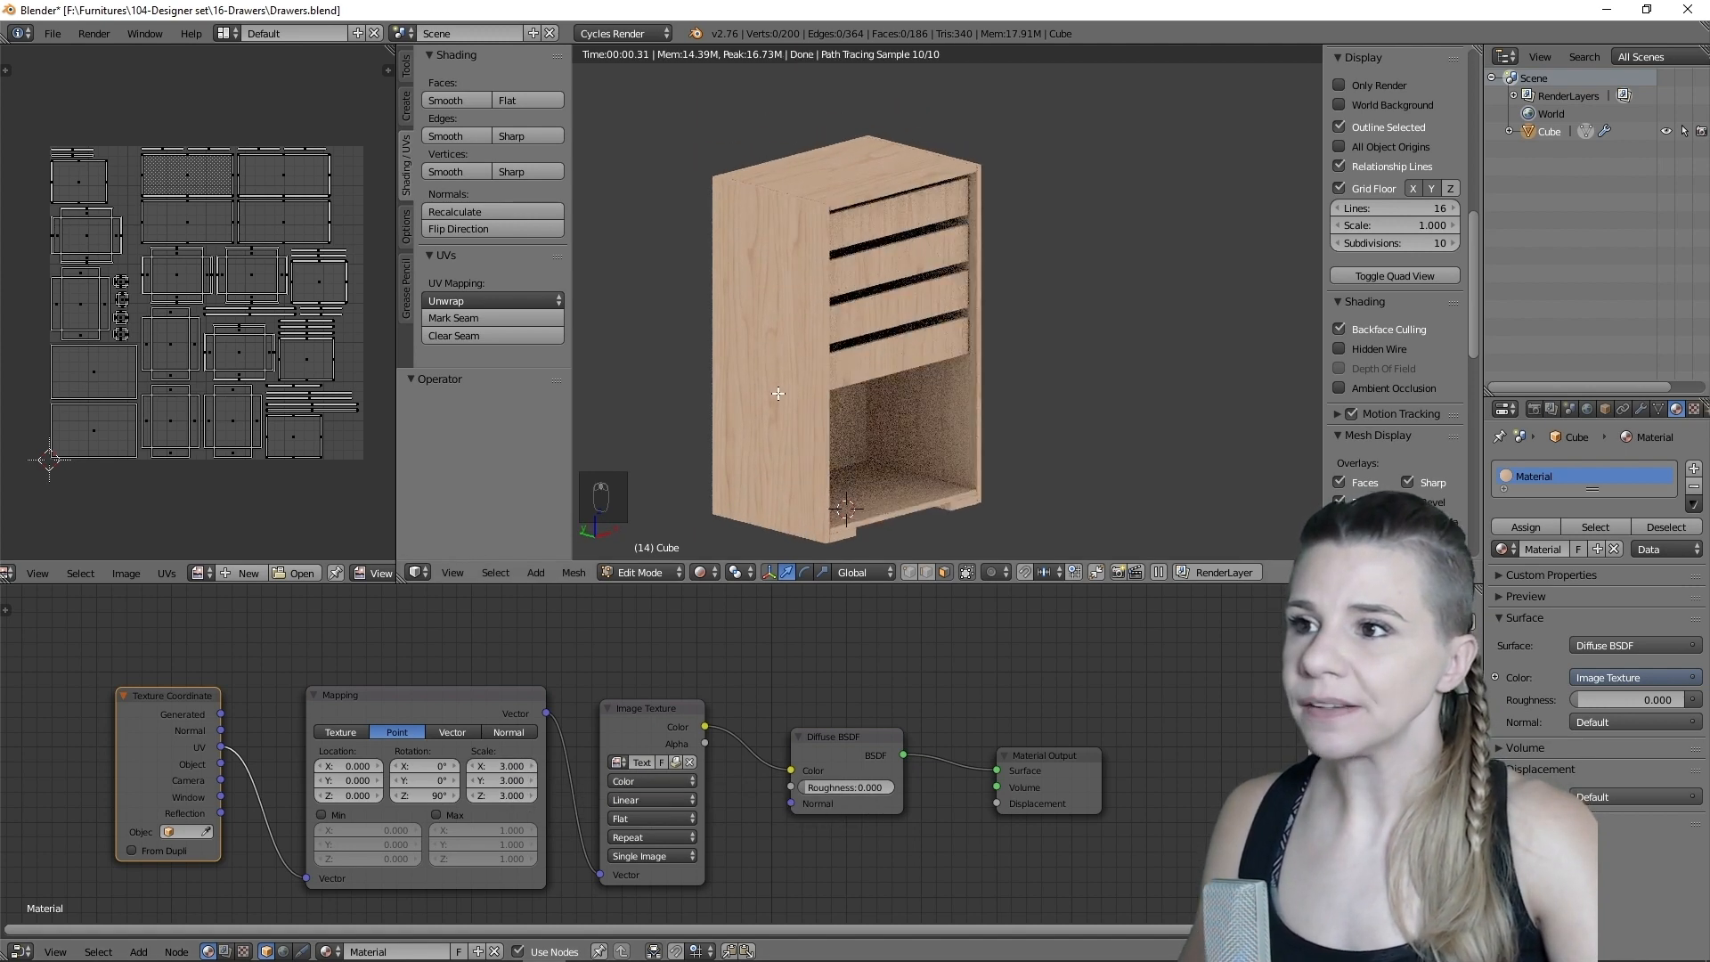
pyautogui.moveTo(736, 251); pyautogui.dragTo(1080, 431, button='middle')
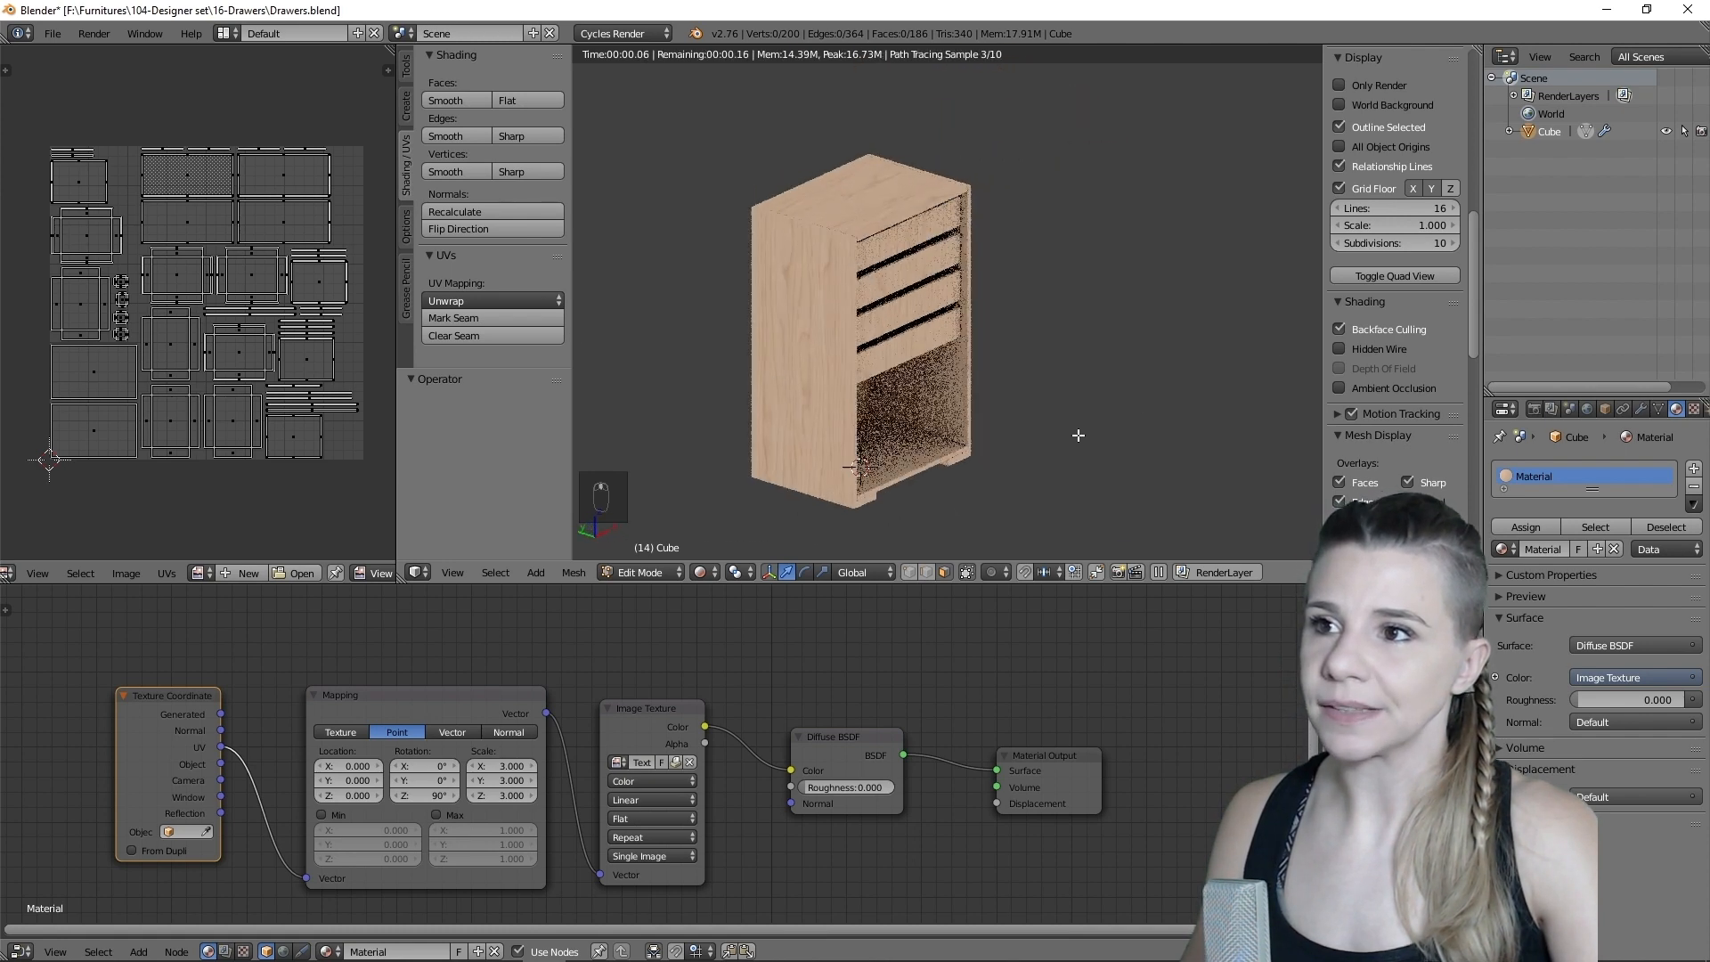
# - Add a separate, unlinked Image Texture node beside the Texture Coordinate node as the bake target
pyautogui.scroll(-2, 775, 804)
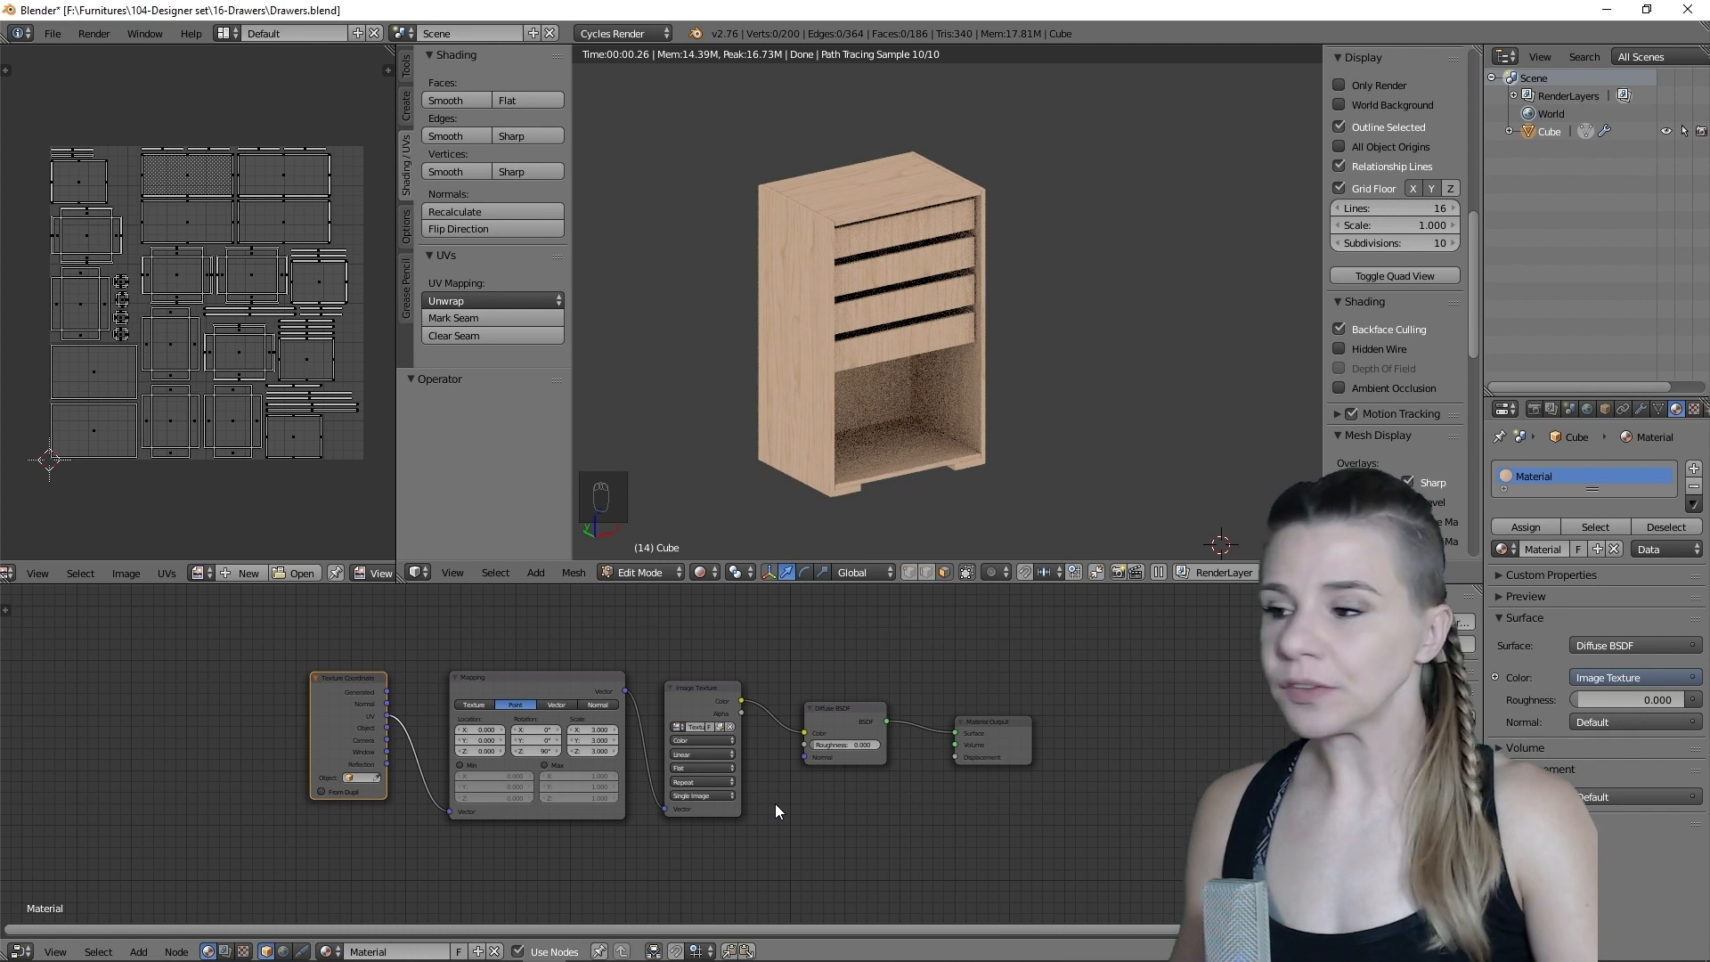
pyautogui.hotkey('shift', 'a')
pyautogui.moveTo(478, 812)
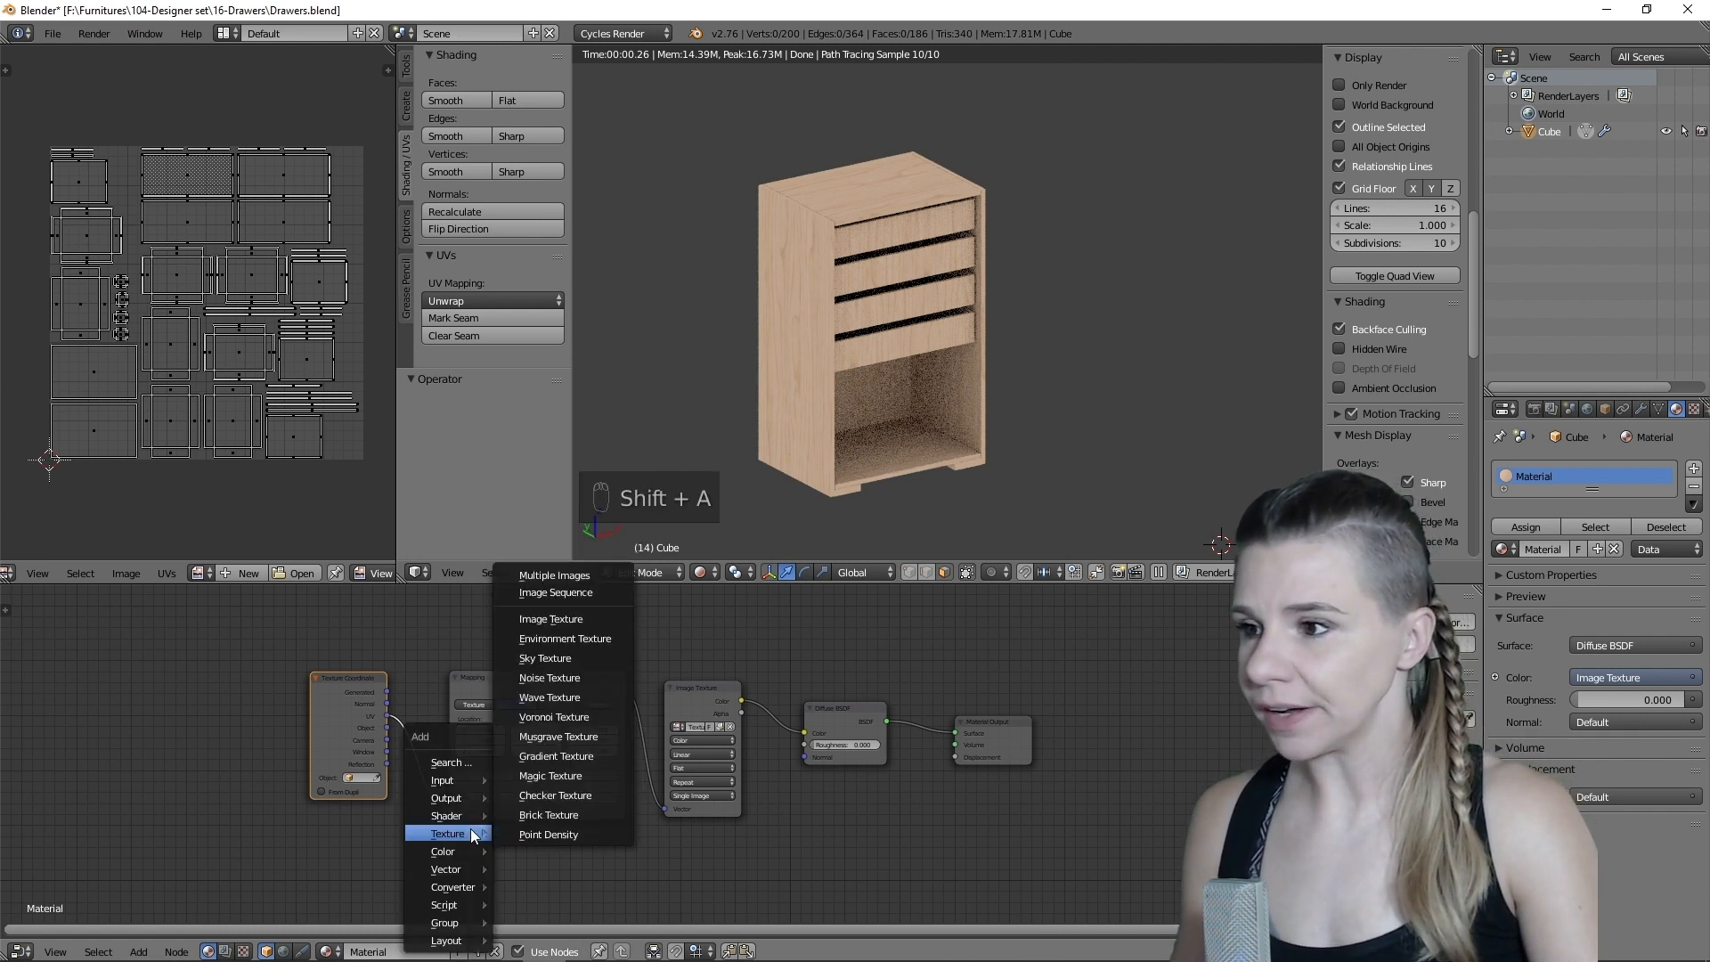
pyautogui.click(581, 613)
pyautogui.click(246, 693)
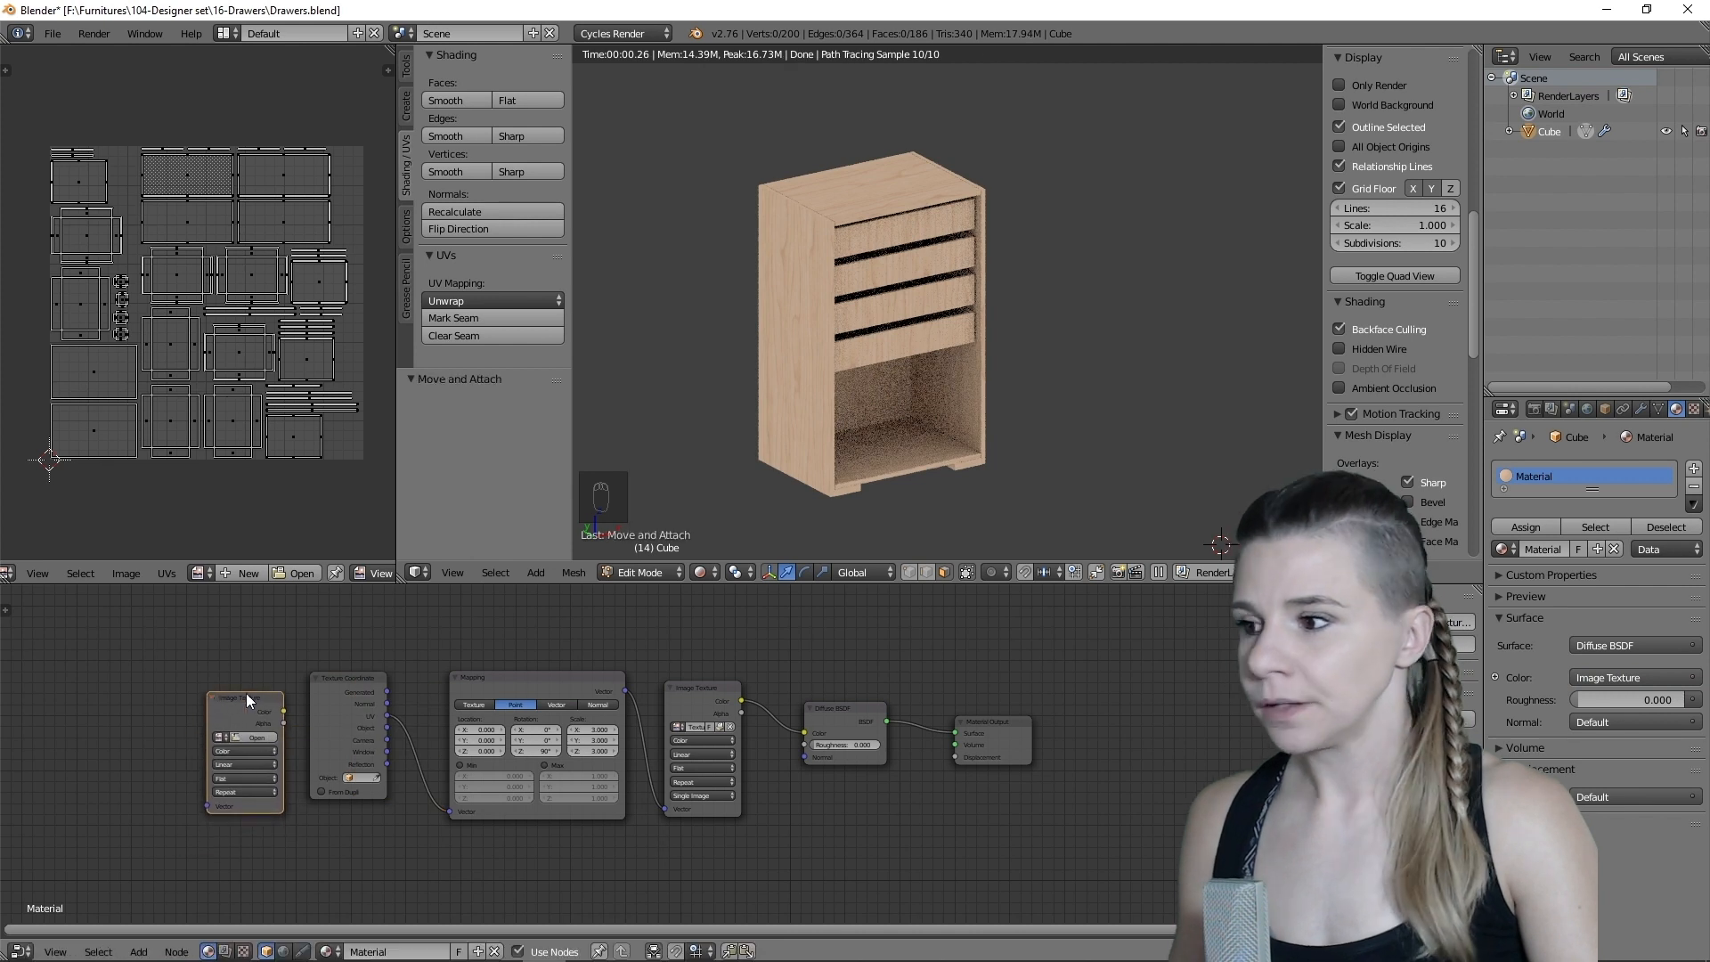
# - Create a new blank 1024 x 1024 px image named Diffuse in the UV/Image Editor
pyautogui.click(229, 574)
pyautogui.click(259, 639)
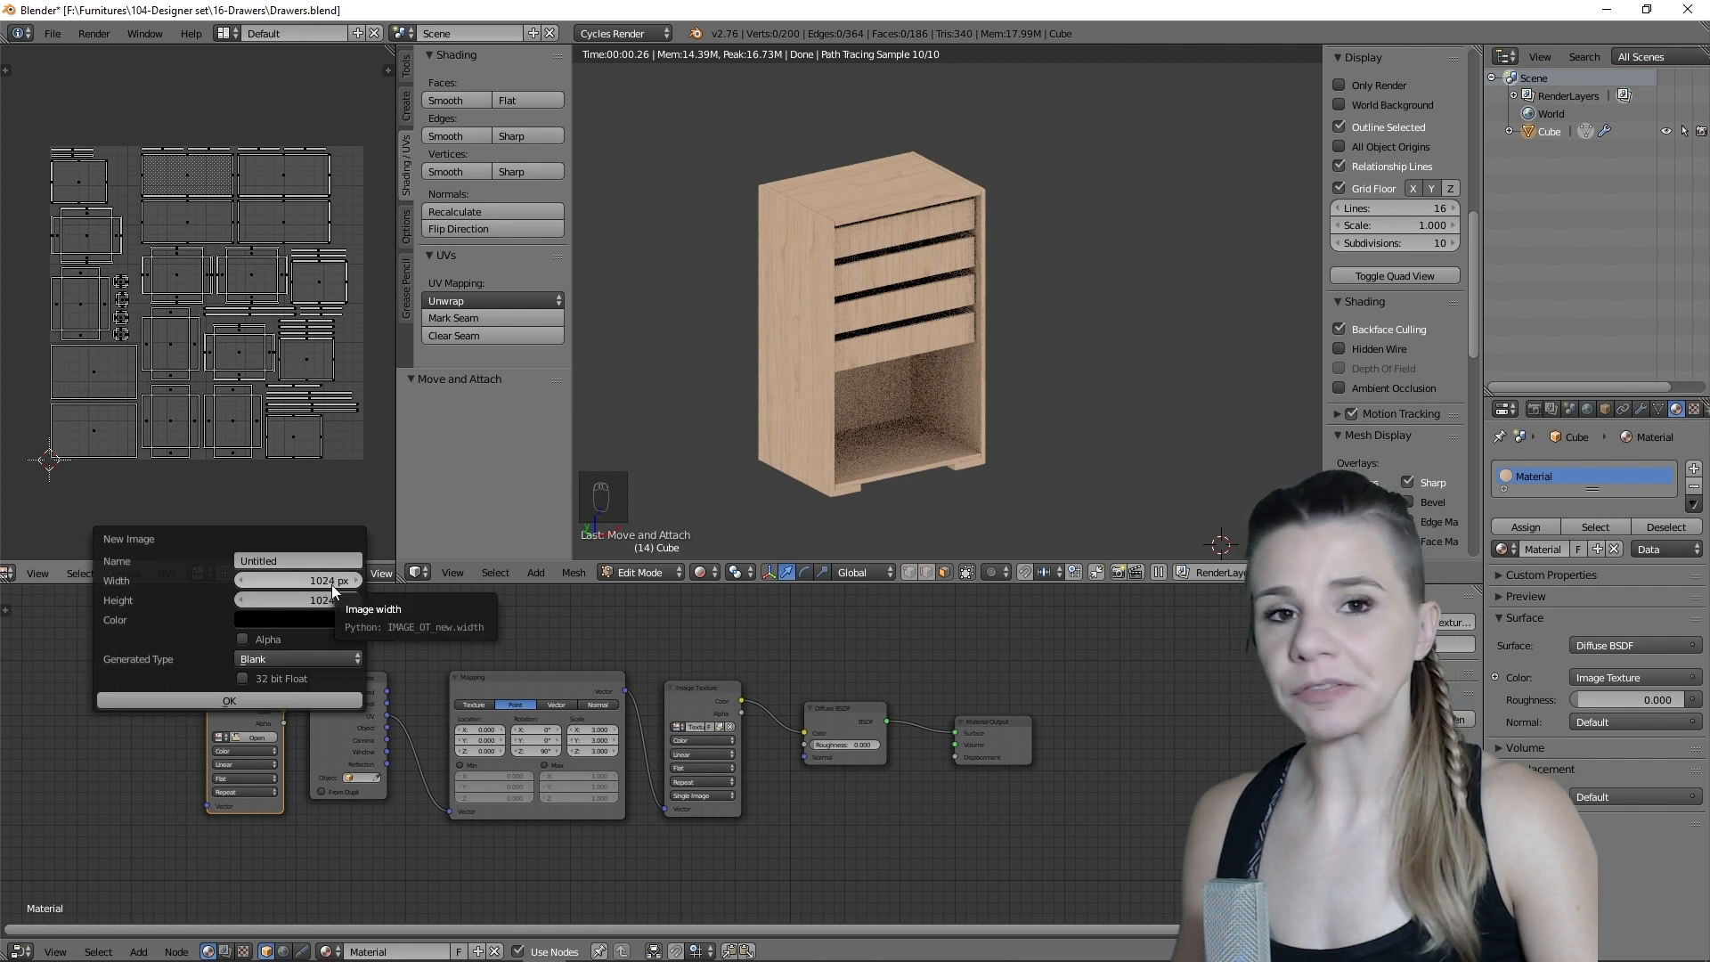
pyautogui.click(284, 561)
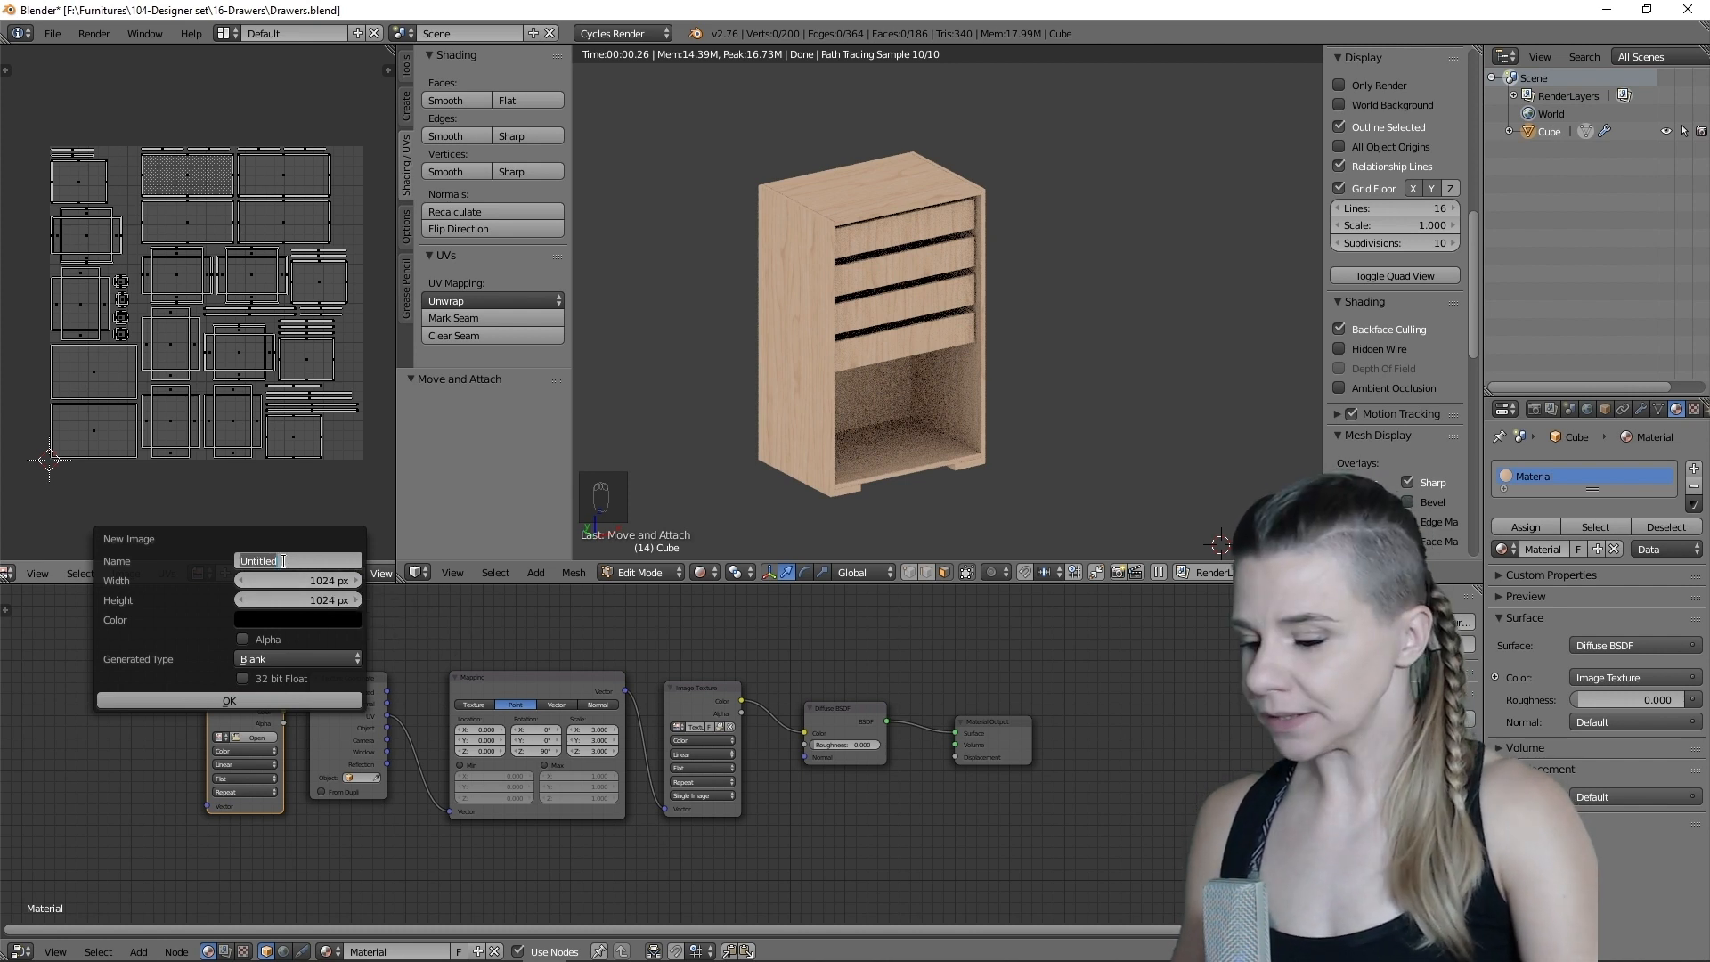
pyautogui.write('Diffuse')
pyautogui.press('Return')
pyautogui.click(229, 700)
# - Assign the Diffuse image to the unlinked Image Texture node and move the node away from the Texture Coordinate node
pyautogui.click(220, 738)
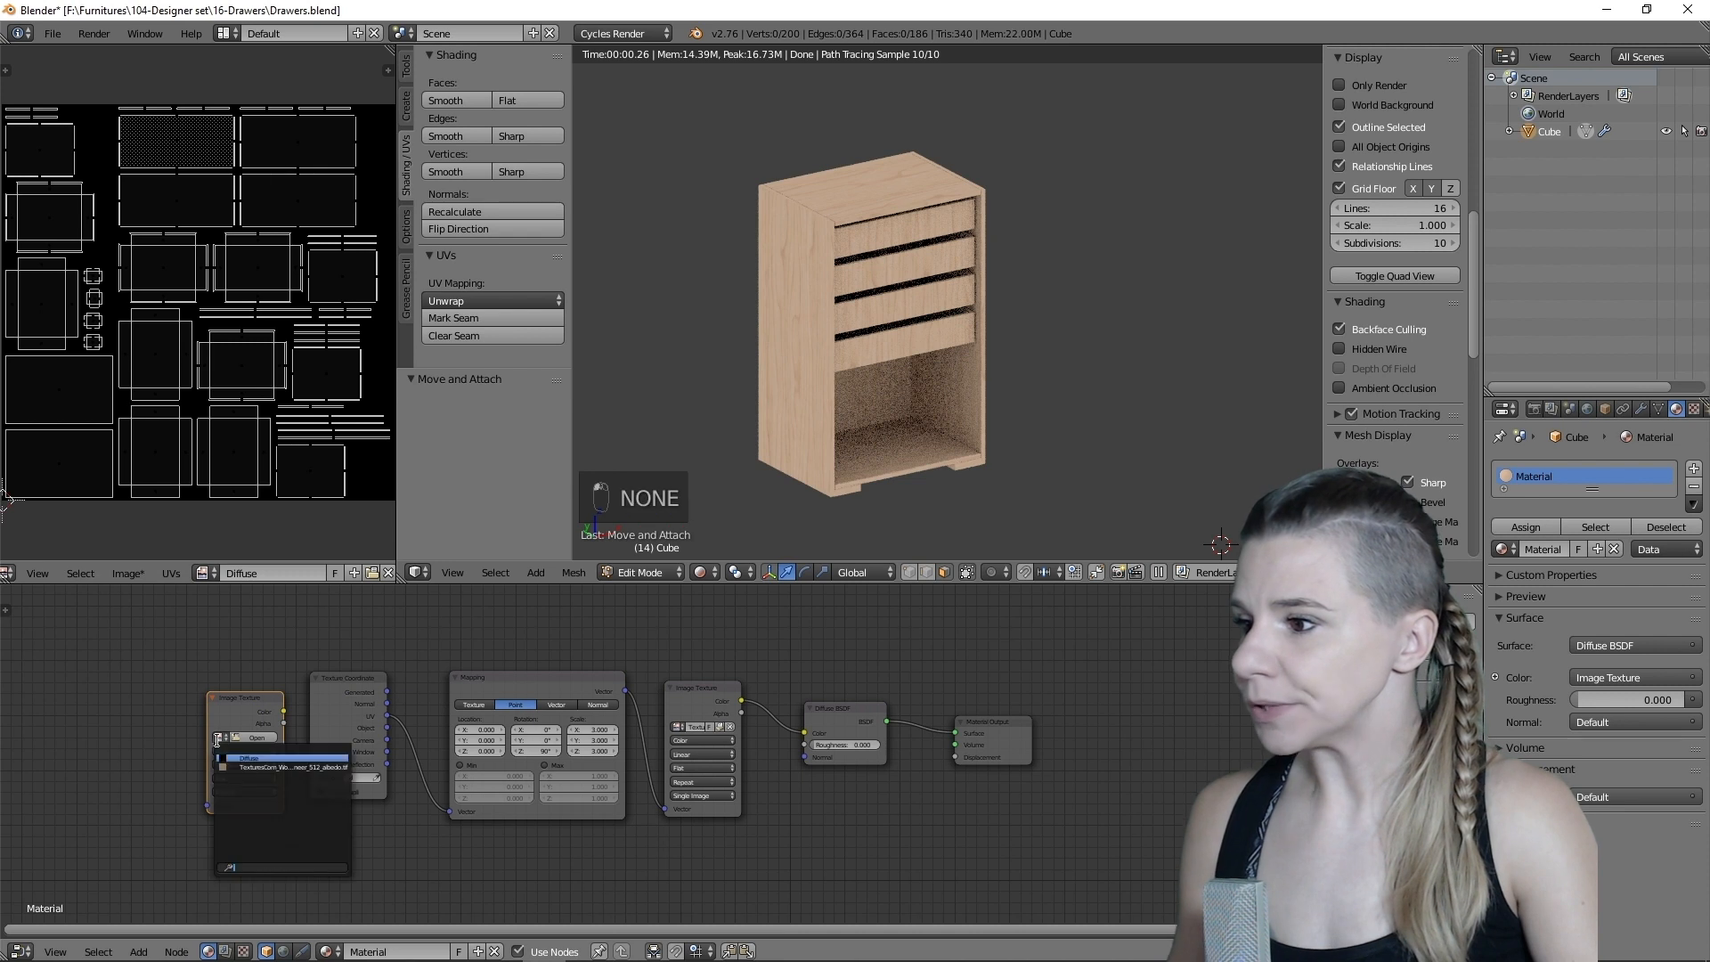
pyautogui.click(239, 757)
pyautogui.moveTo(236, 700); pyautogui.dragTo(184, 698)
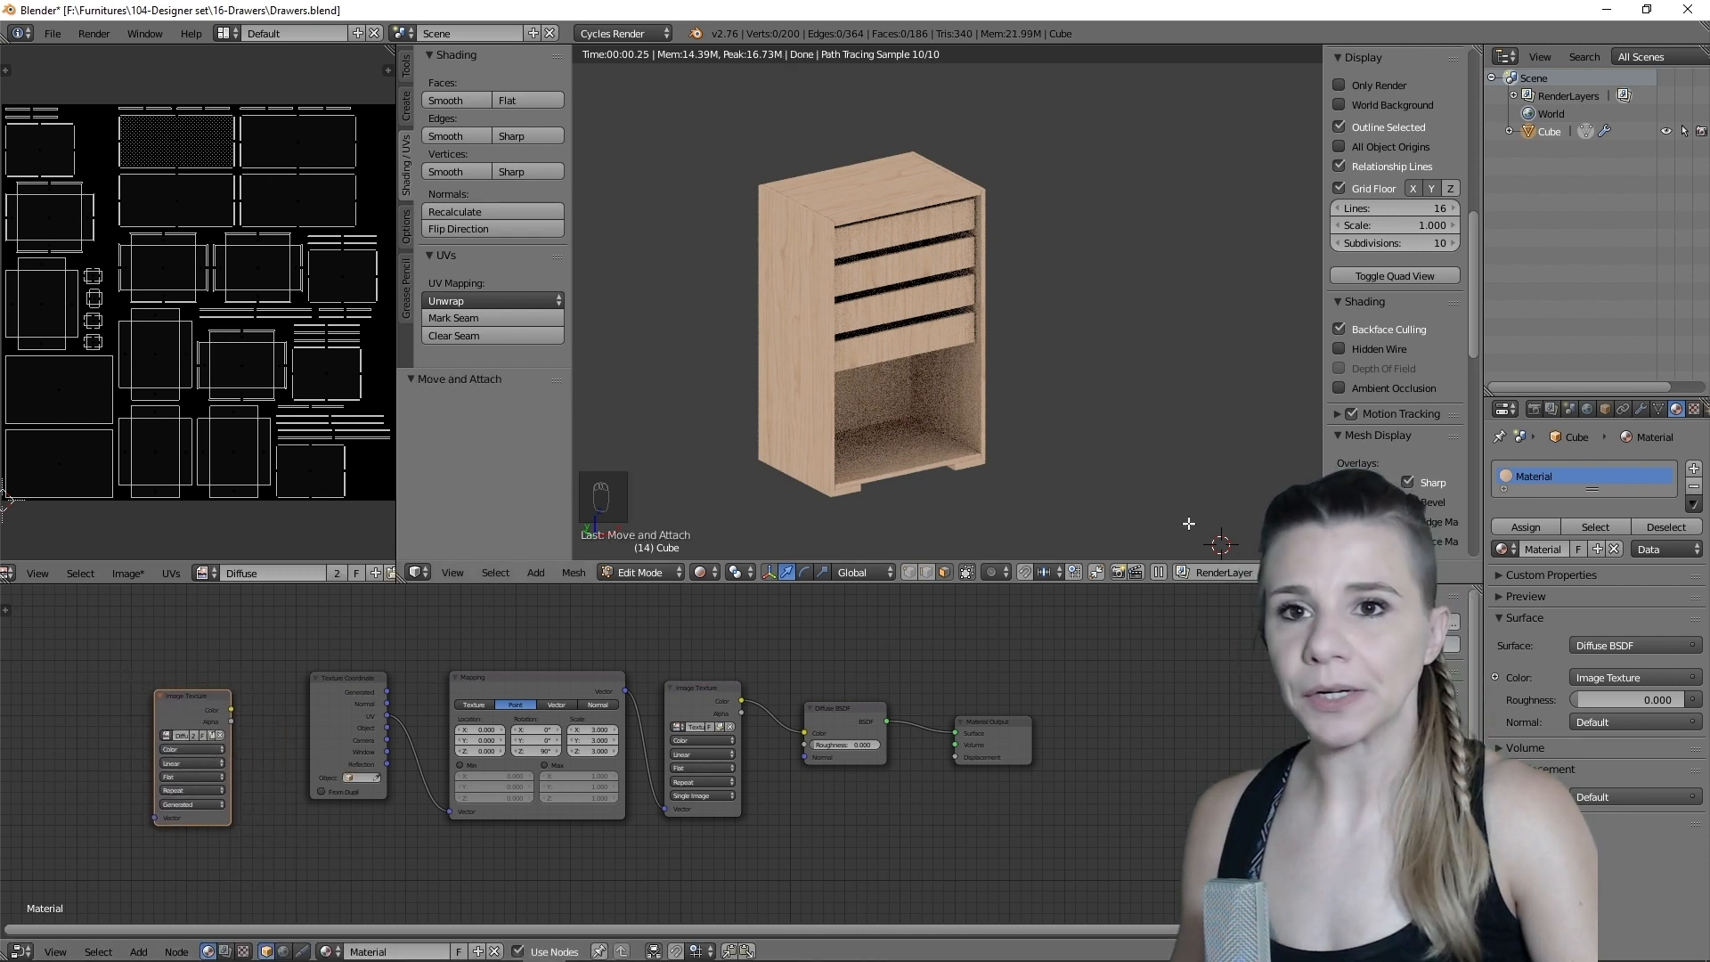
# - Set the bake type to Diffuse Color and bake the cabinet's wood material into the Diffuse image
pyautogui.click(1534, 408)
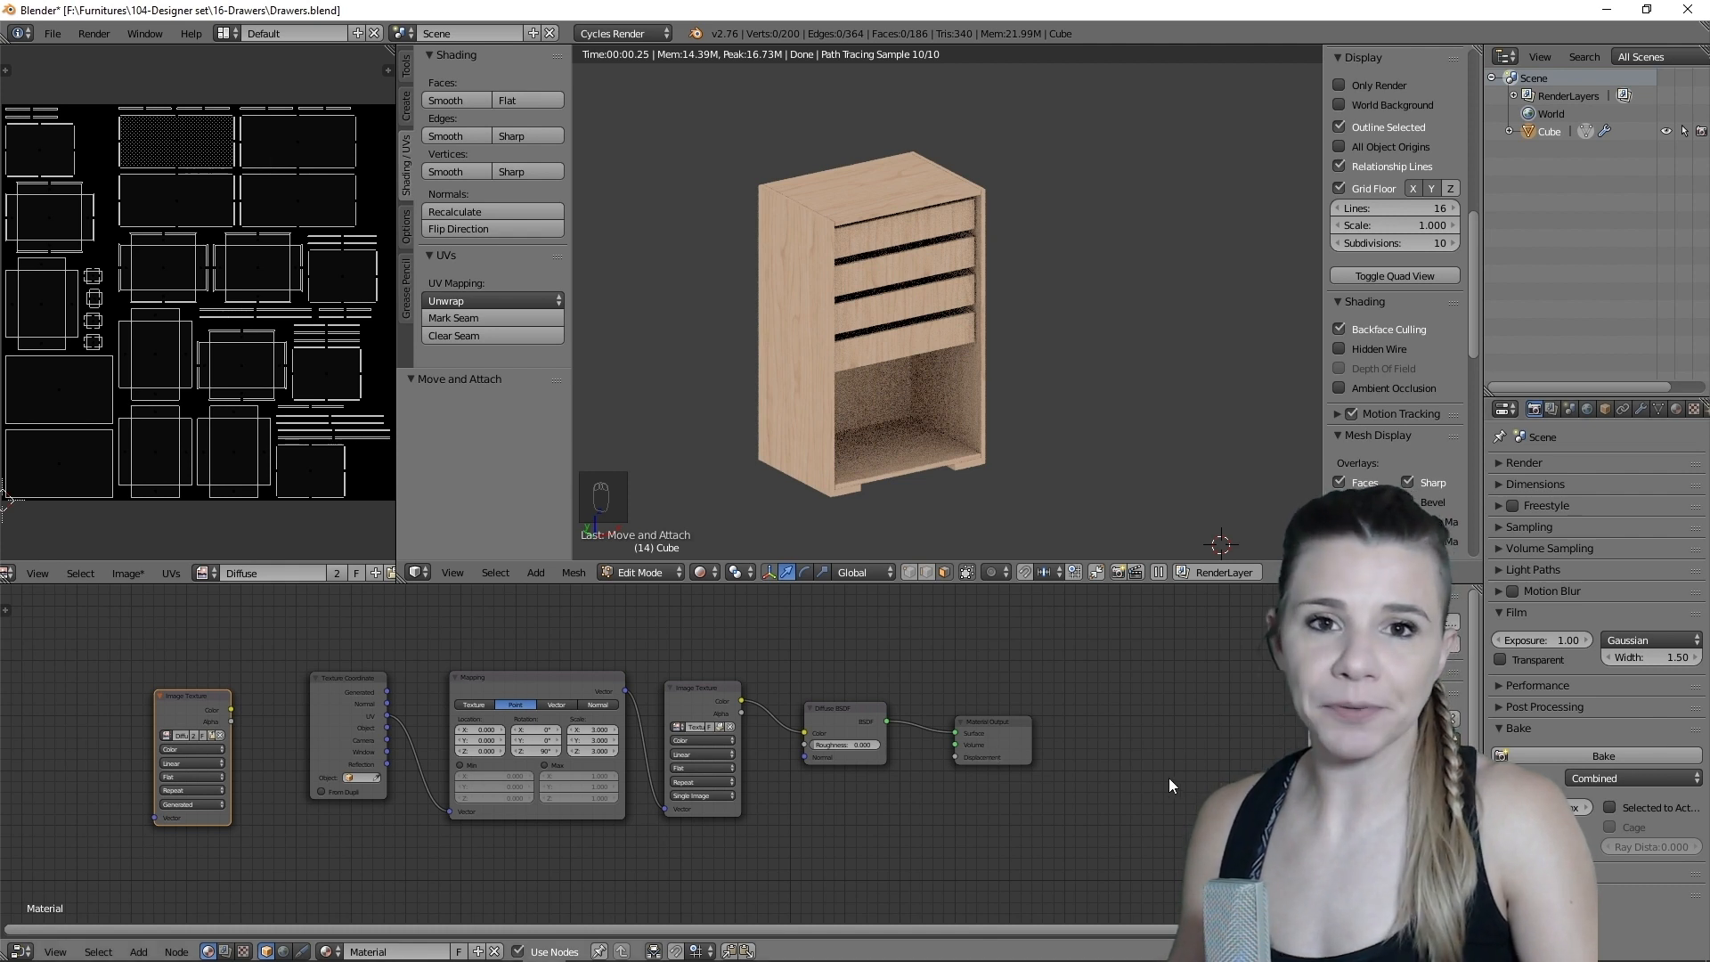
pyautogui.click(1676, 408)
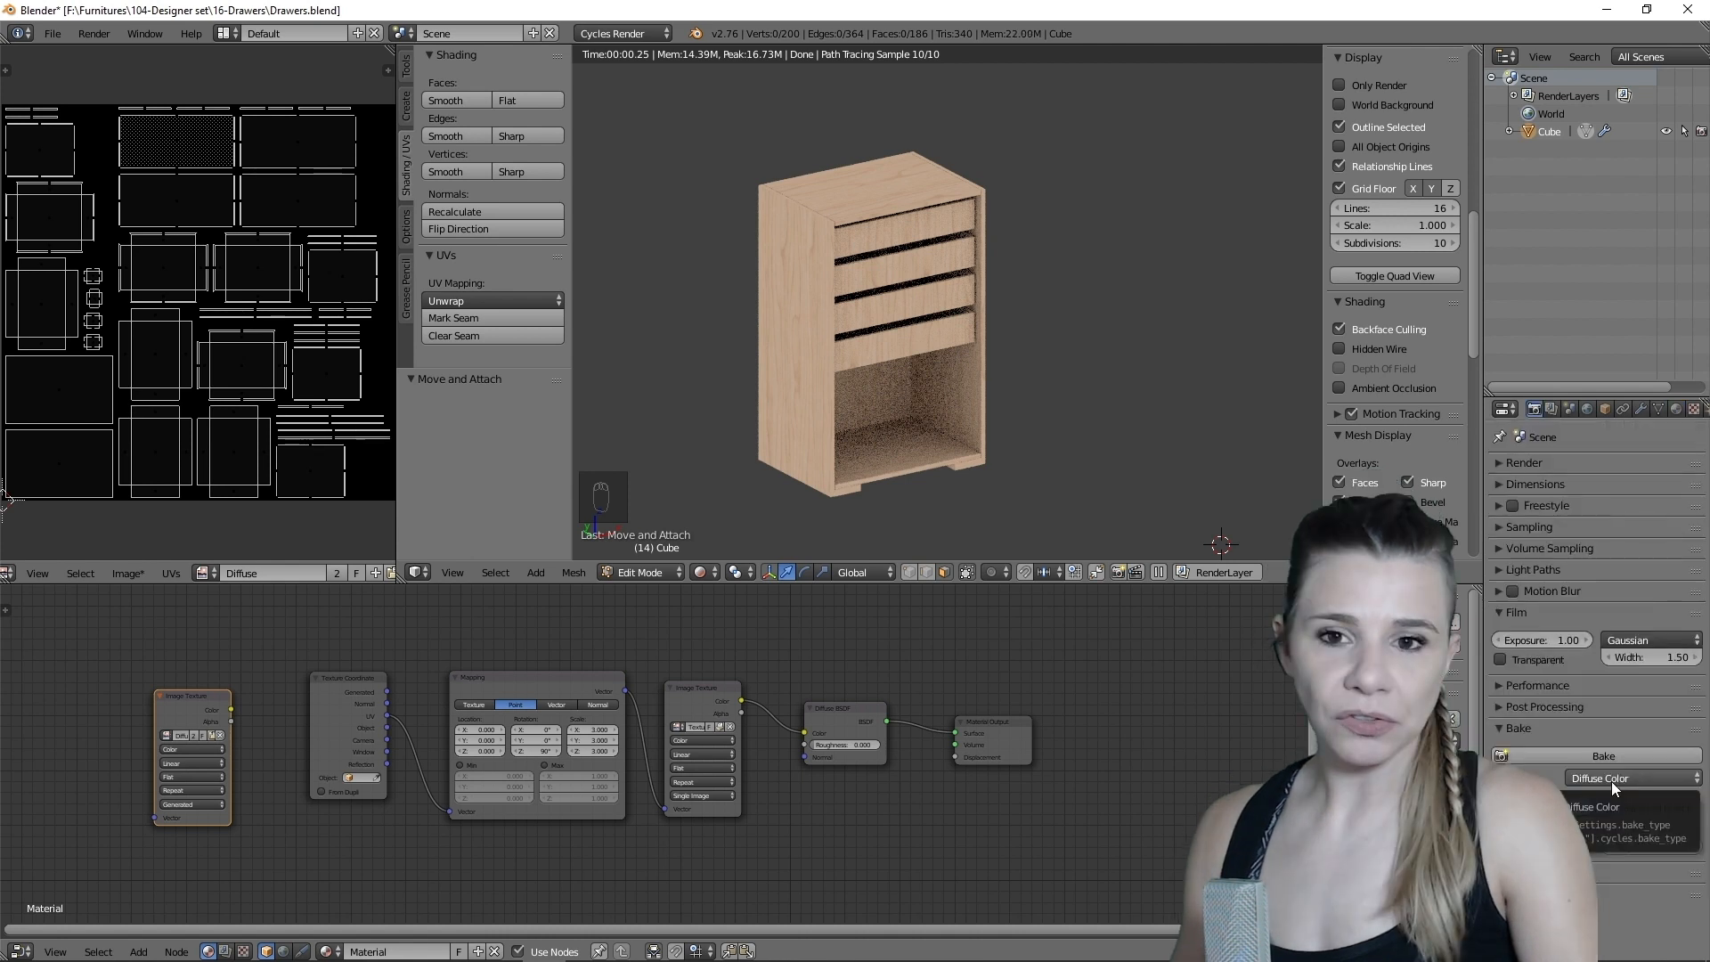
pyautogui.click(1533, 408)
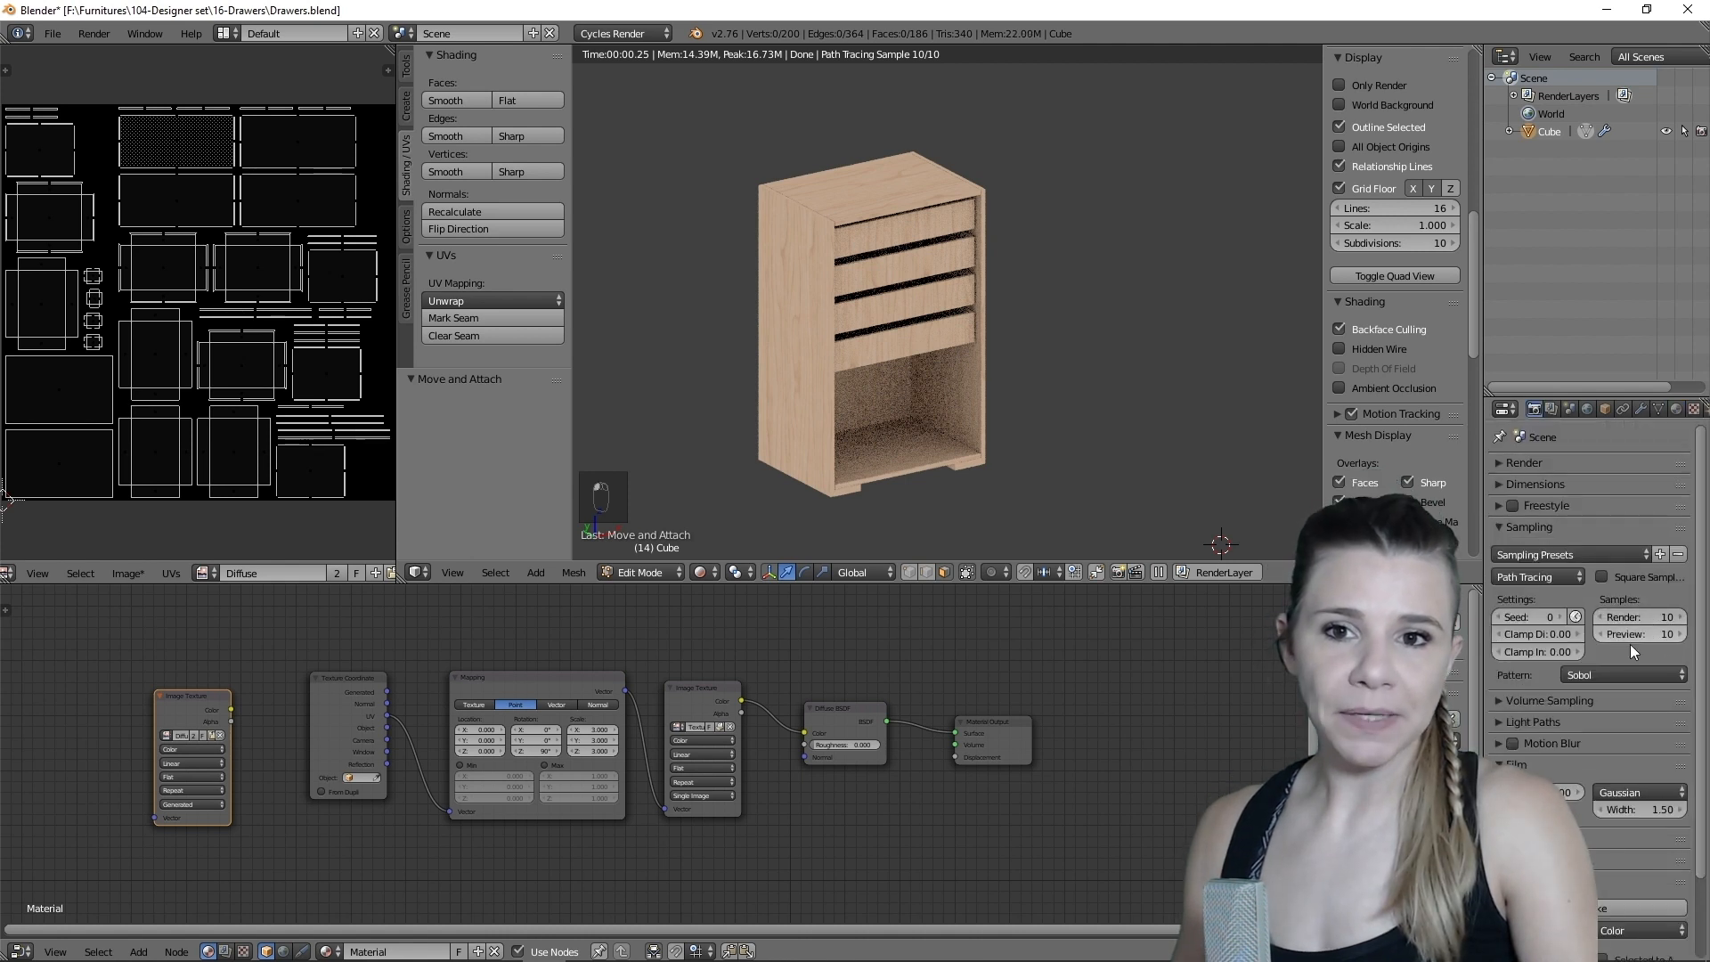
pyautogui.scroll(-3, 1639, 606)
pyautogui.press('a')
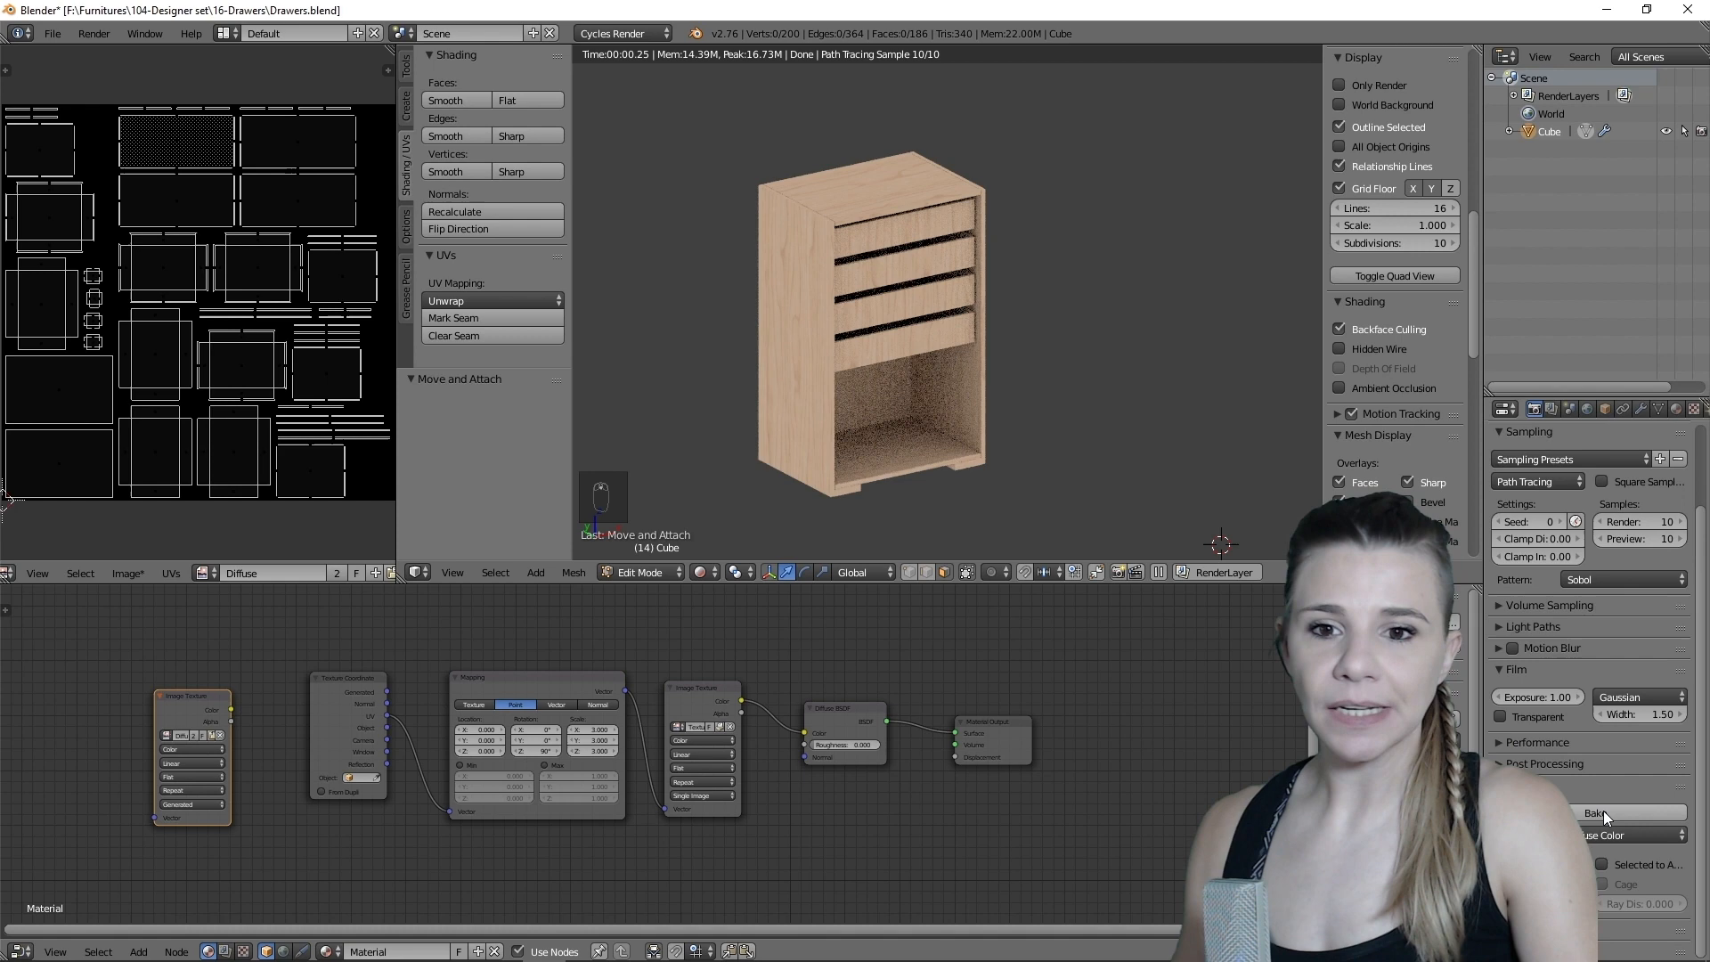
pyautogui.click(1604, 813)
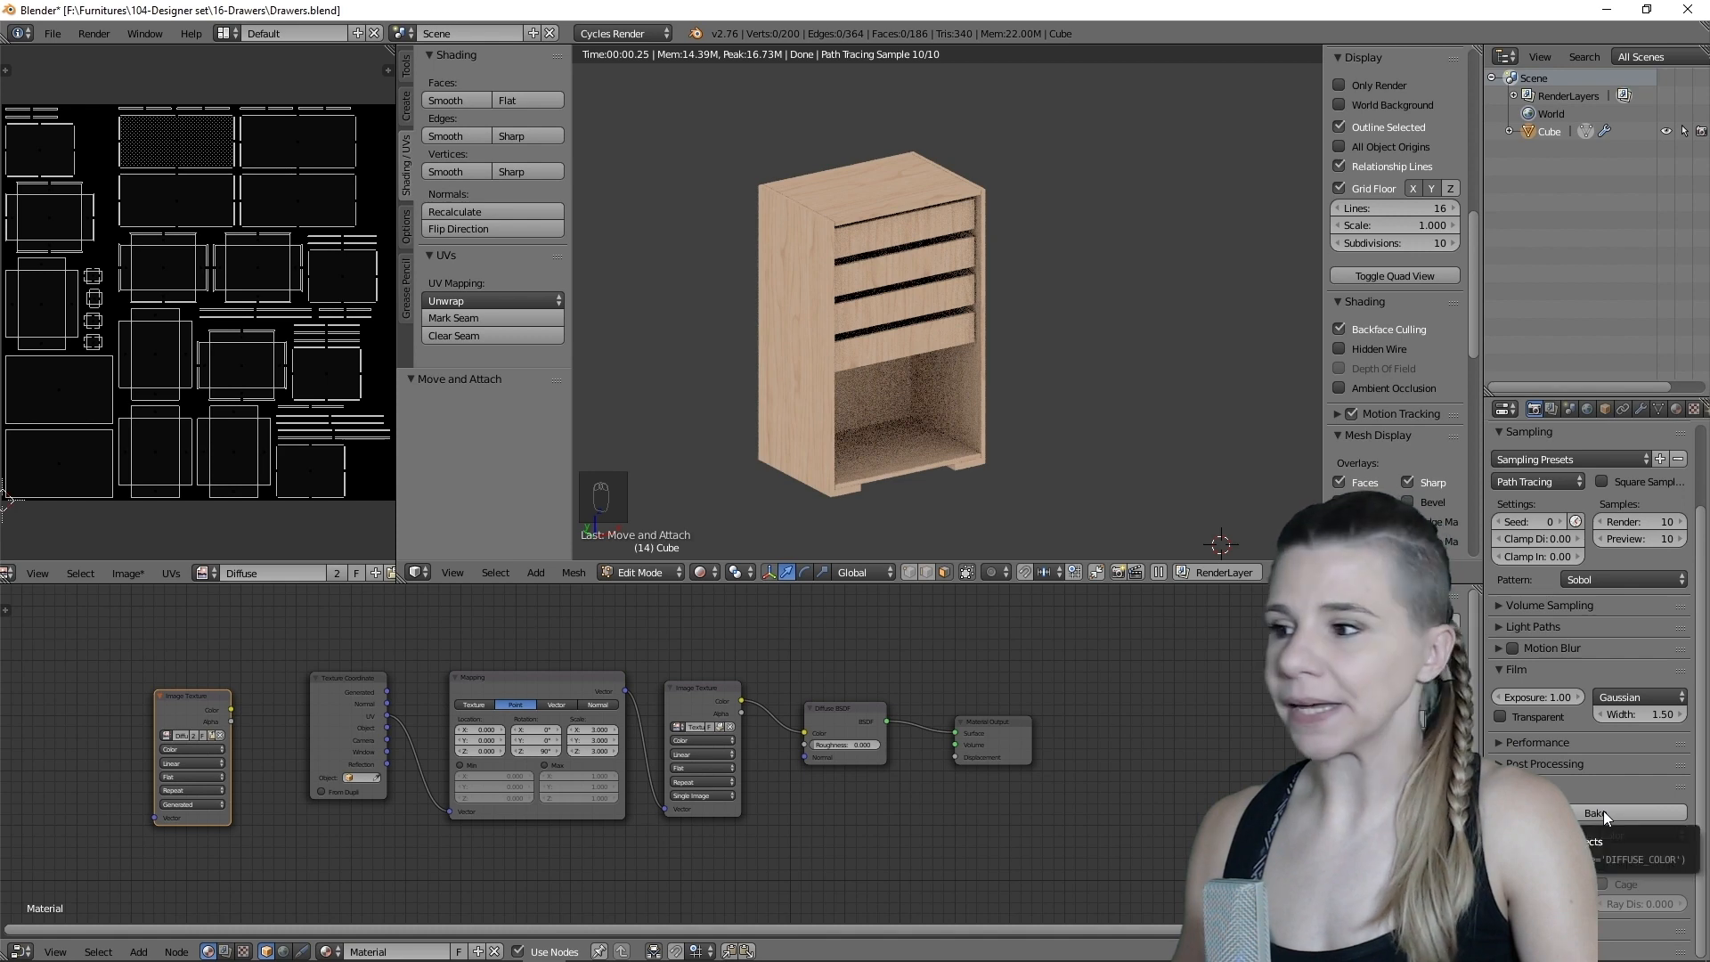
# - Leave Edit Mode and save the baked Diffuse image as a file
pyautogui.press('Tab')
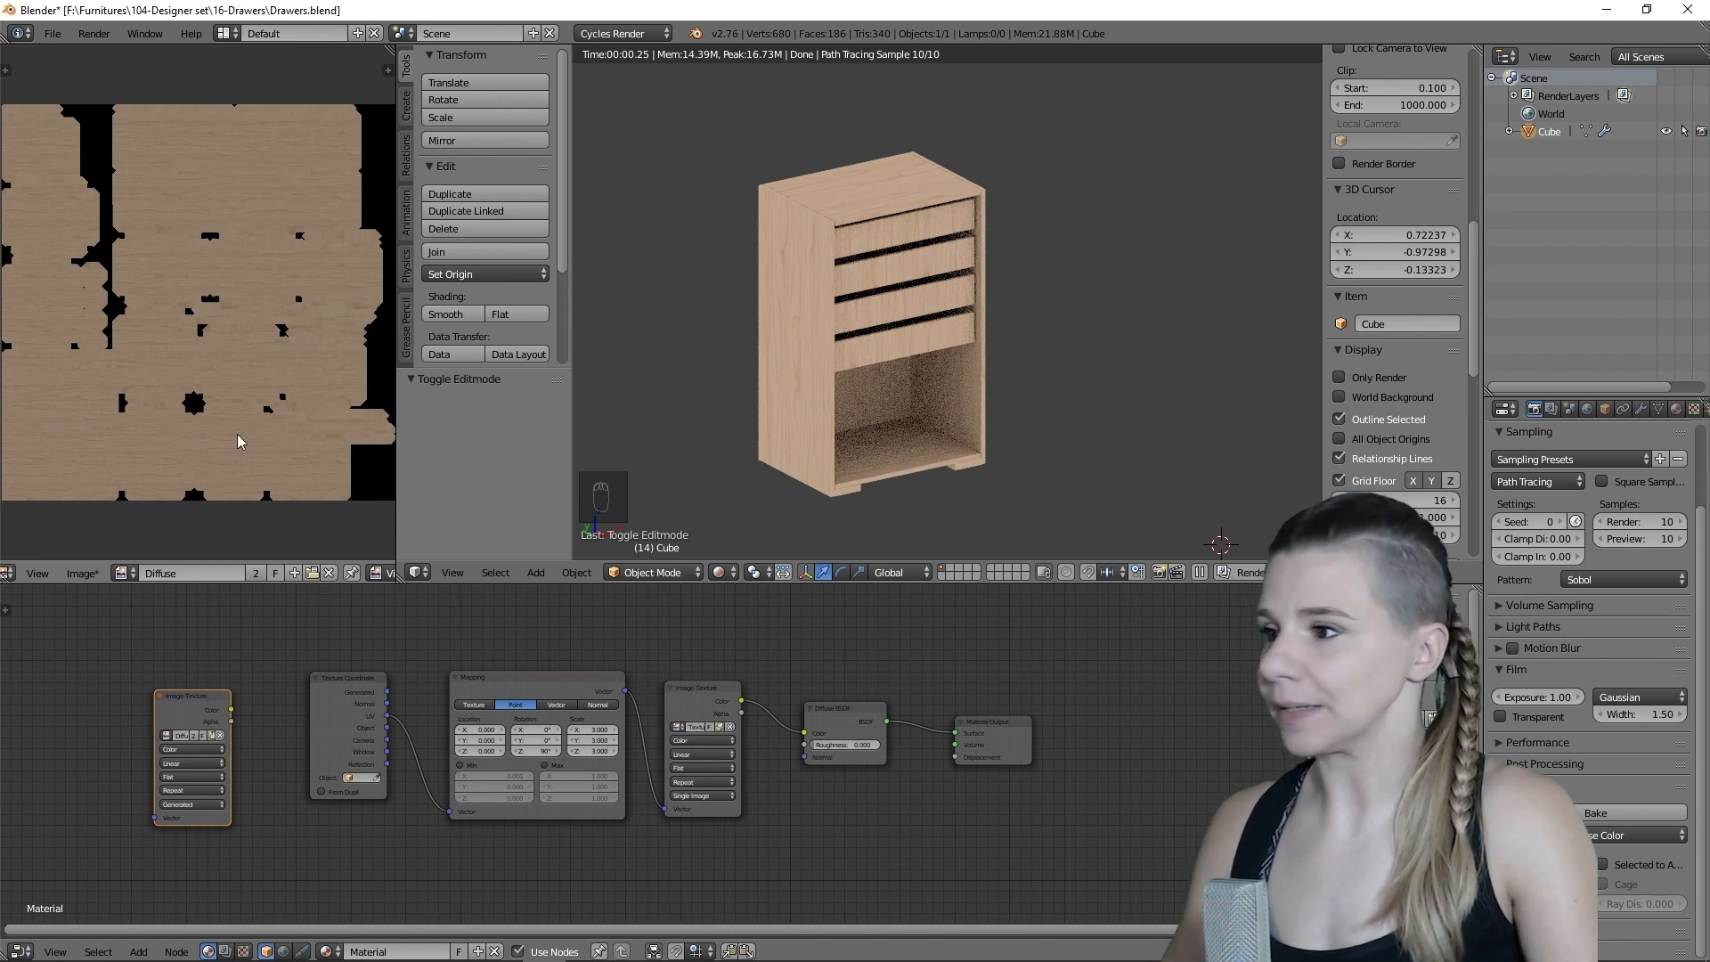
pyautogui.click(84, 575)
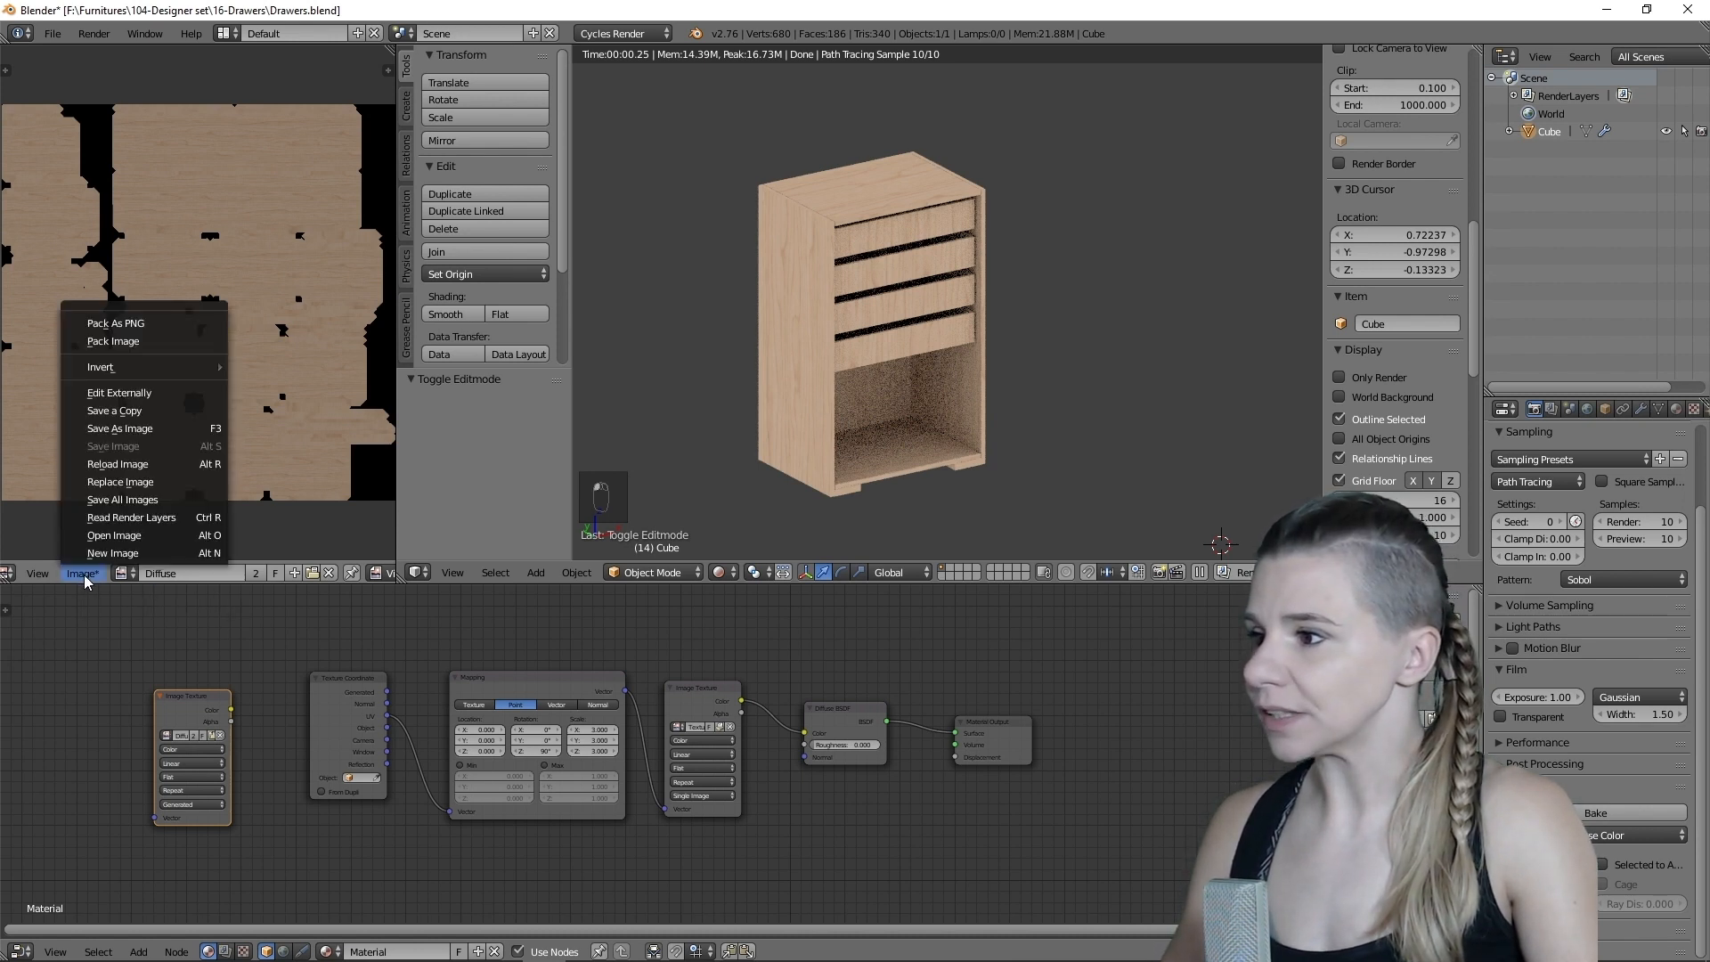
pyautogui.click(94, 431)
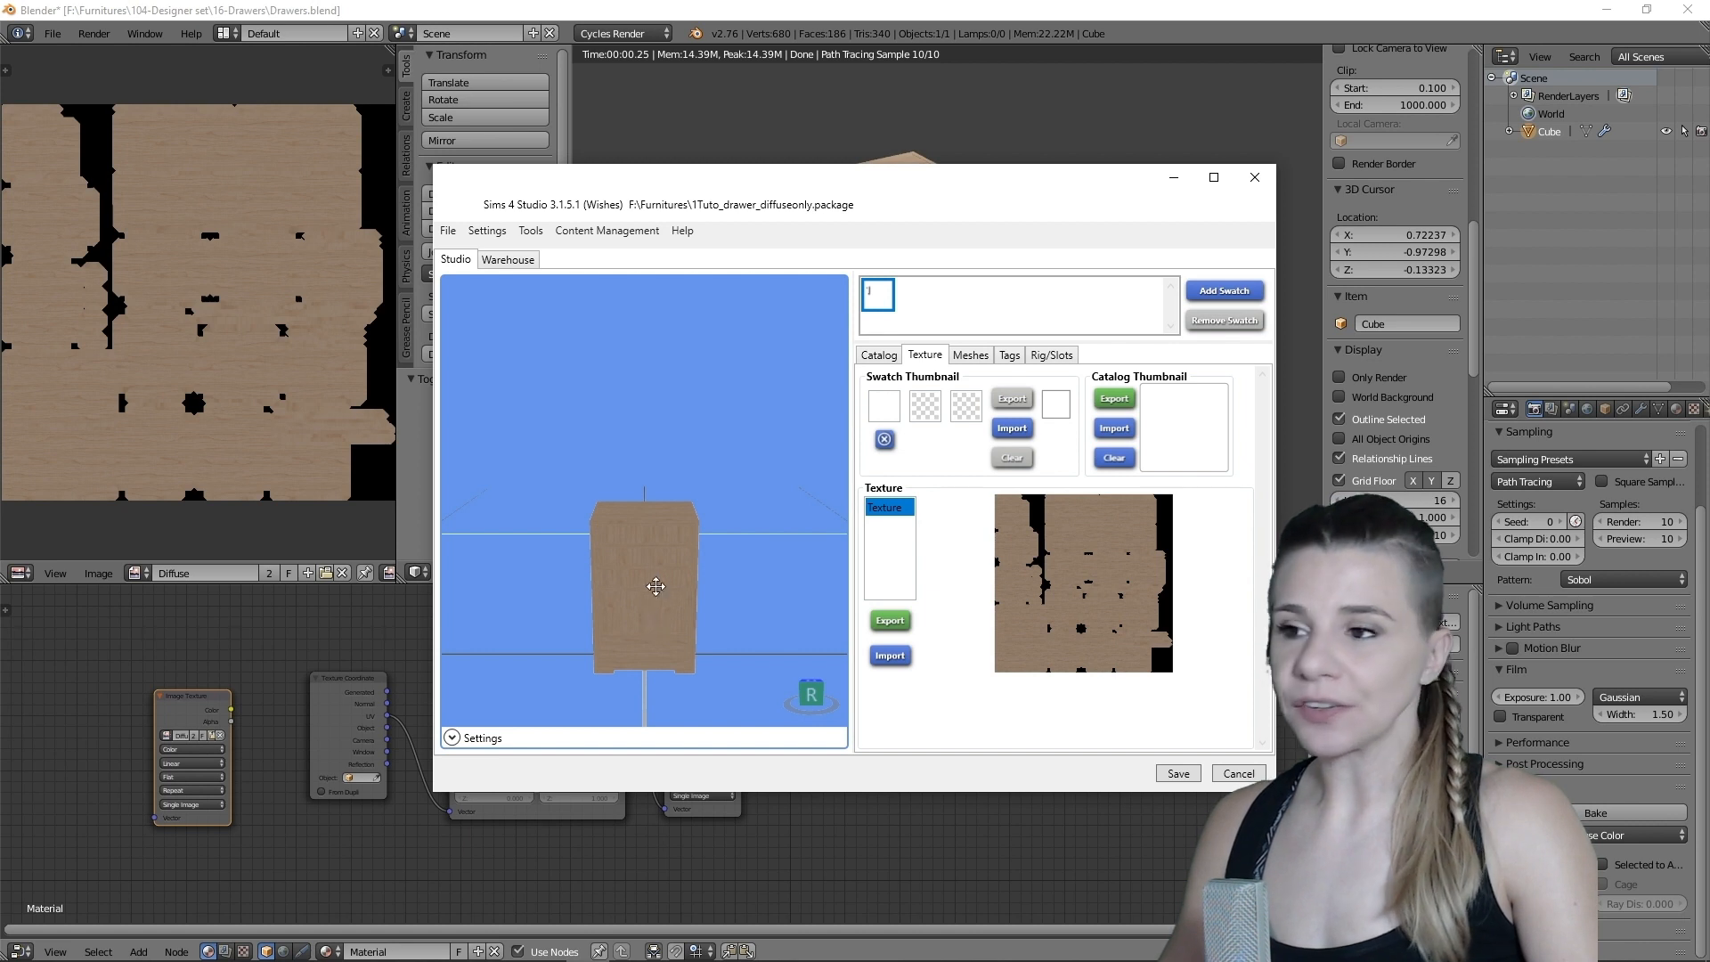
# - In Sims 4 Studio, rotate and enlarge the cabinet preview to examine the imported baked texture
pyautogui.moveTo(653, 618); pyautogui.dragTo(643, 556)
pyautogui.scroll(3, 643, 556)
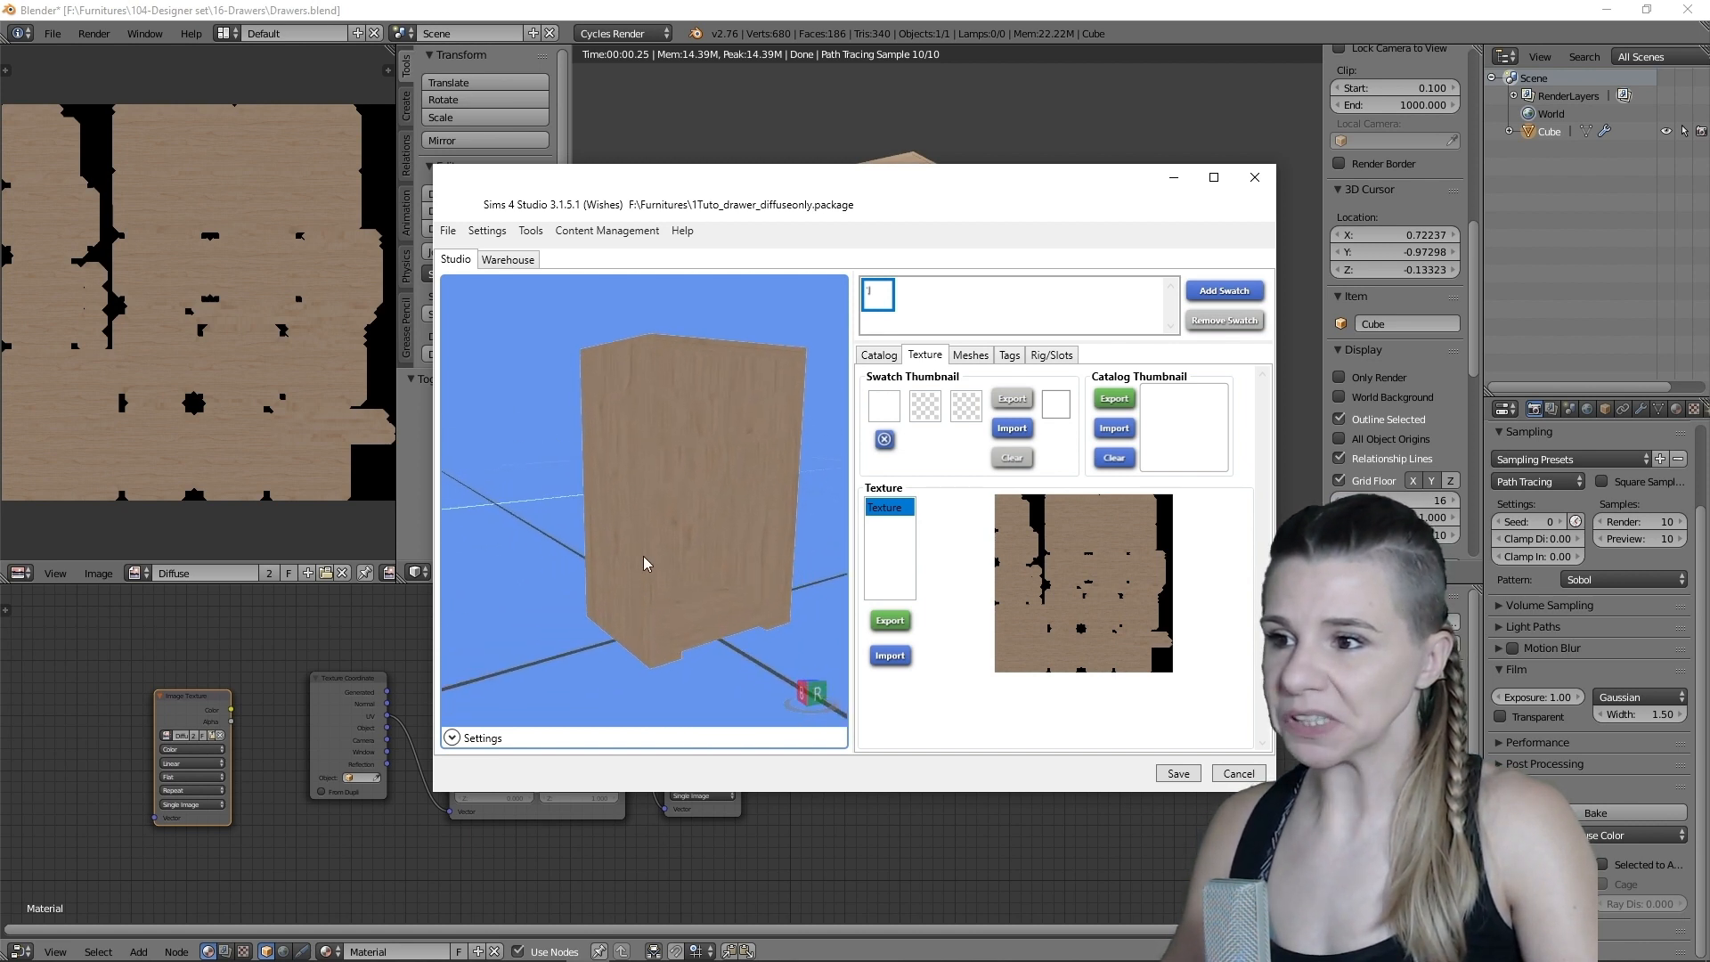
pyautogui.moveTo(643, 556); pyautogui.dragTo(773, 557, button='right')
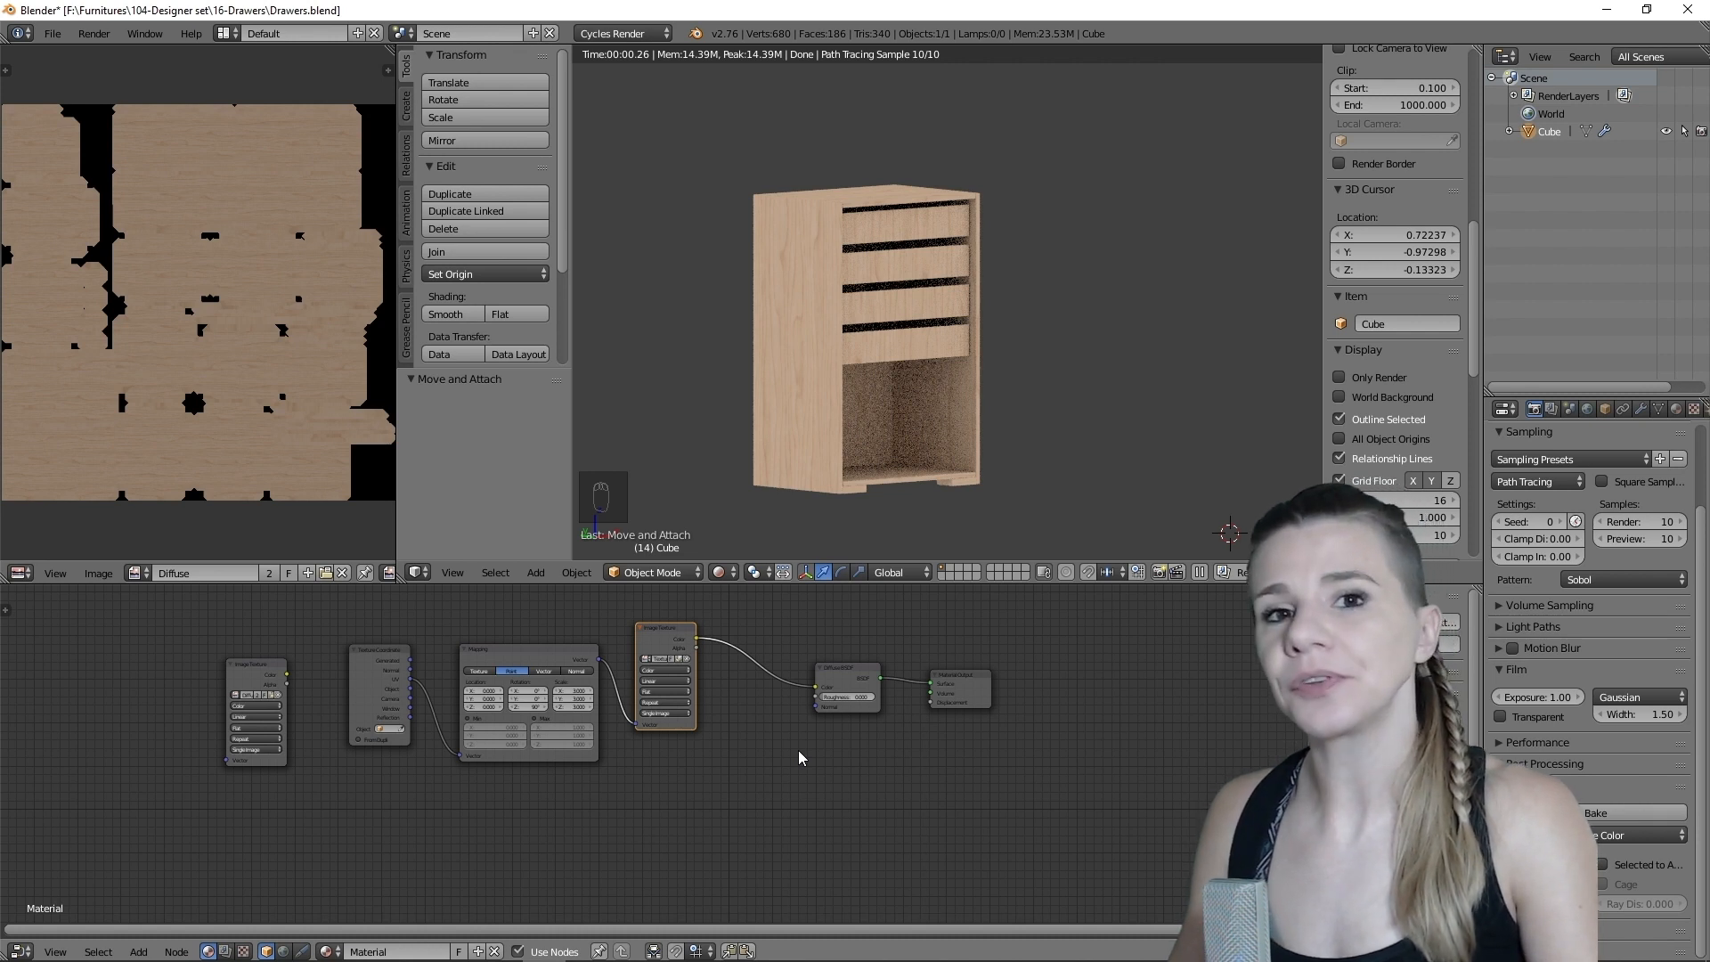
# - In Blender, delete the wood texture node chain and rebuild it on the Diffuse BSDF node with Texture Setup
pyautogui.press('x')
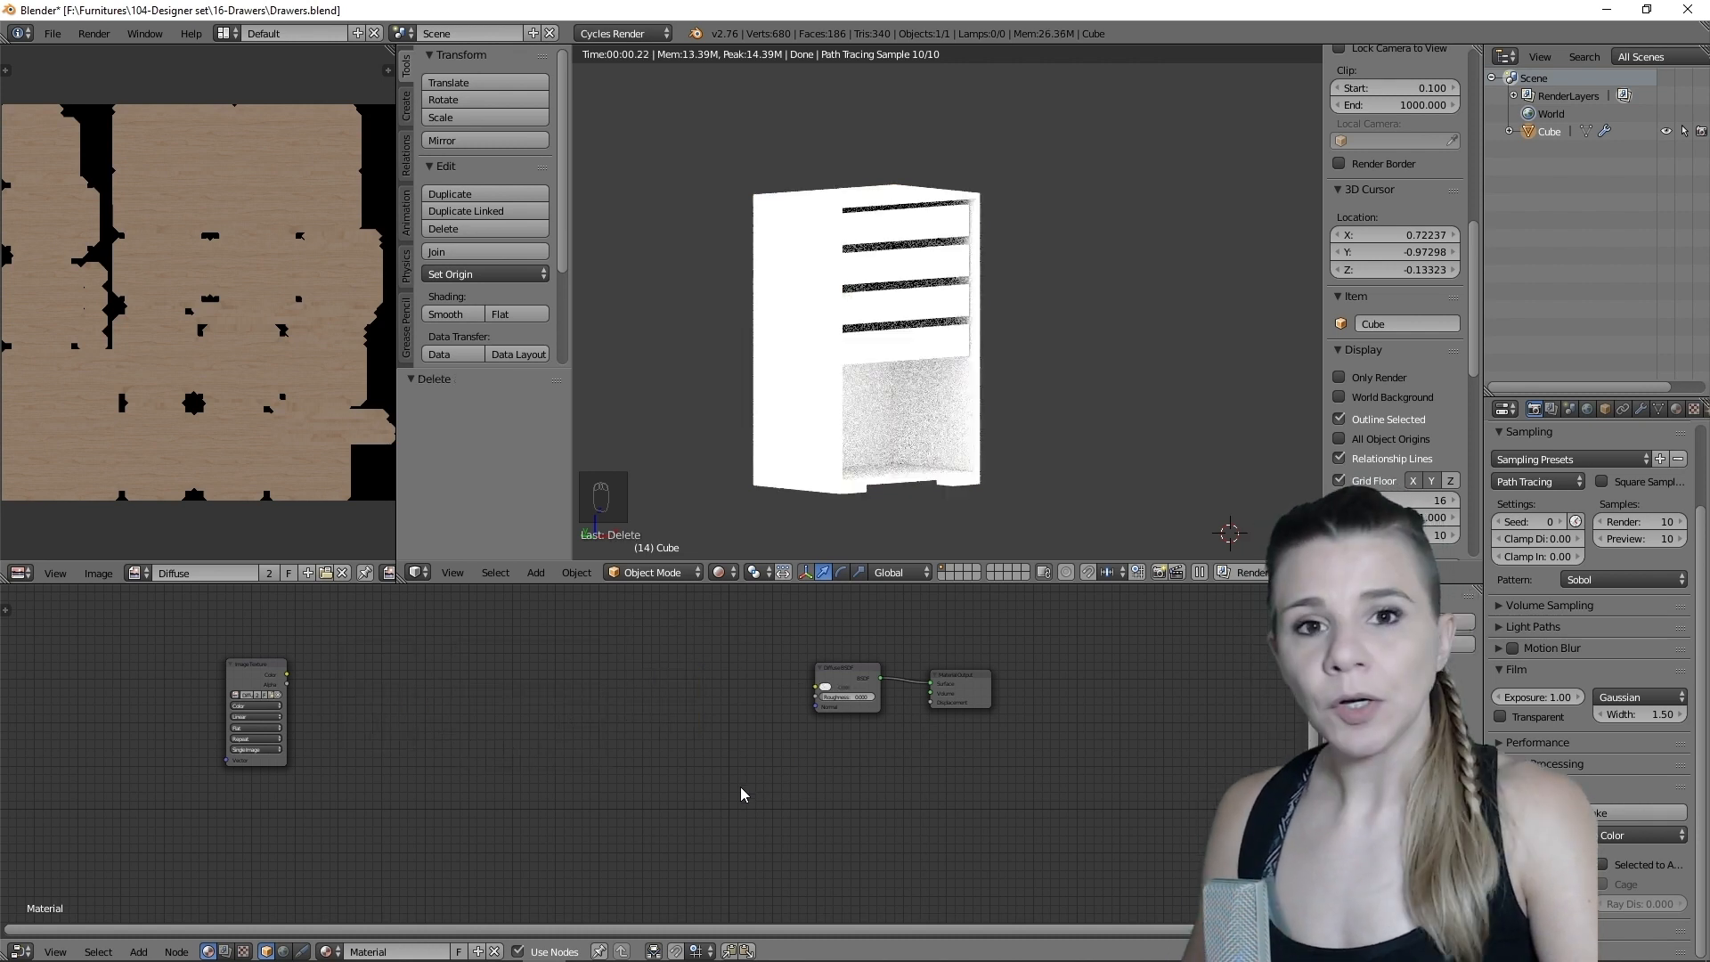
pyautogui.click(831, 677)
pyautogui.hotkey('ctrl', 't')
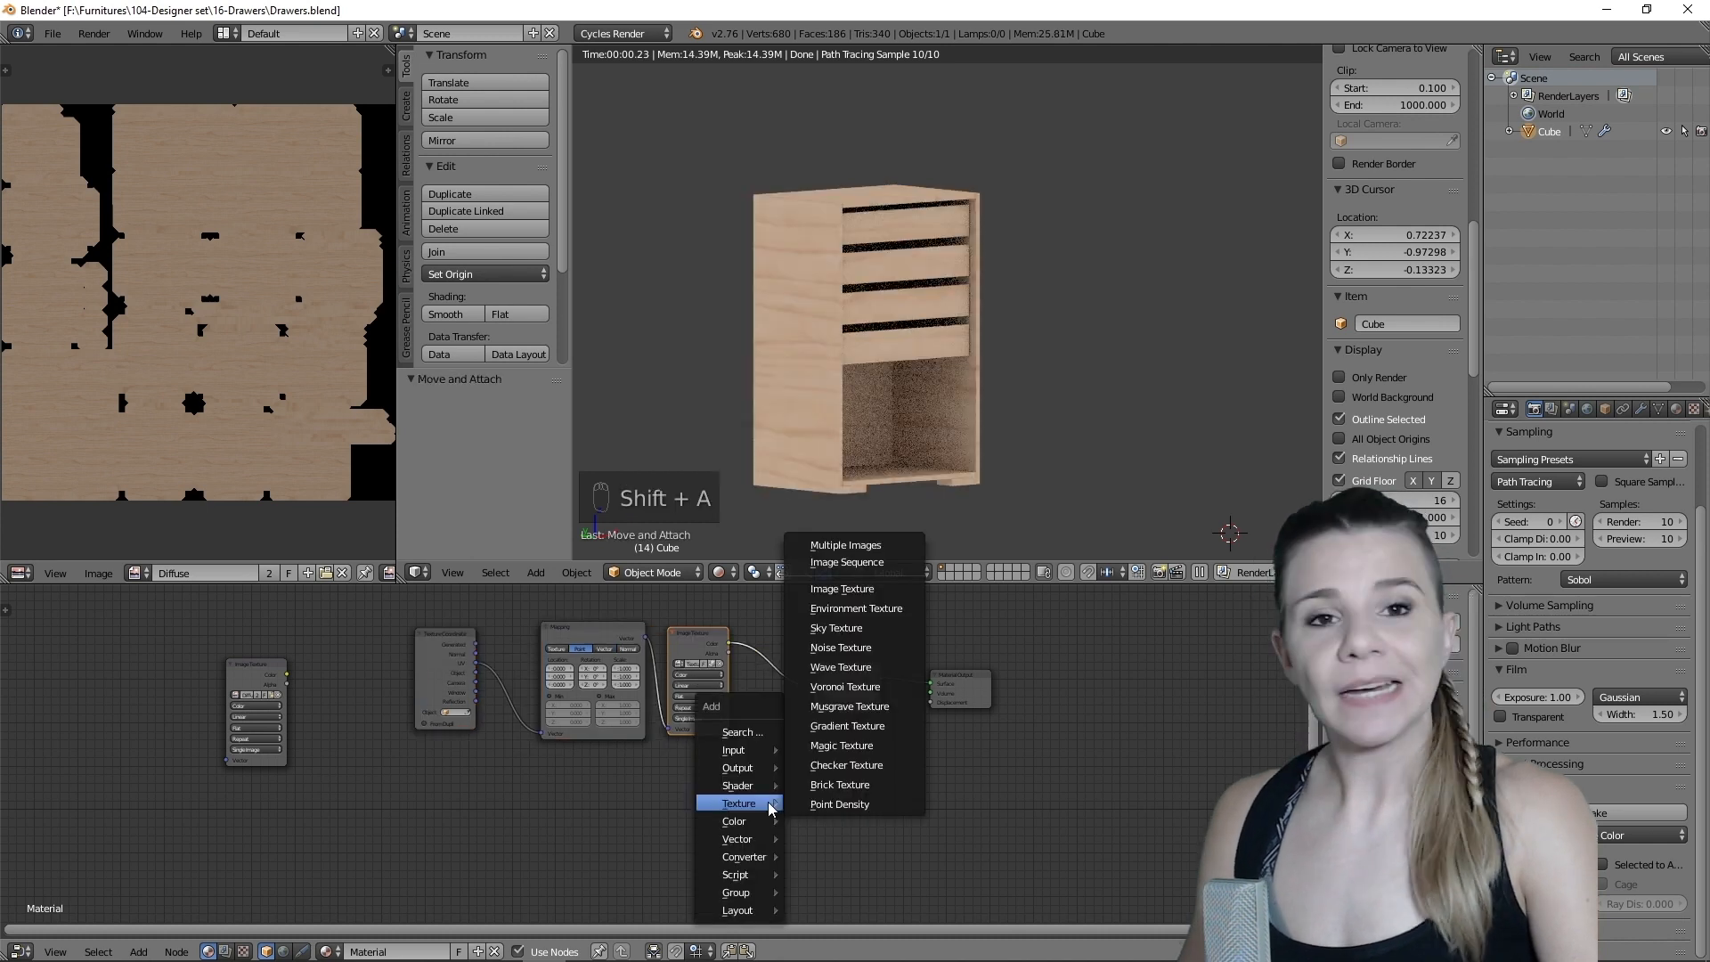
# - Add a second Image Texture node to the cabinet material, below the existing wood texture chain
pyautogui.click(841, 589)
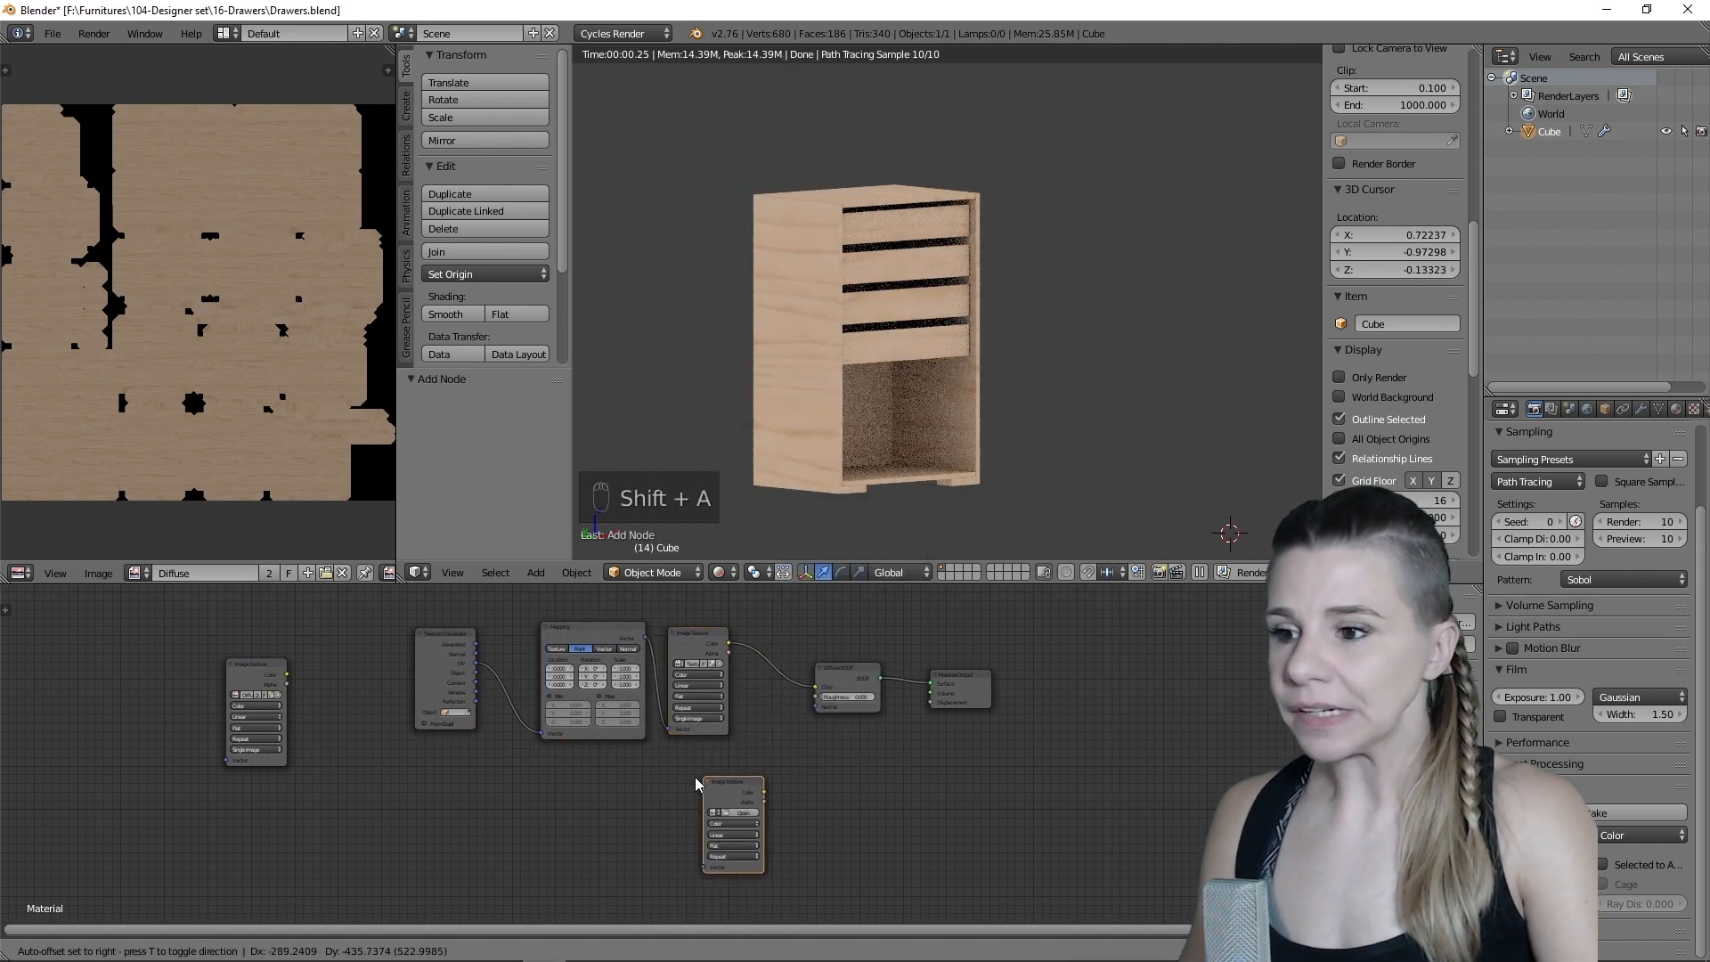
pyautogui.click(708, 778)
pyautogui.hotkey('ctrl', 't')
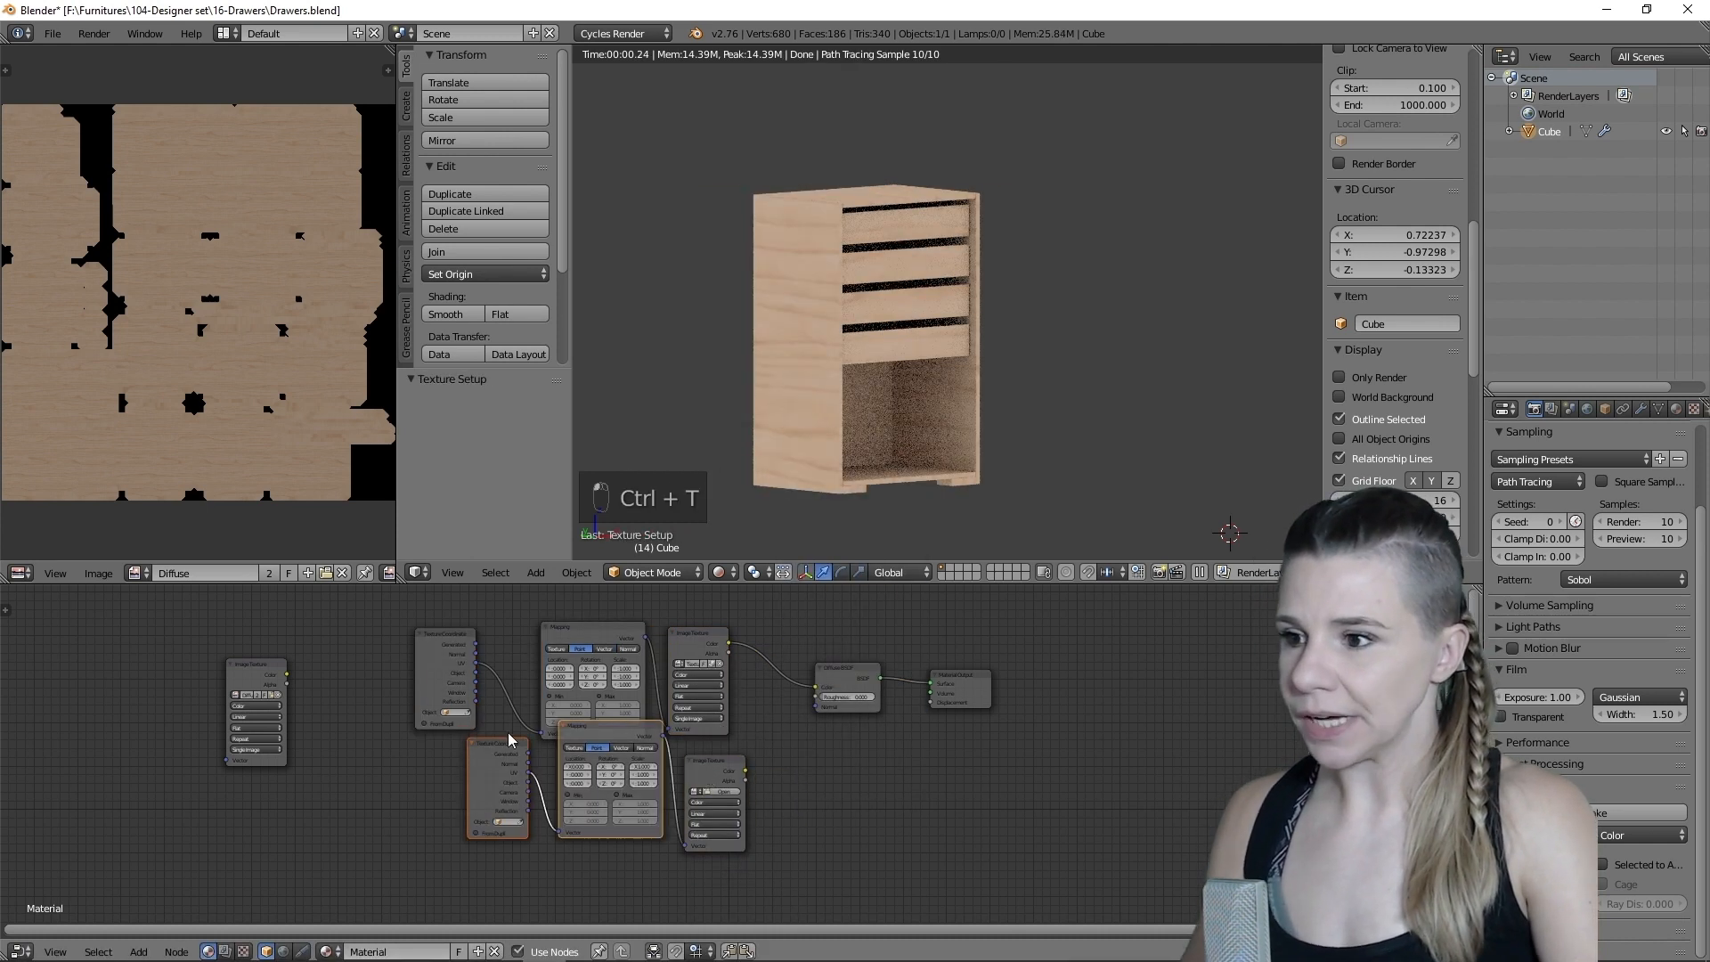
pyautogui.moveTo(476, 792); pyautogui.dragTo(422, 783)
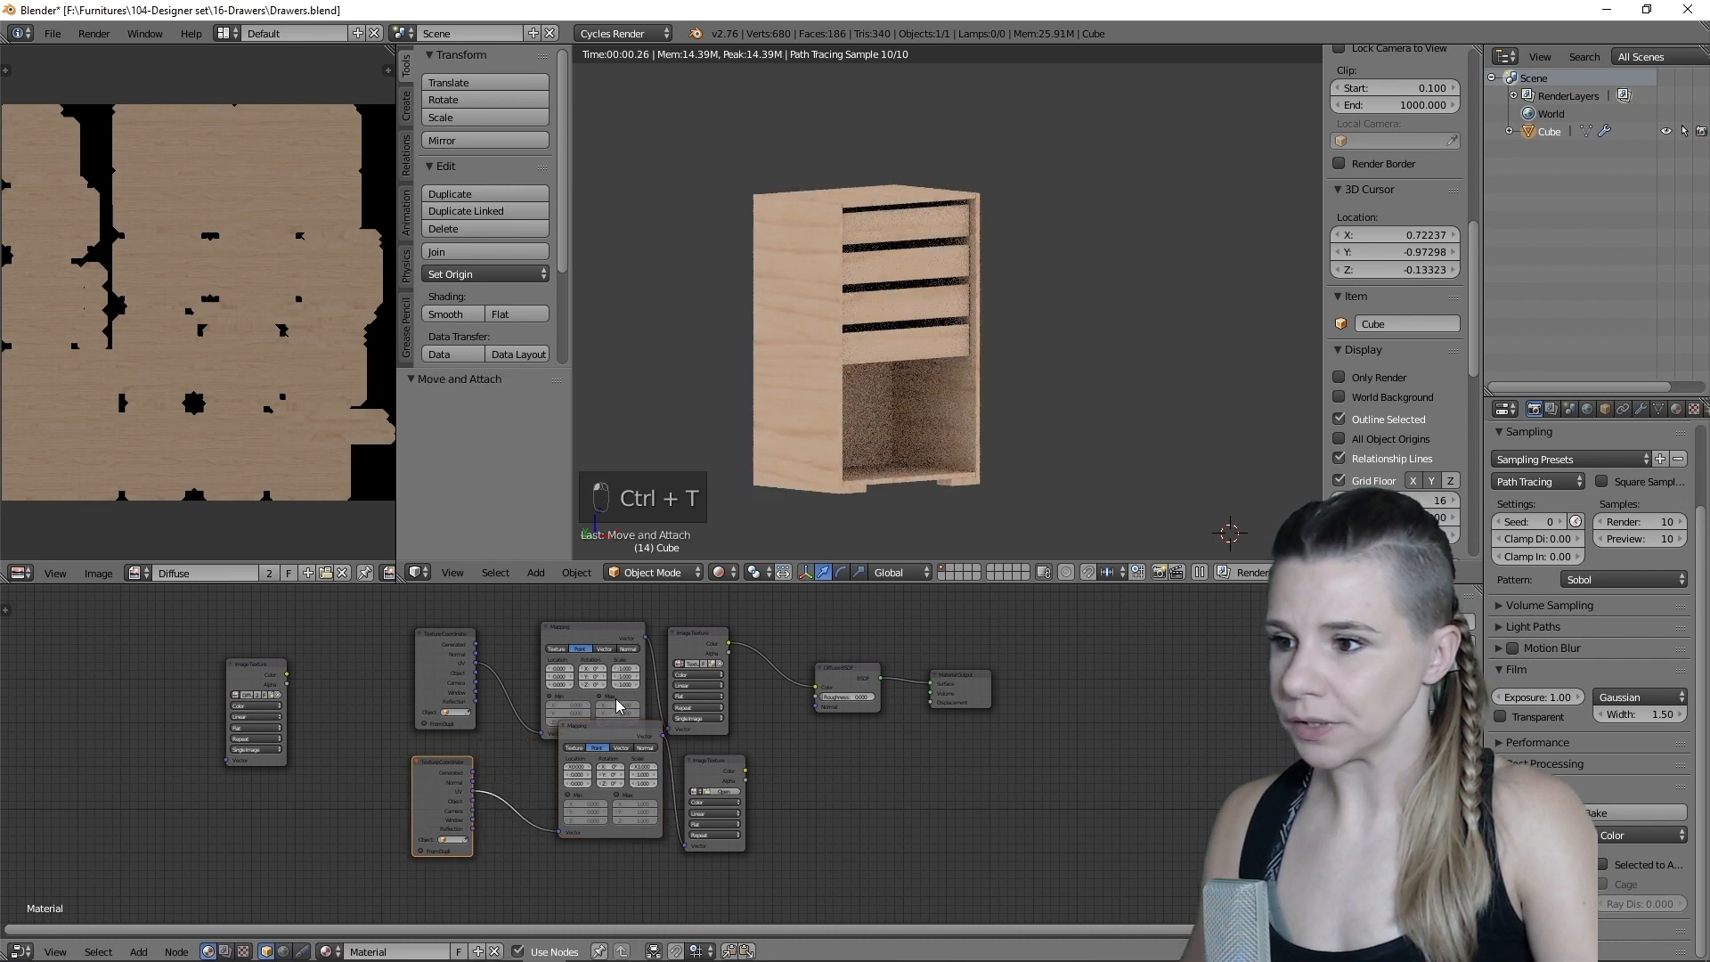
pyautogui.moveTo(603, 739); pyautogui.dragTo(572, 776)
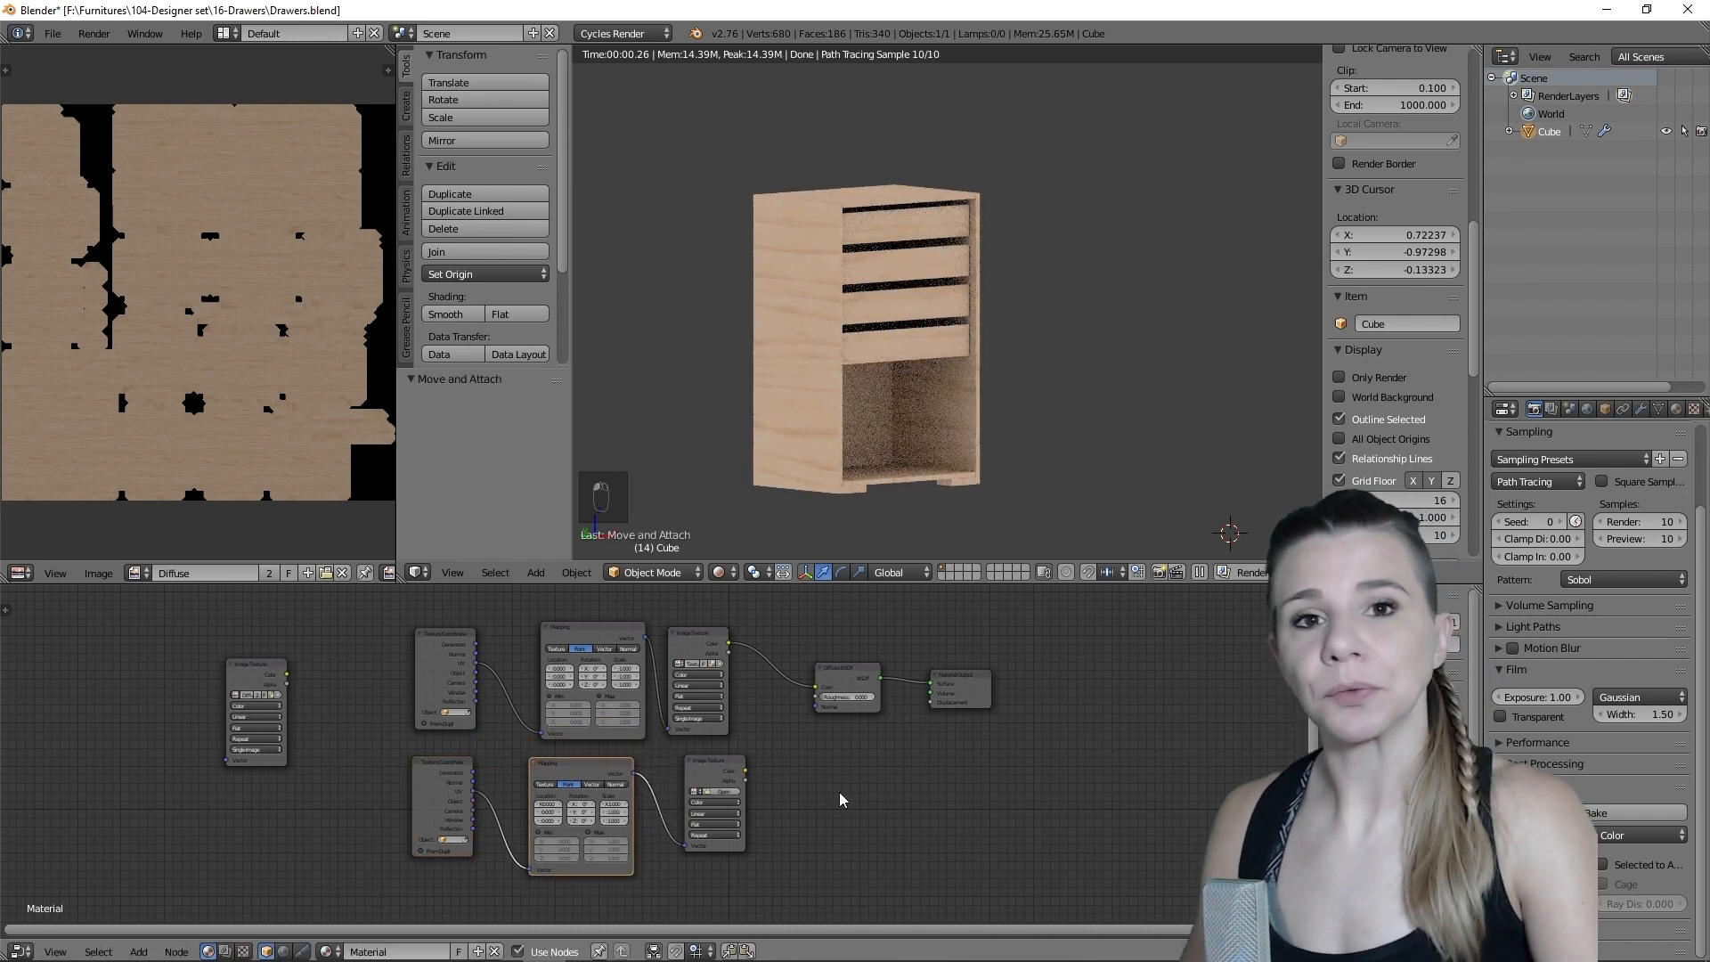
pyautogui.hotkey('ctrl', 'alt', 'u')
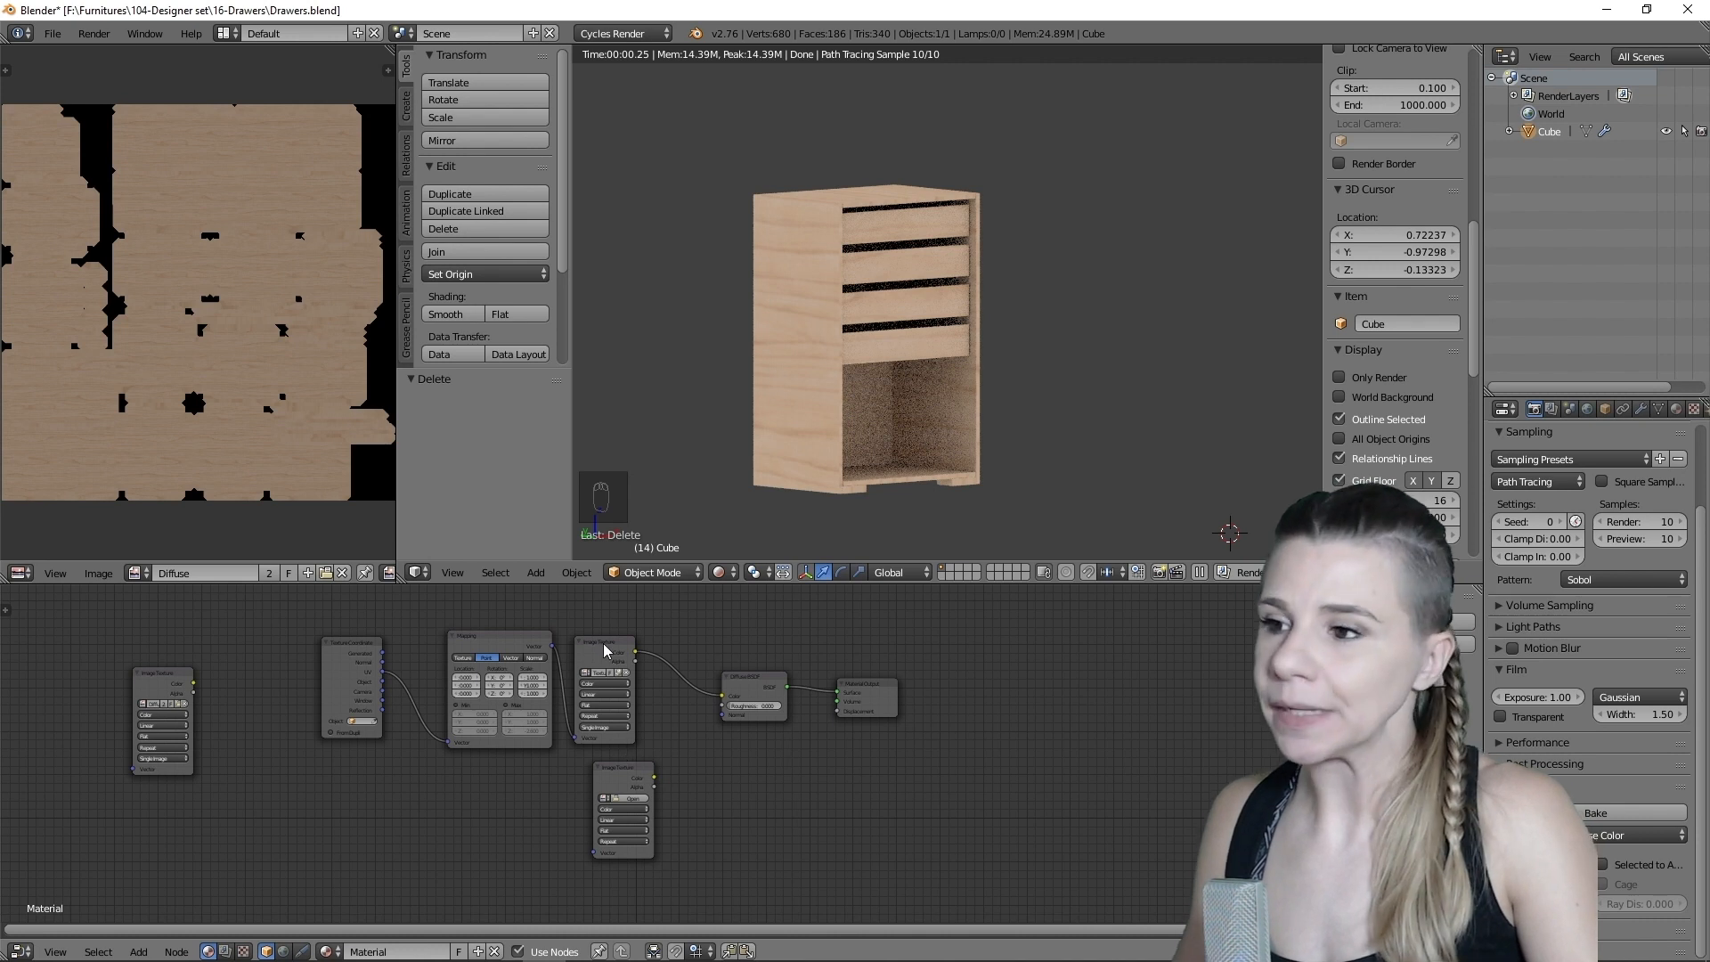
# - Load an image from the 15- TUTORIAL Textures folder into the new Image Texture node and set it to Non-Color Data
pyautogui.moveTo(602, 645); pyautogui.dragTo(621, 631)
pyautogui.moveTo(621, 853); pyautogui.dragTo(657, 842)
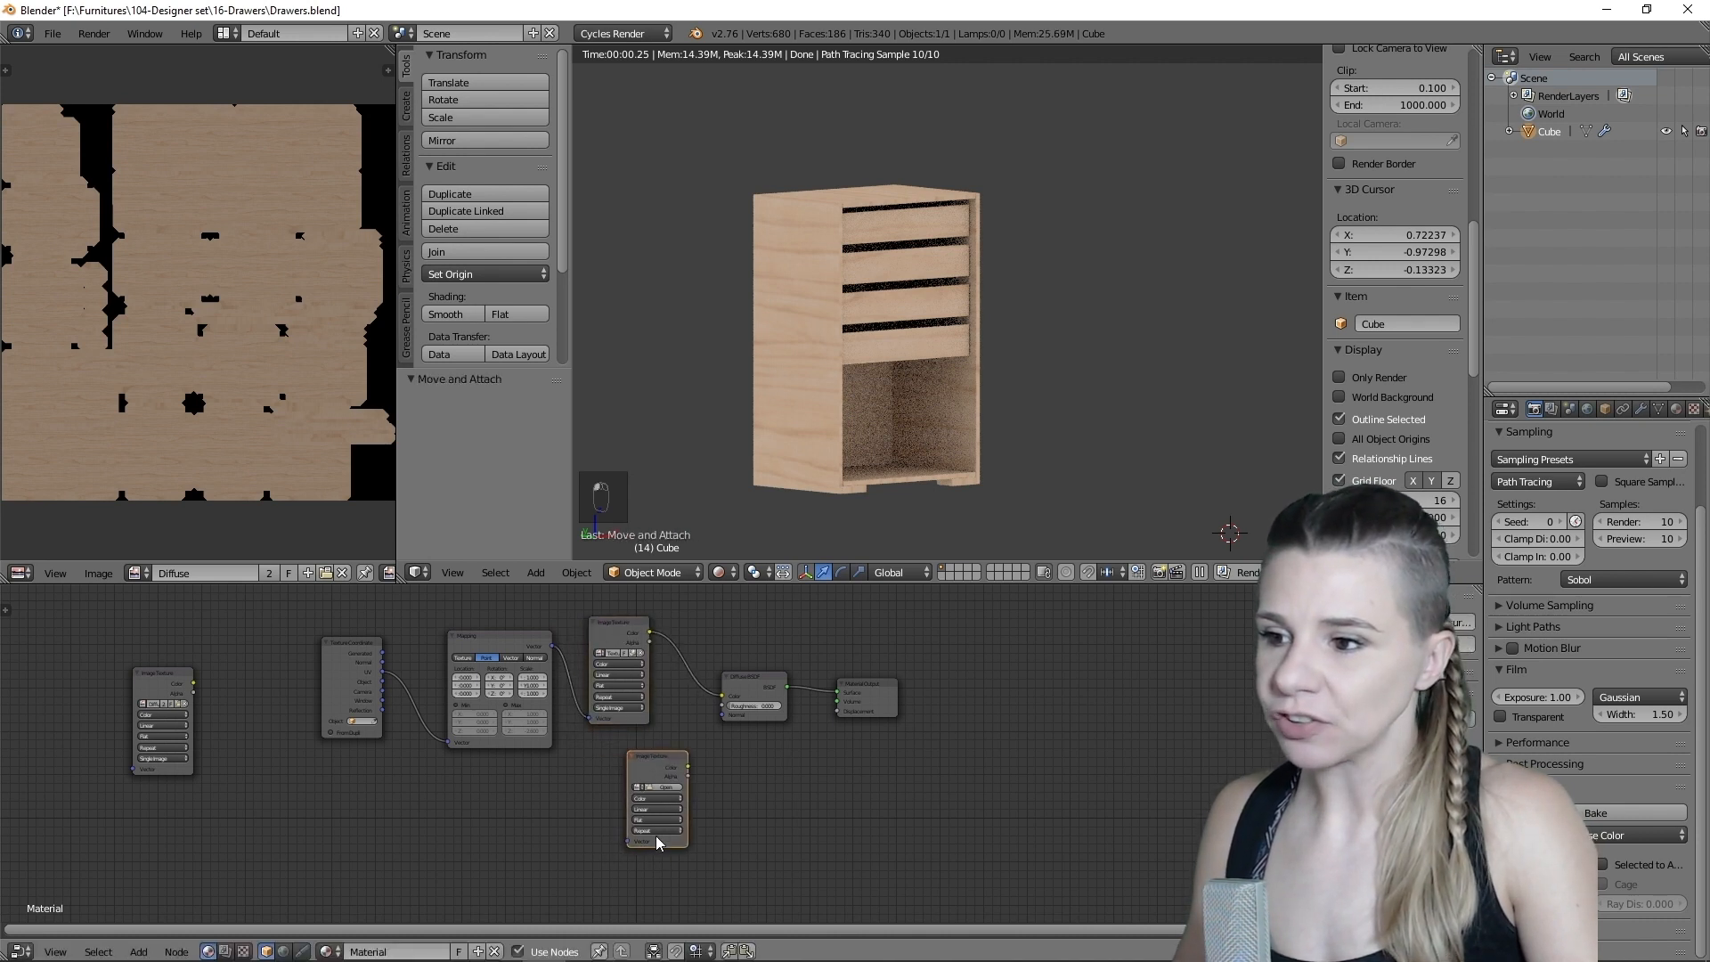
pyautogui.scroll(3, 656, 843)
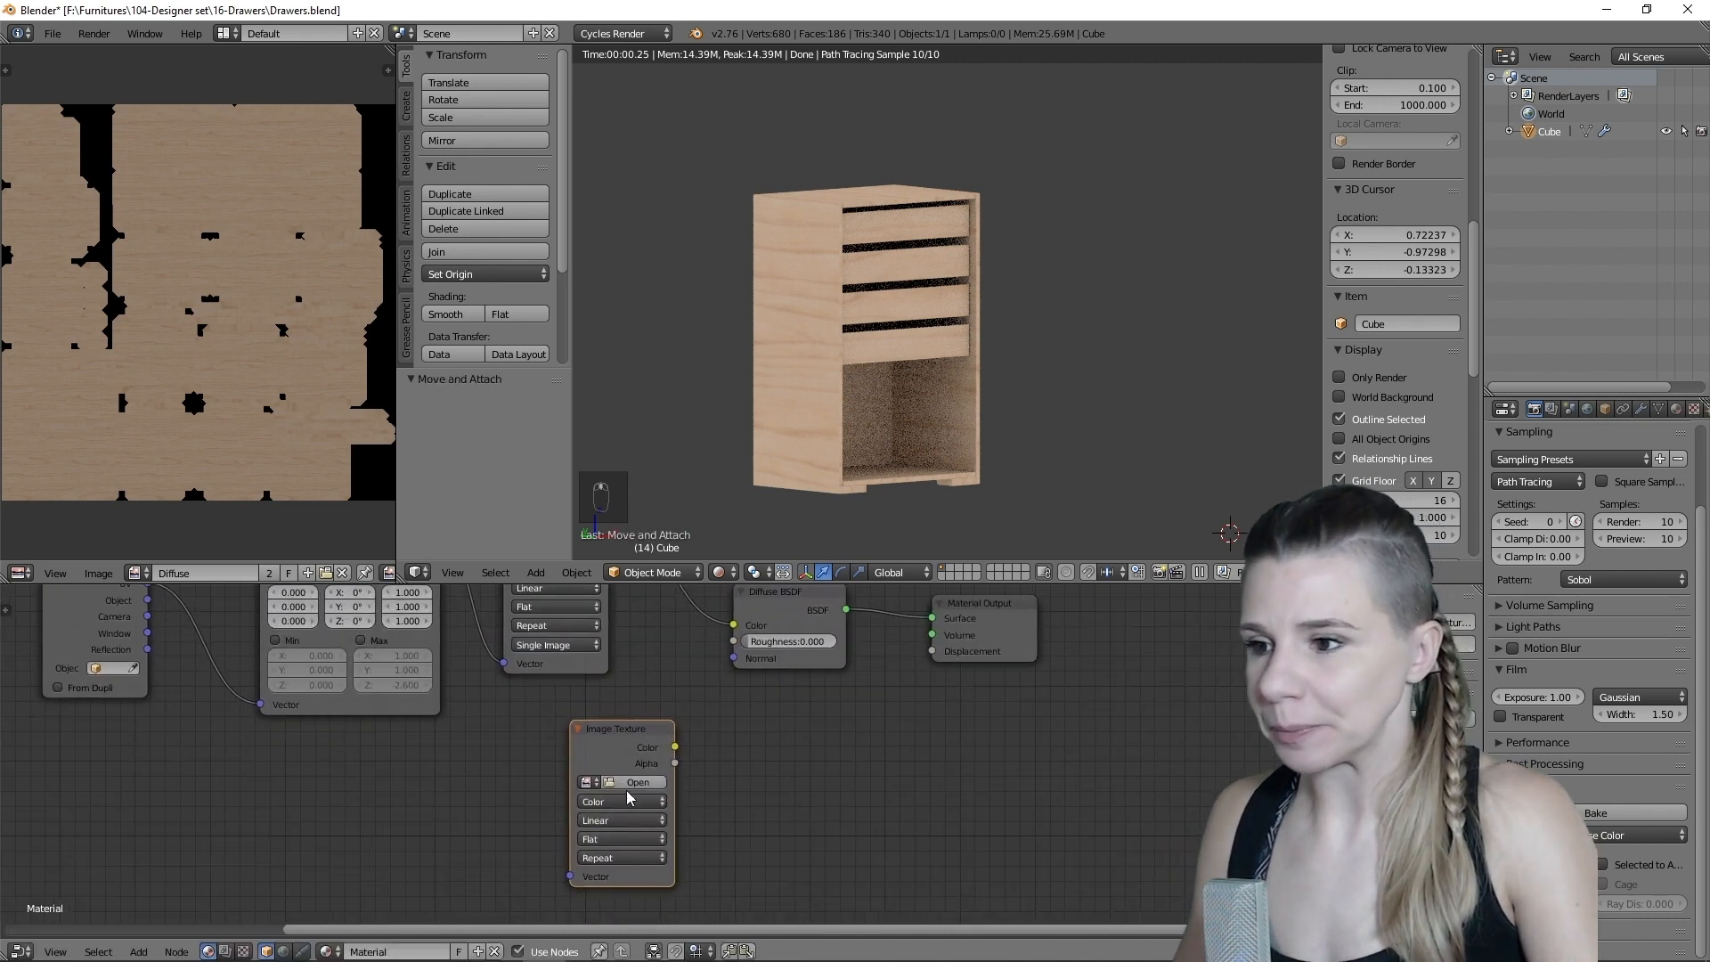
pyautogui.click(634, 782)
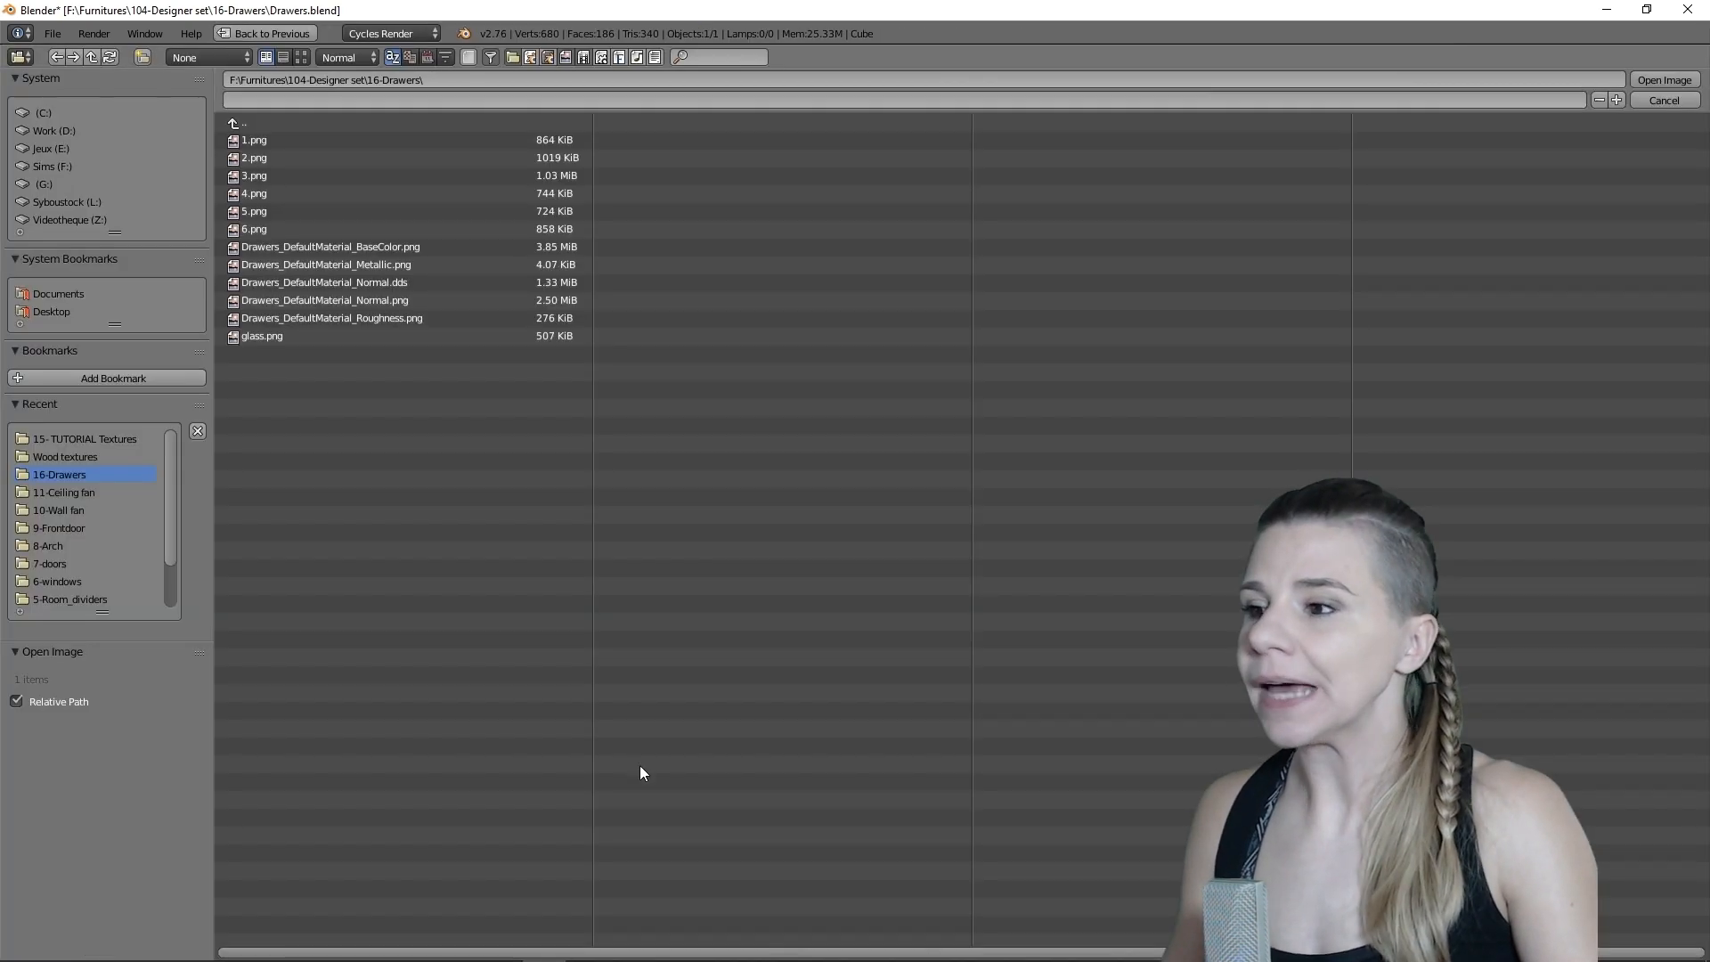
pyautogui.click(93, 438)
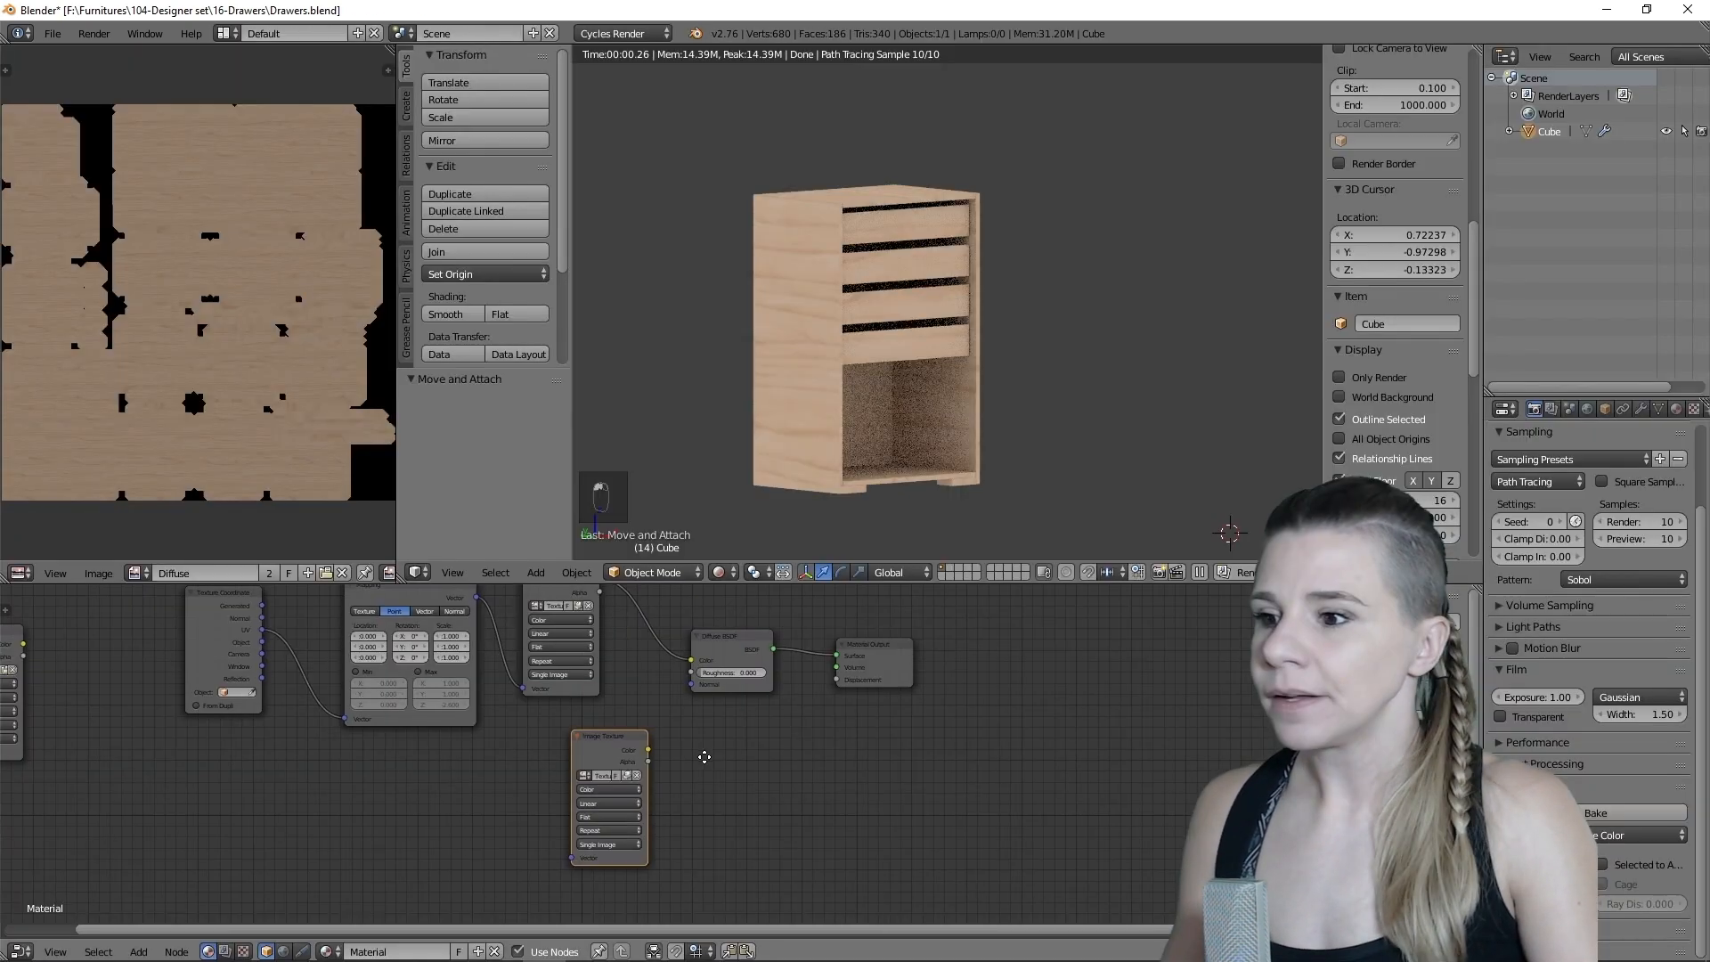
pyautogui.scroll(2, 671, 809)
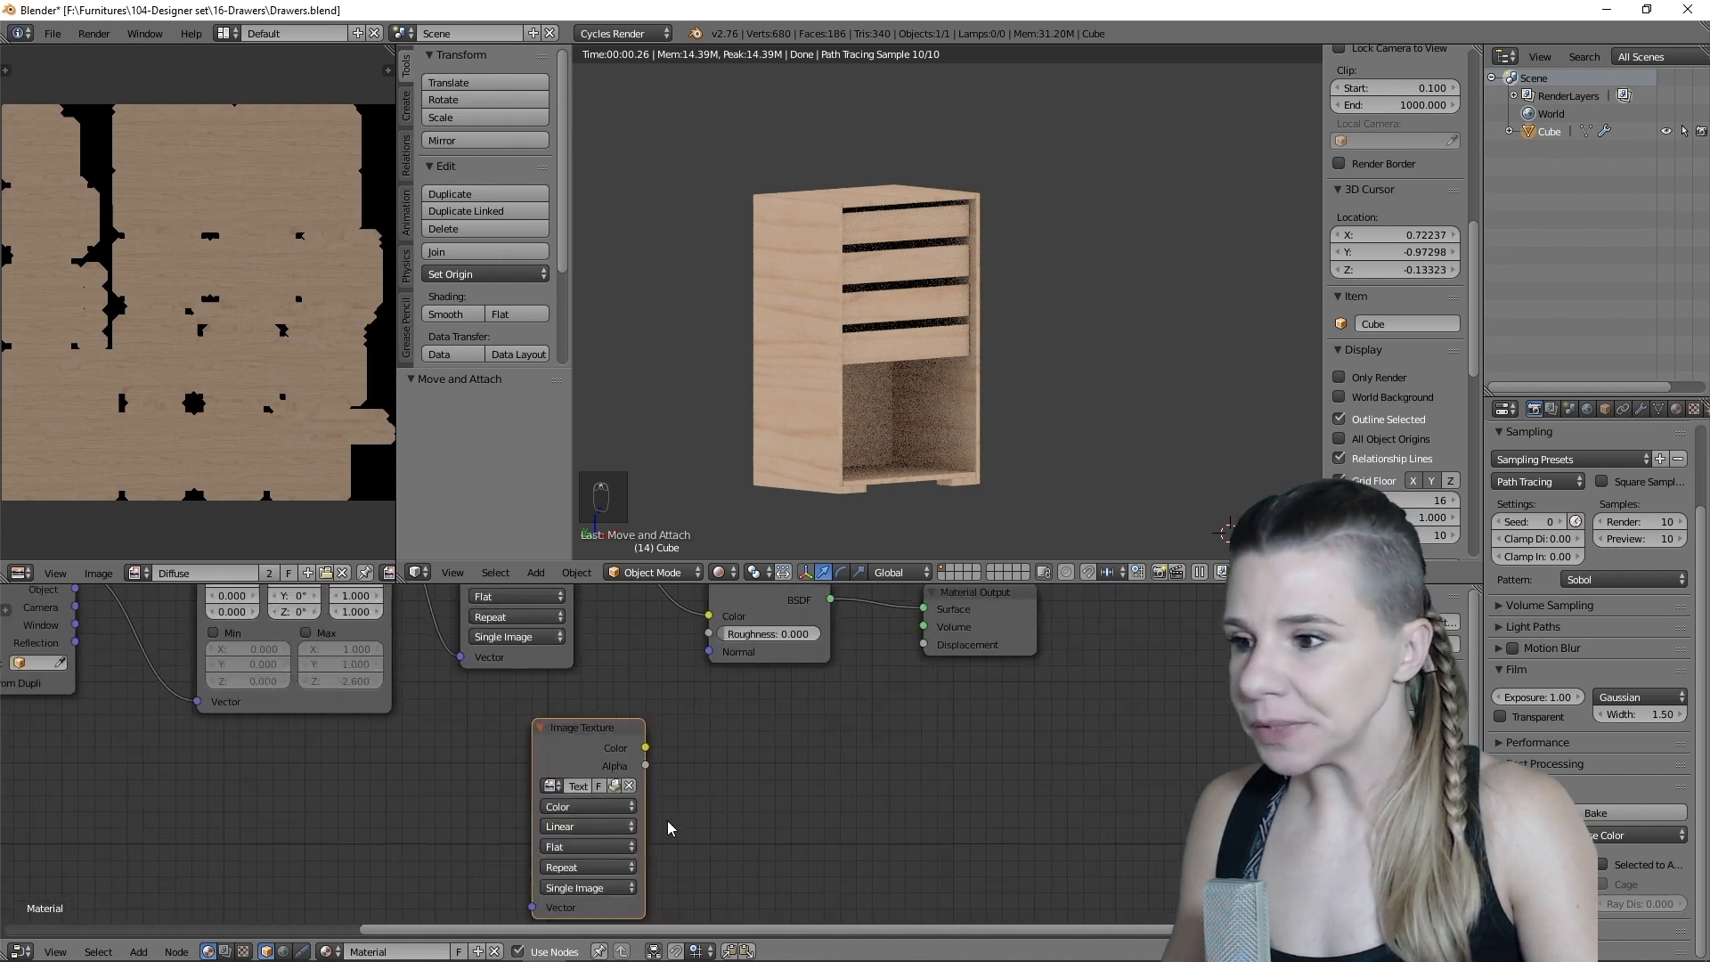
pyautogui.click(572, 811)
pyautogui.click(581, 770)
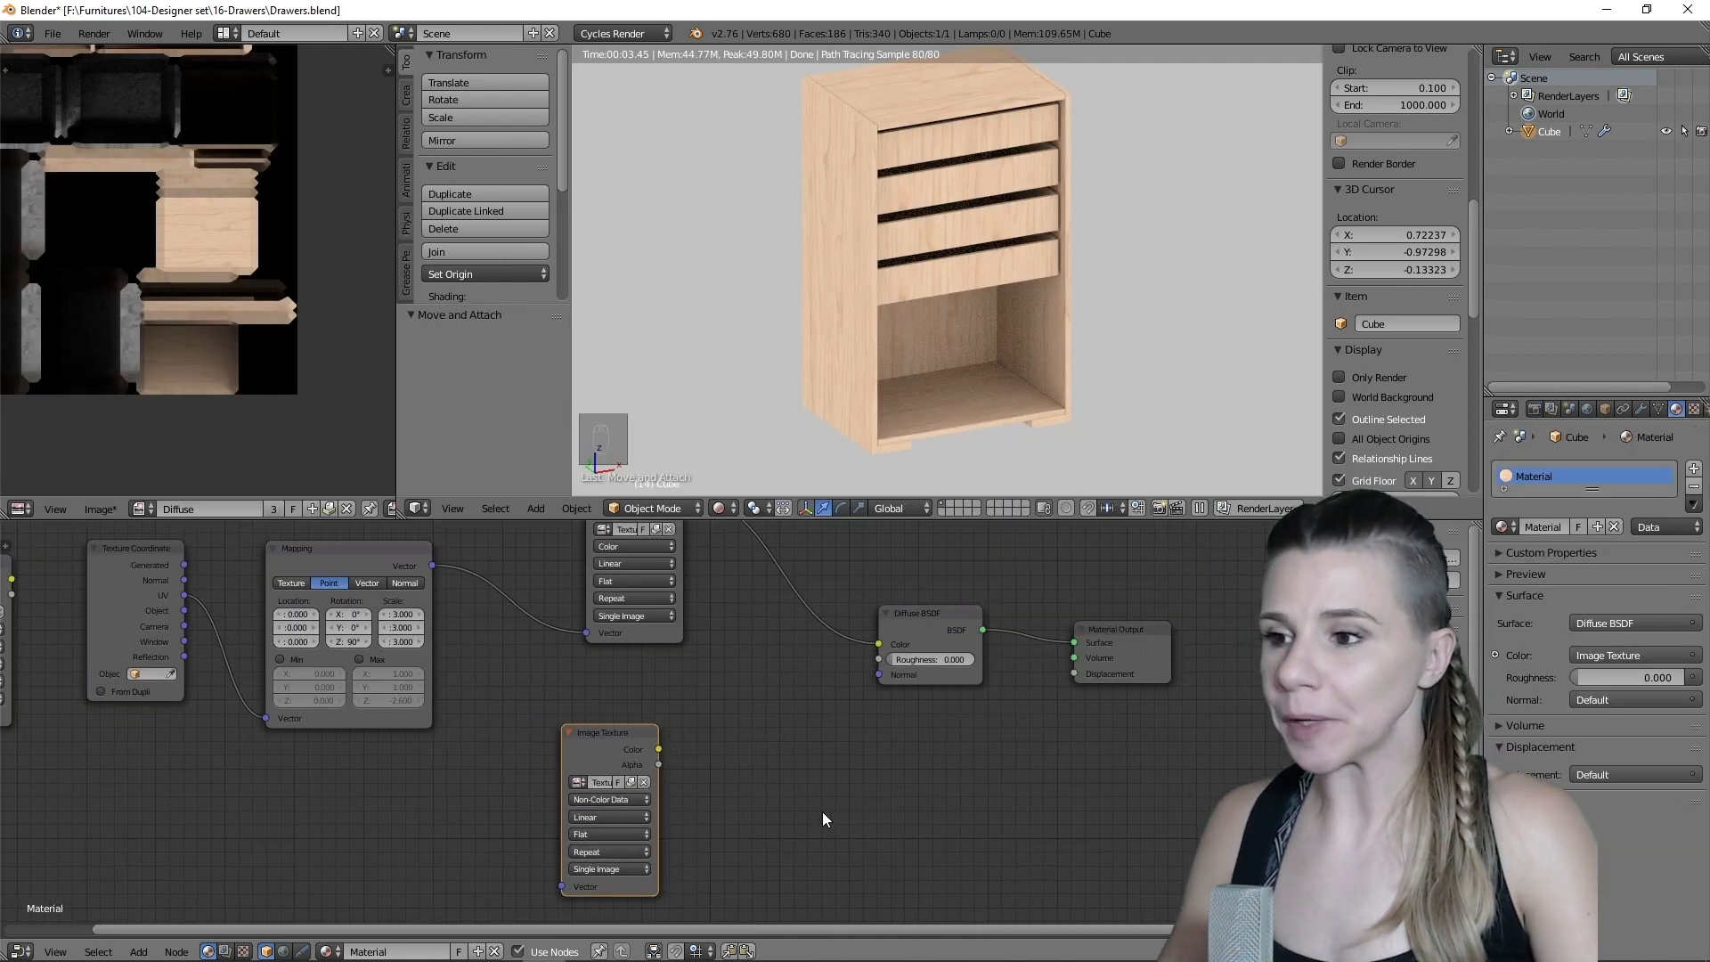
# - Add a Normal Map node and link it between the new Image Texture's Color output and the Diffuse BSDF's Normal input
pyautogui.hotkey('shift', 'a')
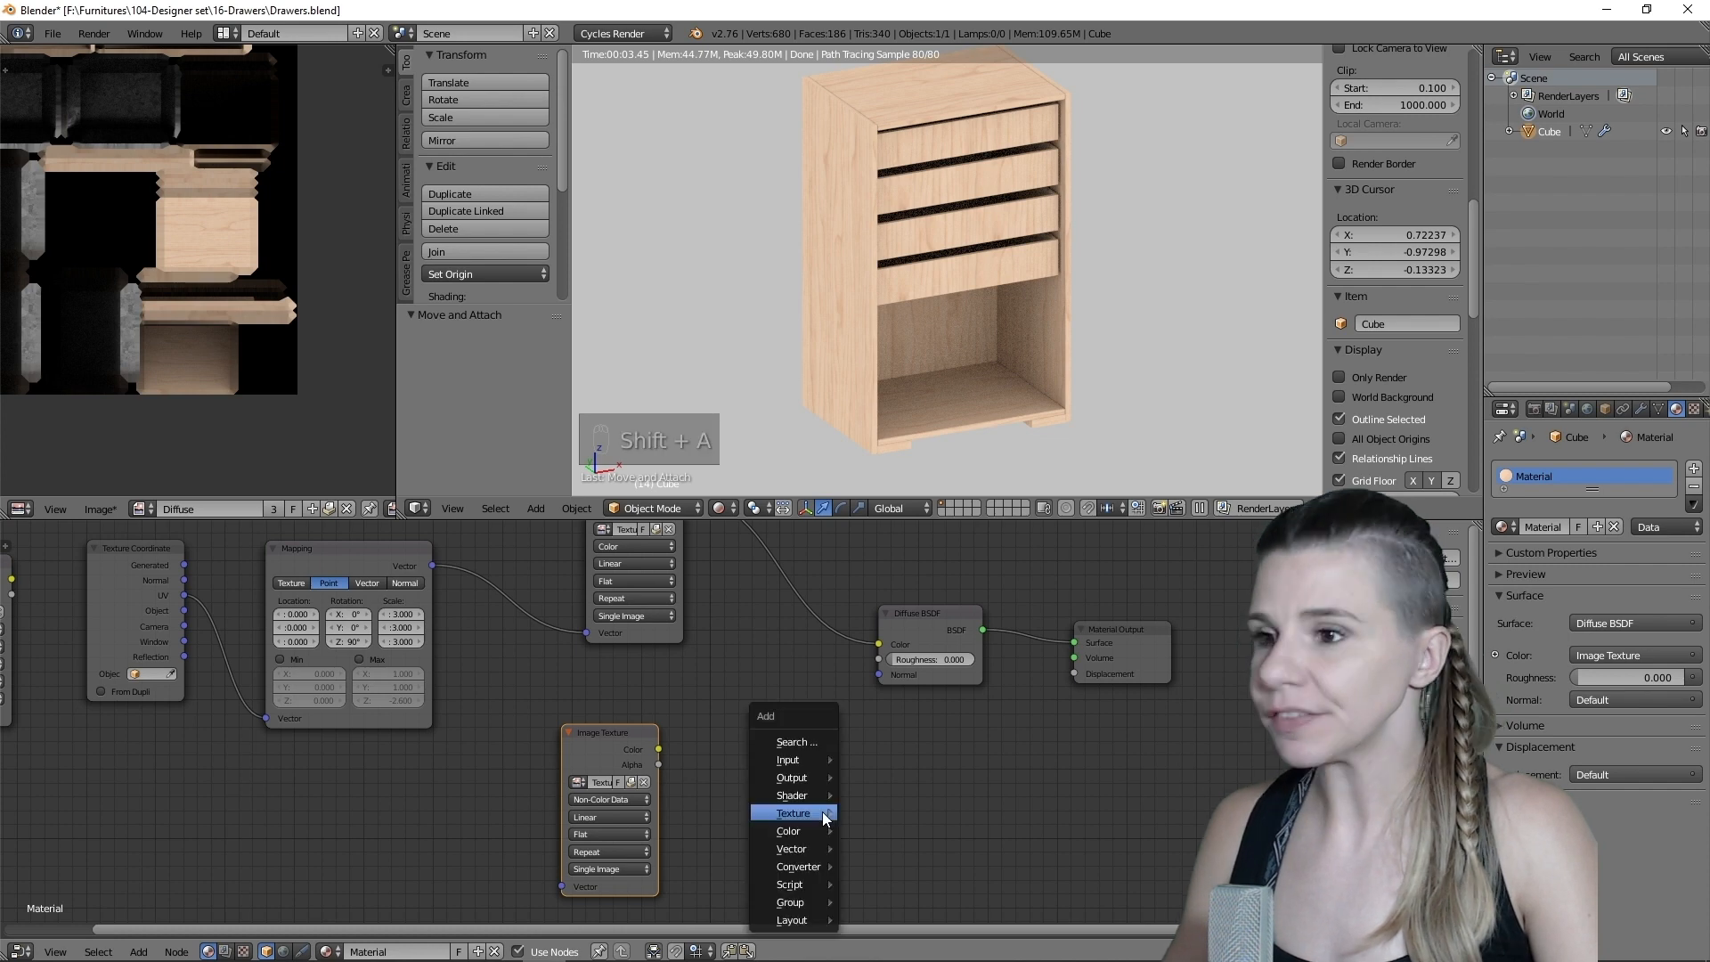
pyautogui.click(792, 753)
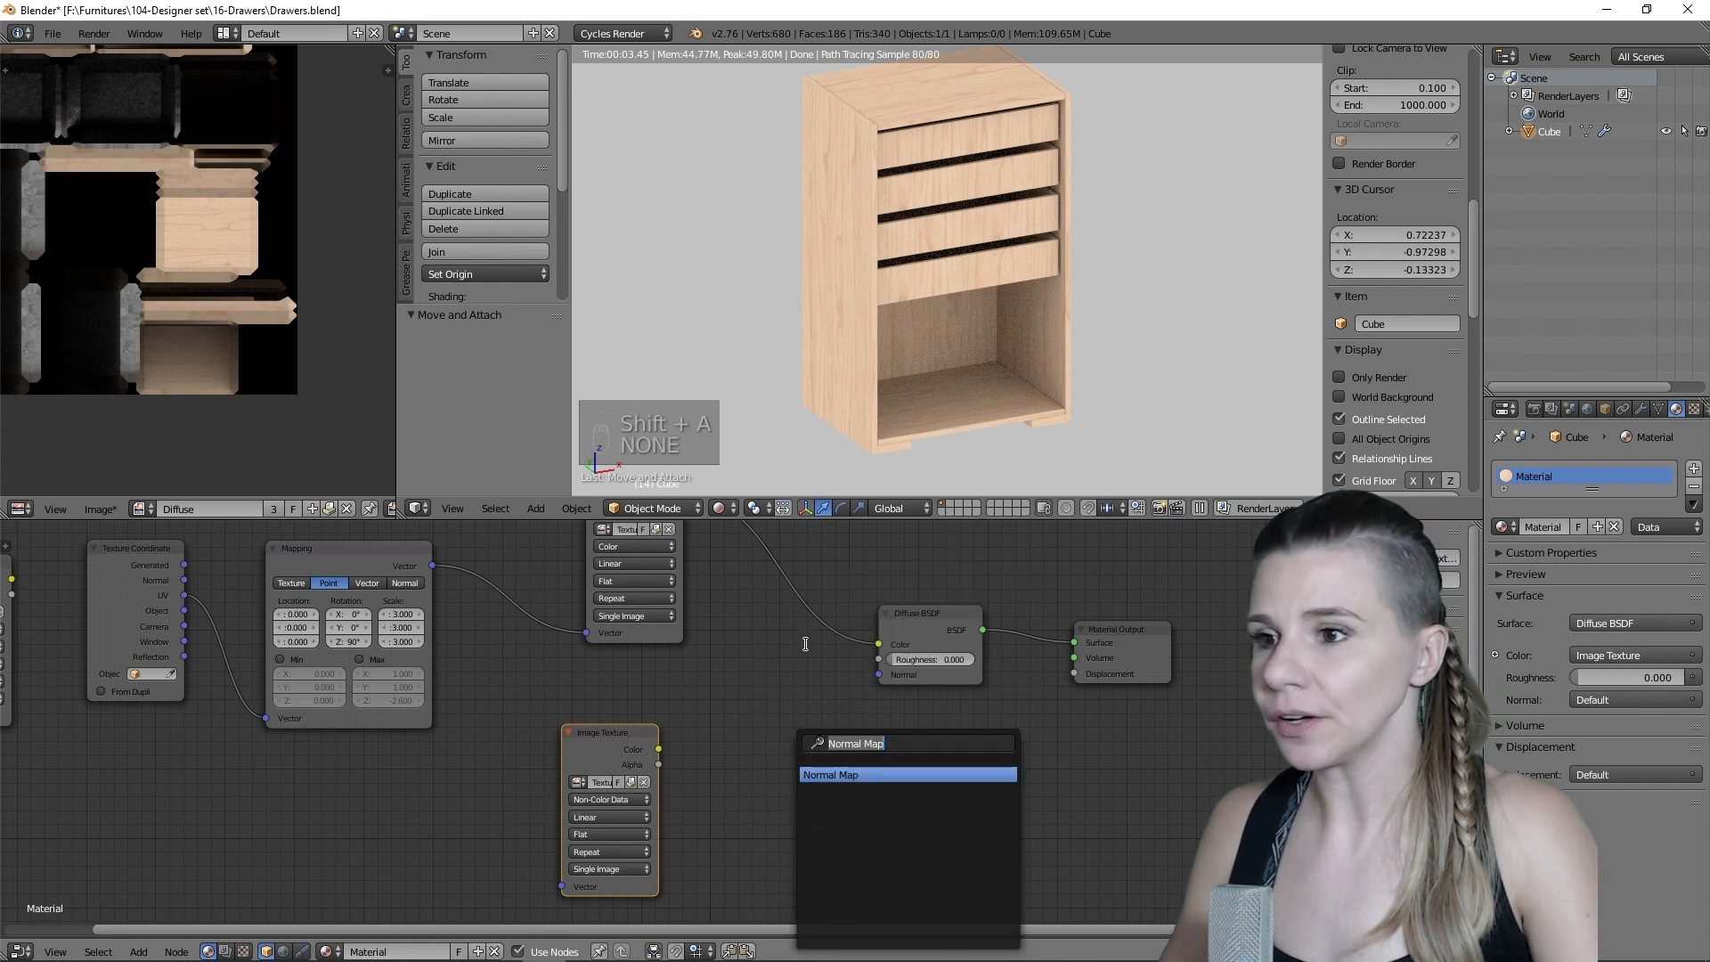
pyautogui.click(850, 782)
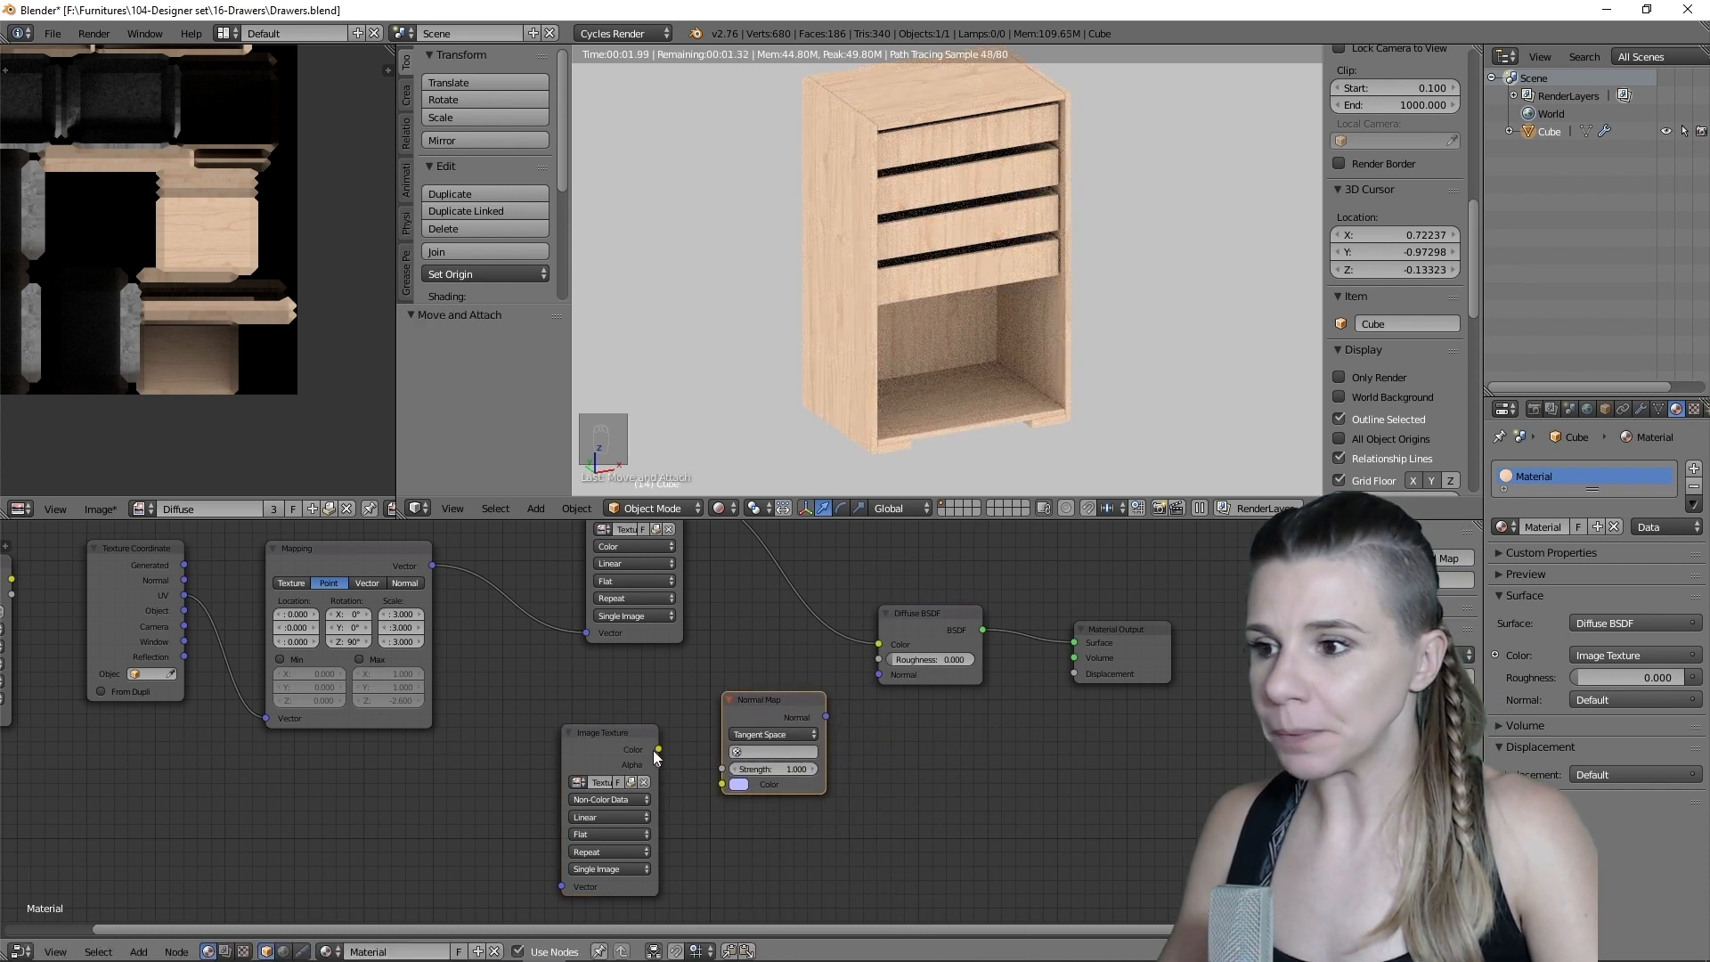
pyautogui.moveTo(658, 749); pyautogui.dragTo(722, 784)
pyautogui.moveTo(831, 720); pyautogui.dragTo(879, 675)
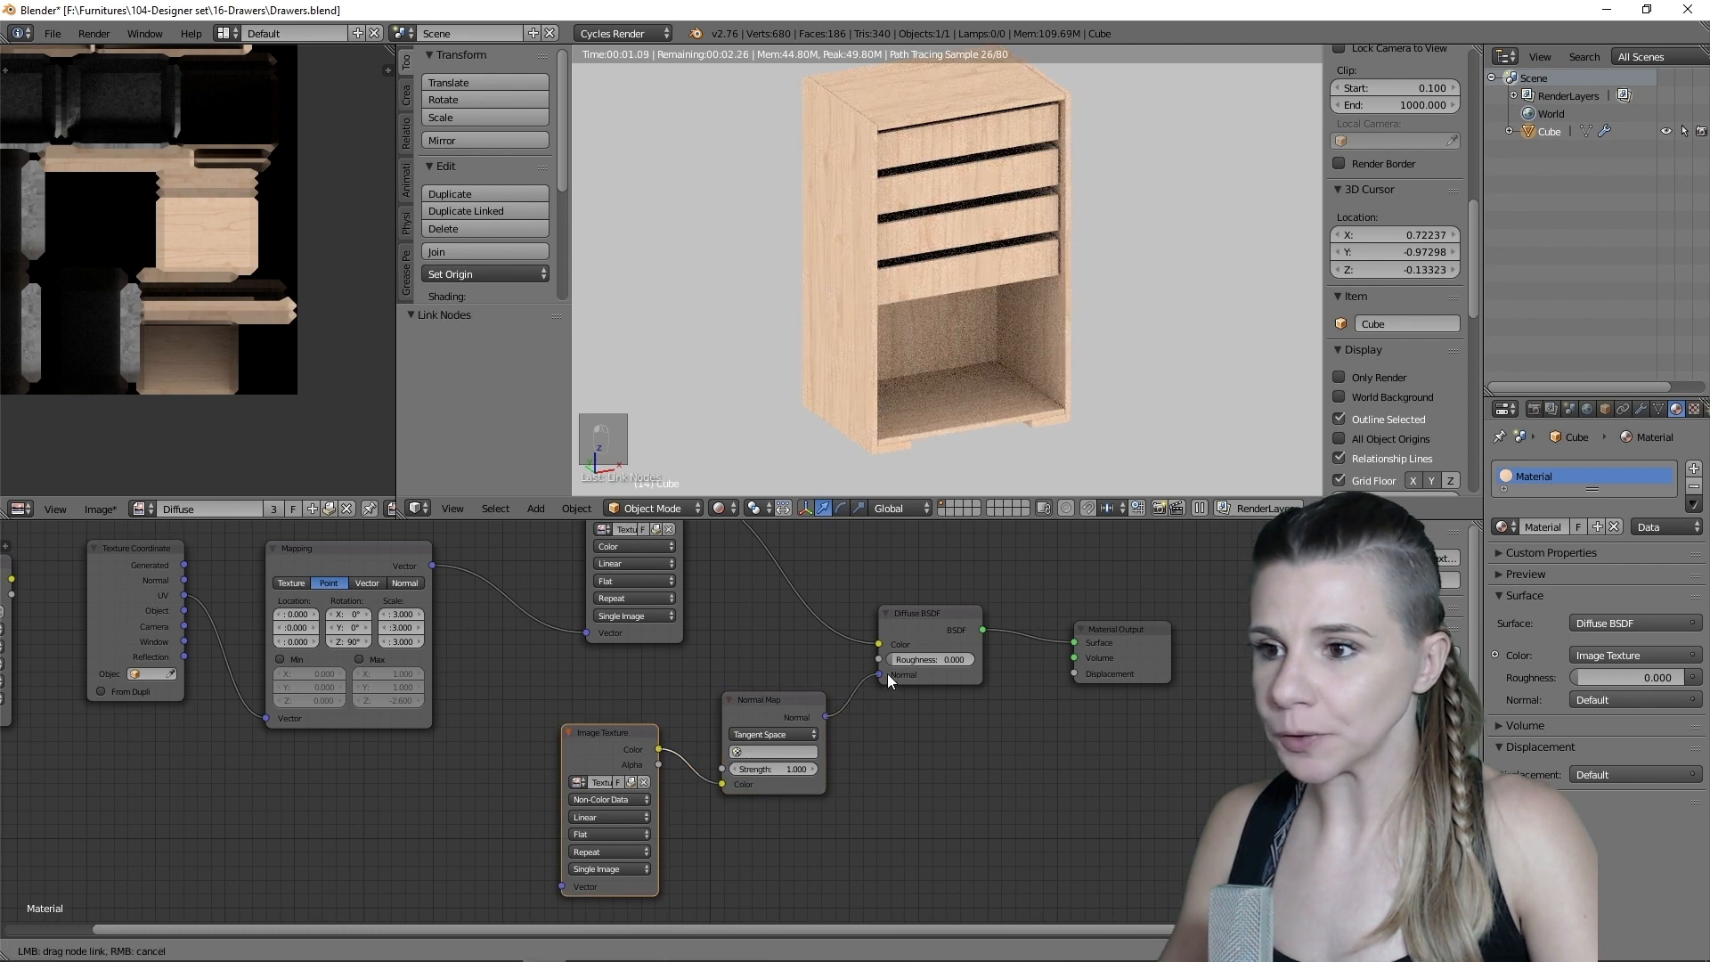
# - Link the Mapping node's Vector output to the normal image texture and move that texture and the Normal Map node lower
pyautogui.scroll(-2, 631, 894)
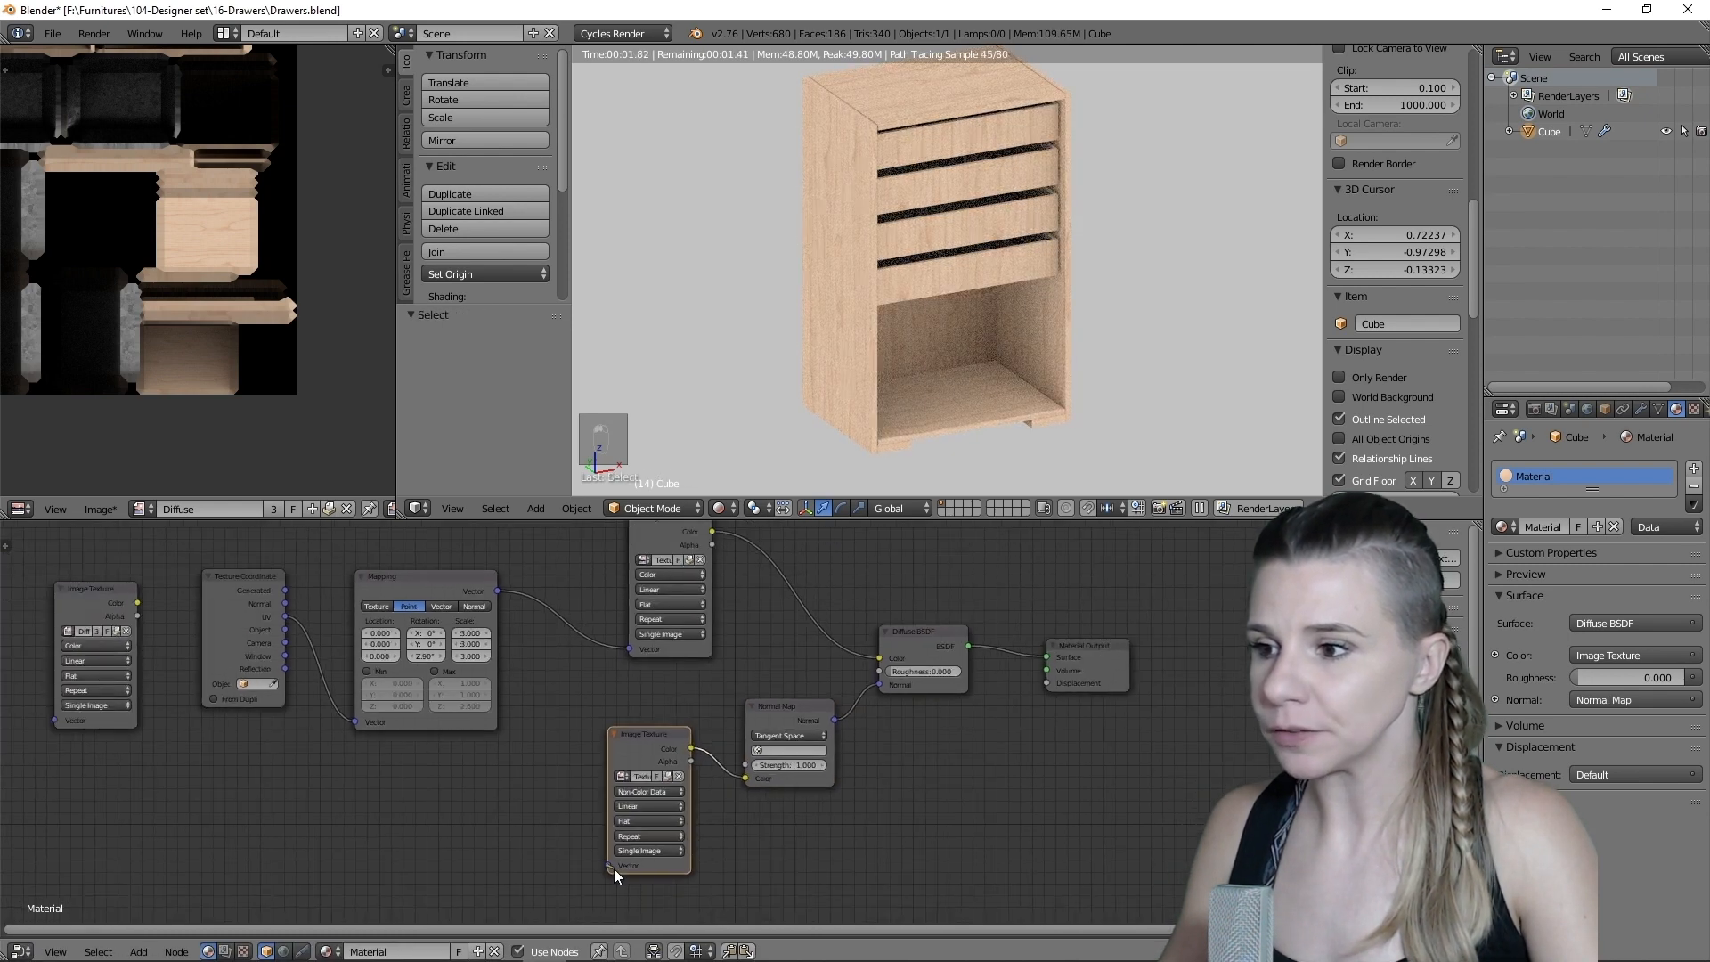
pyautogui.moveTo(609, 866); pyautogui.dragTo(497, 592)
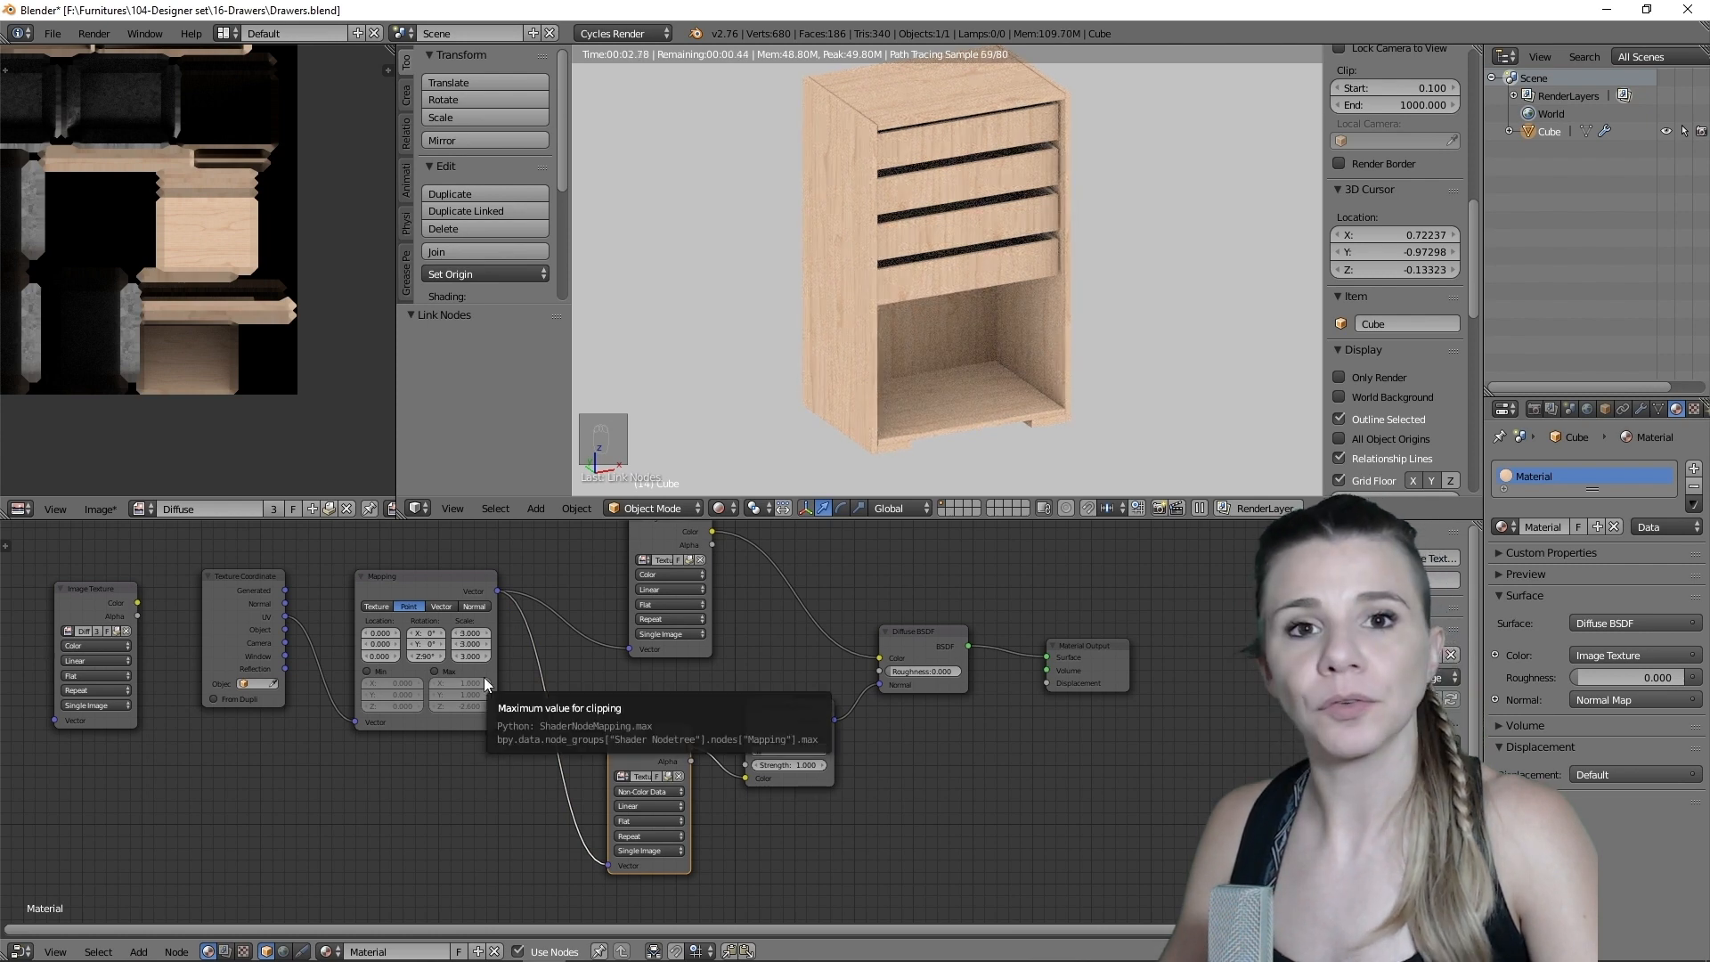
pyautogui.scroll(-1, 1032, 749)
pyautogui.moveTo(650, 766); pyautogui.dragTo(646, 835)
pyautogui.moveTo(762, 723); pyautogui.dragTo(773, 819)
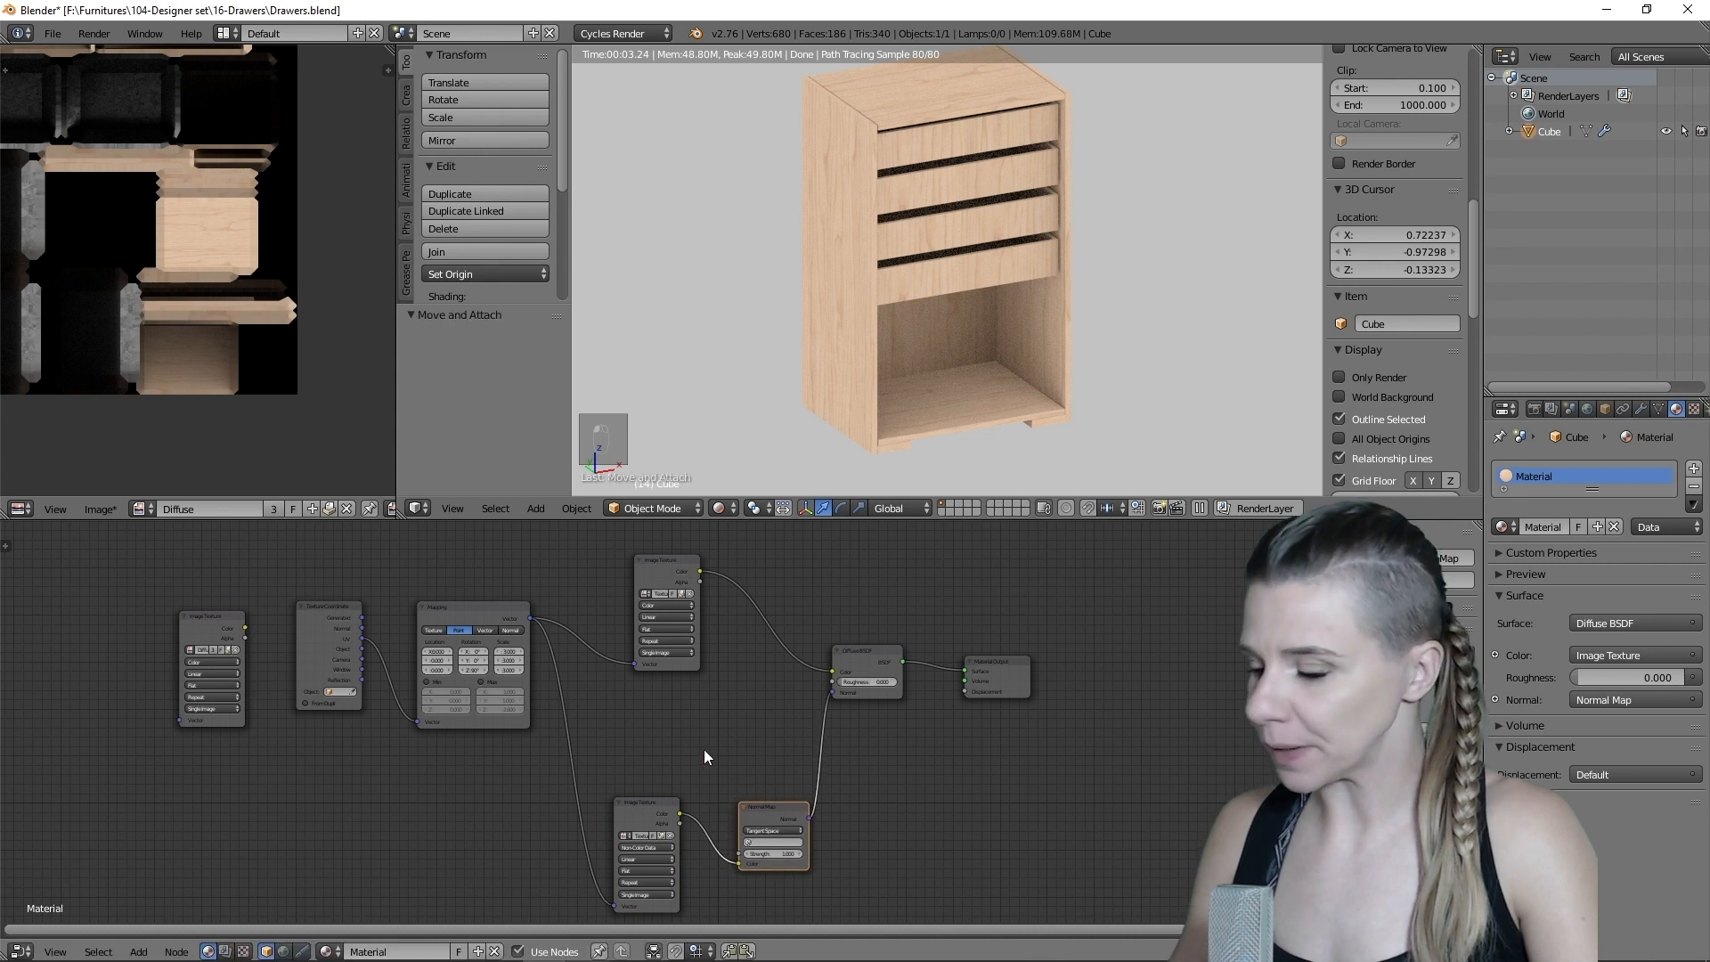
# - Add a third Image Texture node between the other two, load its image and set it to Non-Color Data
pyautogui.hotkey('shift', 'a')
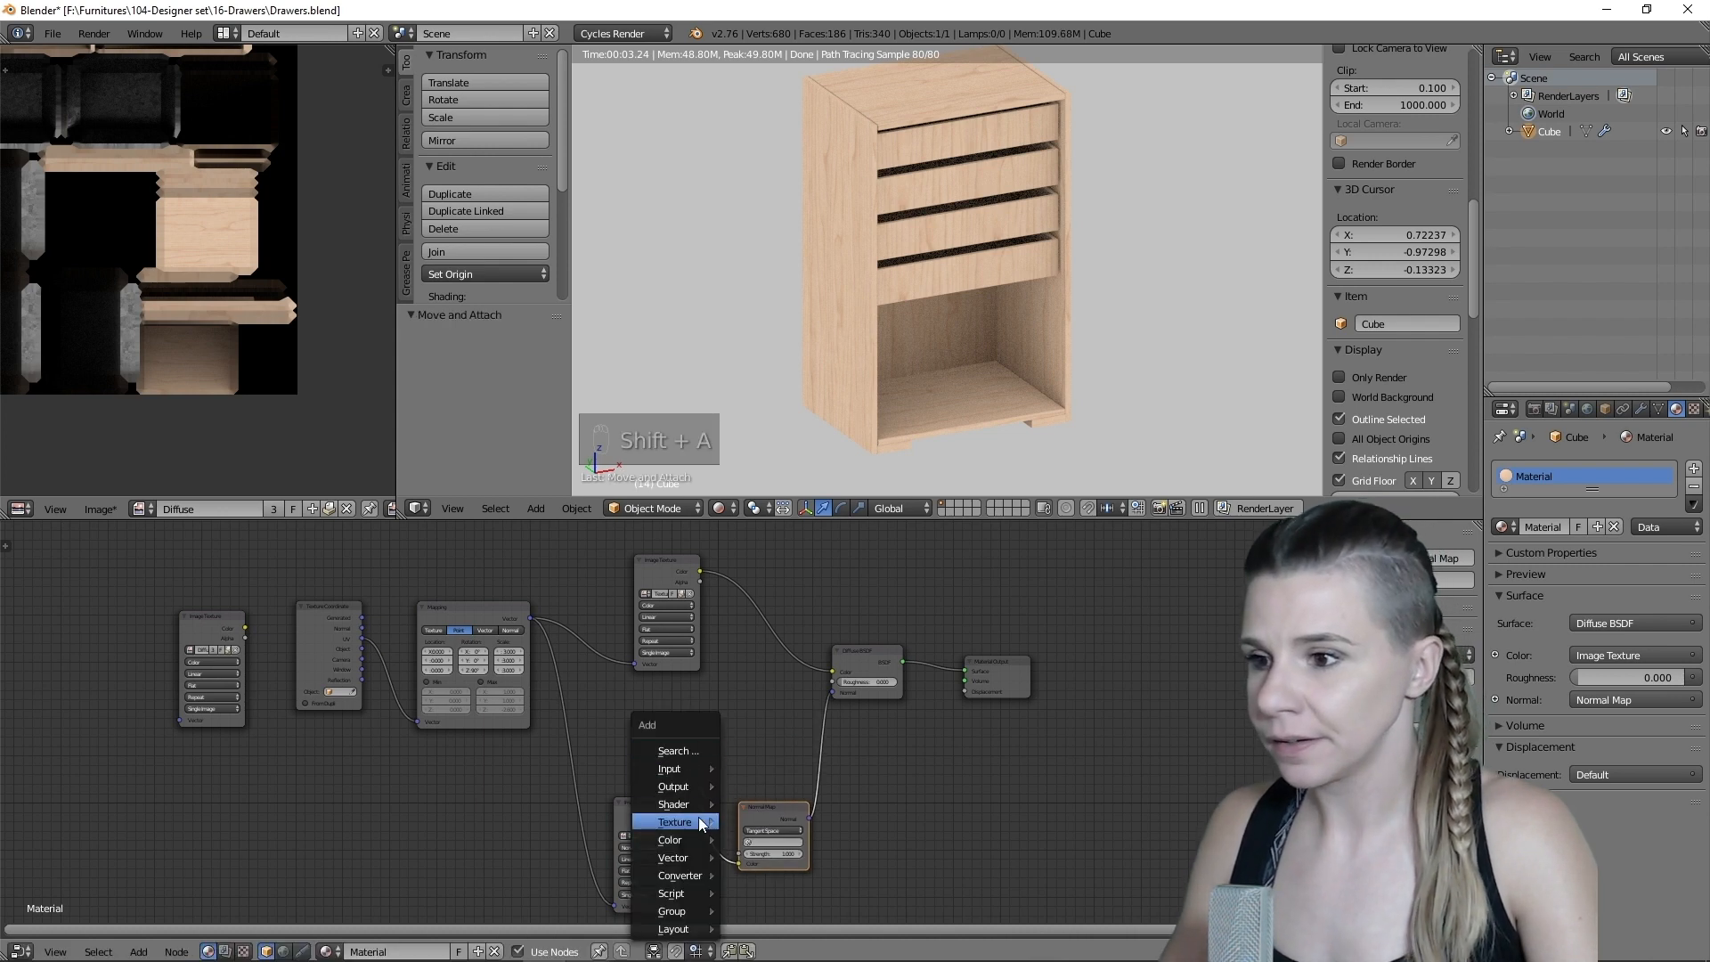
pyautogui.moveTo(690, 822)
pyautogui.click(784, 608)
pyautogui.click(654, 699)
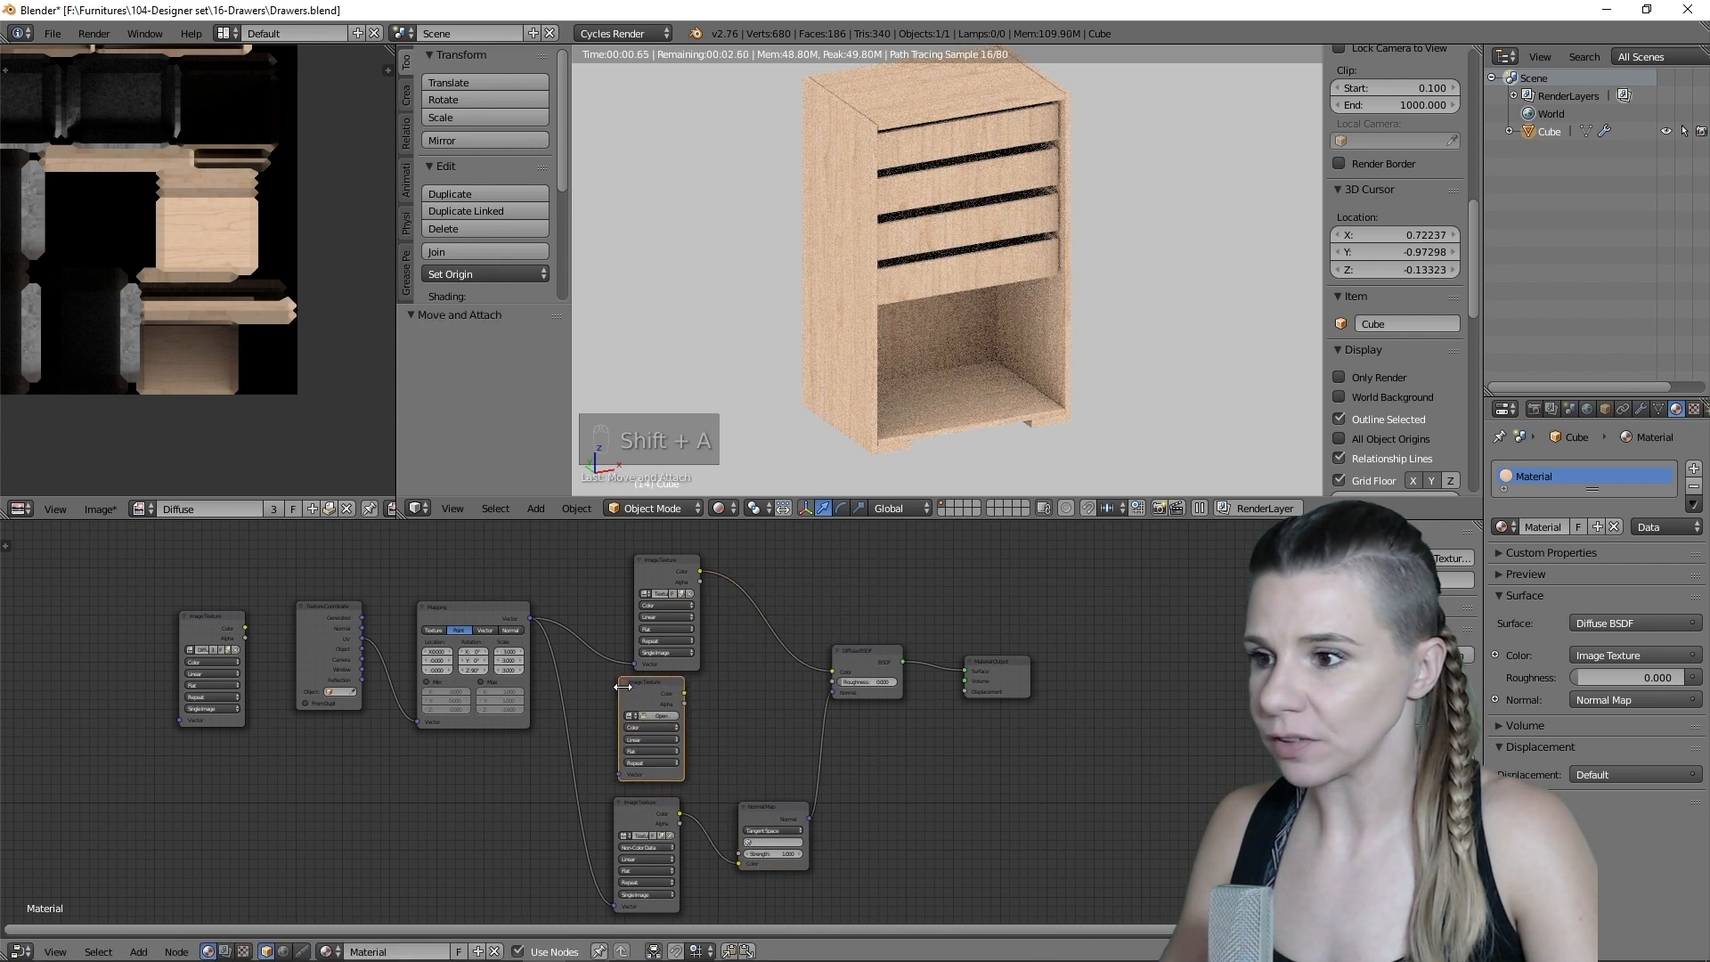
pyautogui.click(666, 718)
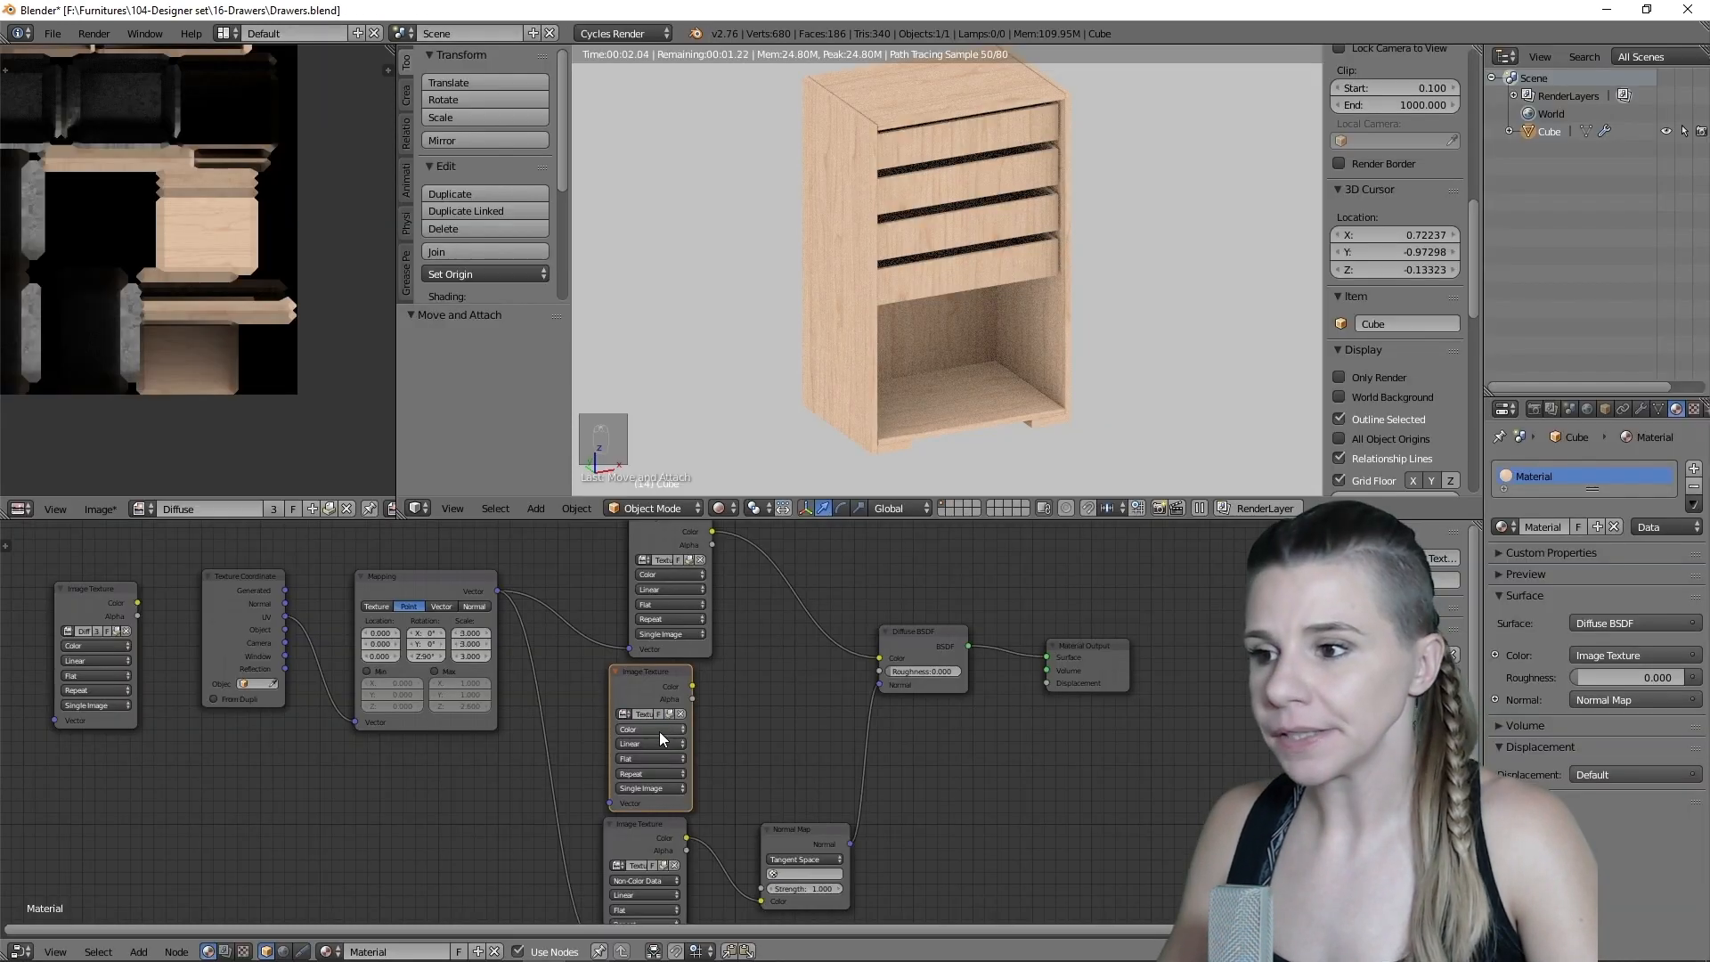
pyautogui.click(659, 729)
pyautogui.click(650, 702)
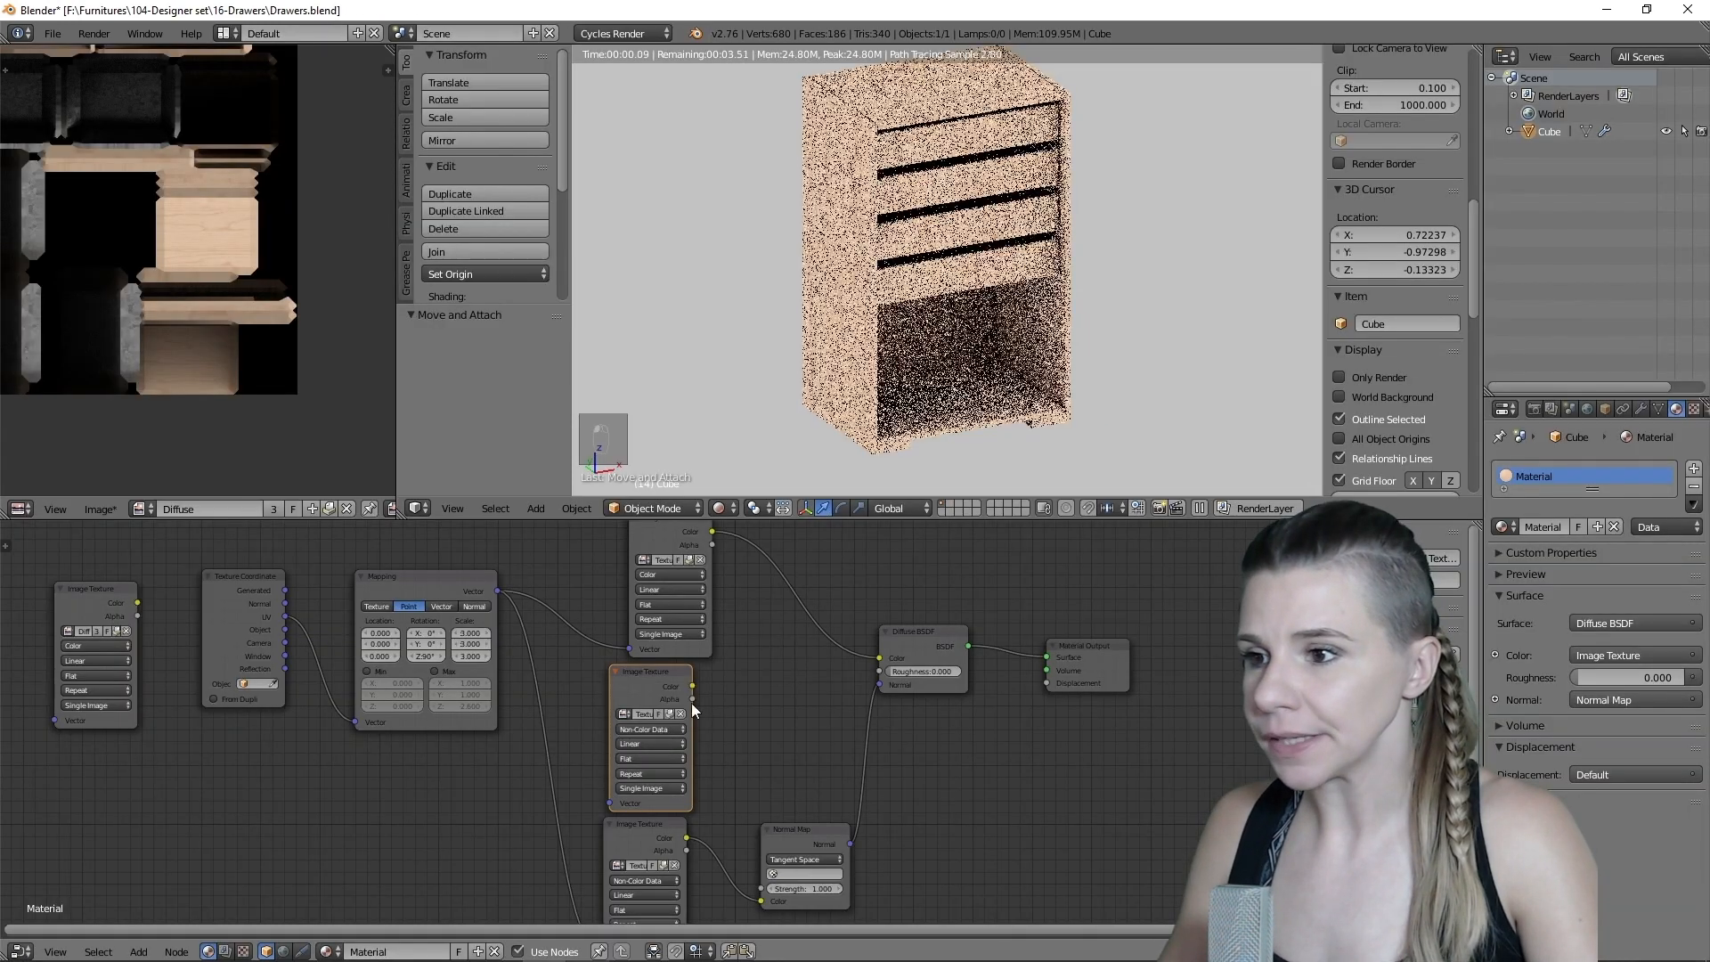
# - Link the third Image Texture's Color to the Diffuse BSDF's Roughness and its Vector input to the Mapping node
pyautogui.moveTo(693, 686); pyautogui.dragTo(880, 670)
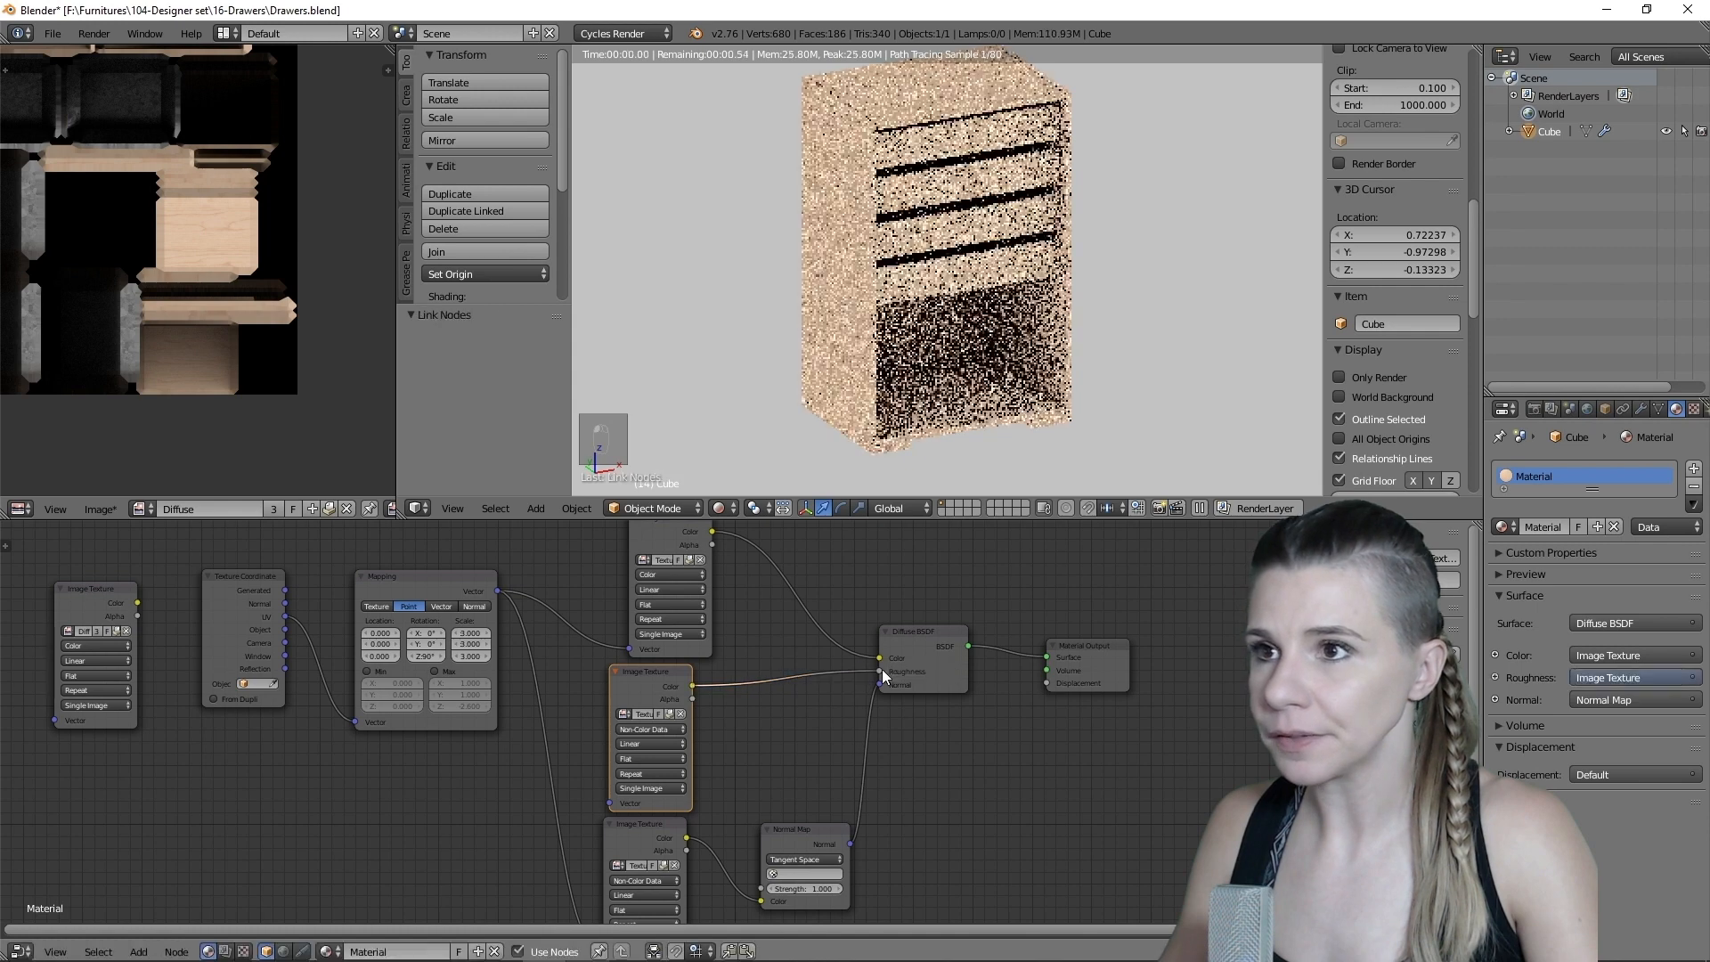
pyautogui.scroll(-1, 642, 722)
pyautogui.moveTo(613, 794); pyautogui.dragTo(516, 614)
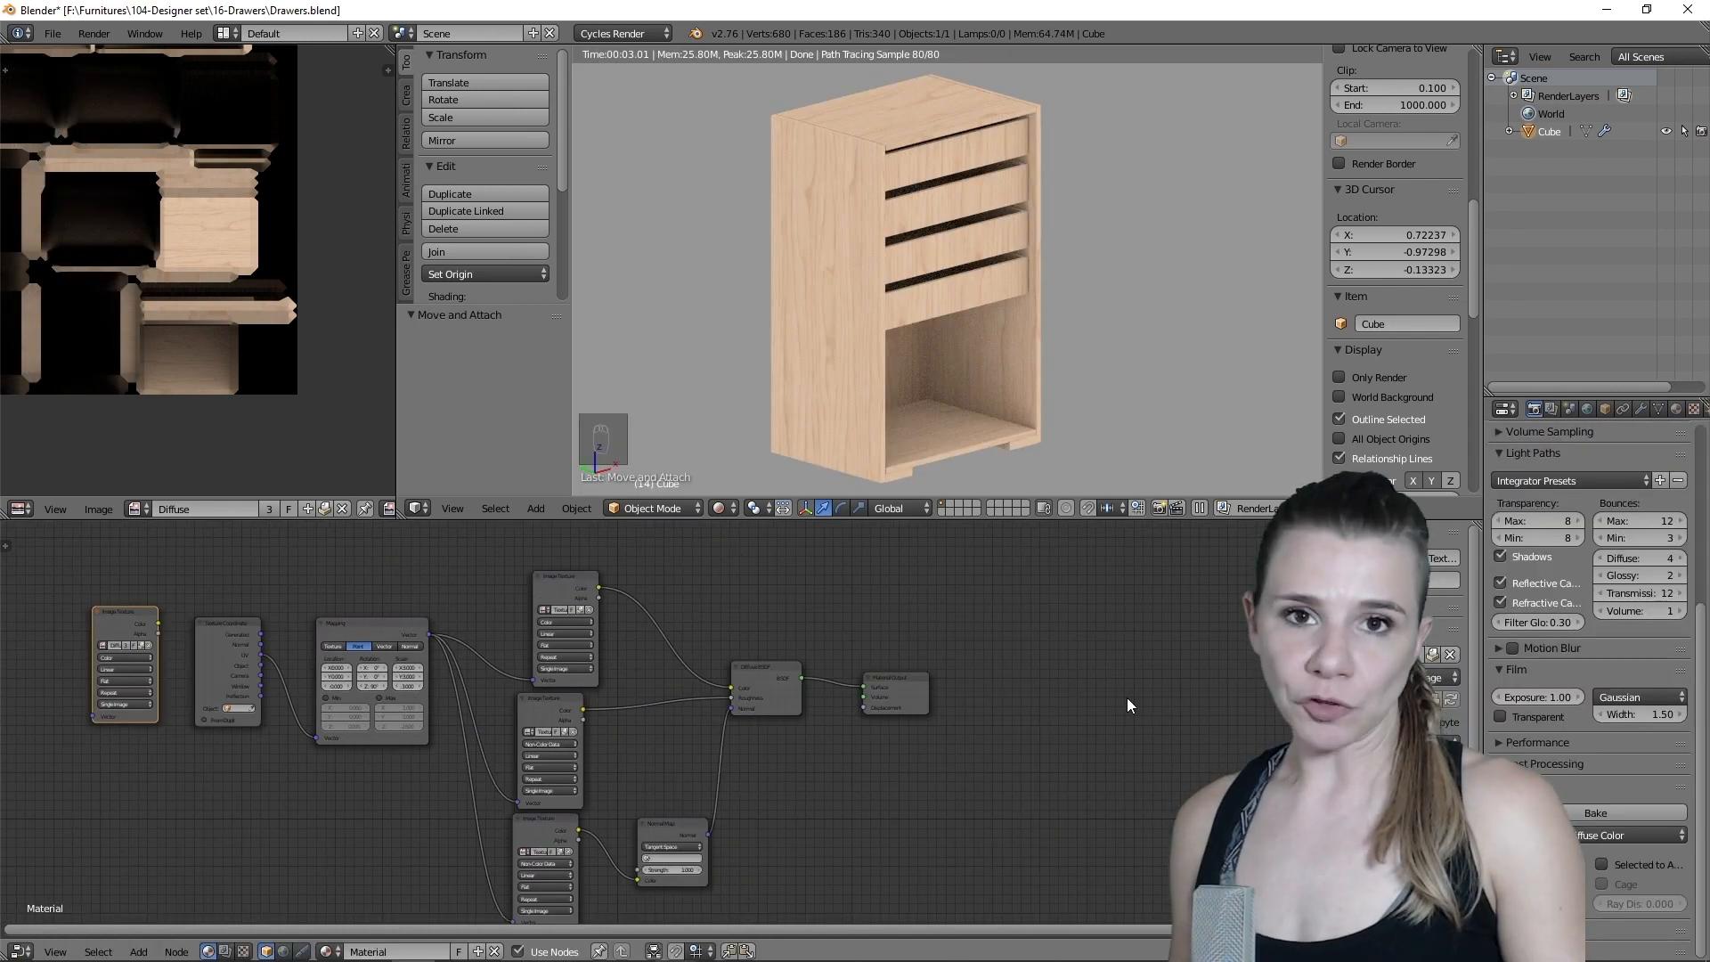
pyautogui.click(1593, 836)
pyautogui.click(1596, 816)
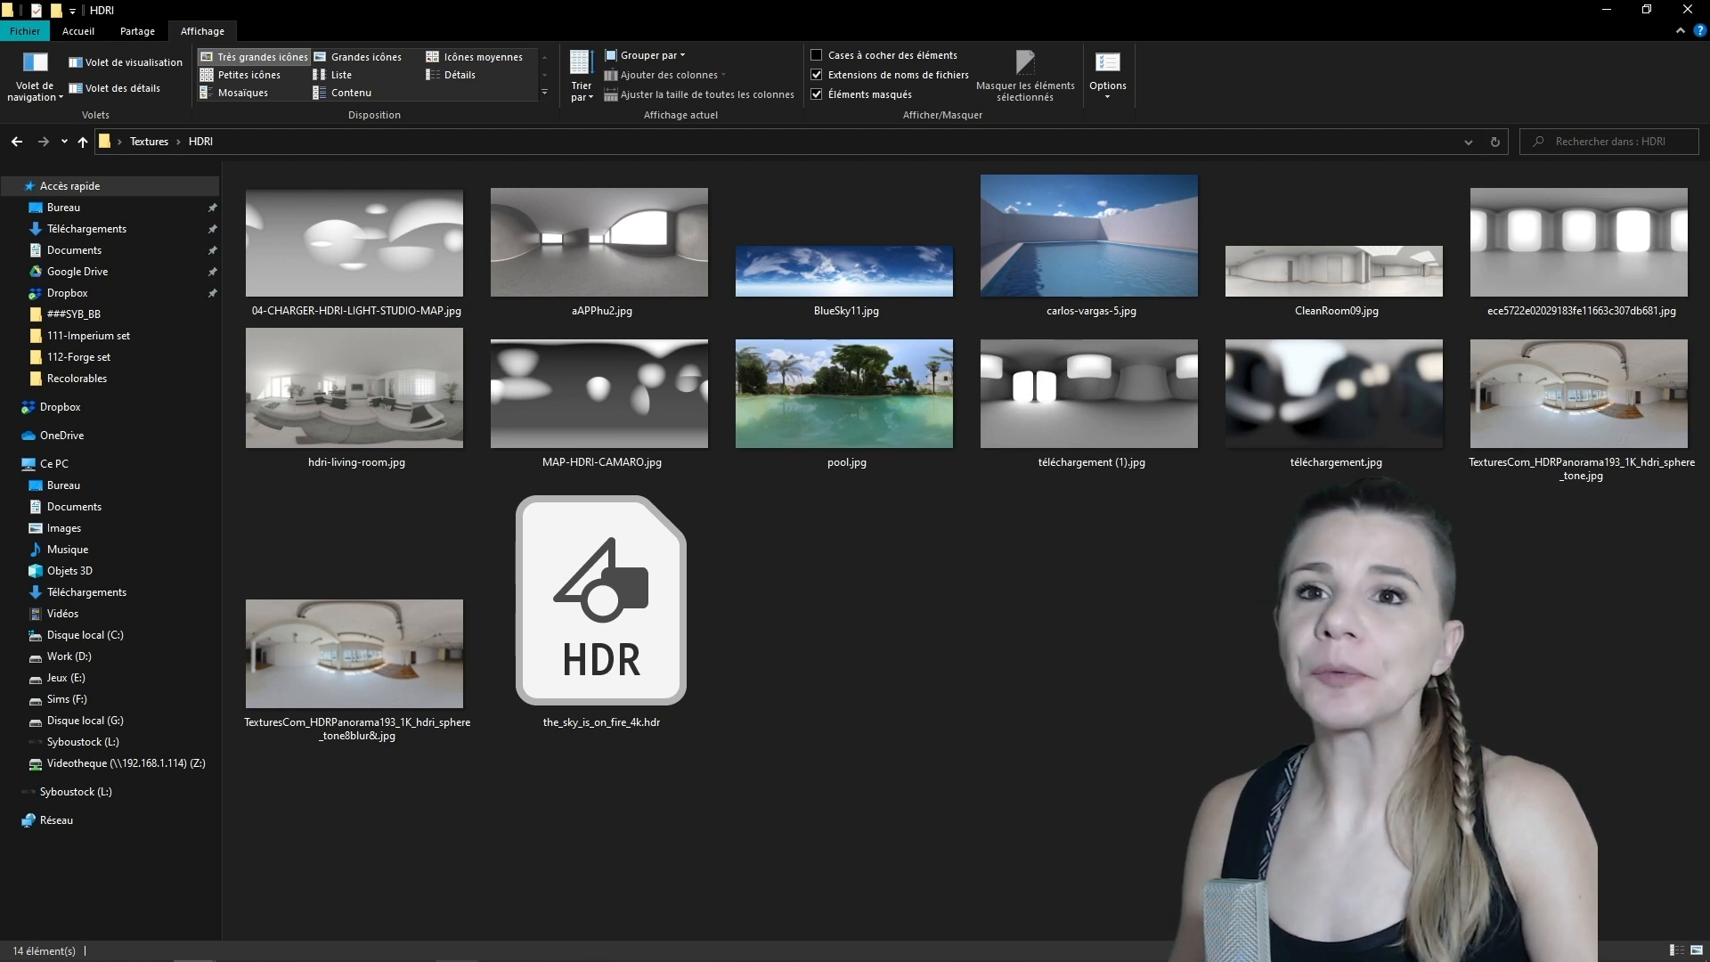
# - View ece5722e02029183fe11663c307db681.jpg in the HDRI texture folder and open the HDRIs page on the HDRI Haven website
pyautogui.click(1575, 230)
pyautogui.doubleClick(1576, 230)
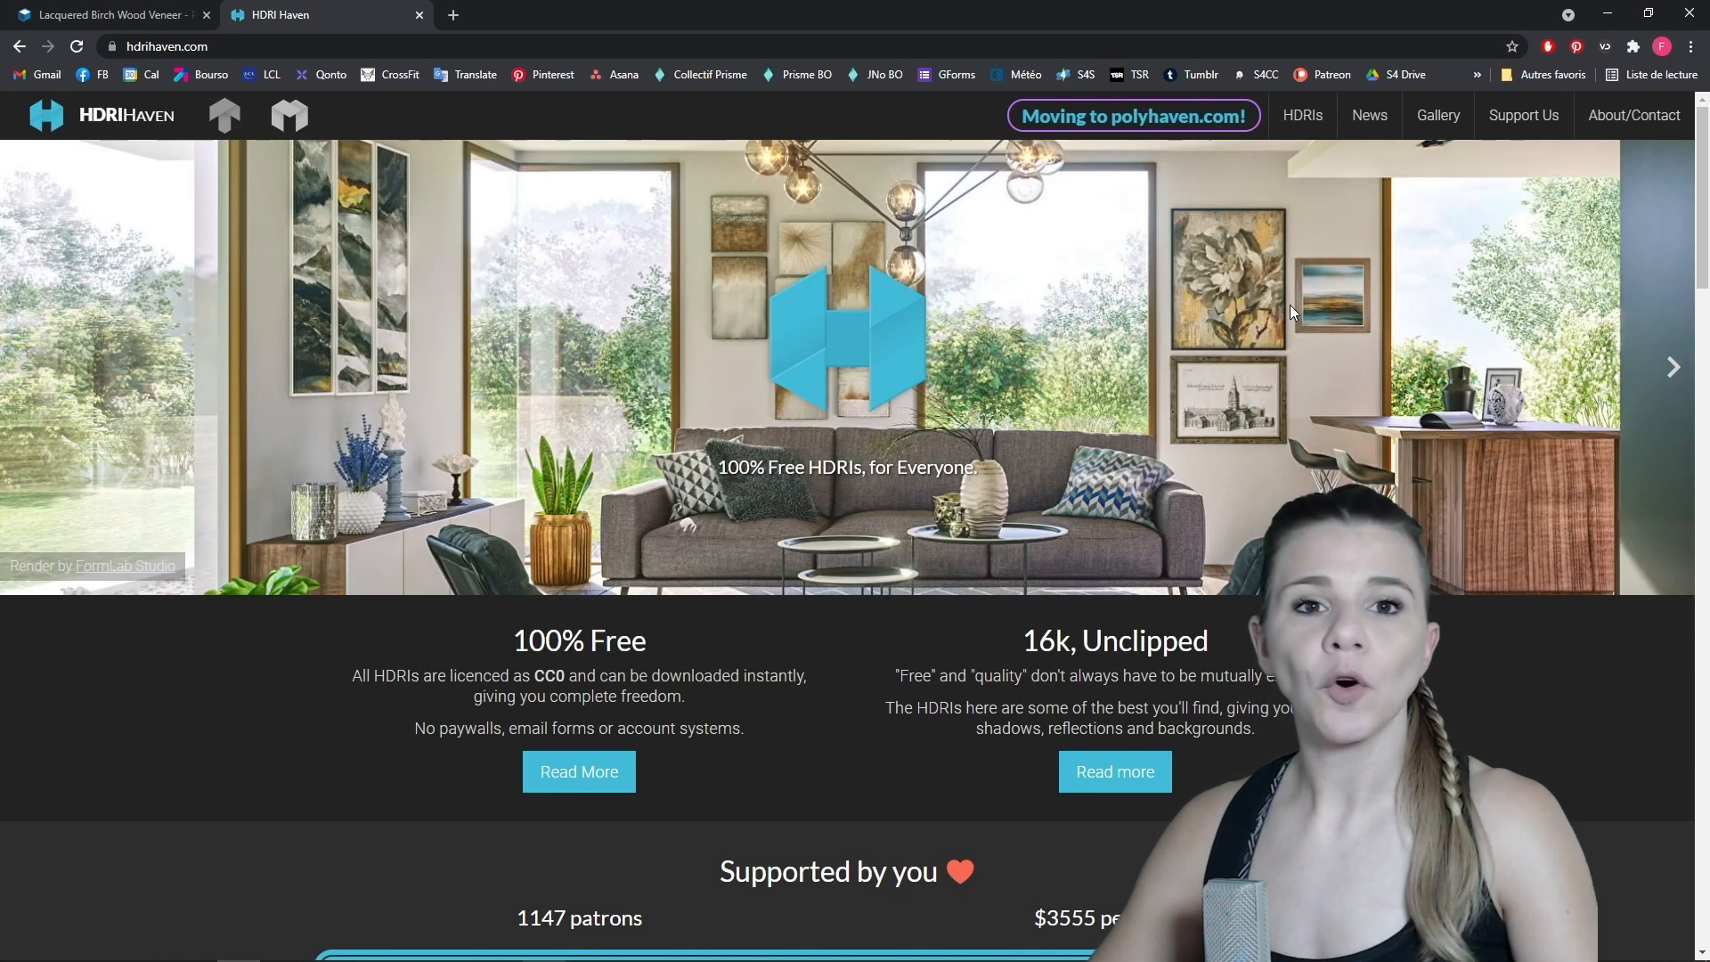
pyautogui.click(1298, 121)
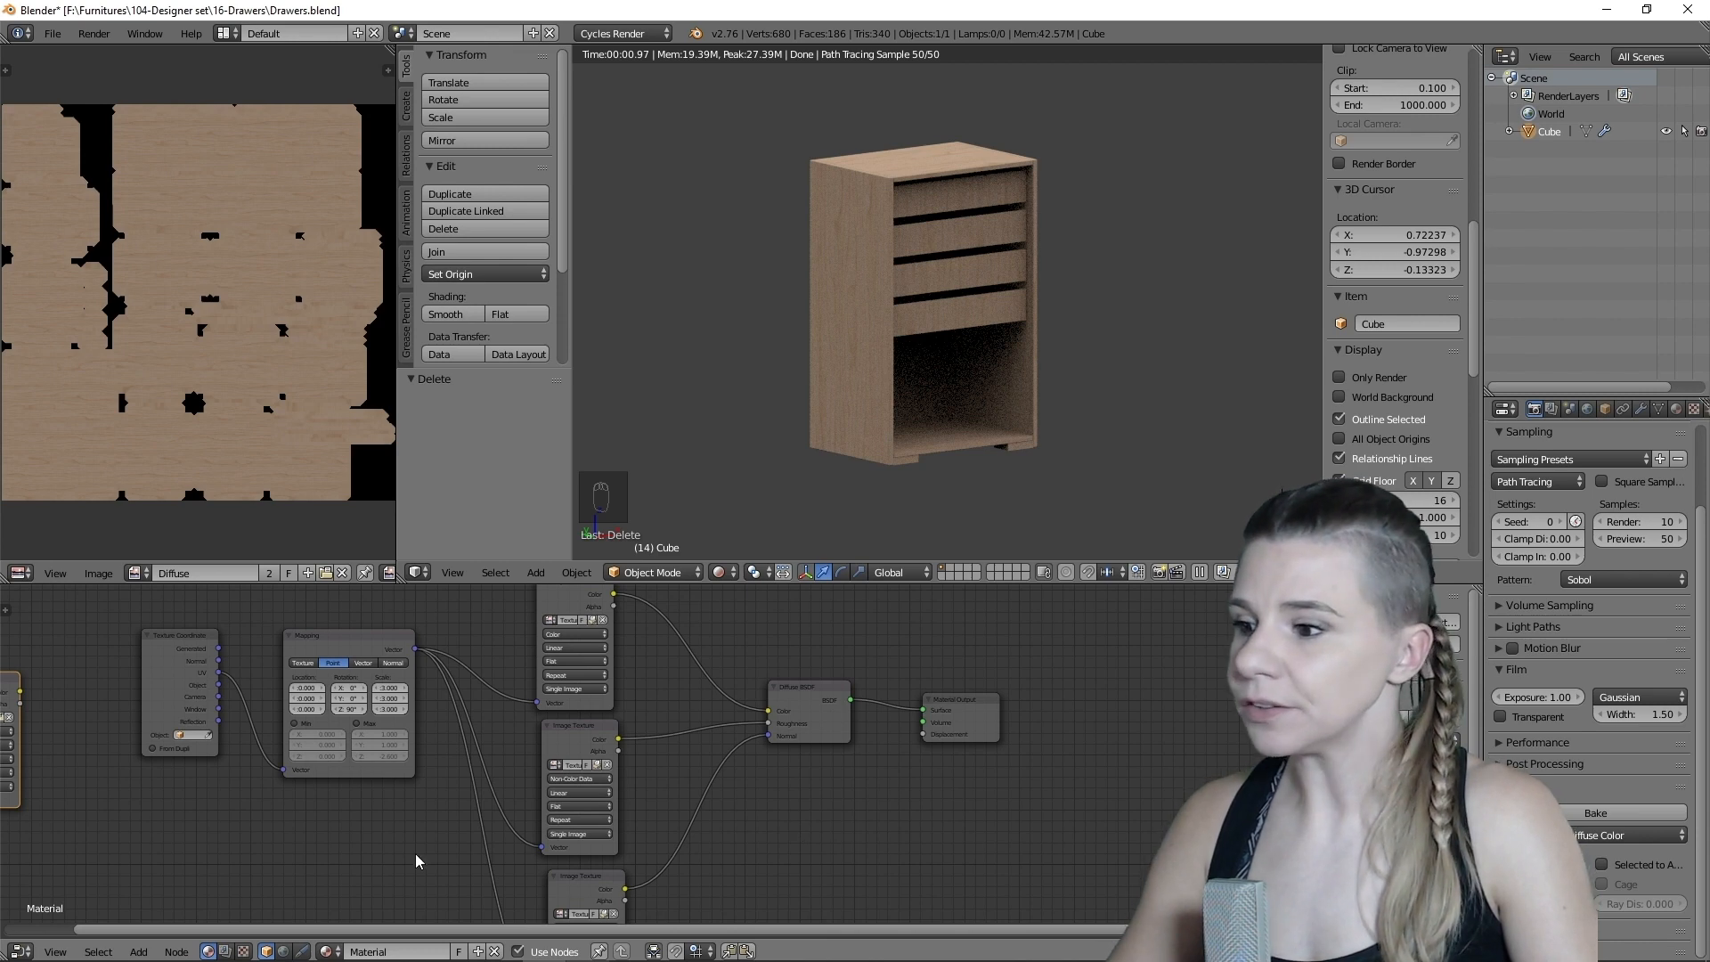
# - In Blender, switch the node editor to the World nodes and rearrange the Background and World Output nodes
pyautogui.click(284, 952)
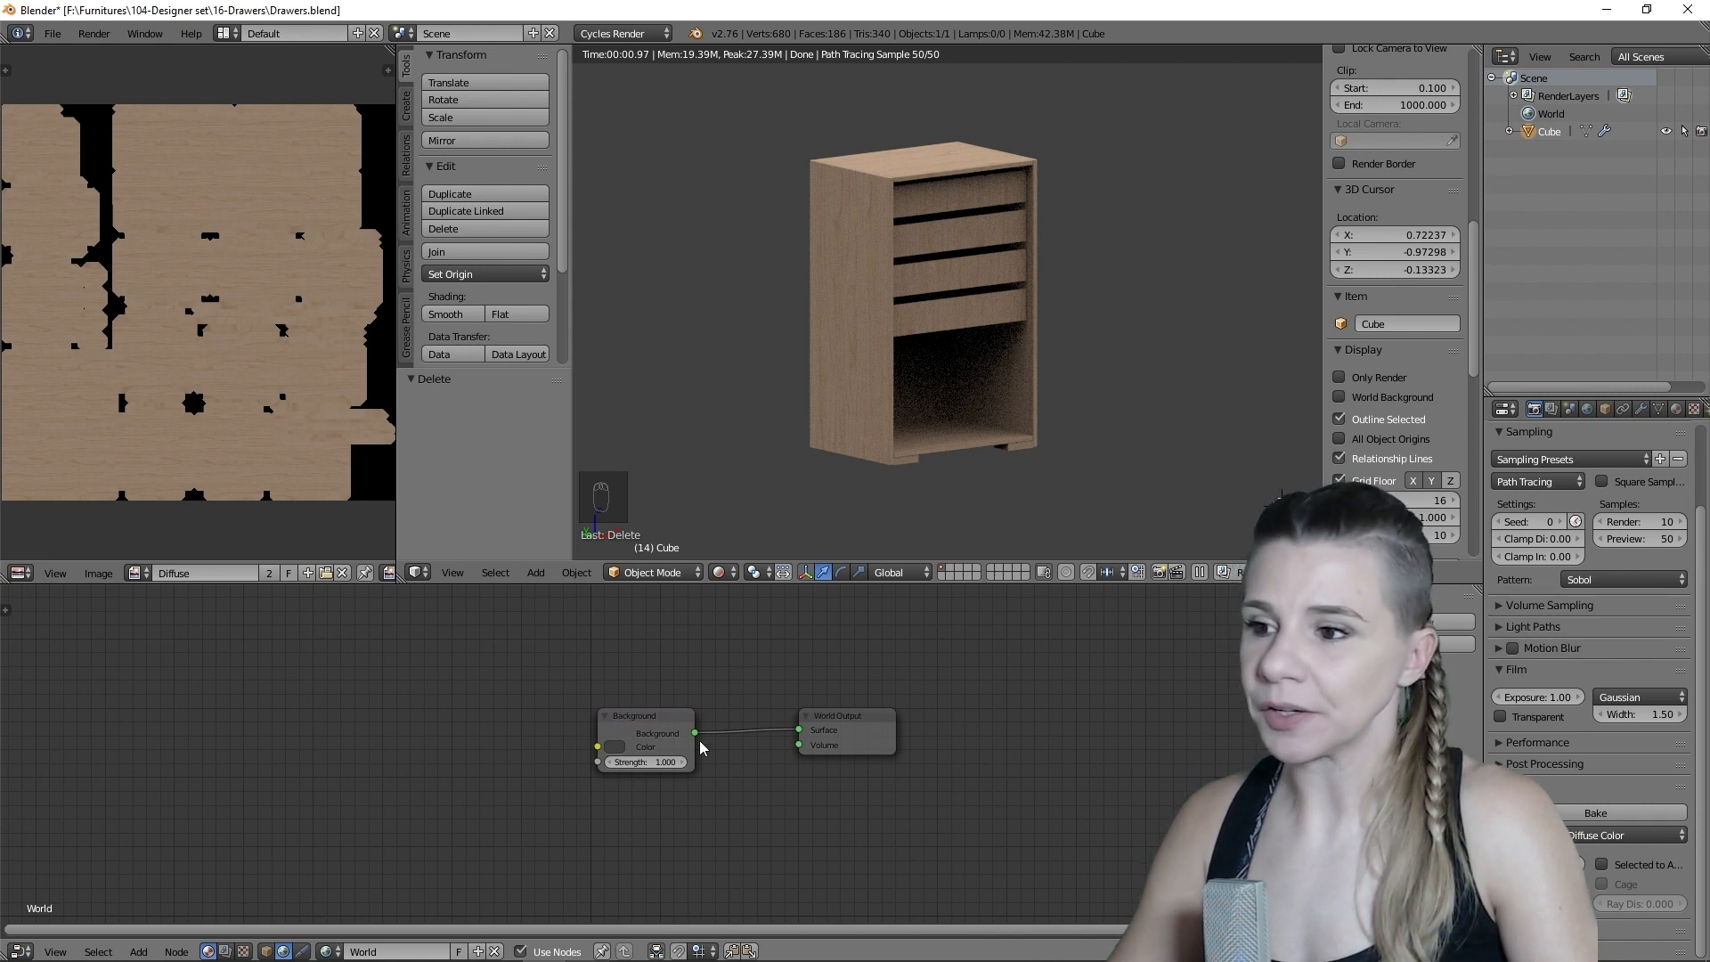
pyautogui.moveTo(852, 734); pyautogui.dragTo(841, 748)
pyautogui.scroll(-3, 1073, 346)
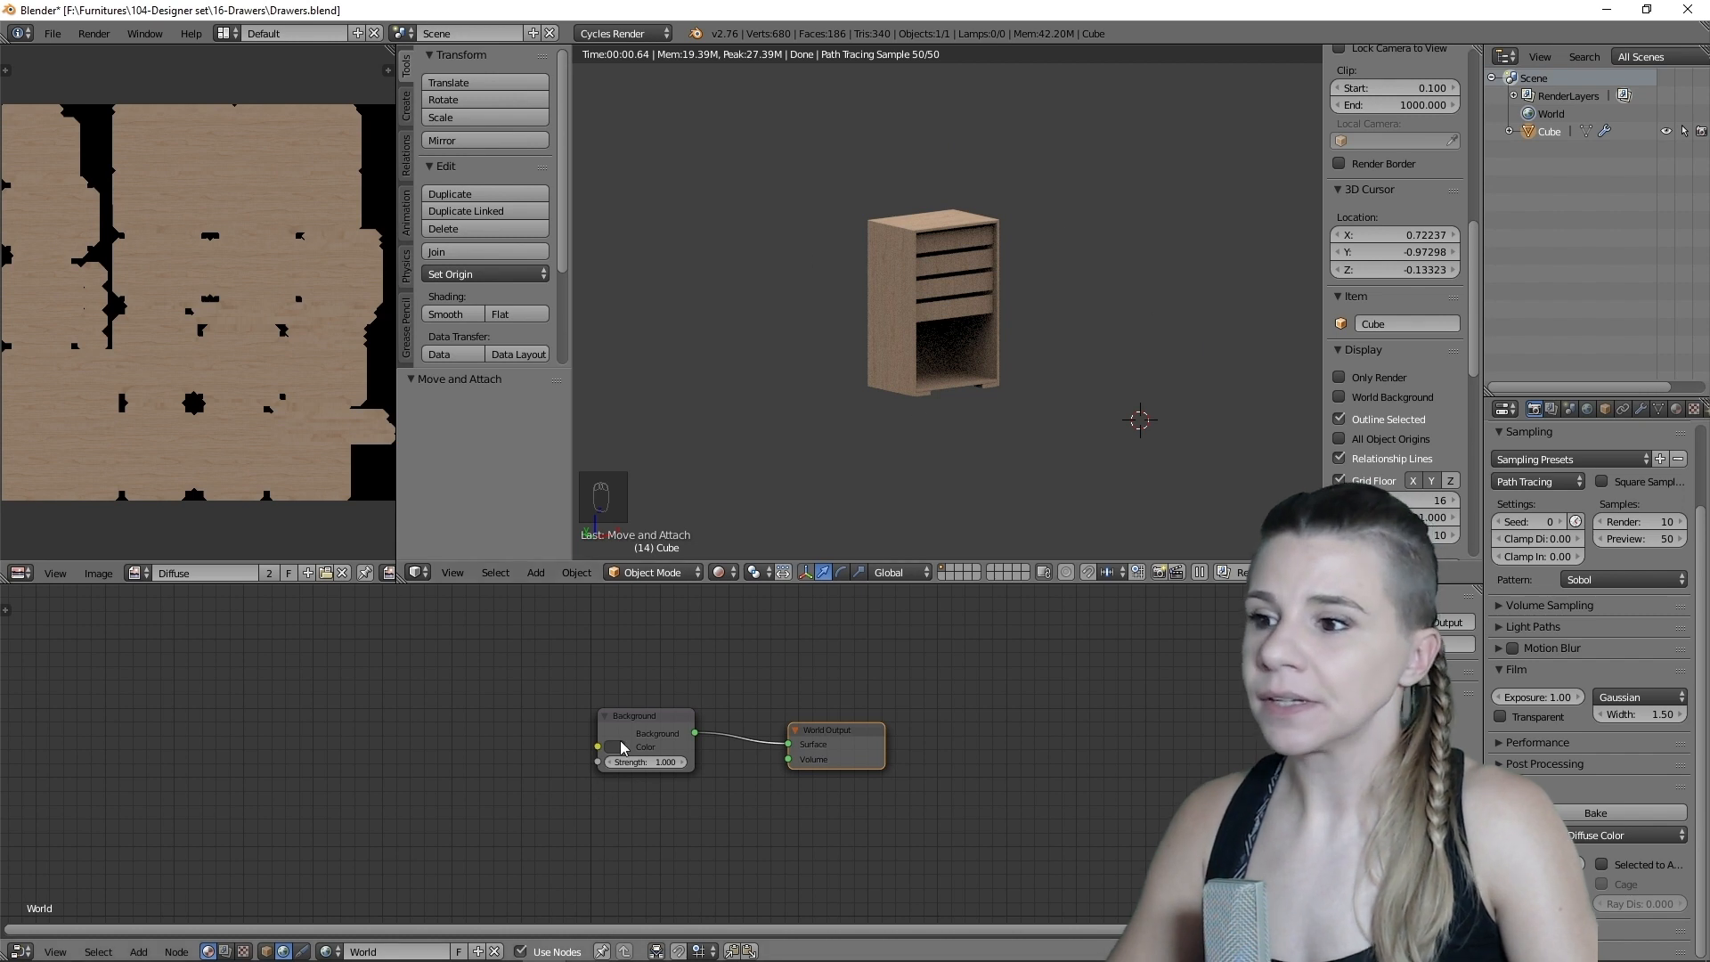
pyautogui.moveTo(628, 725); pyautogui.dragTo(639, 751)
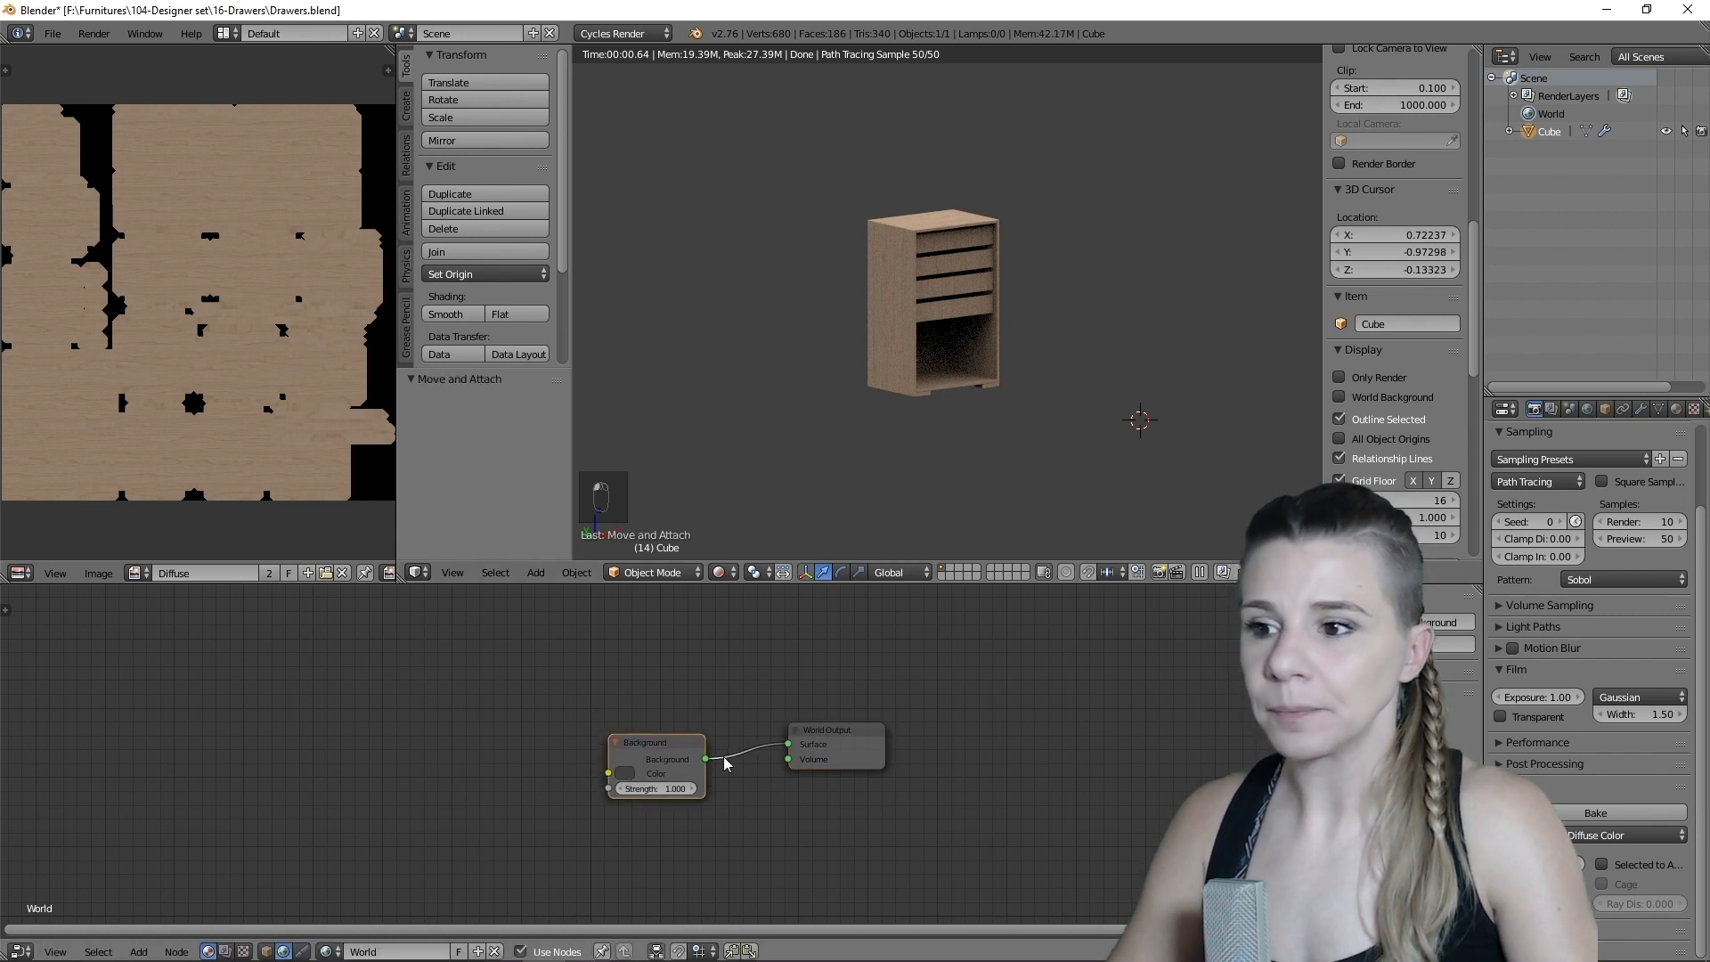
pyautogui.click(641, 745)
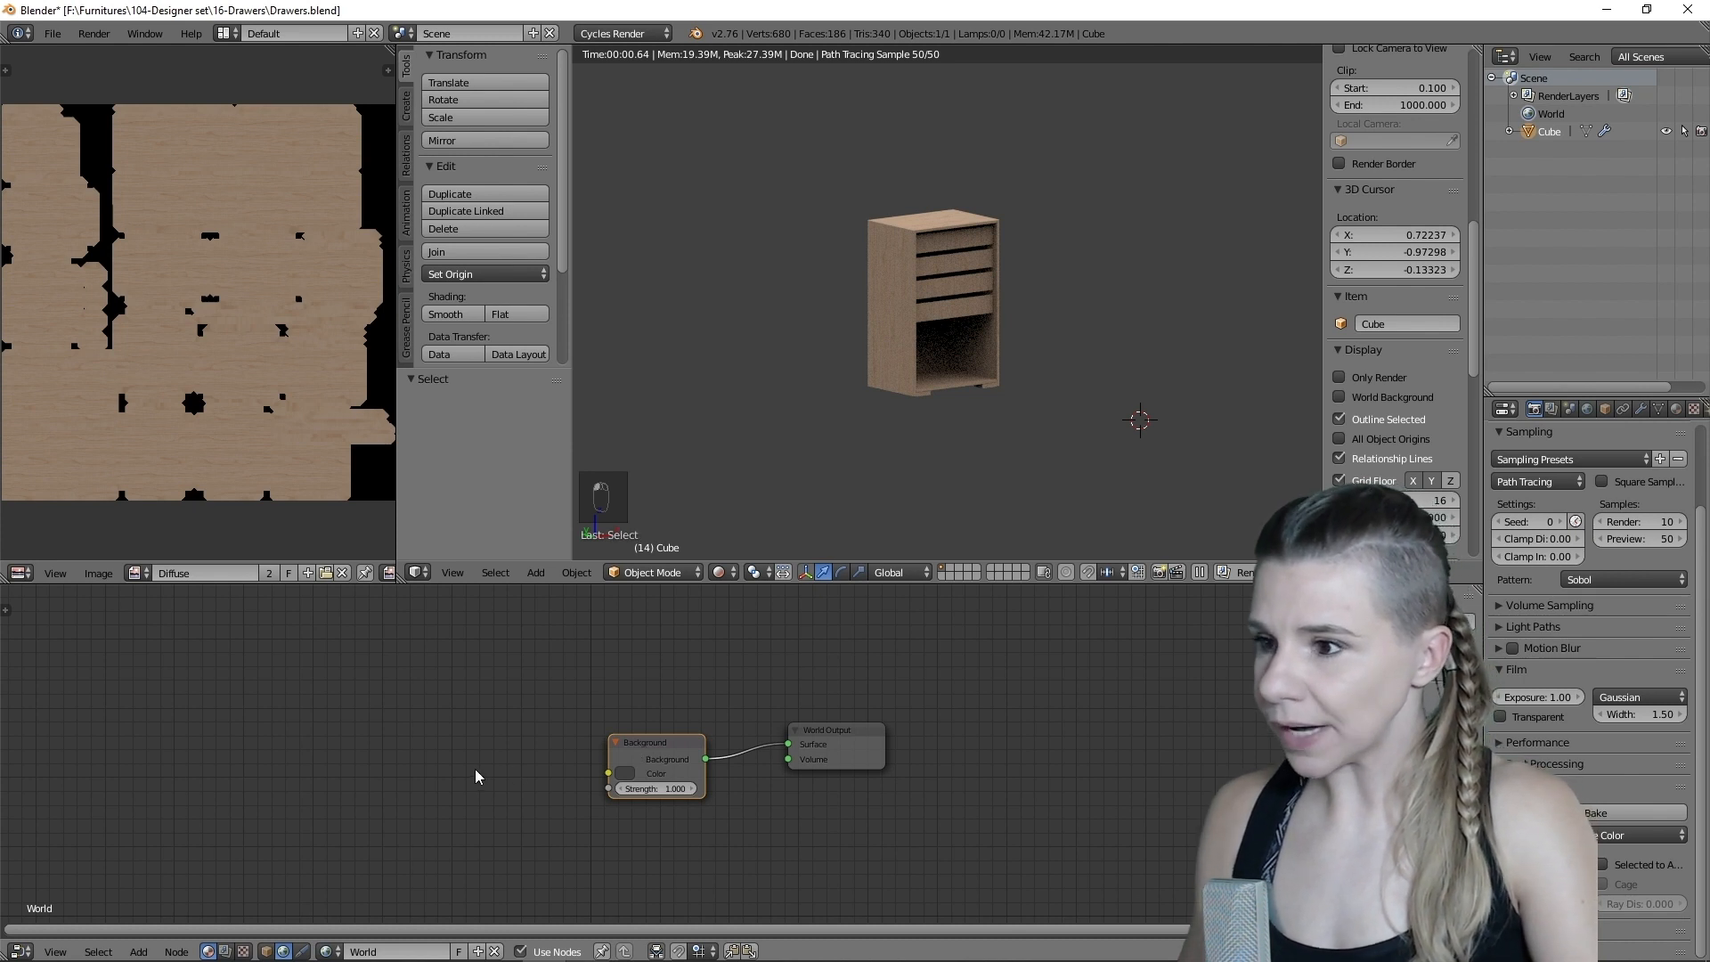
# - Add an Environment Texture node before the Background node and link its Color output to the Background's Color input
pyautogui.hotkey('shift', 'a')
pyautogui.moveTo(478, 773)
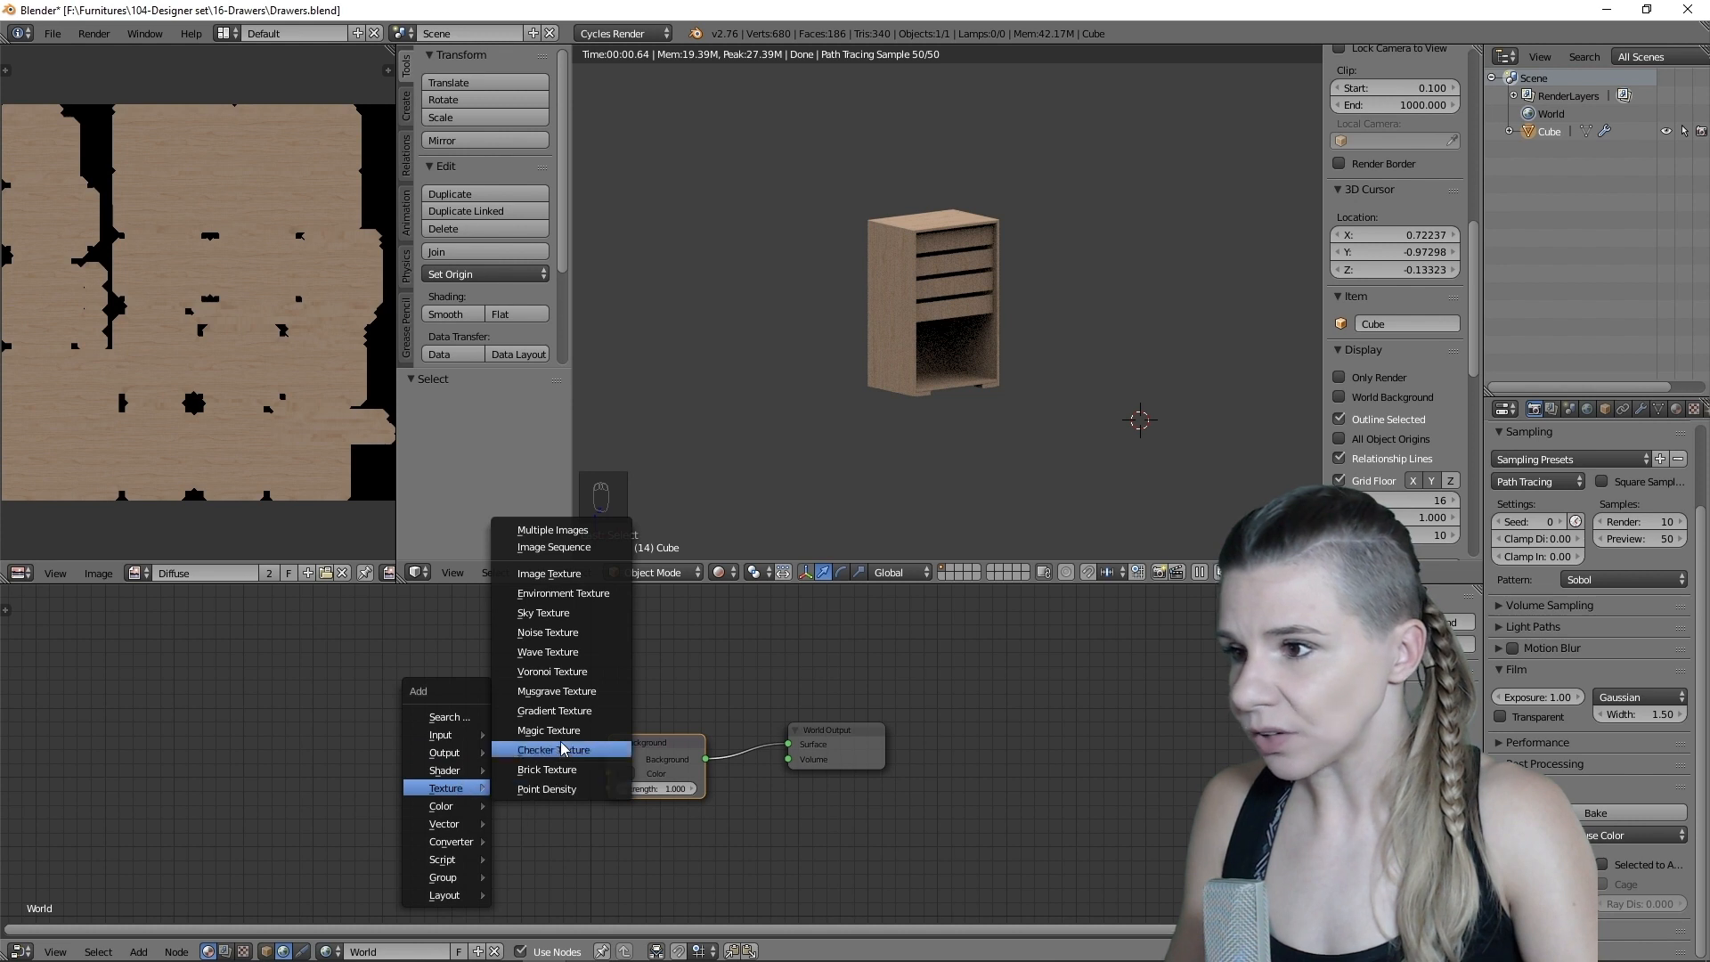
pyautogui.click(563, 590)
pyautogui.click(512, 751)
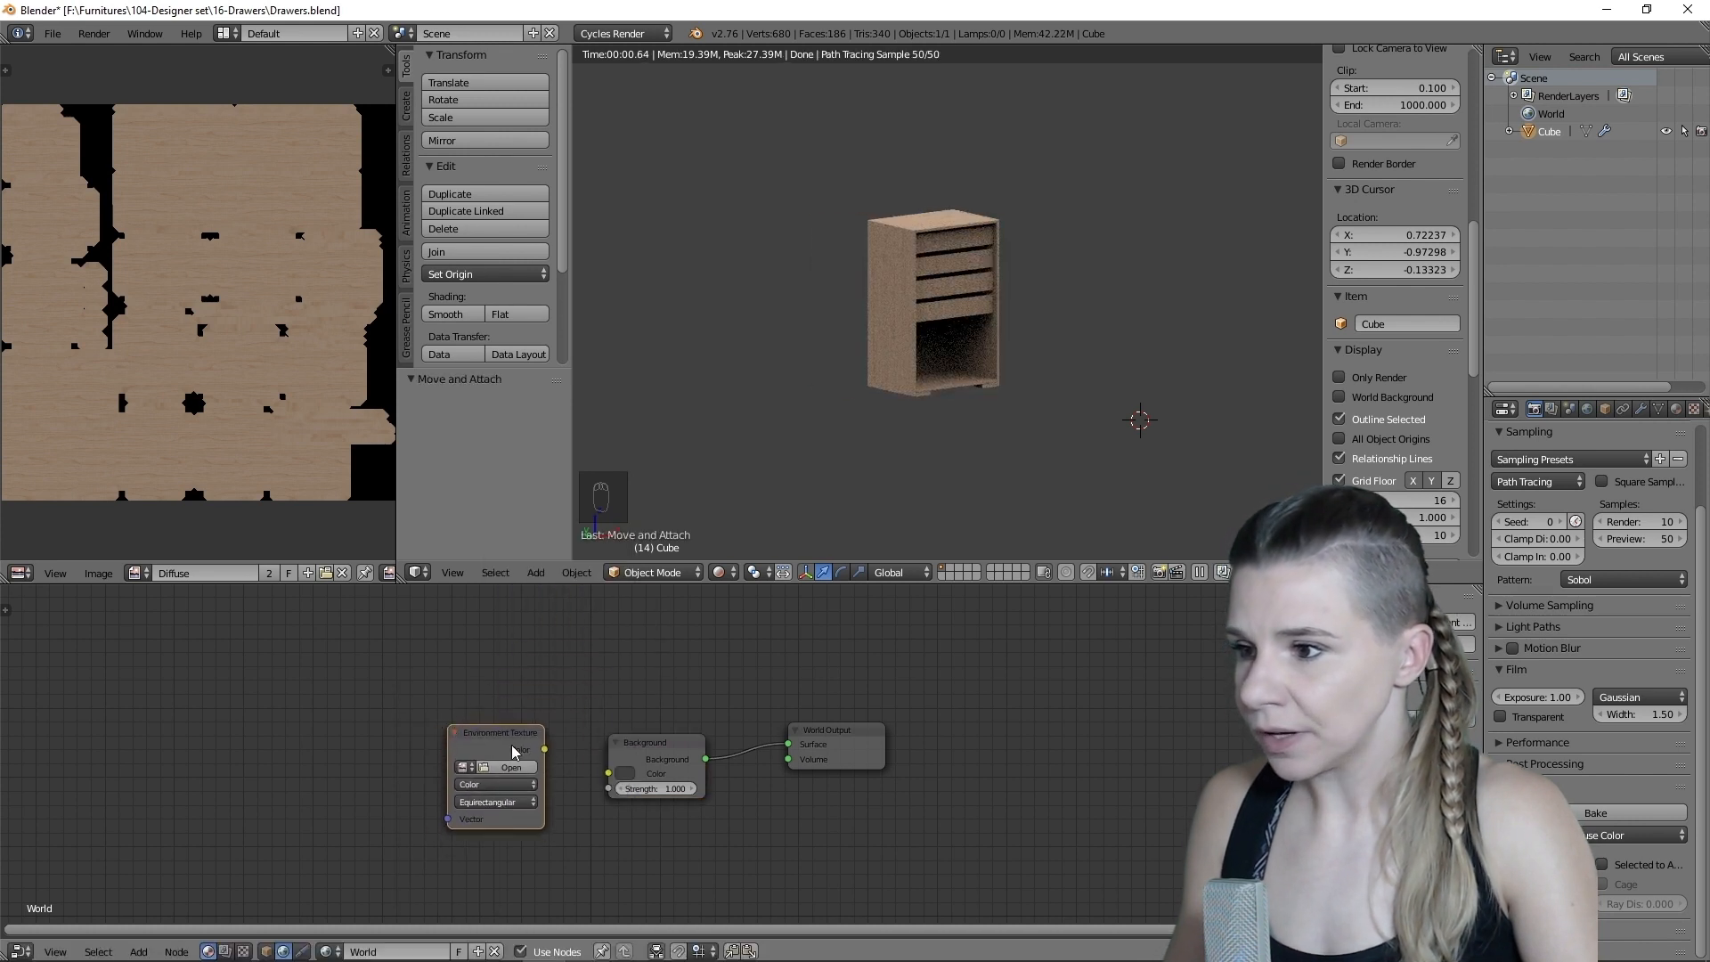
pyautogui.moveTo(545, 751); pyautogui.dragTo(609, 773)
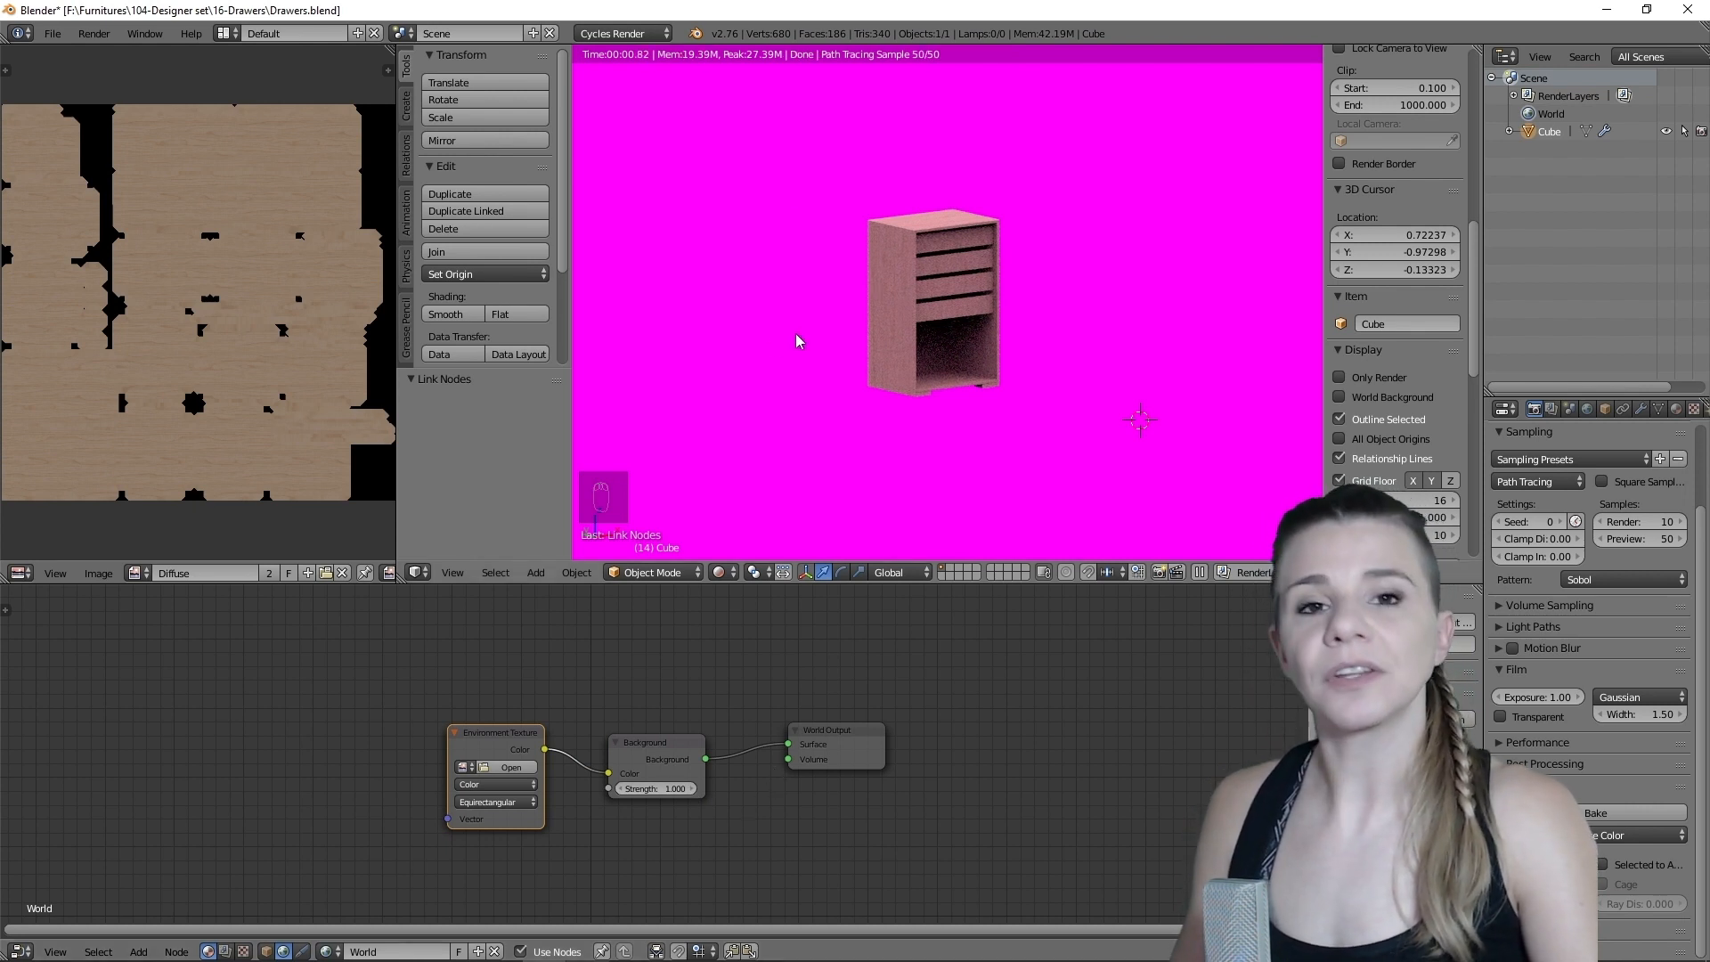
# - Load ece5722e02029183fe11663c307db681.jpg from the HDRI texture folder into the Environment Texture node
pyautogui.click(511, 768)
pyautogui.click(66, 452)
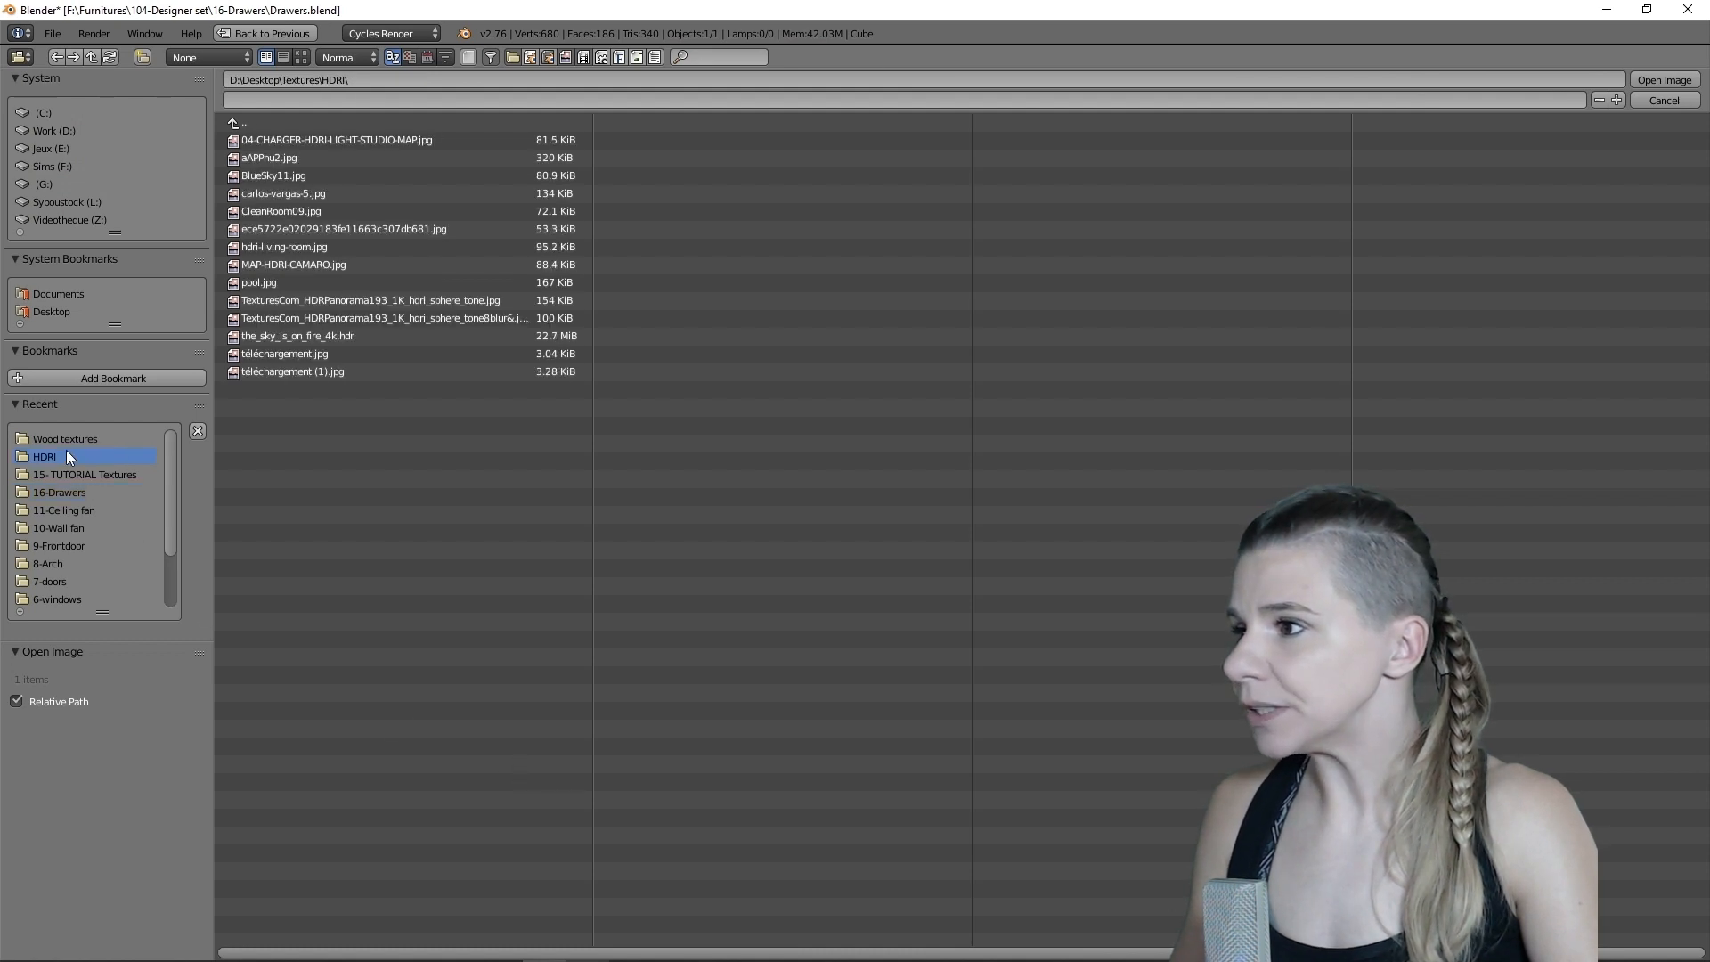
pyautogui.click(301, 58)
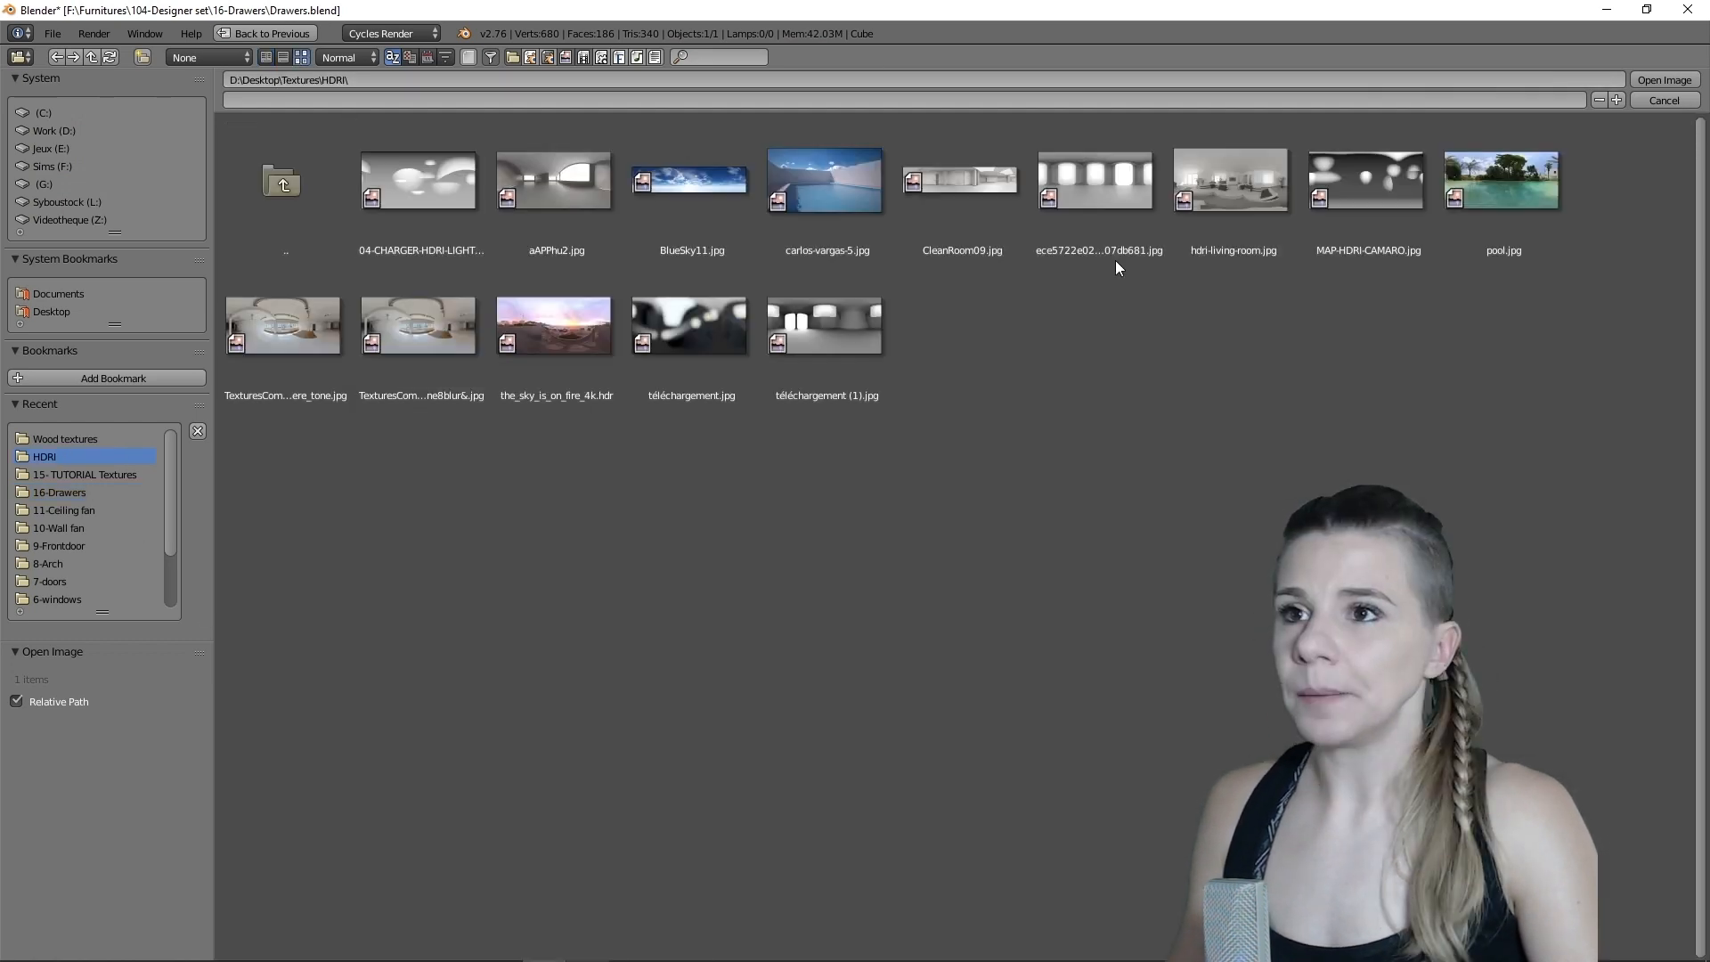
pyautogui.doubleClick(1098, 183)
# - Test the world Background node's Strength at 2, then raise it to 5, checking the rendered cabinet from several angles
pyautogui.scroll(3, 906, 307)
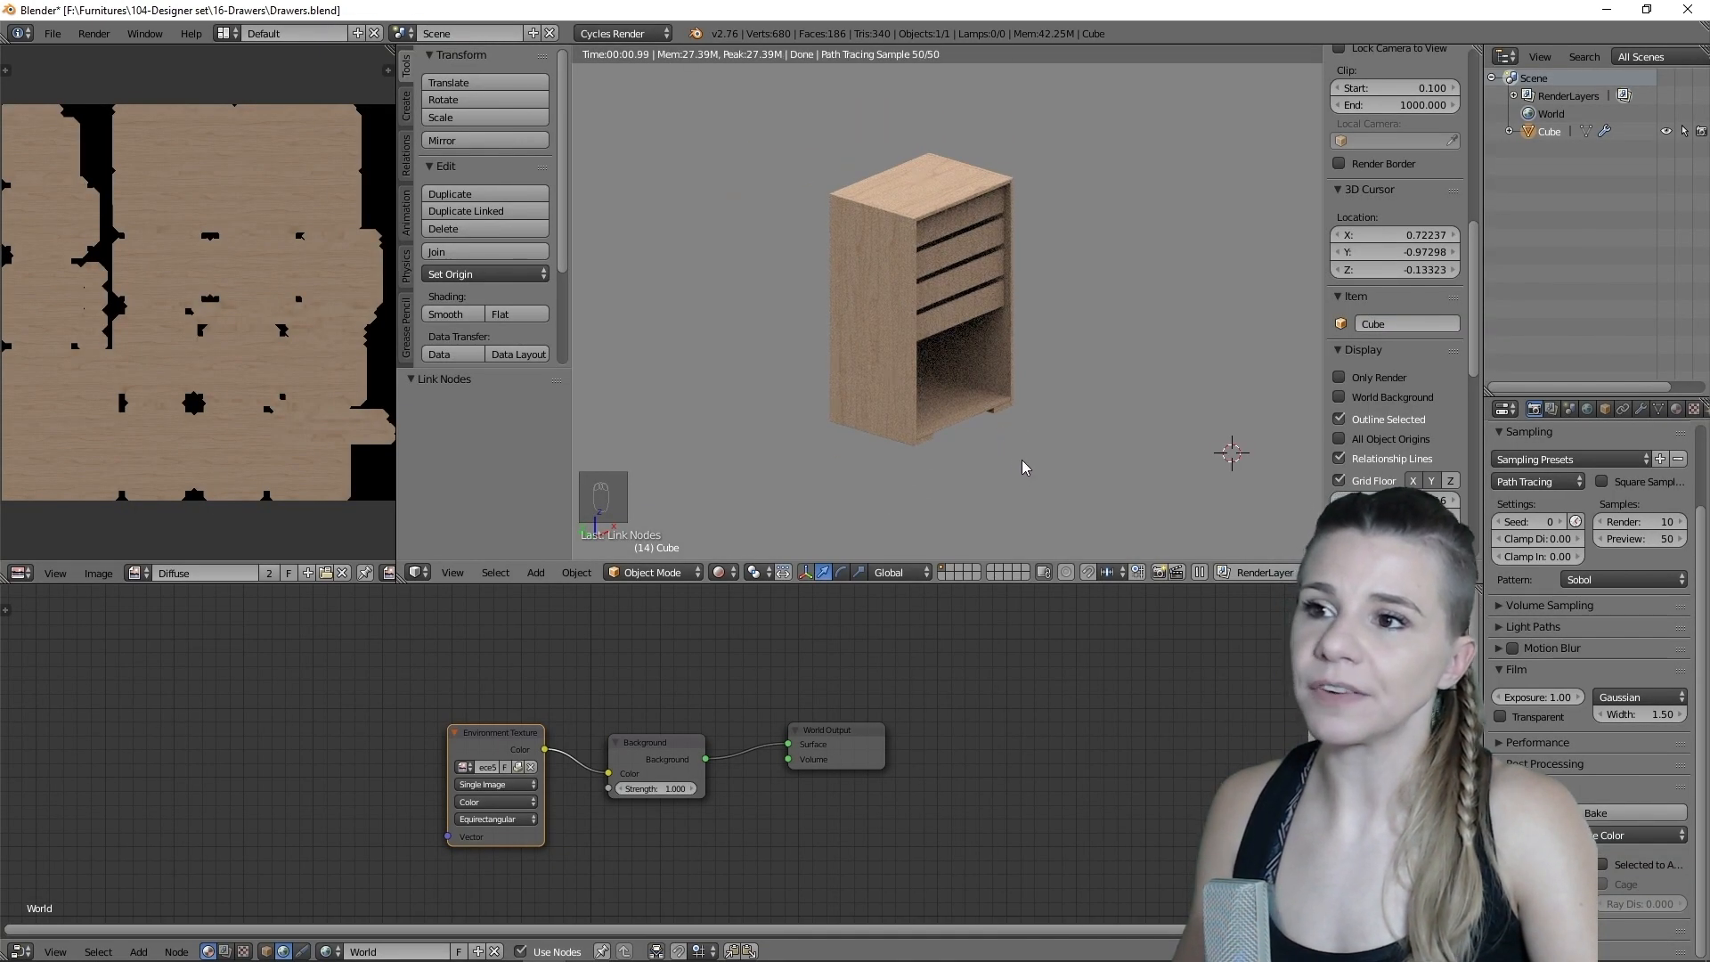
pyautogui.press('KP_1')
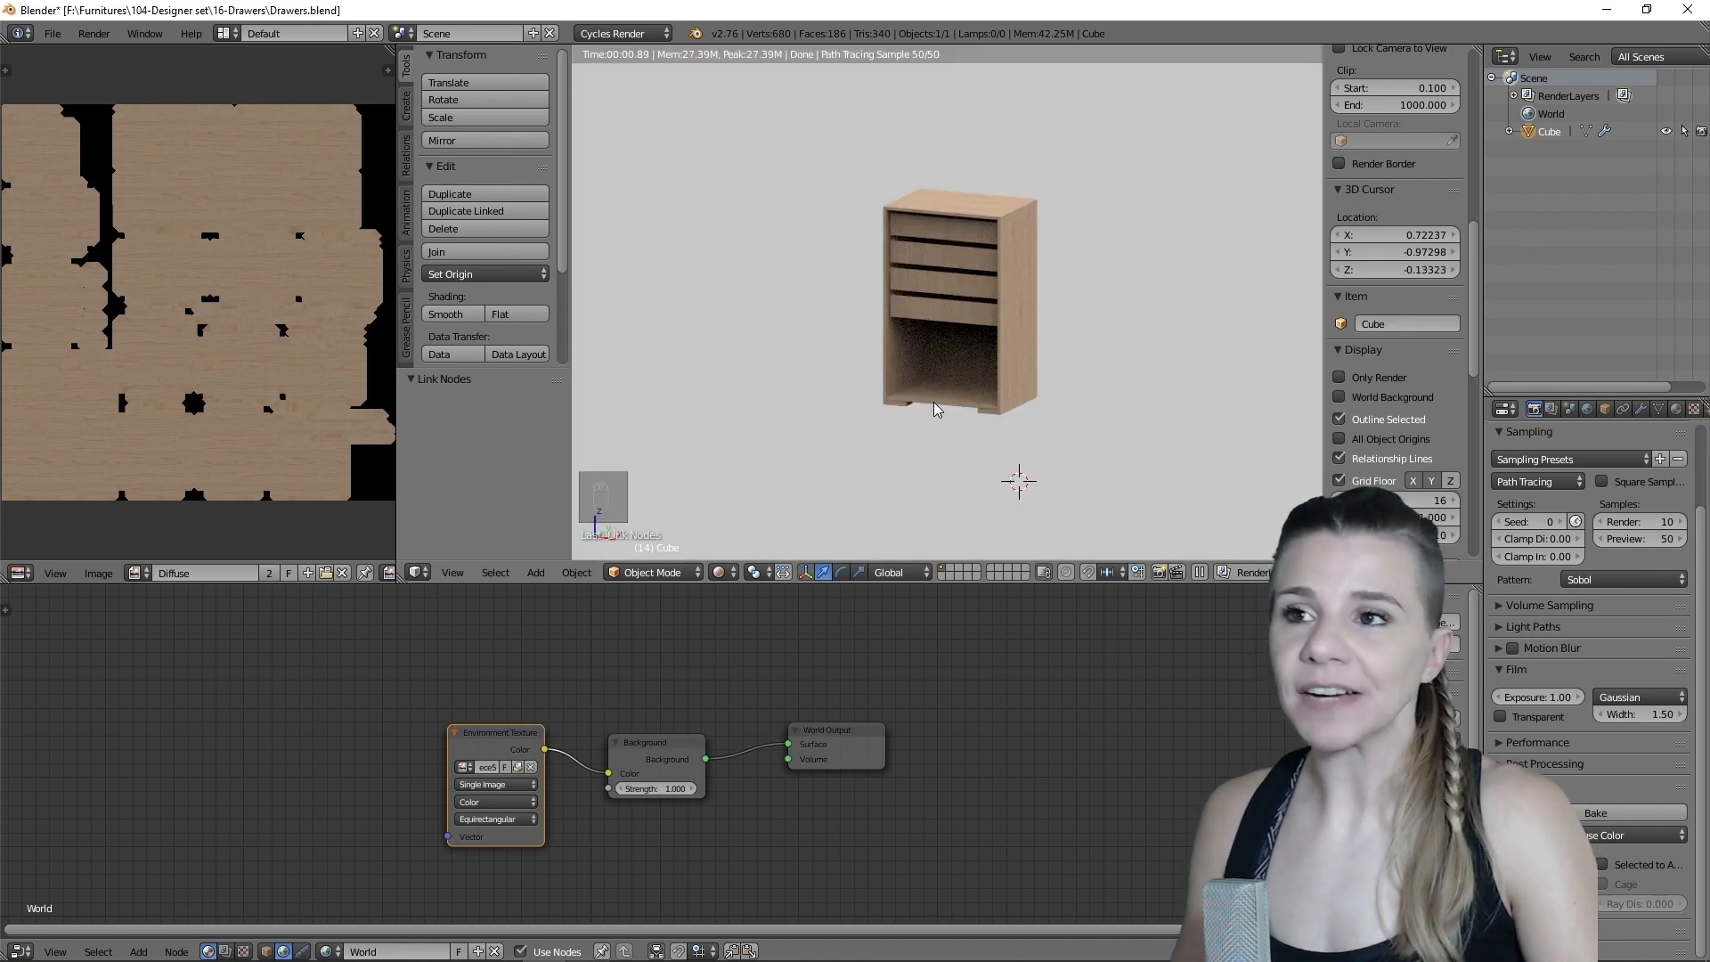
pyautogui.moveTo(937, 402); pyautogui.dragTo(1042, 421, button='middle')
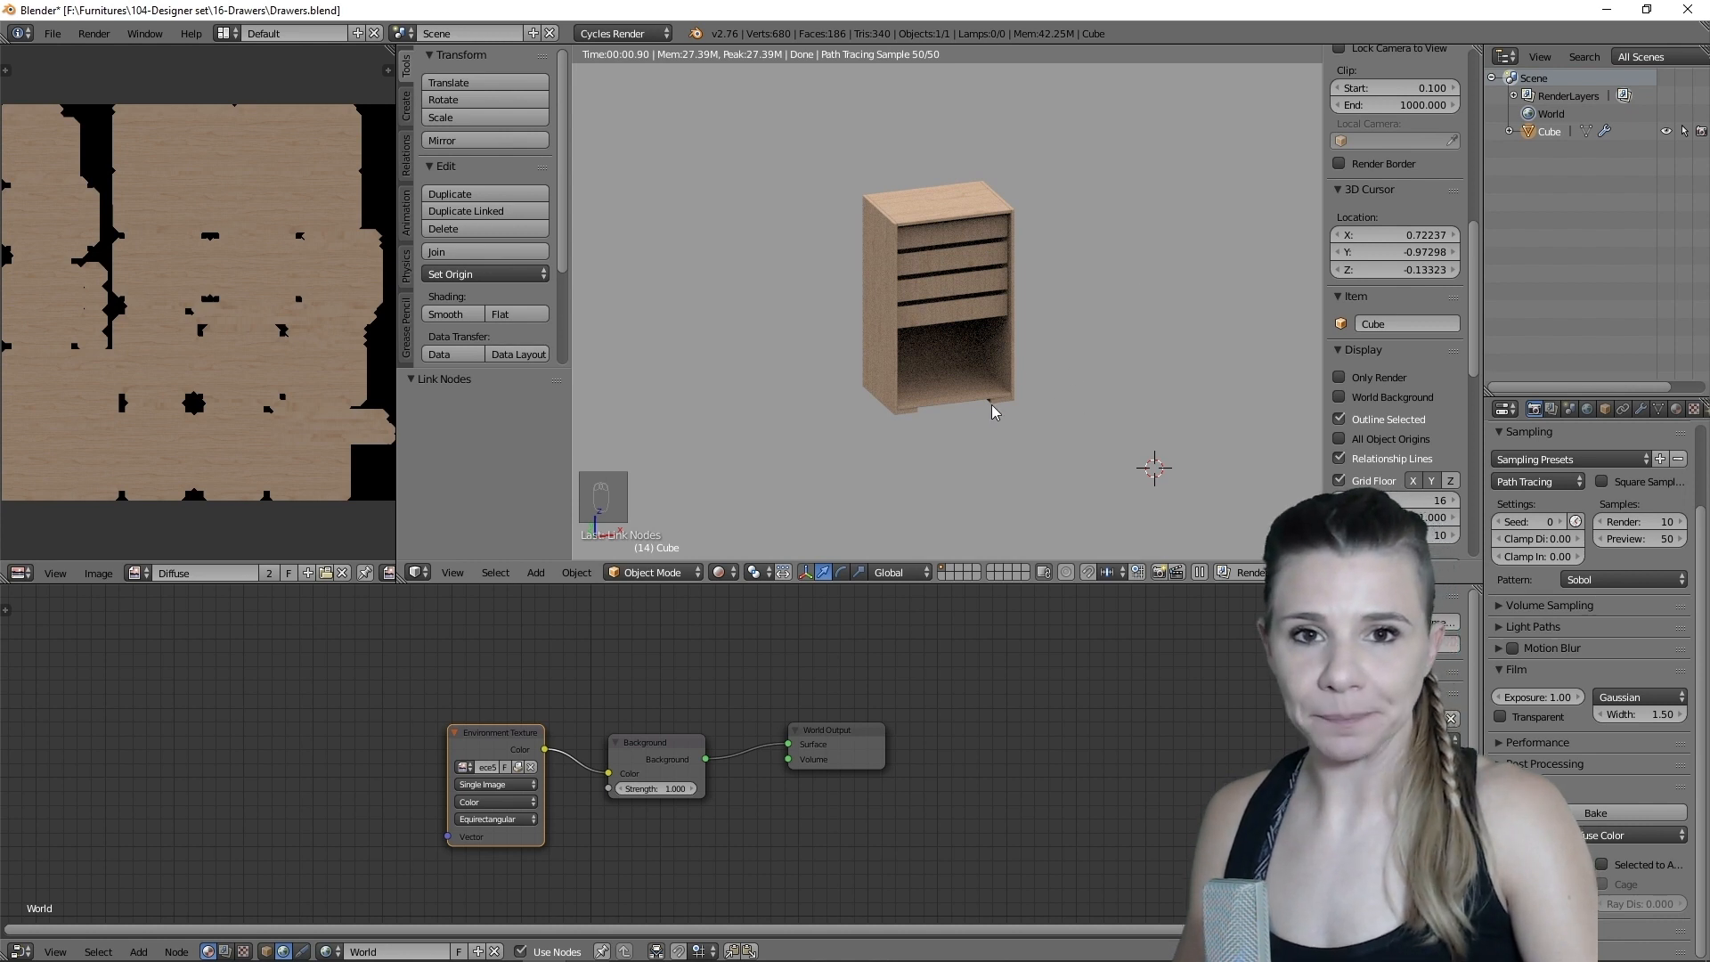
pyautogui.scroll(2, 992, 404)
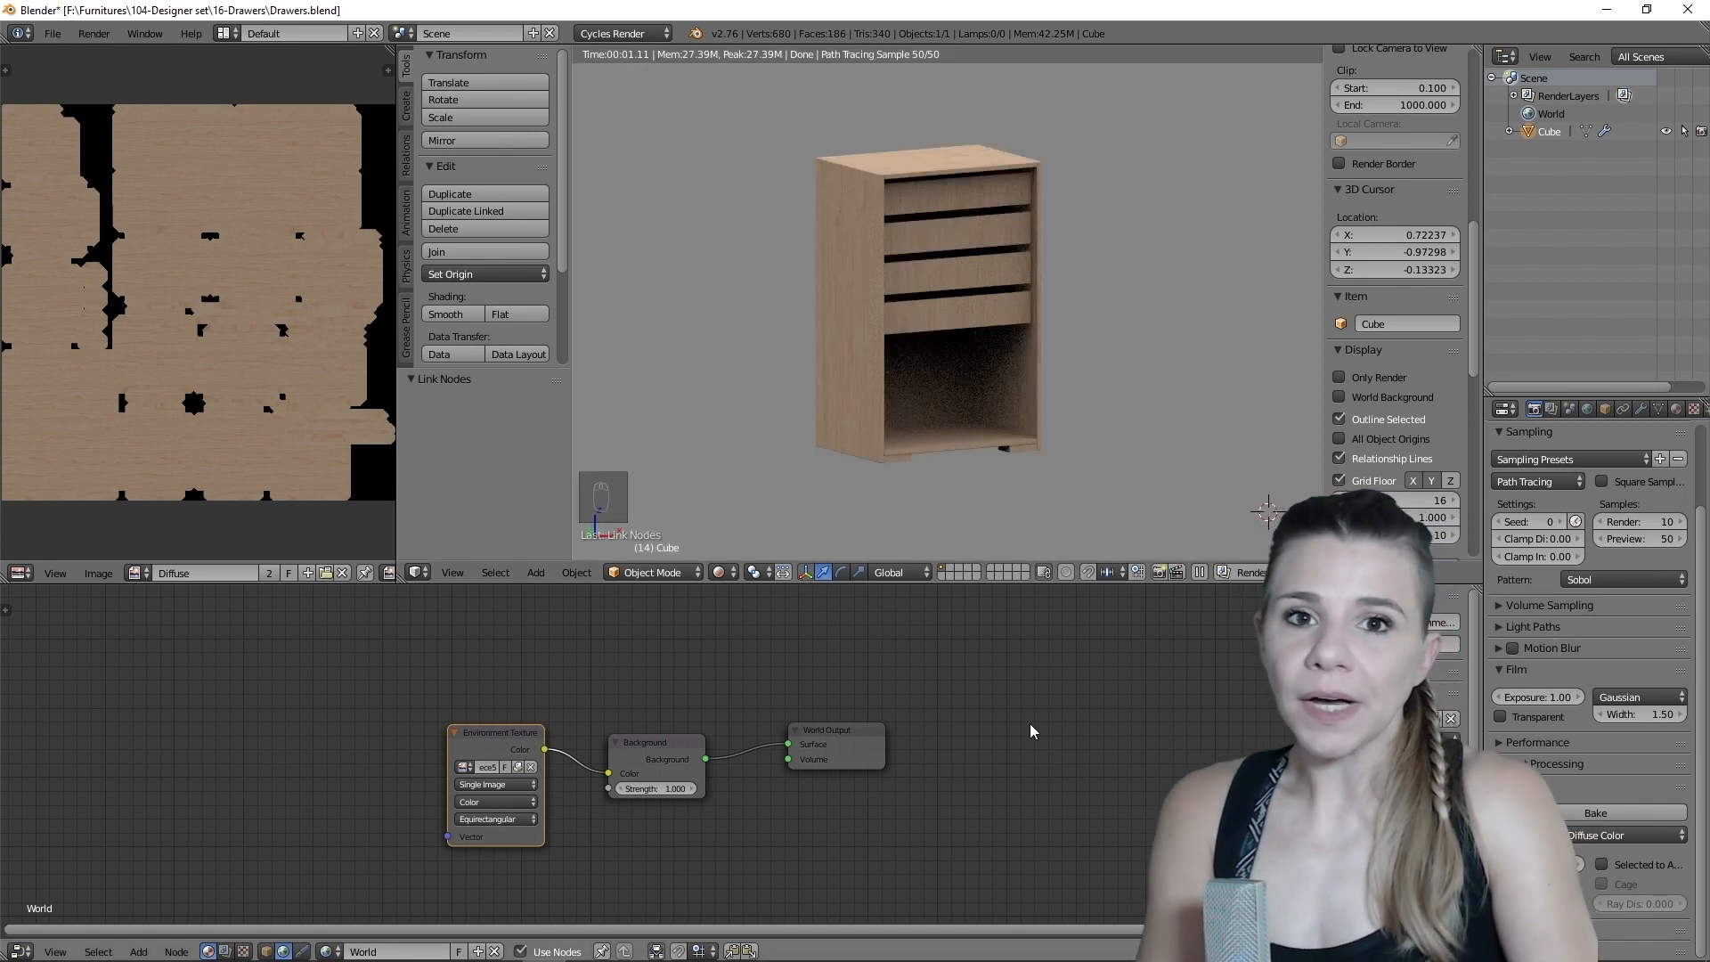
pyautogui.click(642, 789)
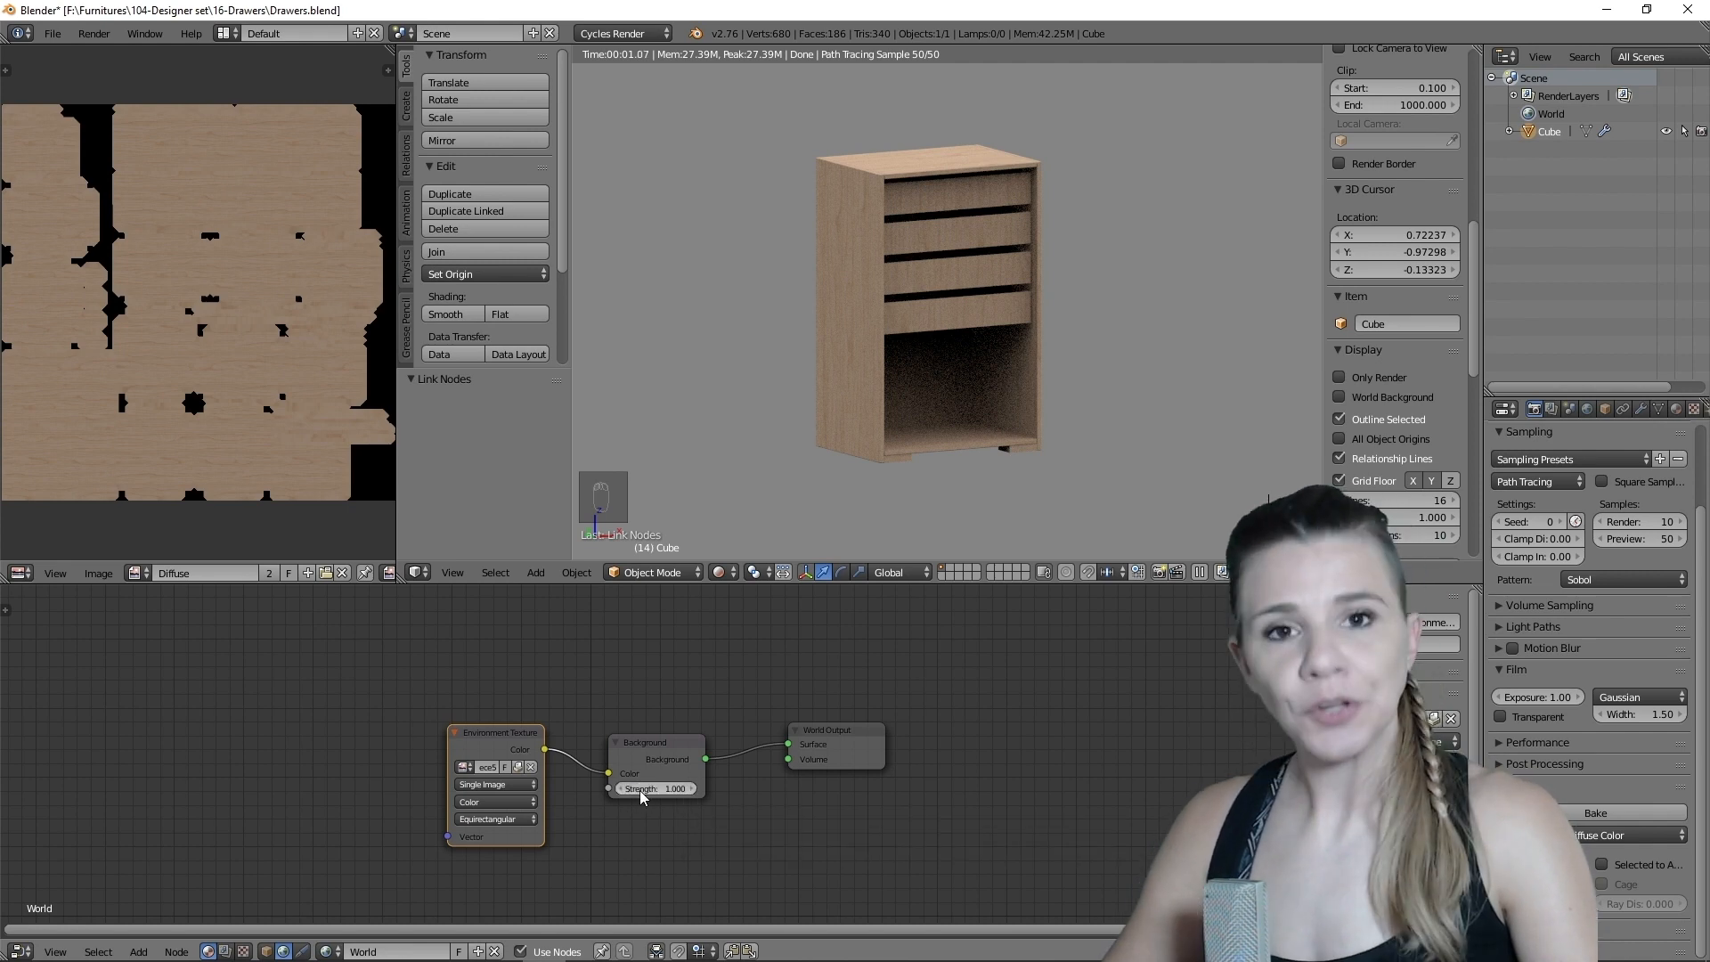
pyautogui.write('2')
pyautogui.press('Return')
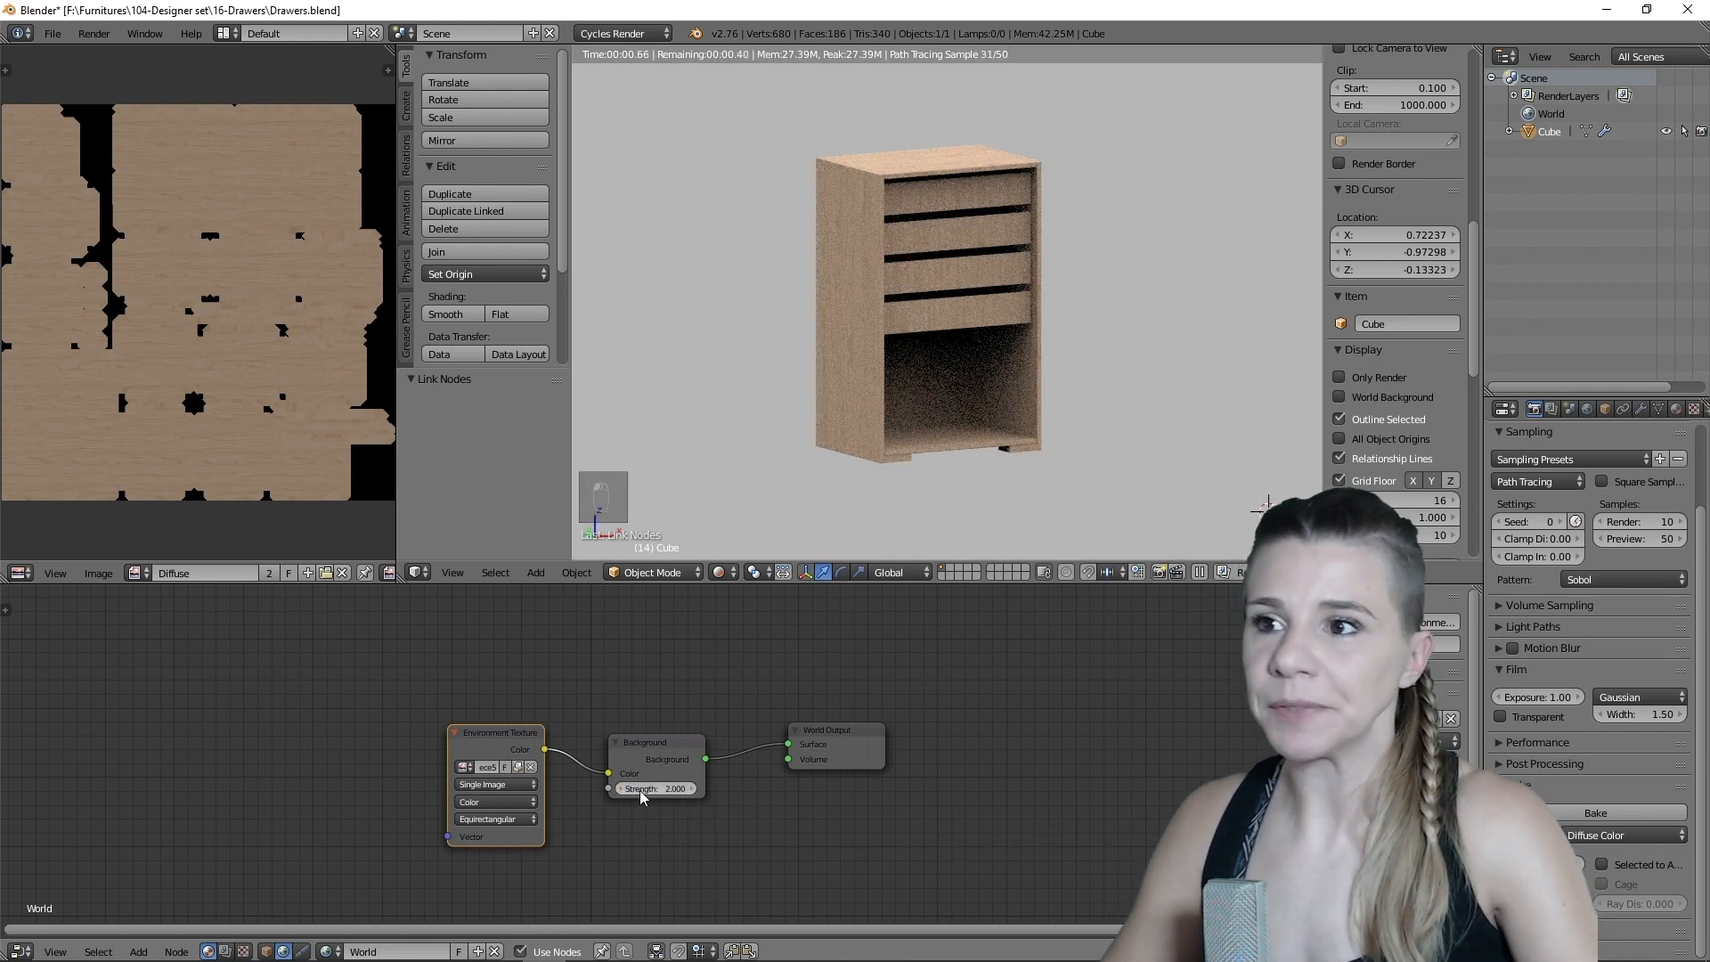
pyautogui.click(639, 790)
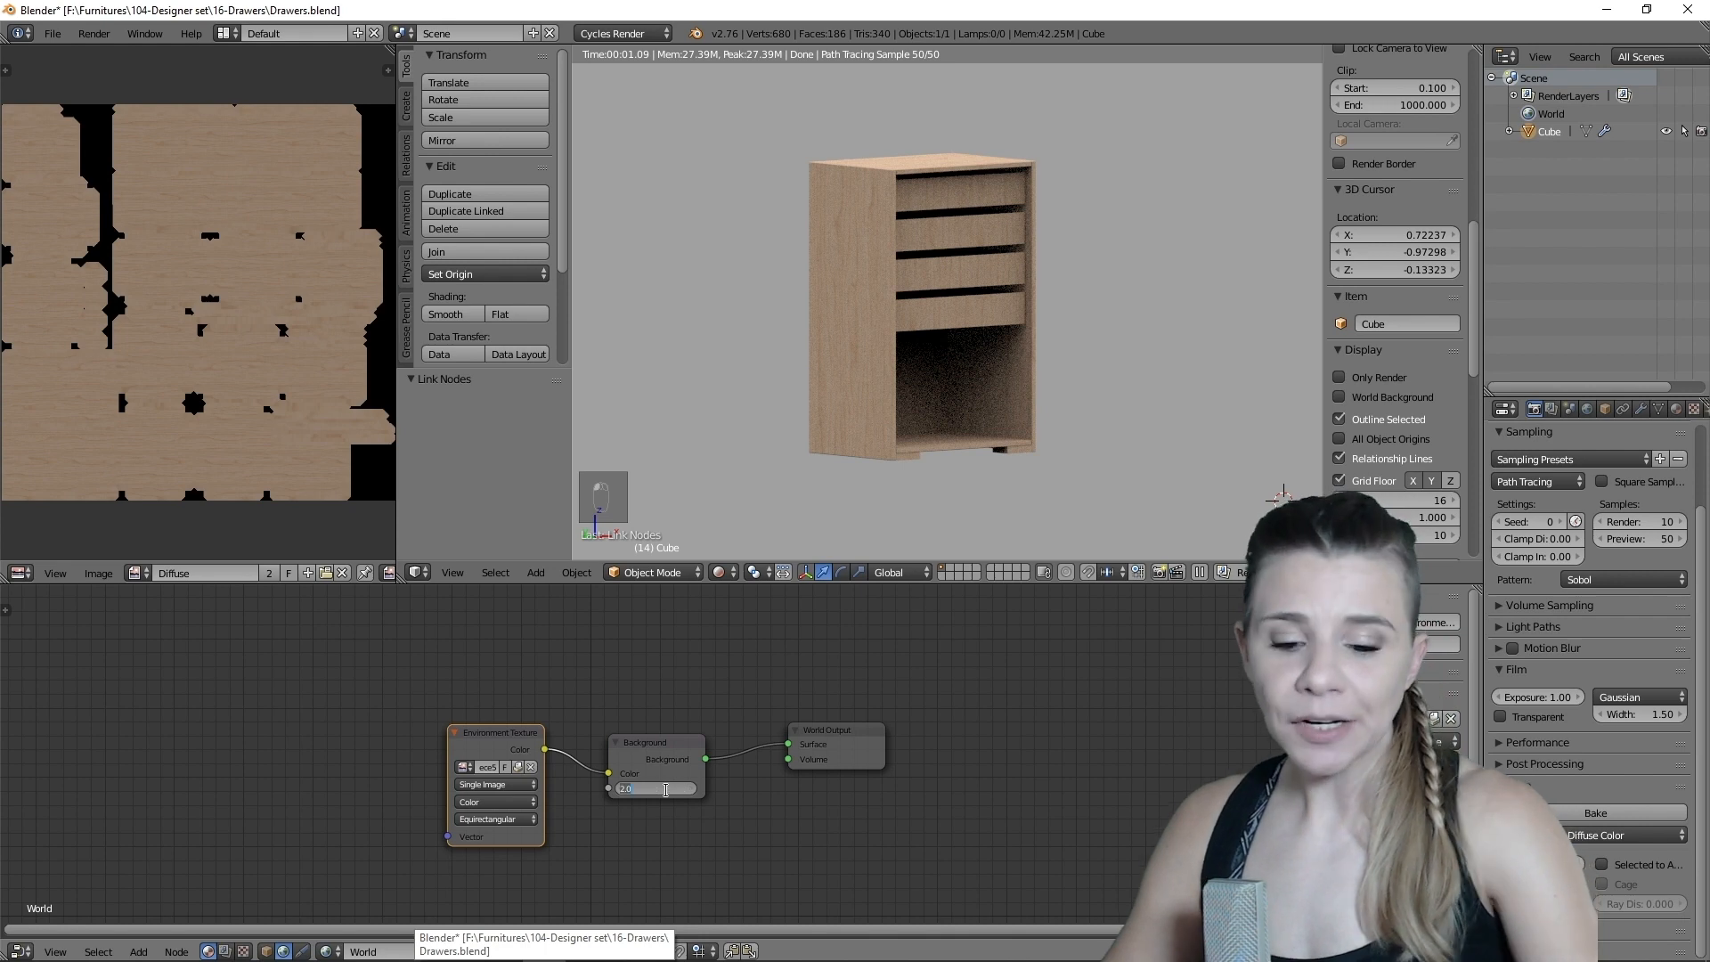
pyautogui.write('5')
pyautogui.press('Return')
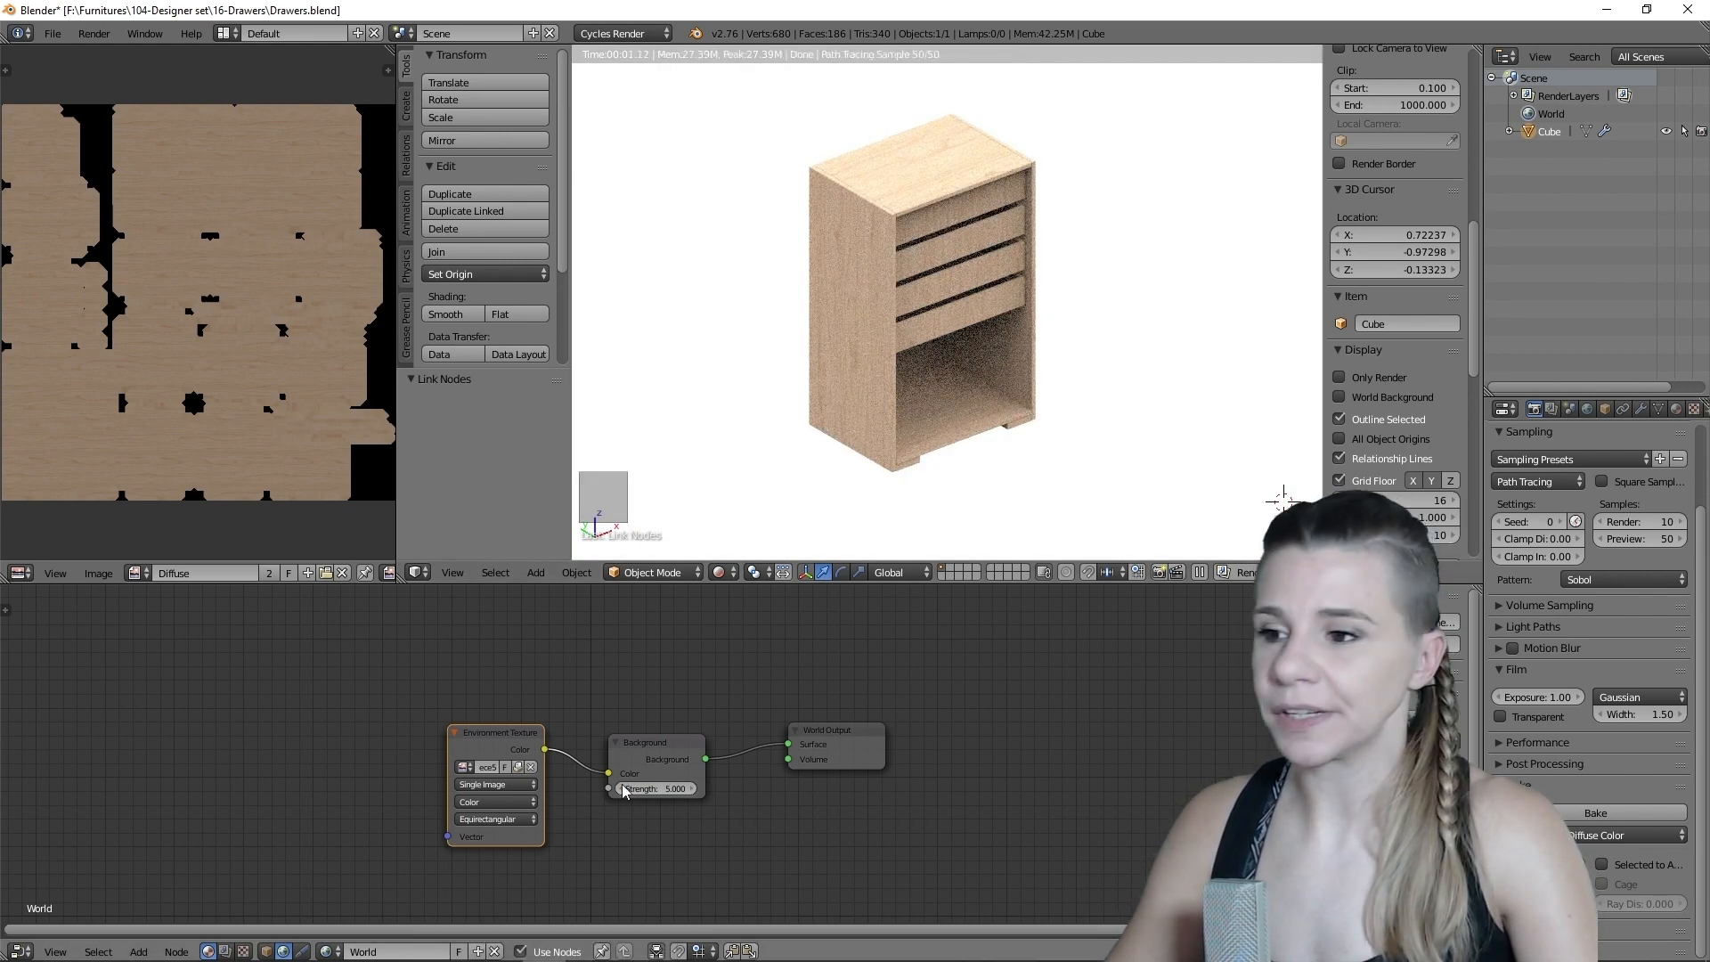
pyautogui.press('Return')
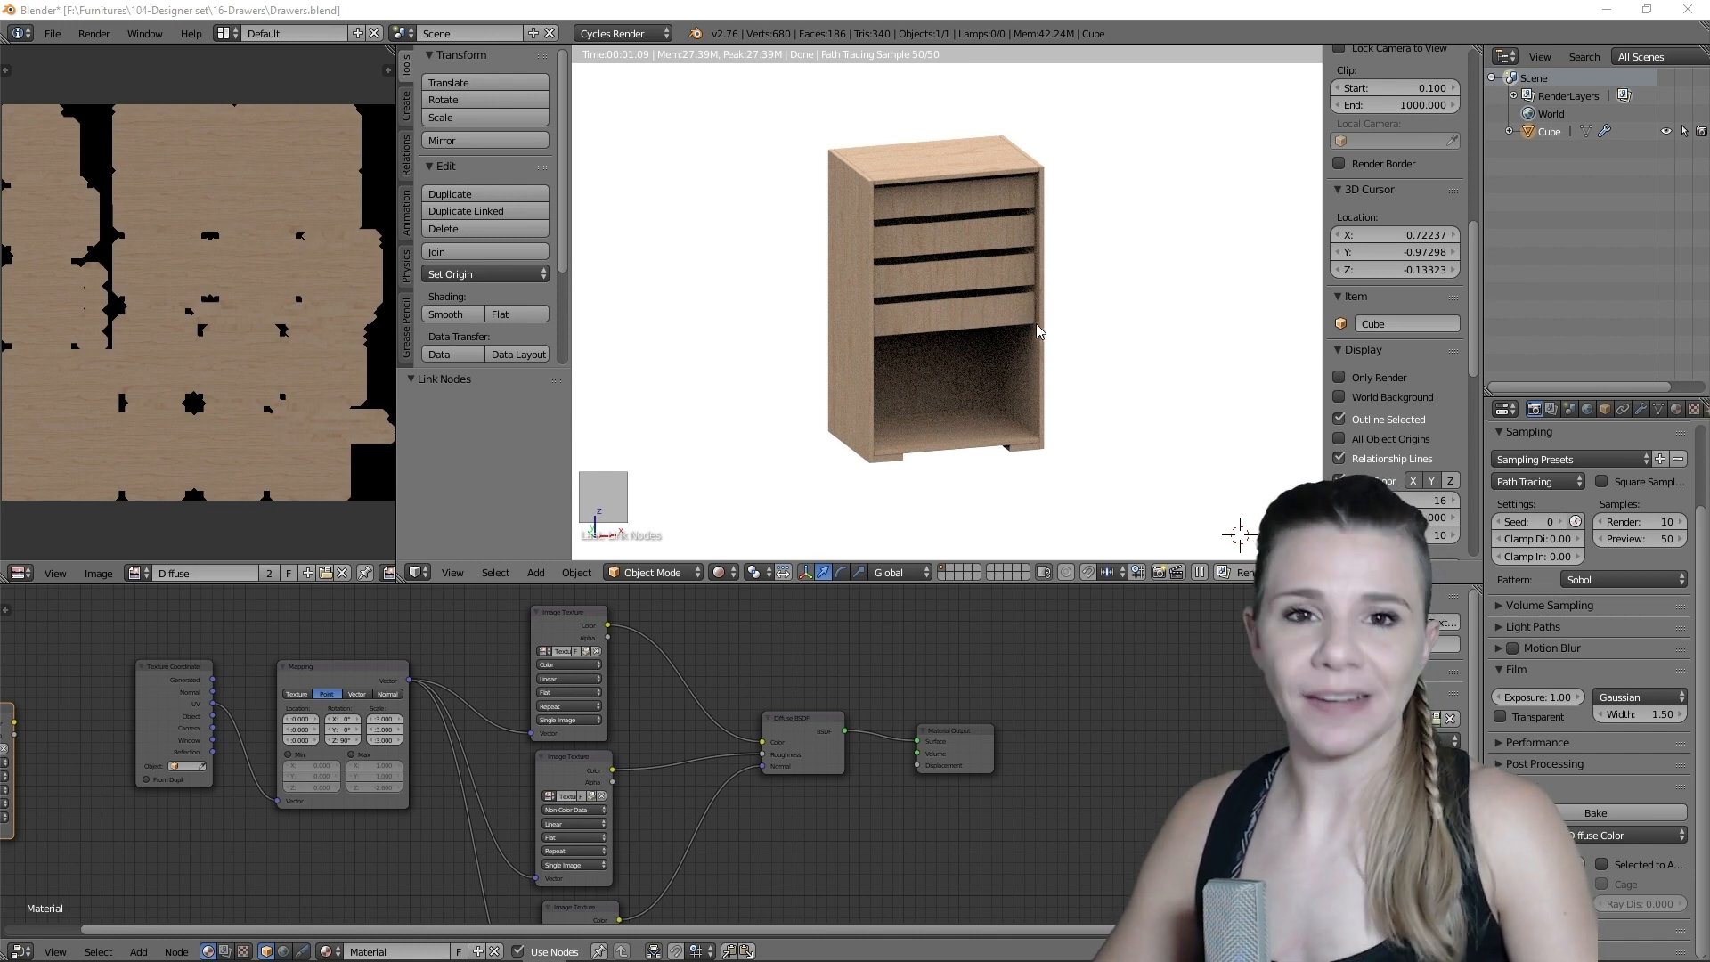
# - Set the bake type to Combined and bake the cabinet into the Diffuse image
pyautogui.scroll(2, 1607, 697)
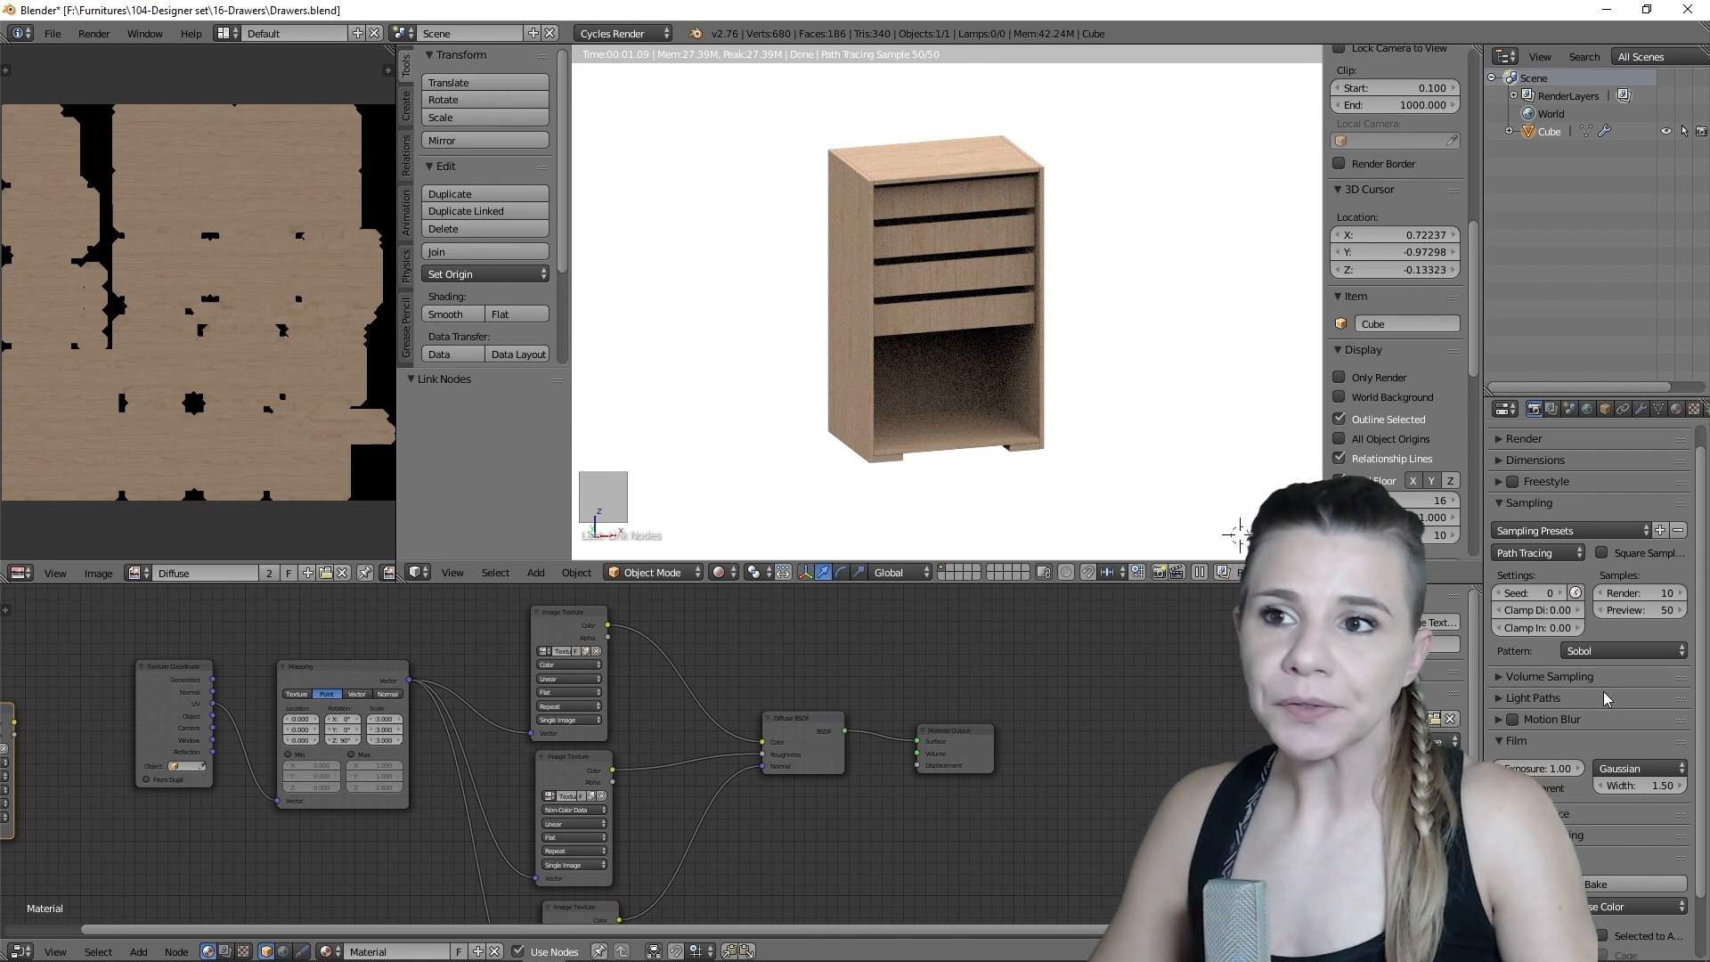
pyautogui.click(1522, 438)
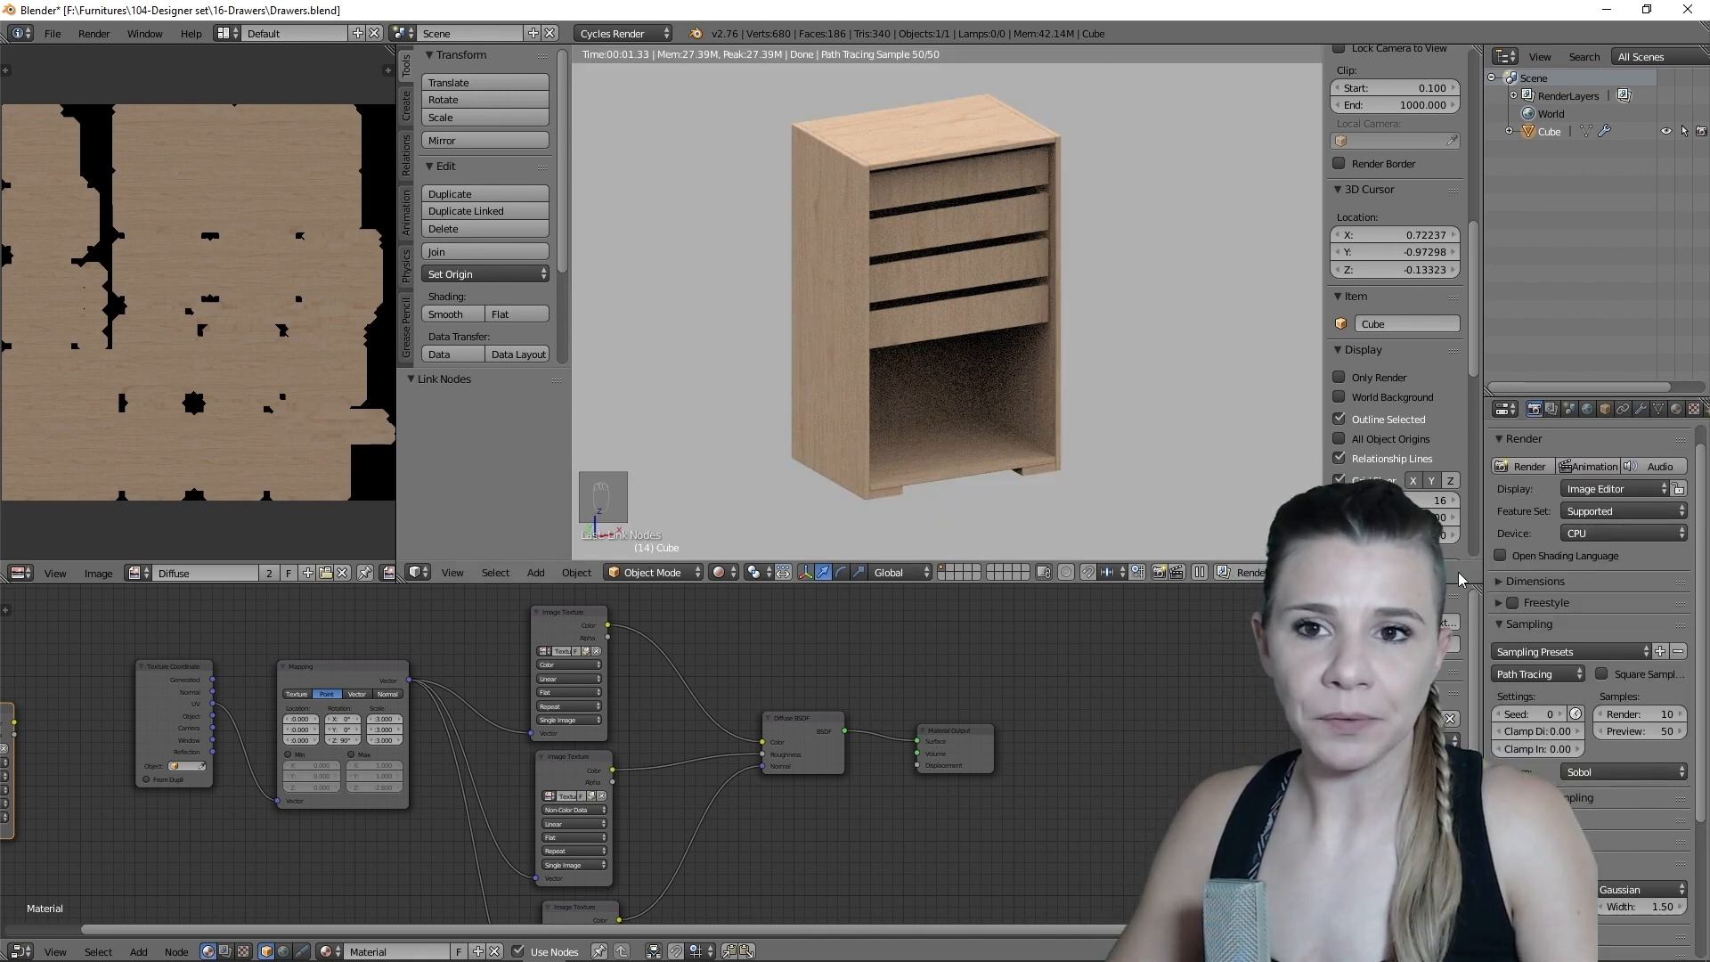
pyautogui.click(1519, 440)
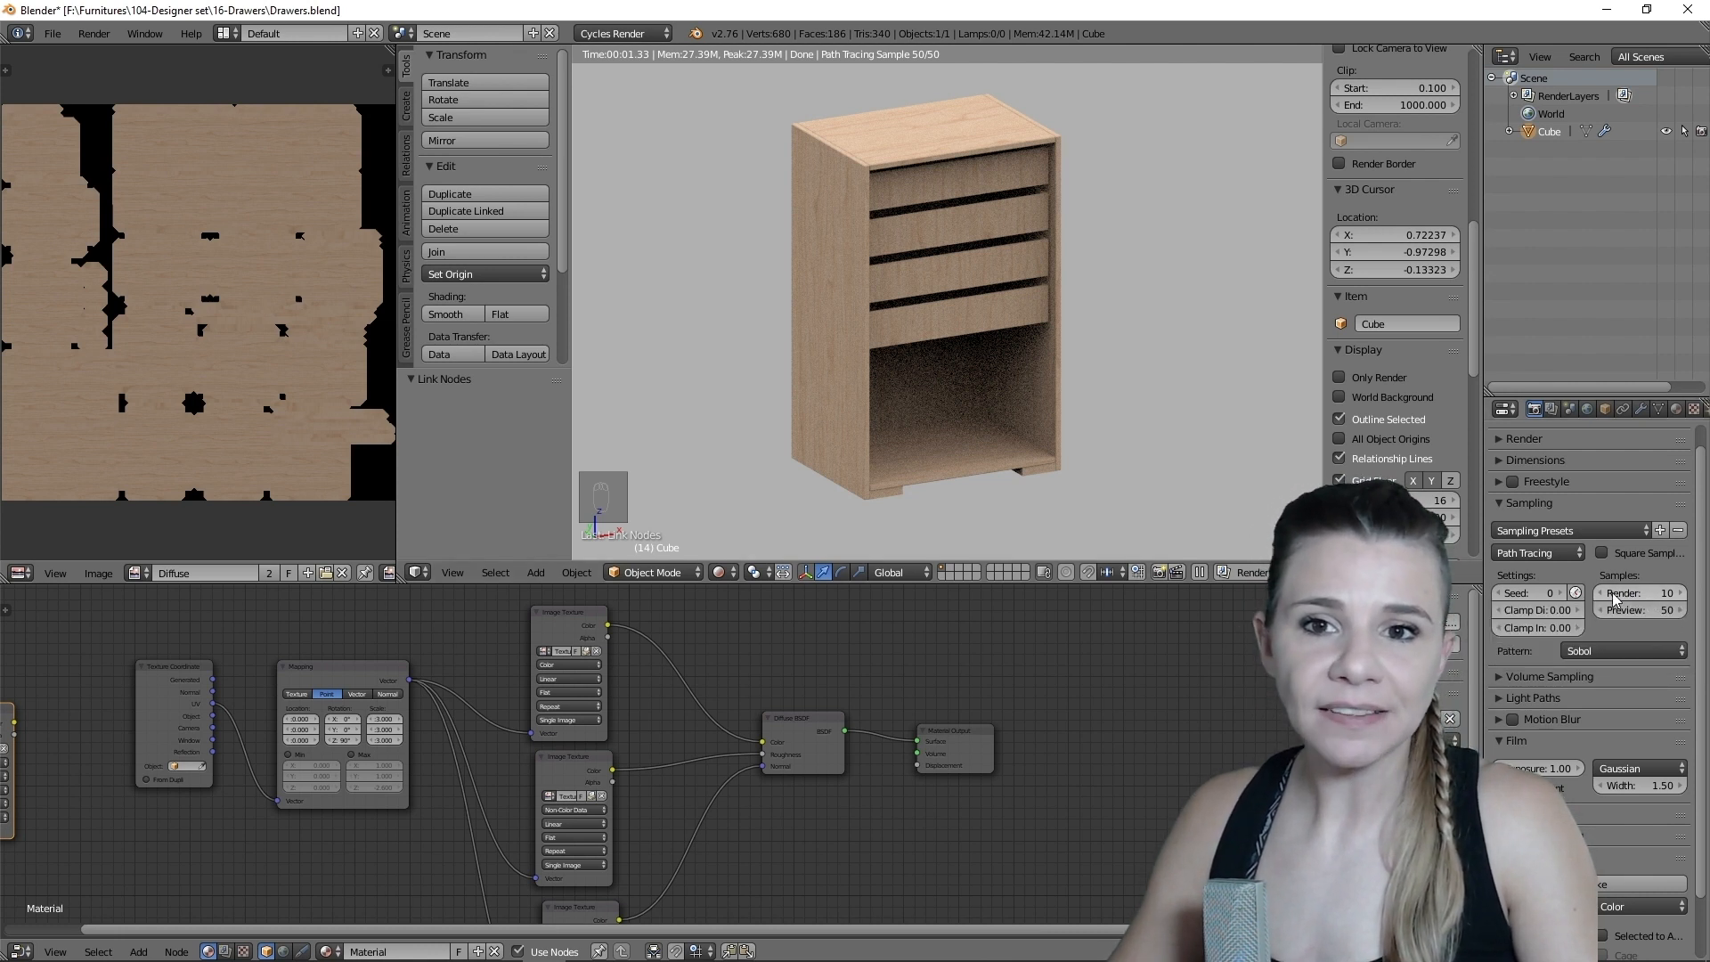
pyautogui.scroll(-2, 1610, 712)
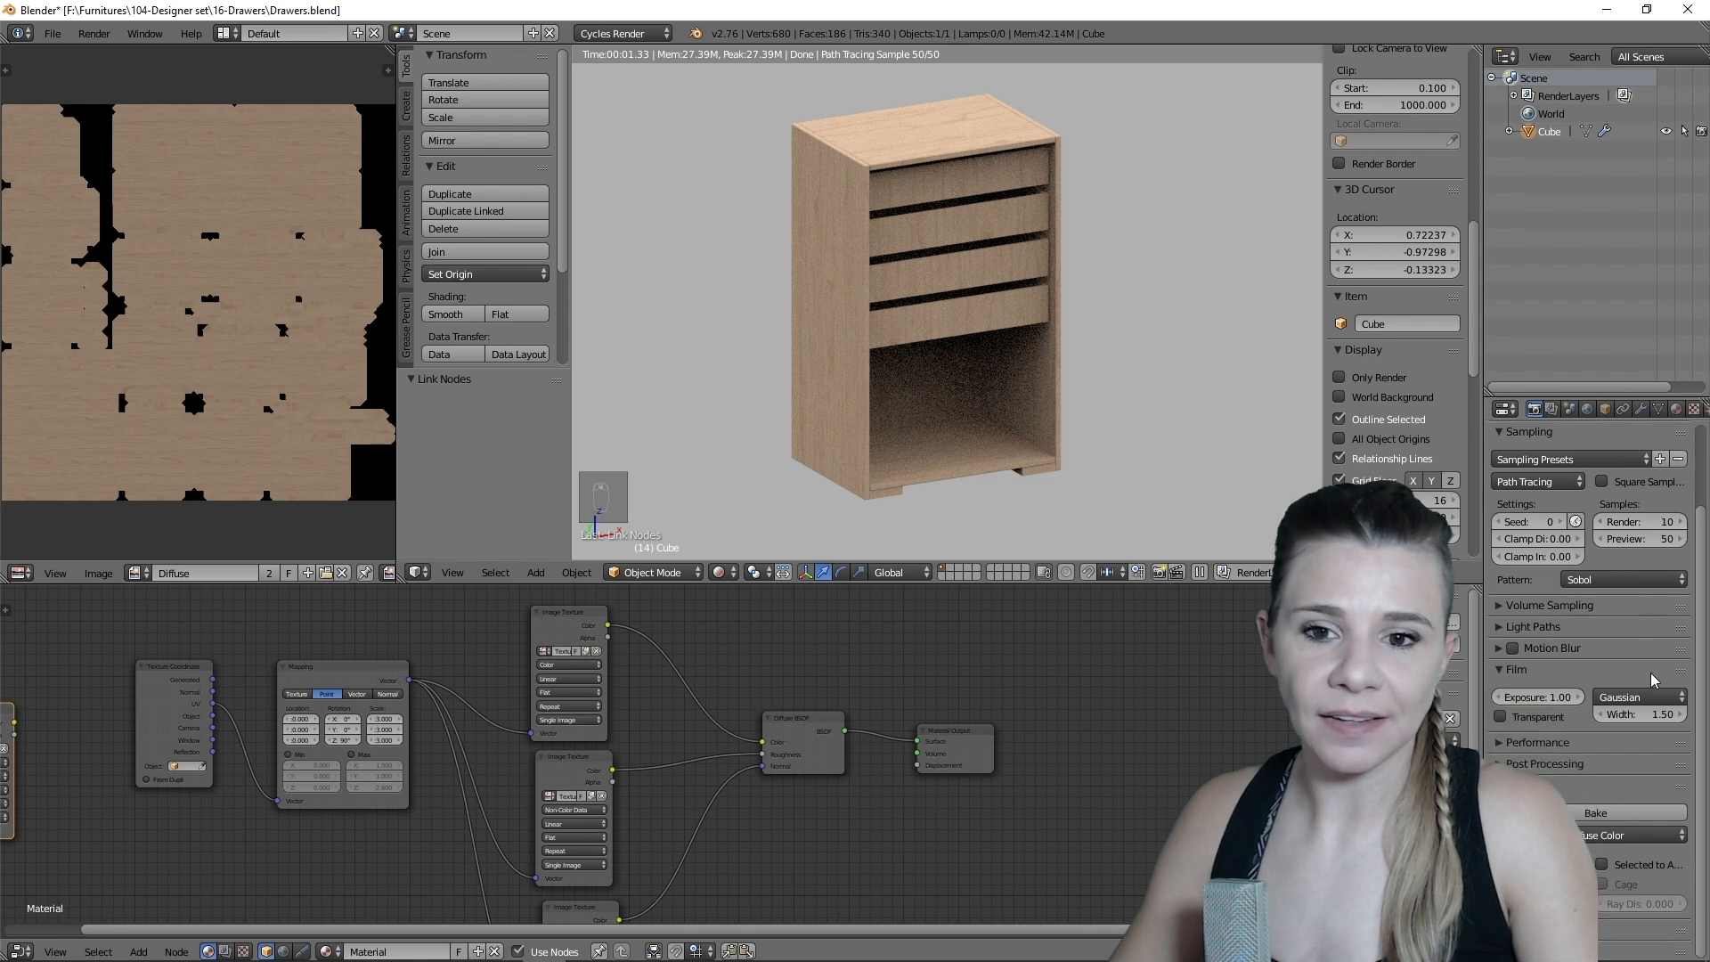
pyautogui.click(1609, 841)
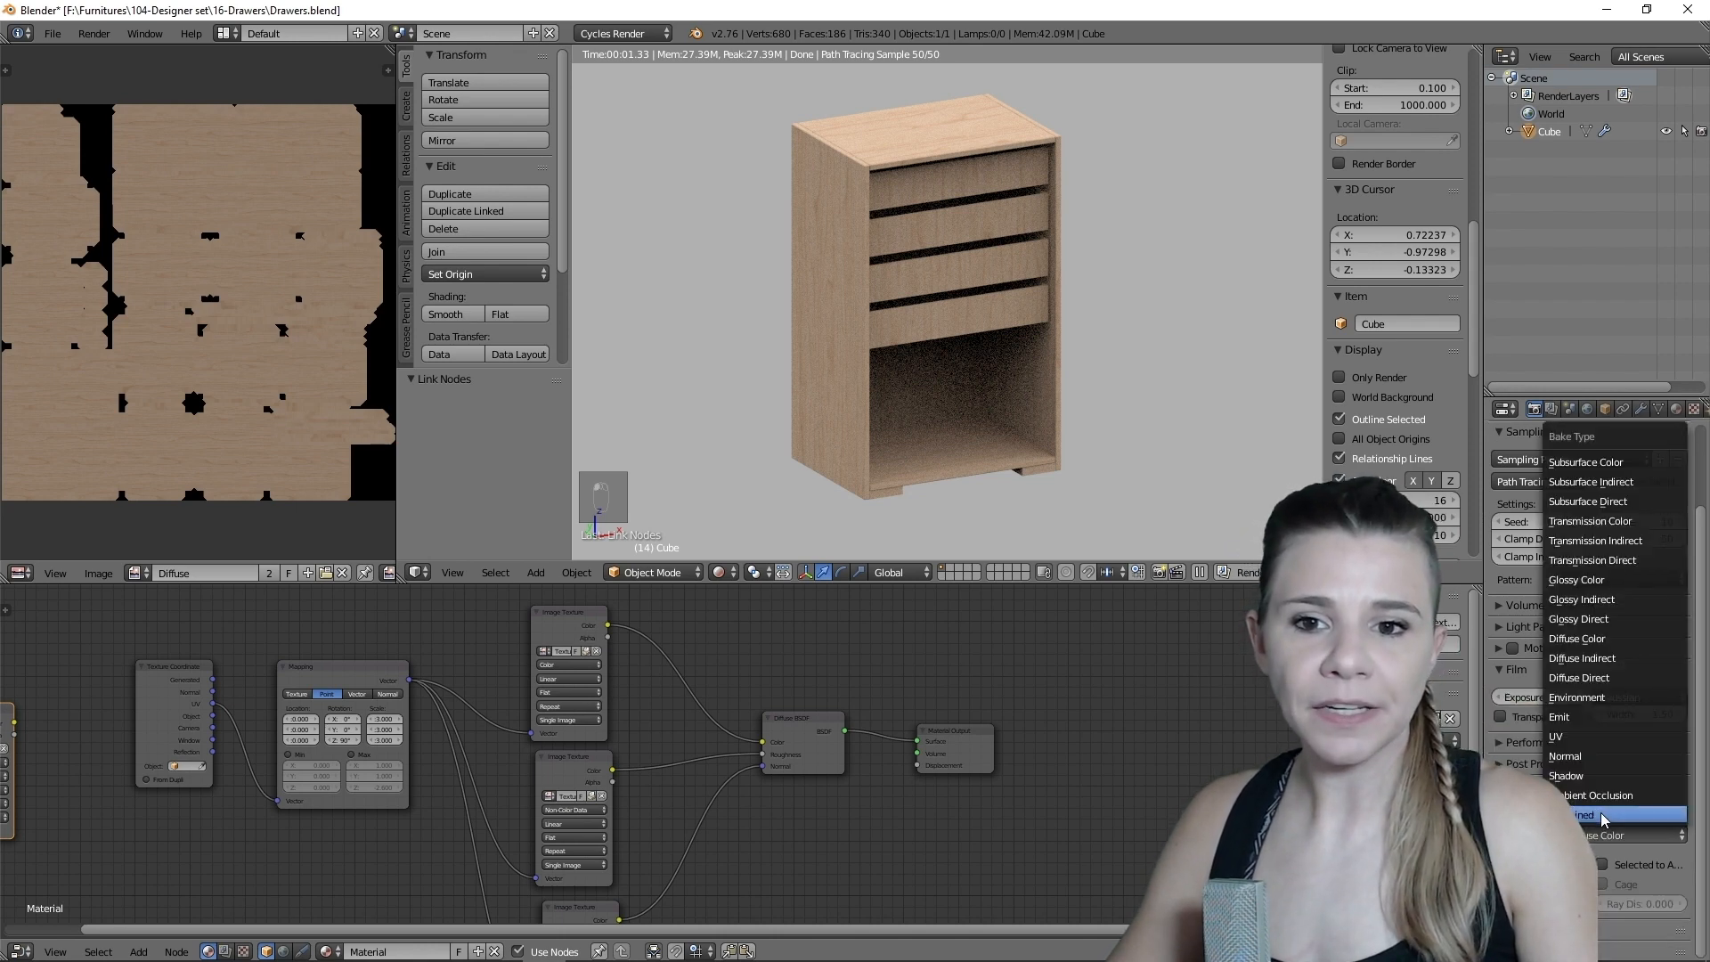
pyautogui.click(1580, 818)
pyautogui.click(1580, 816)
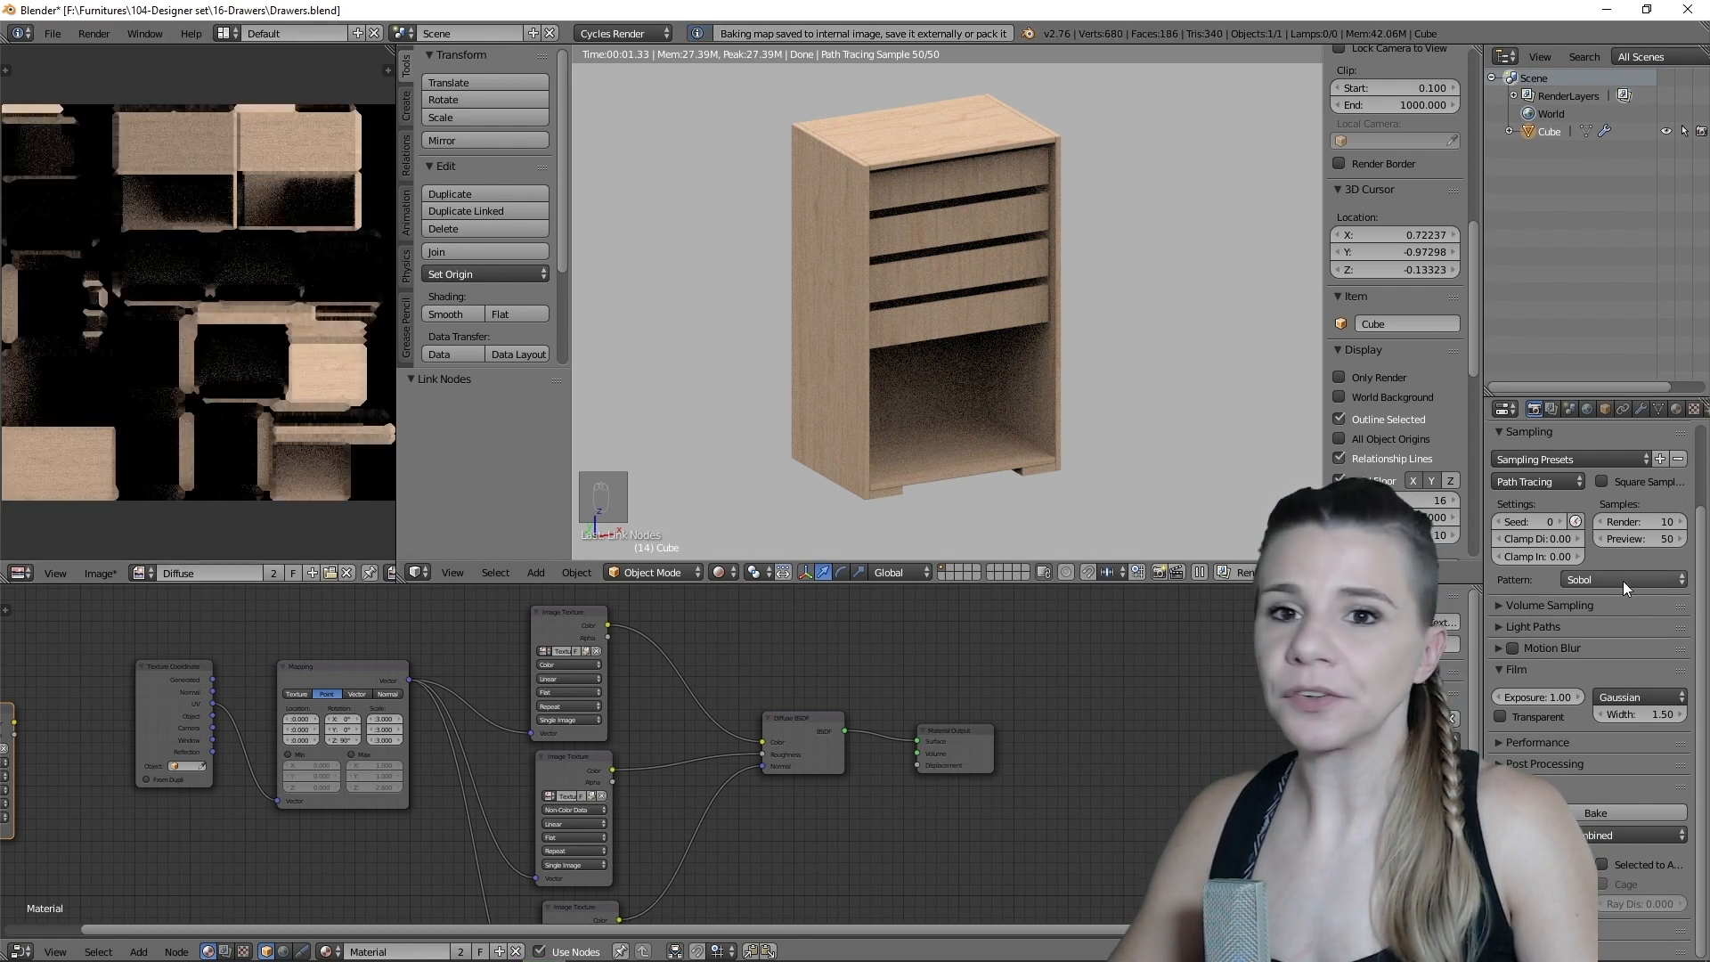
# - Inspect the baked image for noise, set the render samples to 500, and bake the Combined map again
pyautogui.scroll(4, 108, 469)
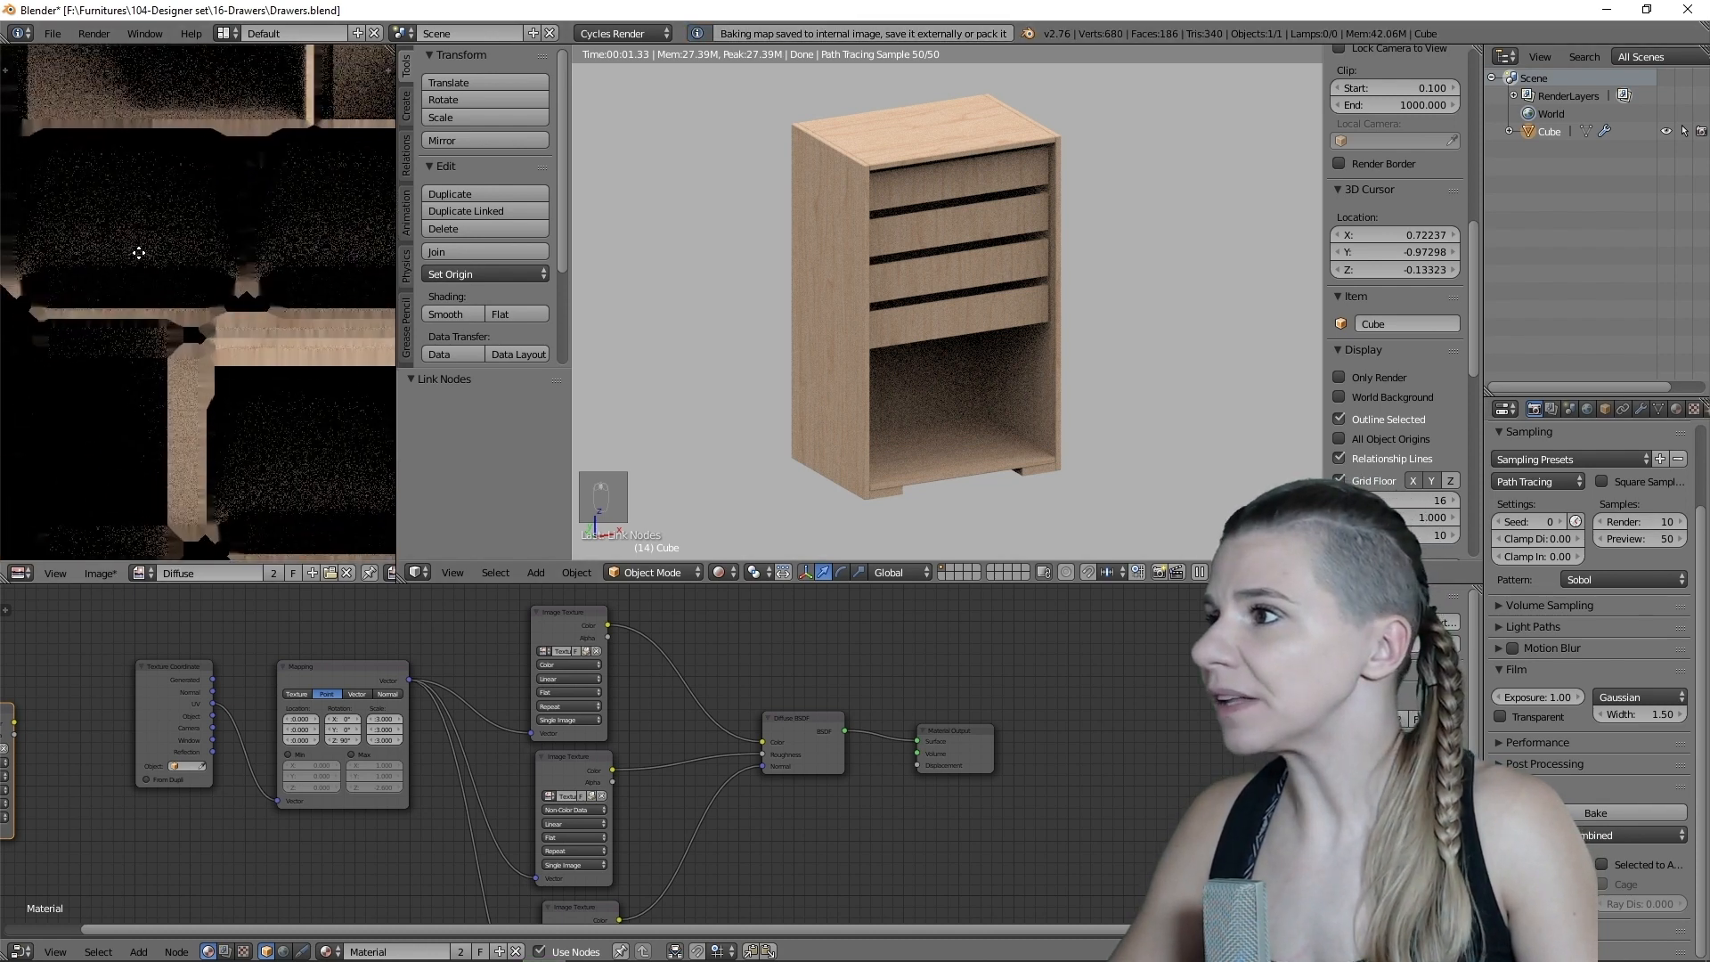
pyautogui.scroll(-3, 159, 408)
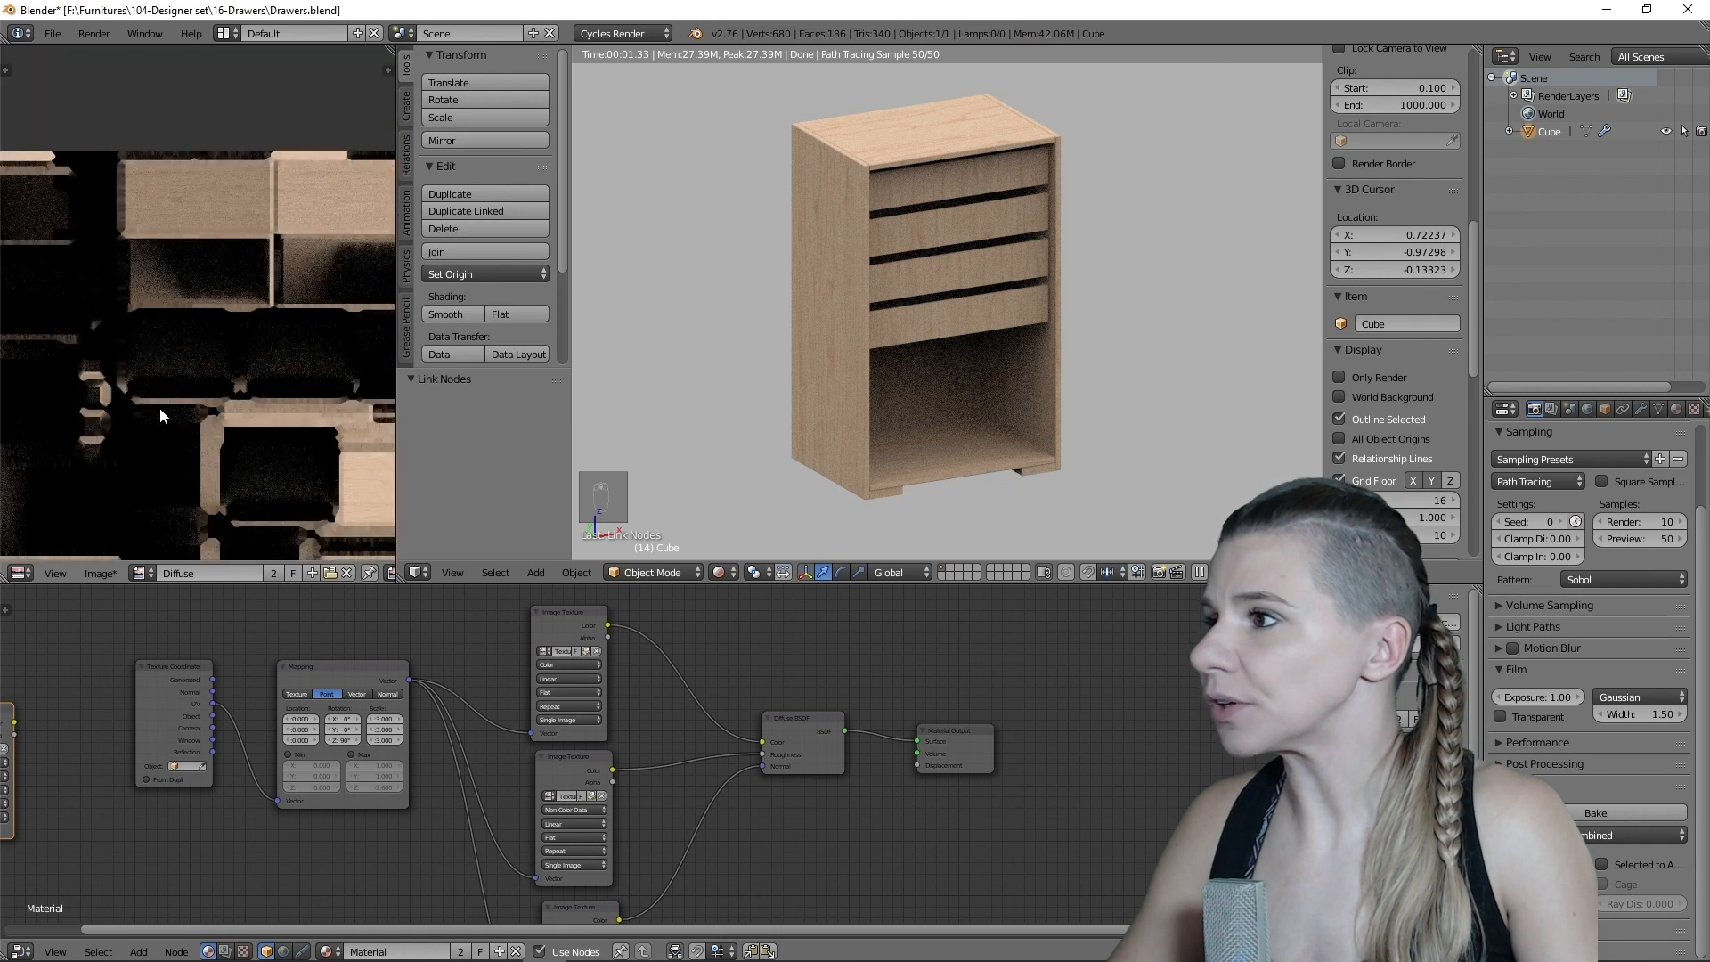
pyautogui.scroll(-2, 308, 478)
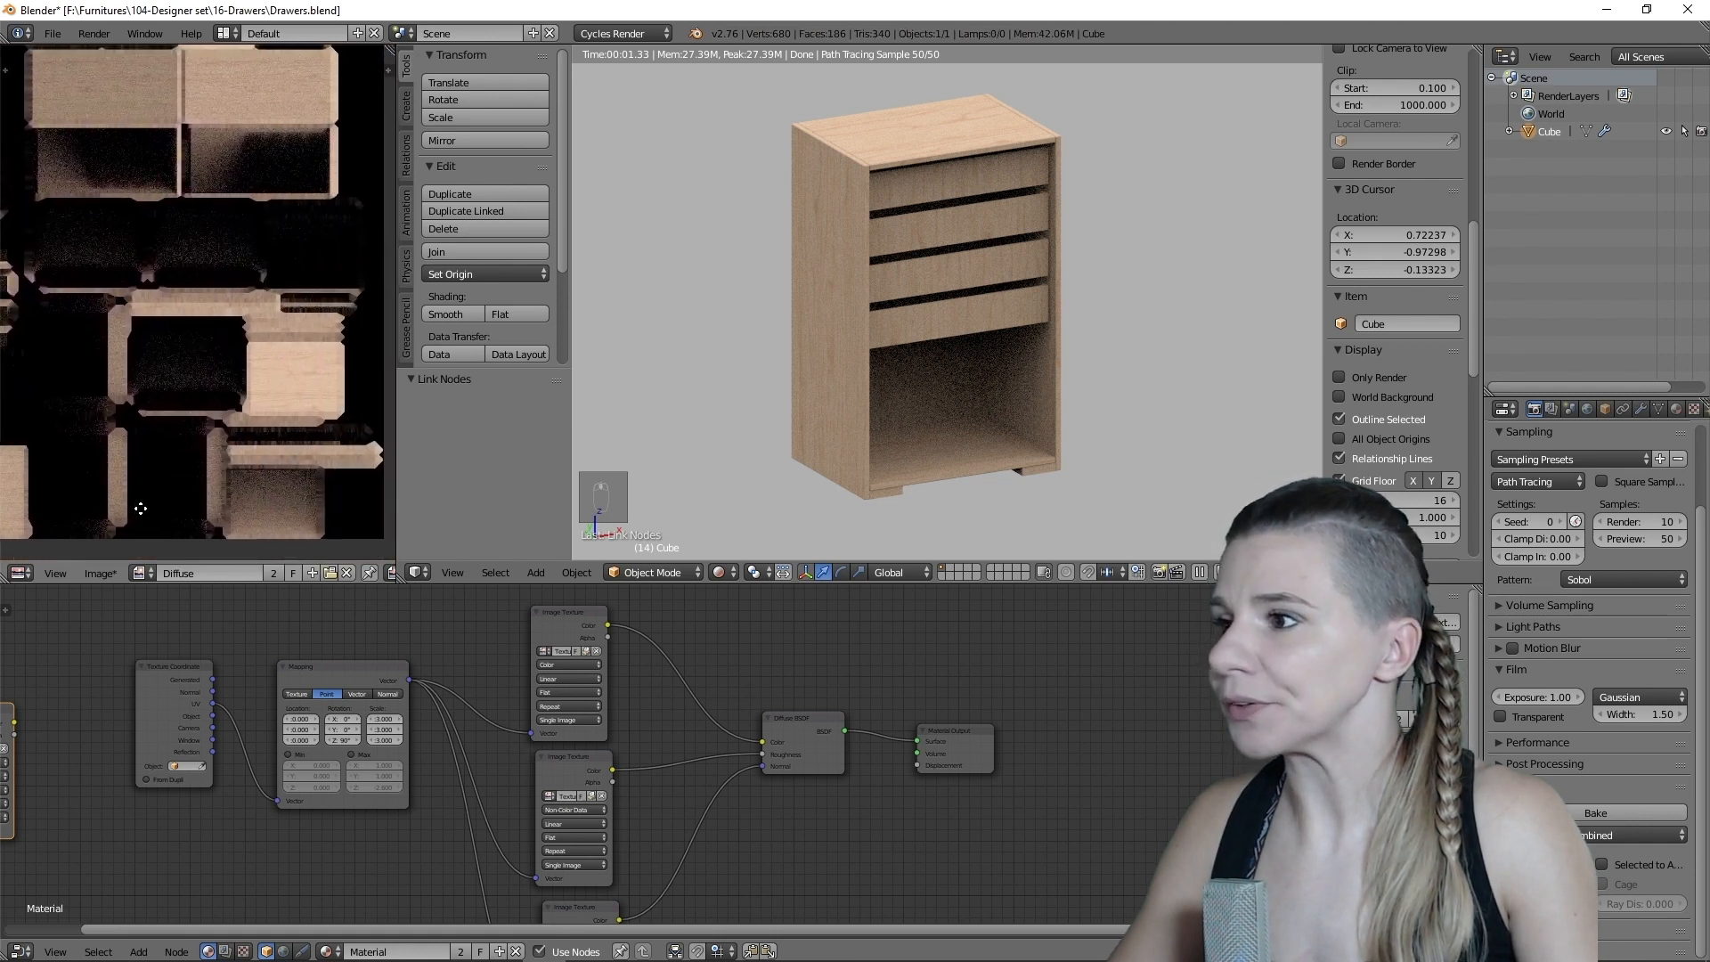
pyautogui.scroll(2, 178, 401)
pyautogui.click(1619, 521)
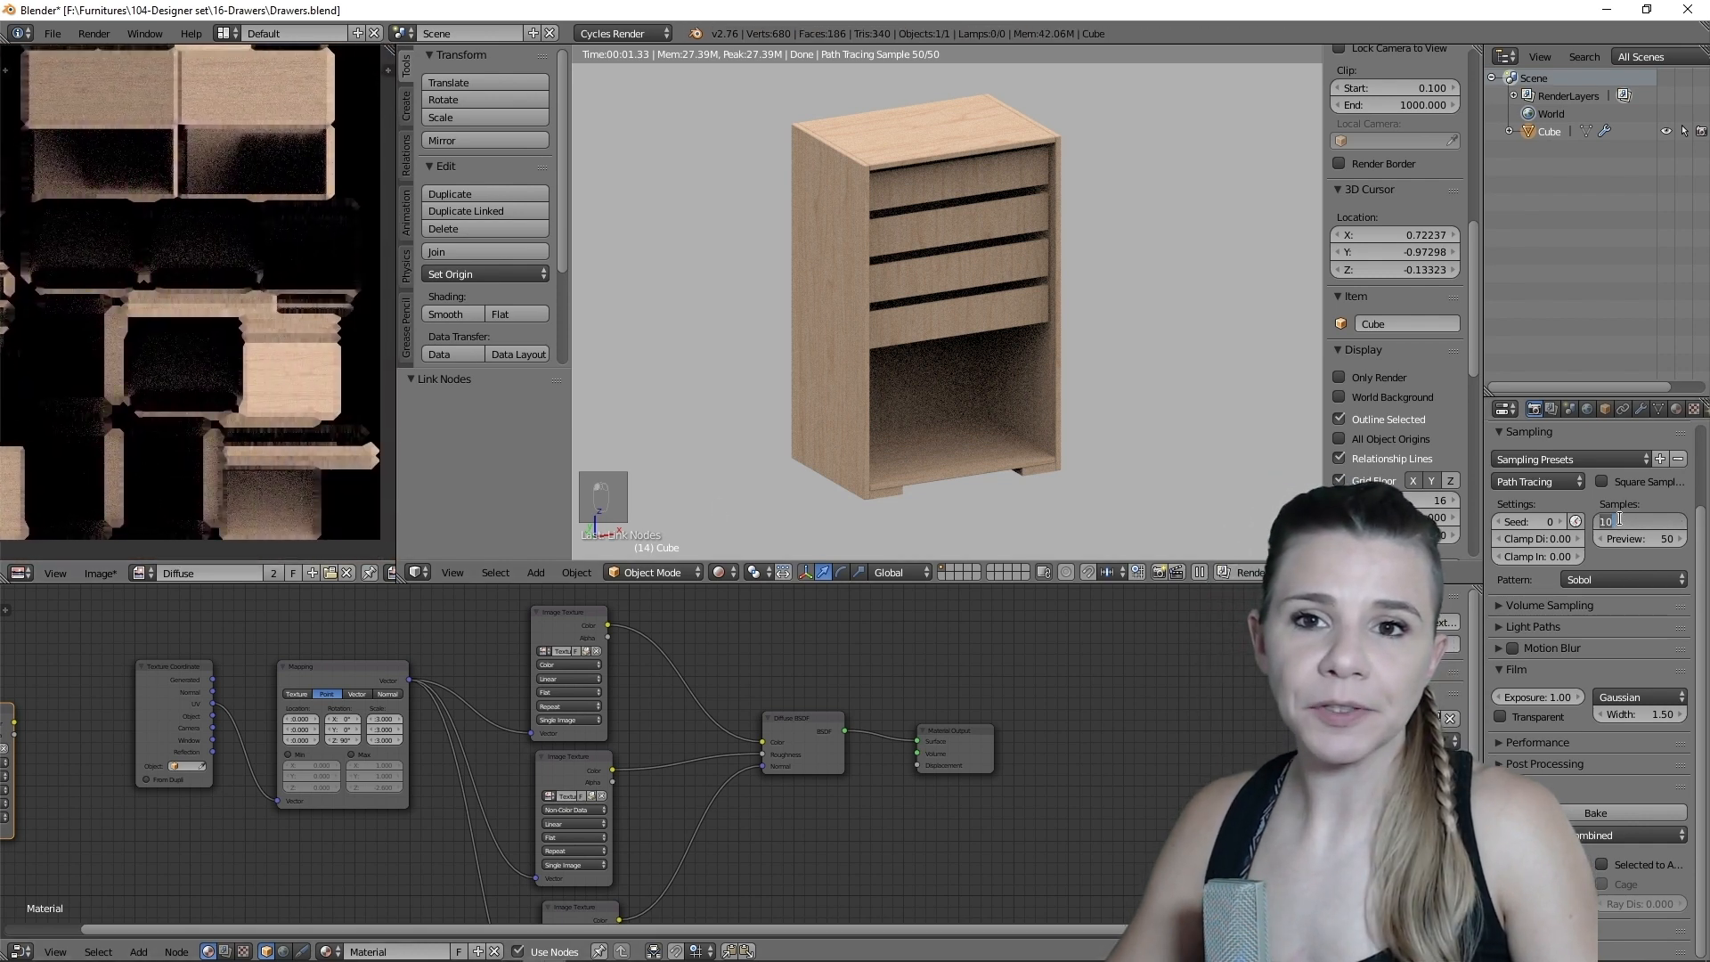
pyautogui.write('500')
pyautogui.press('Return')
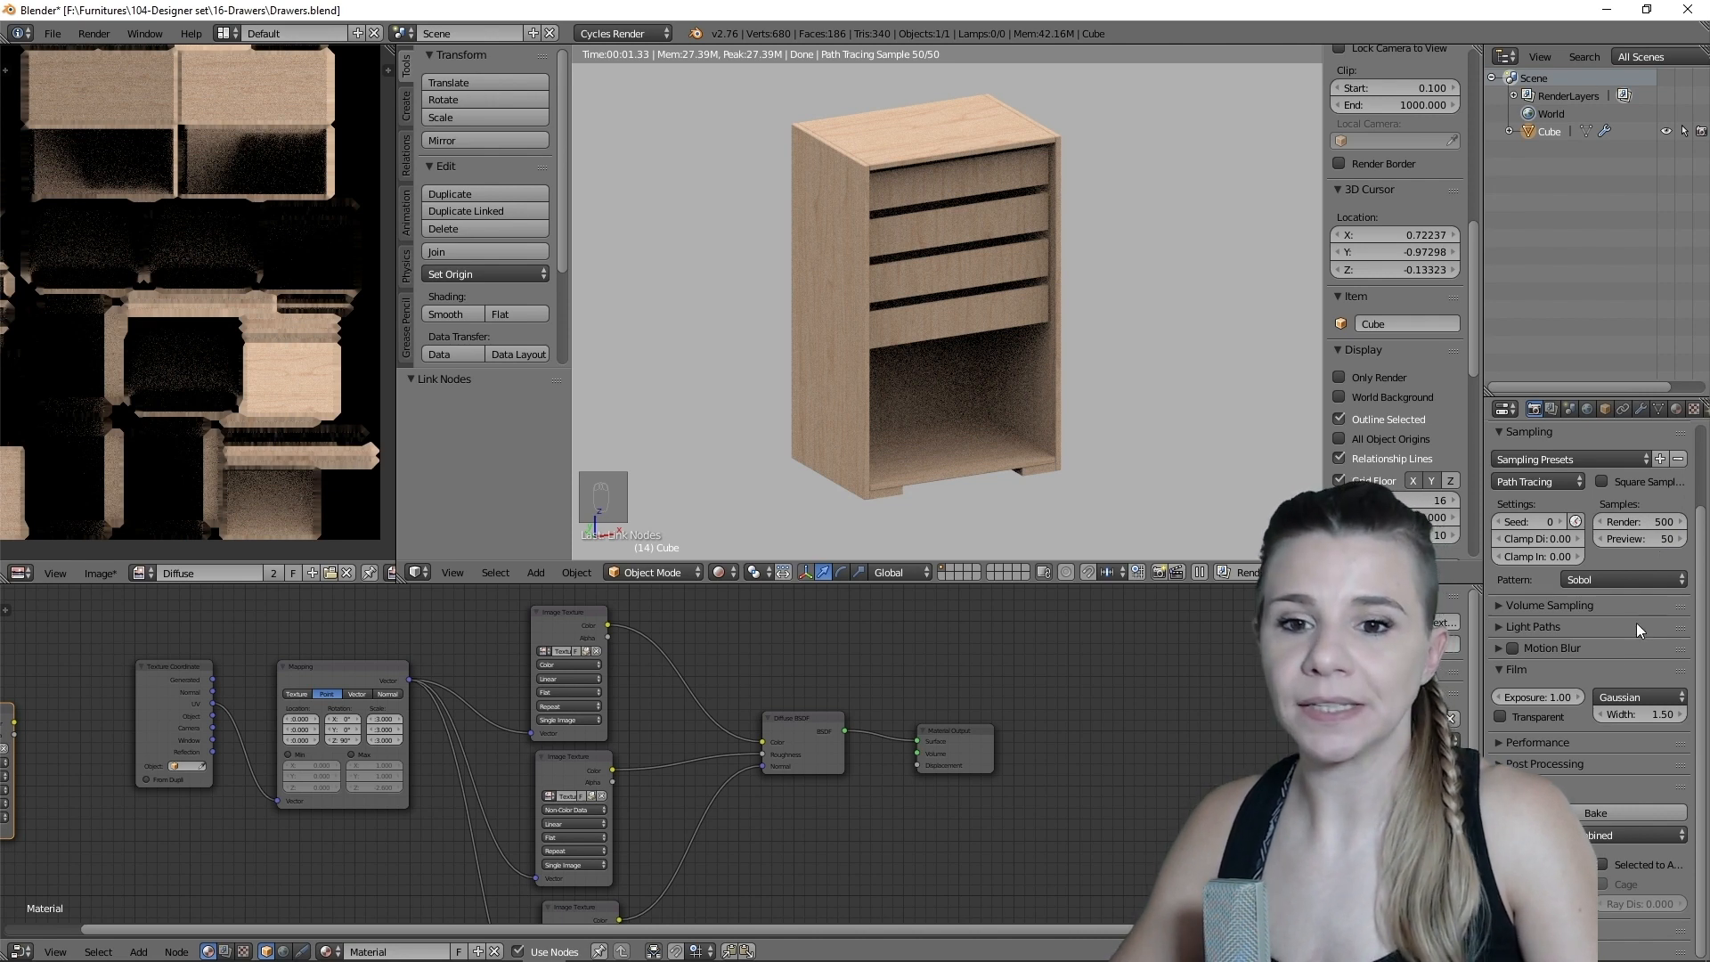
pyautogui.click(1596, 813)
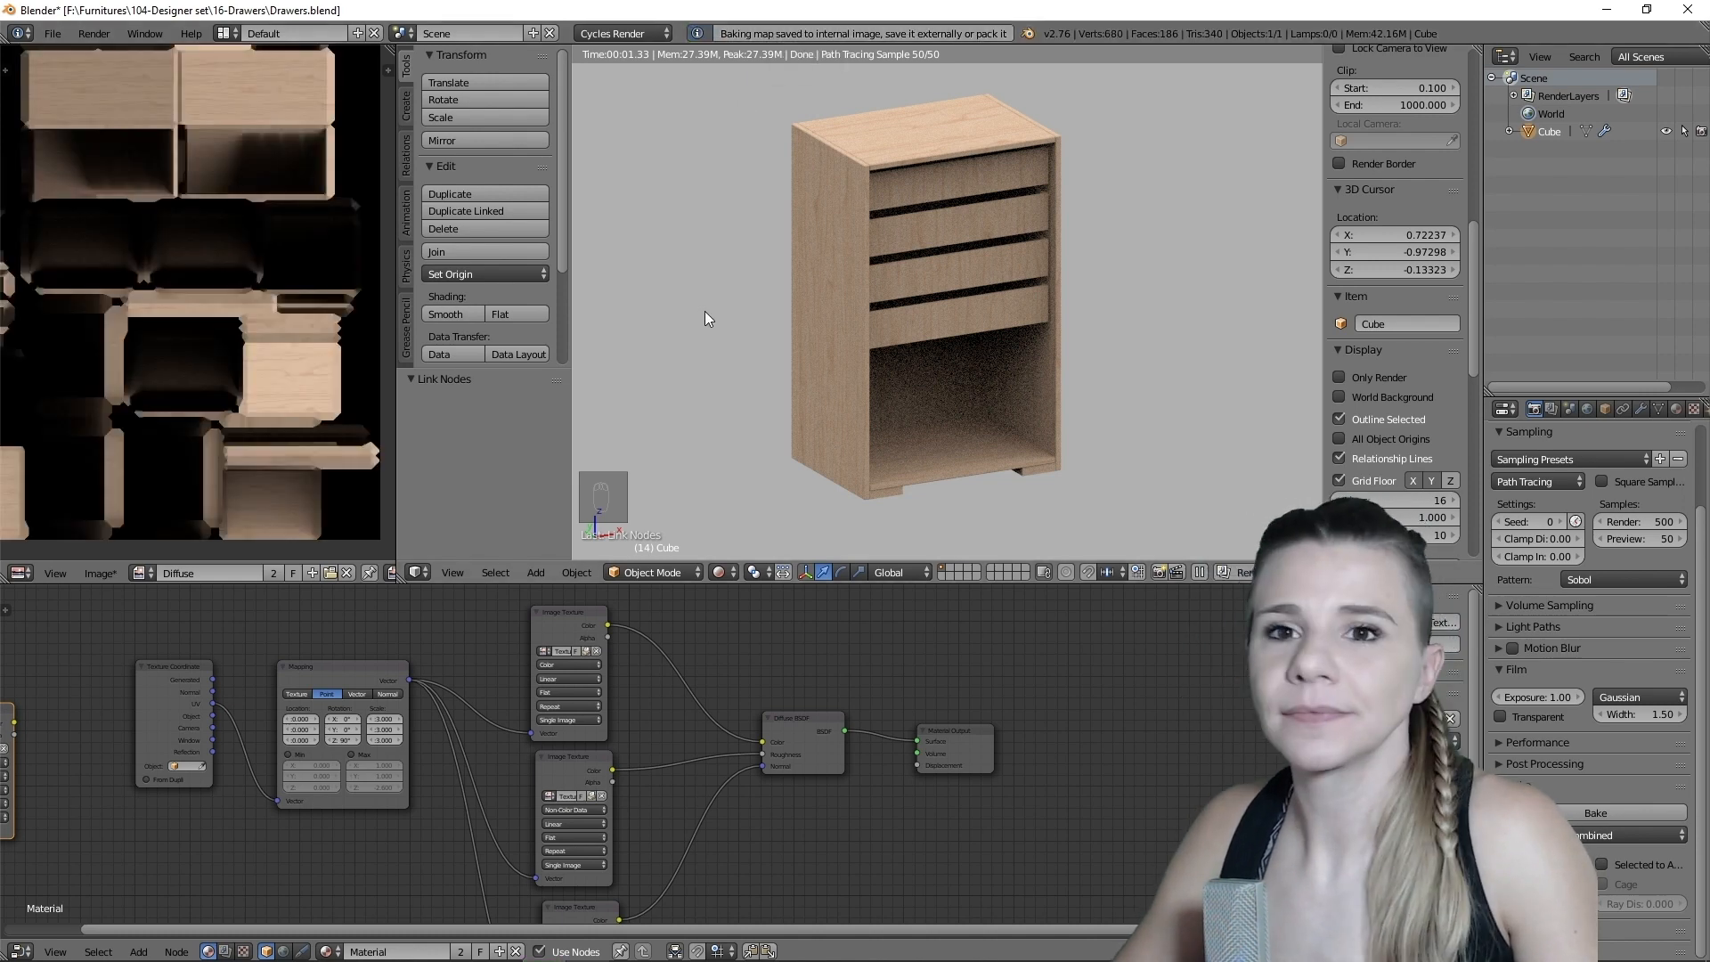
# - Check the new bake and save the image as Combined.png in the 15- TUTORIAL Textures folder
pyautogui.scroll(3, 173, 267)
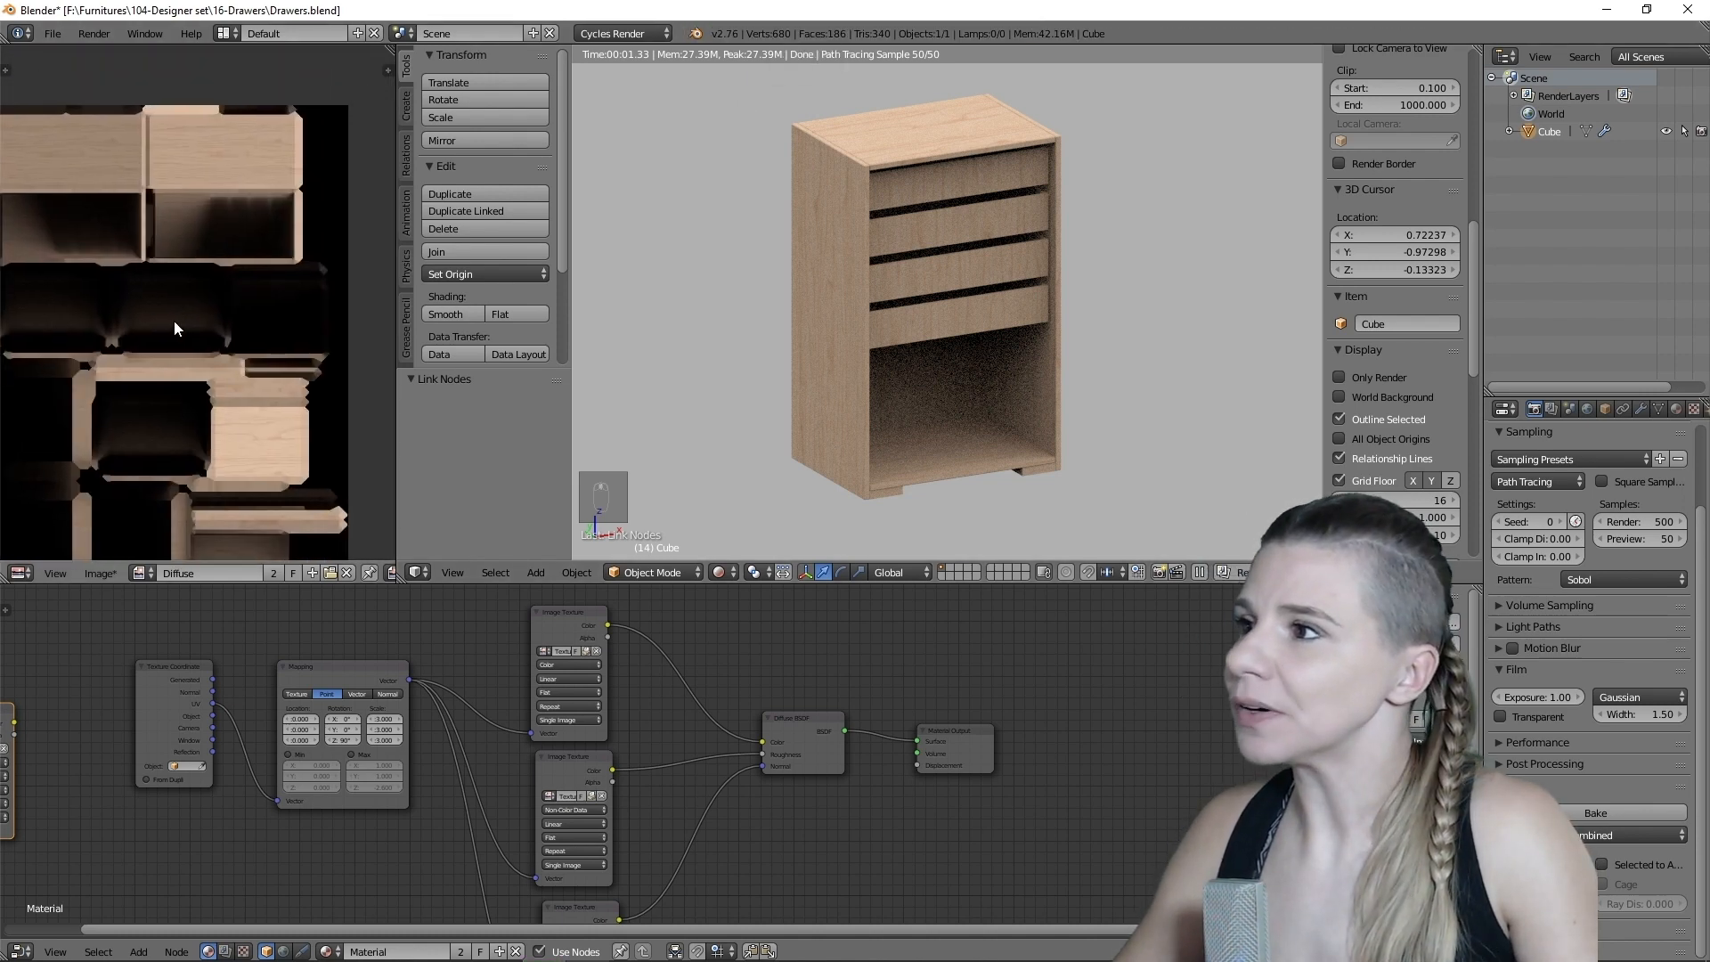
pyautogui.scroll(2, 197, 314)
pyautogui.scroll(-3, 197, 315)
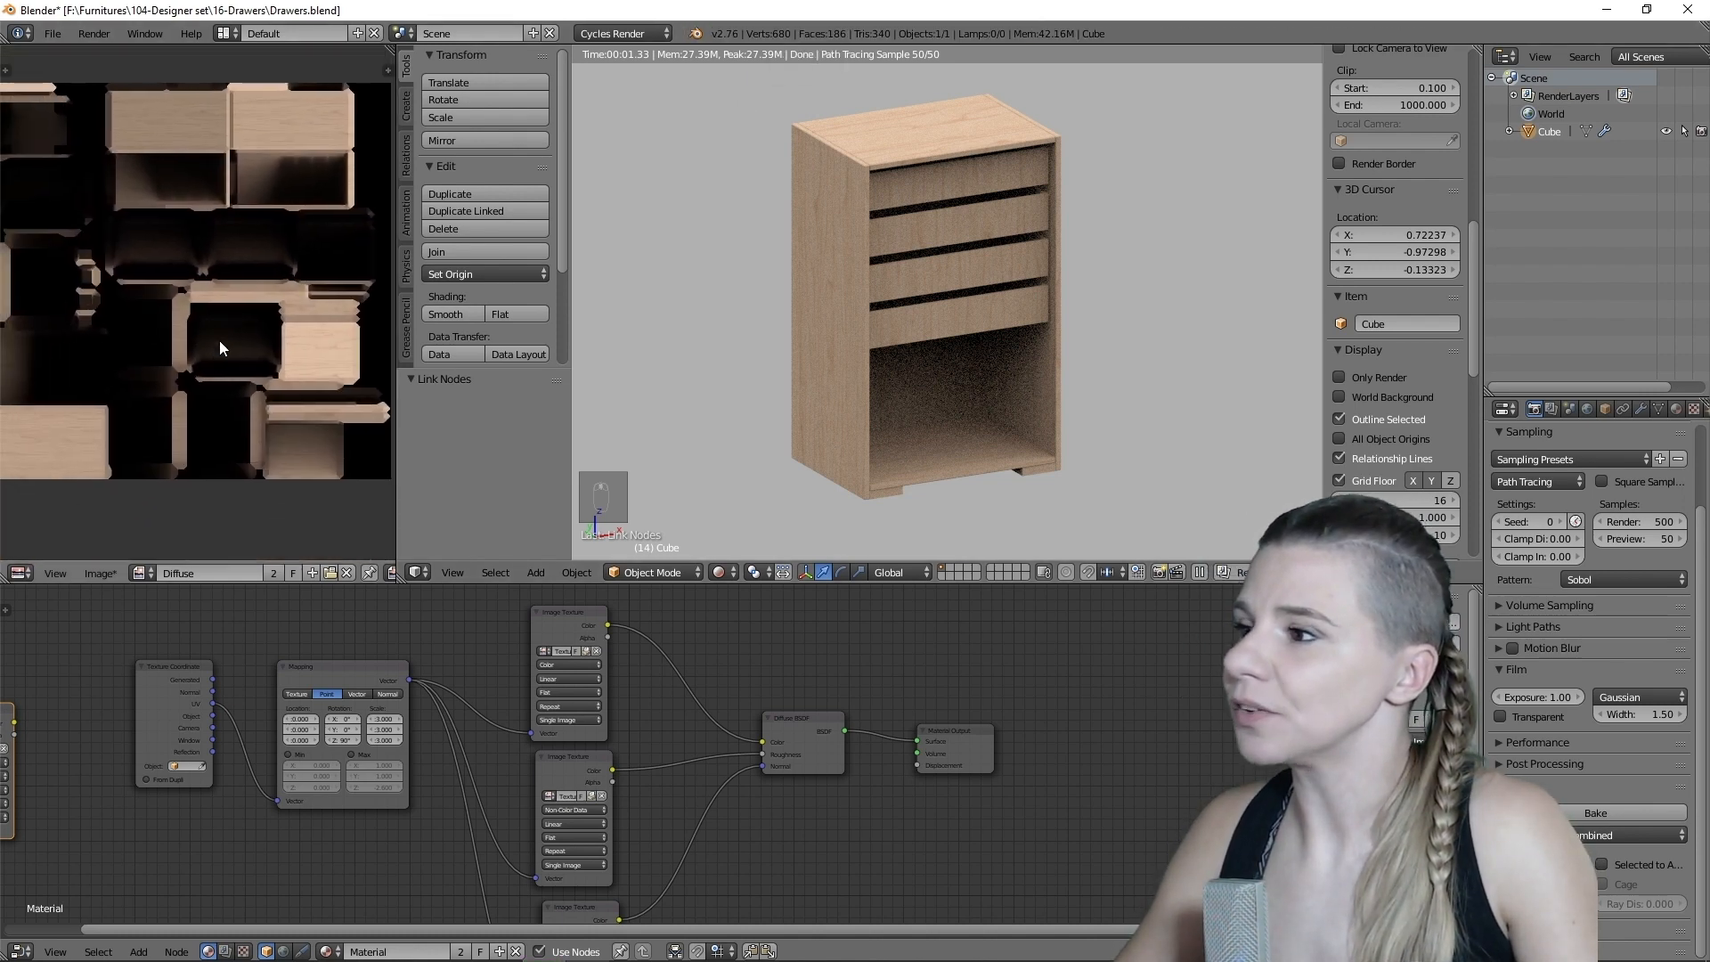
pyautogui.click(107, 576)
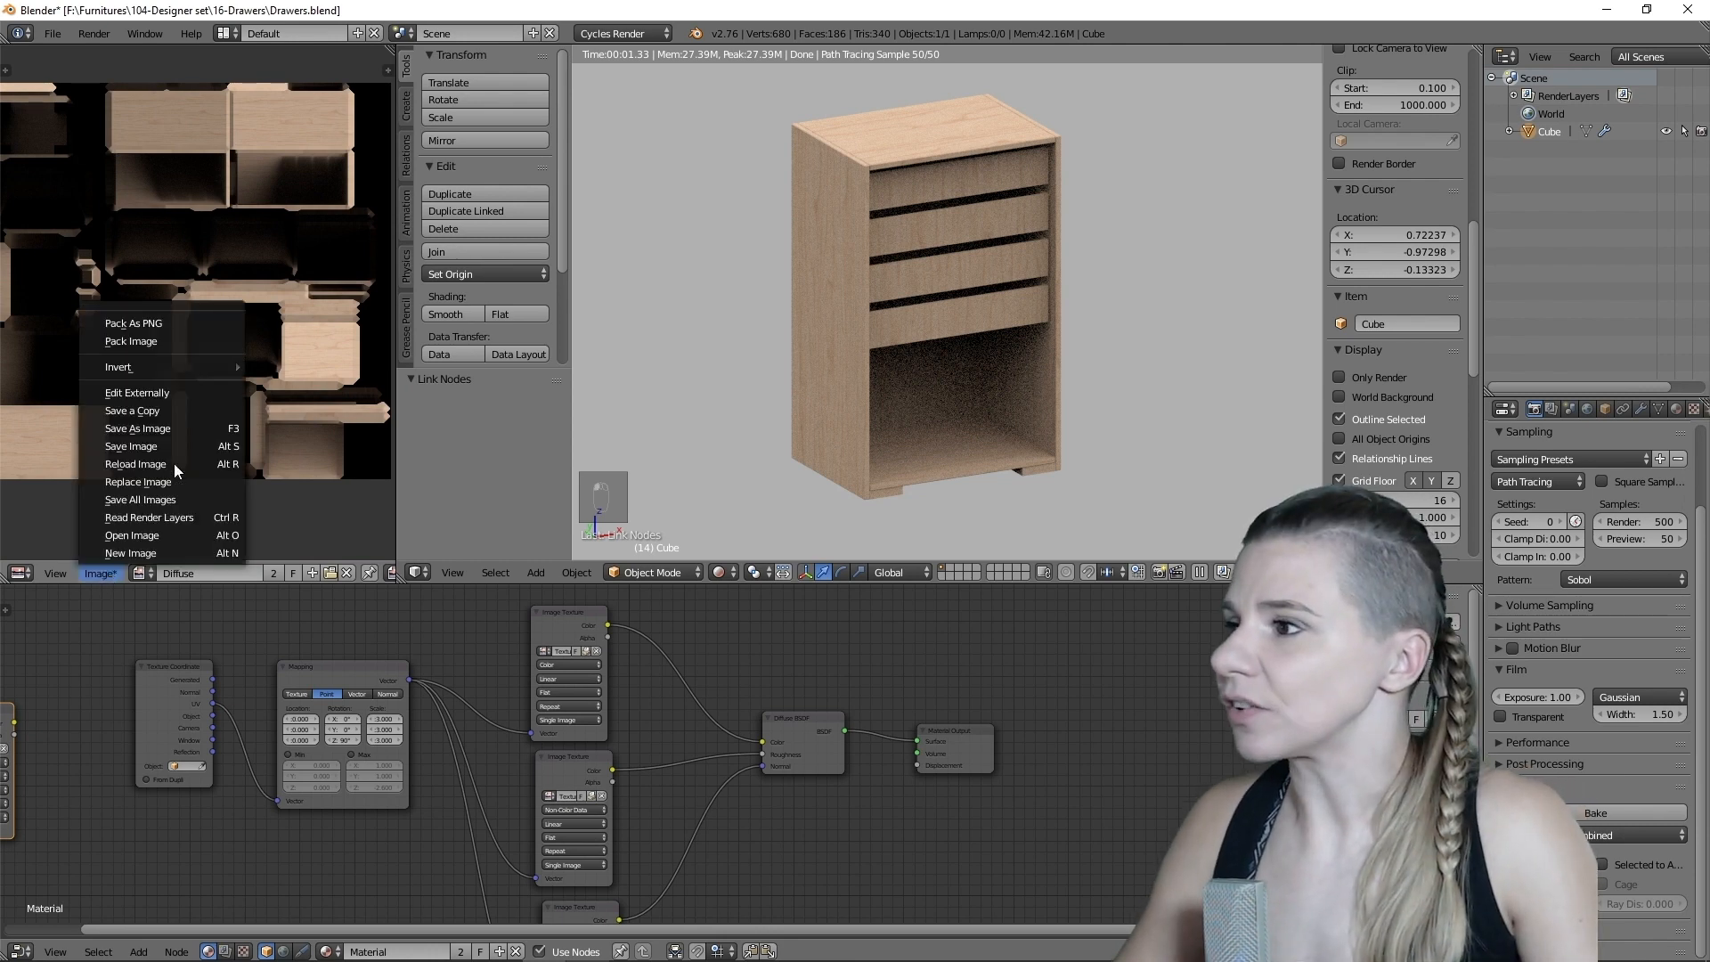
pyautogui.click(184, 427)
pyautogui.click(319, 96)
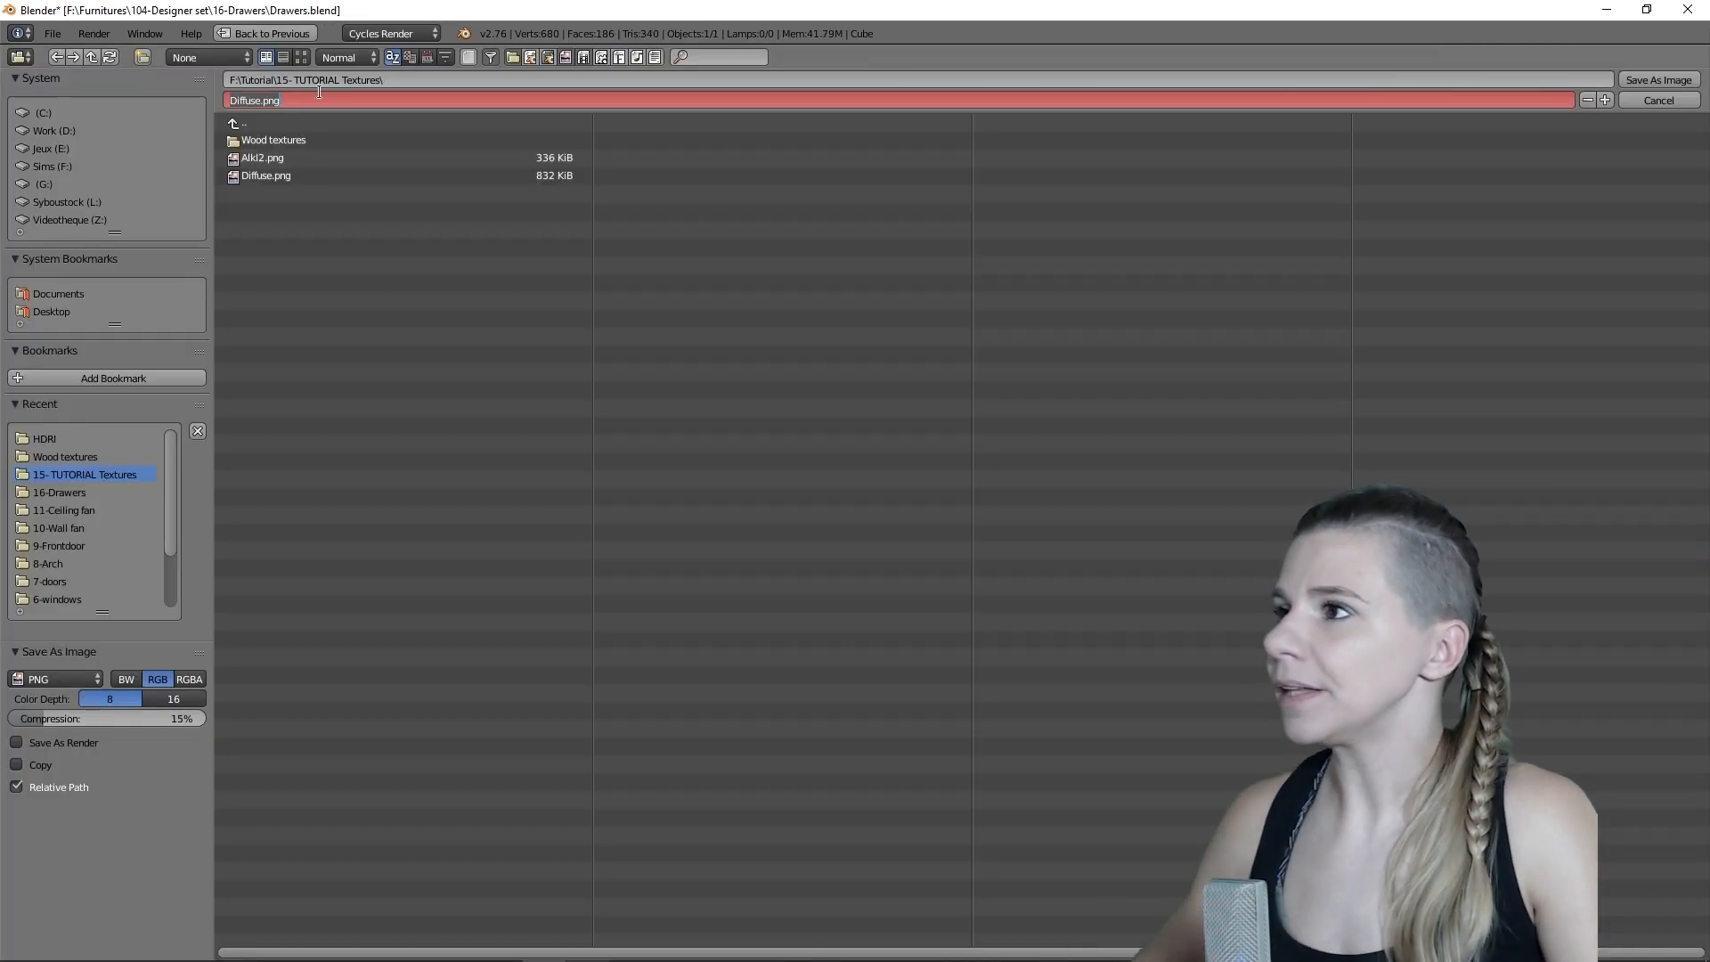
pyautogui.write('C')
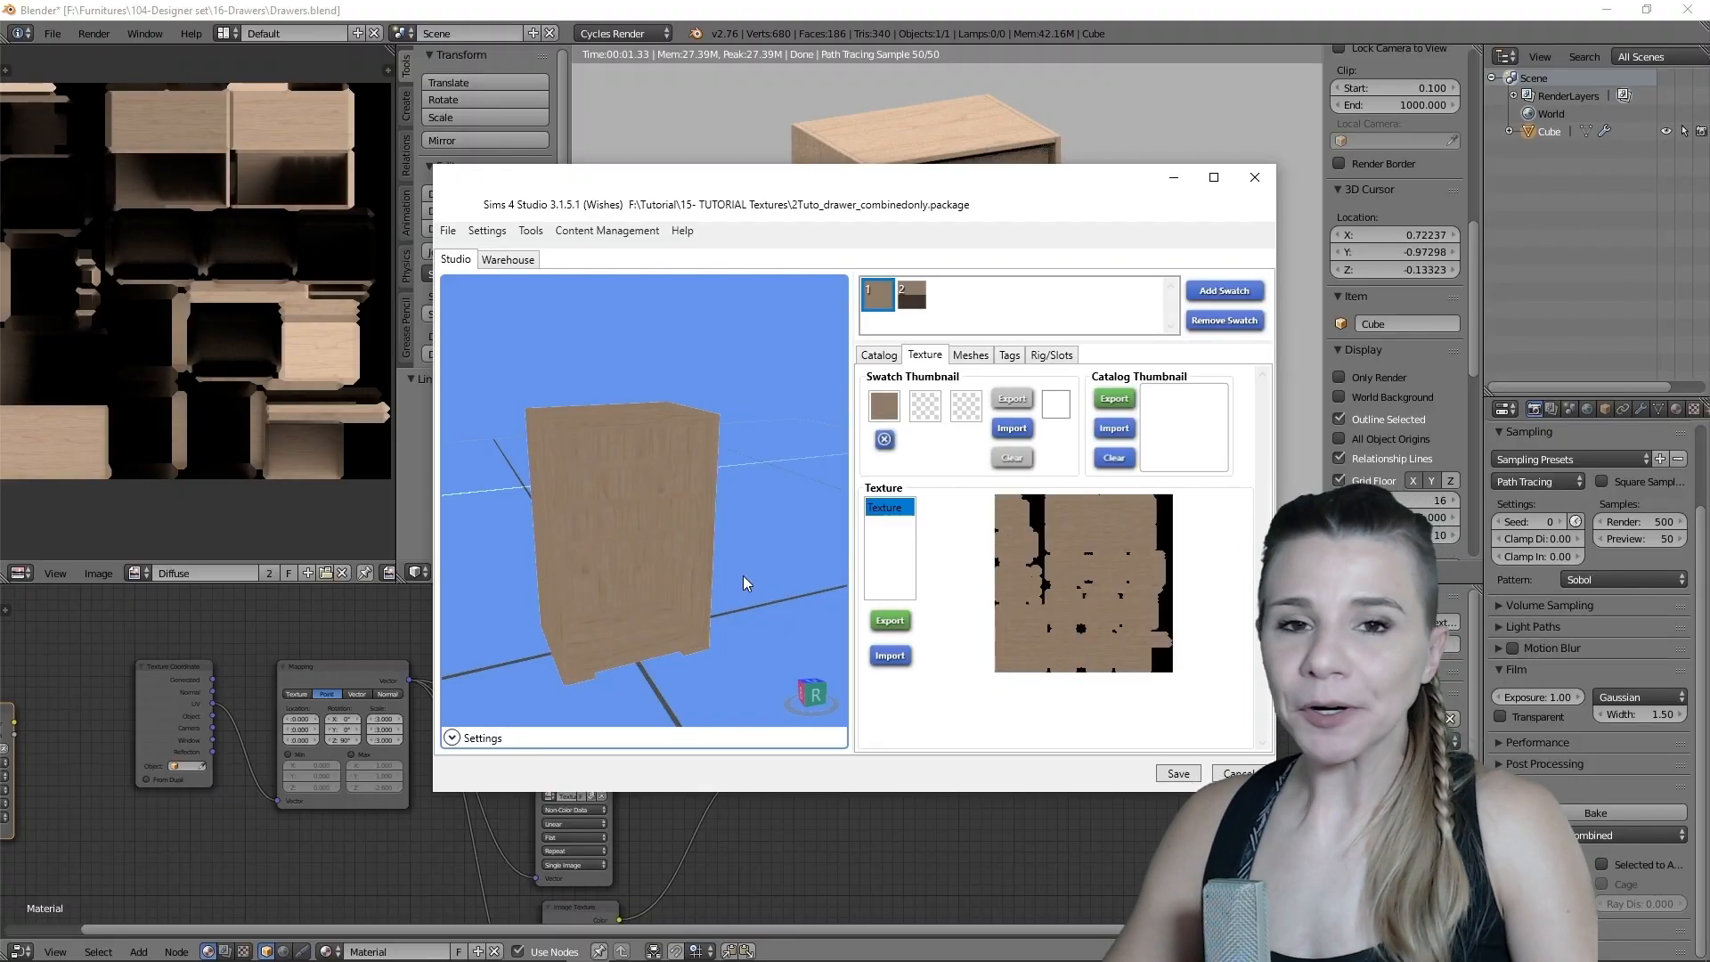
# - In Sims 4 Studio, show the second swatch with the combined texture and rotate the cabinet preview
pyautogui.click(912, 294)
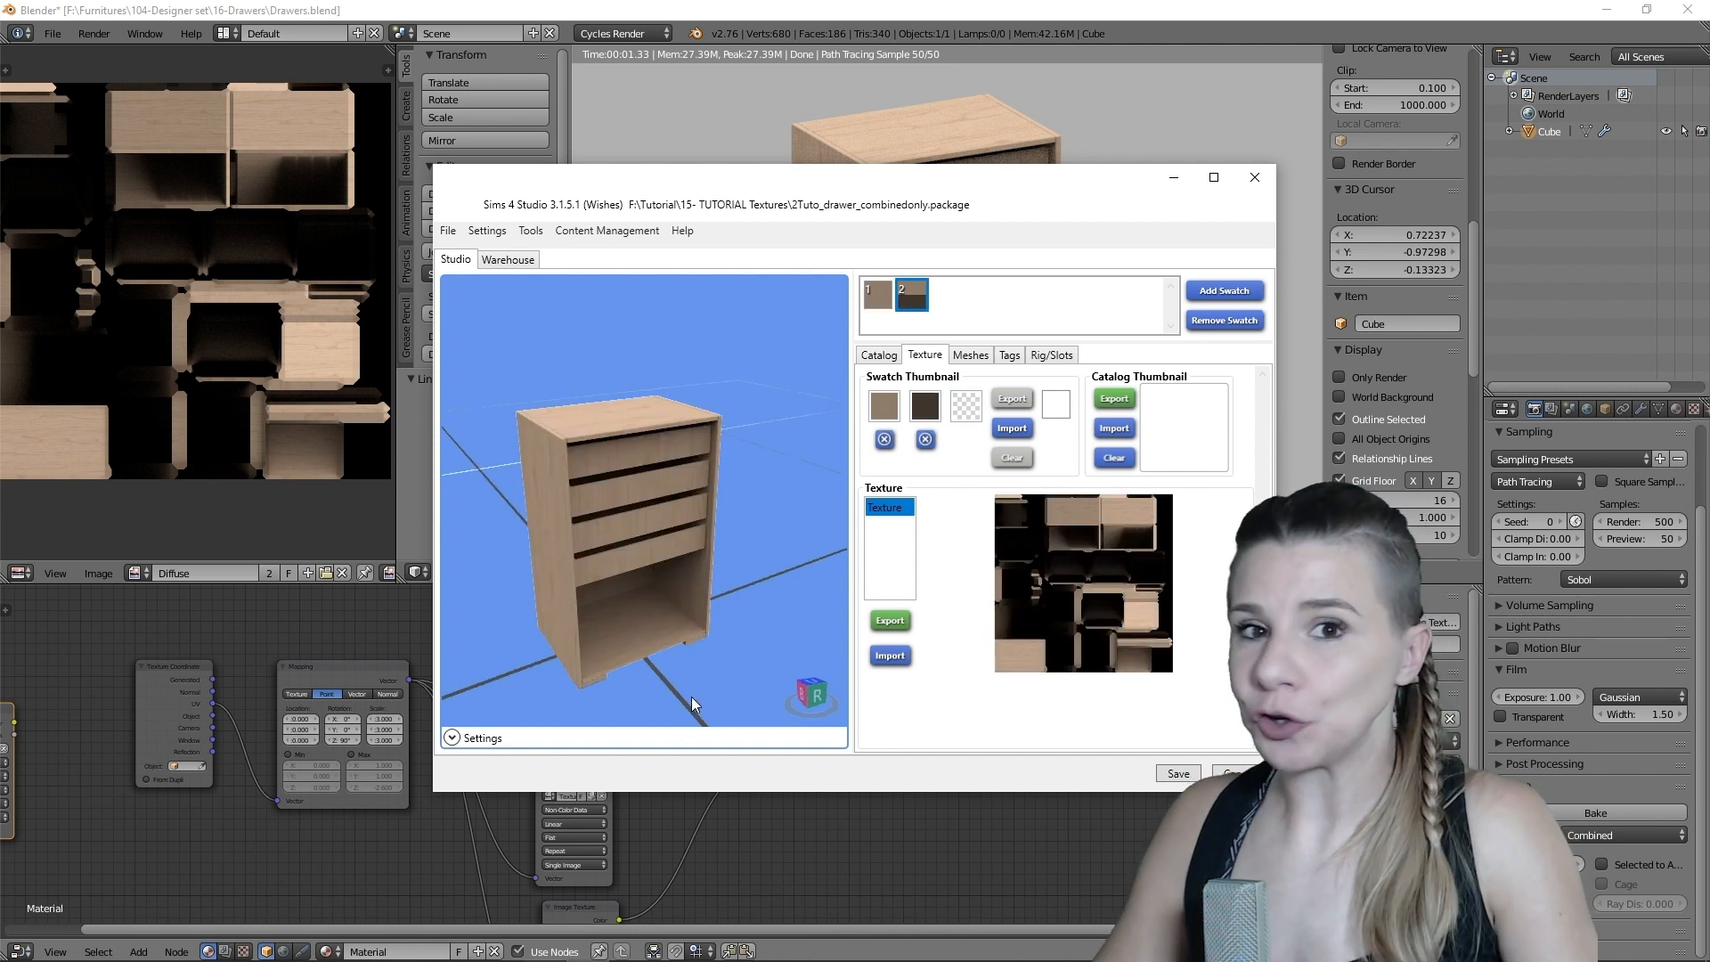
pyautogui.moveTo(692, 698); pyautogui.dragTo(745, 553)
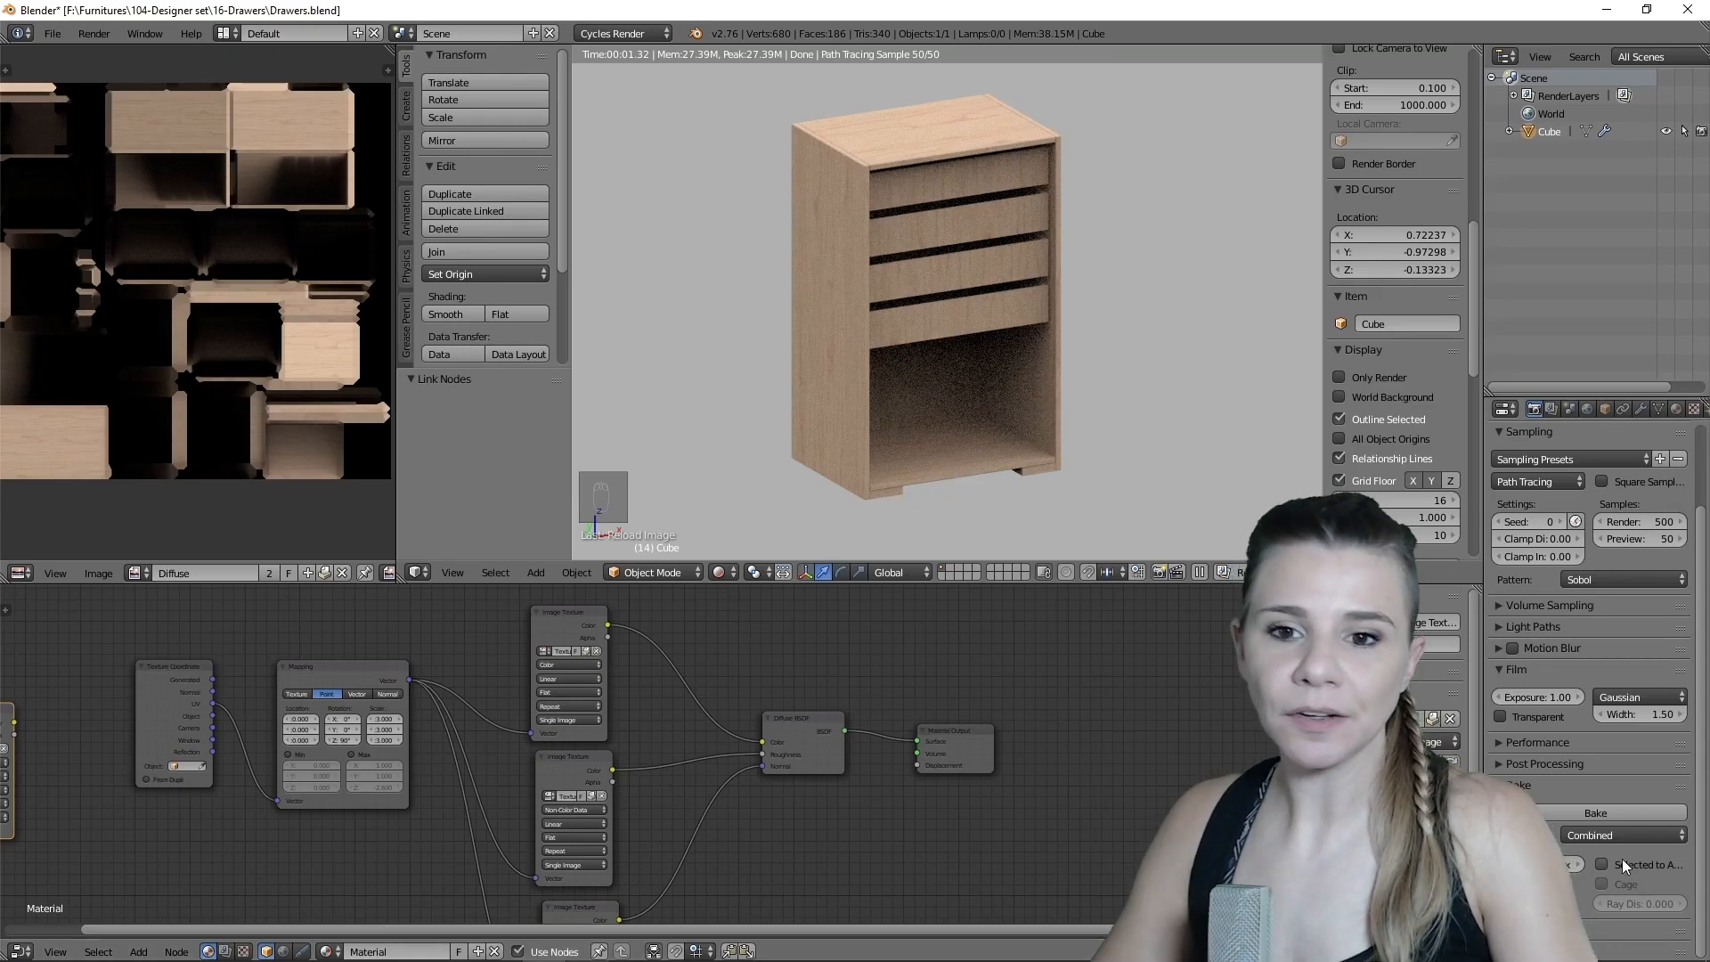
# - In Blender, change the bake type to Ambient Occlusion and bake the cabinet
pyautogui.click(1621, 836)
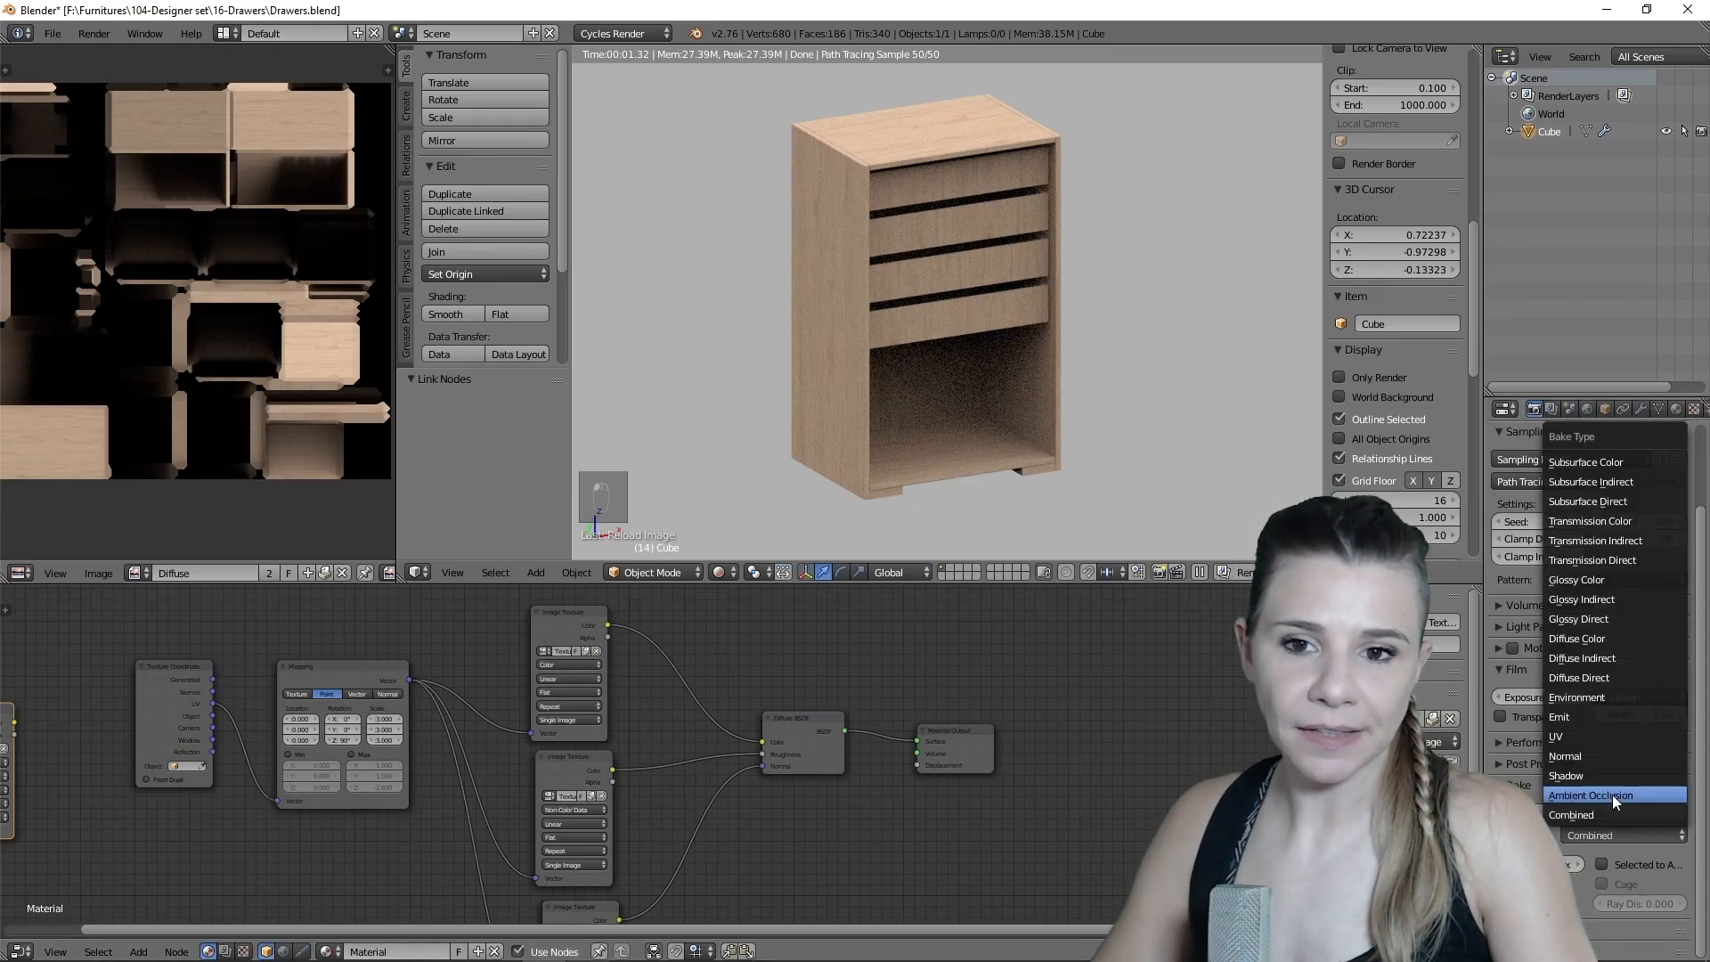
pyautogui.click(1611, 793)
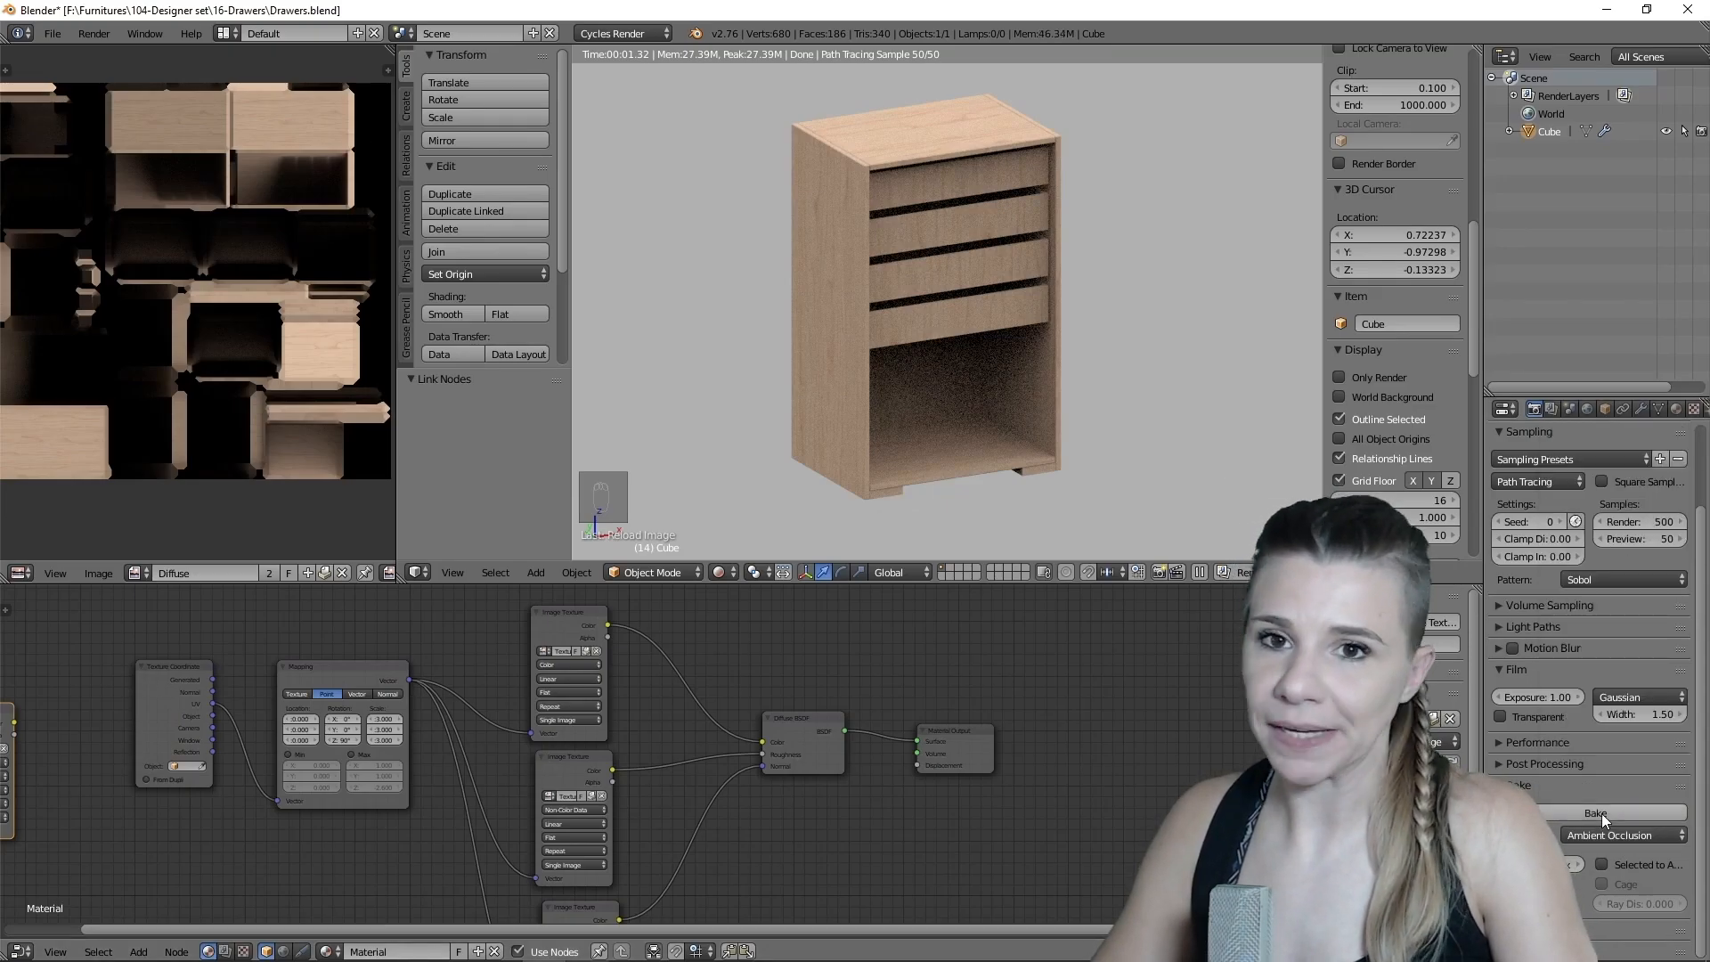
pyautogui.click(1601, 814)
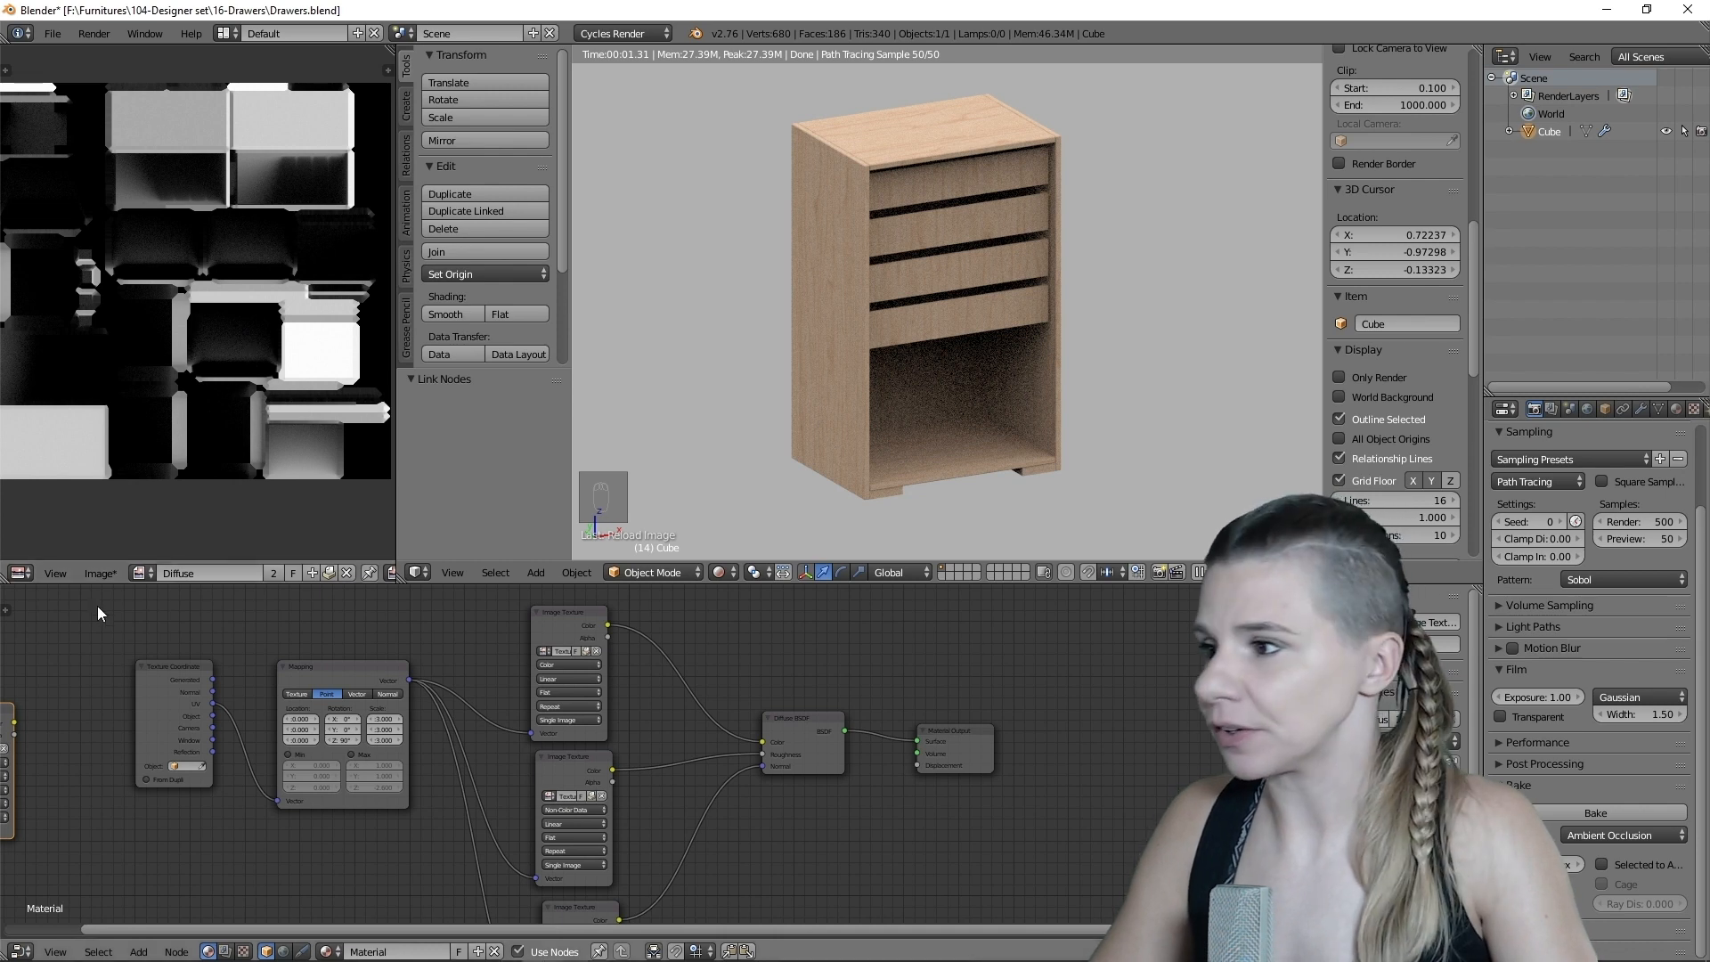
# - Save the baked ambient occlusion image under a new file name in the 15- TUTORIAL Textures folder
pyautogui.click(102, 573)
pyautogui.click(147, 426)
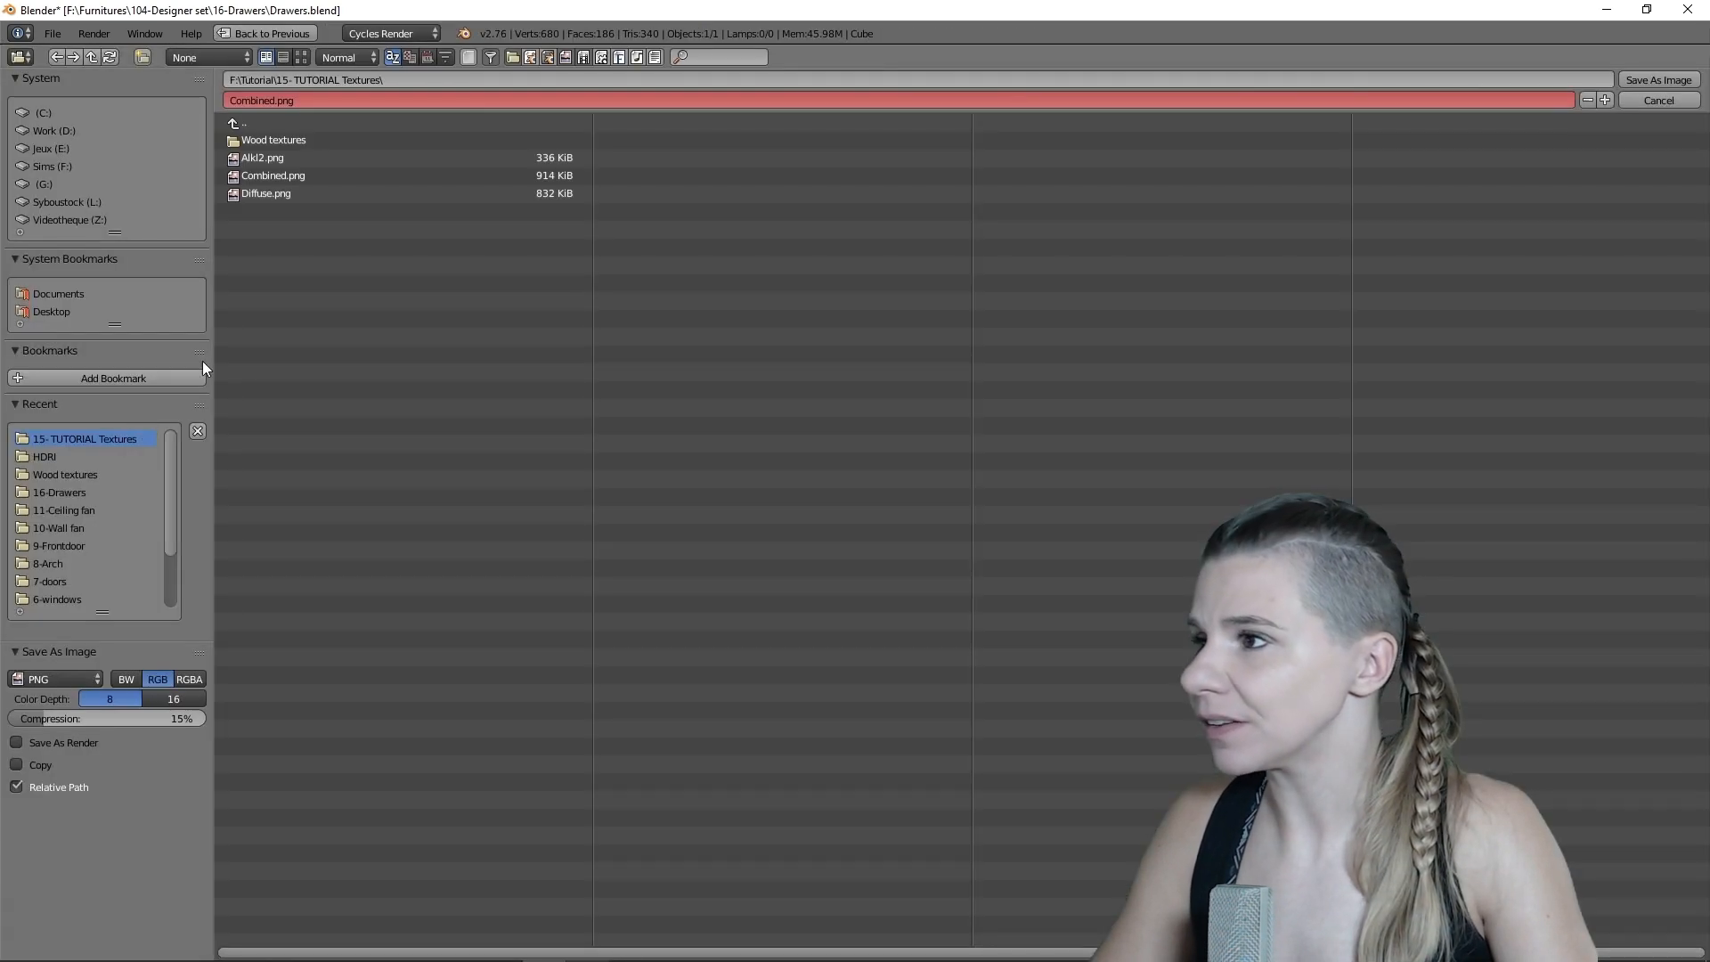
pyautogui.click(314, 102)
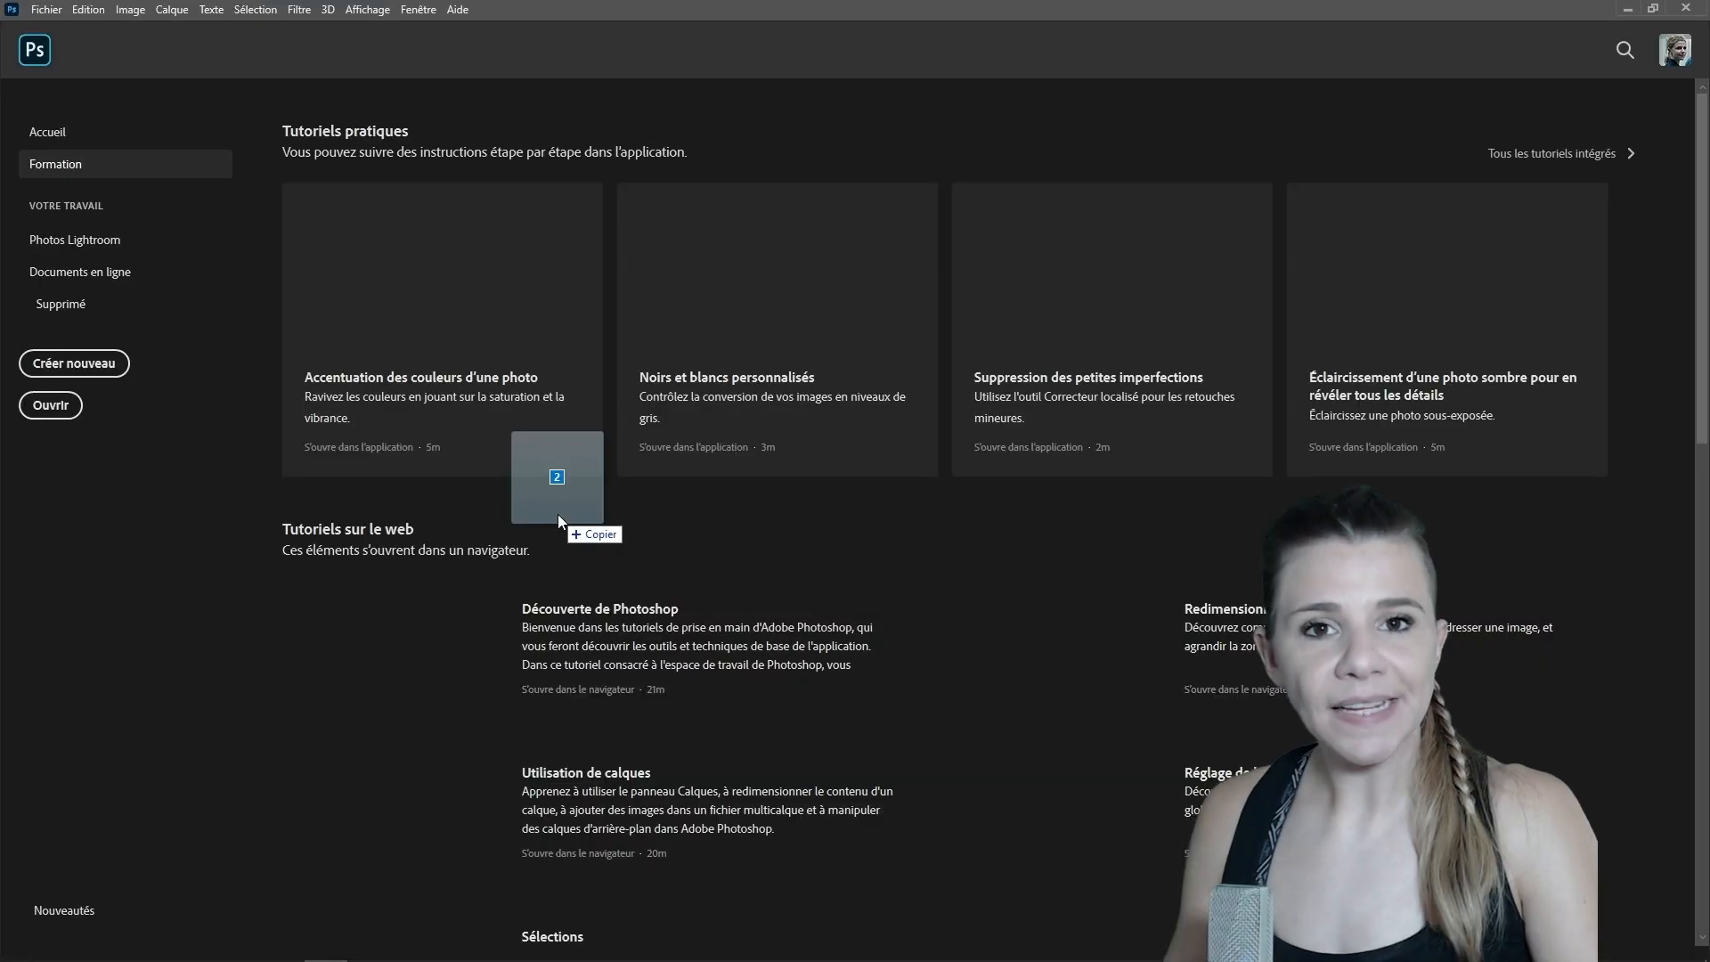
# - Open Ambiant_occlusion.png and Diffuse.png in Photoshop and paste the whole occlusion image as a new layer over Diffuse.png
pyautogui.moveTo(558, 515); pyautogui.dragTo(619, 537)
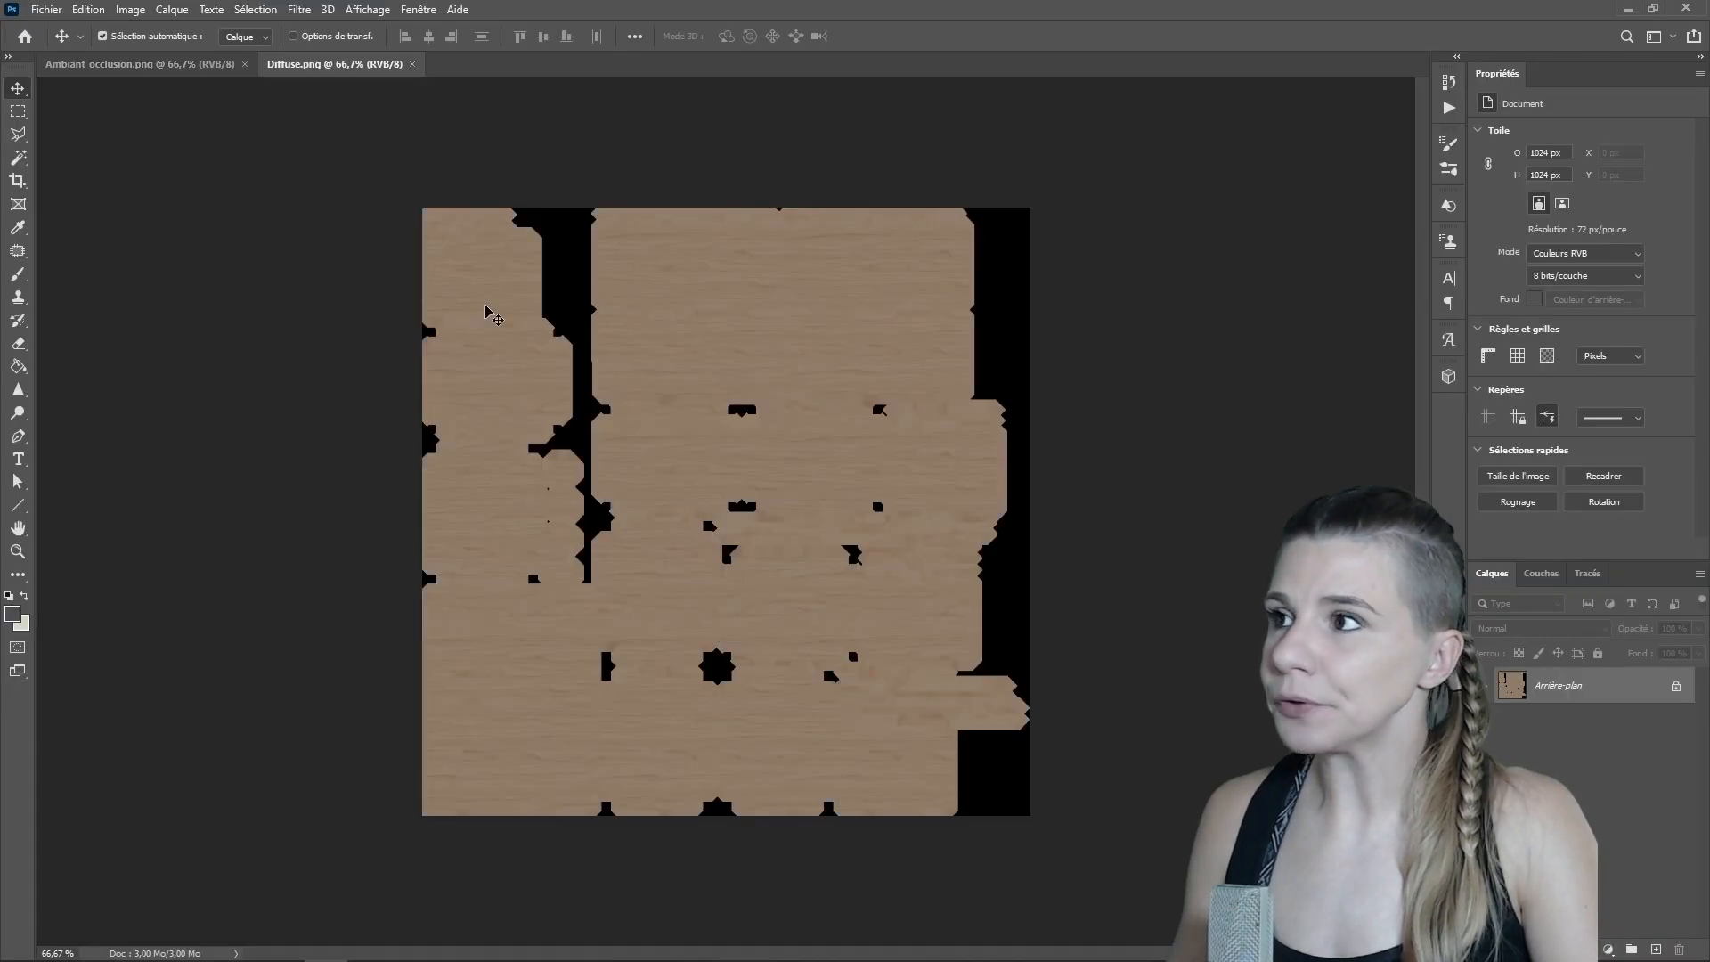
pyautogui.click(138, 64)
pyautogui.hotkey('ctrl', 'a')
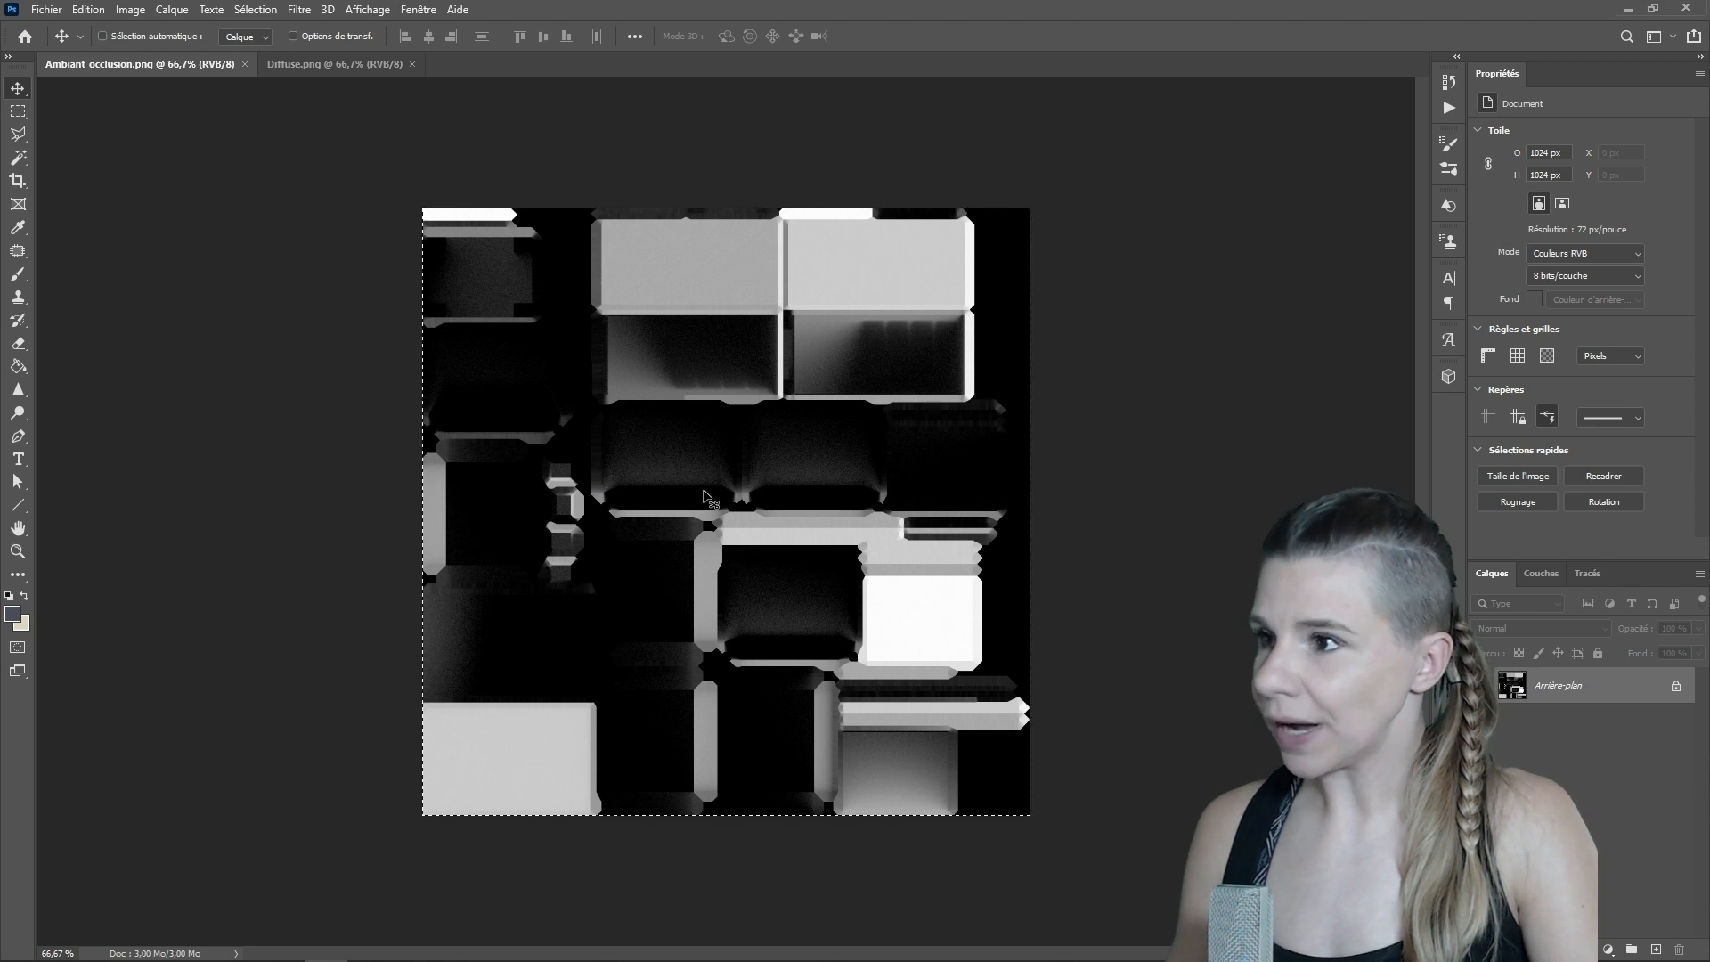
pyautogui.click(309, 64)
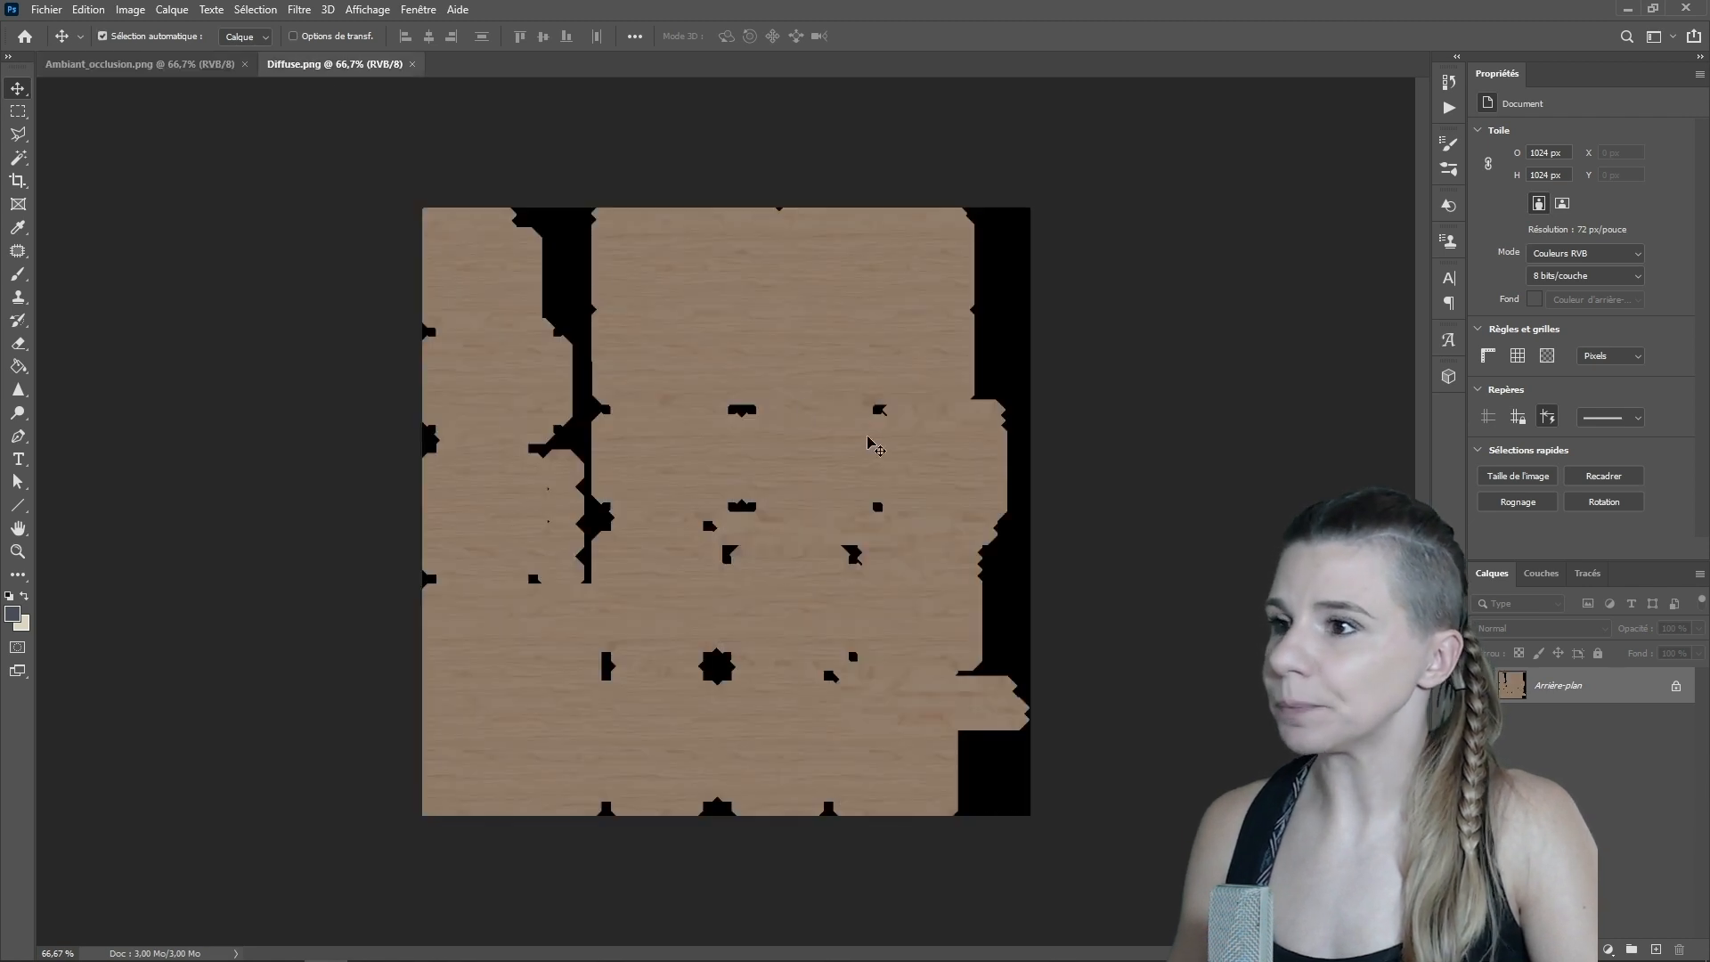
pyautogui.hotkey('ctrl', 'v')
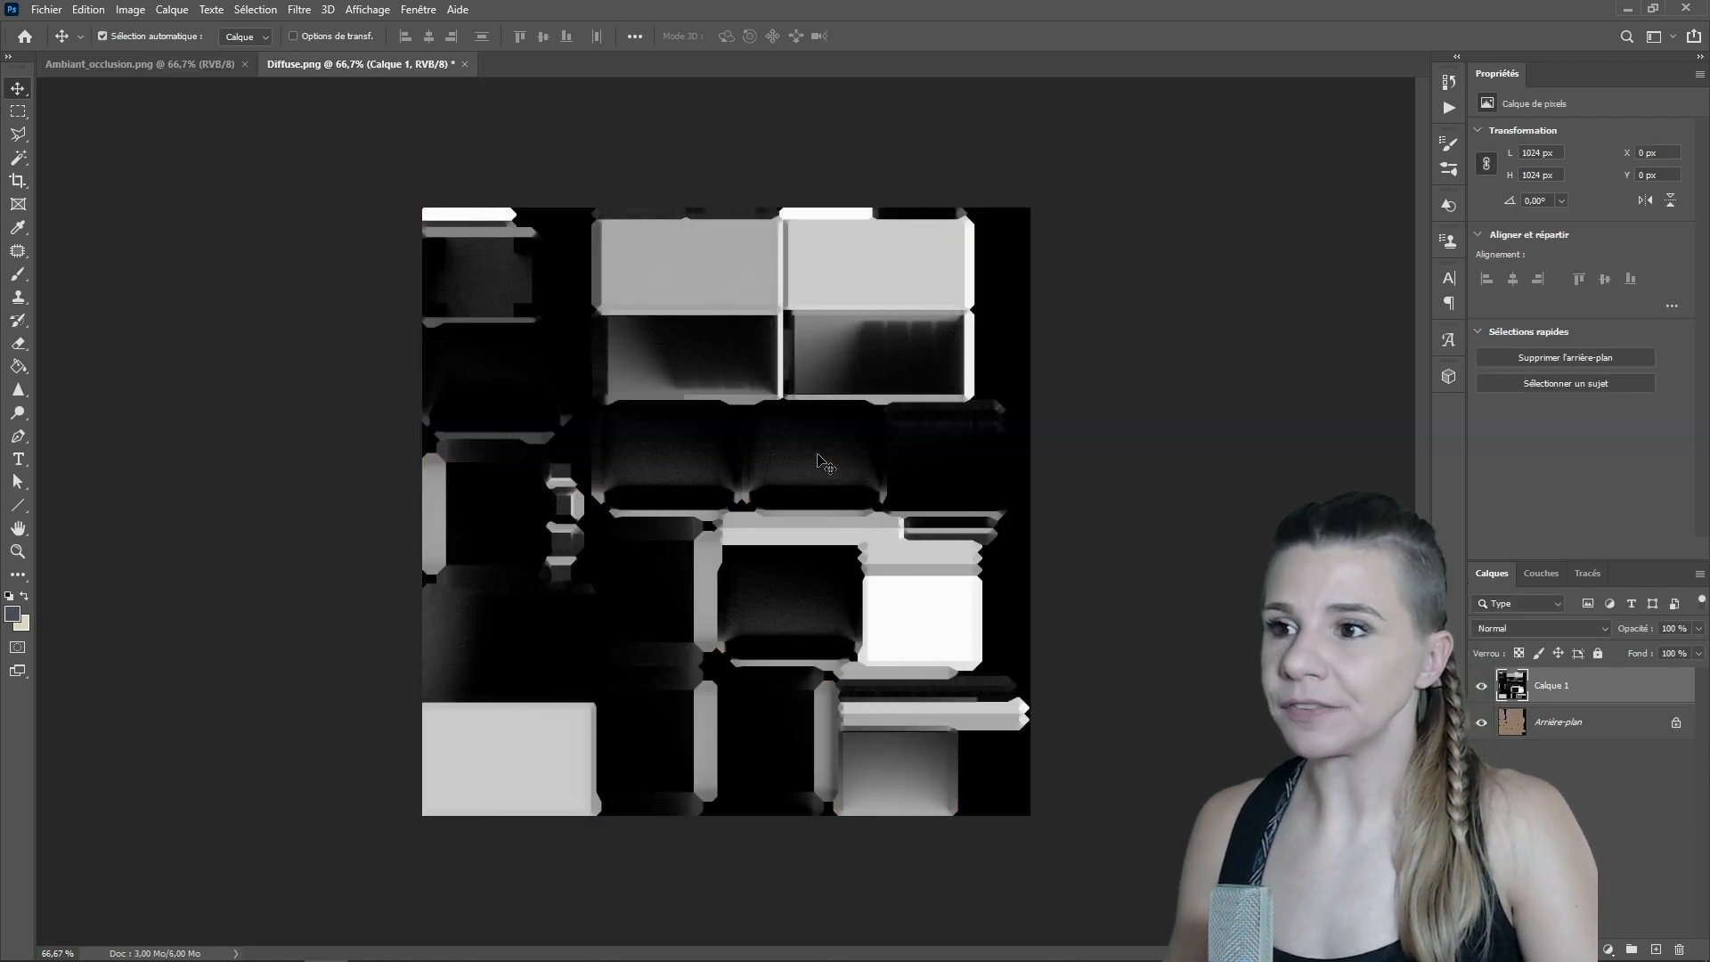
# - Set the occlusion layer's blending mode to Produit and compare the result with Combined.png
pyautogui.click(1526, 629)
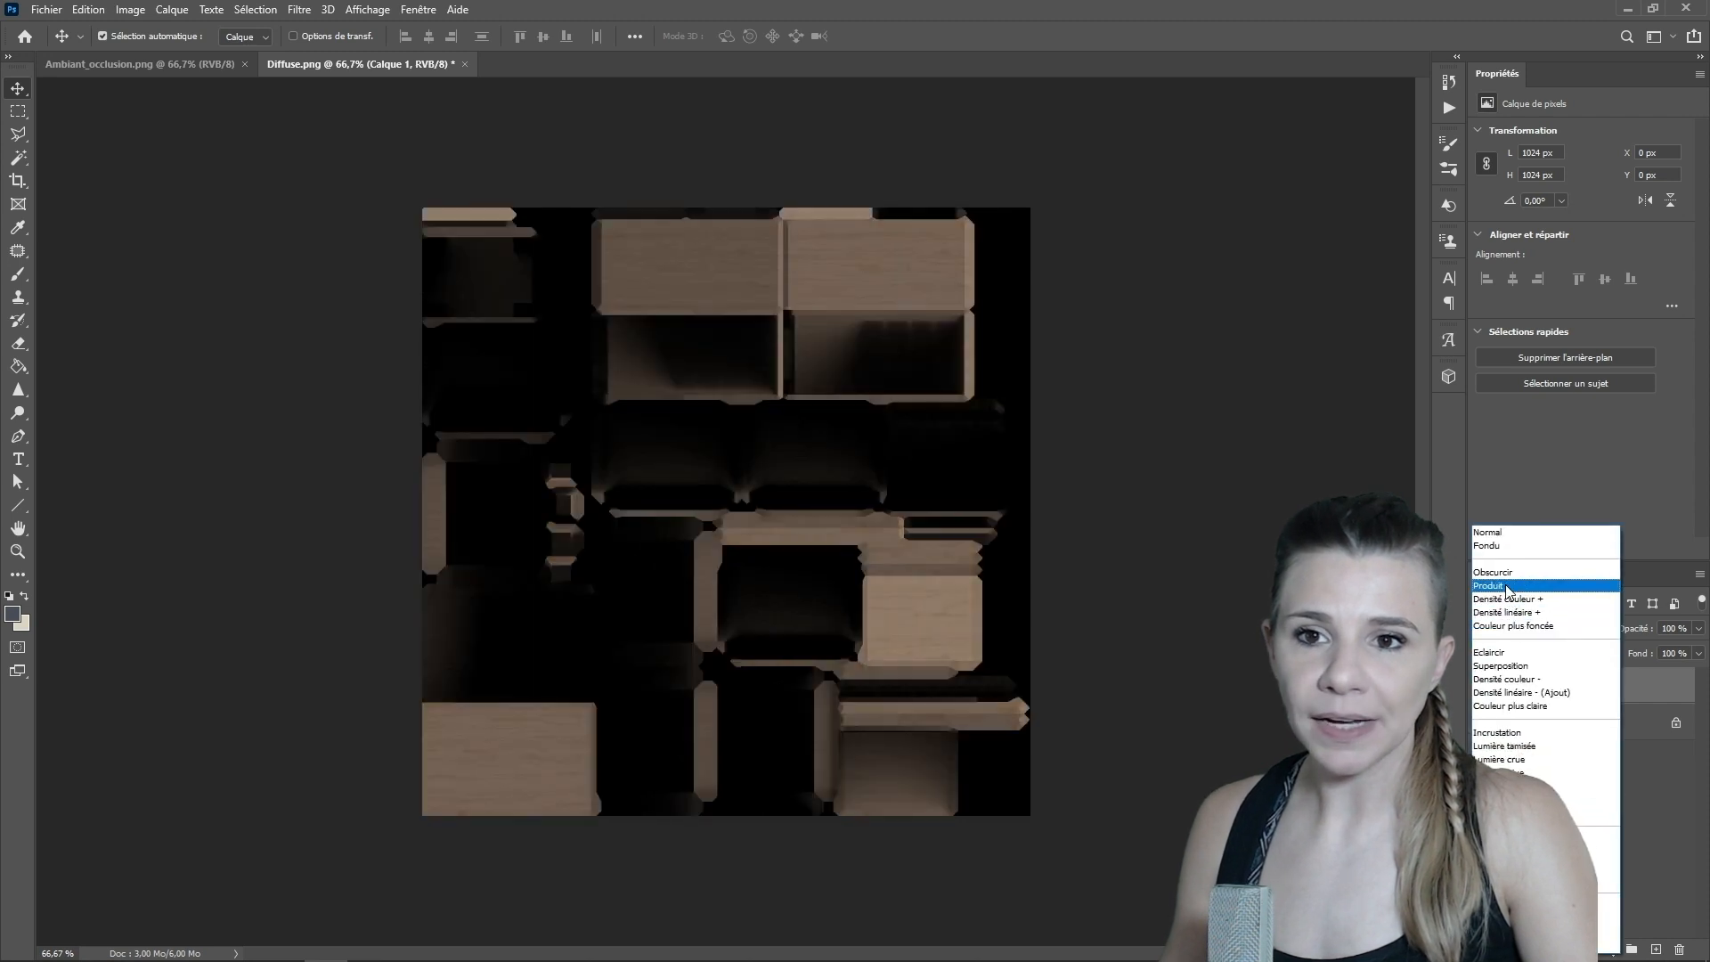
pyautogui.click(1506, 586)
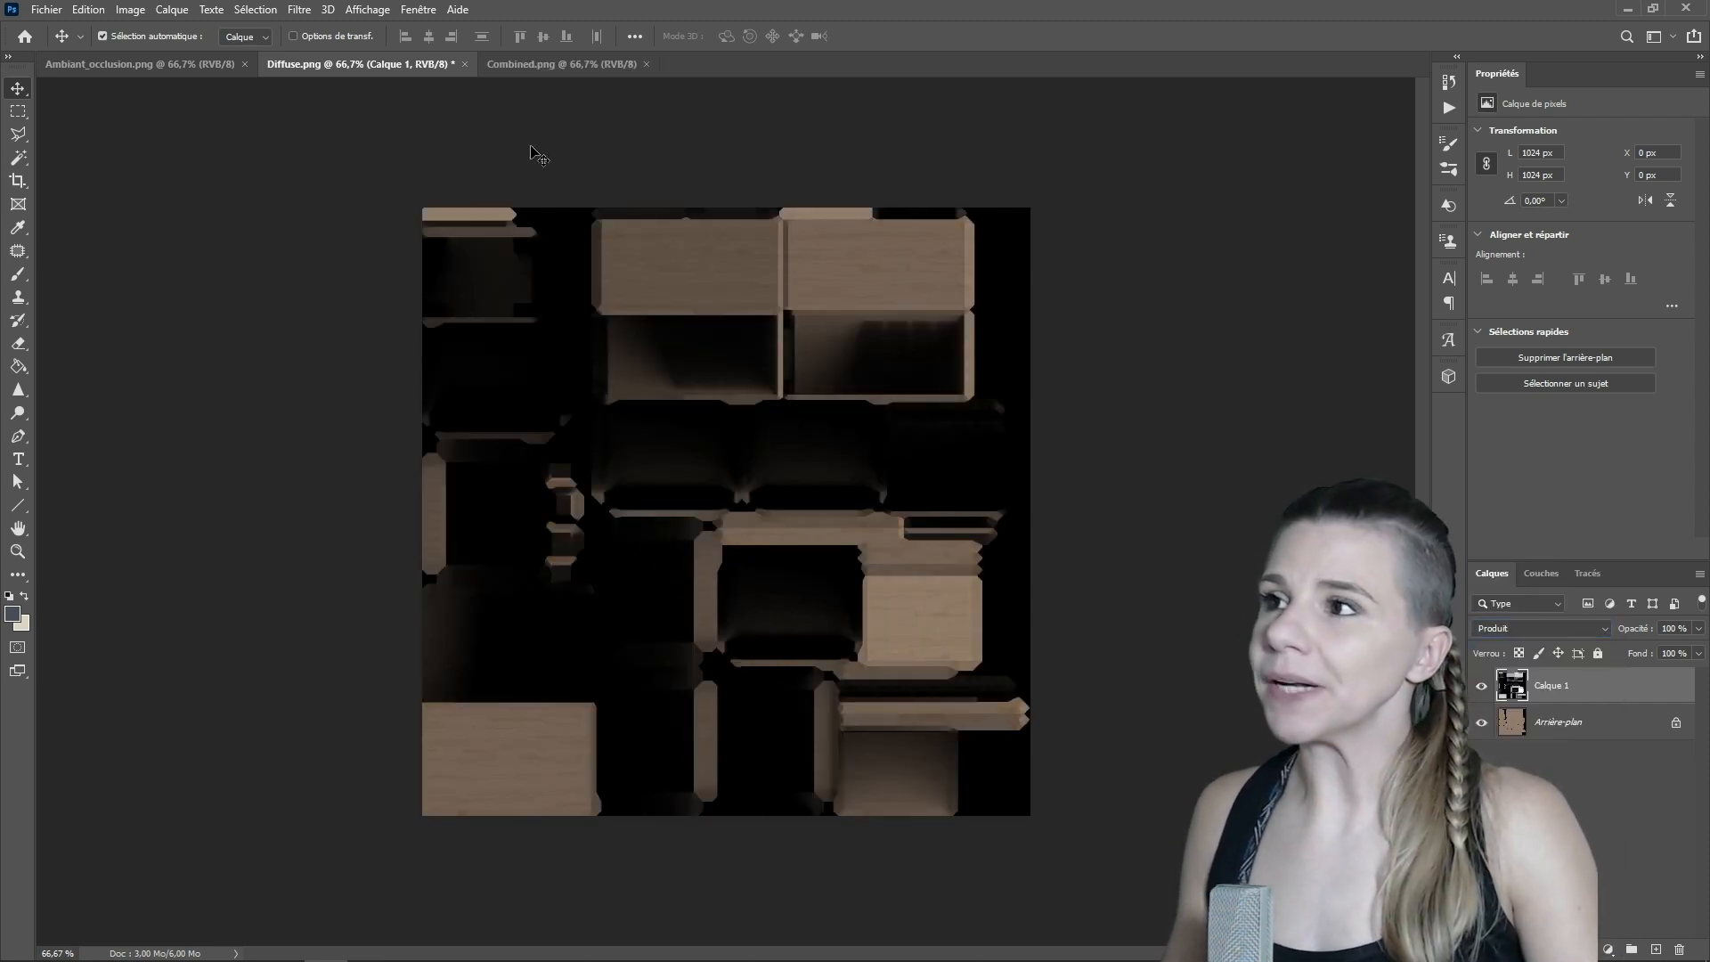
pyautogui.click(536, 67)
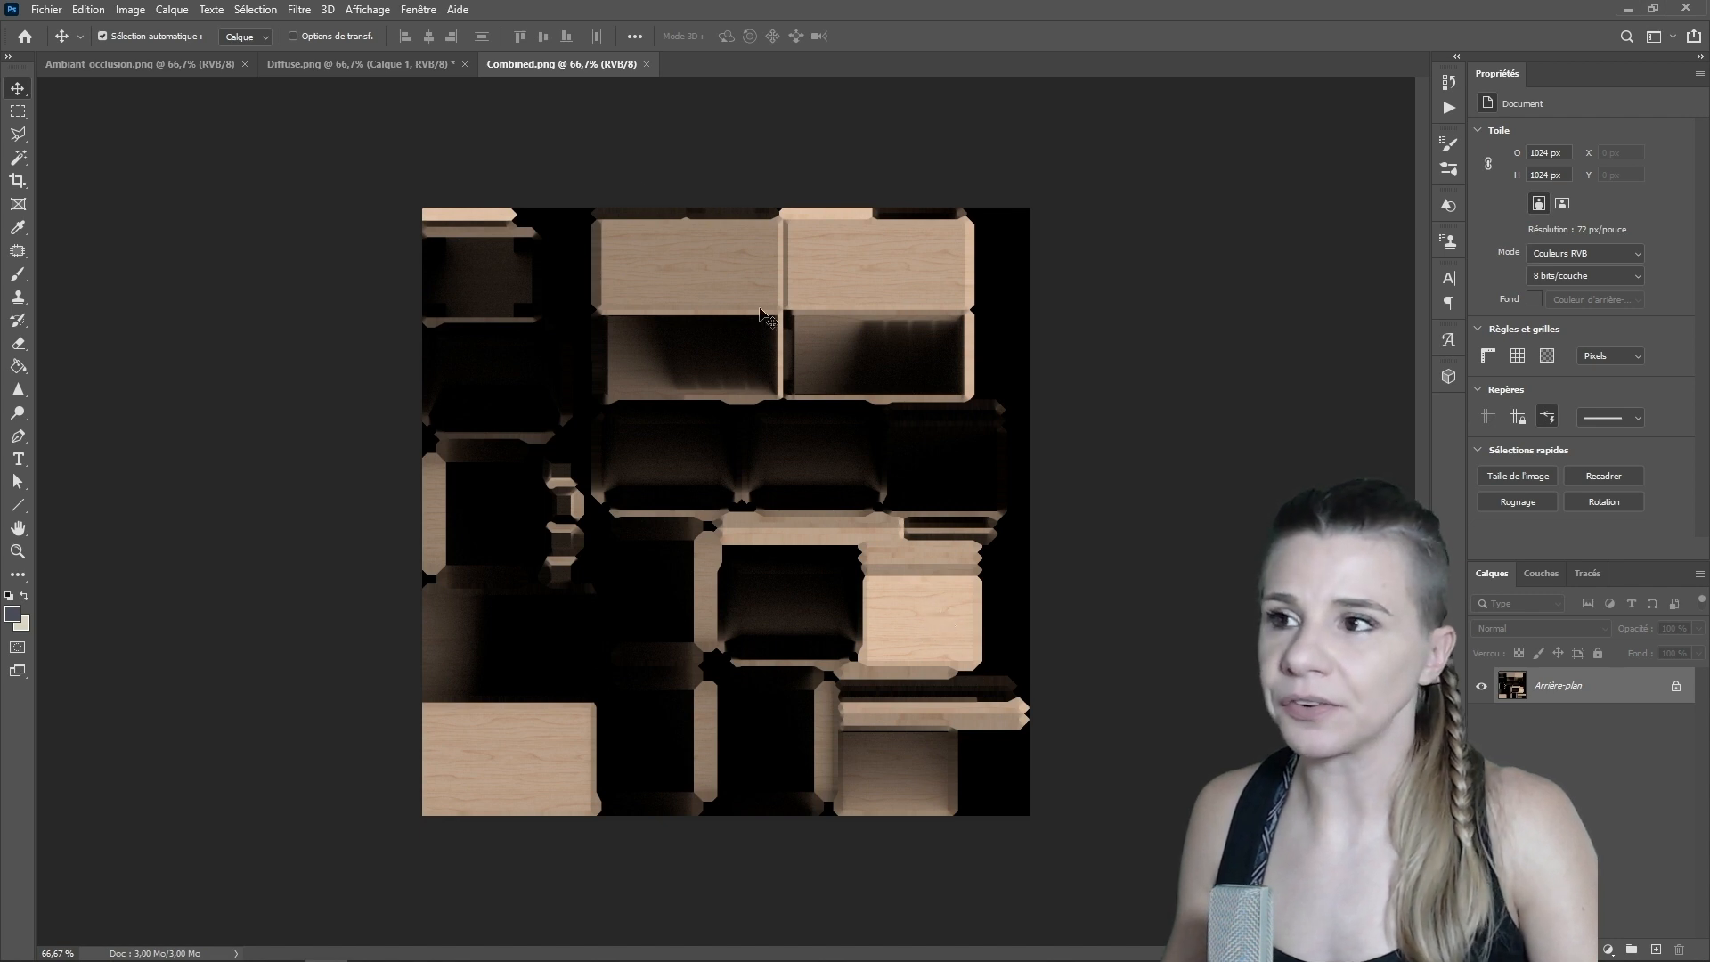
pyautogui.click(361, 64)
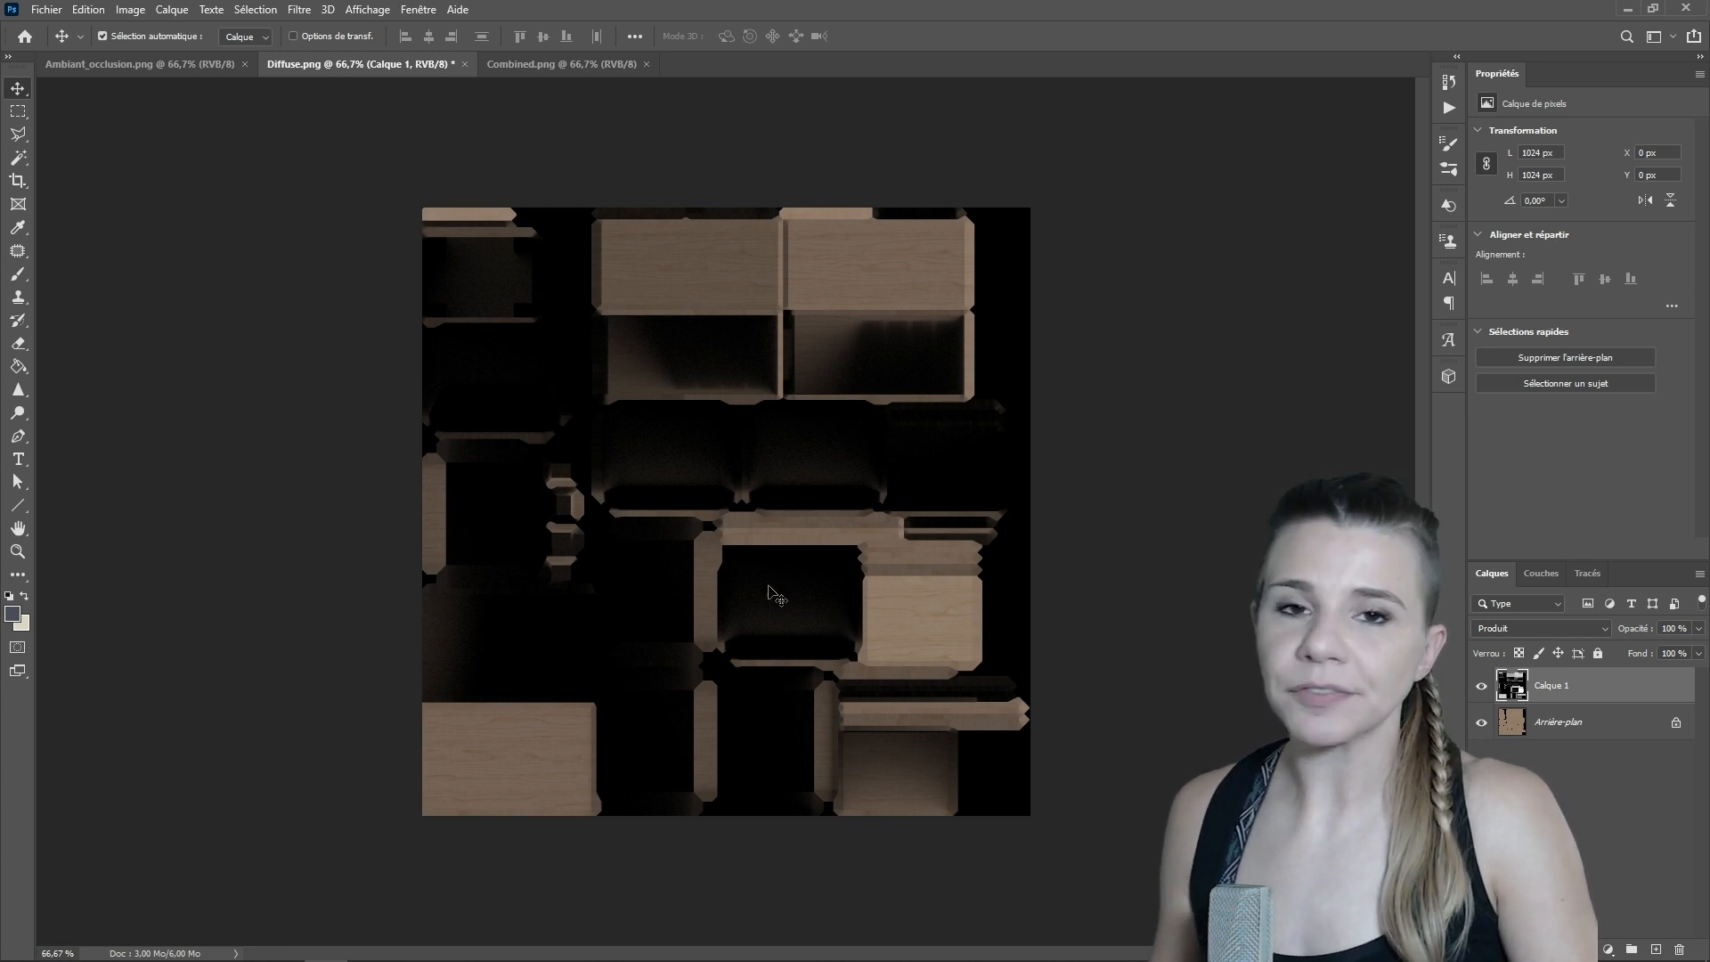
# - Lower the occlusion layer's opacity to 78% and save the document as diffuse AO 1.psd
pyautogui.click(1699, 629)
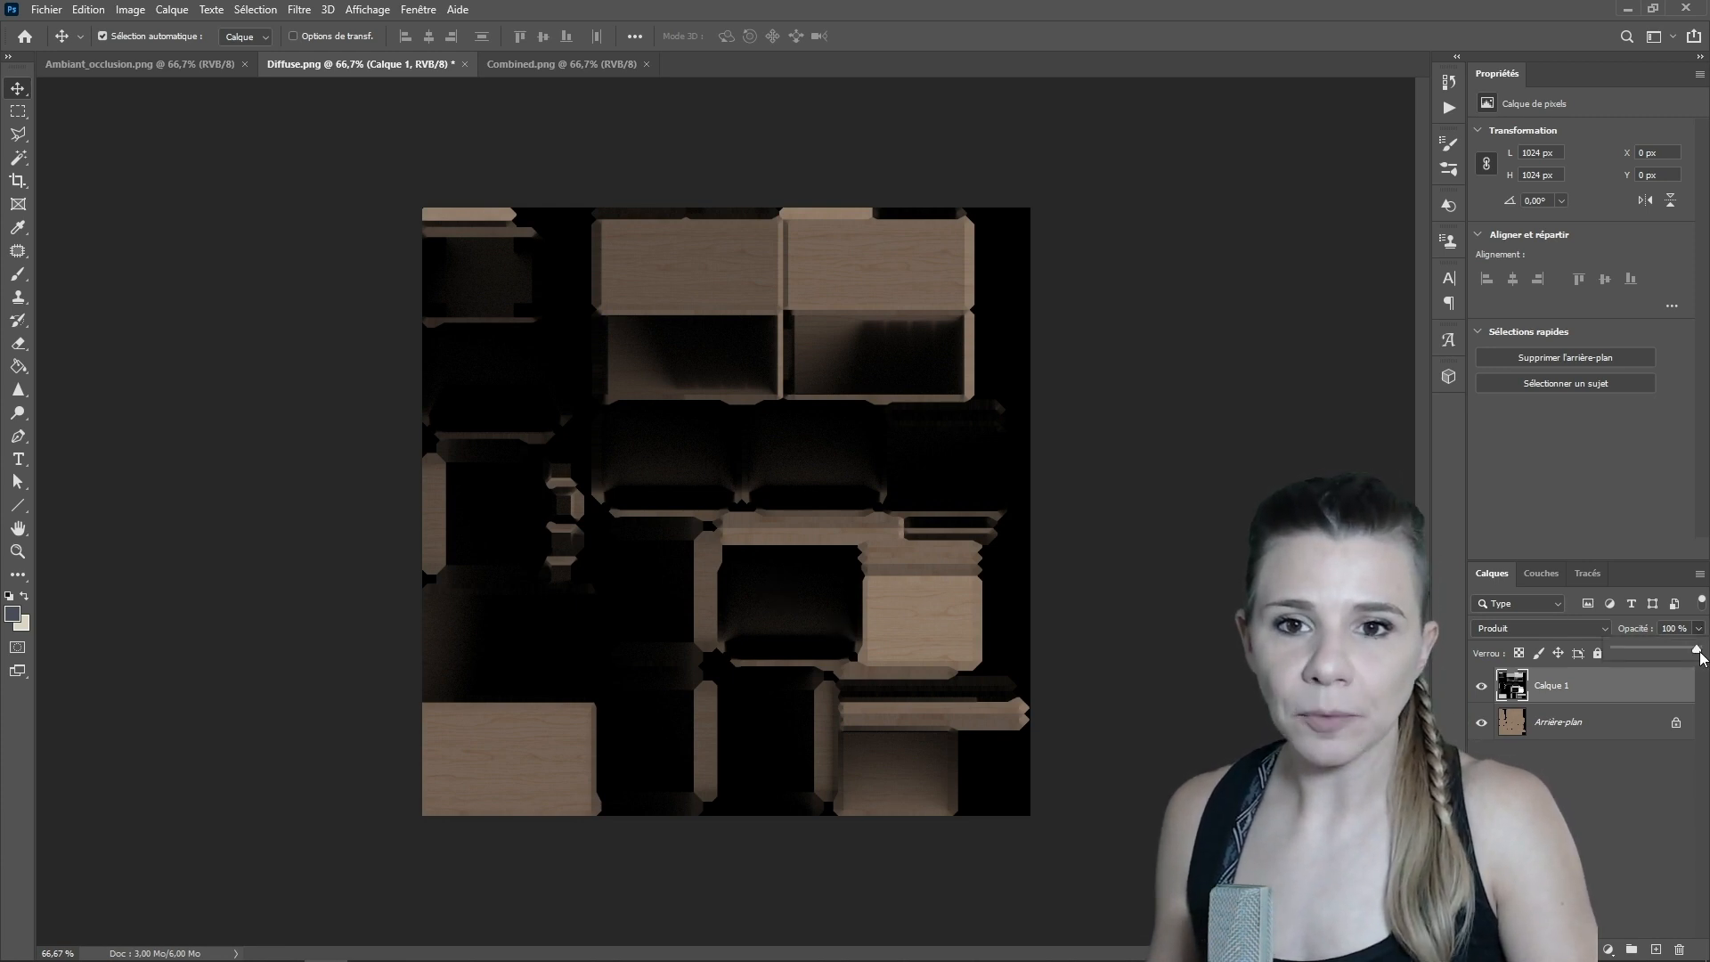
pyautogui.moveTo(1682, 660)
pyautogui.mouseDown()
pyautogui.moveTo(1631, 660)
pyautogui.moveTo(1678, 659)
pyautogui.mouseUp()
pyautogui.hotkey('ctrl', 'shift', 's')
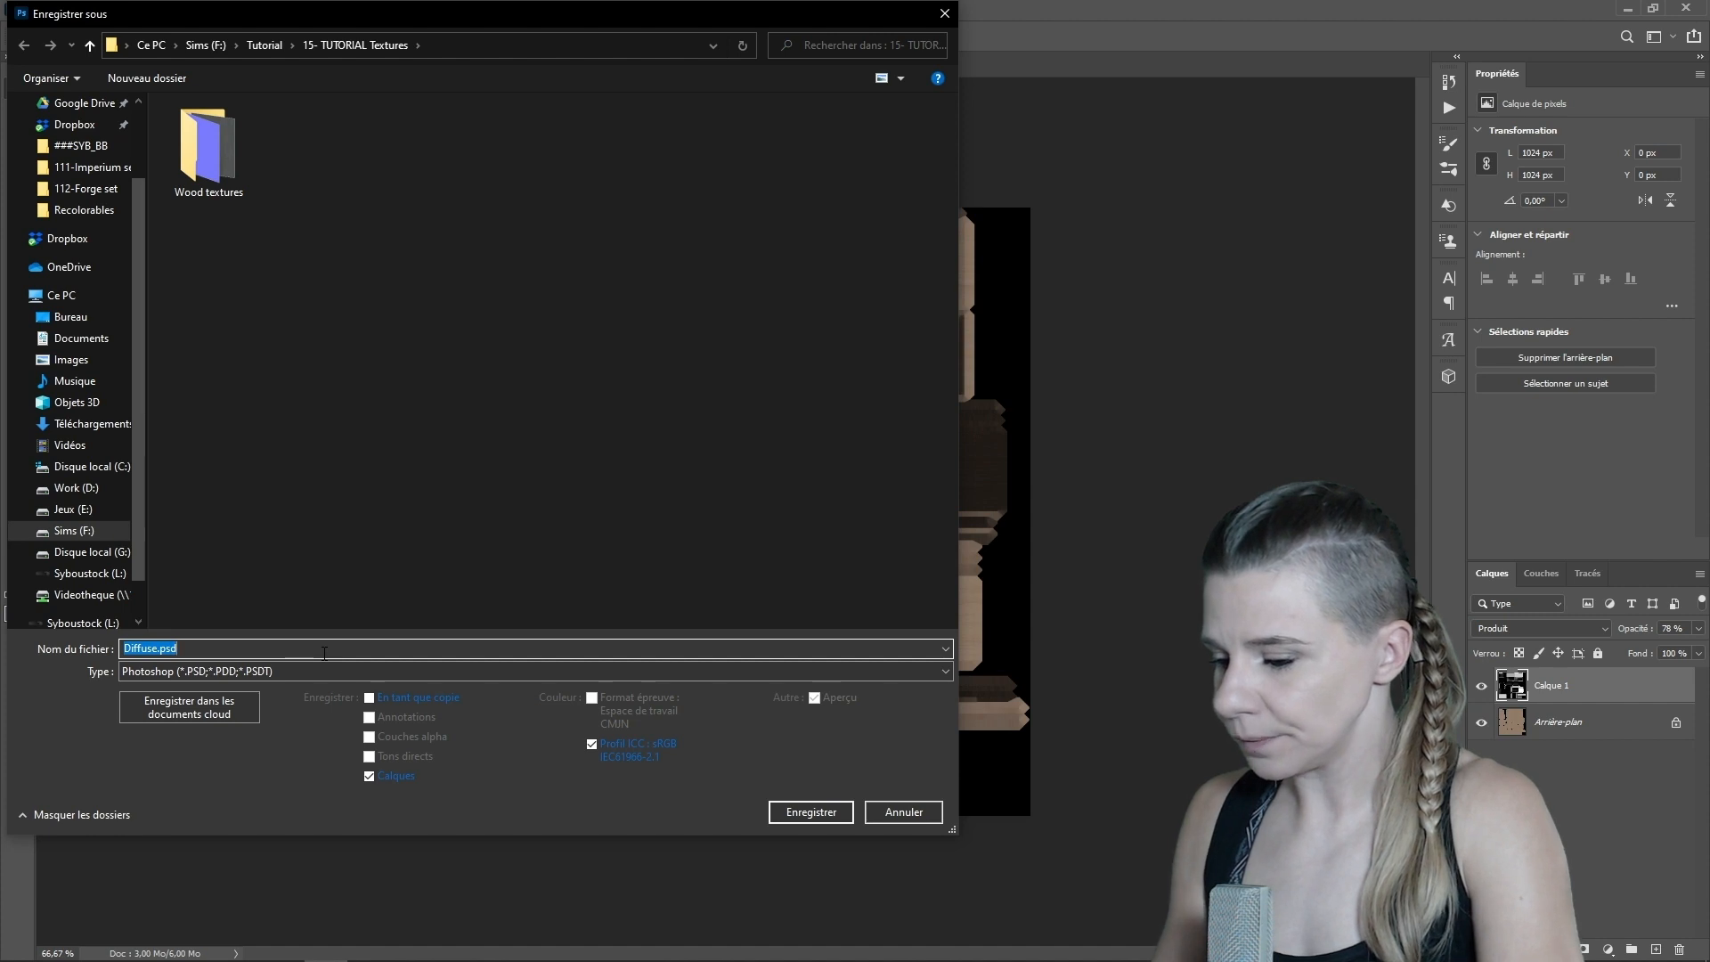
pyautogui.press('Escape')
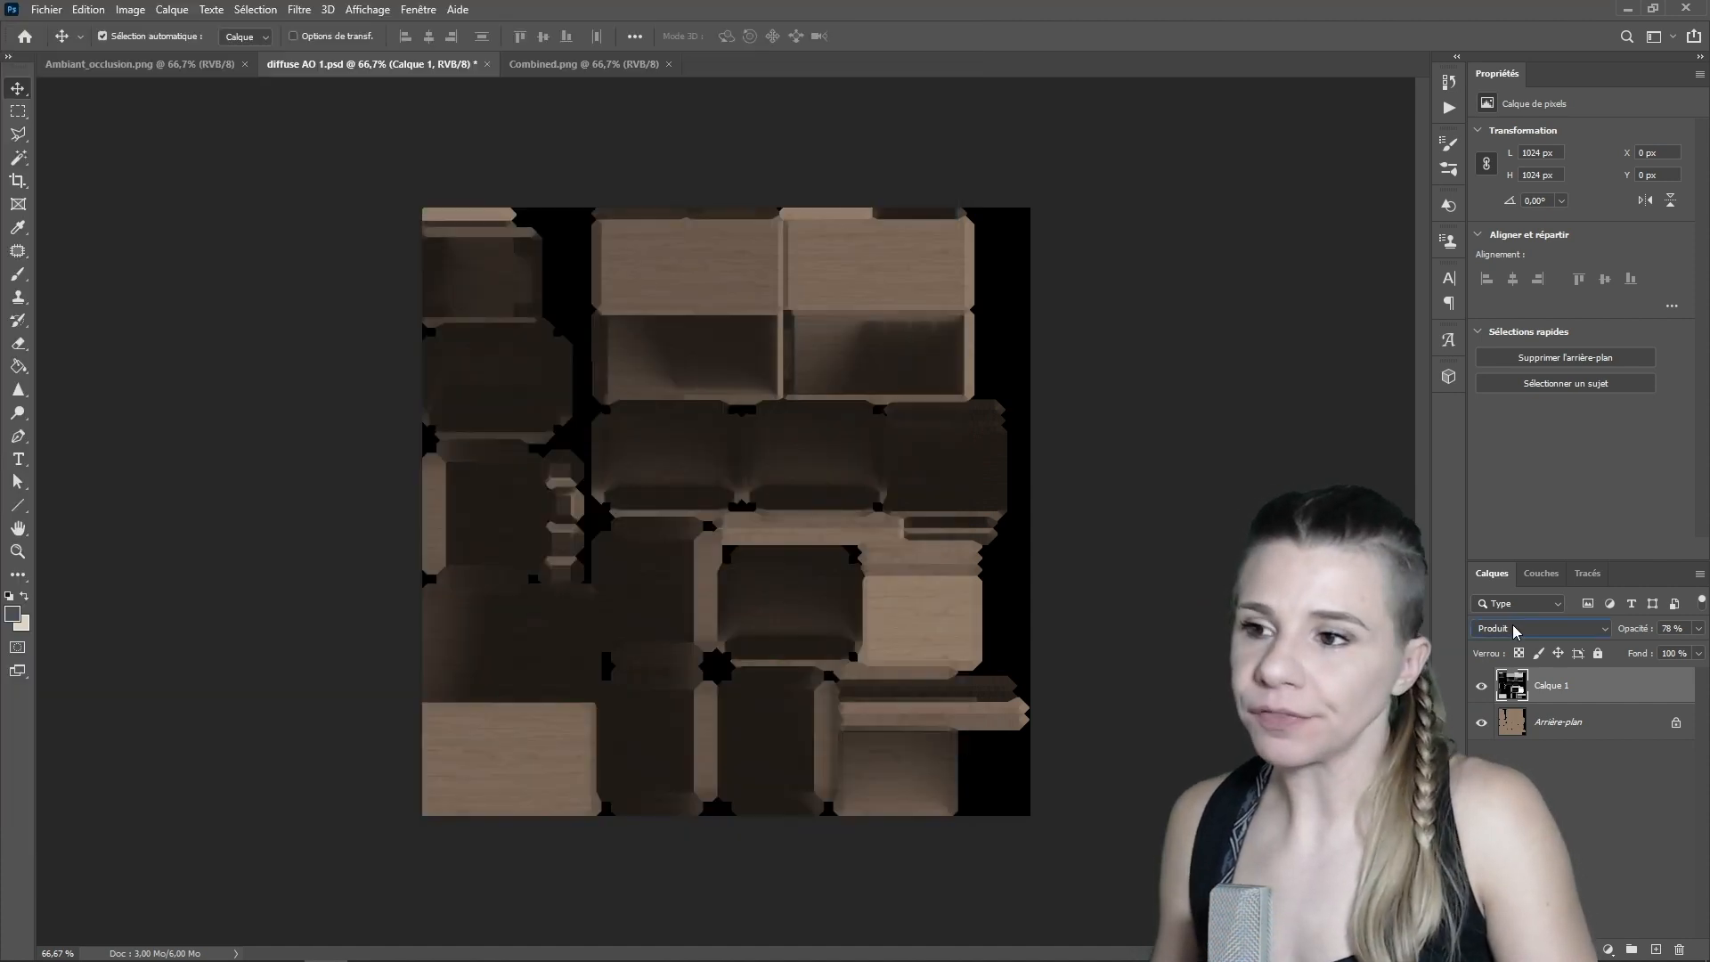
pyautogui.click(1514, 631)
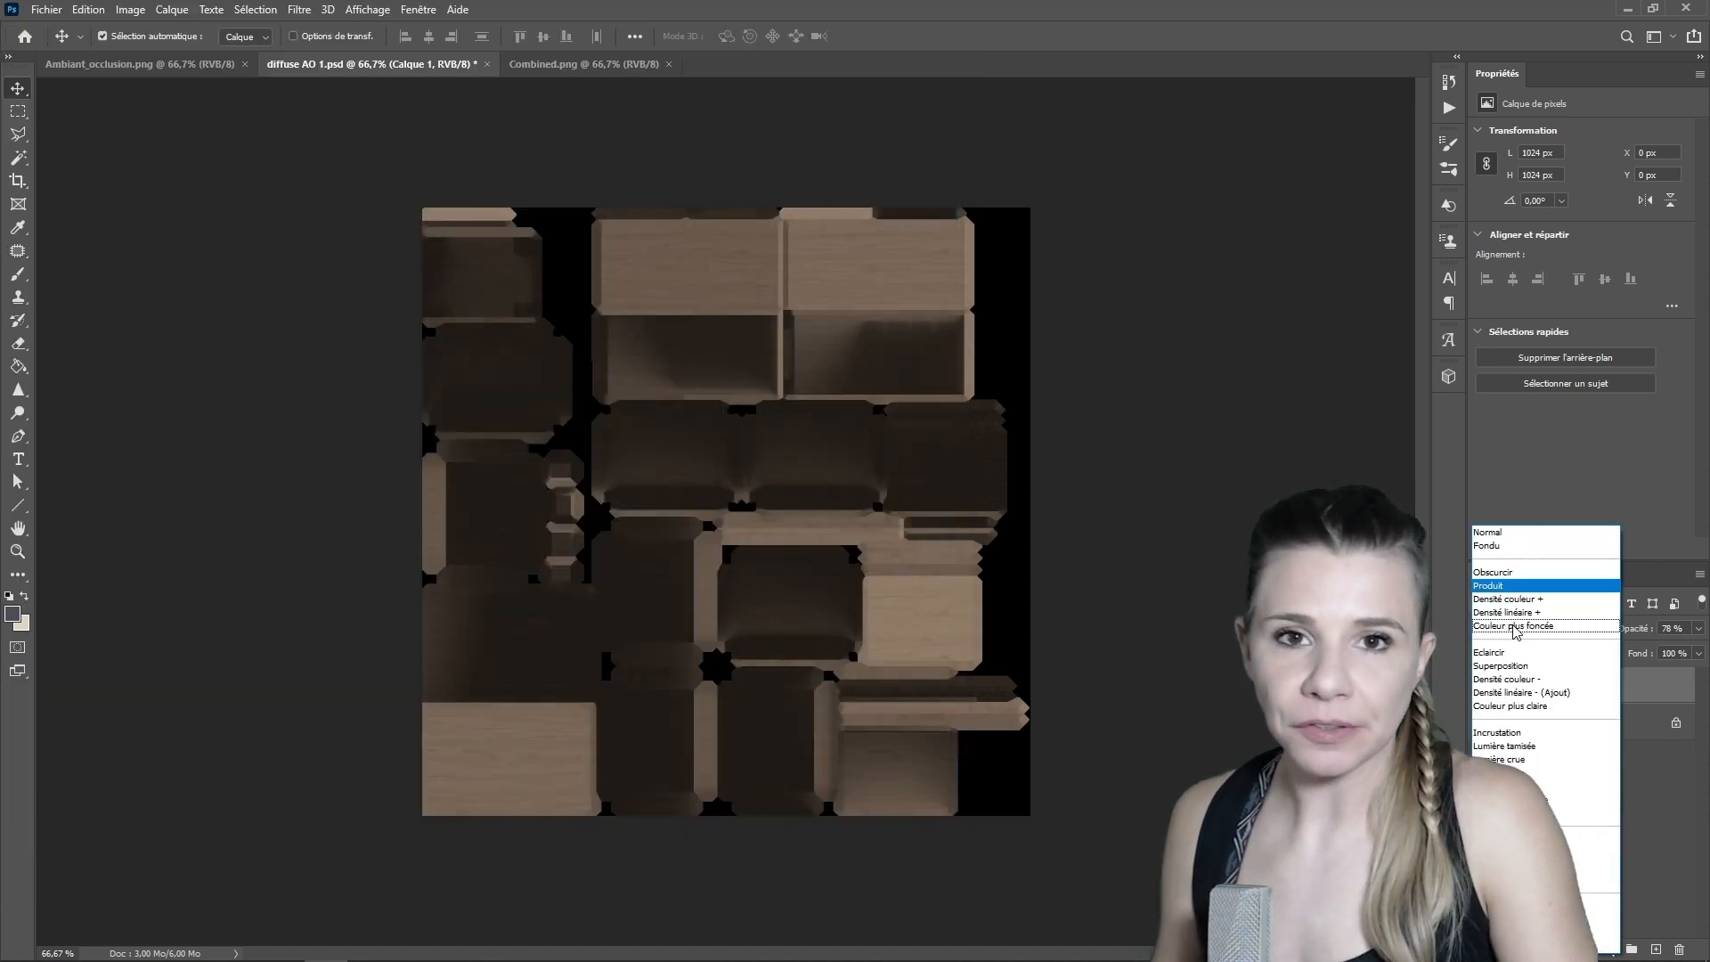
pyautogui.click(1524, 747)
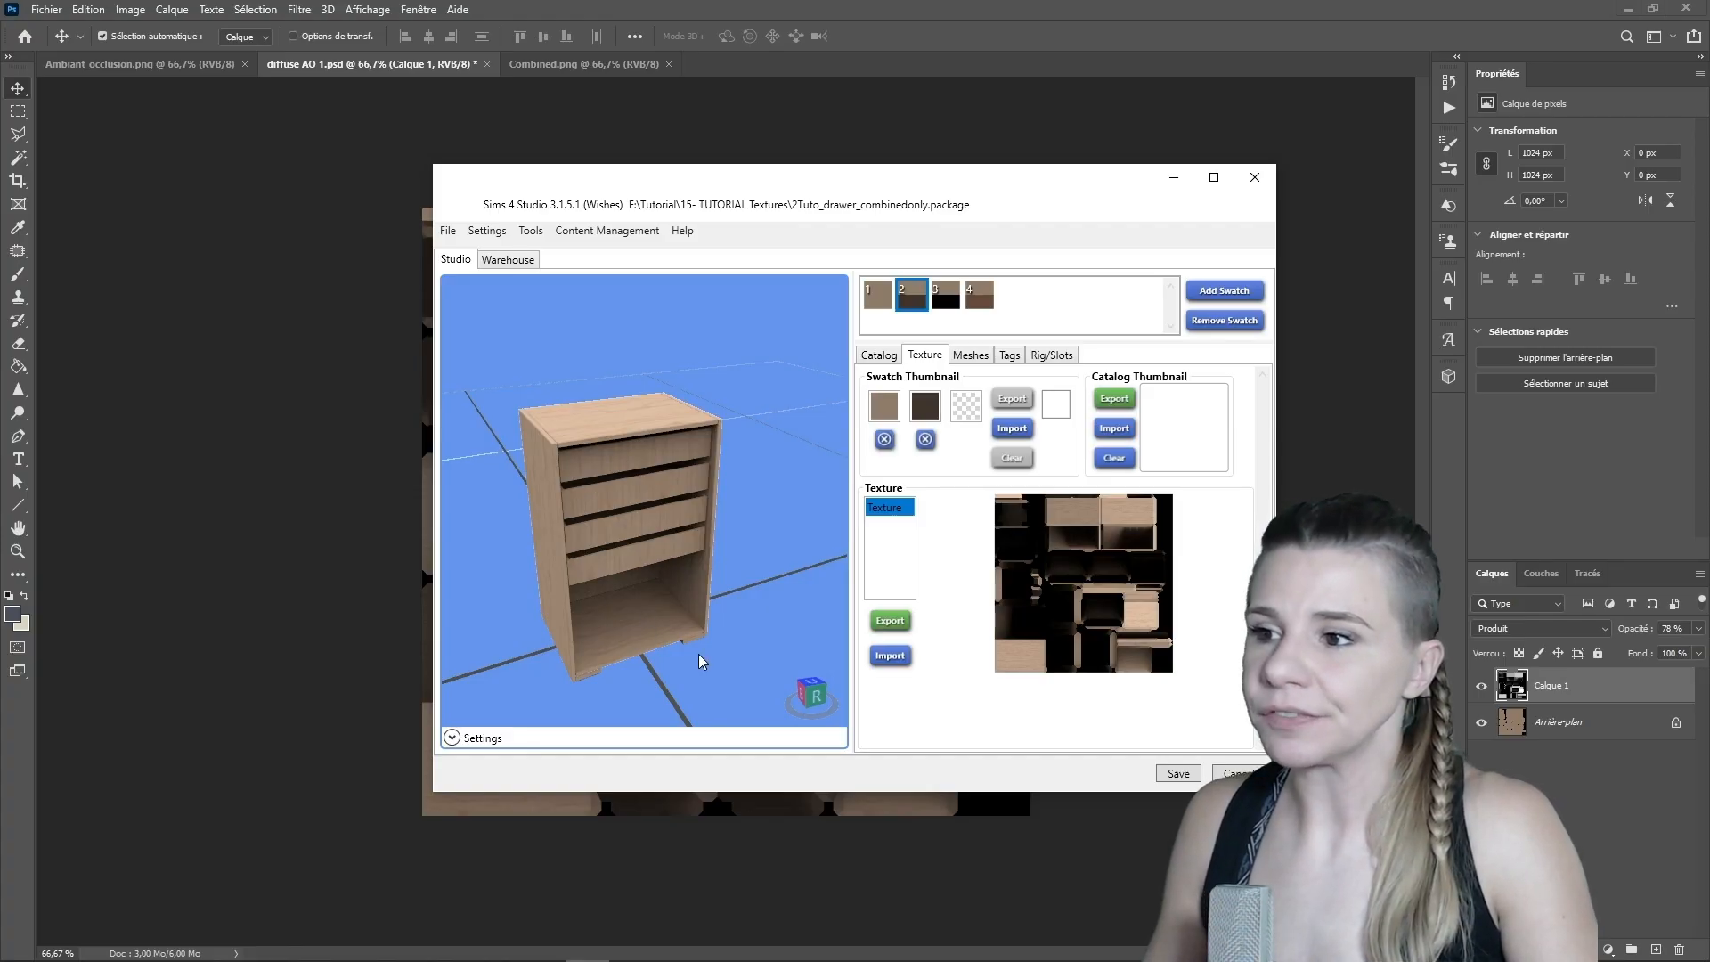
# - In Sims 4 Studio, compare swatches 2, 3 and 4 on the cabinet while rotating the preview
pyautogui.moveTo(699, 660); pyautogui.dragTo(852, 446)
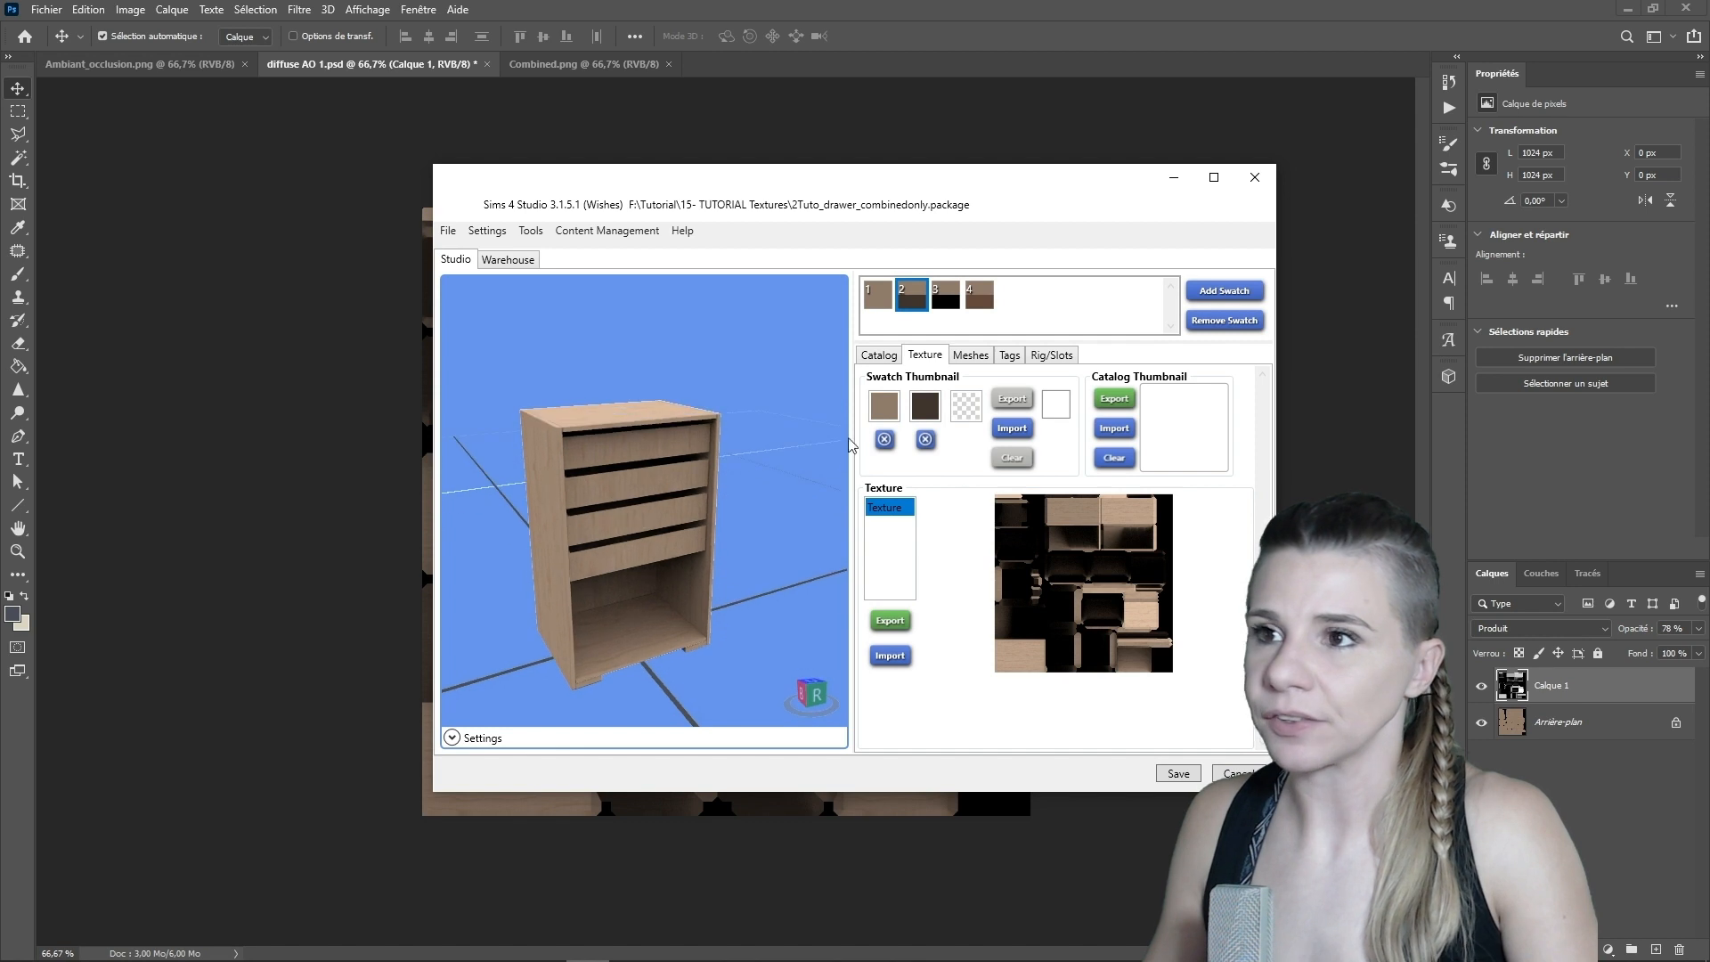
pyautogui.click(946, 297)
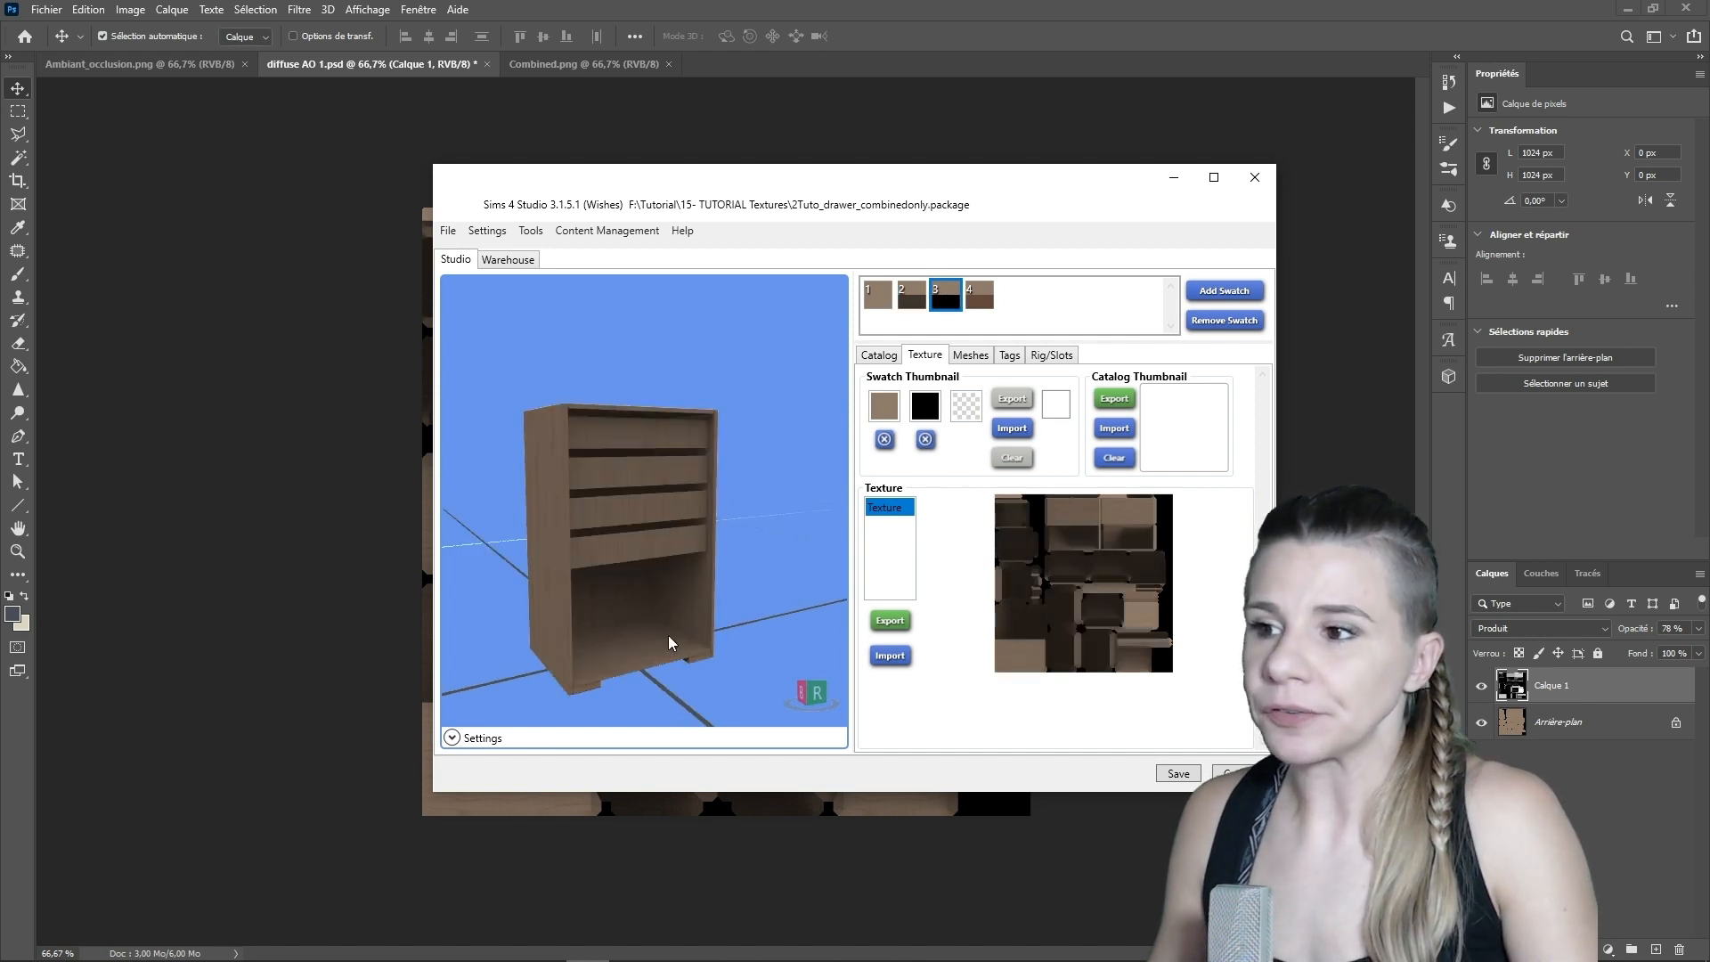
pyautogui.moveTo(643, 564); pyautogui.dragTo(725, 545)
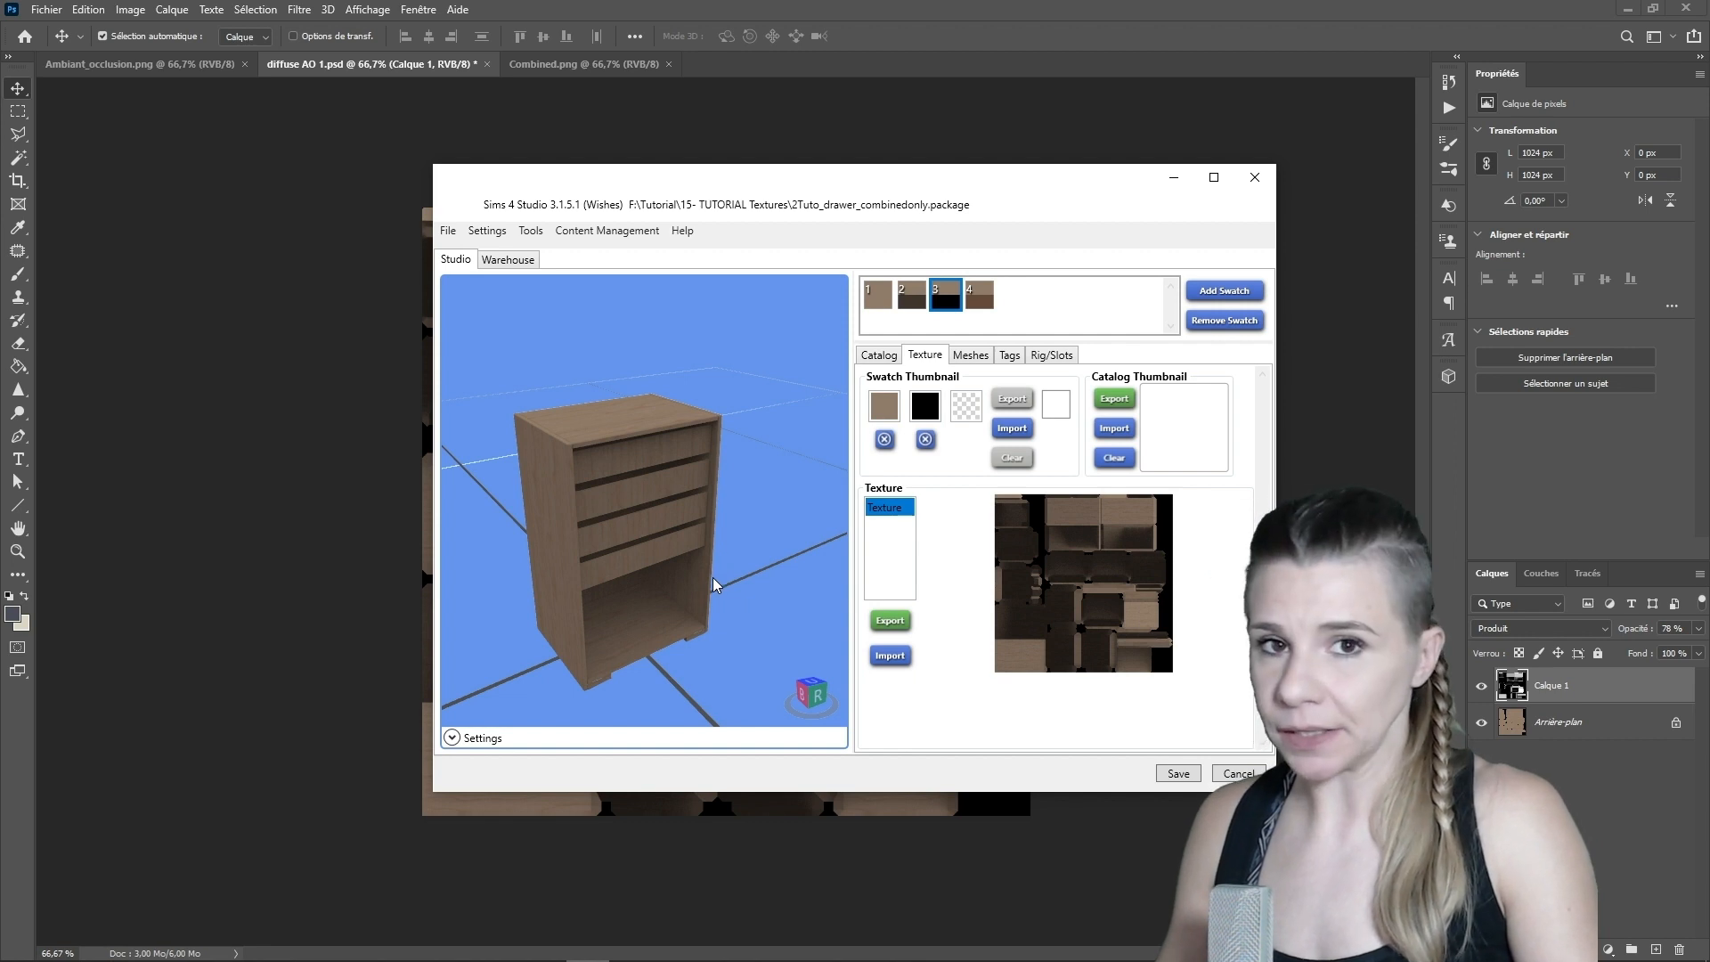
pyautogui.moveTo(610, 583); pyautogui.dragTo(648, 582, button='right')
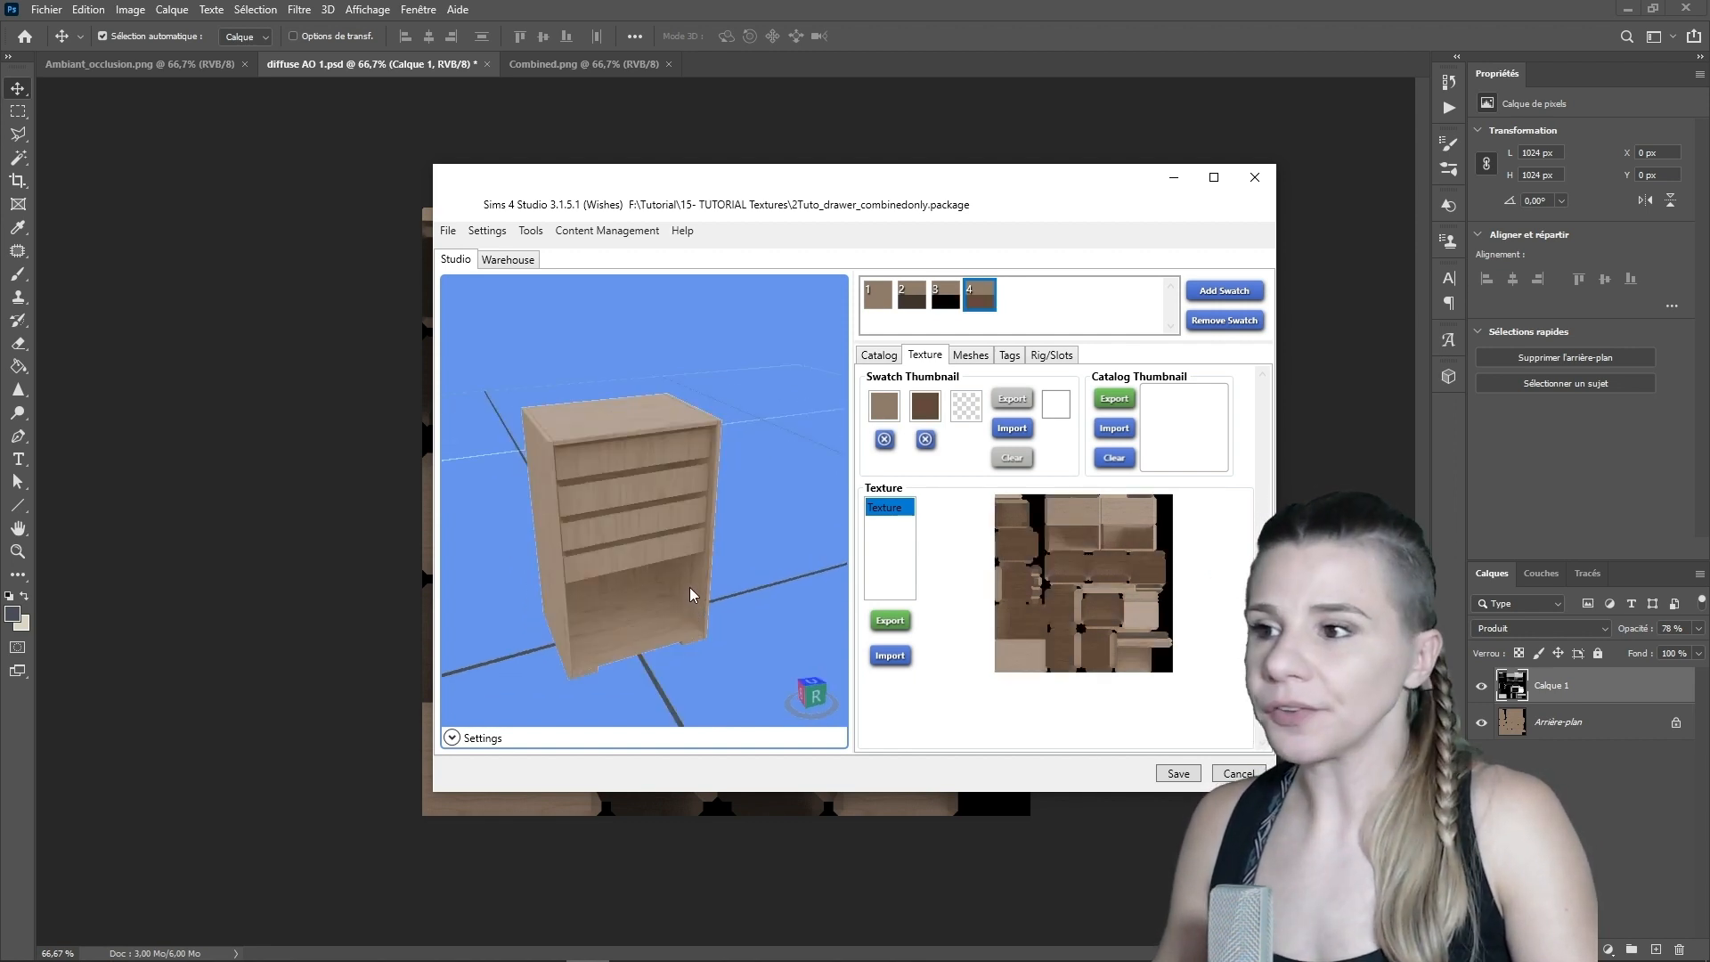
pyautogui.moveTo(680, 590); pyautogui.dragTo(629, 613)
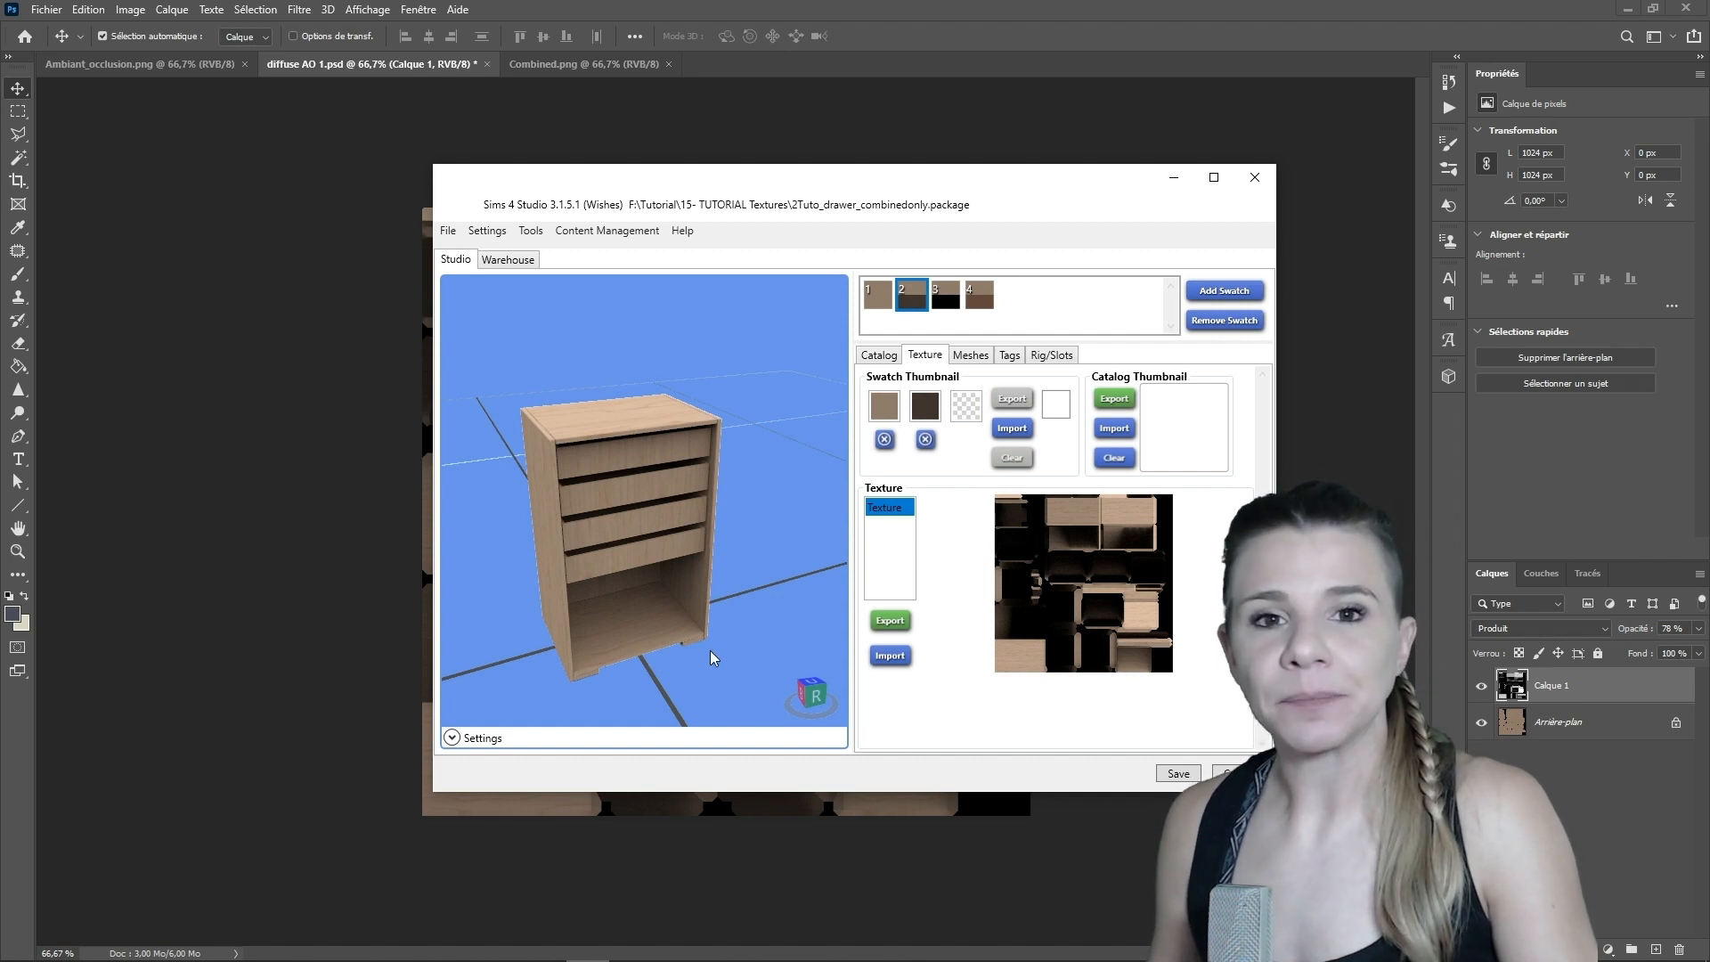
pyautogui.moveTo(709, 647); pyautogui.dragTo(696, 611)
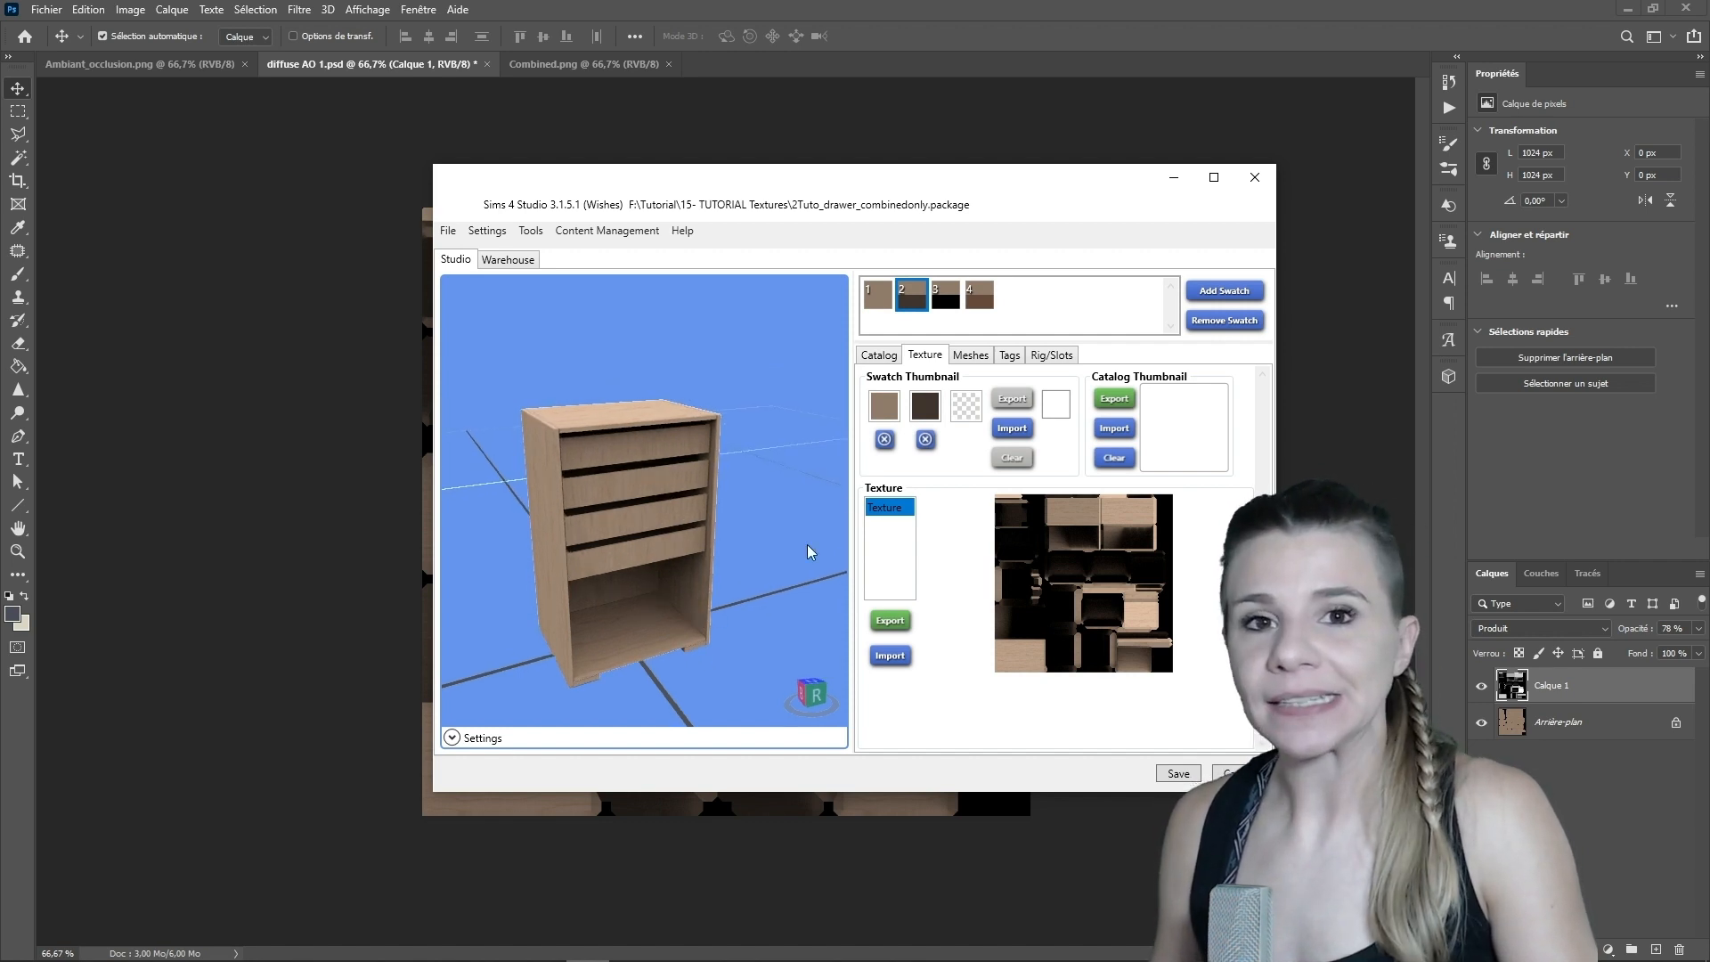
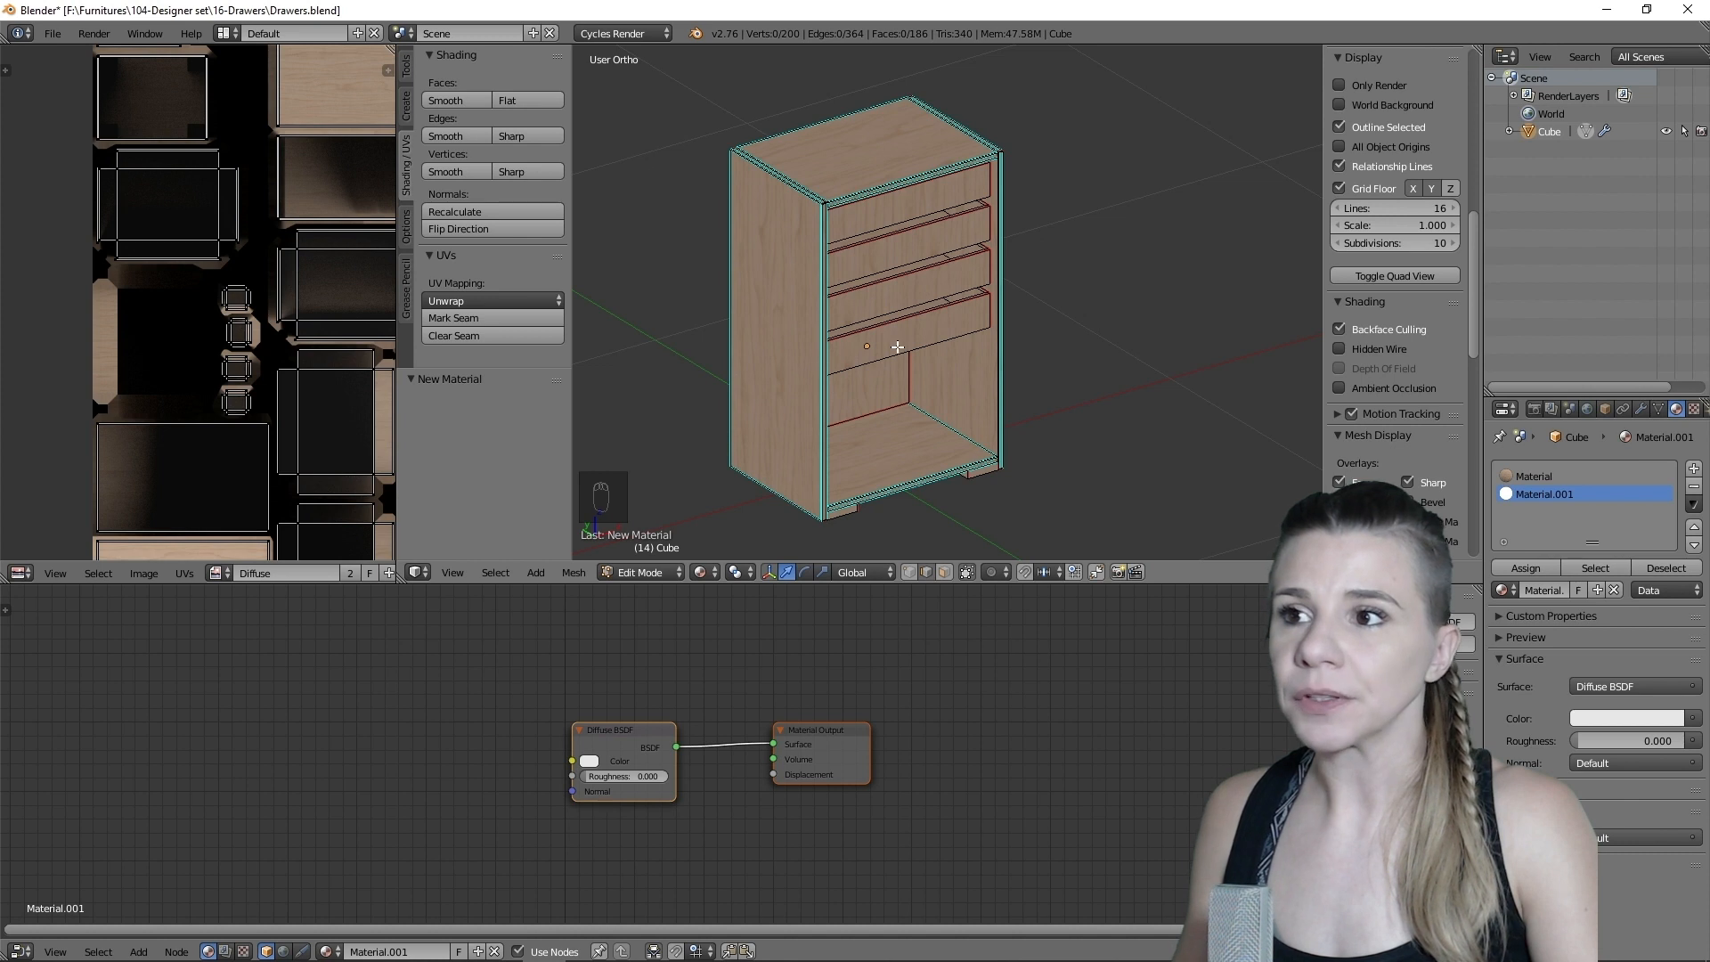
# - In Blender, select the linked geometry of all four drawer fronts in Edit Mode and assign Material.001 to it
pyautogui.press('Tab')
pyautogui.press('Tab')
pyautogui.press('Tab')
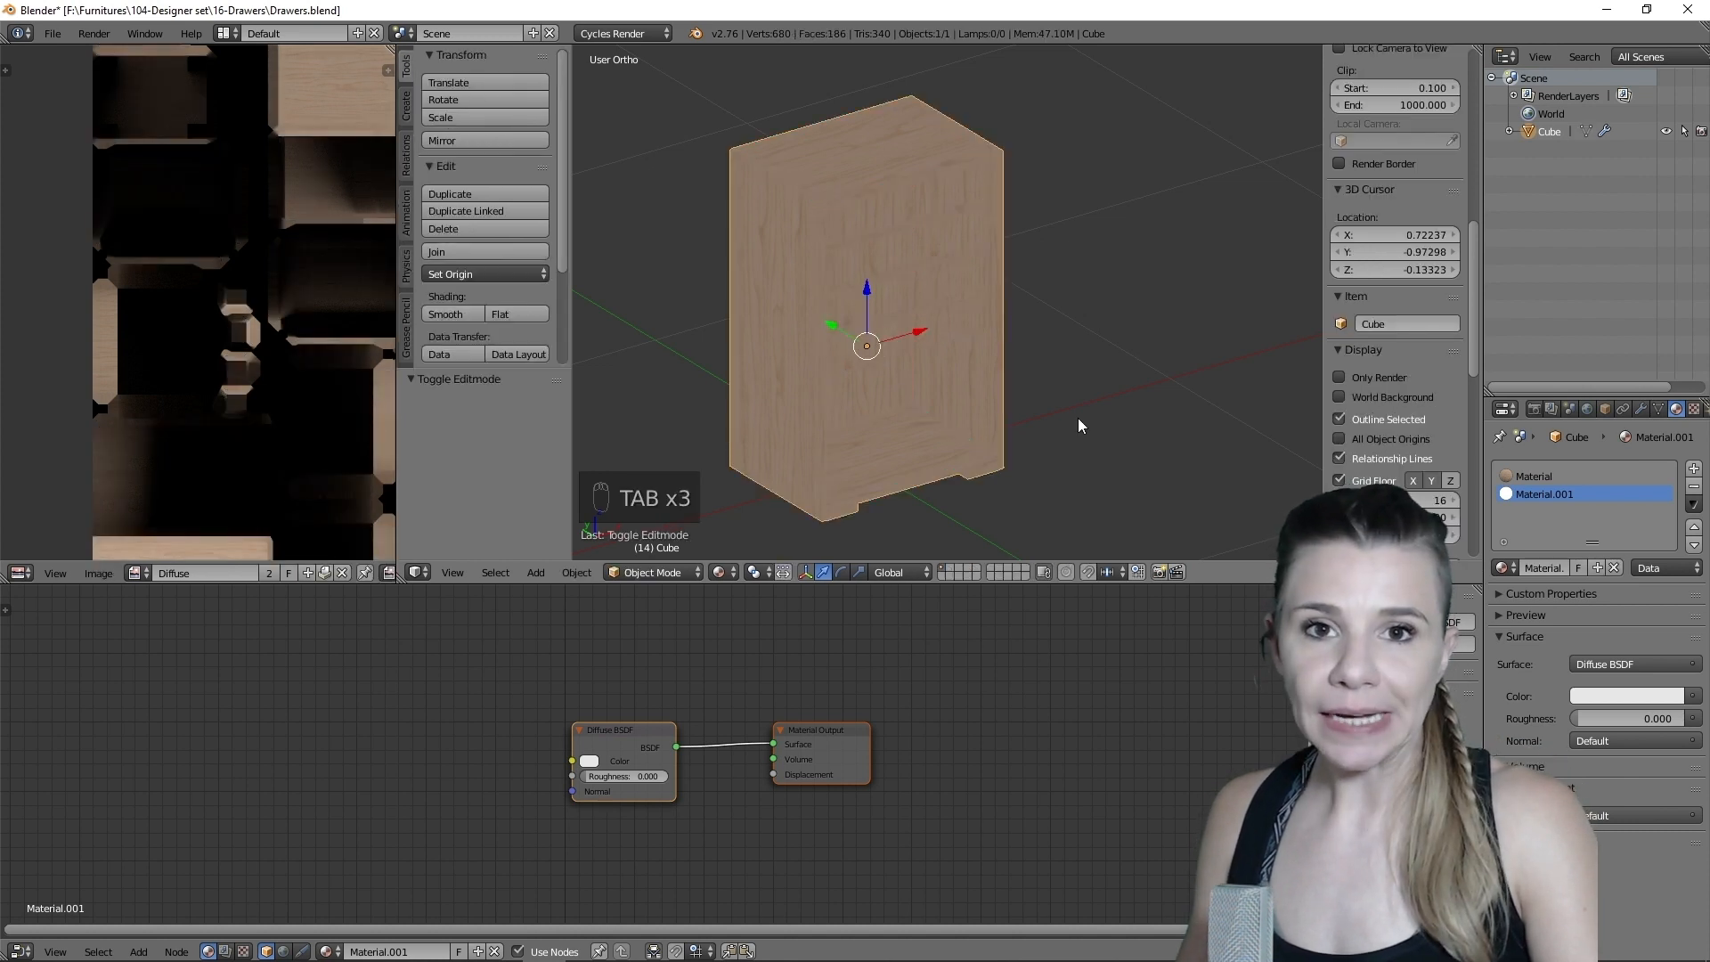
pyautogui.press('Tab')
pyautogui.press('a')
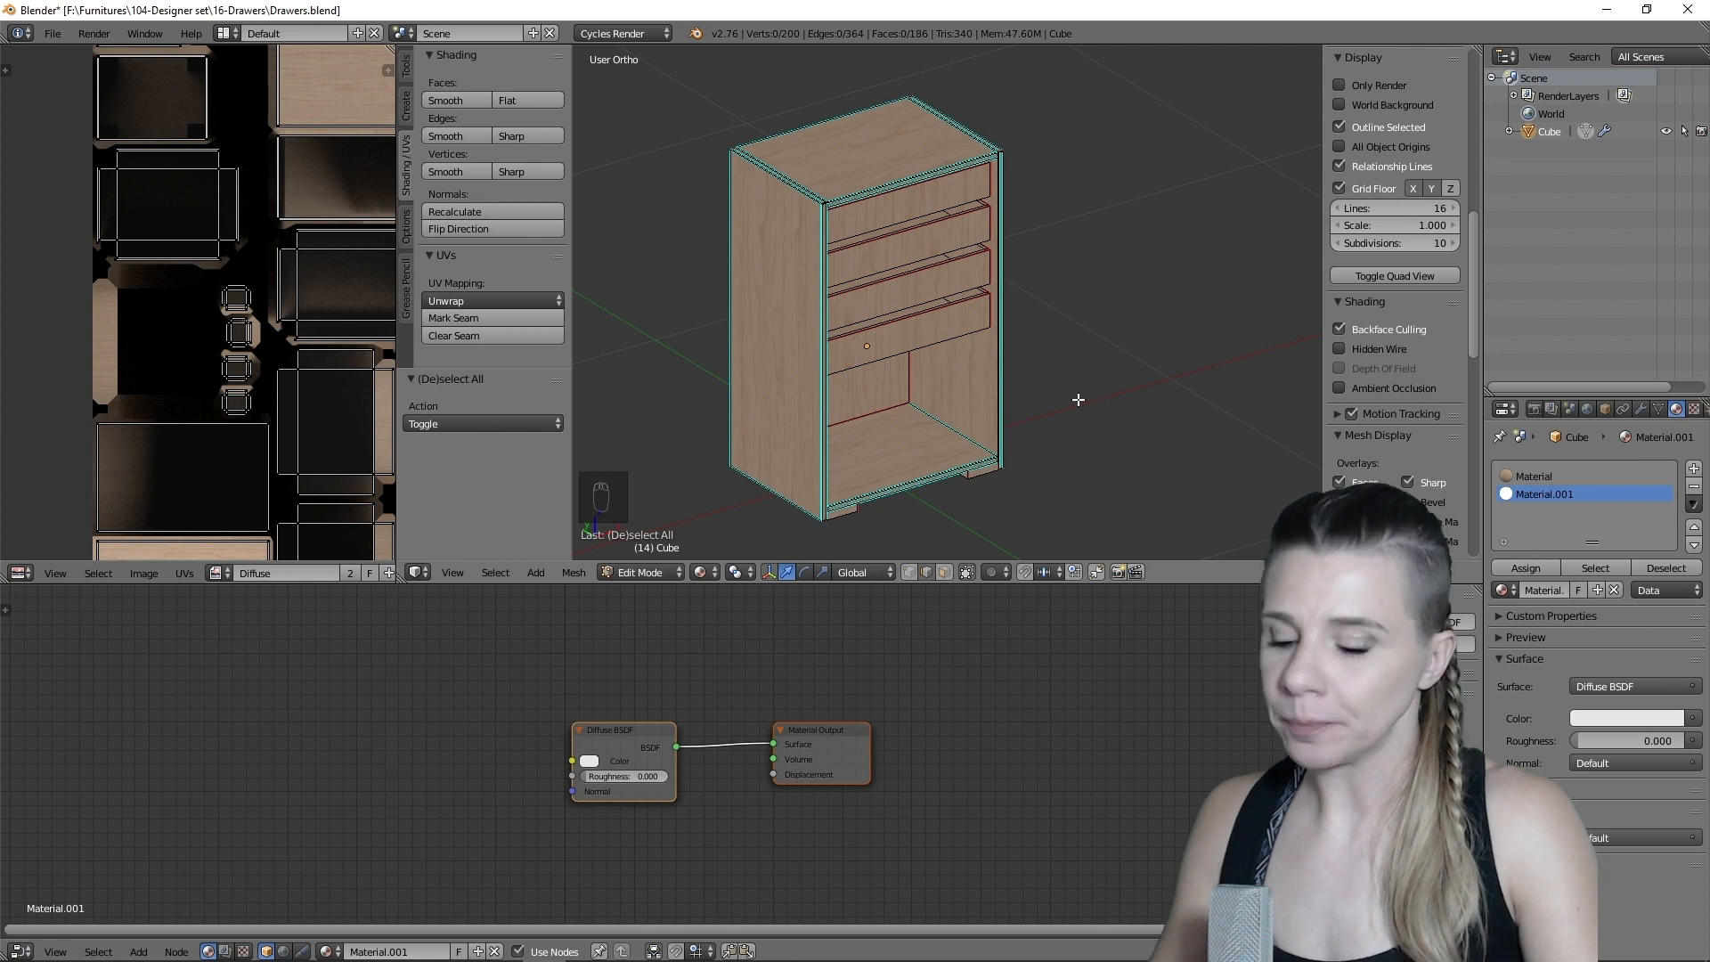
pyautogui.press('l')
pyautogui.press('l')
pyautogui.press('l')
pyautogui.press('l')
pyautogui.press('l')
pyautogui.press('l')
pyautogui.press('l')
pyautogui.press('l')
pyautogui.press('l')
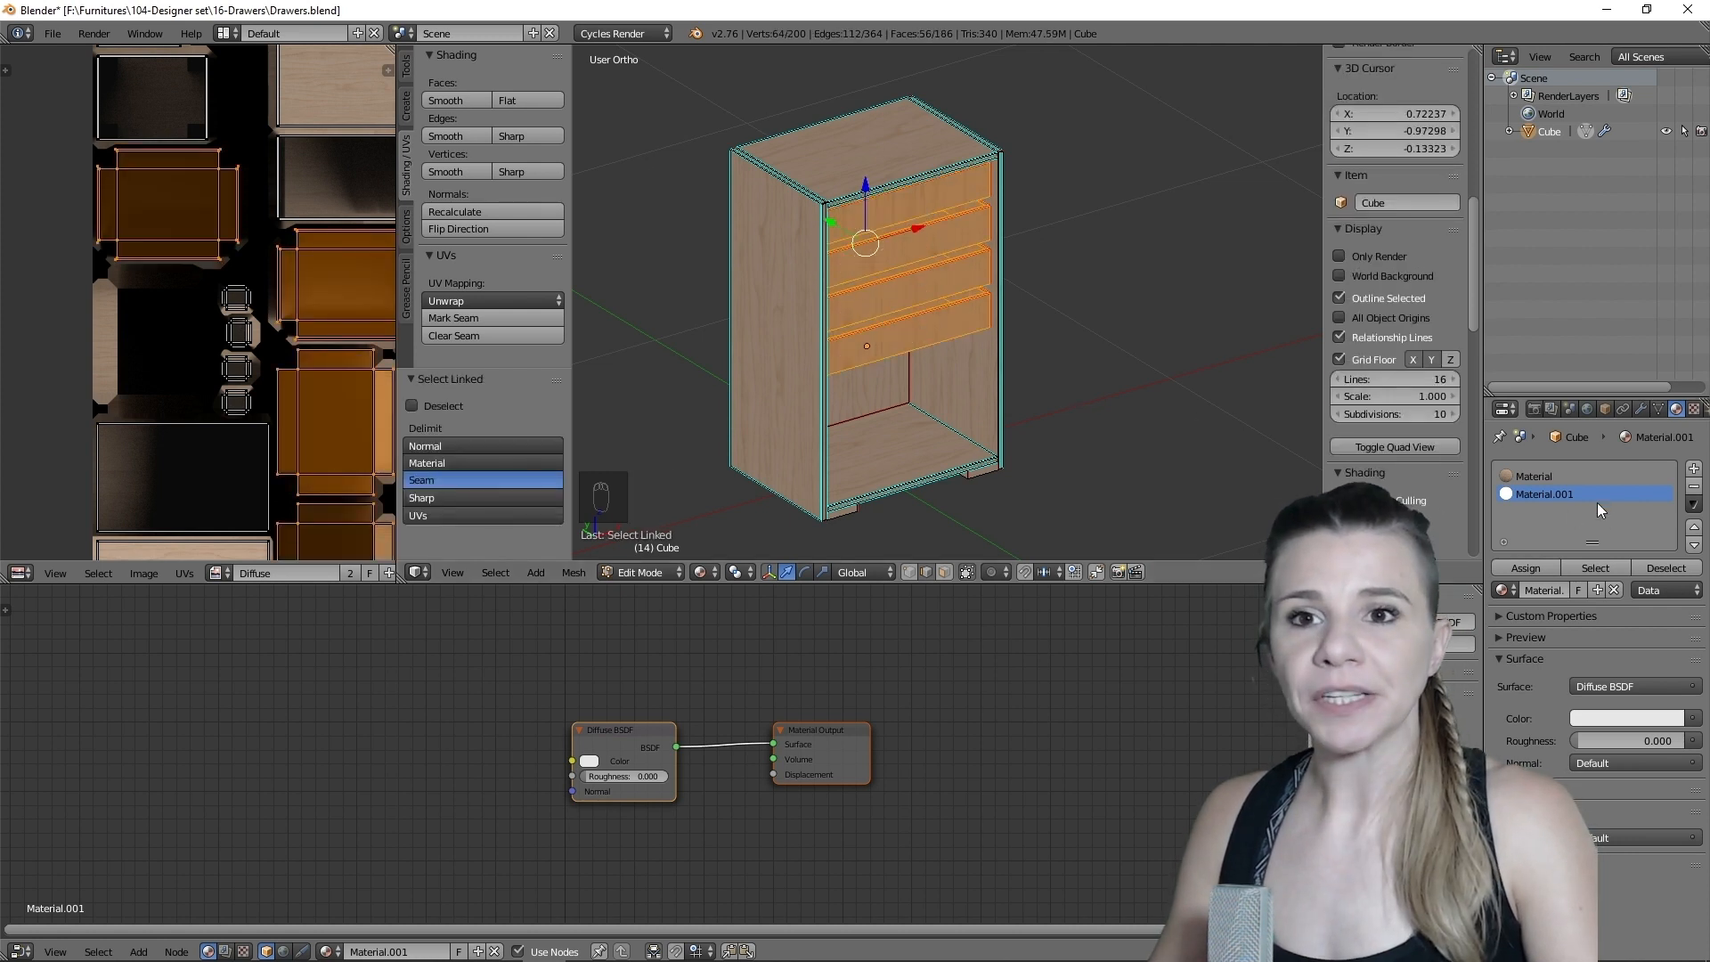
pyautogui.click(1525, 568)
pyautogui.moveTo(1158, 485); pyautogui.dragTo(1121, 471, button='middle')
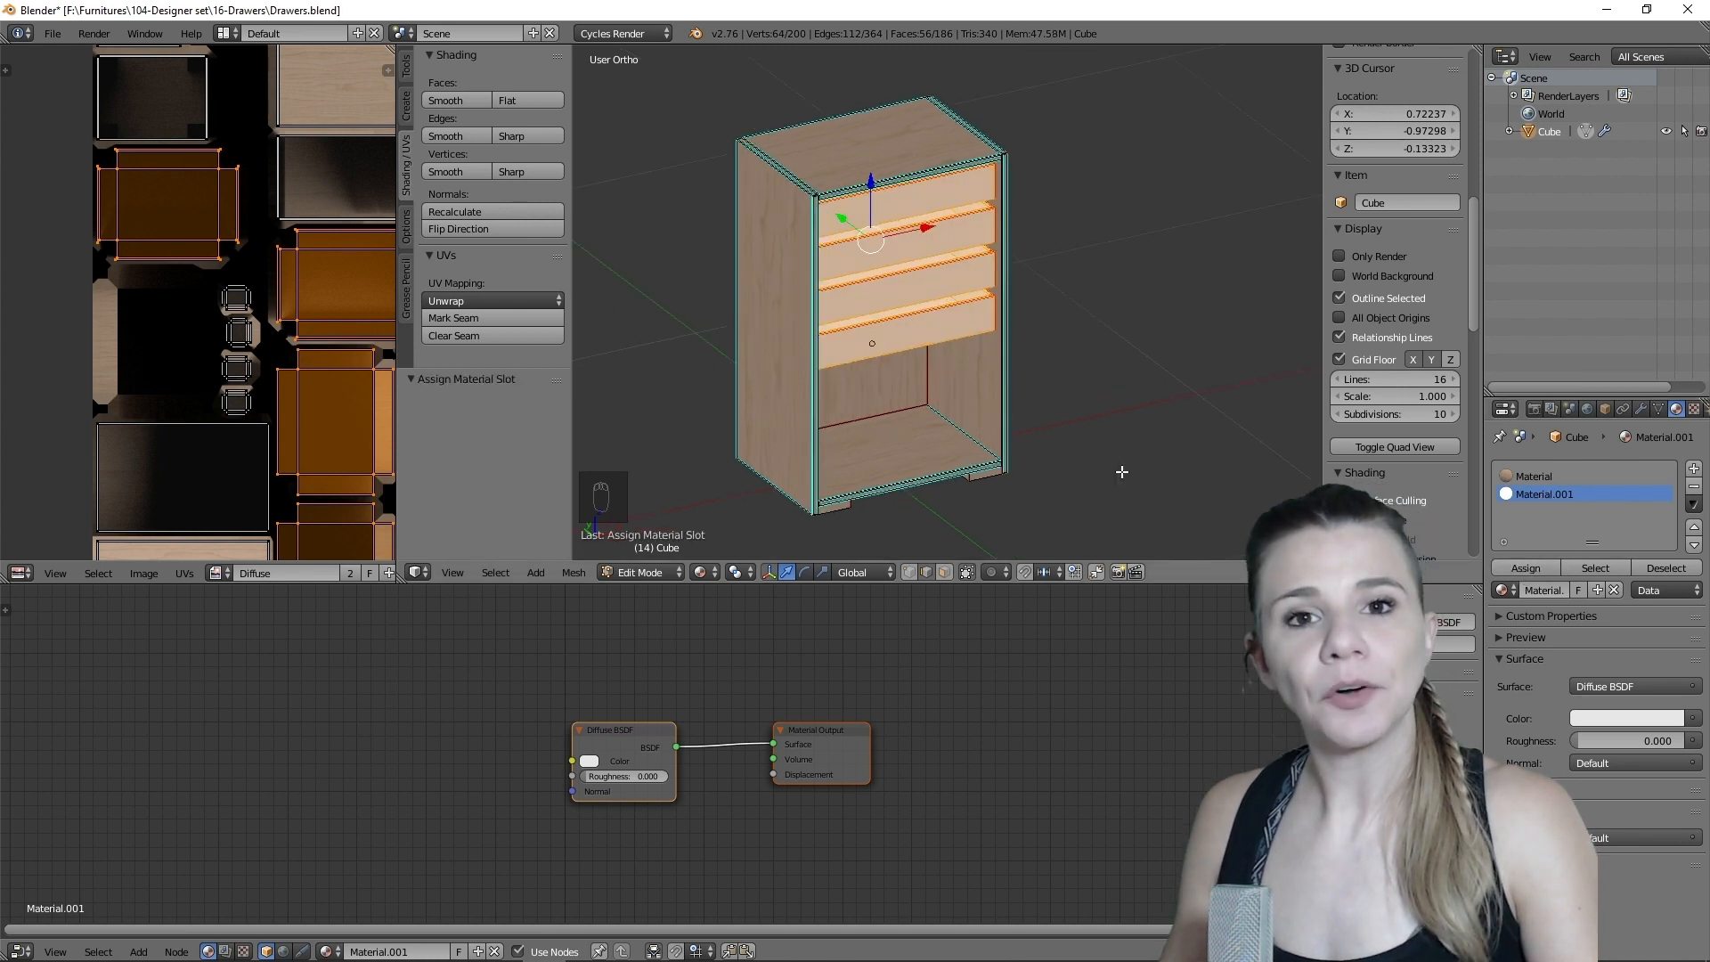
pyautogui.press('a')
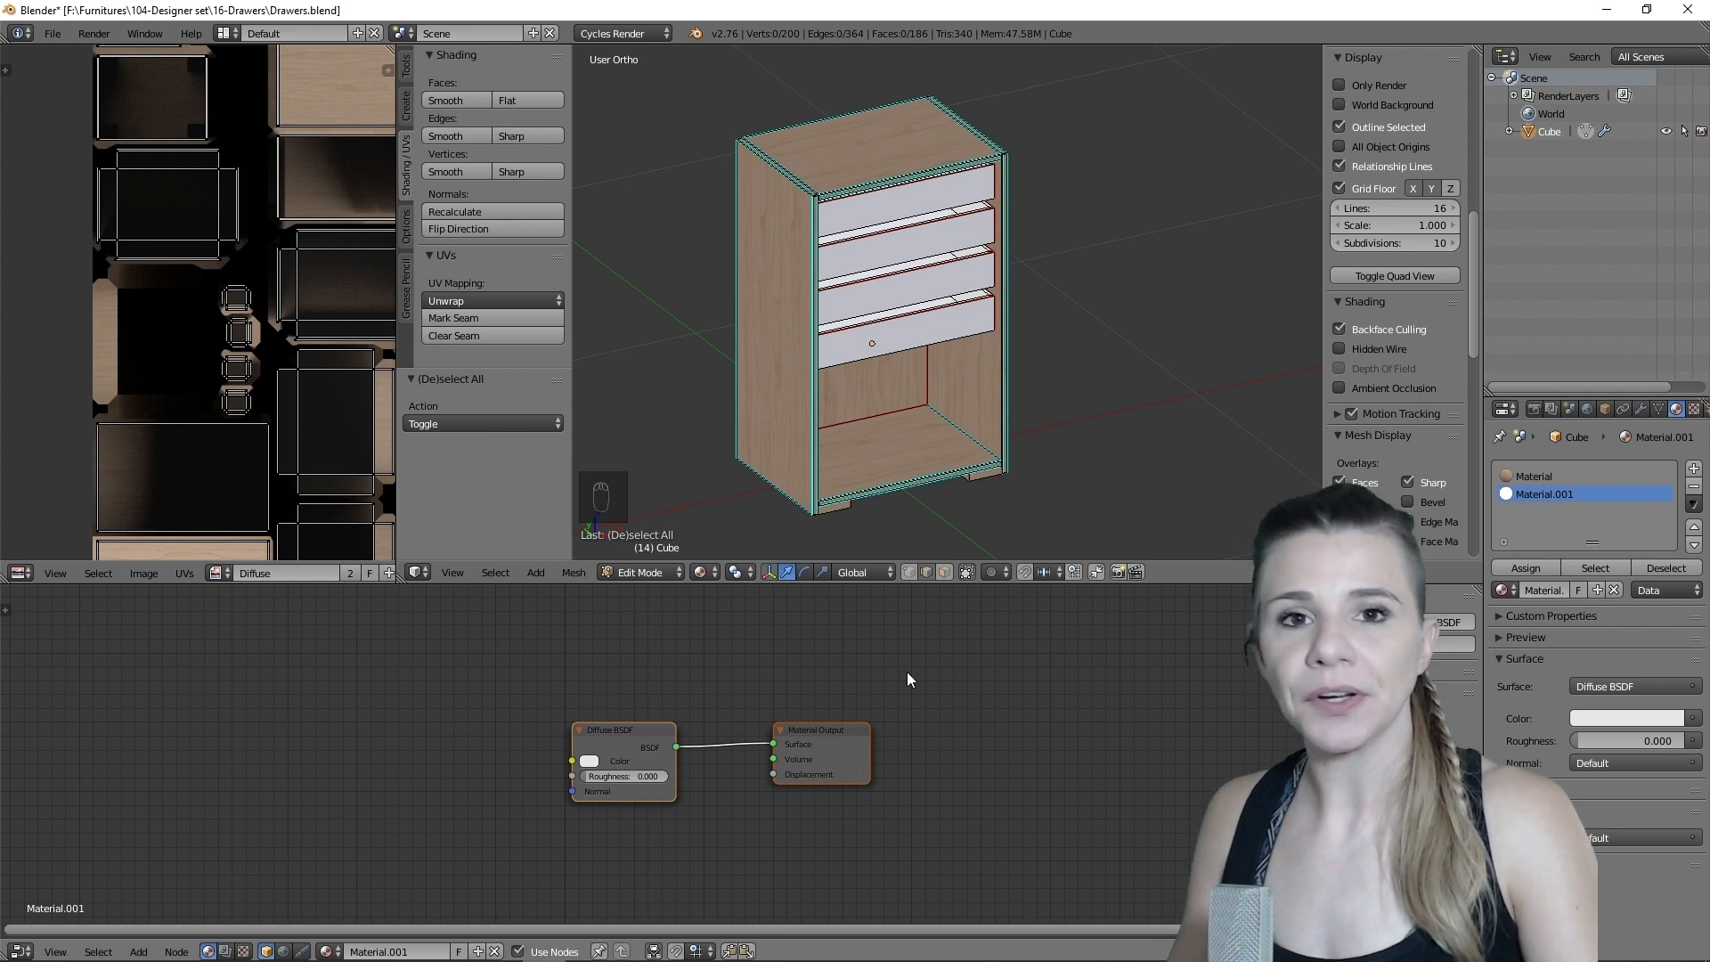
# - Replace Material.001's Diffuse BSDF with a Glossy BSDF node linked to the Material Output's Surface input
pyautogui.press('x')
pyautogui.hotkey('shift', 'a')
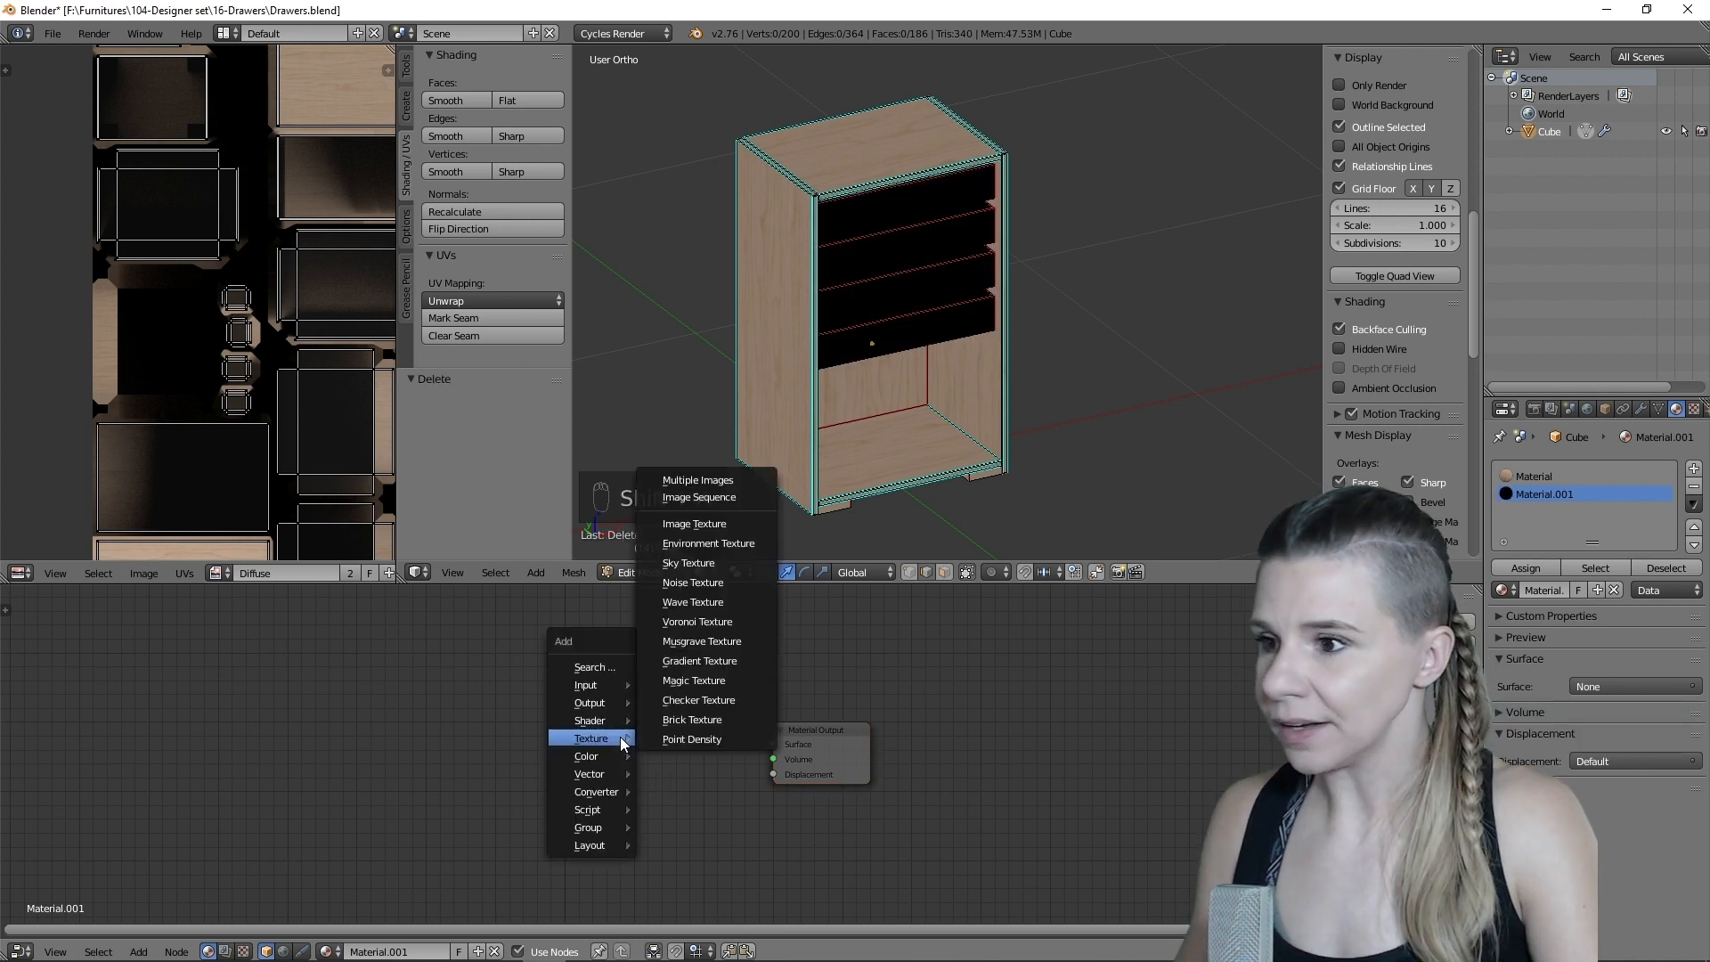
pyautogui.moveTo(613, 720)
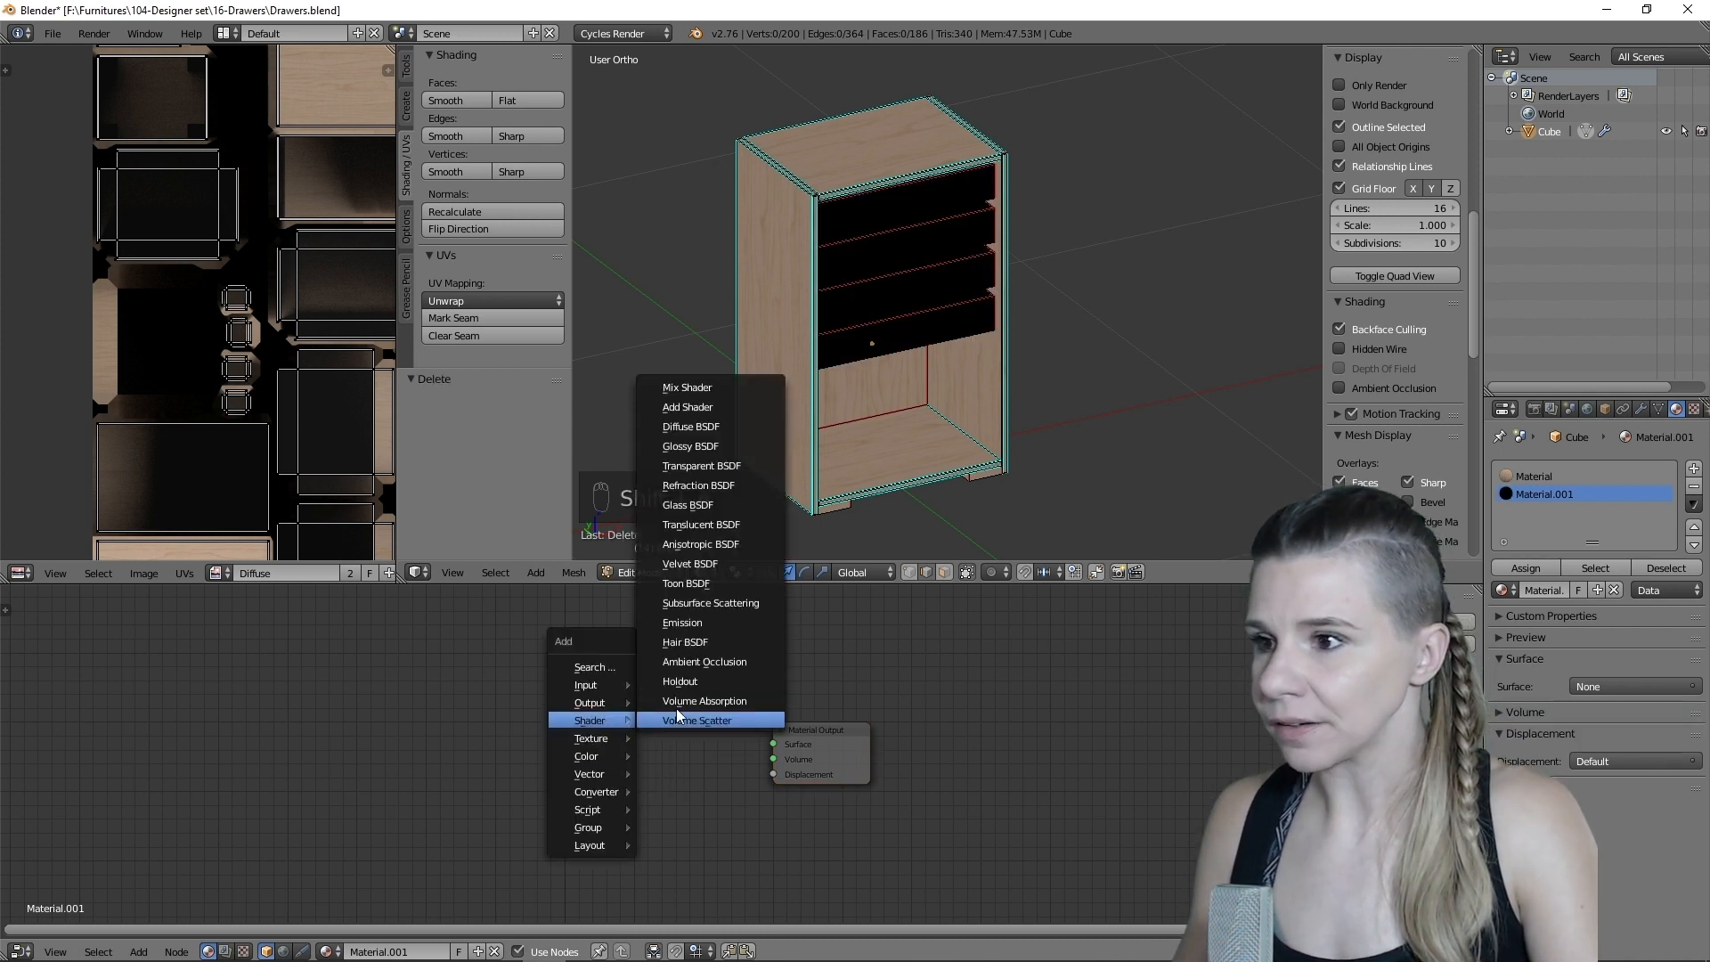
pyautogui.click(705, 445)
pyautogui.click(615, 700)
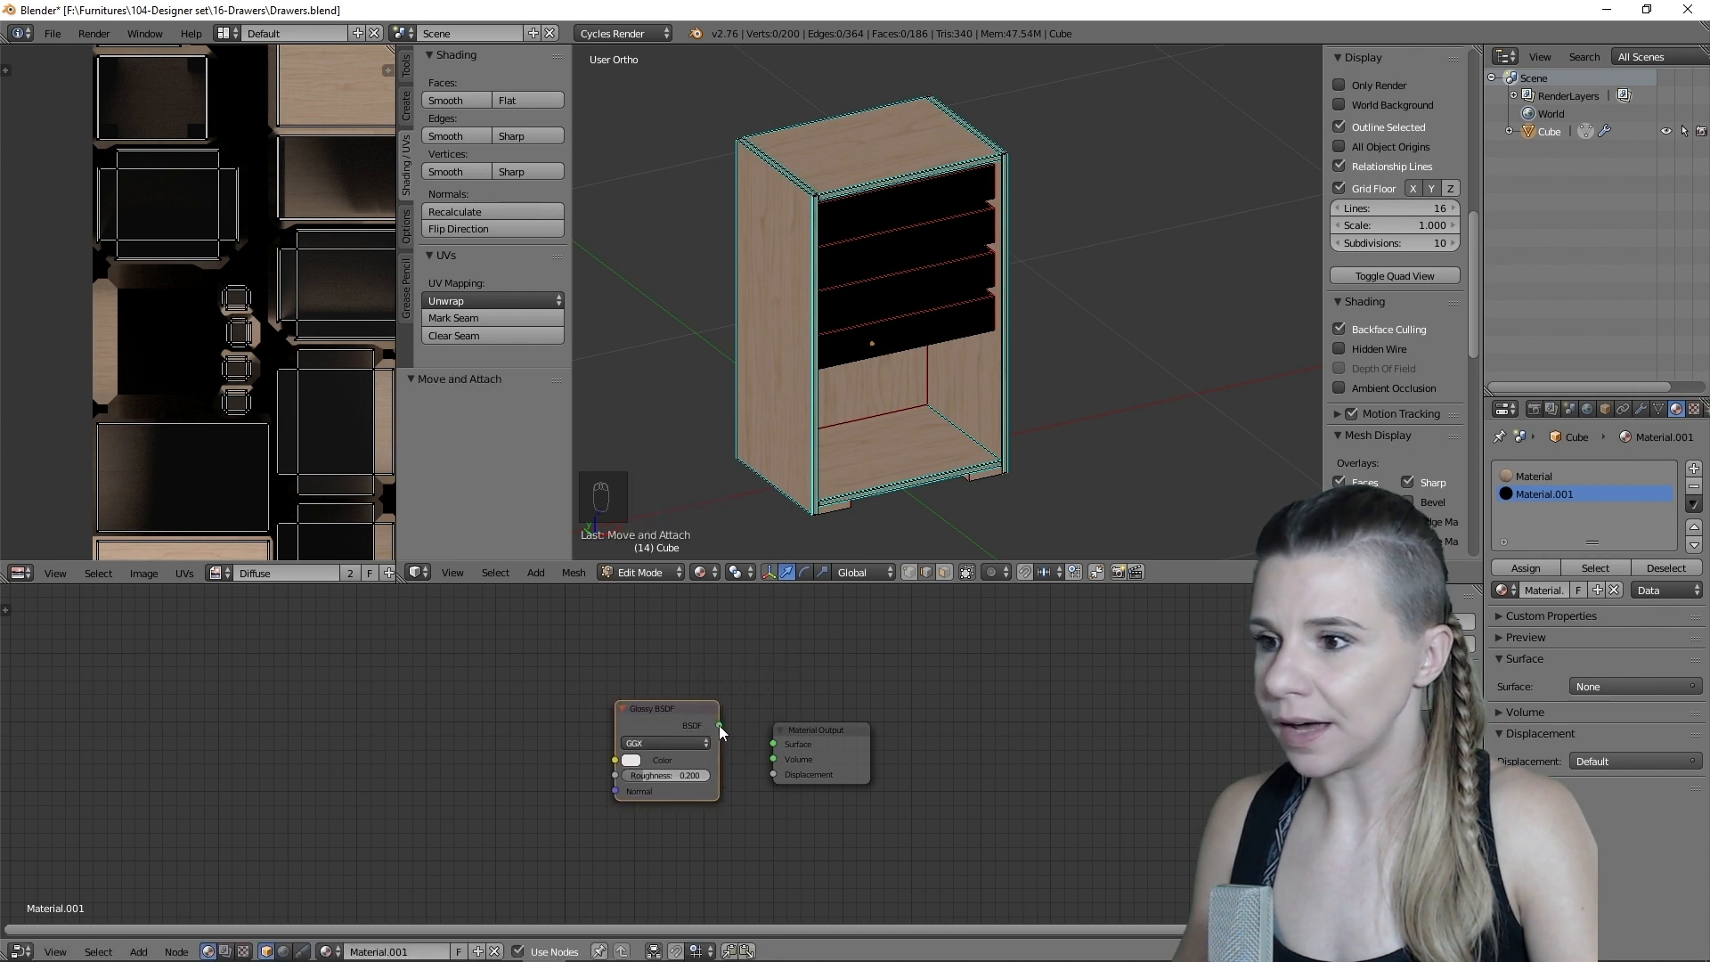
pyautogui.moveTo(719, 725); pyautogui.dragTo(774, 746)
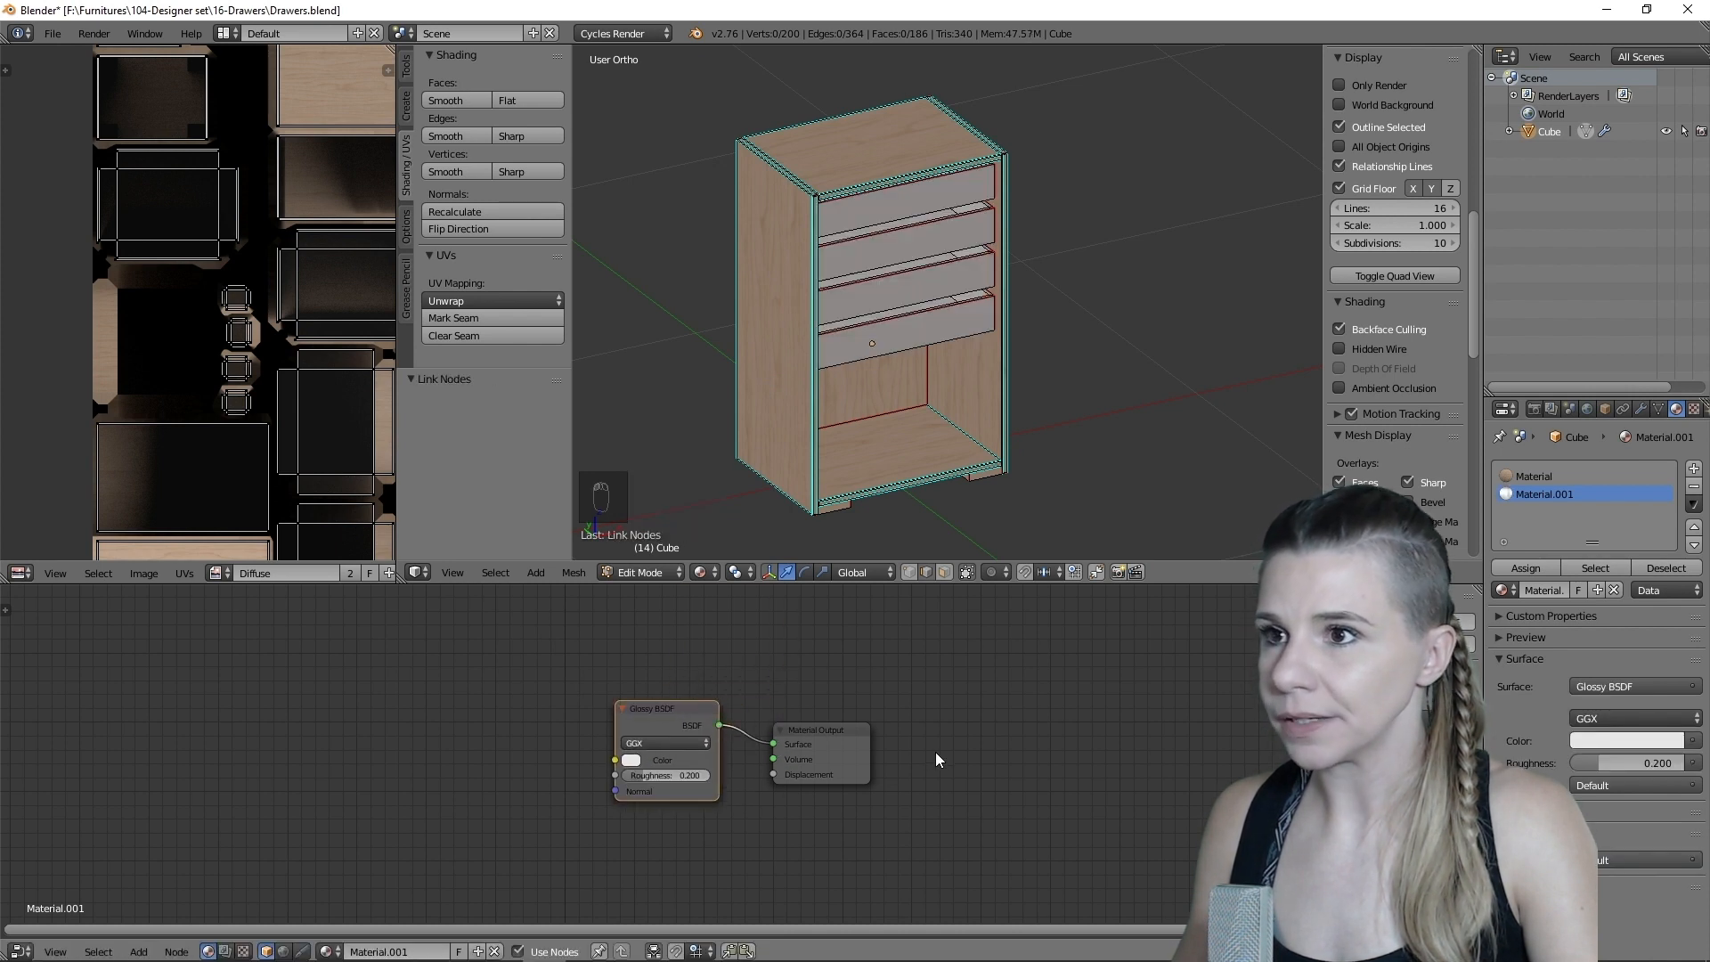
# - Switch the 3D viewport to rendered shading and inspect the glossy drawer fronts up close
pyautogui.click(703, 572)
pyautogui.click(773, 453)
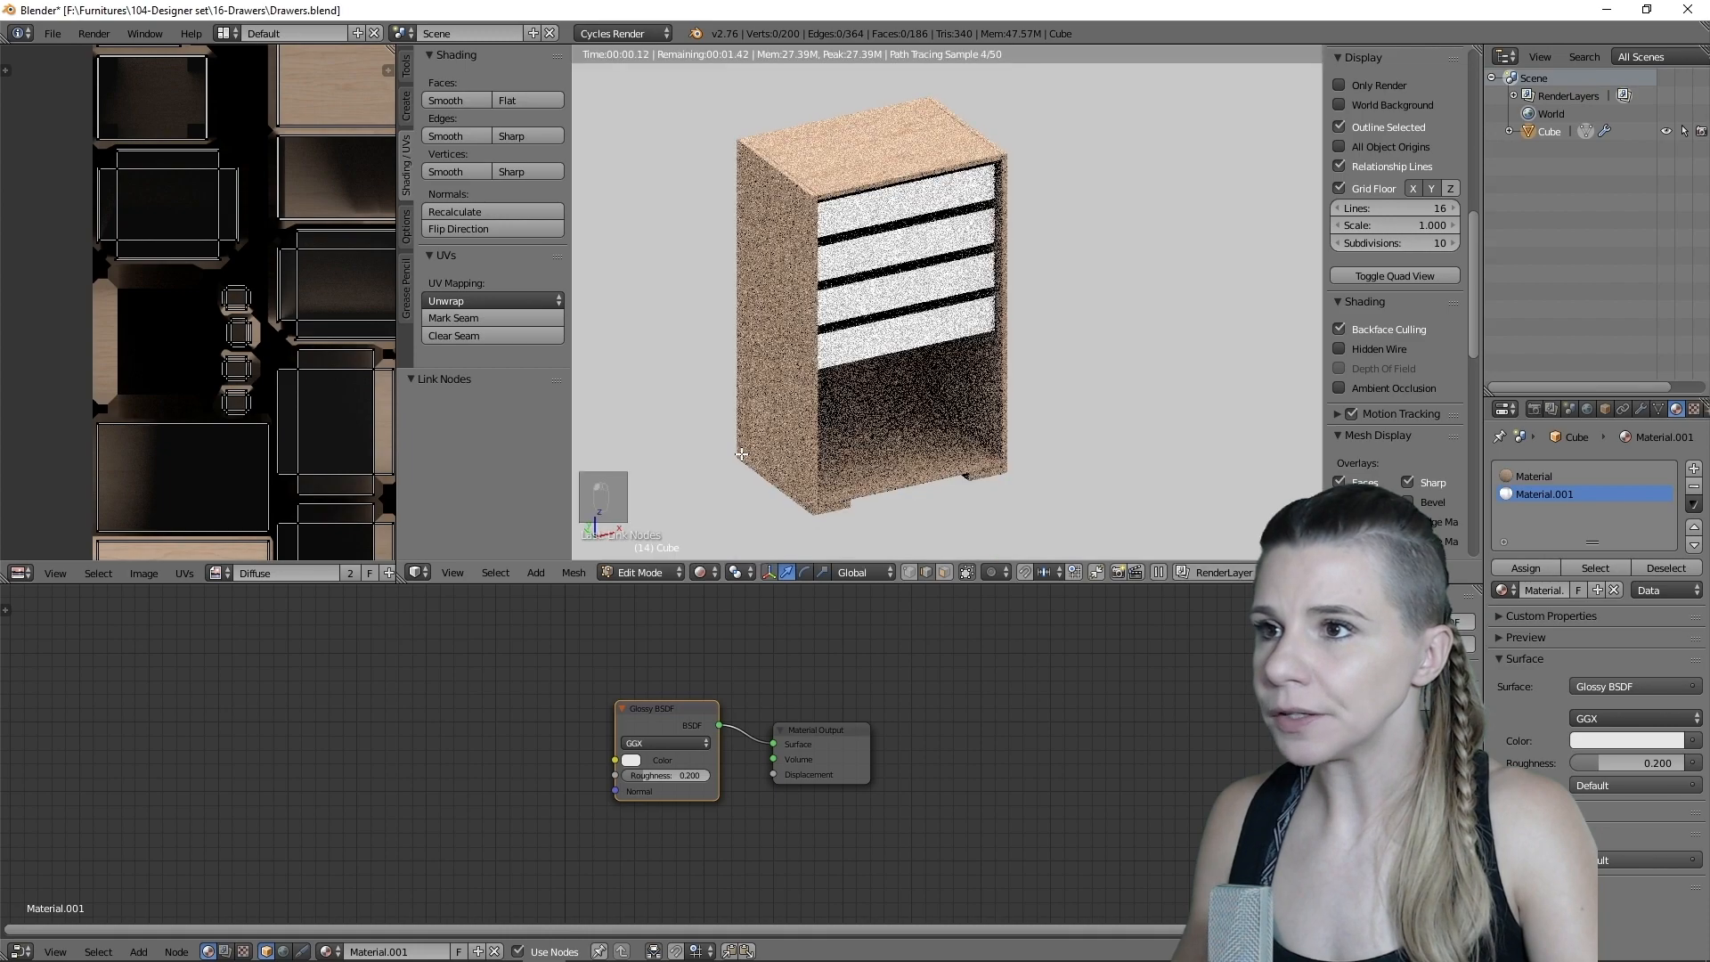
pyautogui.scroll(5, 1023, 497)
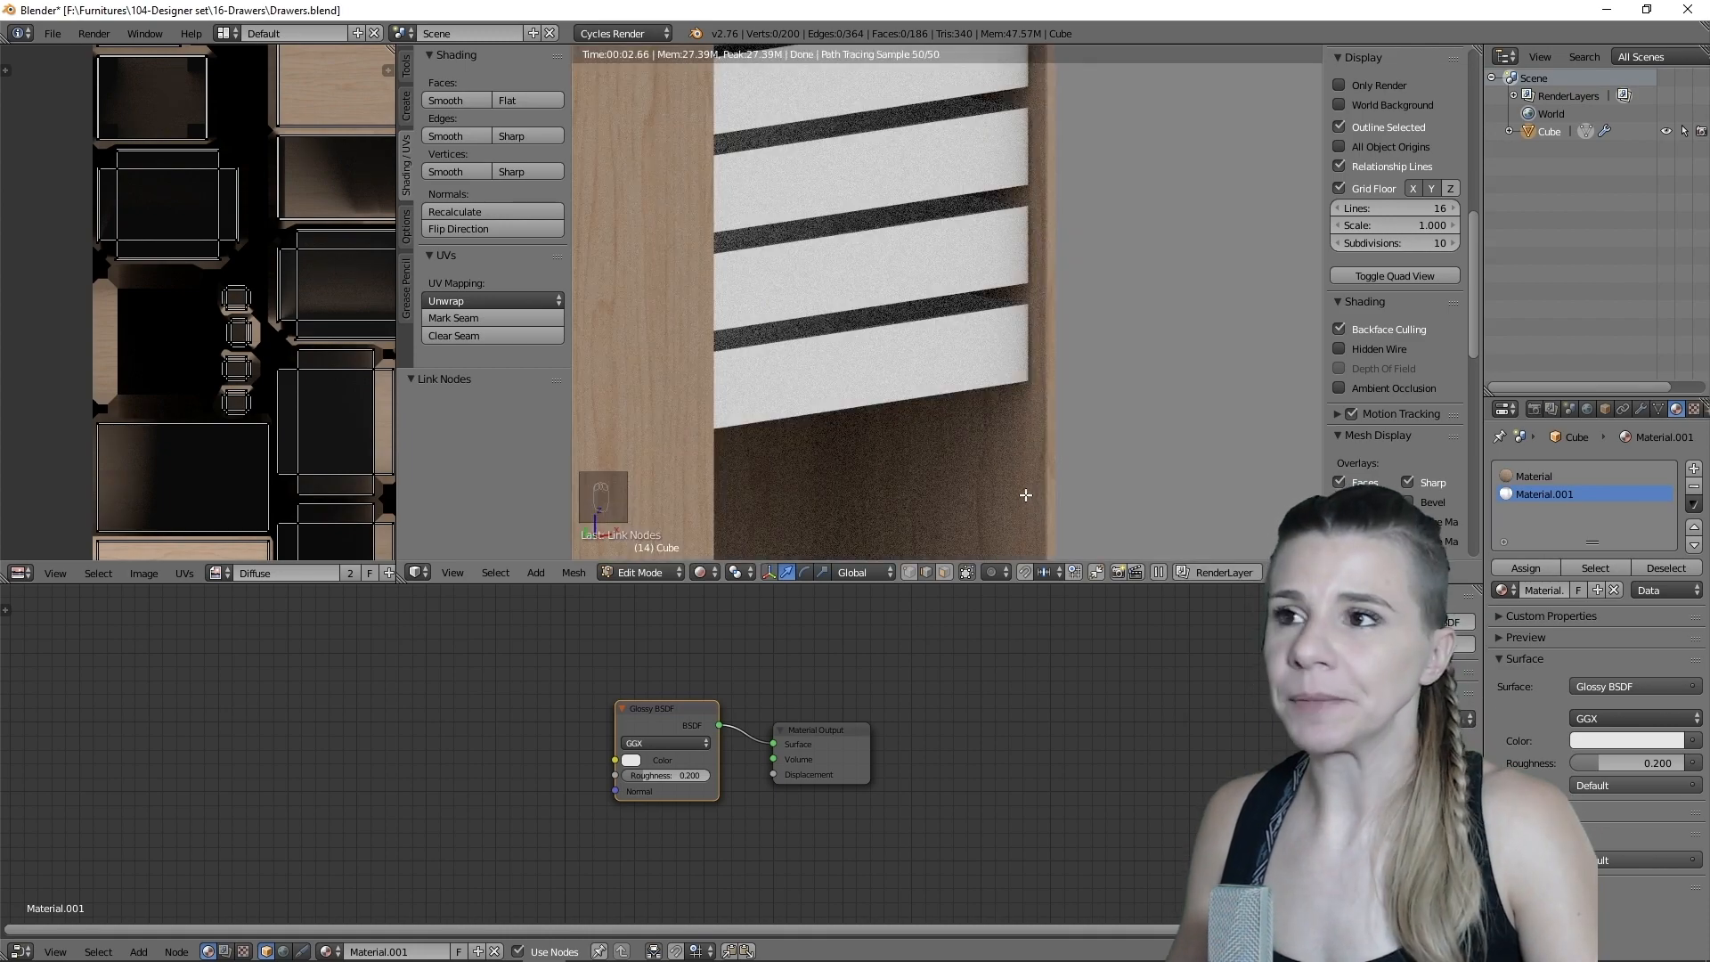
pyautogui.scroll(-5, 1026, 495)
# - Darken the Glossy BSDF colour to grey, set its roughness to 0.083 and check the drawers from another angle
pyautogui.click(630, 759)
pyautogui.moveTo(751, 571); pyautogui.dragTo(751, 597)
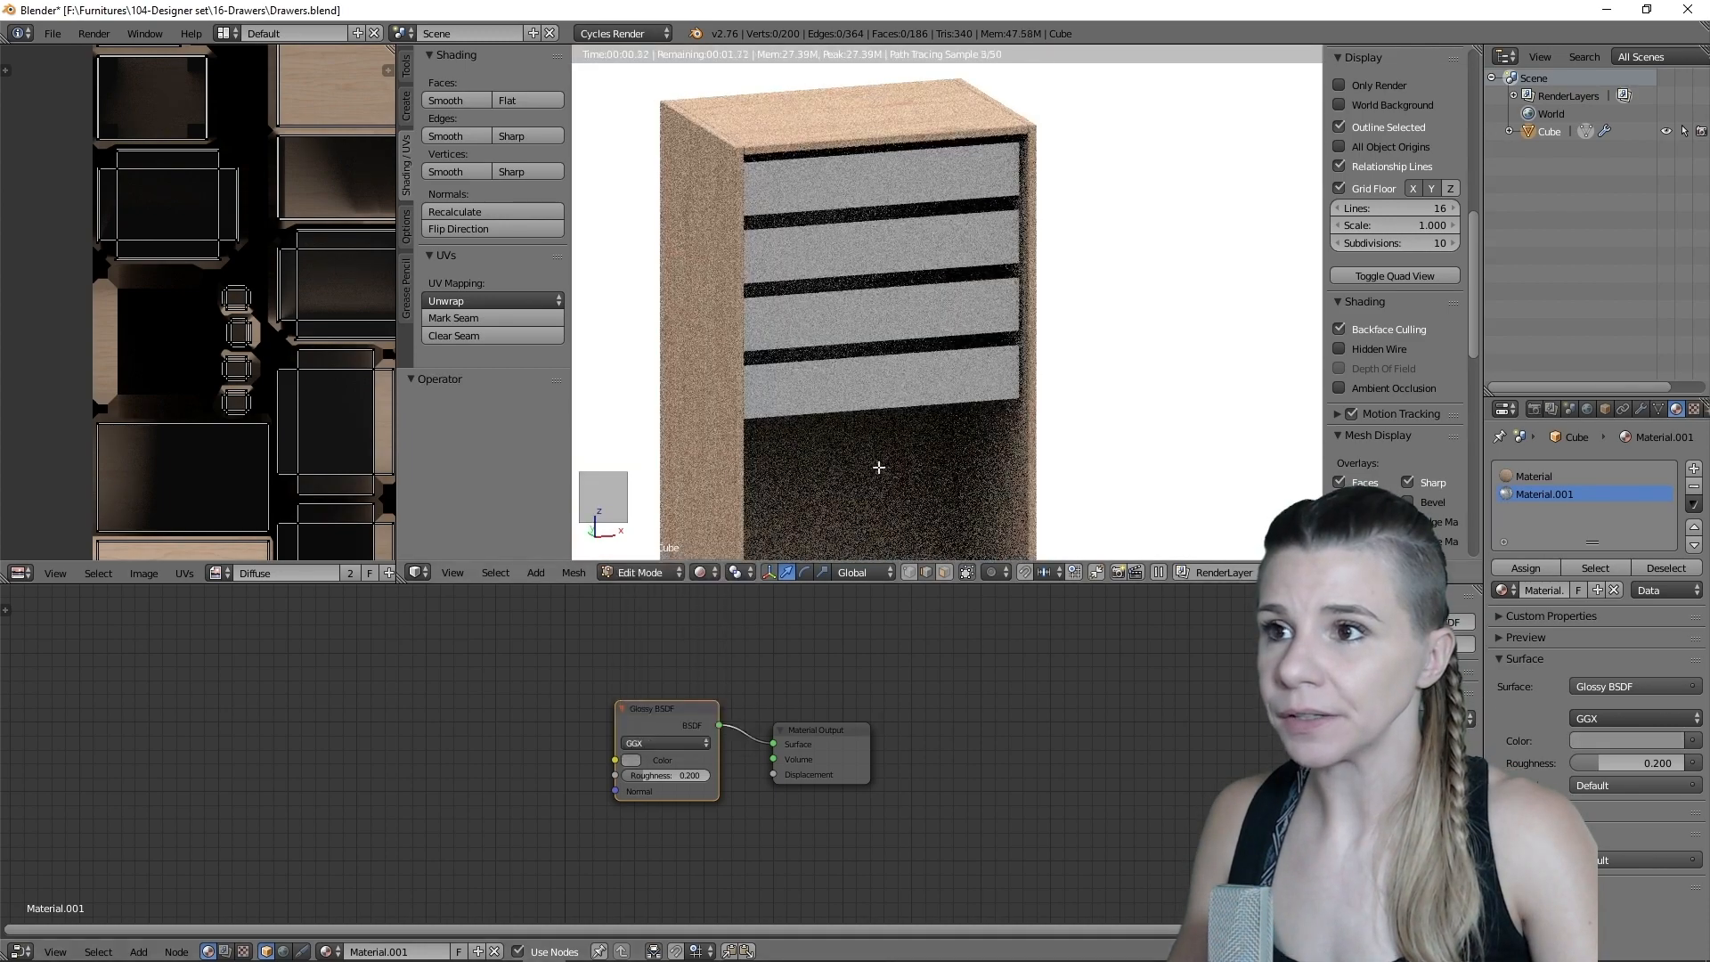
pyautogui.moveTo(879, 467); pyautogui.dragTo(918, 464, button='middle')
pyautogui.scroll(3, 802, 418)
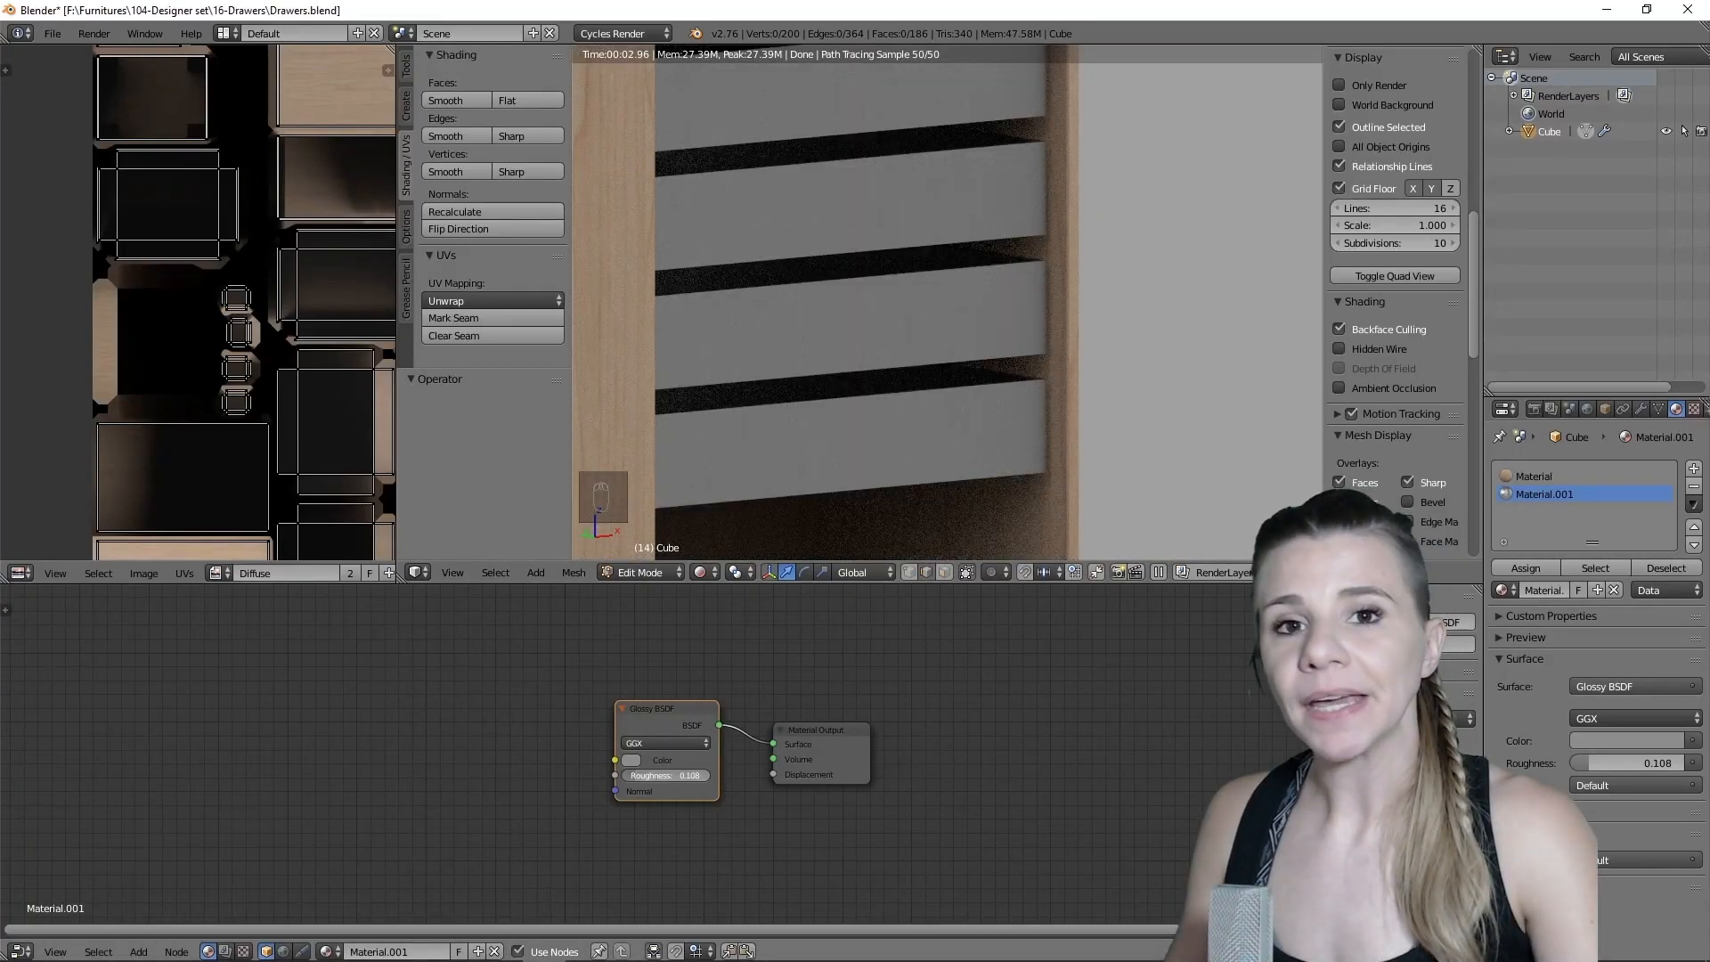
pyautogui.moveTo(1639, 763); pyautogui.dragTo(1632, 763)
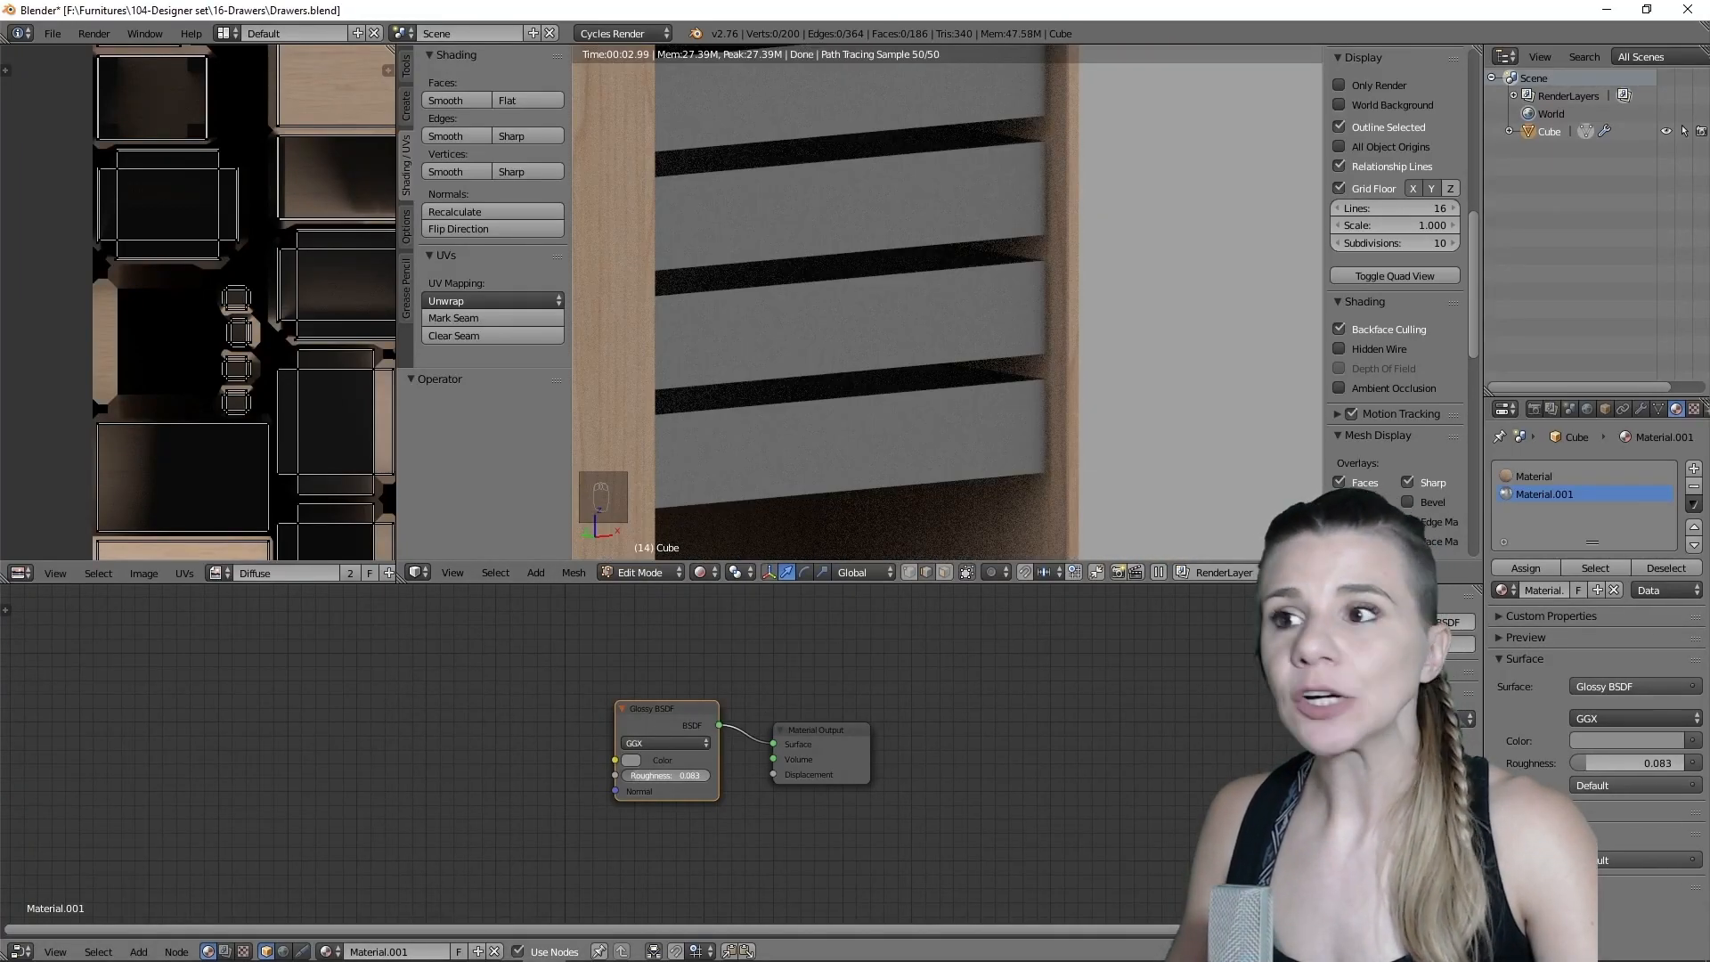
pyautogui.moveTo(802, 497); pyautogui.dragTo(905, 450, button='middle')
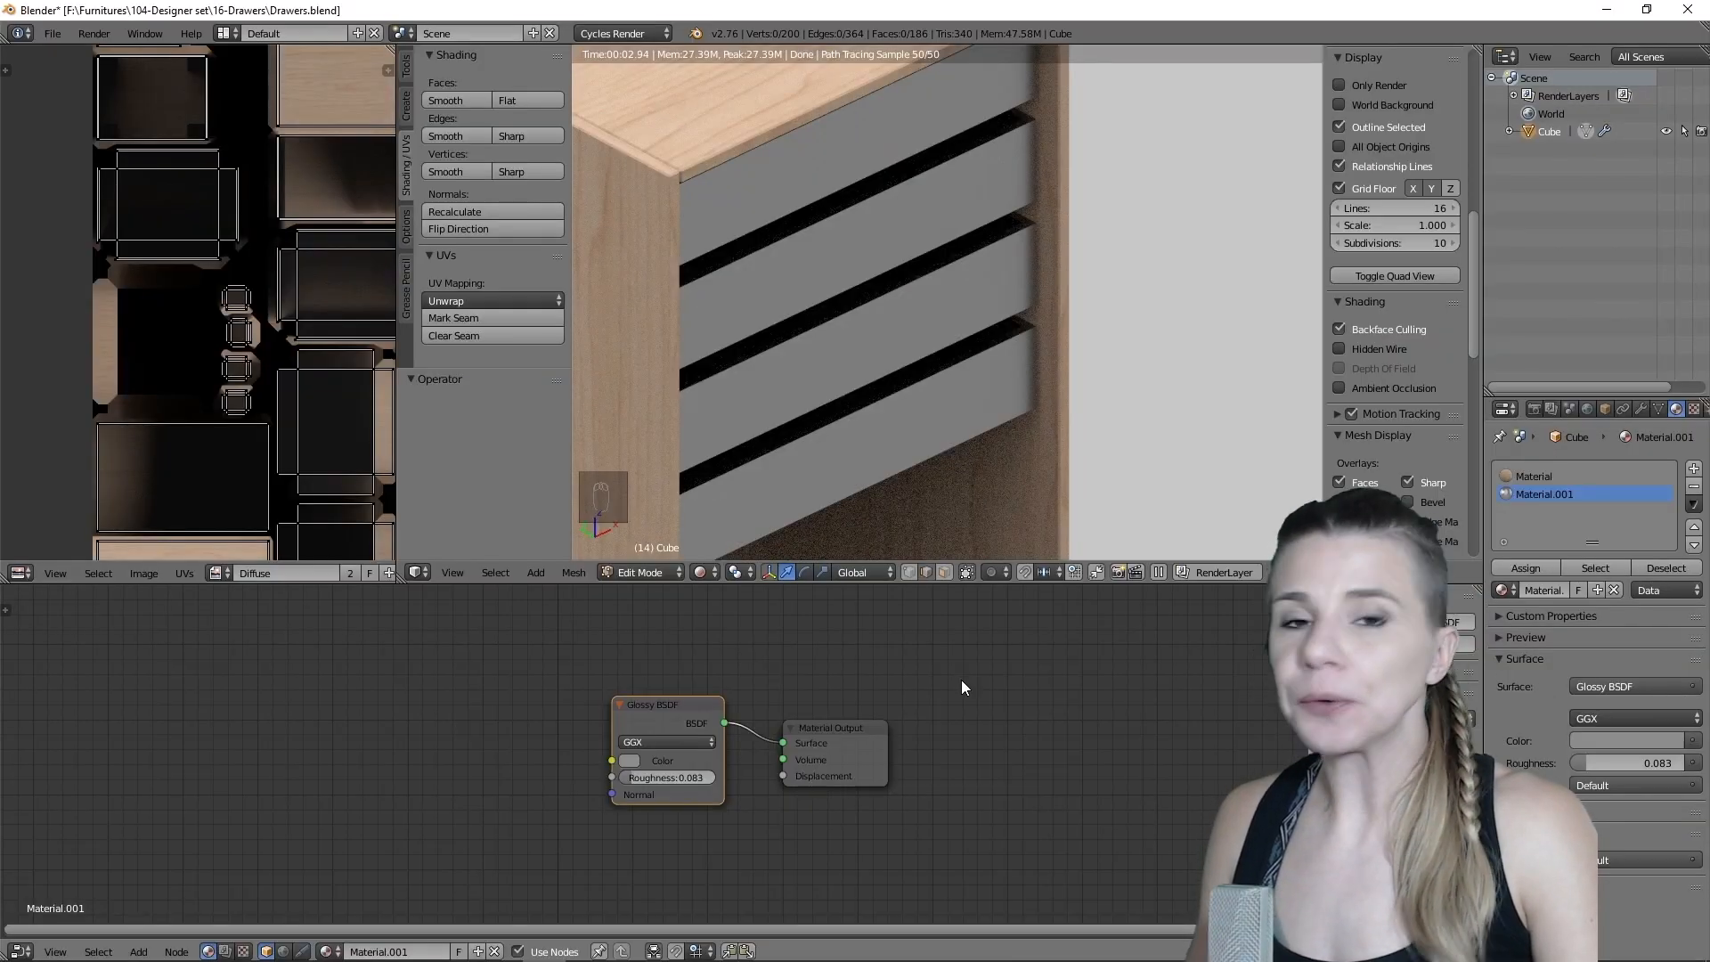
# - Add an Image Texture with Mapping and Texture Coordinate nodes to the Glossy BSDF's colour and load the galvanized metal image
pyautogui.click(644, 712)
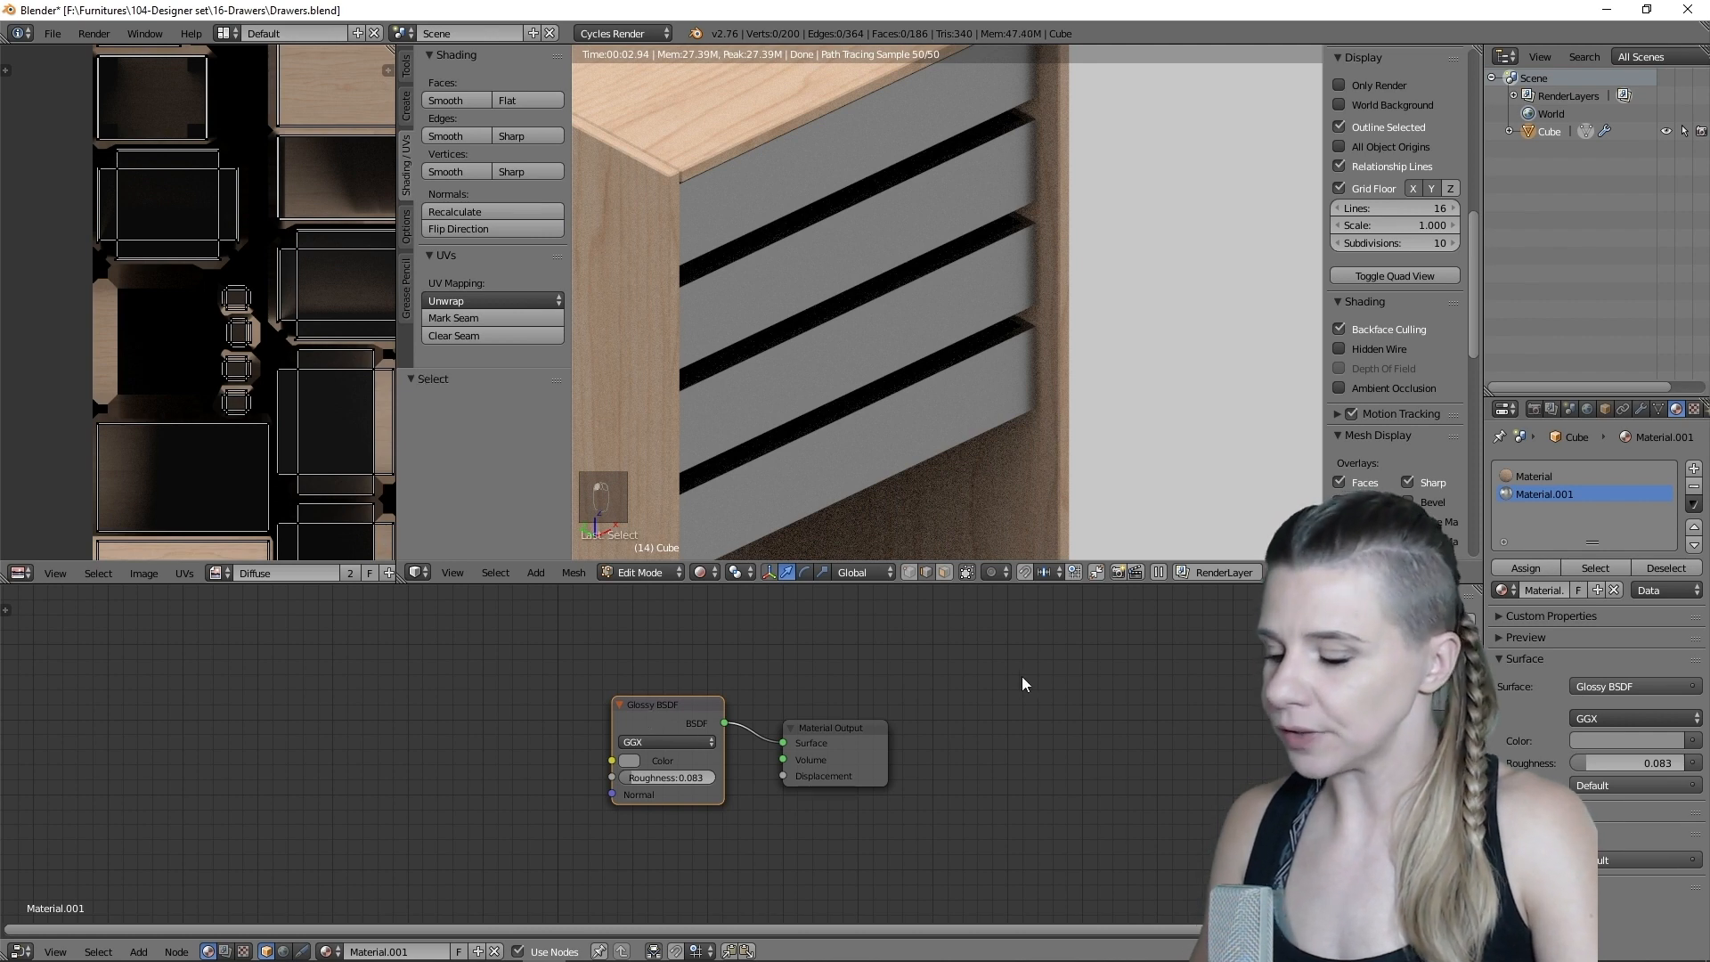
pyautogui.hotkey('ctrl', 't')
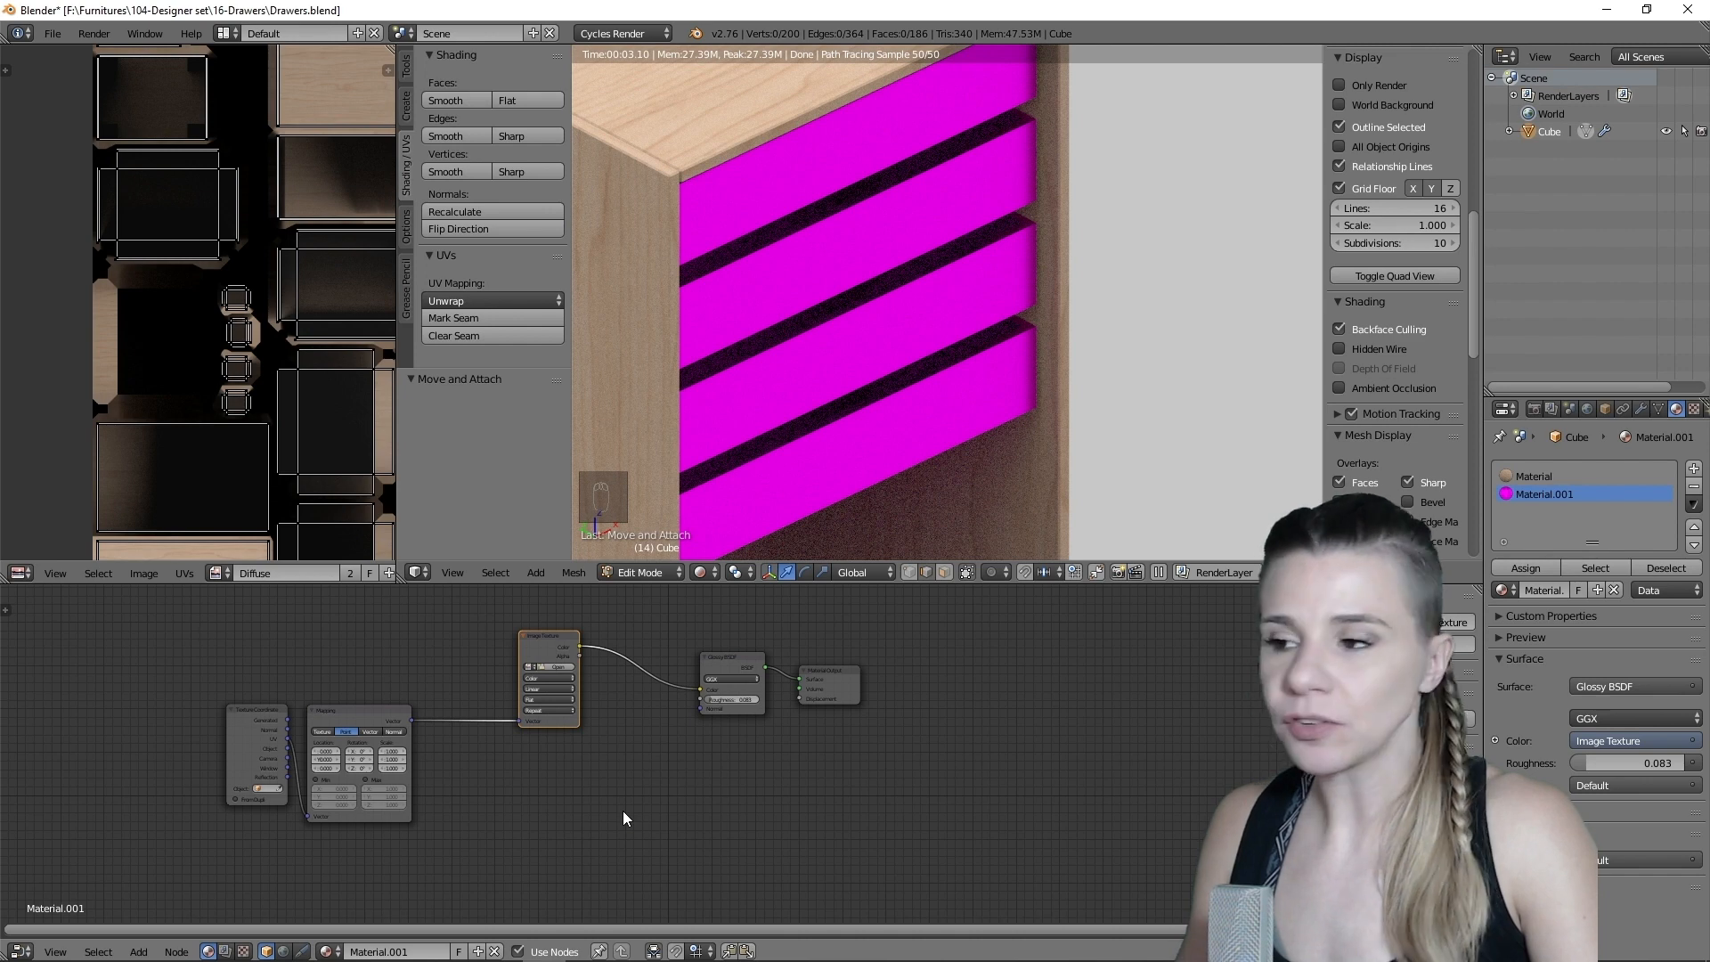
pyautogui.click(561, 667)
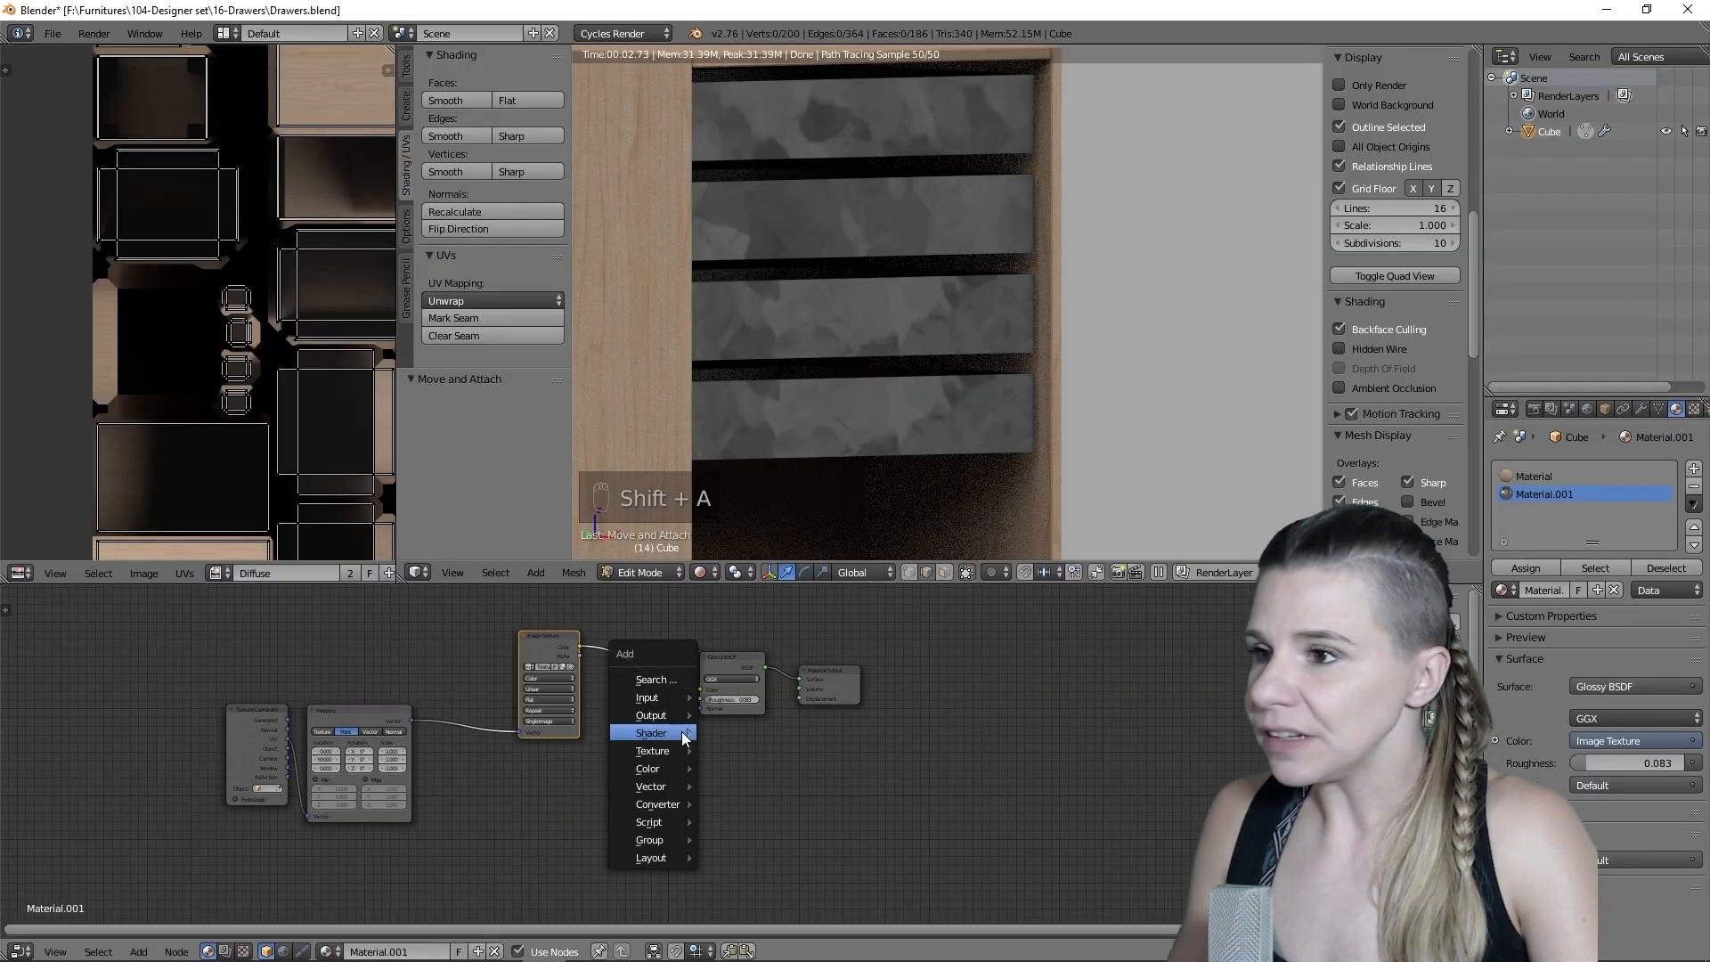
# - Add a second Image Texture node, load TexturesCom_Metal_Galvanized_1K_roughness.tif into it and set its colour space to Non-Color Data
pyautogui.moveTo(667, 751)
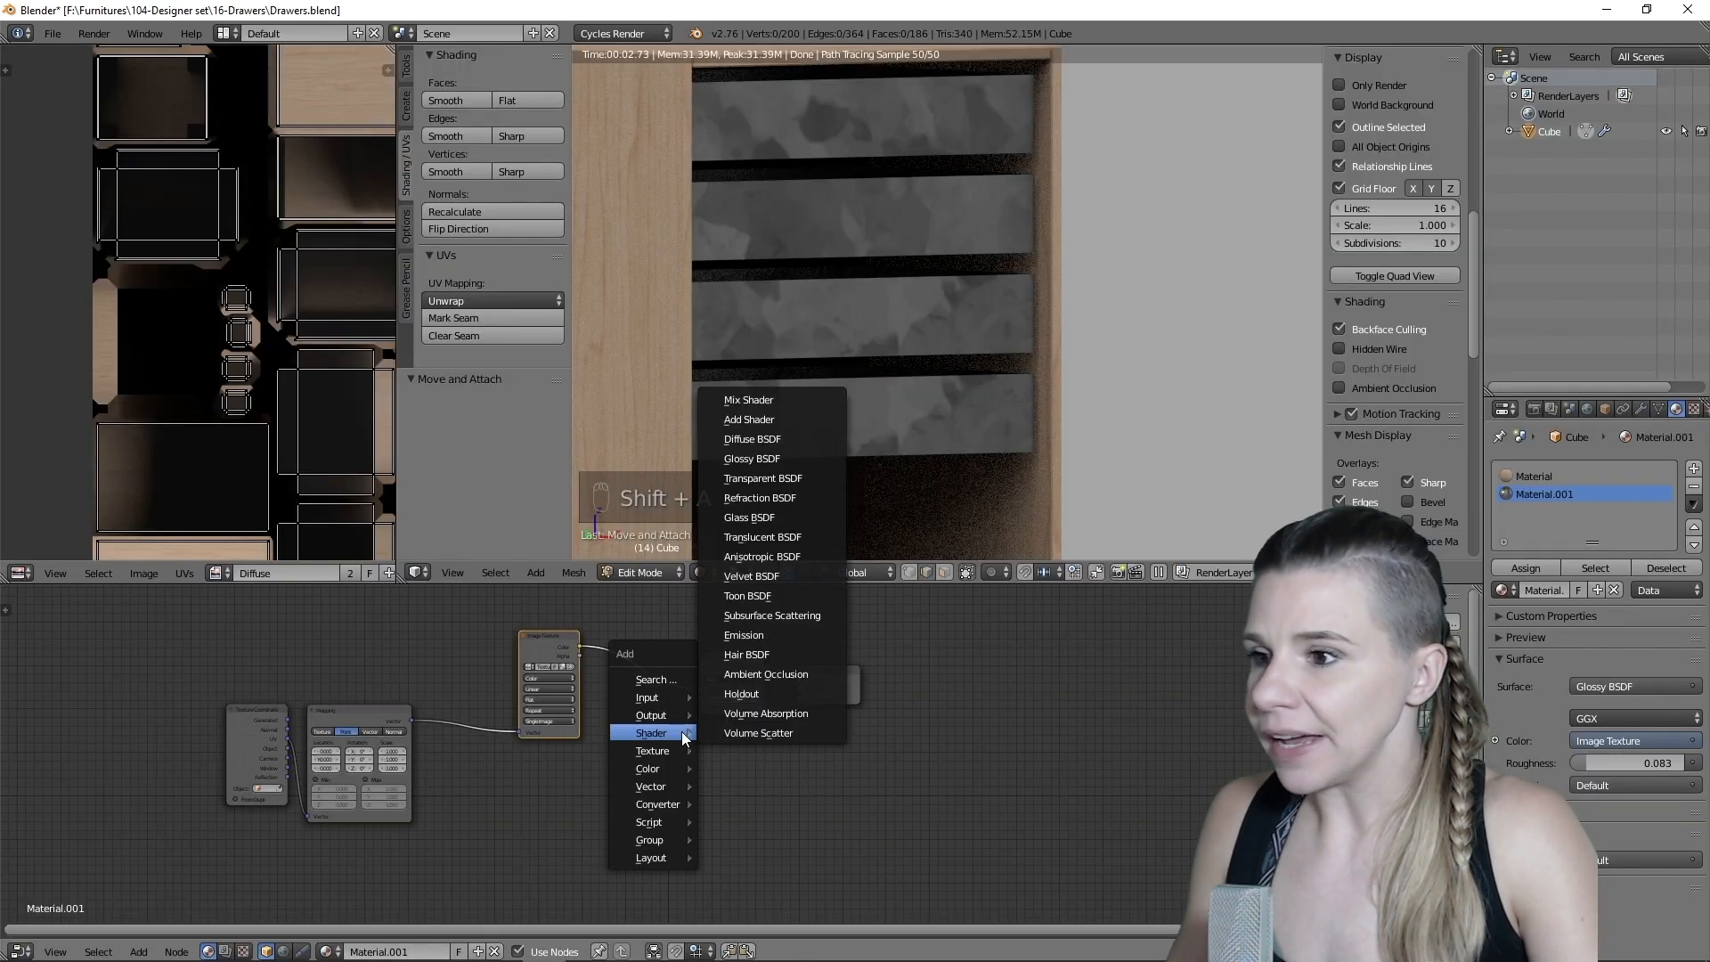
pyautogui.click(768, 538)
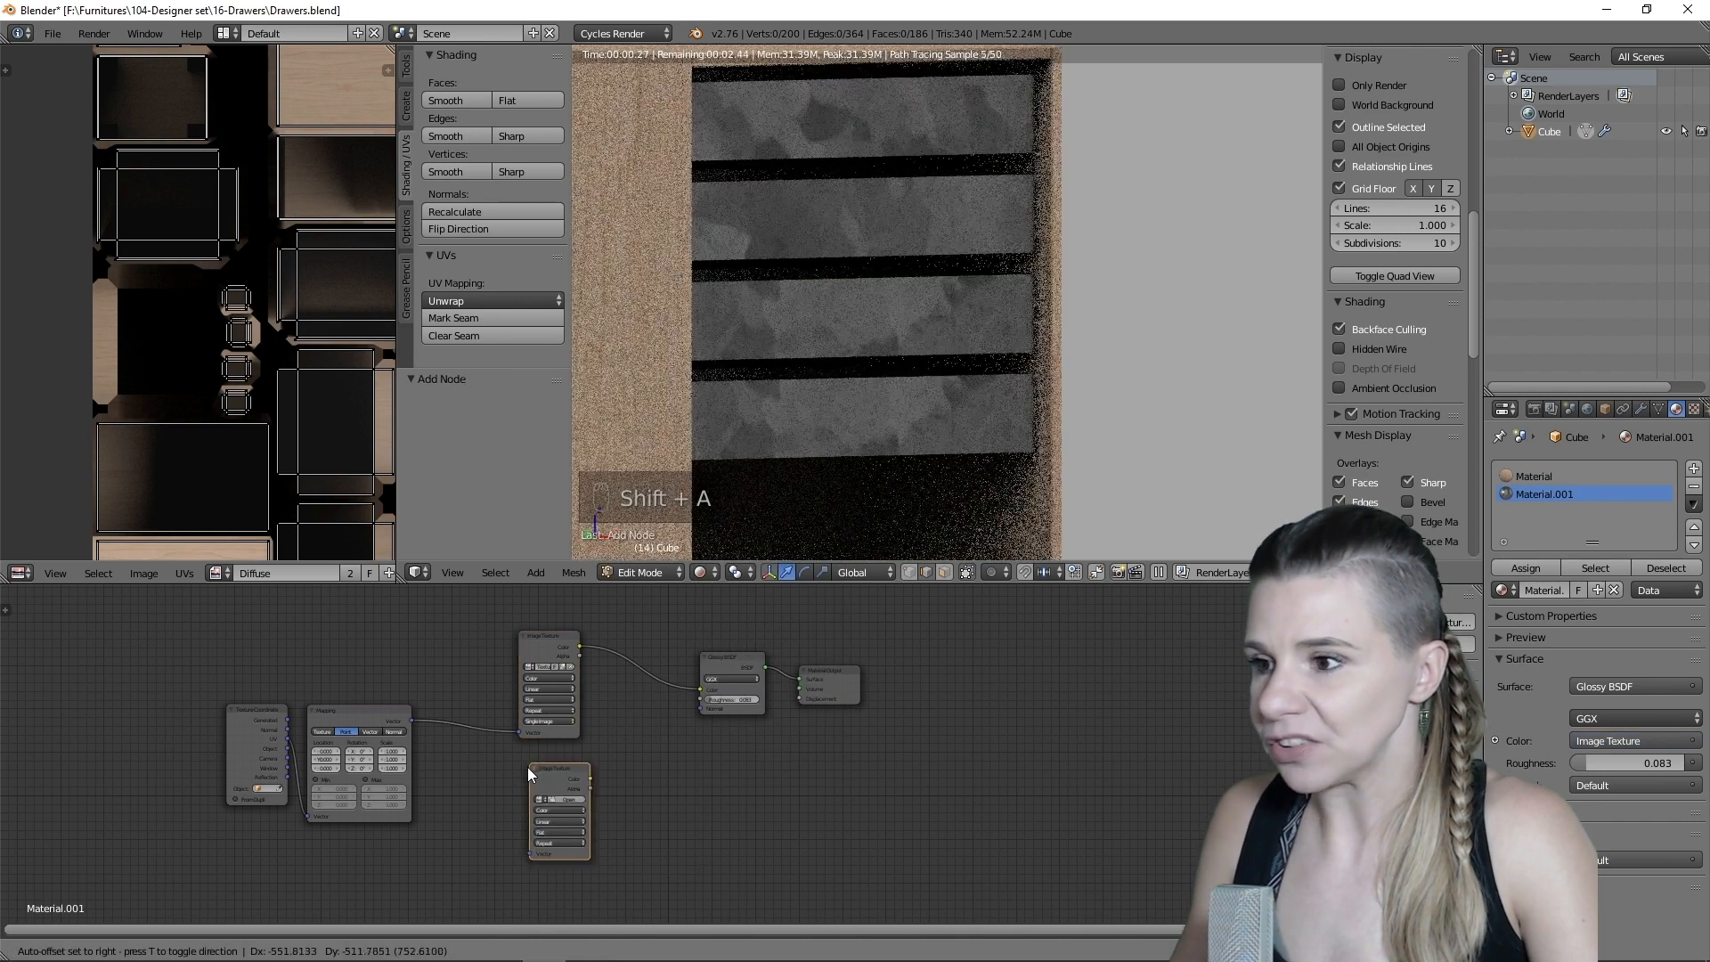
pyautogui.click(567, 791)
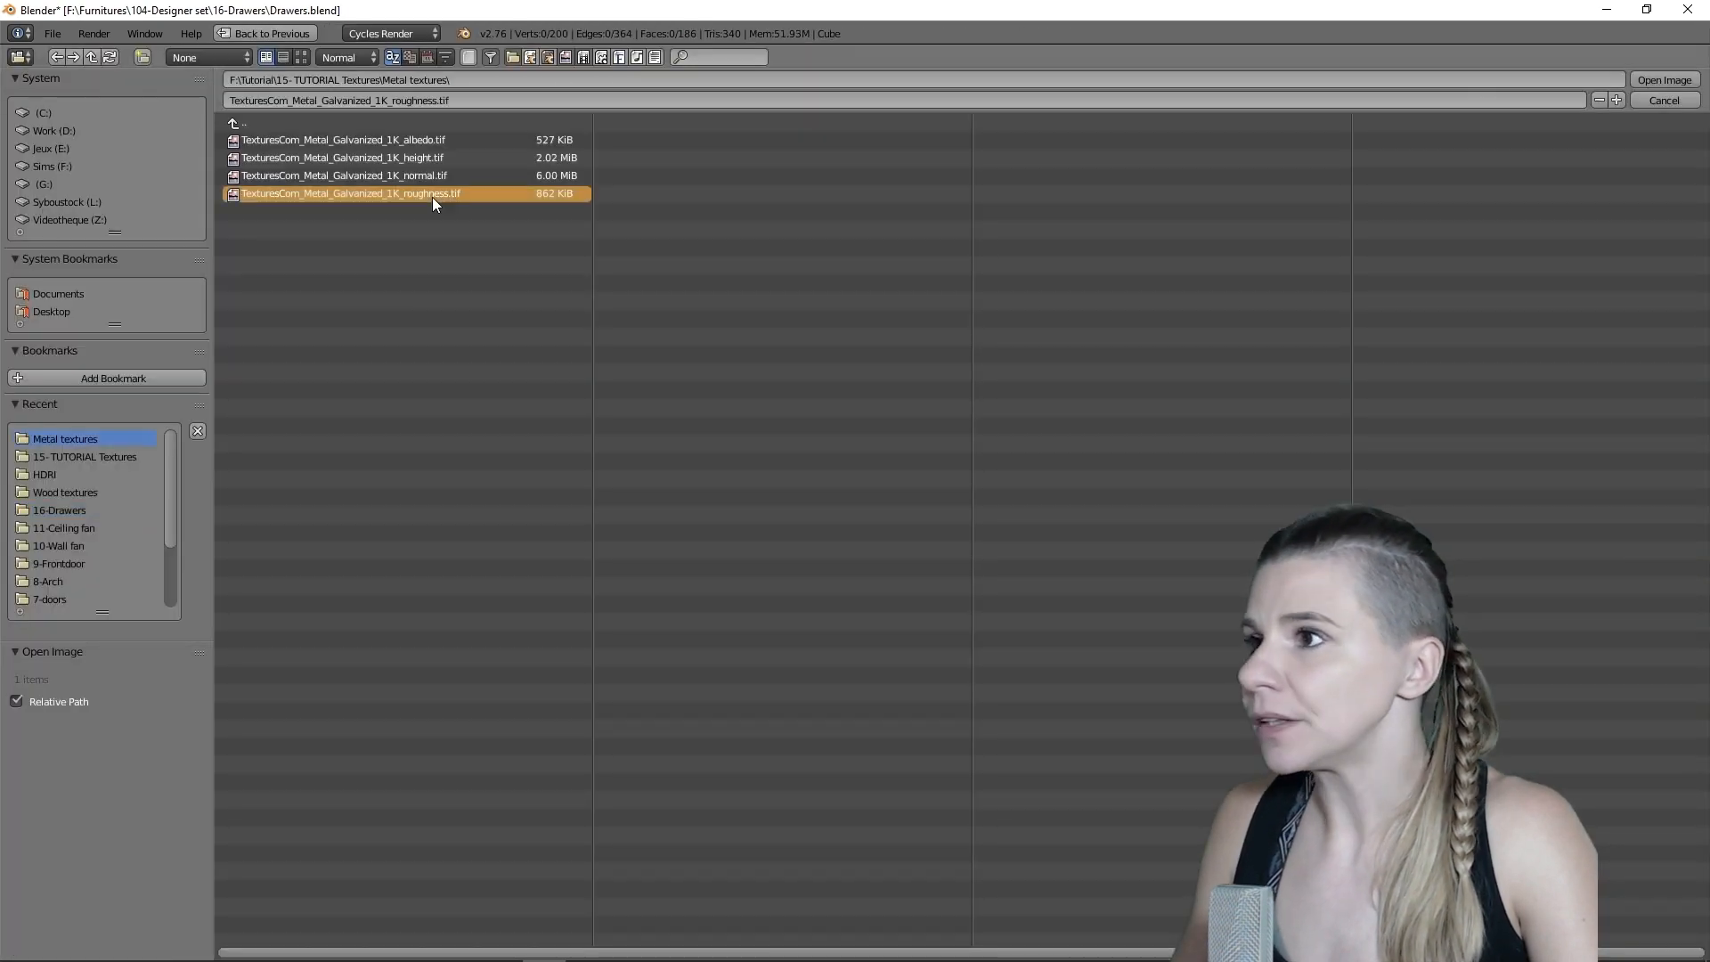
pyautogui.doubleClick(431, 193)
pyautogui.scroll(3, 617, 709)
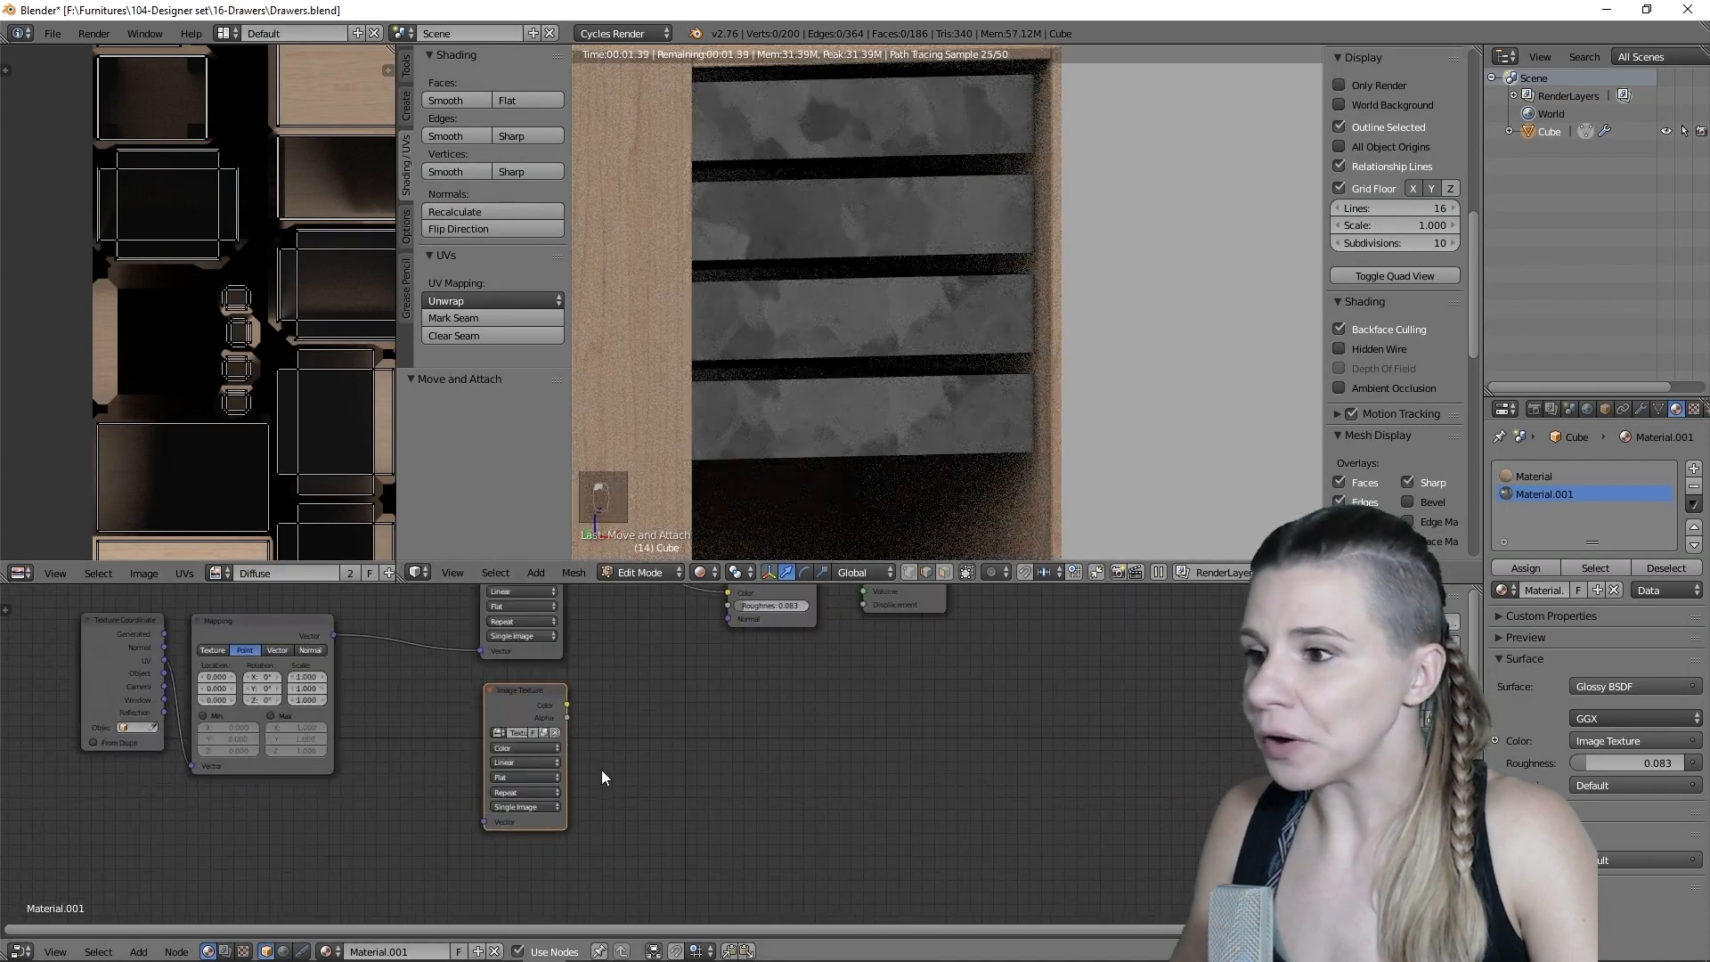
pyautogui.scroll(1, 601, 778)
pyautogui.click(489, 745)
pyautogui.click(495, 713)
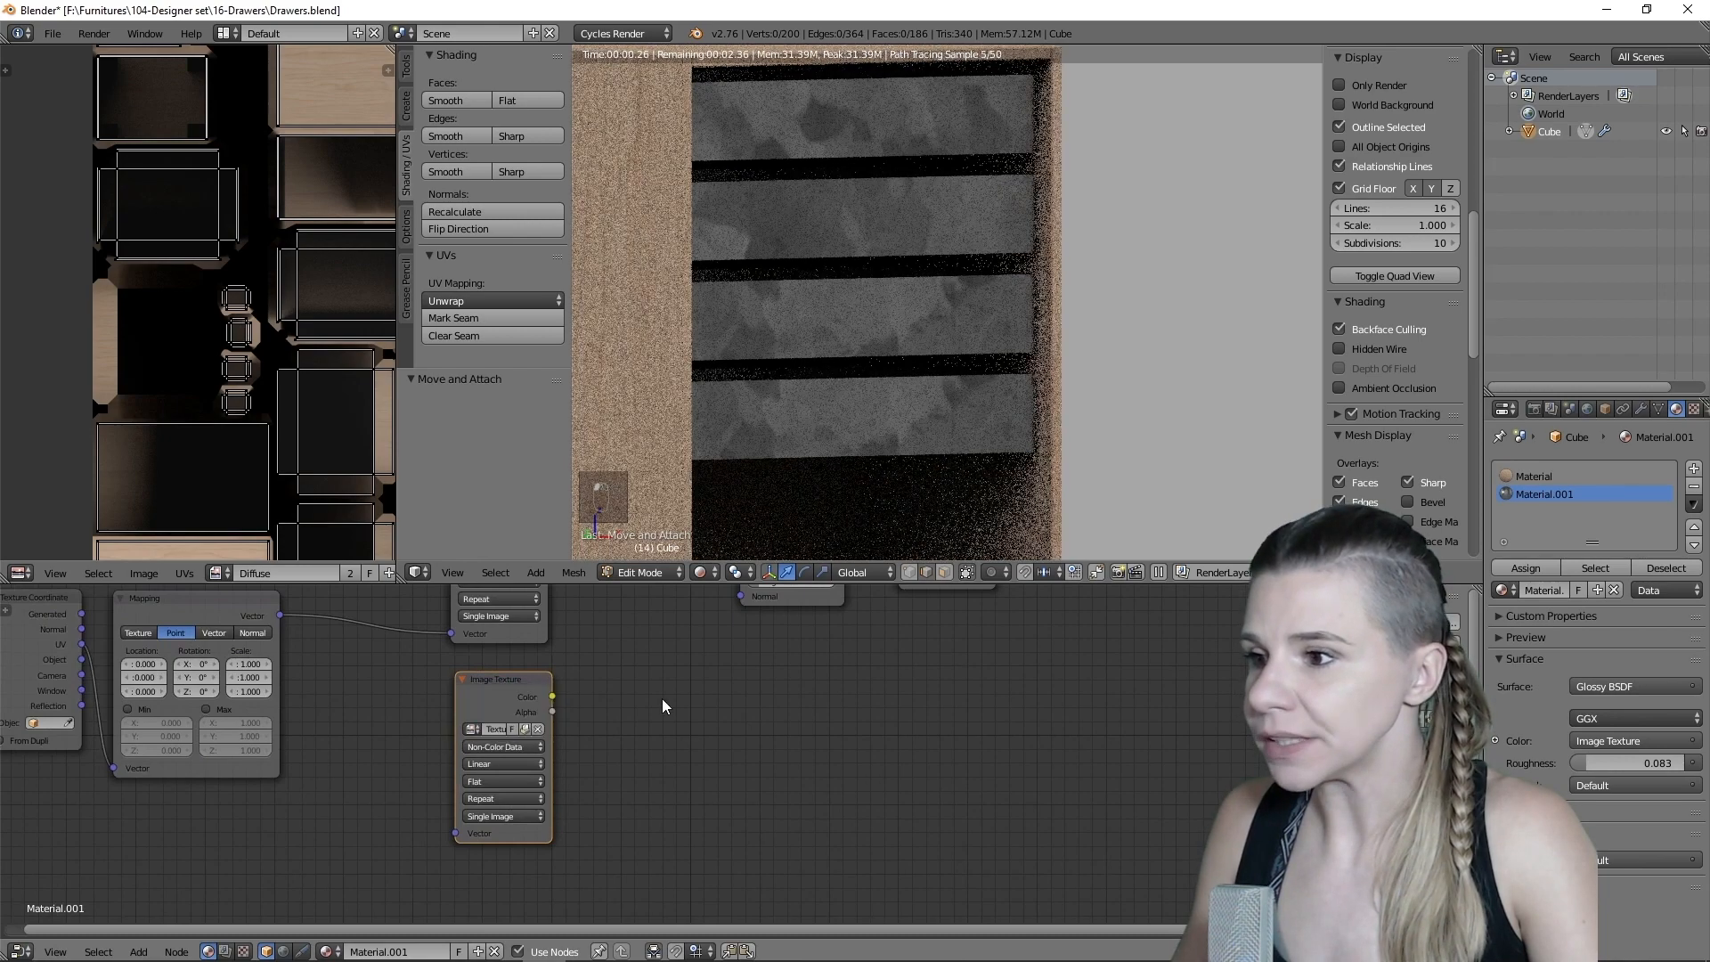
# - Link the roughness texture's colour to the Glossy BSDF's Roughness and connect the Mapping node's vector to the texture
pyautogui.scroll(-2, 663, 706)
pyautogui.moveTo(556, 802); pyautogui.dragTo(705, 710)
pyautogui.moveTo(691, 752); pyautogui.dragTo(806, 743, button='middle')
pyautogui.scroll(-1, 628, 826)
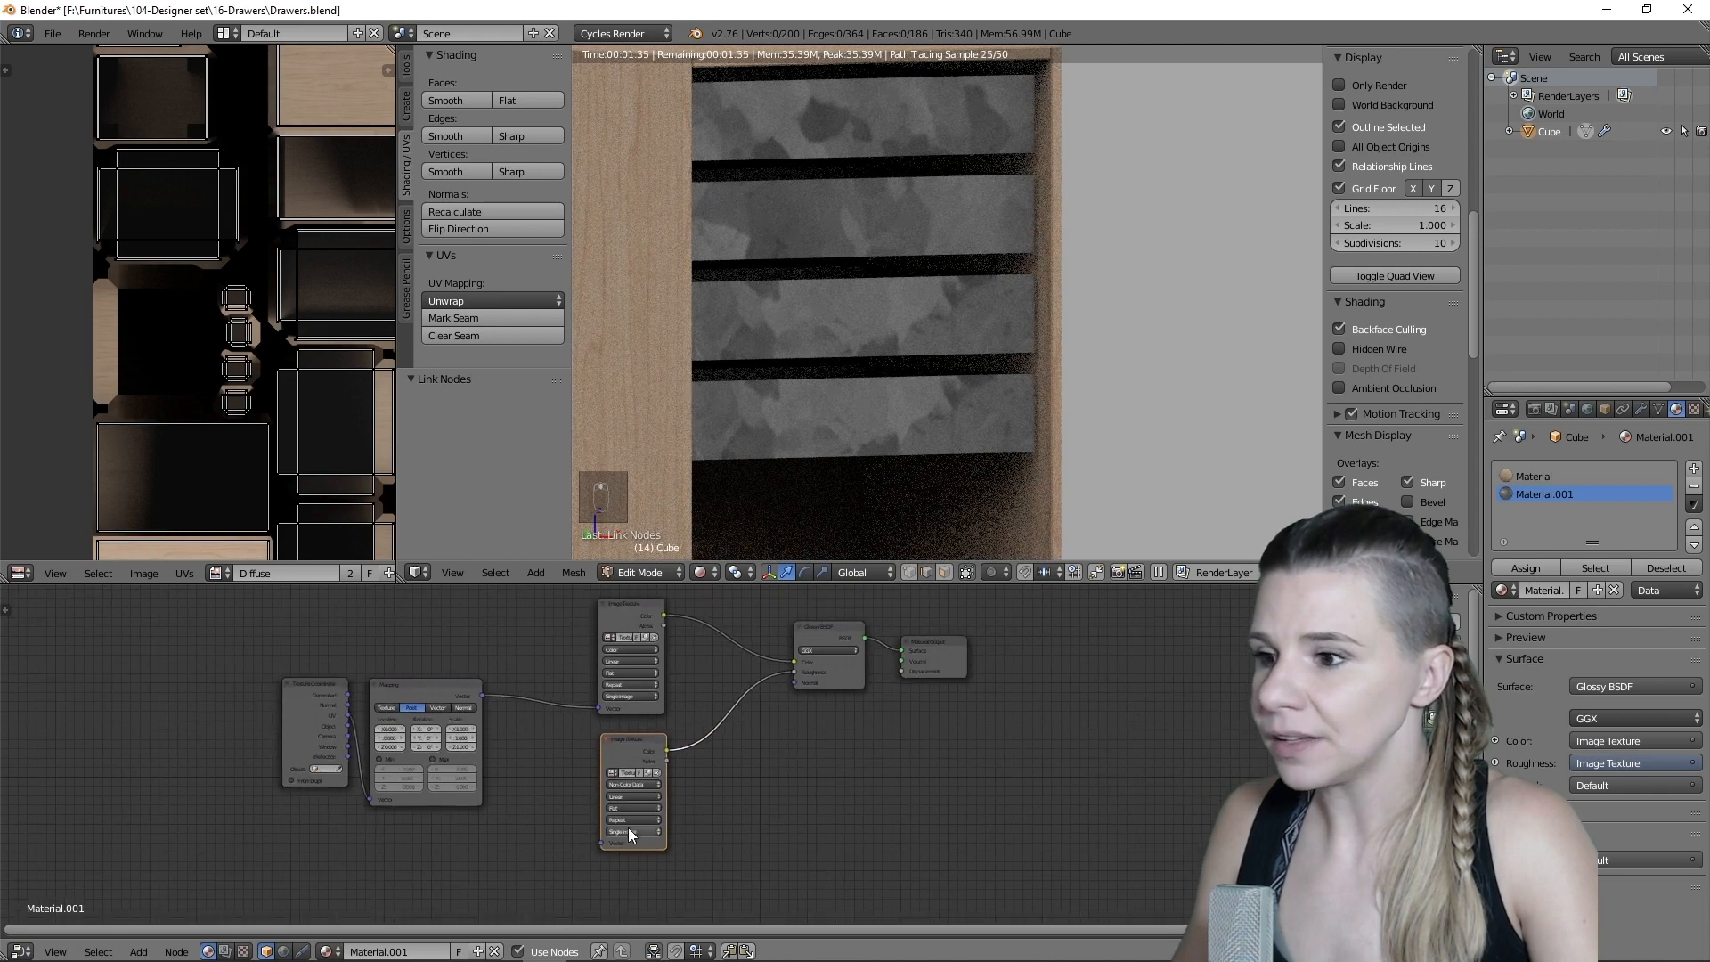
pyautogui.moveTo(605, 840); pyautogui.dragTo(482, 696)
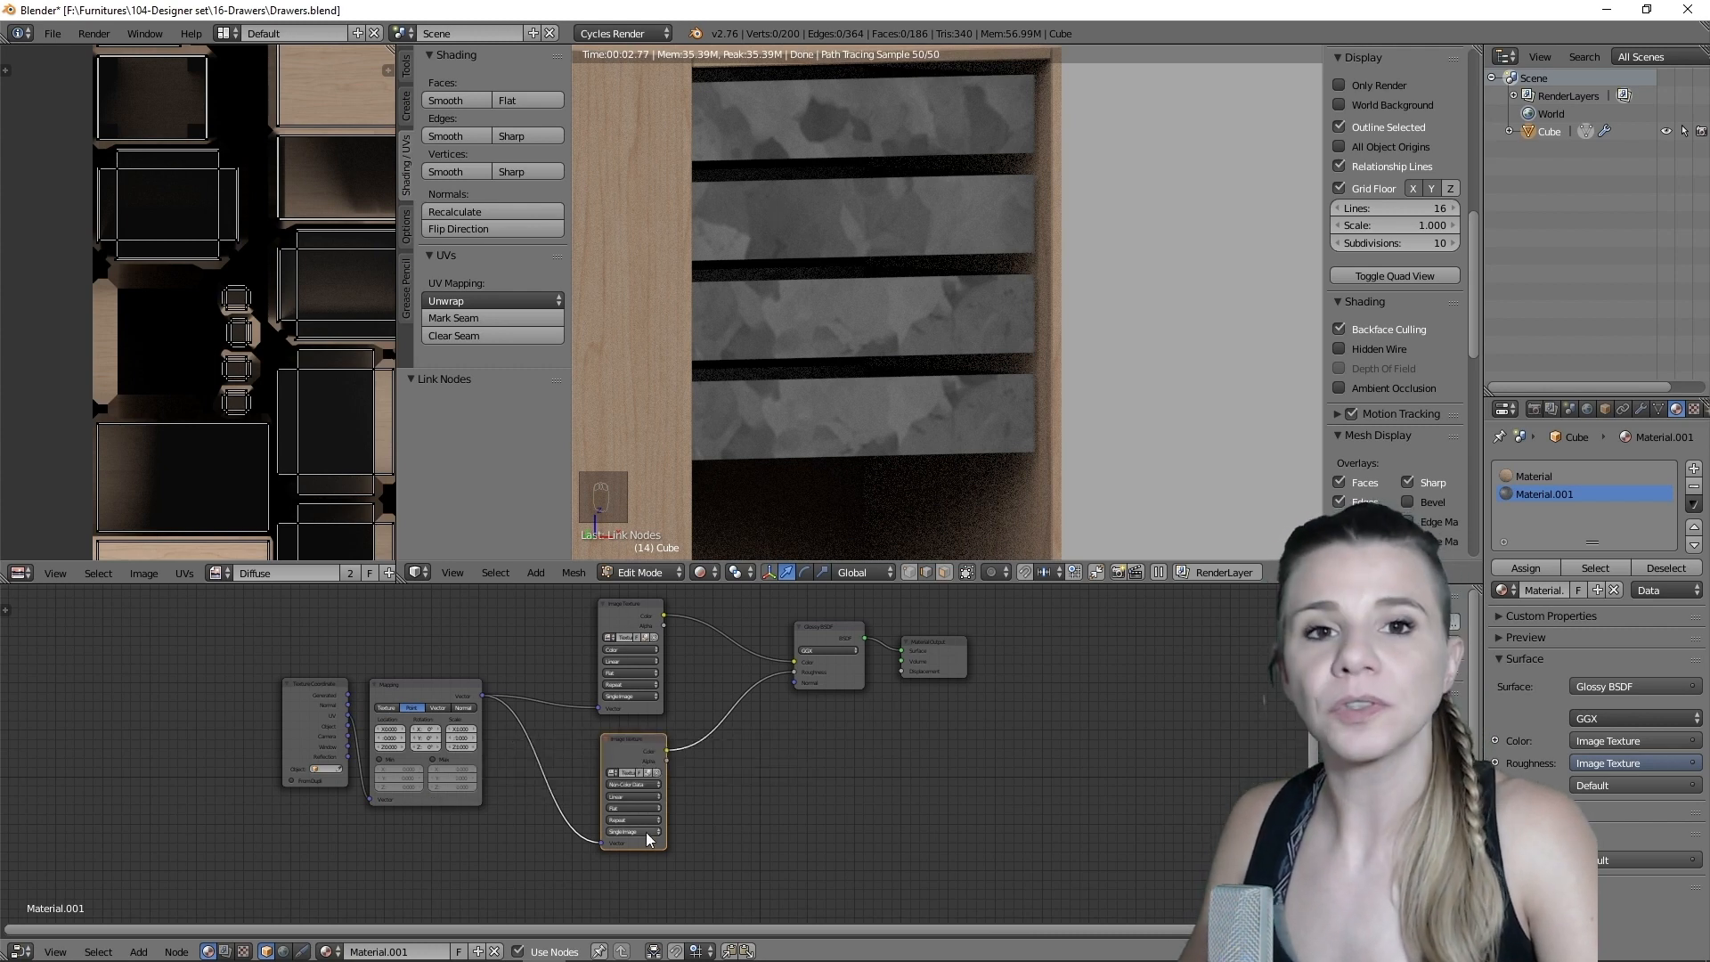
pyautogui.scroll(-3, 669, 835)
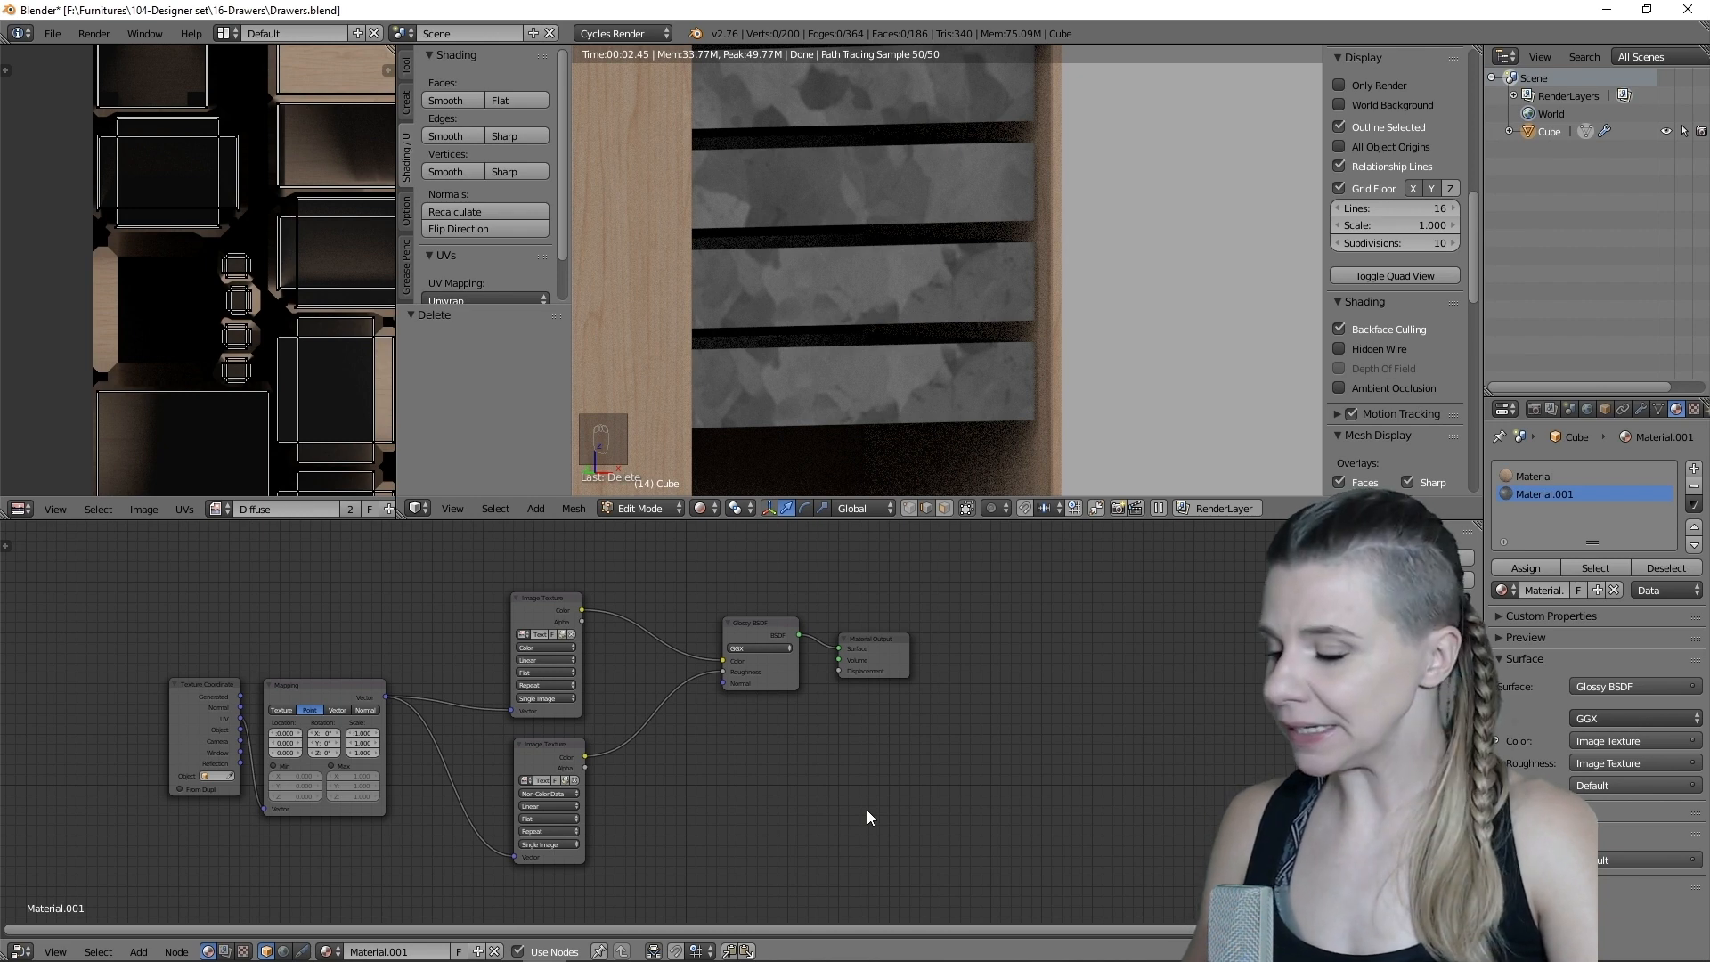
# - Add a third Image Texture node and a Normal Map node below the roughness texture
pyautogui.hotkey('shift', 'a')
pyautogui.moveTo(858, 836)
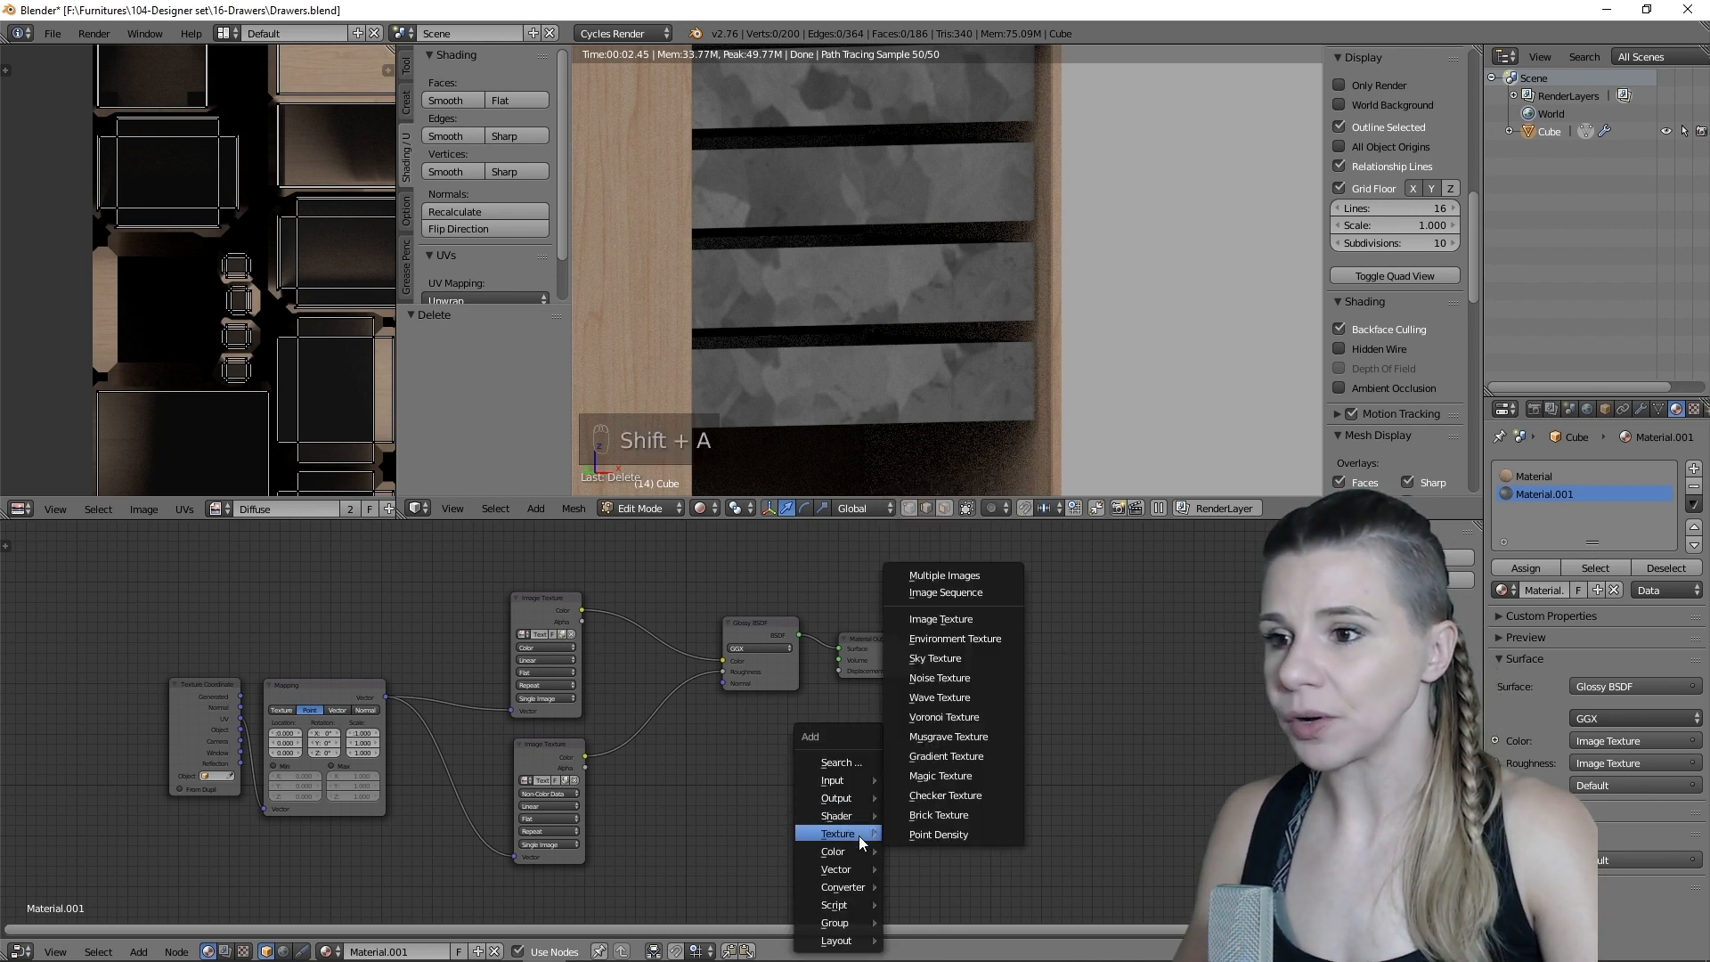
pyautogui.hotkey('shift', 'a')
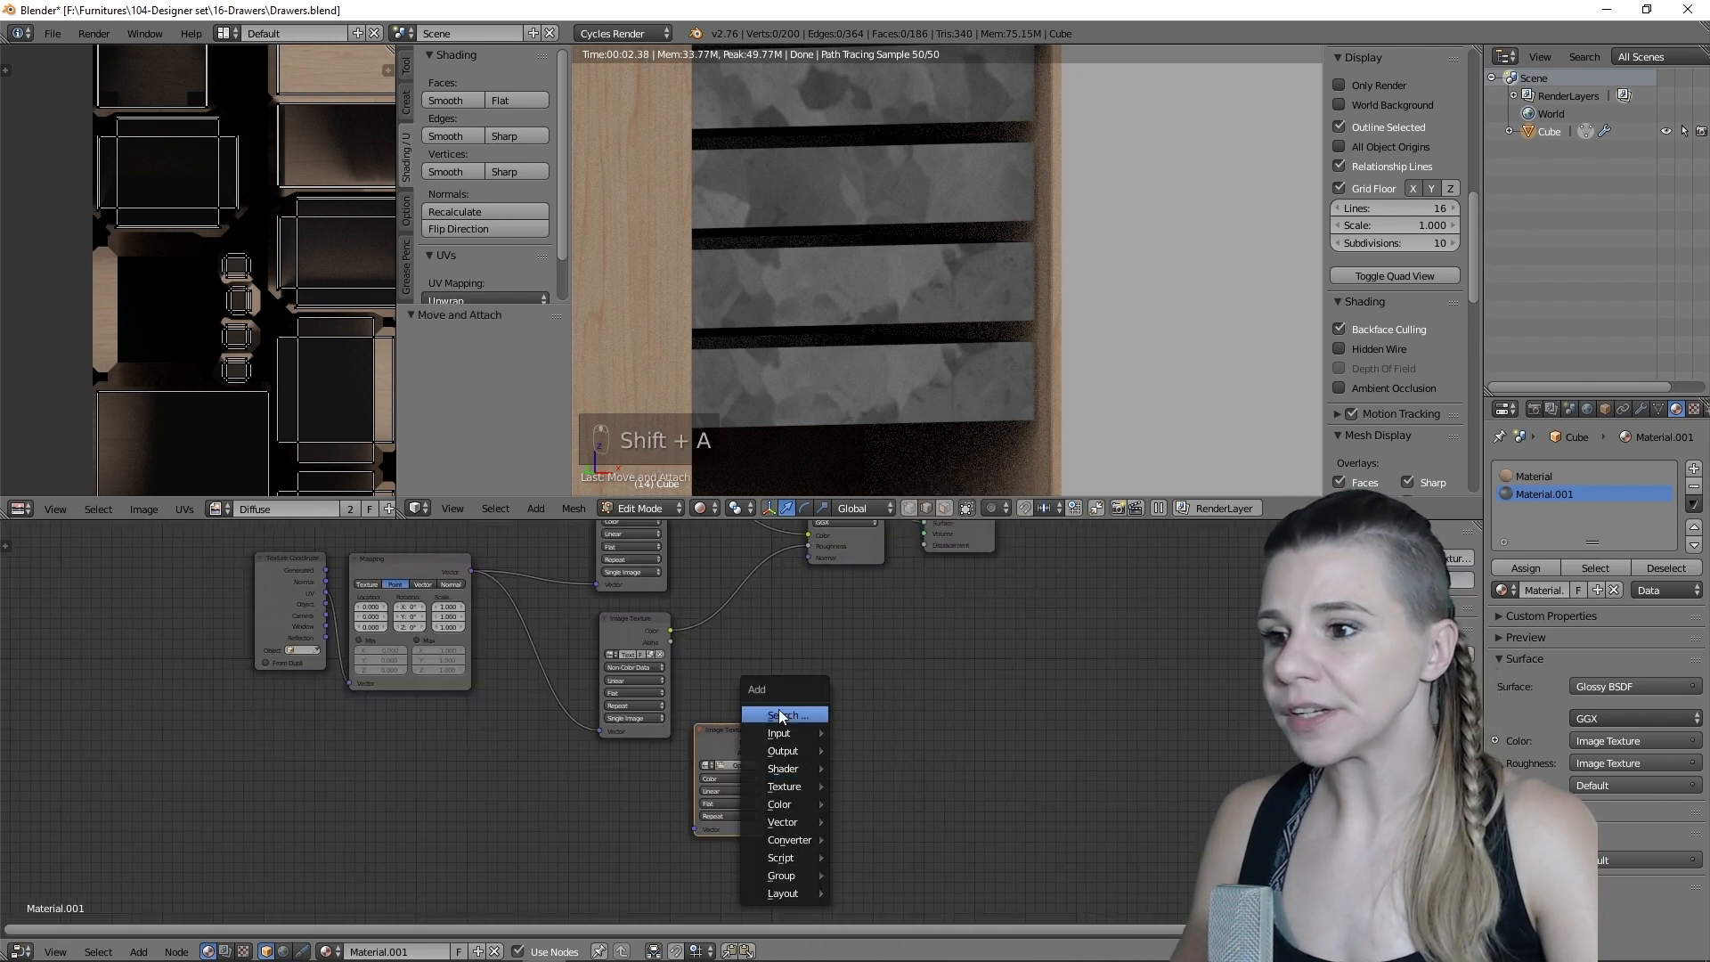
pyautogui.click(779, 711)
pyautogui.write('n')
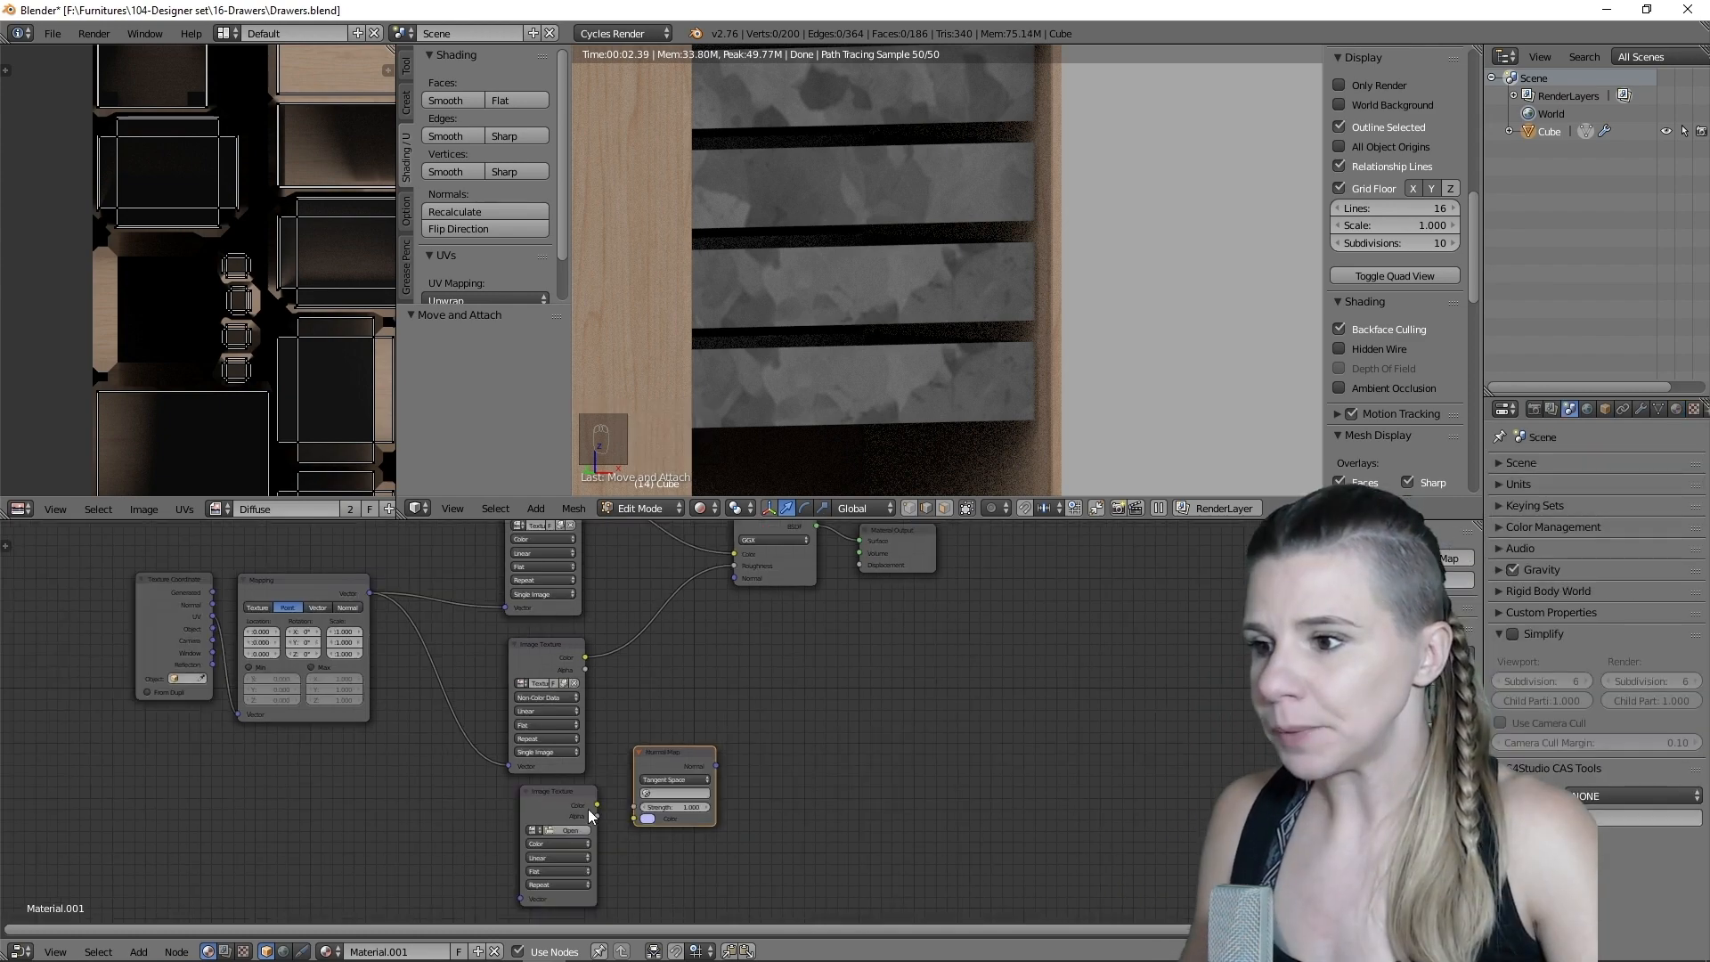
# - Wire Mapping through the third Image Texture and the Normal Map to the Glossy BSDF's Normal, and set the texture to Non-Color Data
pyautogui.moveTo(596, 805); pyautogui.dragTo(633, 817)
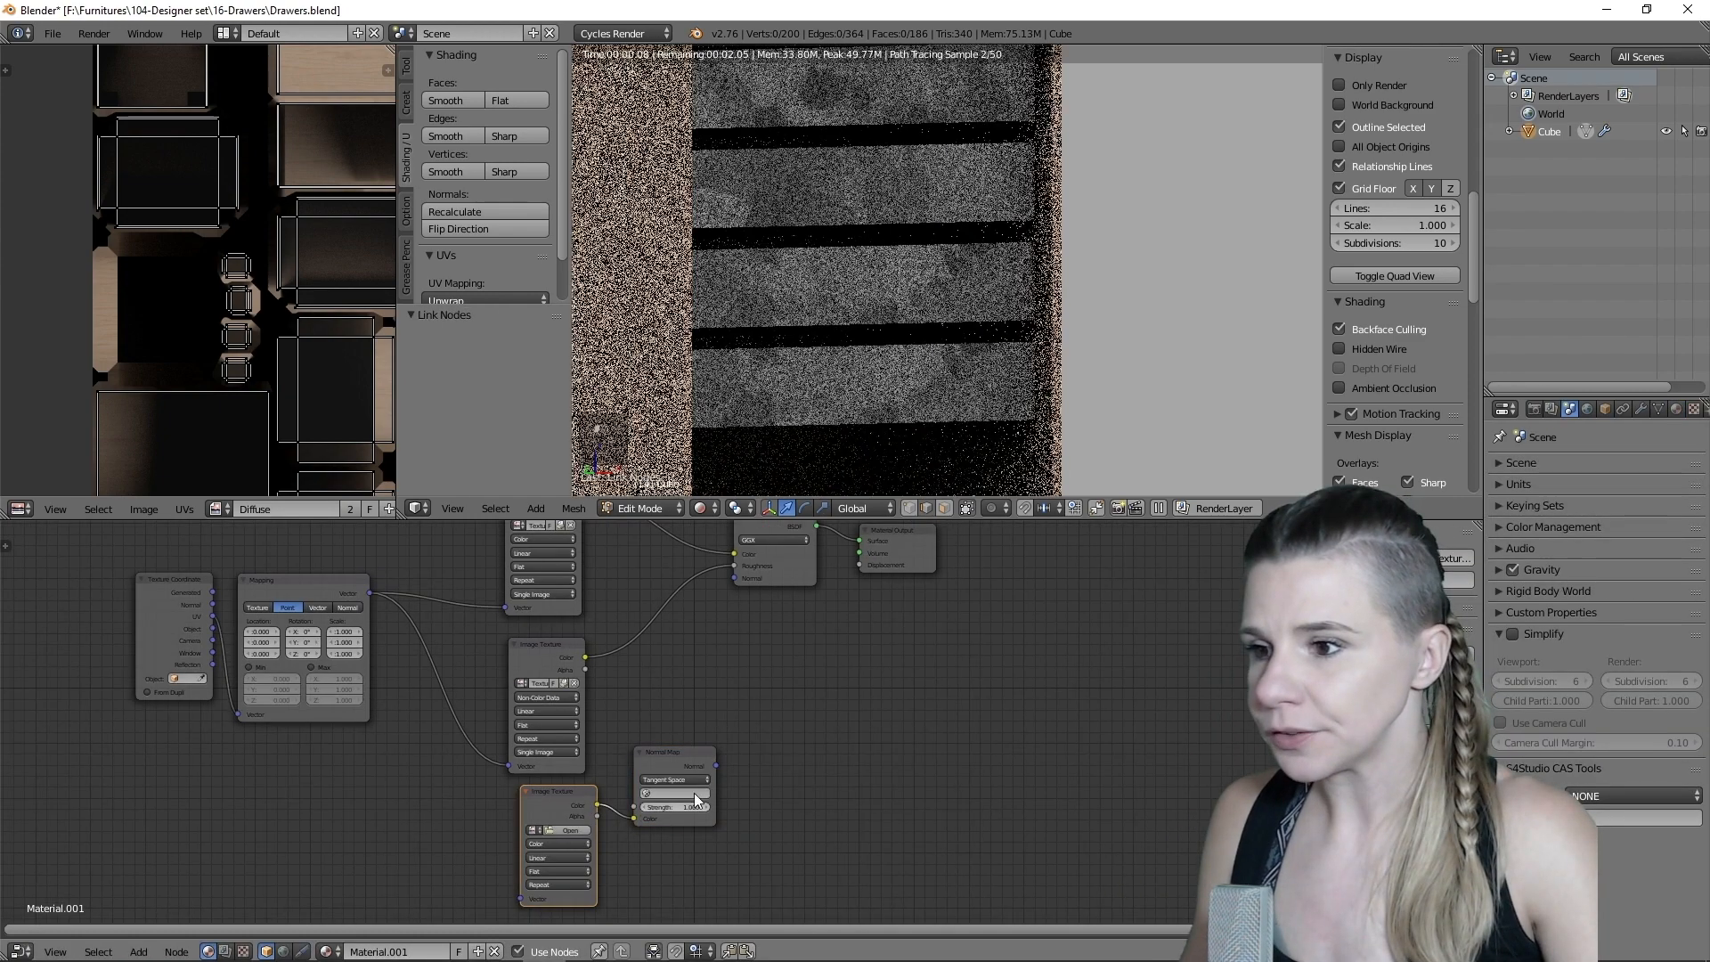
pyautogui.moveTo(716, 766); pyautogui.dragTo(730, 574)
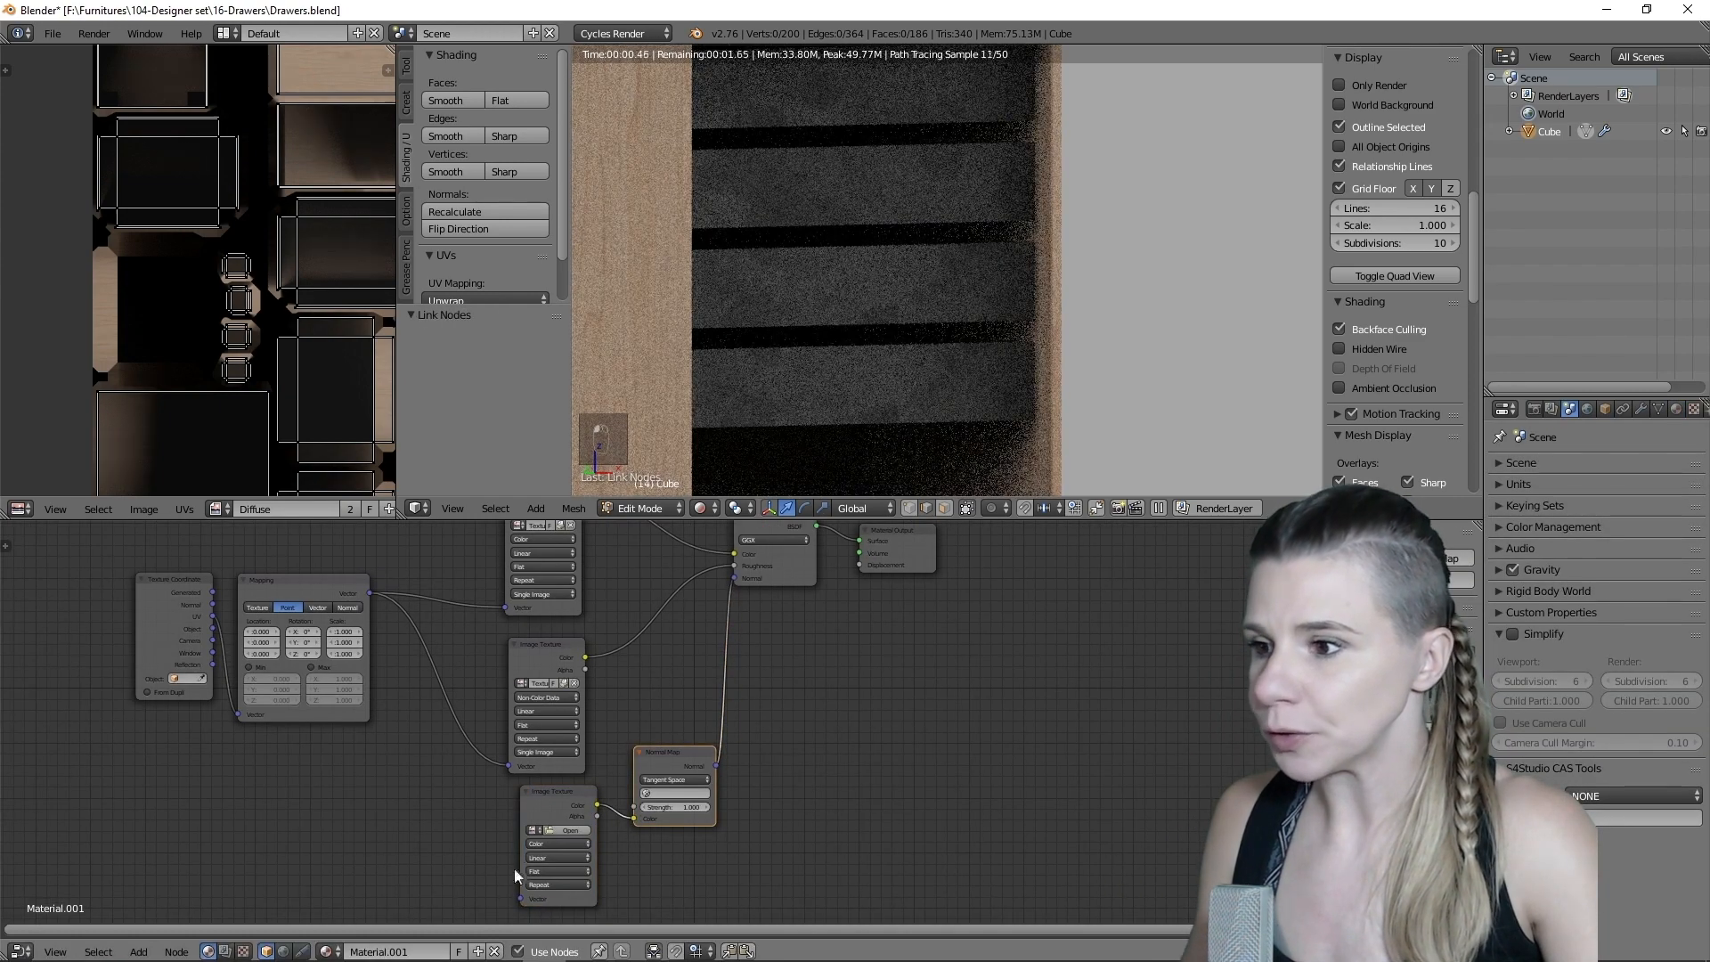
pyautogui.moveTo(521, 898); pyautogui.dragTo(369, 593)
pyautogui.moveTo(555, 803); pyautogui.dragTo(516, 794)
pyautogui.click(512, 836)
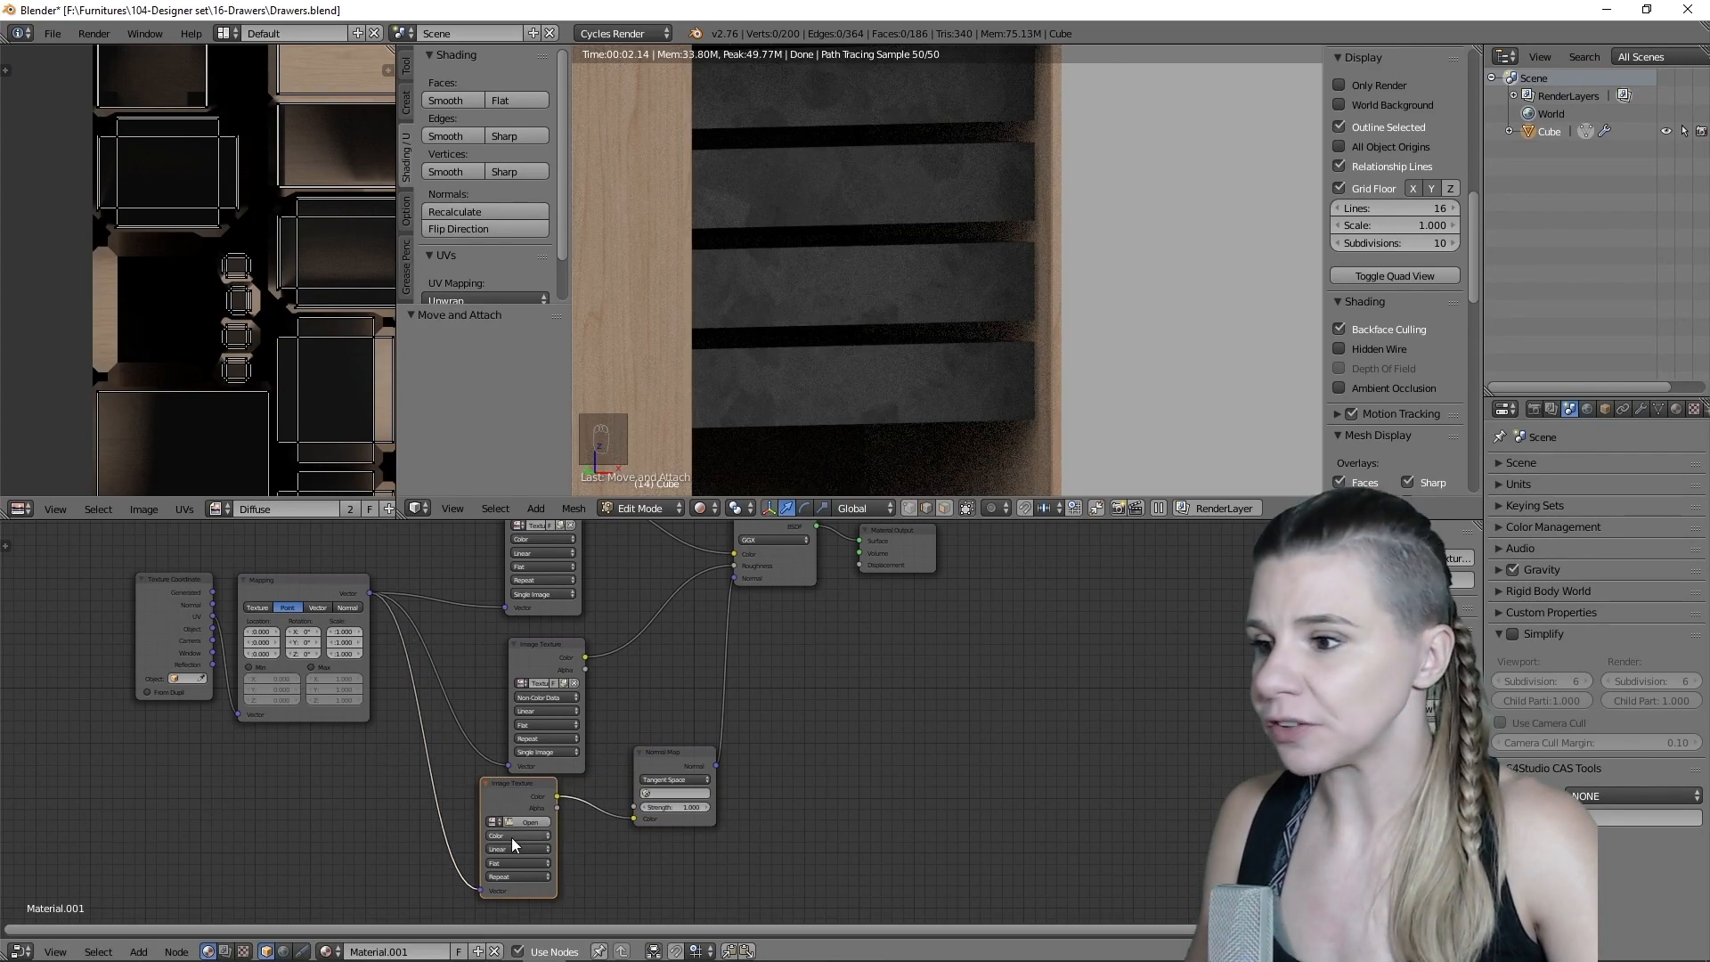
pyautogui.click(510, 807)
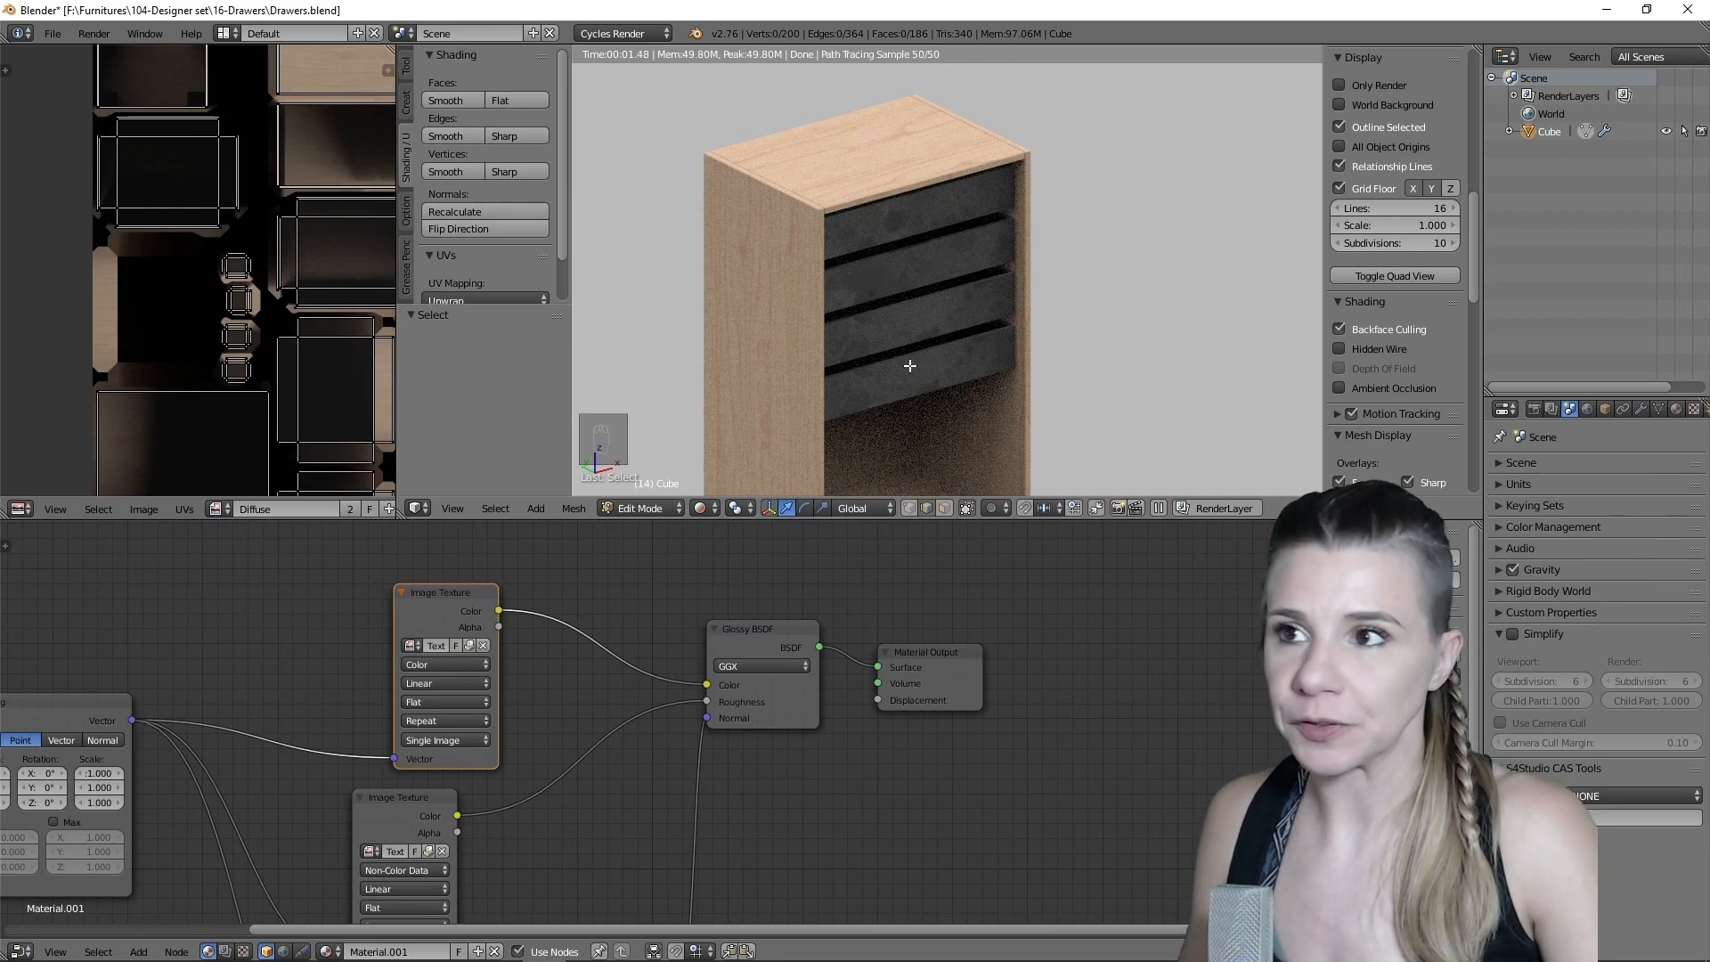
# - Set the Mapping node's scale to 5 on all three axes and check the metal pattern on the drawer fronts
pyautogui.scroll(4, 926, 383)
pyautogui.press('KP_1')
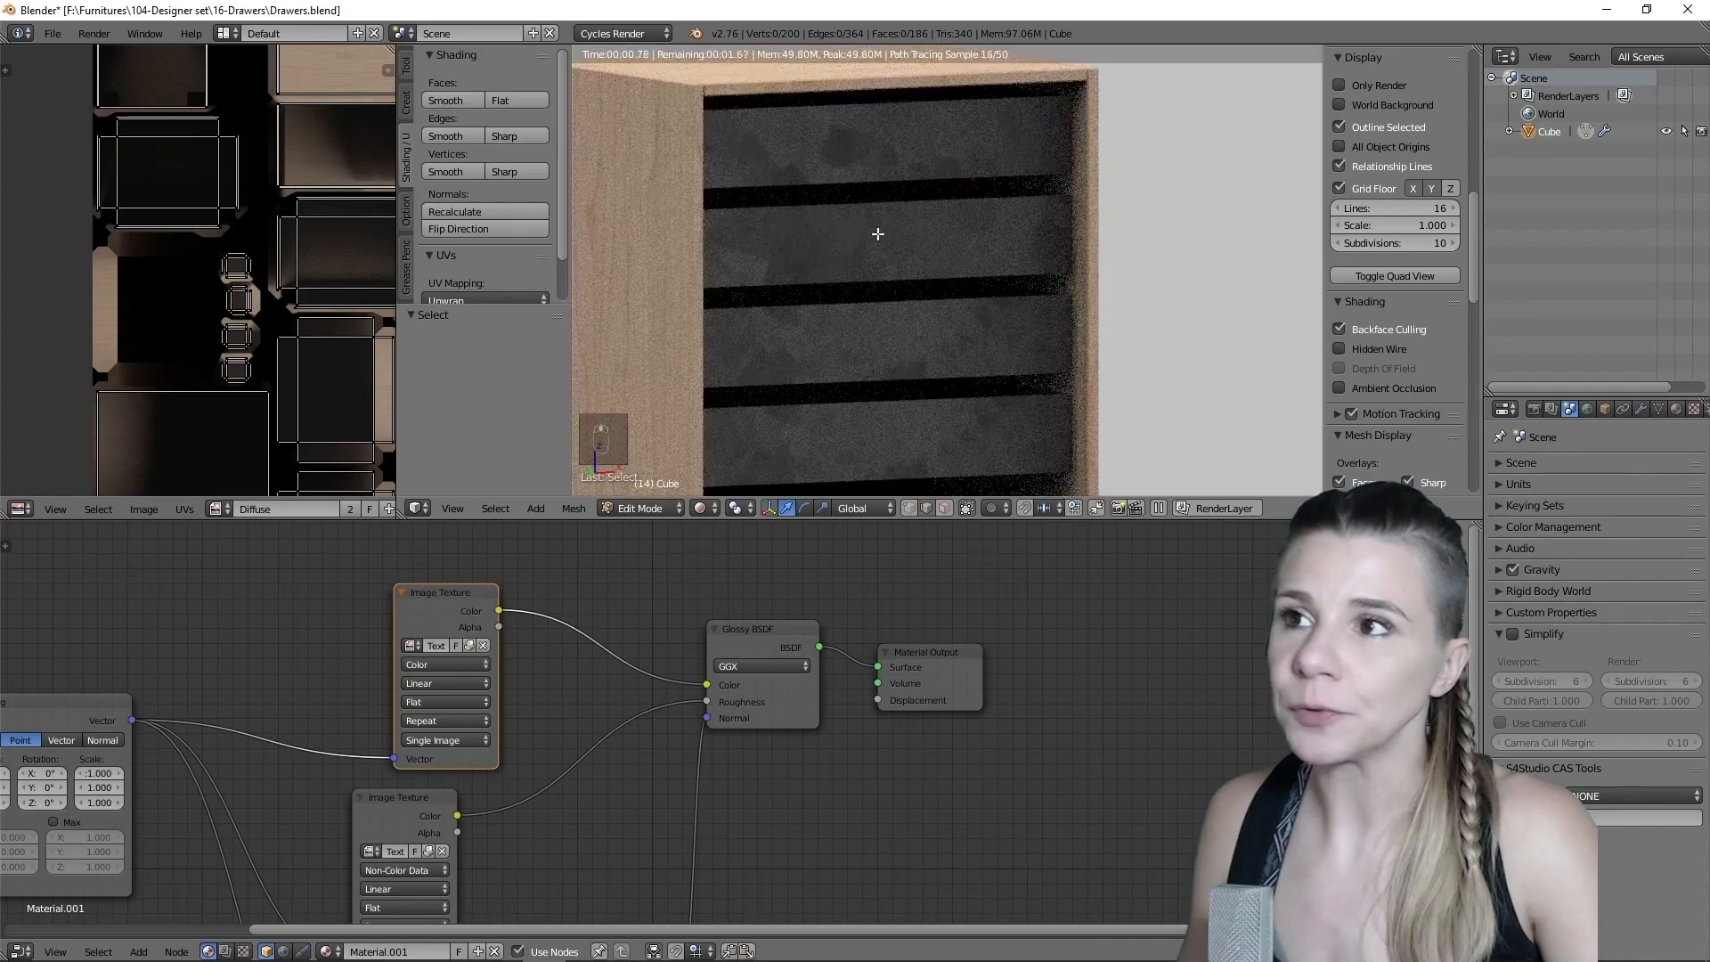
pyautogui.moveTo(334, 663); pyautogui.dragTo(443, 614, button='middle')
pyautogui.click(208, 724)
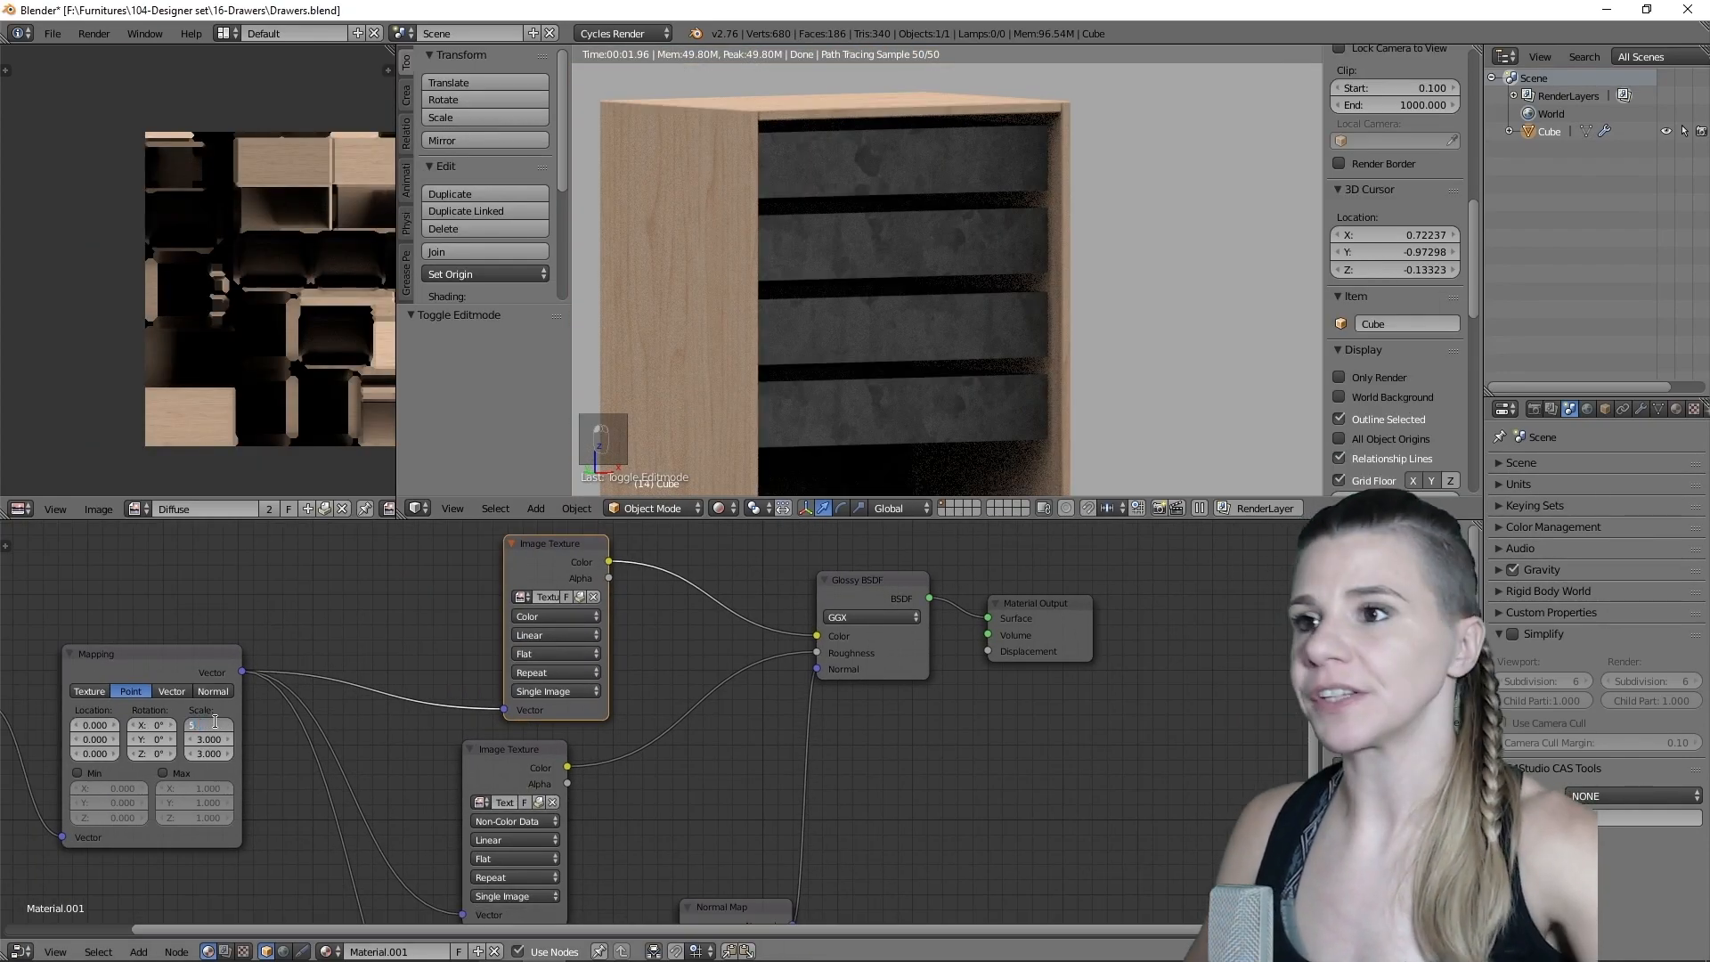
pyautogui.moveTo(721, 290); pyautogui.dragTo(656, 267, button='middle')
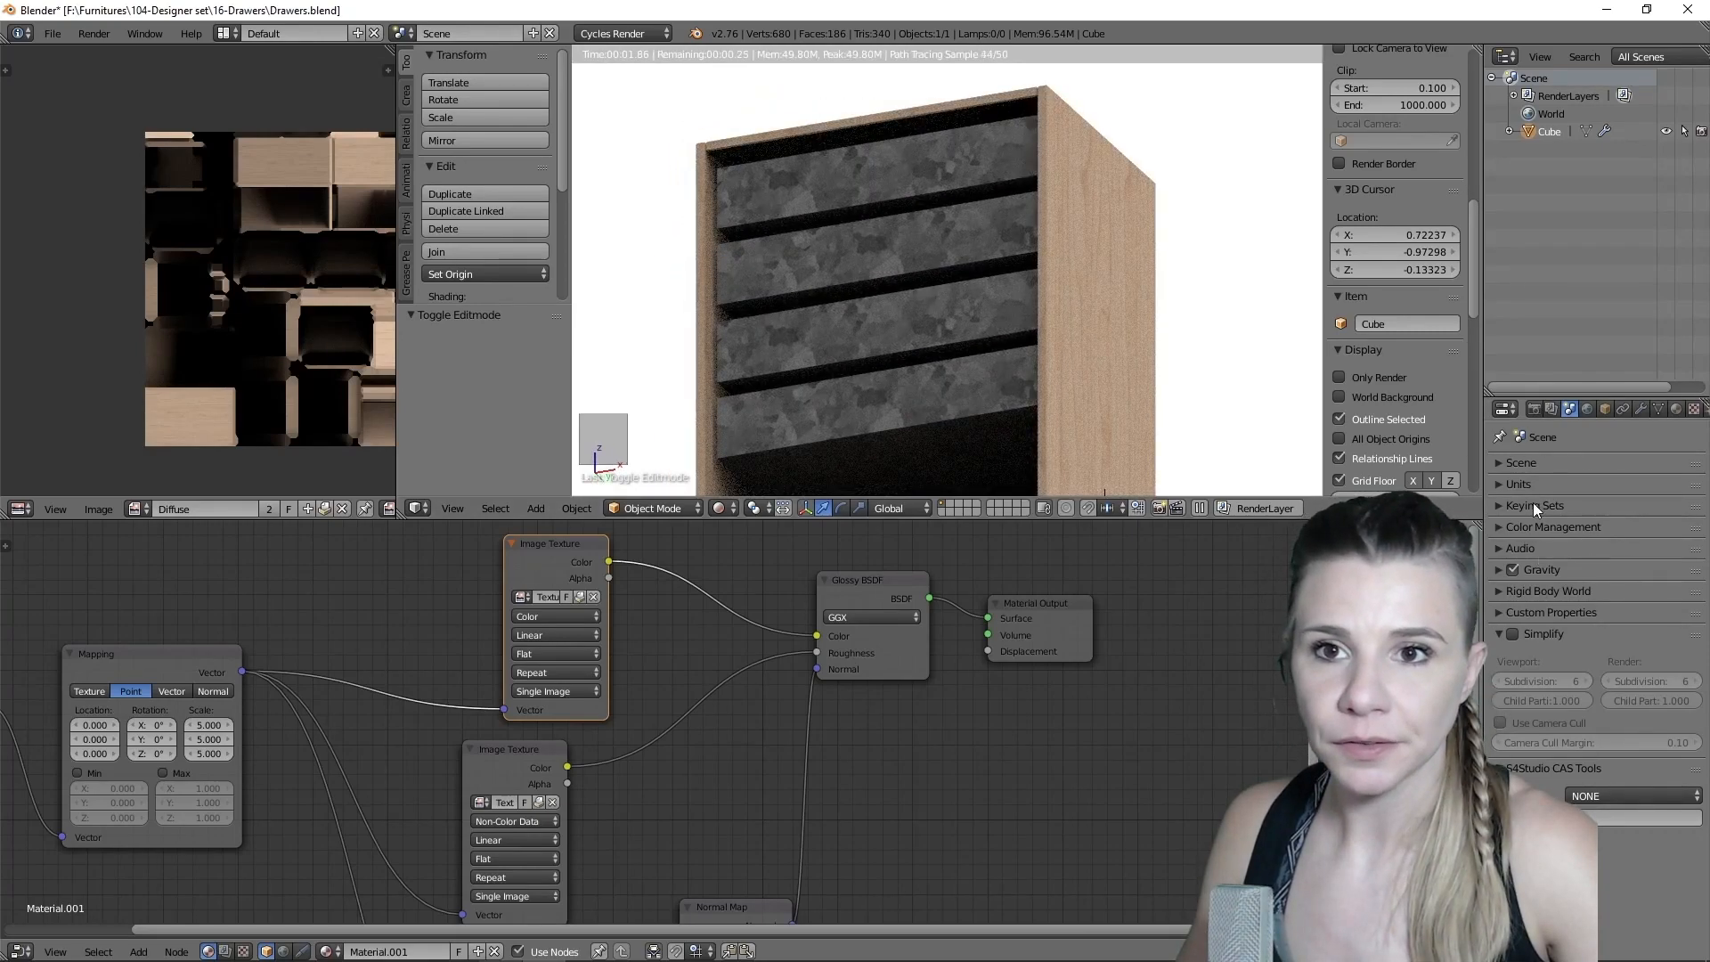
# - Raise the render preview samples to 80 and check the drawers from another angle
pyautogui.click(1532, 410)
pyautogui.click(1639, 537)
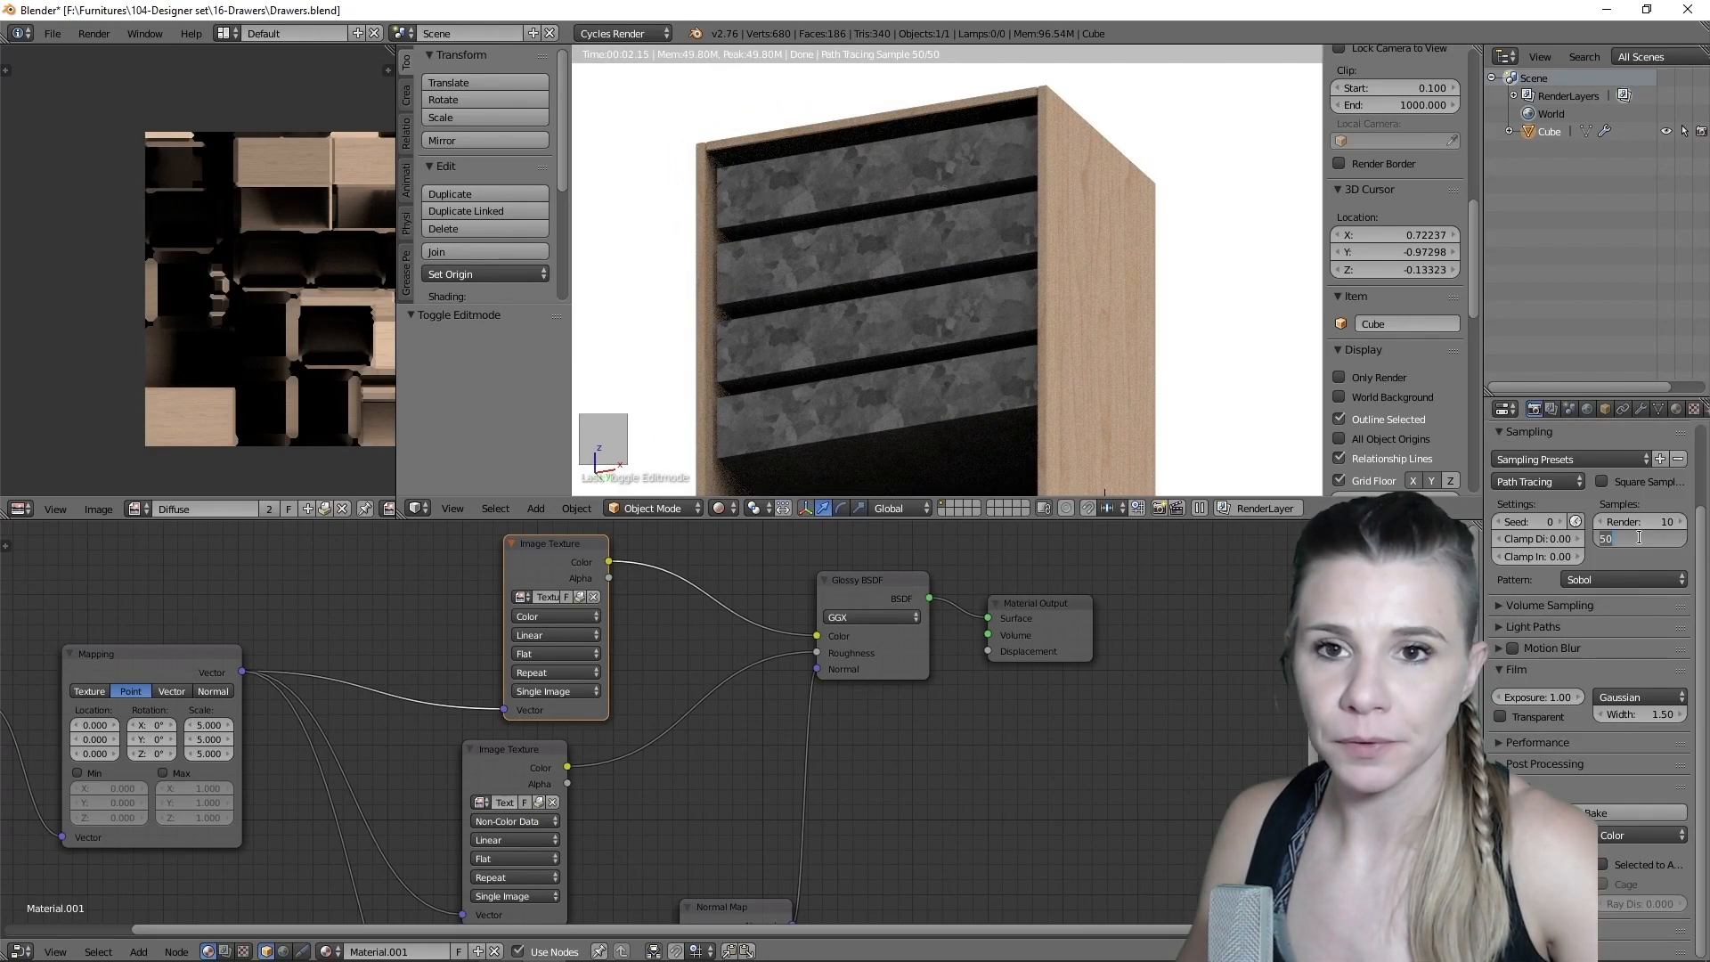
pyautogui.write('80')
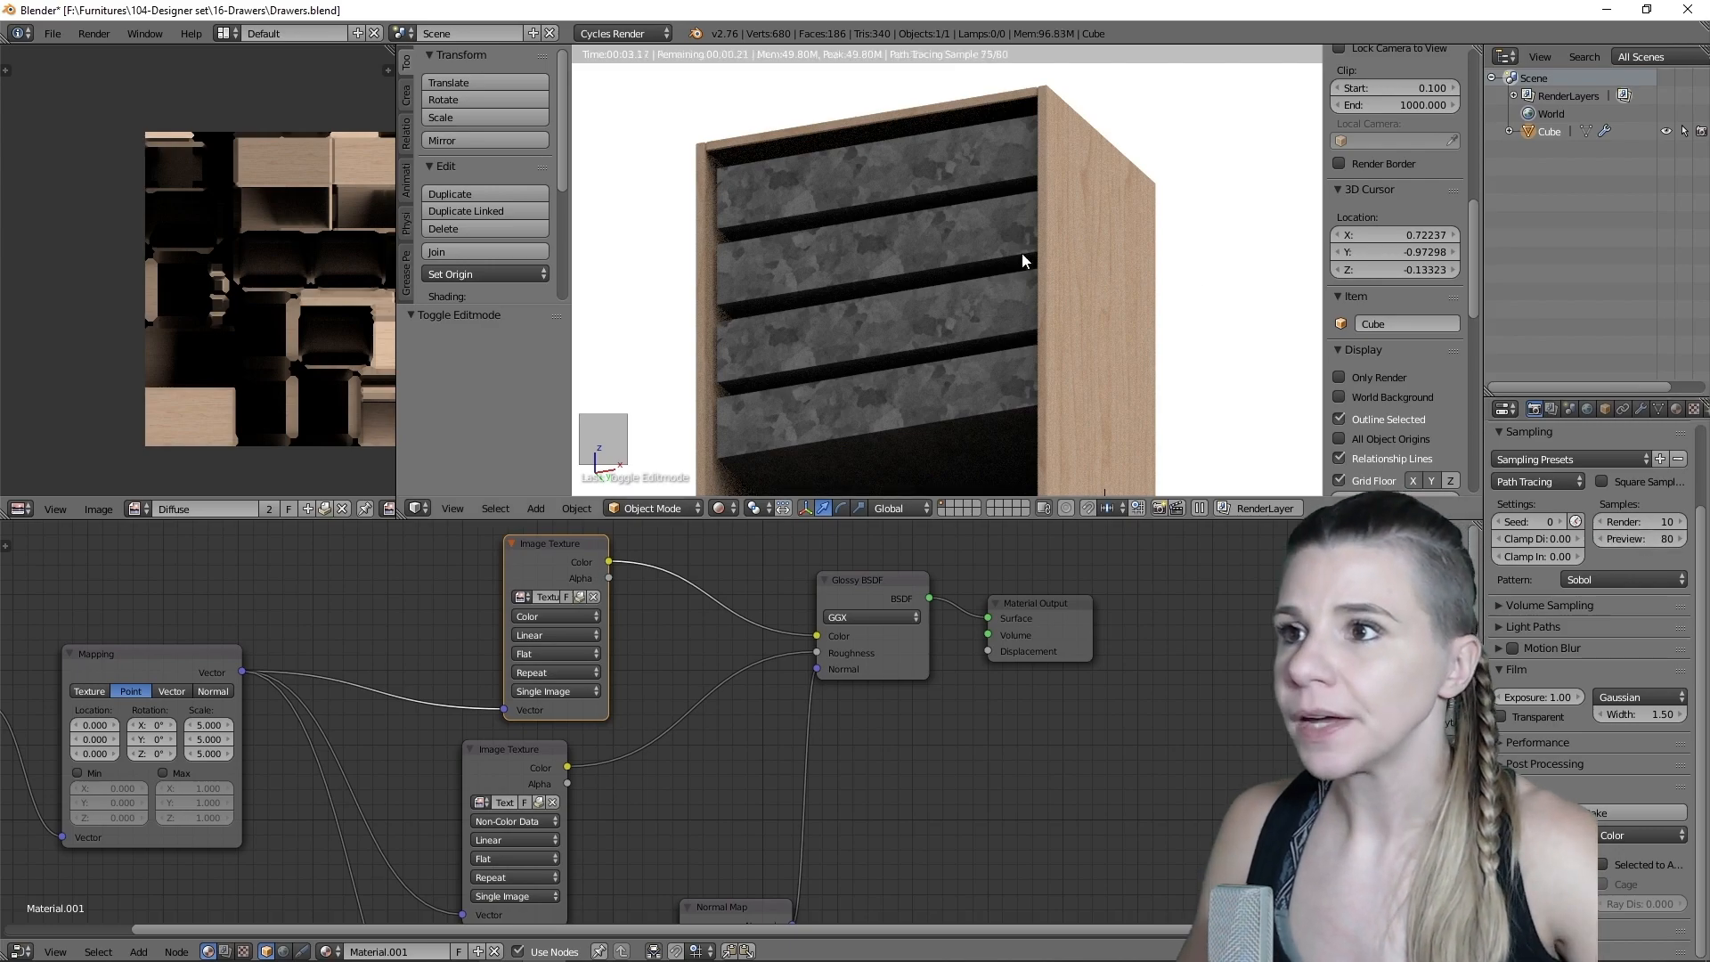
pyautogui.press('Return')
pyautogui.moveTo(1065, 221); pyautogui.dragTo(1043, 355, button='middle')
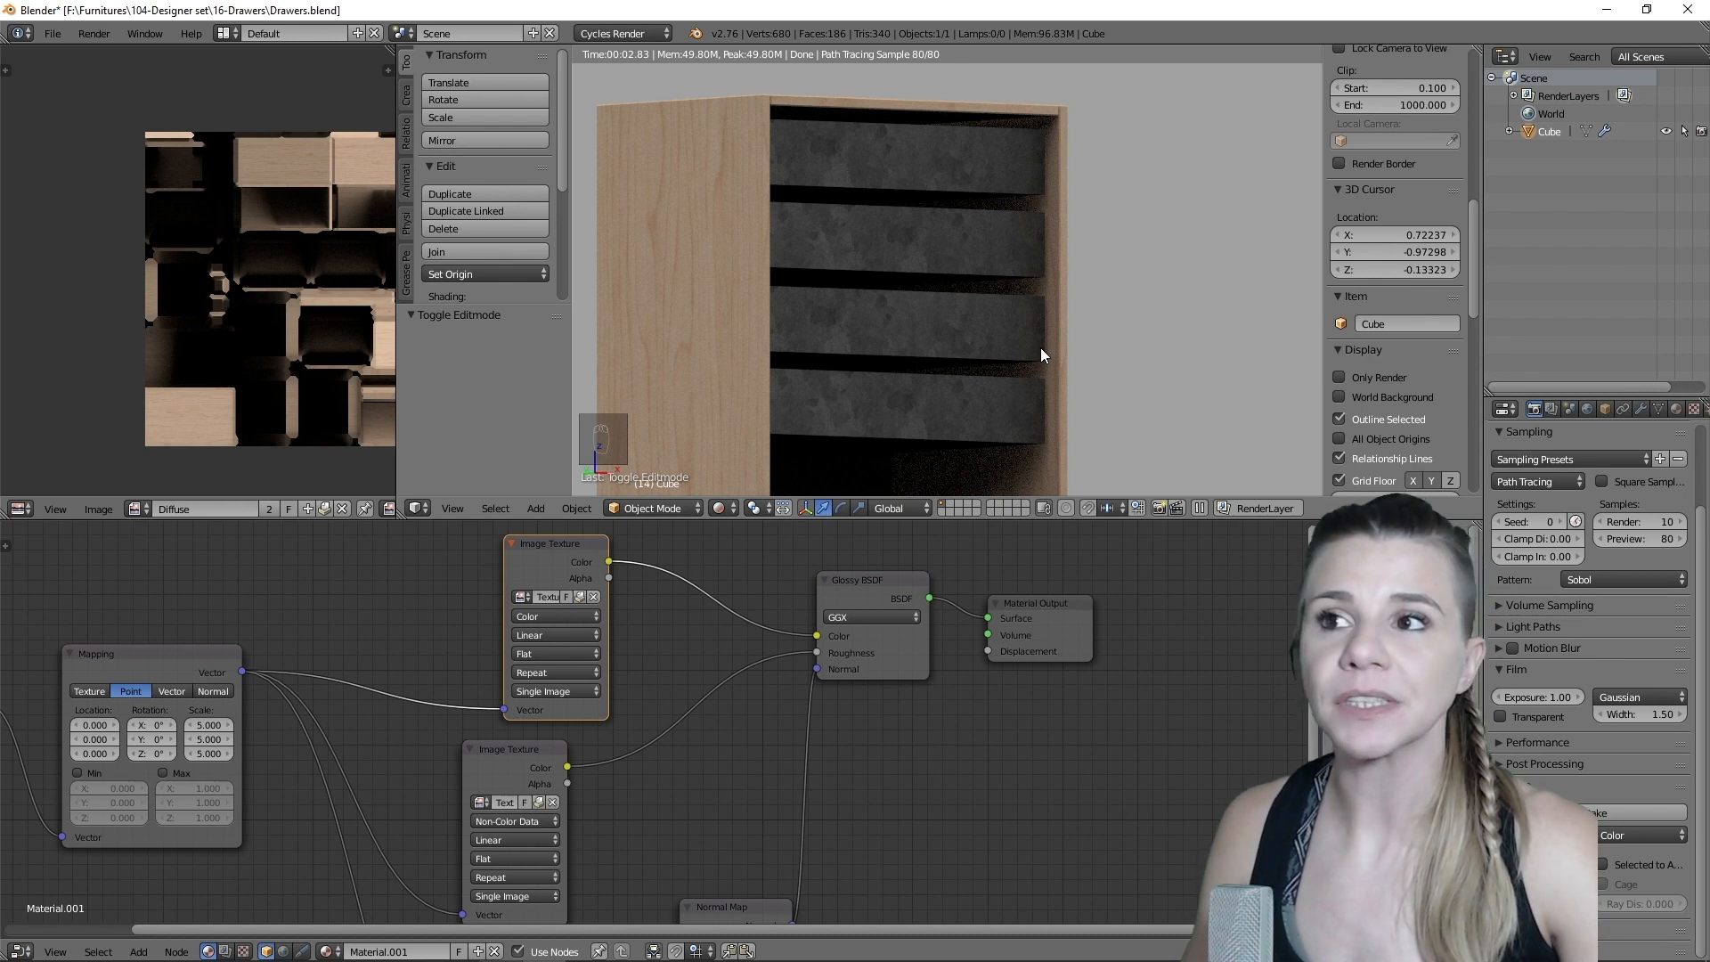
# - Insert an RGB Curves node between the colour texture and the Glossy BSDF, and space the nodes out around it
pyautogui.moveTo(1208, 612); pyautogui.dragTo(1165, 704, button='middle')
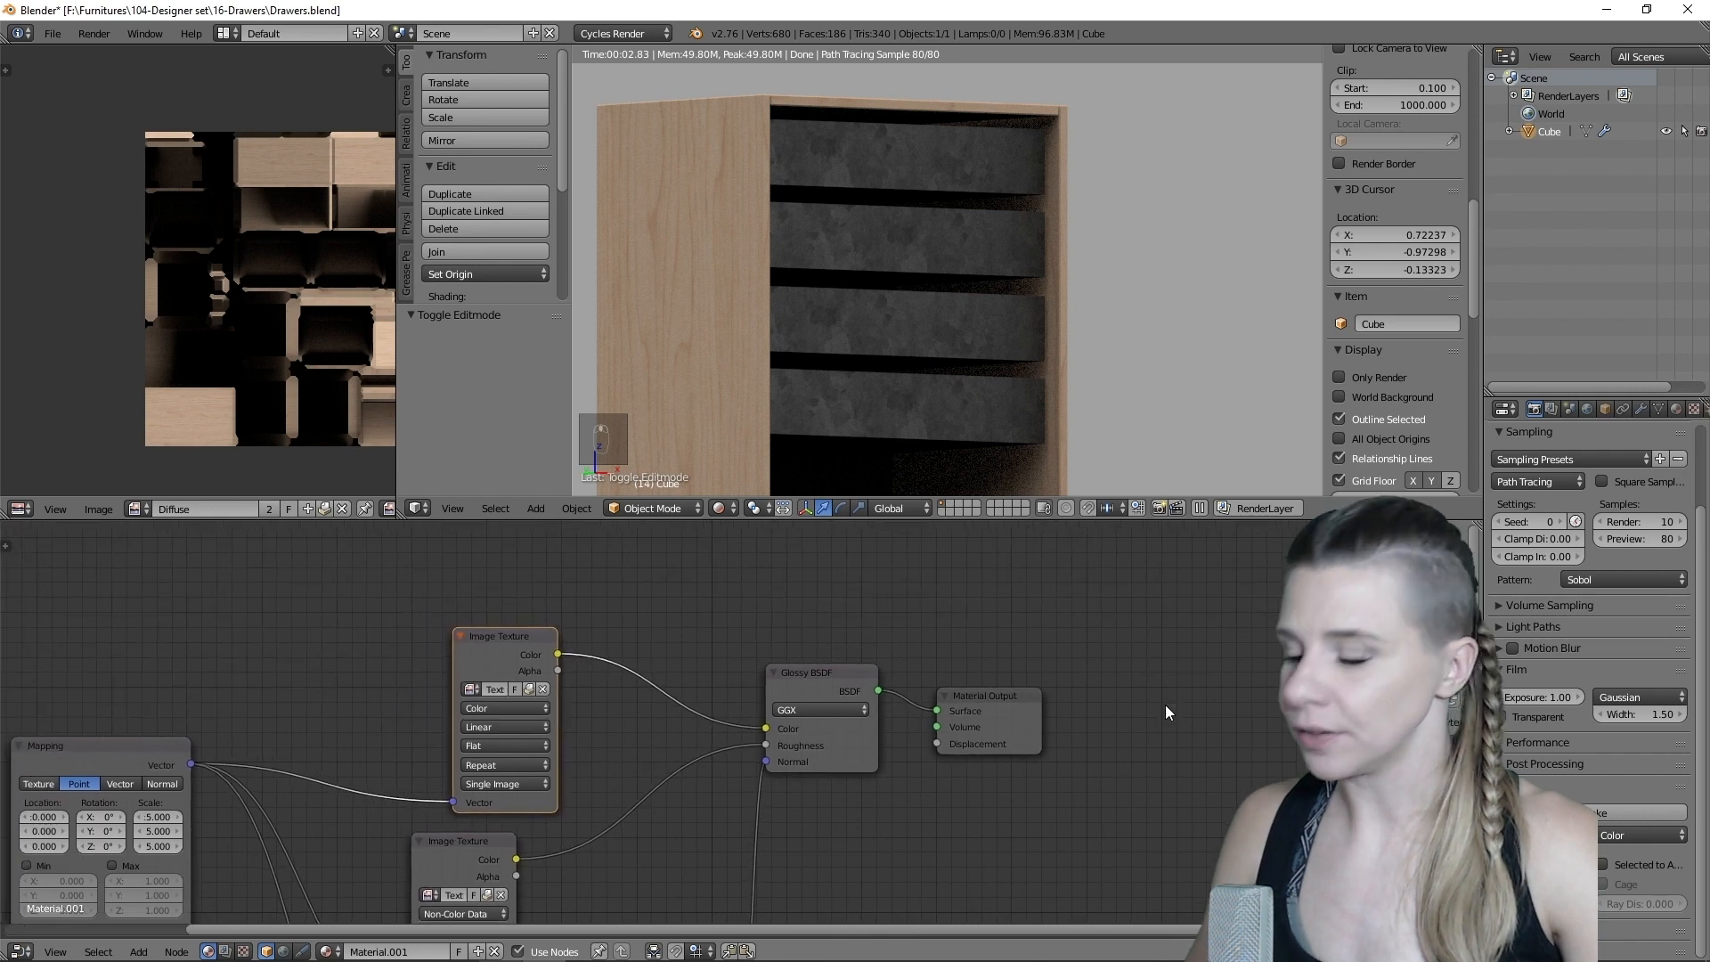
pyautogui.hotkey('shift', 'a')
pyautogui.moveTo(1158, 796)
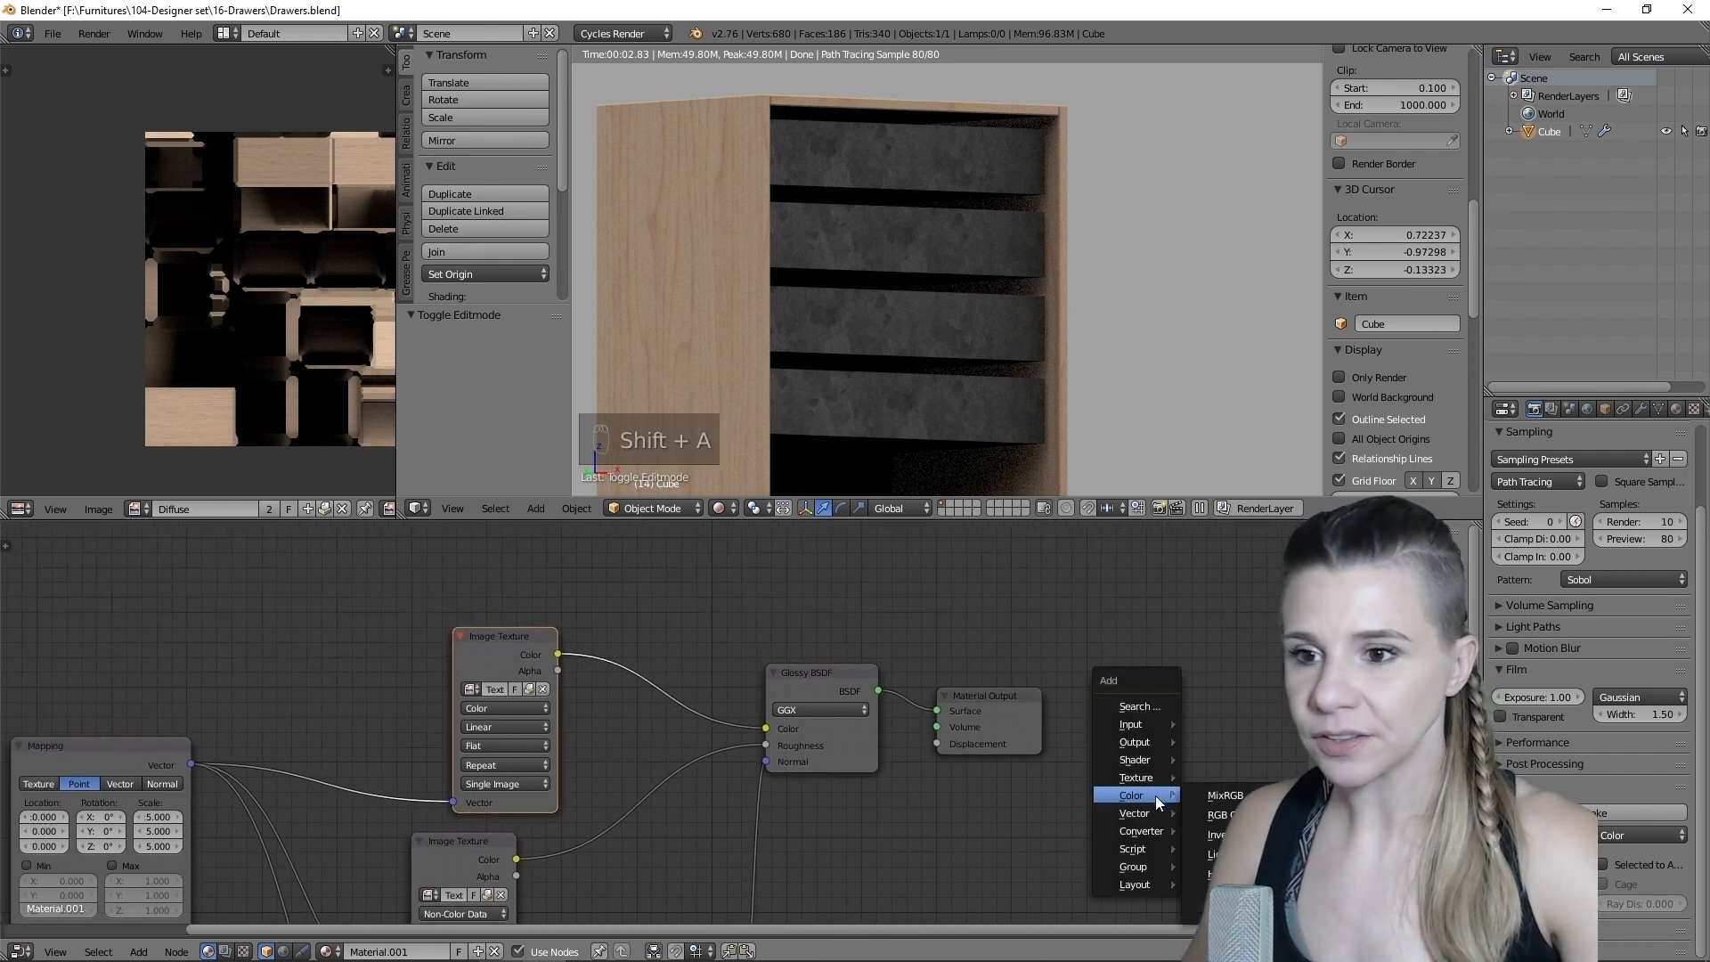
pyautogui.click(1219, 814)
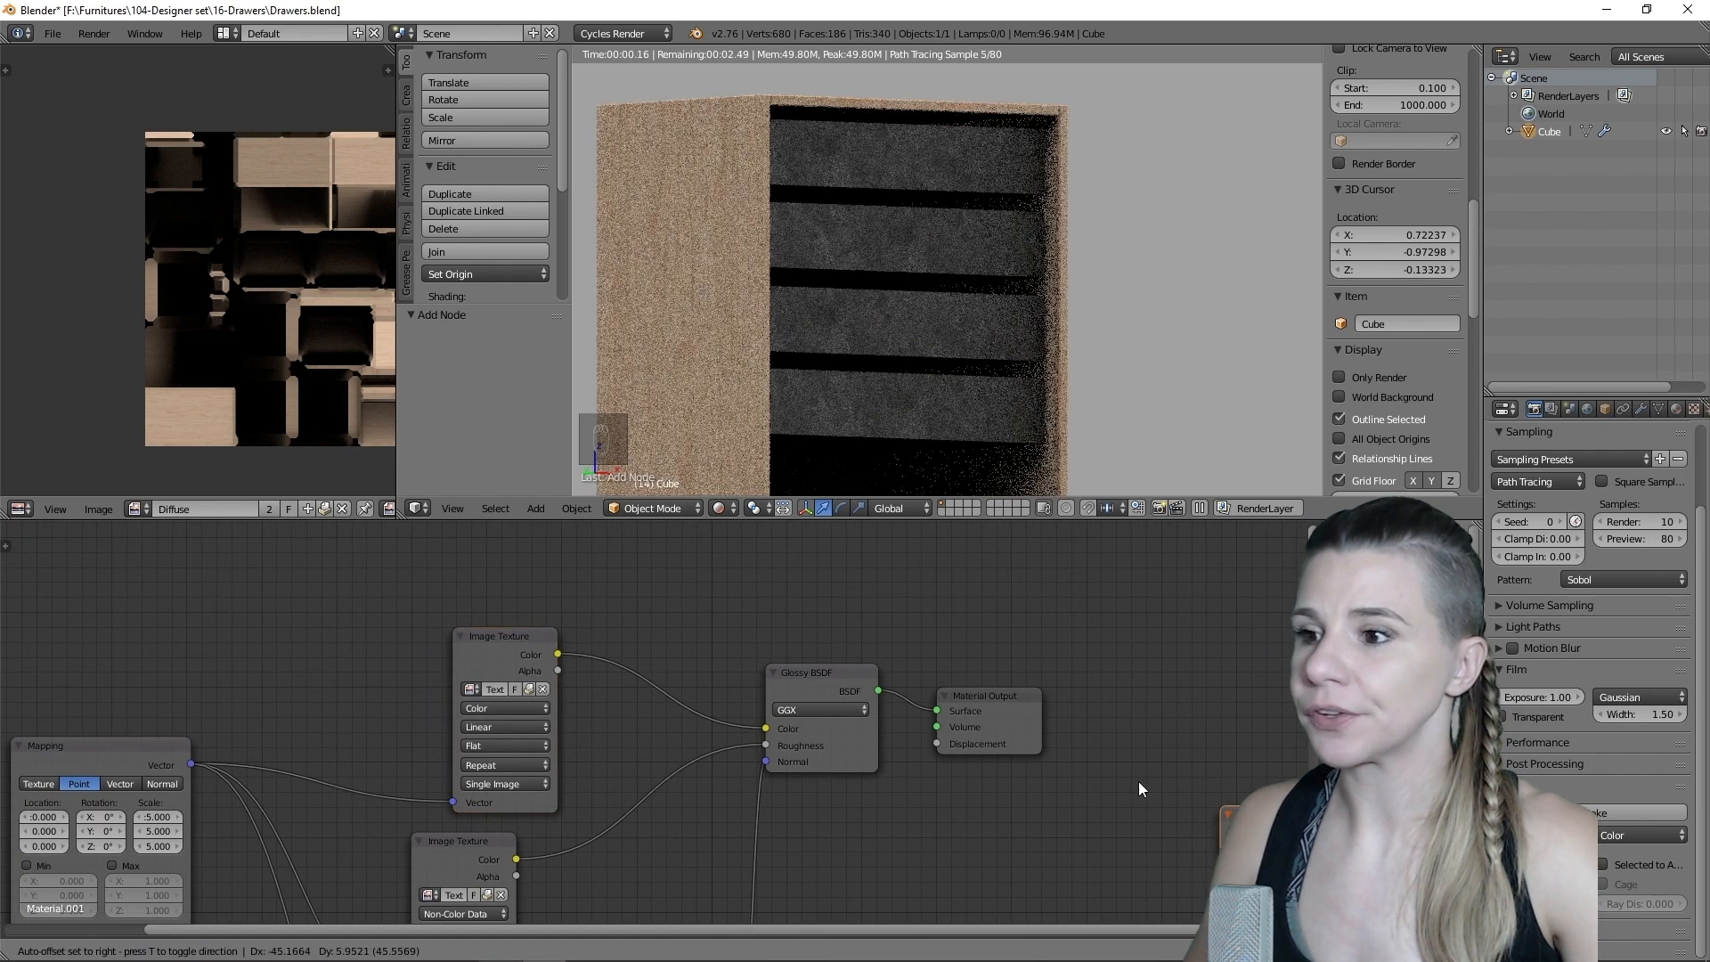
pyautogui.click(568, 542)
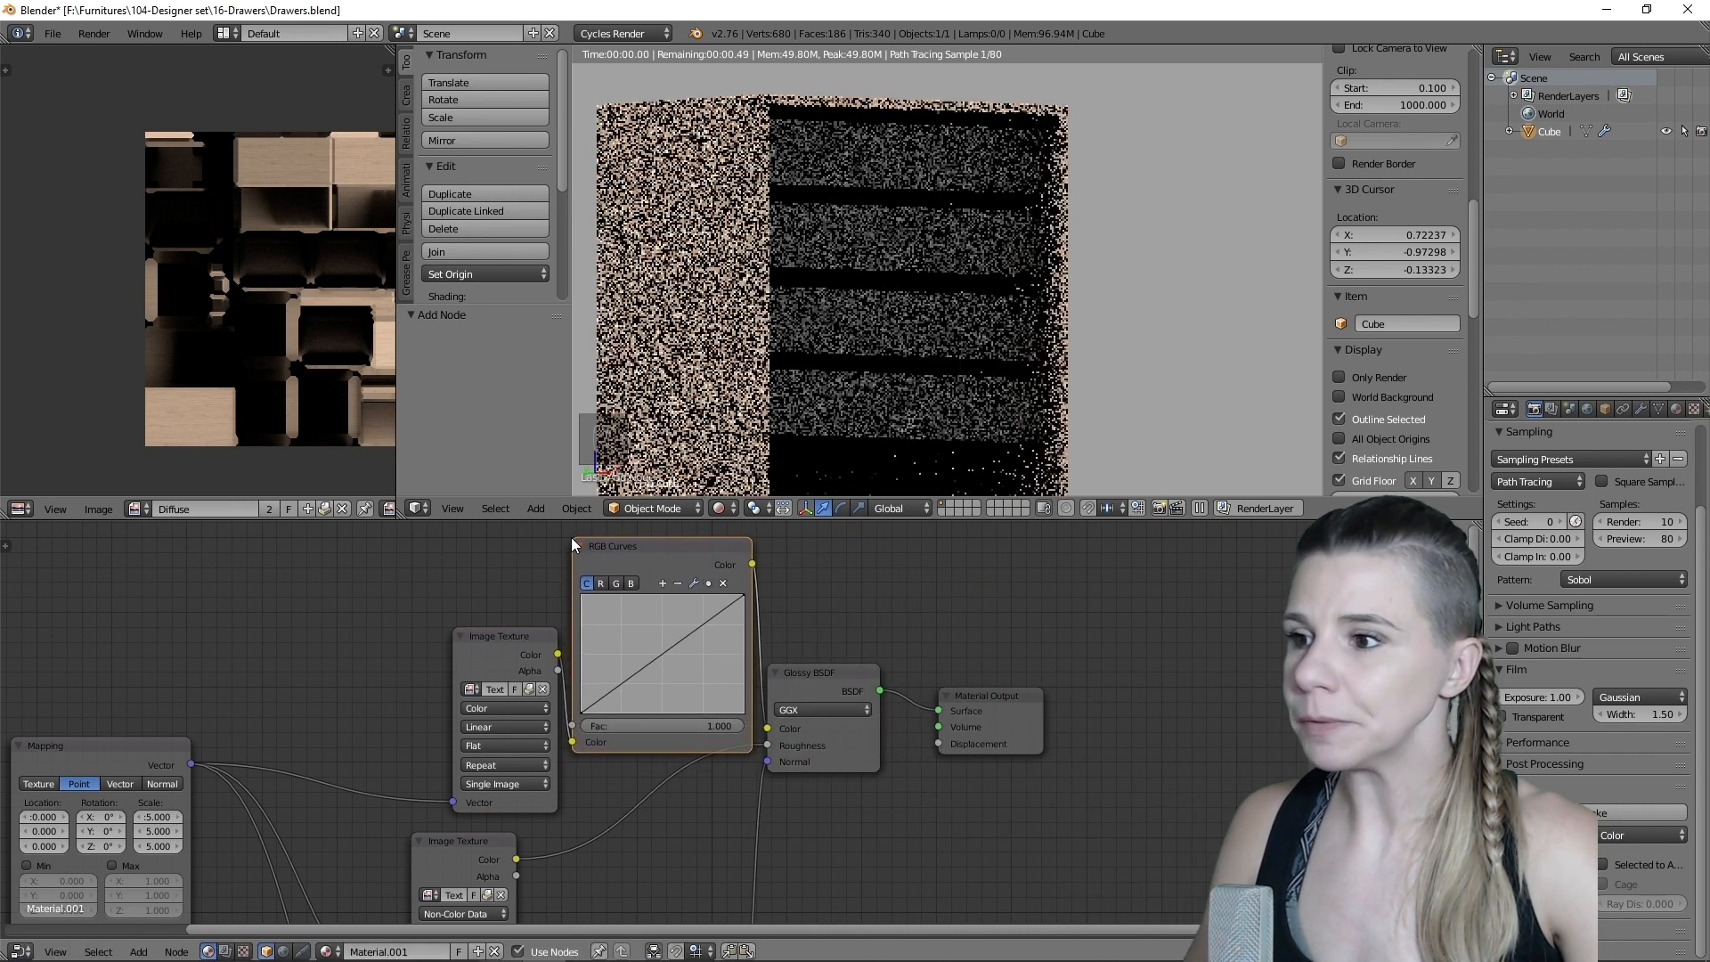
pyautogui.click(426, 575)
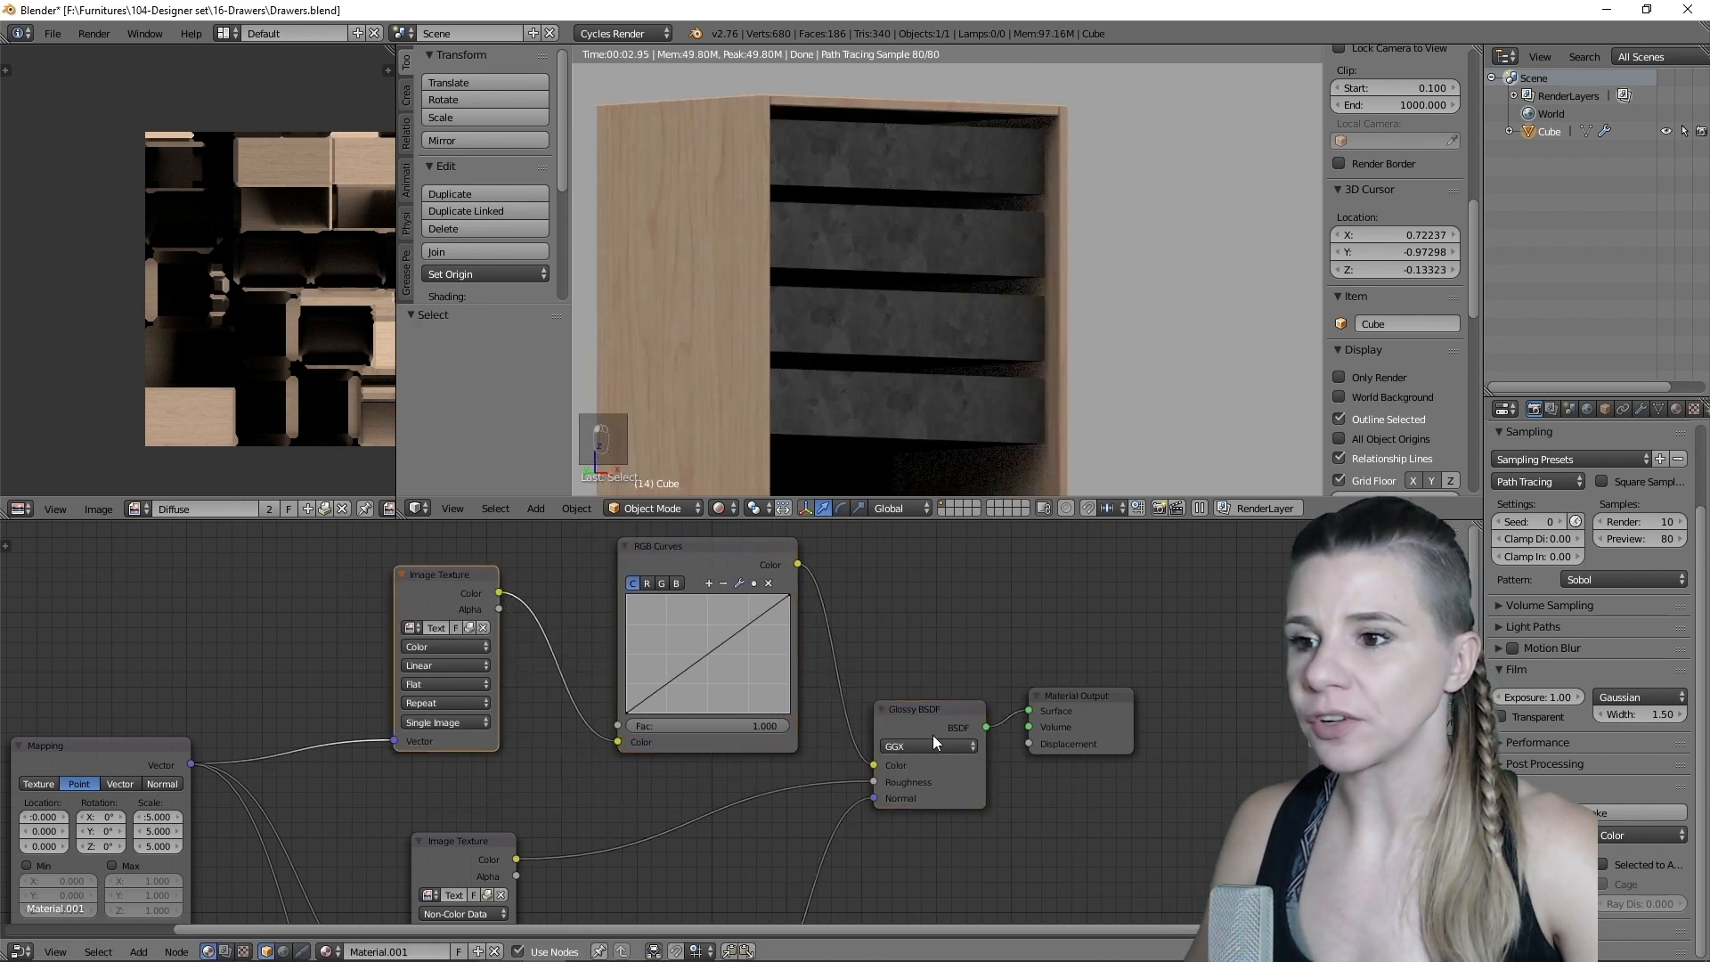
pyautogui.click(925, 710)
pyautogui.moveTo(658, 551); pyautogui.dragTo(628, 556)
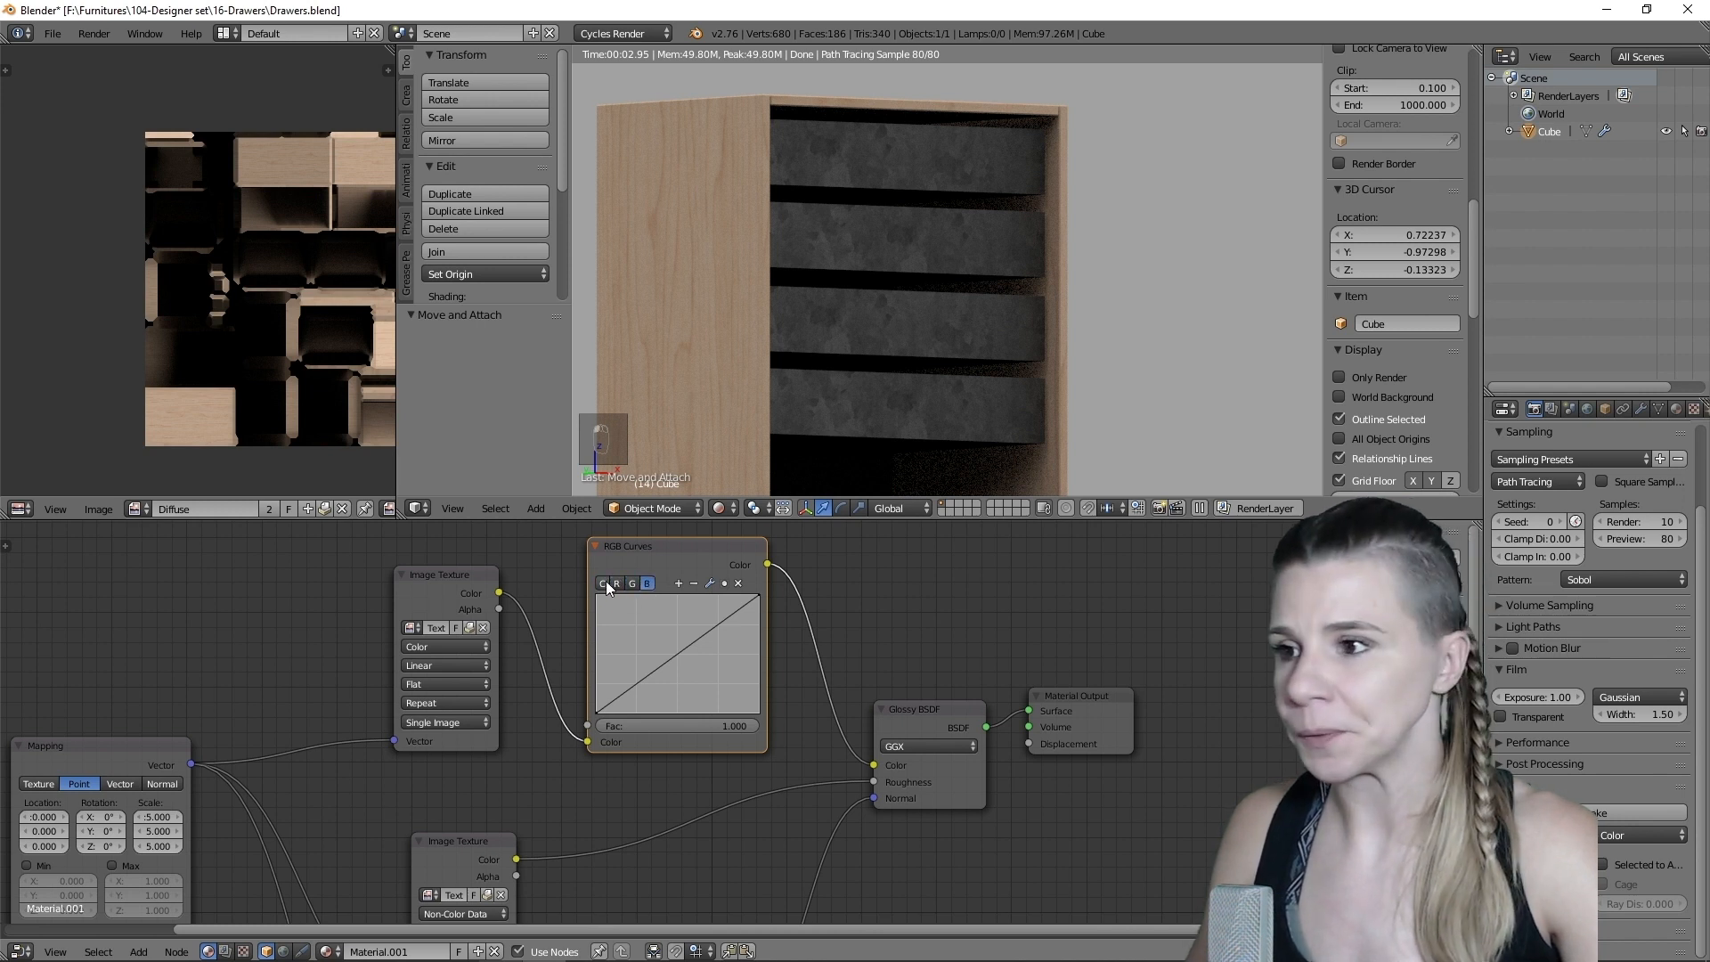
# - Try tinting the metal texture by bending the separate red and green channel curves of the RGB Curves node
pyautogui.moveTo(676, 660)
pyautogui.mouseDown()
pyautogui.moveTo(654, 634)
pyautogui.moveTo(700, 696)
pyautogui.moveTo(650, 639)
pyautogui.mouseUp()
pyautogui.click(737, 583)
pyautogui.click(617, 585)
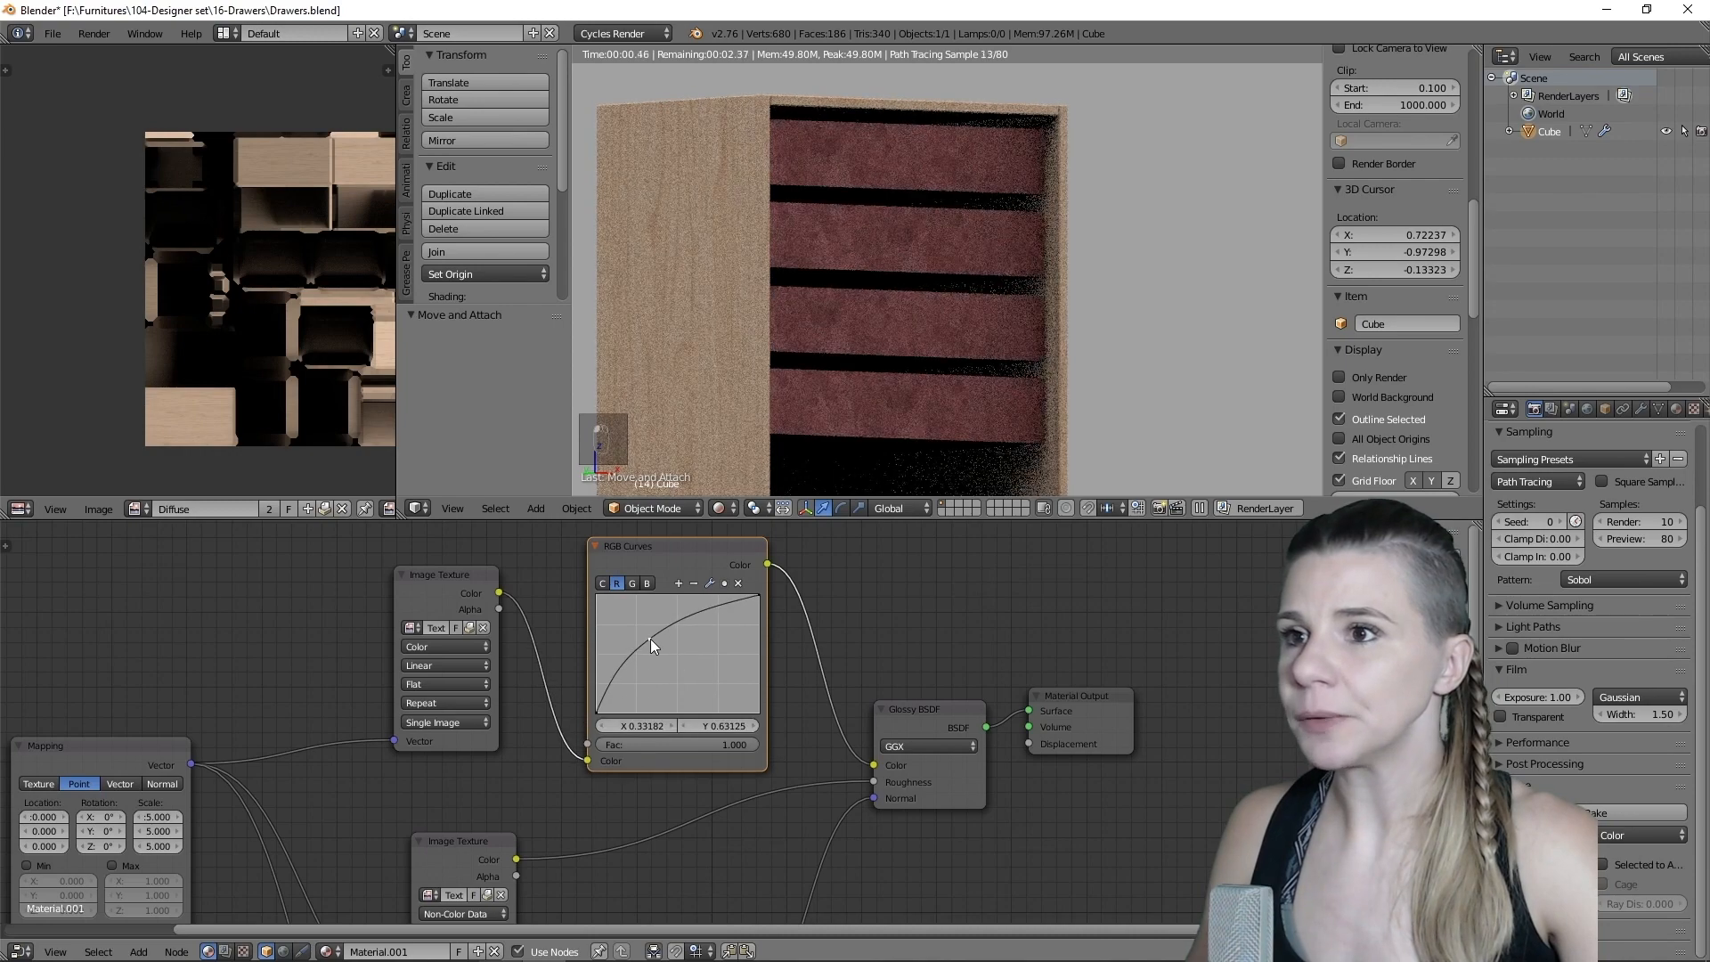
pyautogui.click(633, 584)
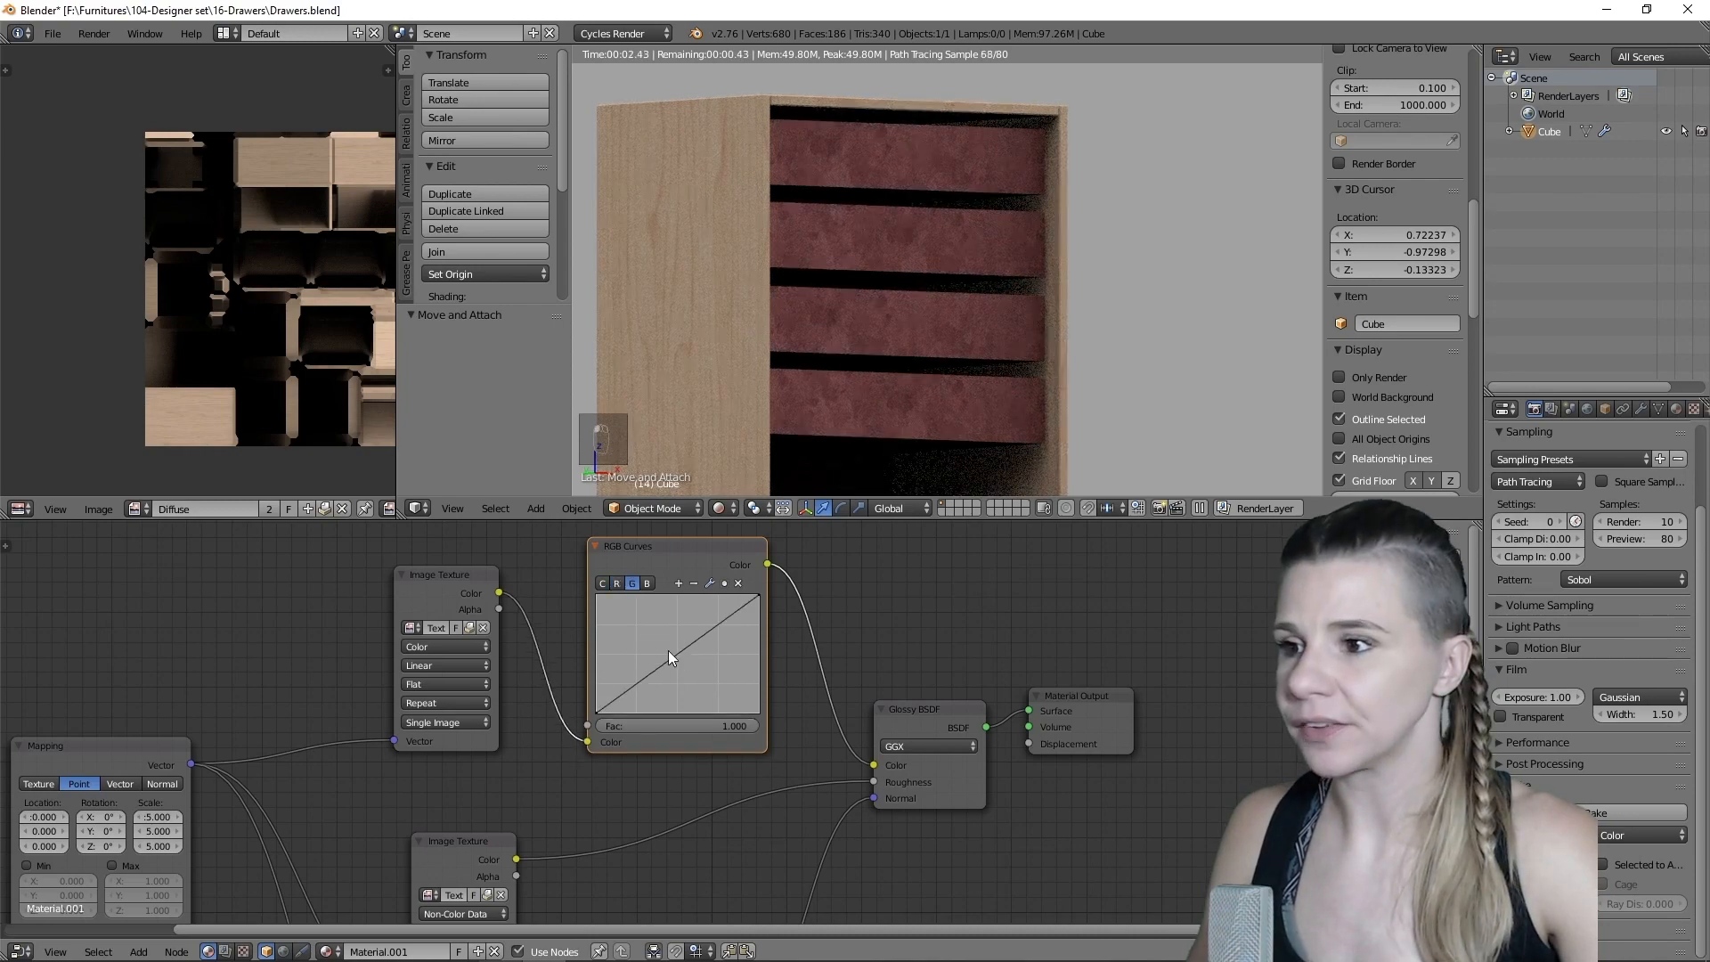
pyautogui.moveTo(670, 655); pyautogui.dragTo(685, 671)
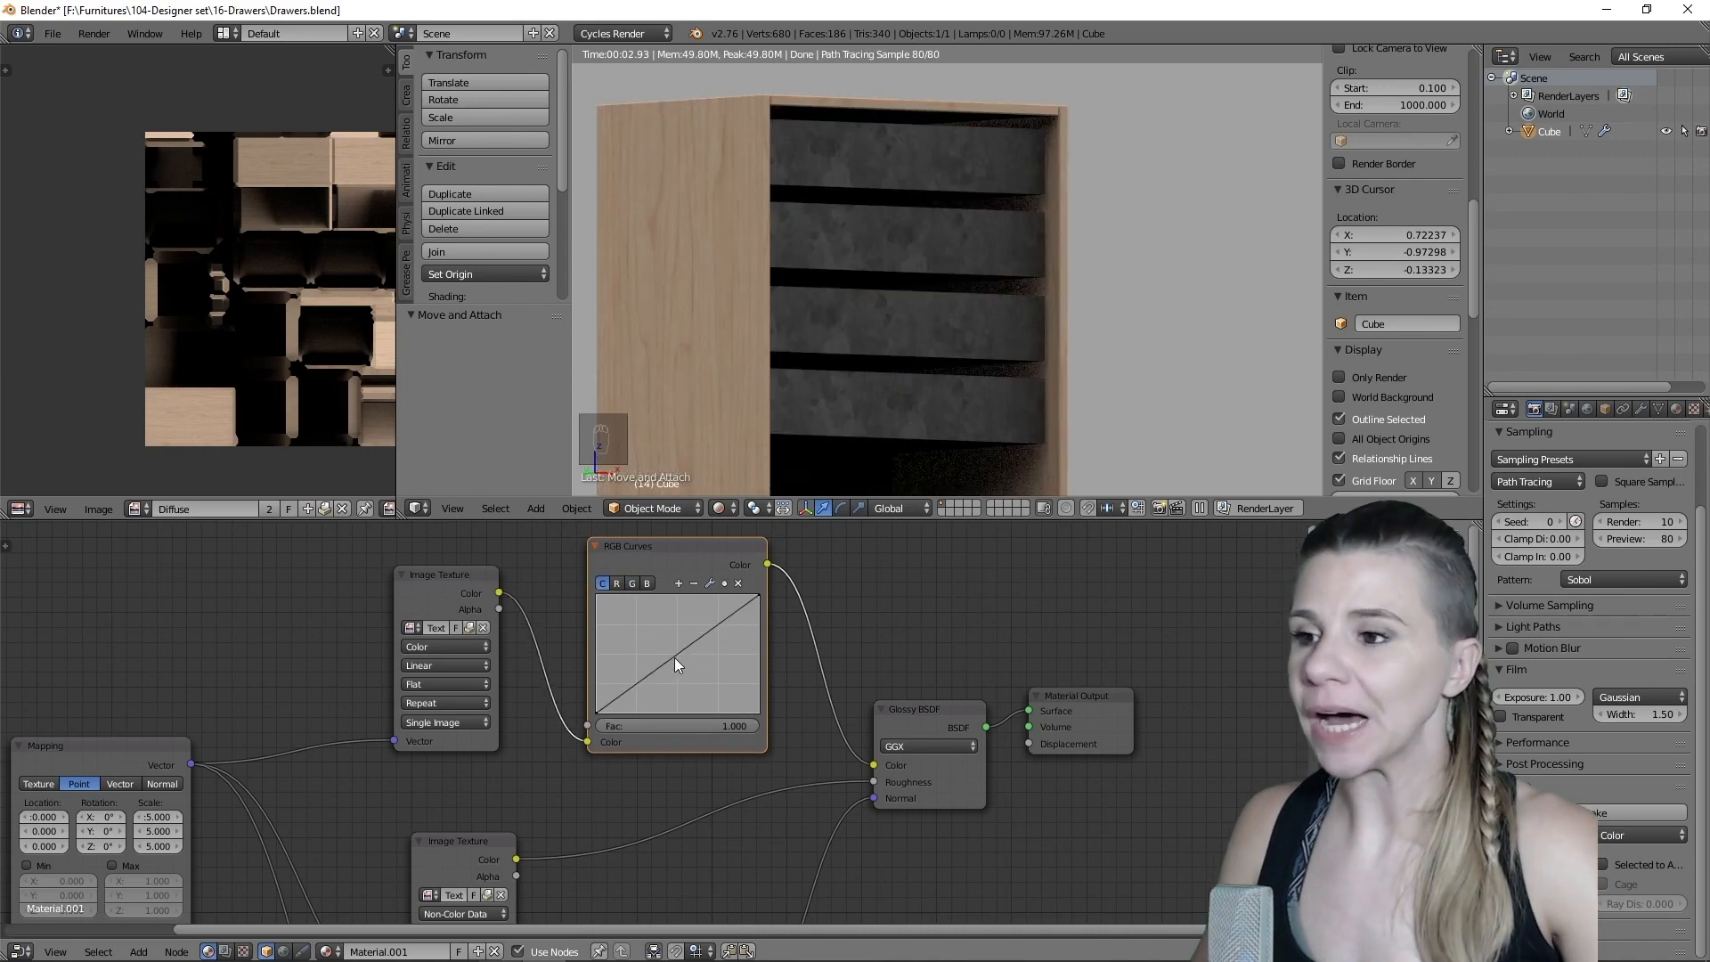
# - Brighten the metal texture by raising the combined RGB curve to a point at about X 0.327, Y 0.688
pyautogui.moveTo(676, 659); pyautogui.dragTo(649, 632)
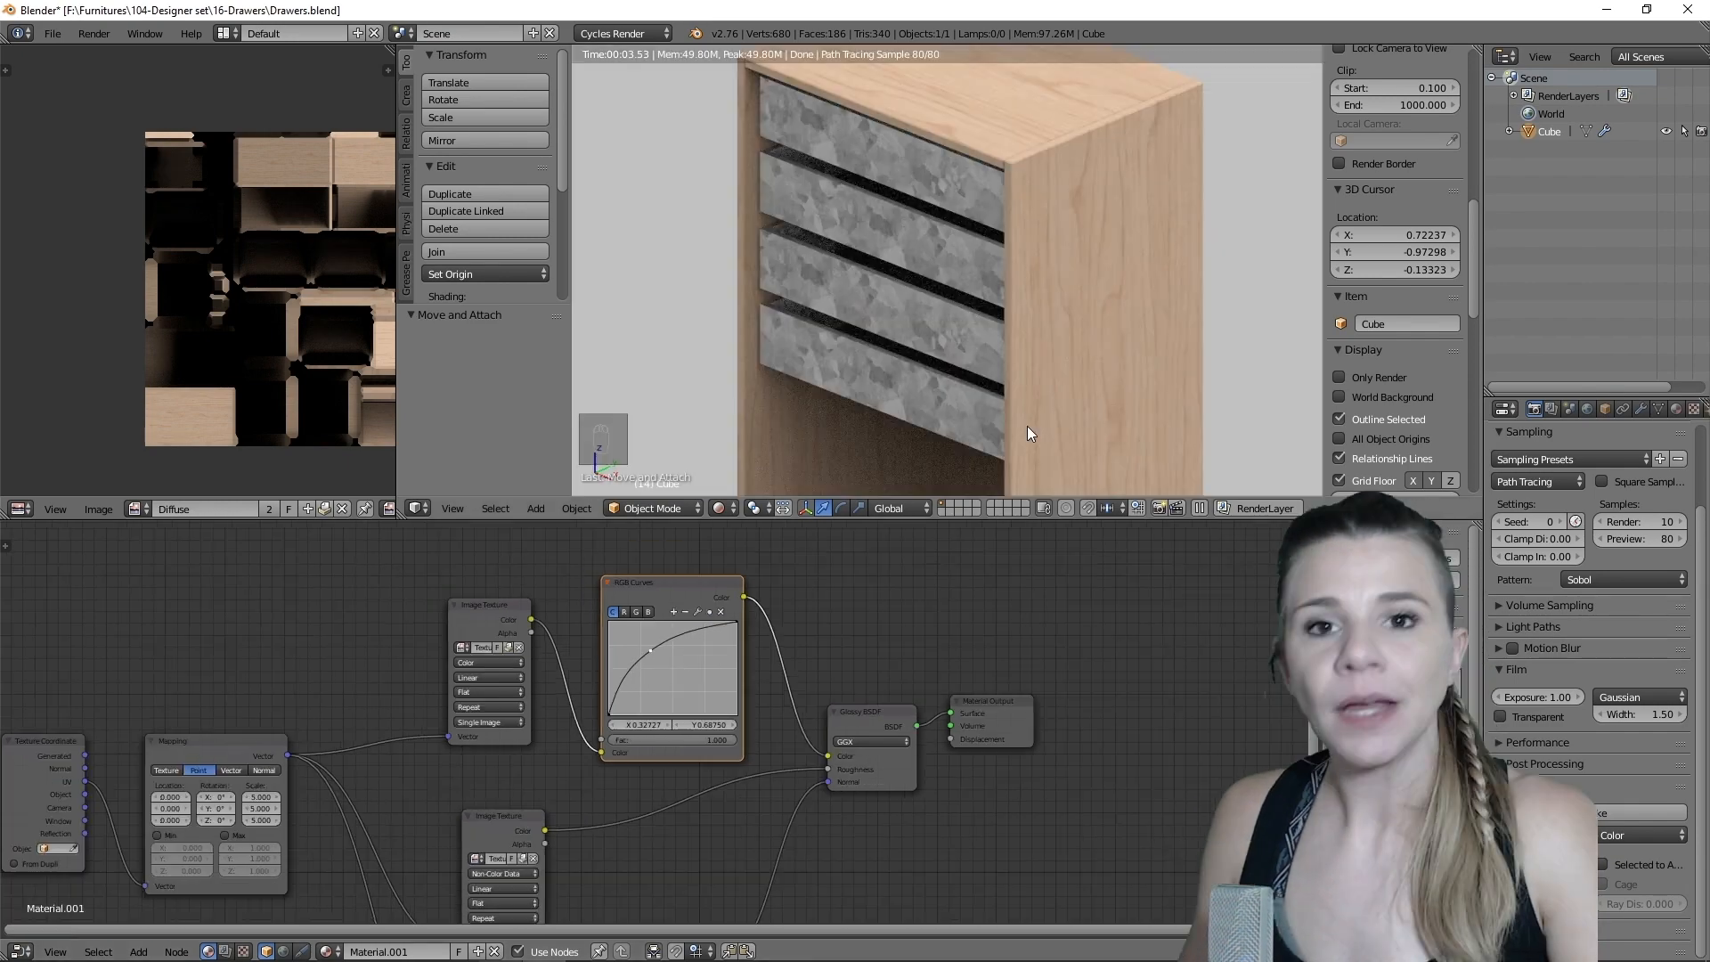
pyautogui.scroll(-2, 1028, 426)
pyautogui.moveTo(585, 635); pyautogui.dragTo(708, 568, button='middle')
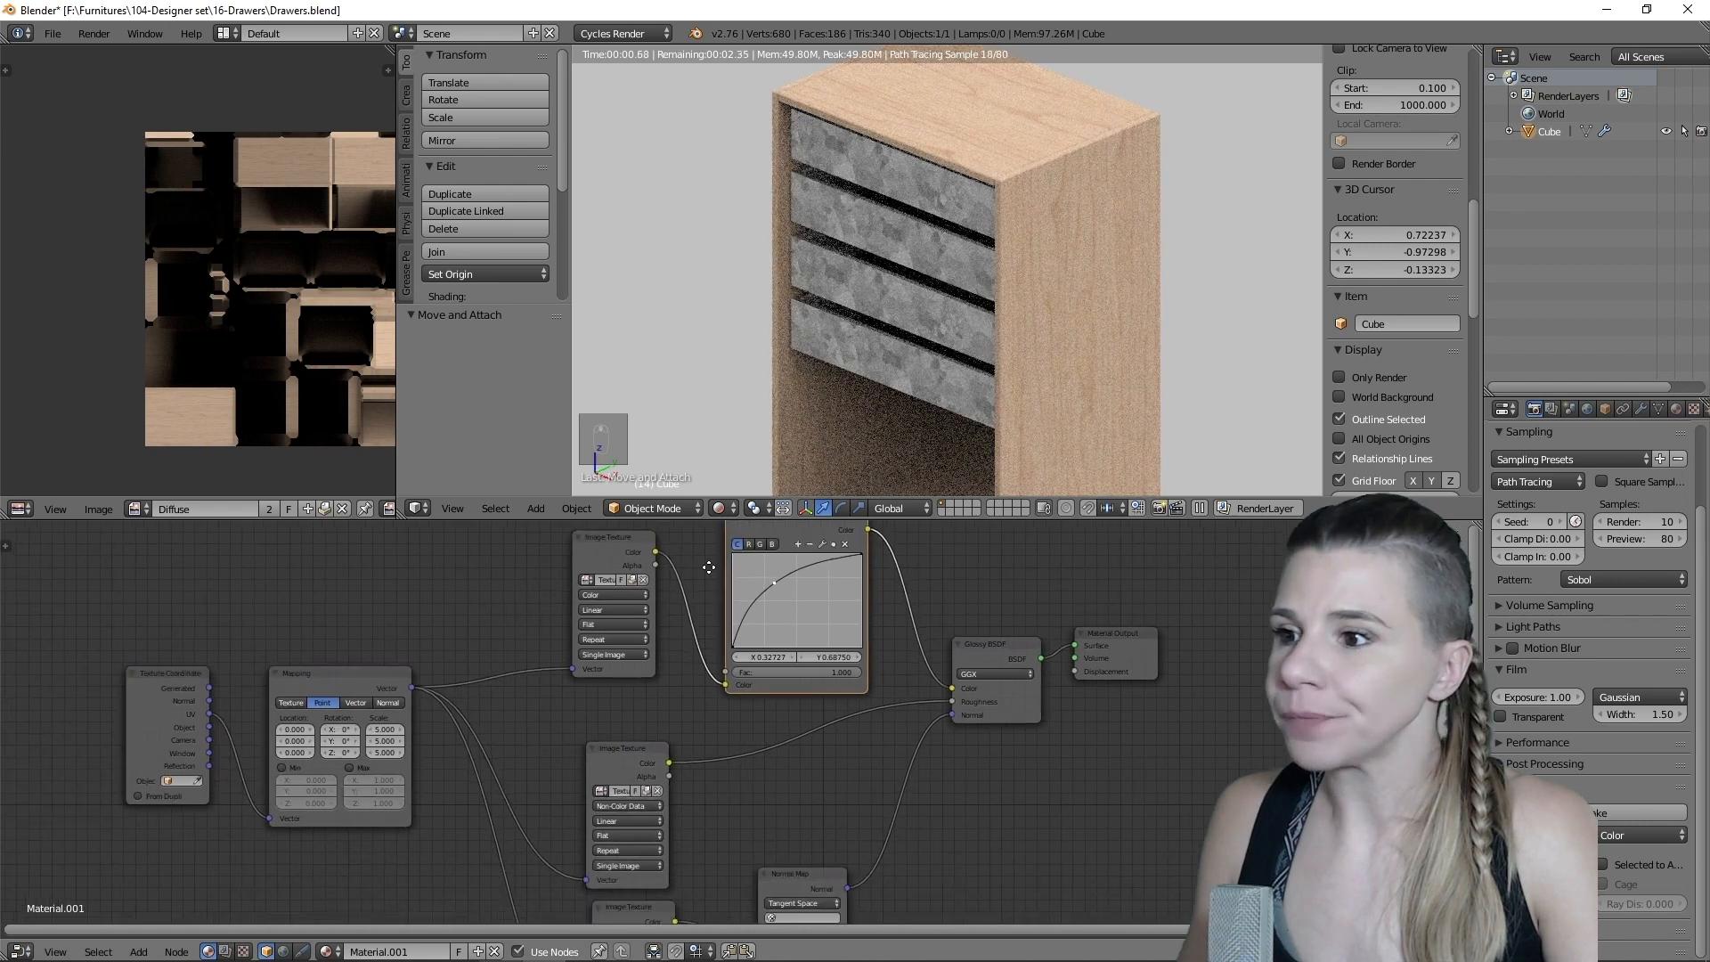
# - Add an unconnected Image Texture node beside the Texture Coordinate node of the metal material and assign the Diffuse image to it
pyautogui.moveTo(388, 663); pyautogui.dragTo(439, 641, button='middle')
pyautogui.scroll(1, 366, 710)
pyautogui.hotkey('shift', 'a')
pyautogui.moveTo(295, 742)
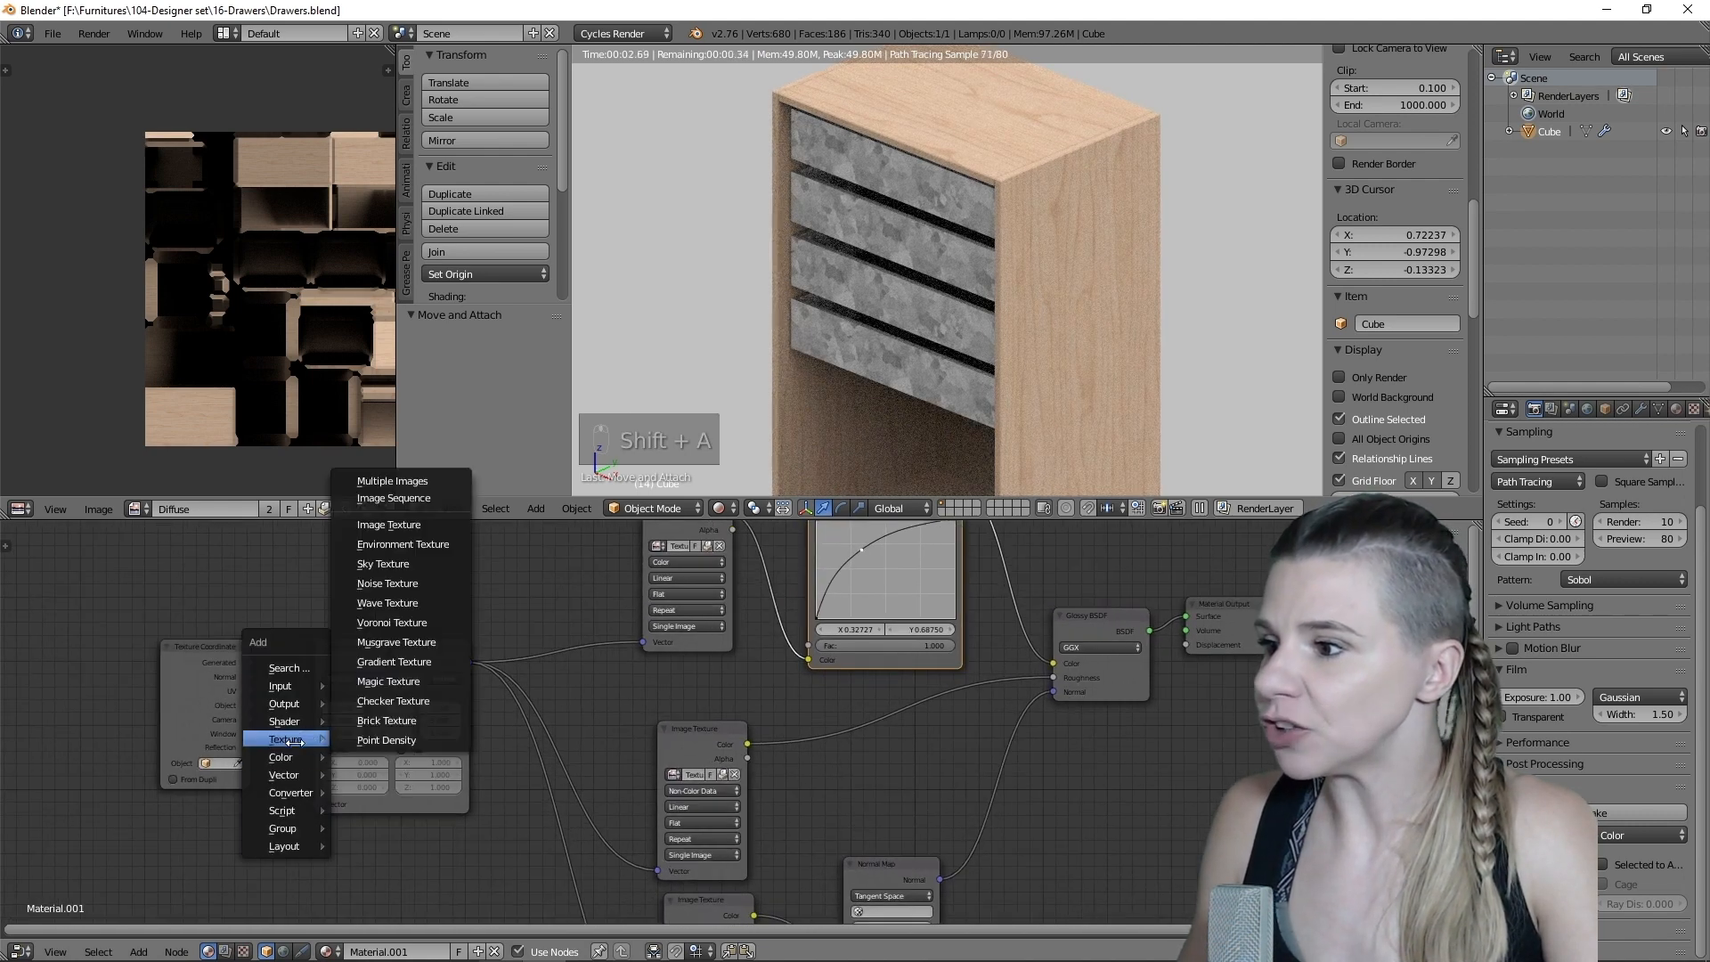
pyautogui.click(392, 525)
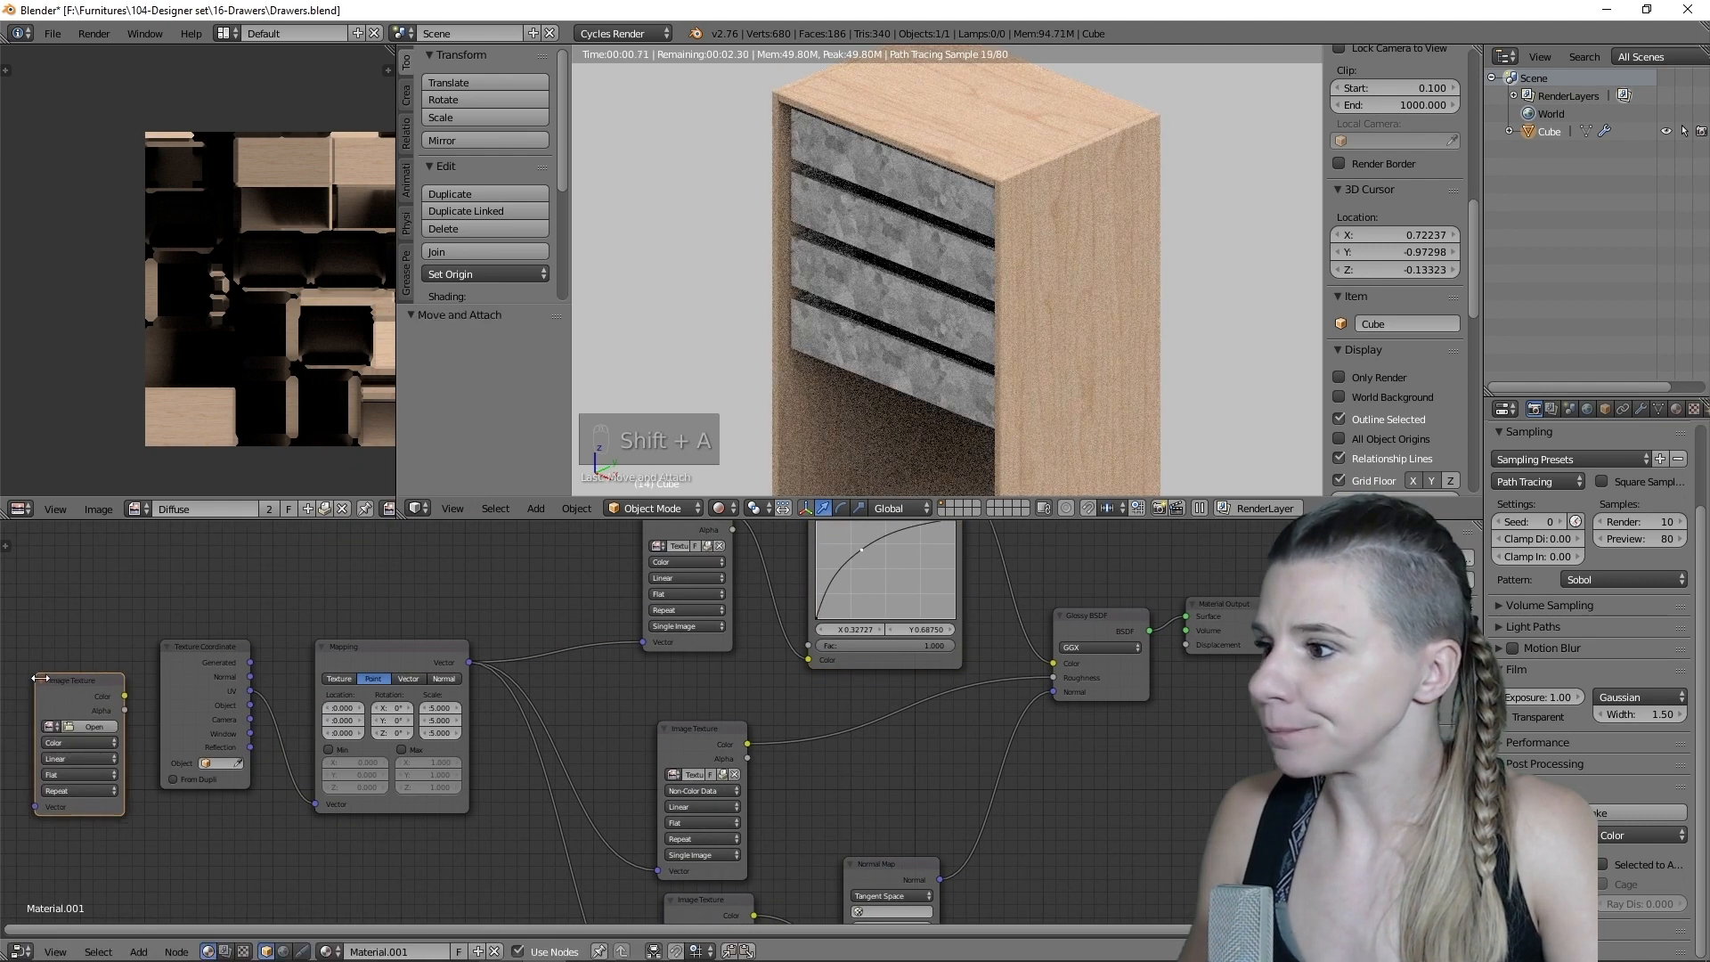
pyautogui.click(40, 679)
pyautogui.moveTo(142, 725); pyautogui.dragTo(256, 709, button='middle')
pyautogui.click(166, 710)
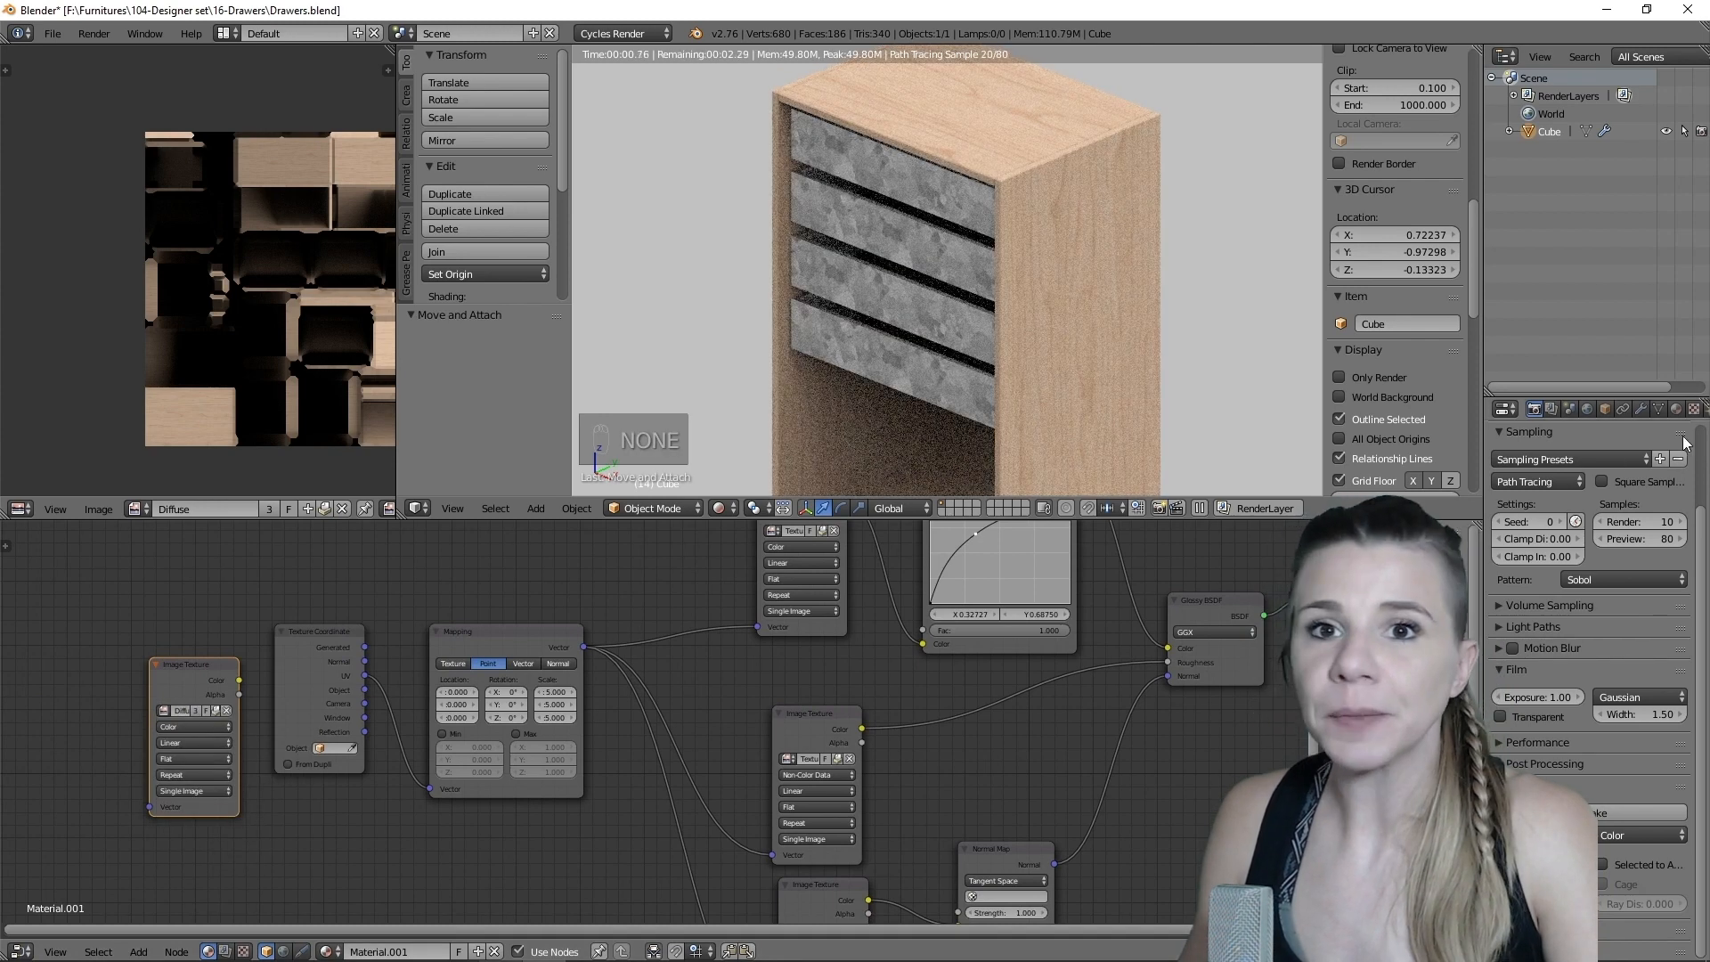
# - Choose the Diffuse image in the unconnected Image Texture node of the wood material
pyautogui.click(1676, 409)
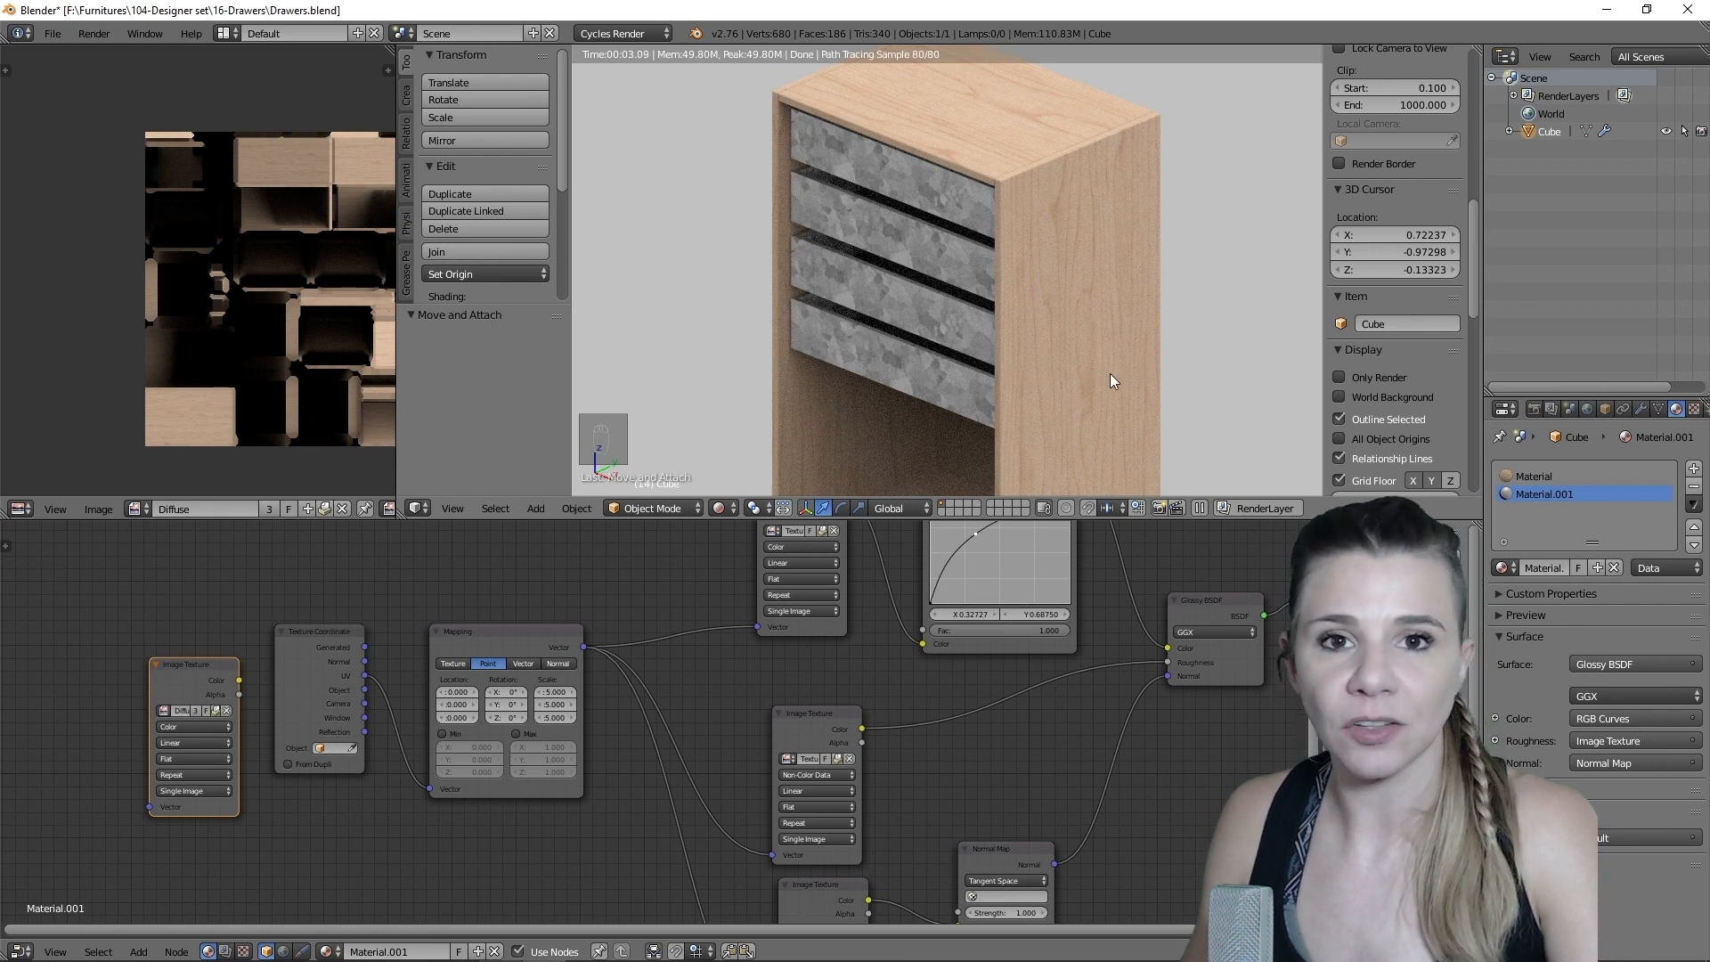
pyautogui.click(1534, 476)
pyautogui.moveTo(821, 613); pyautogui.dragTo(709, 713, button='middle')
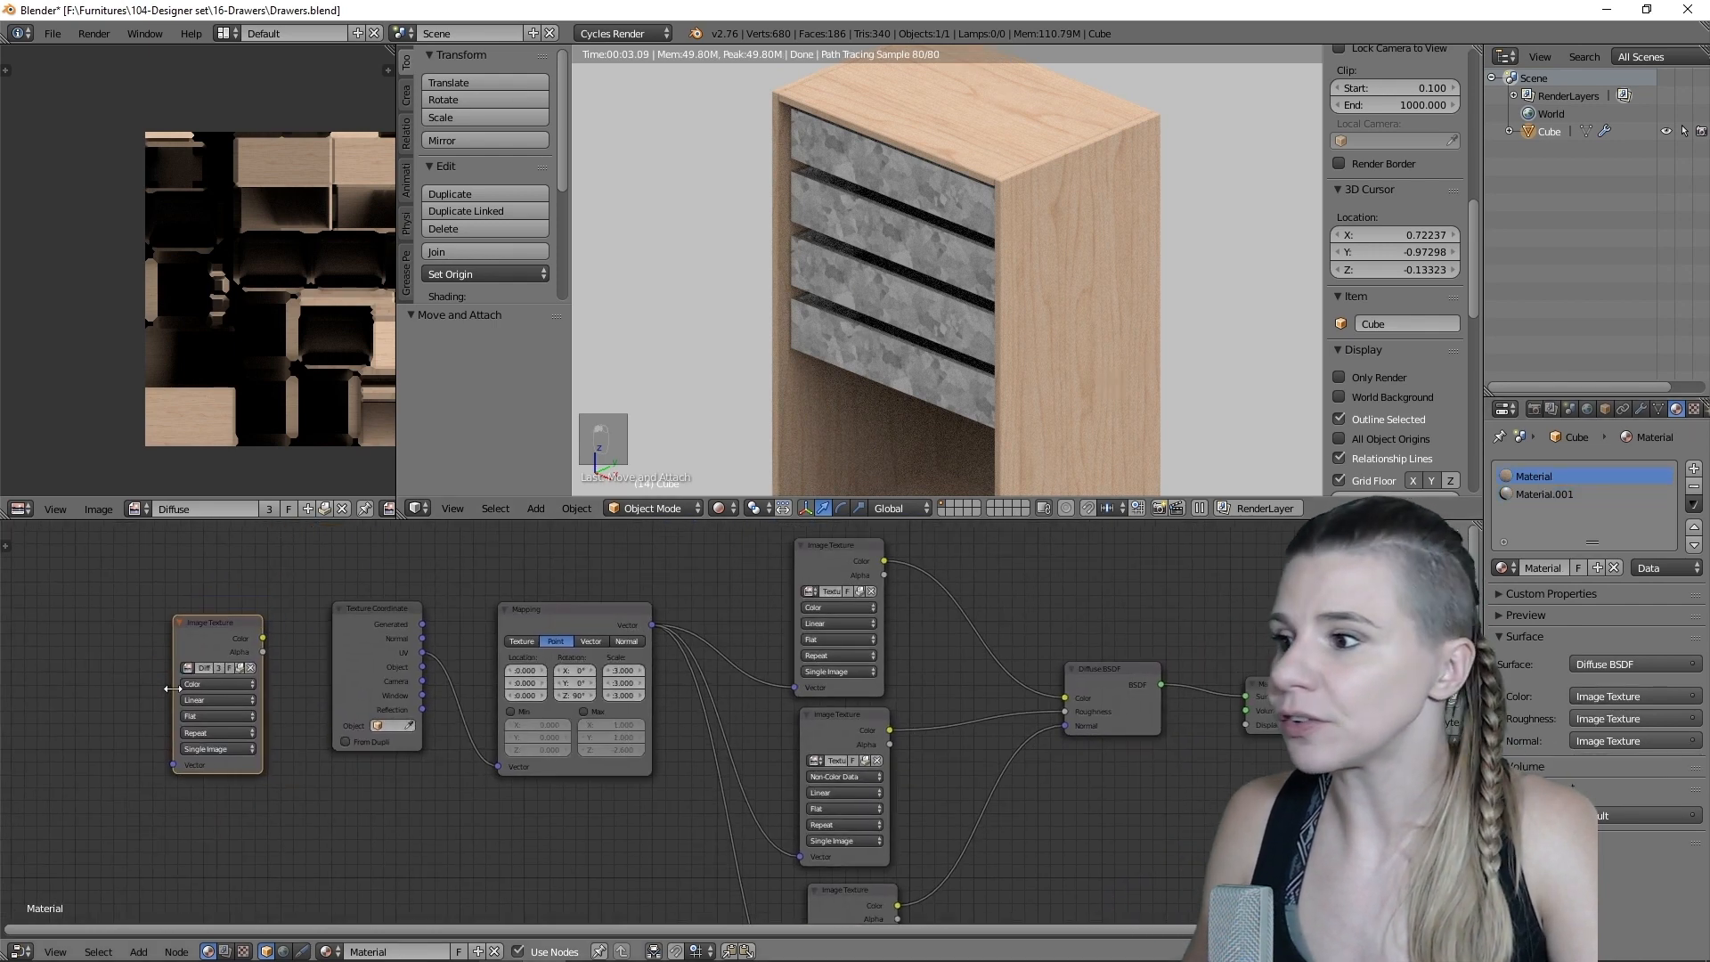
pyautogui.click(187, 669)
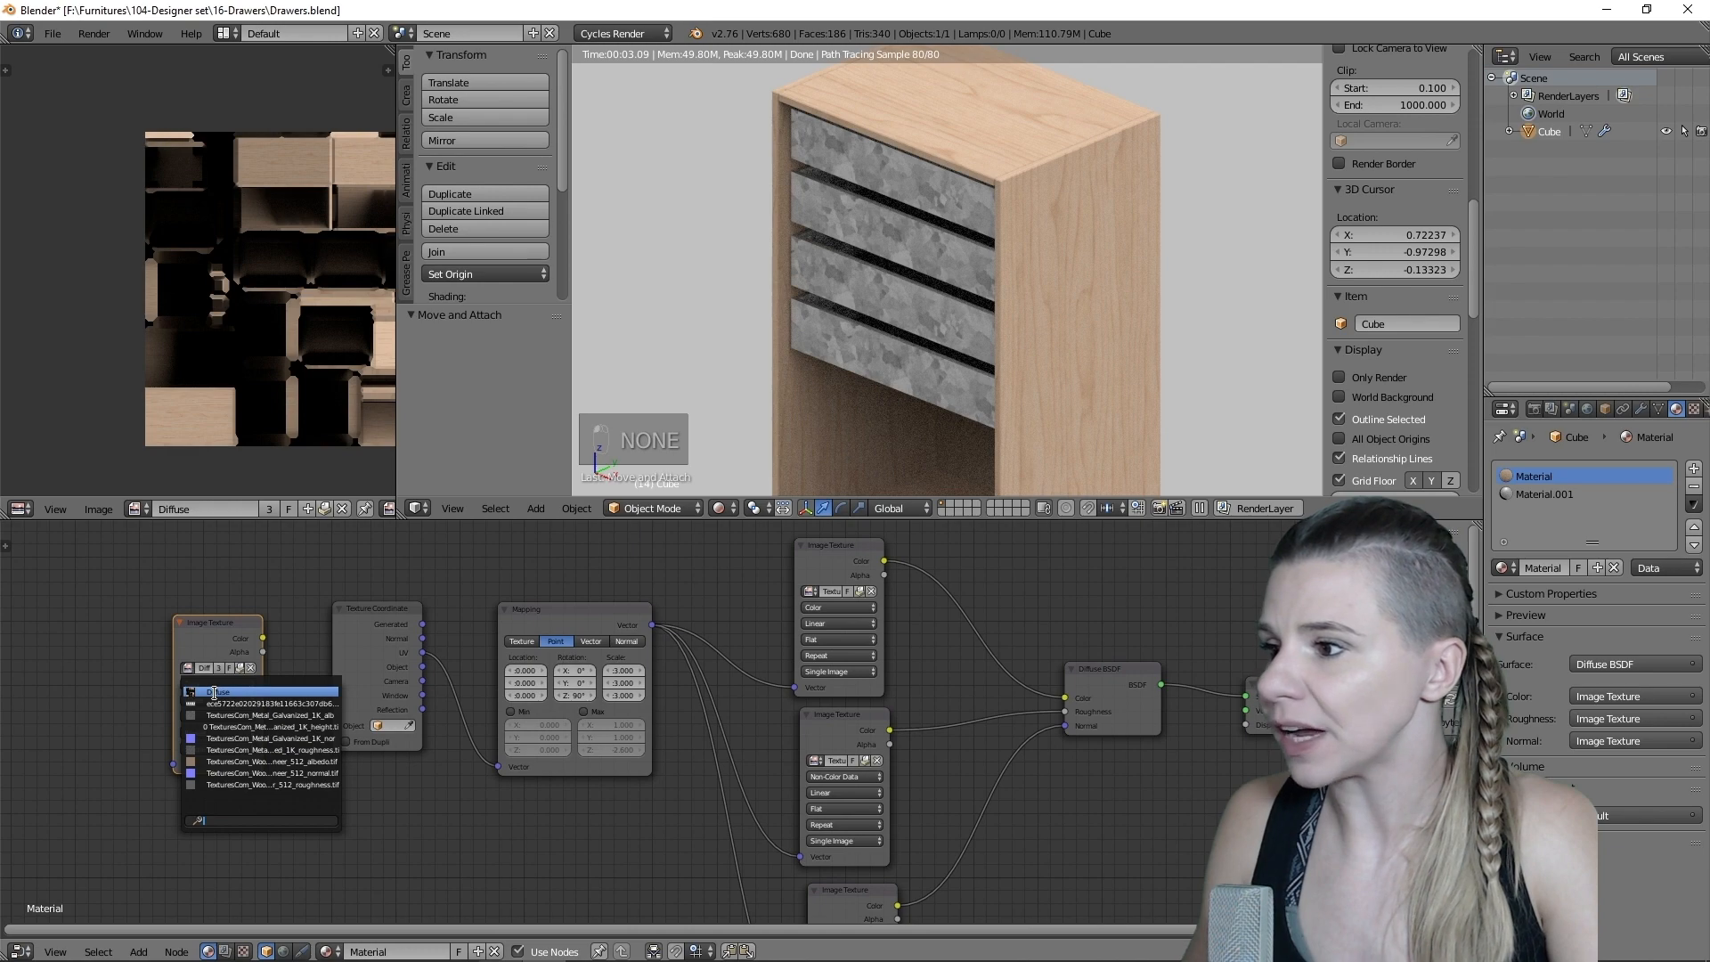
pyautogui.click(214, 692)
# - Choose the Diffuse image in Material.001's unconnected Image Texture node and return to the wood material's slot
pyautogui.click(1545, 494)
pyautogui.moveTo(139, 721); pyautogui.dragTo(290, 699, button='middle')
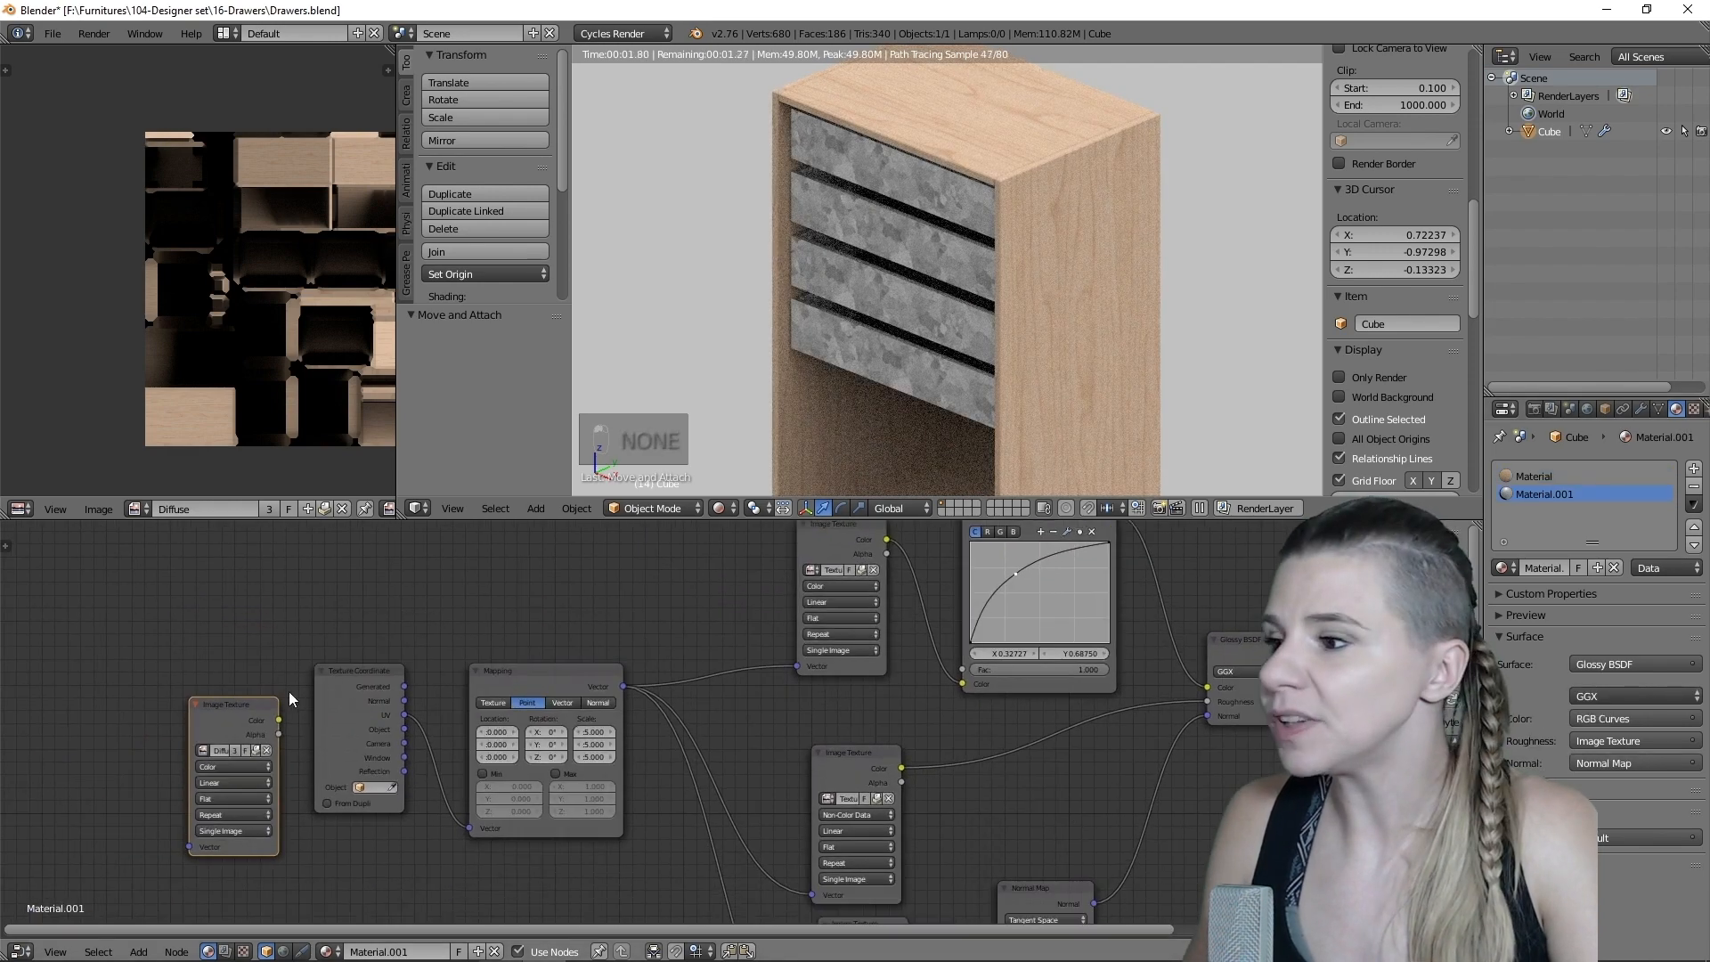
pyautogui.click(204, 751)
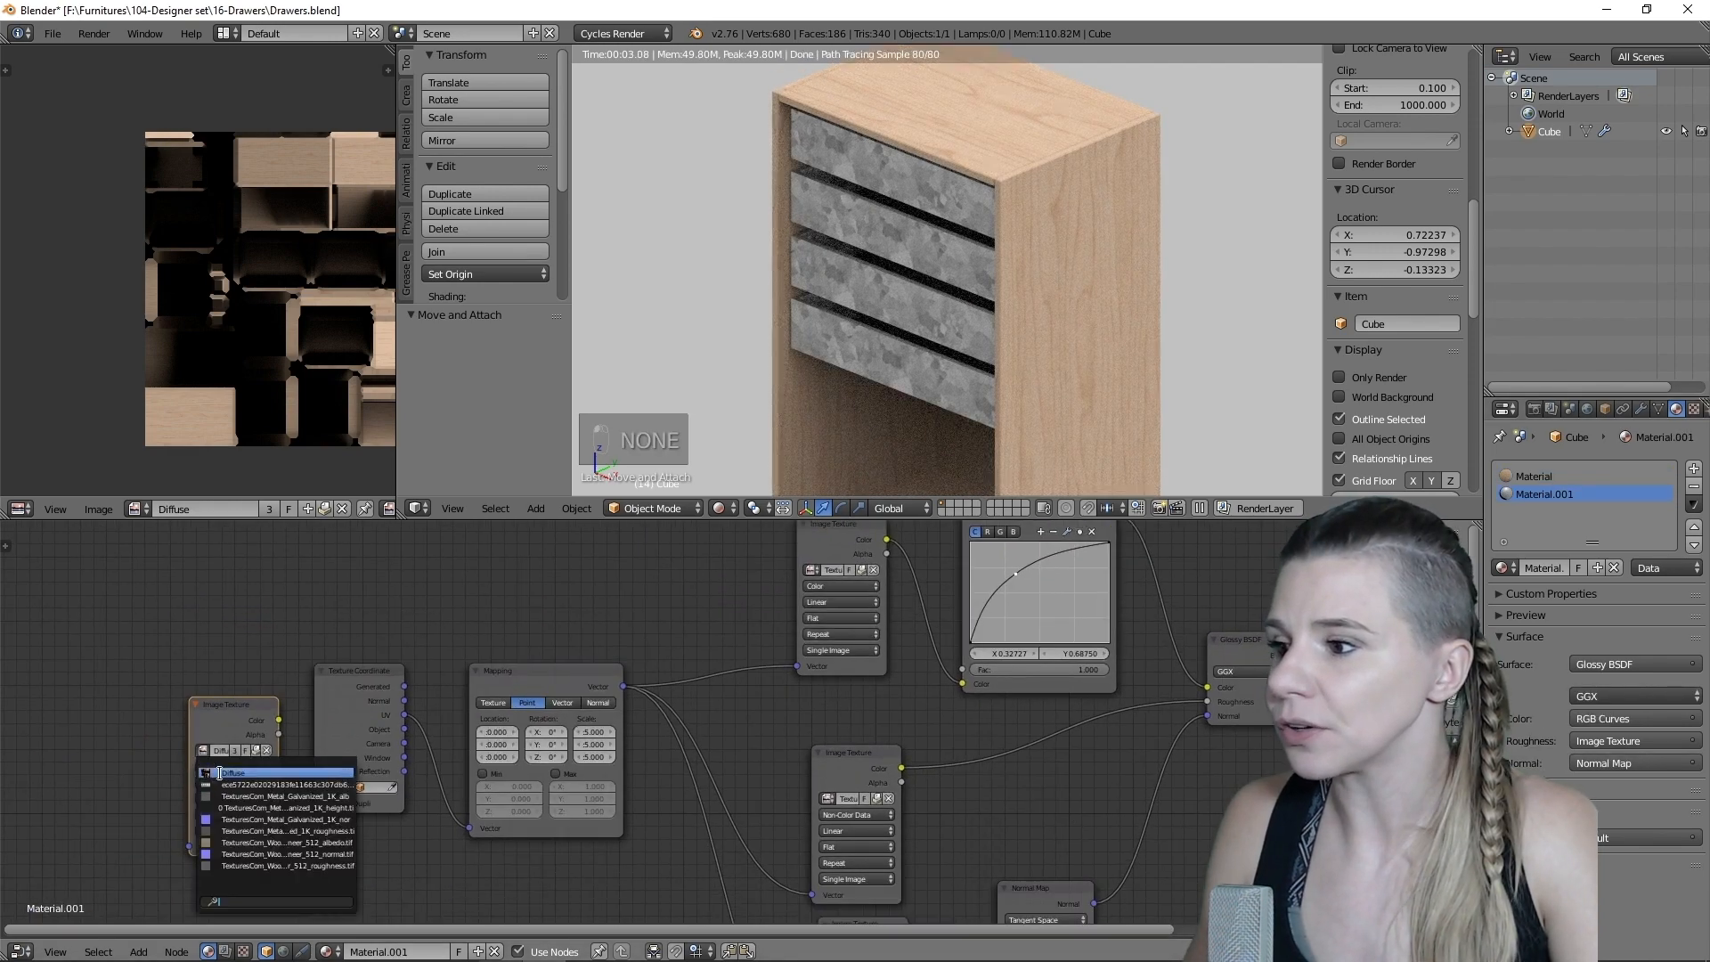
pyautogui.click(219, 773)
pyautogui.press('Home')
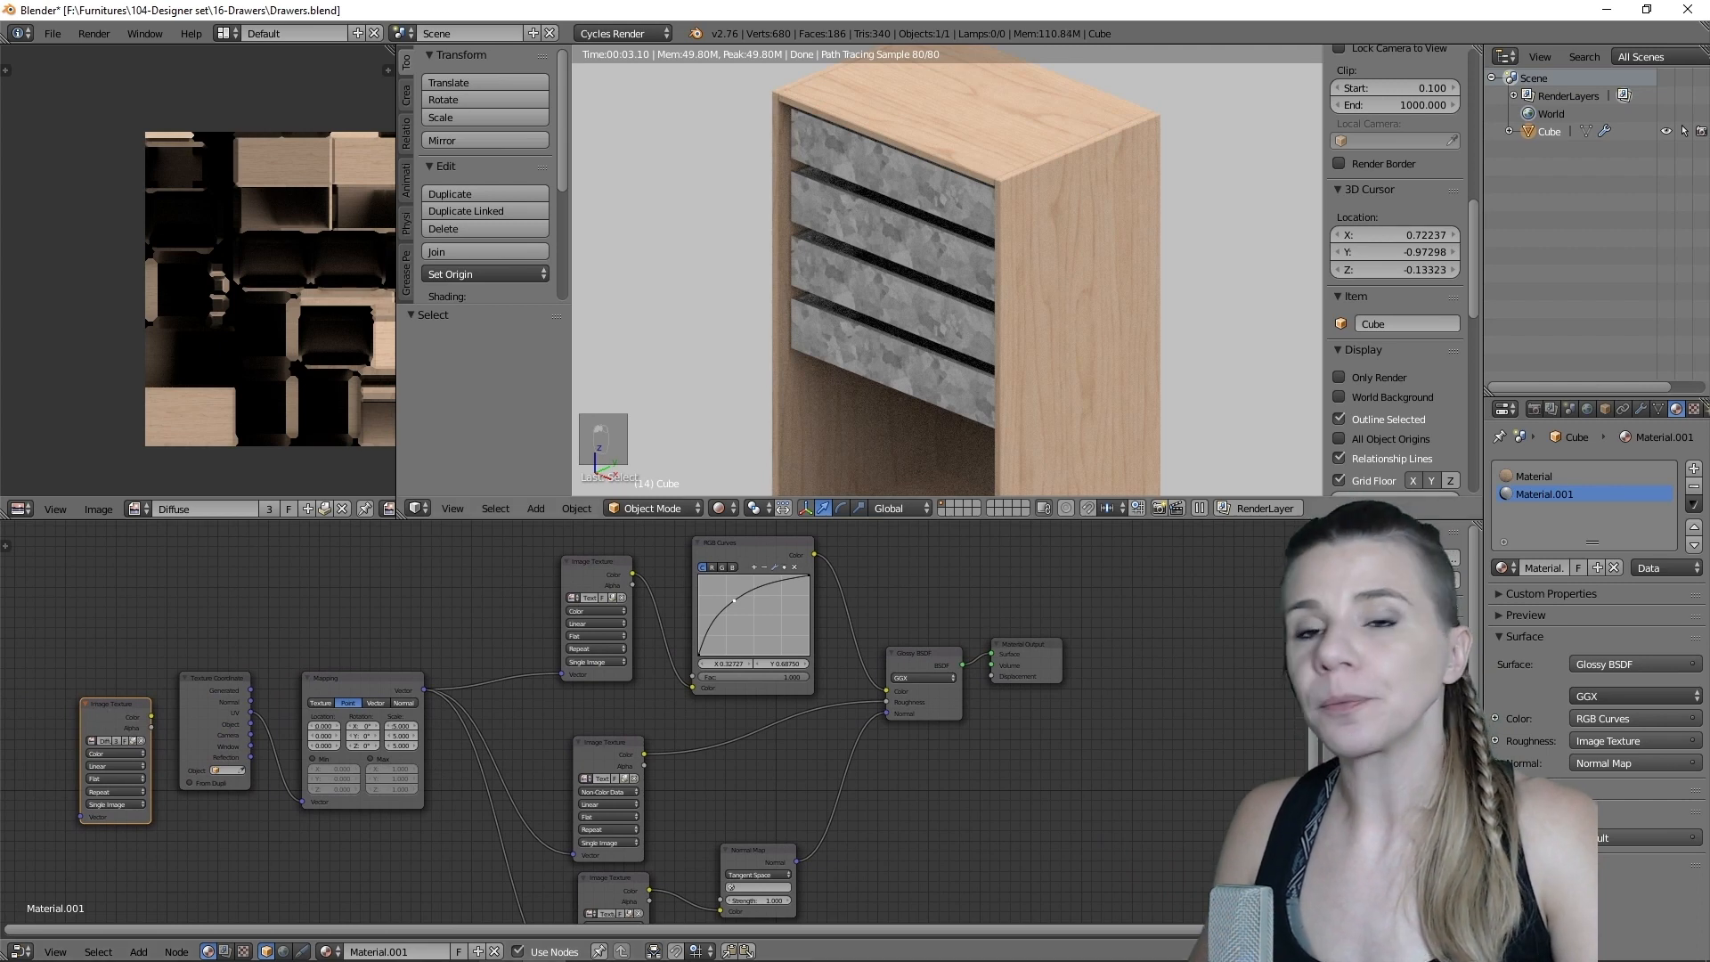
pyautogui.click(1534, 476)
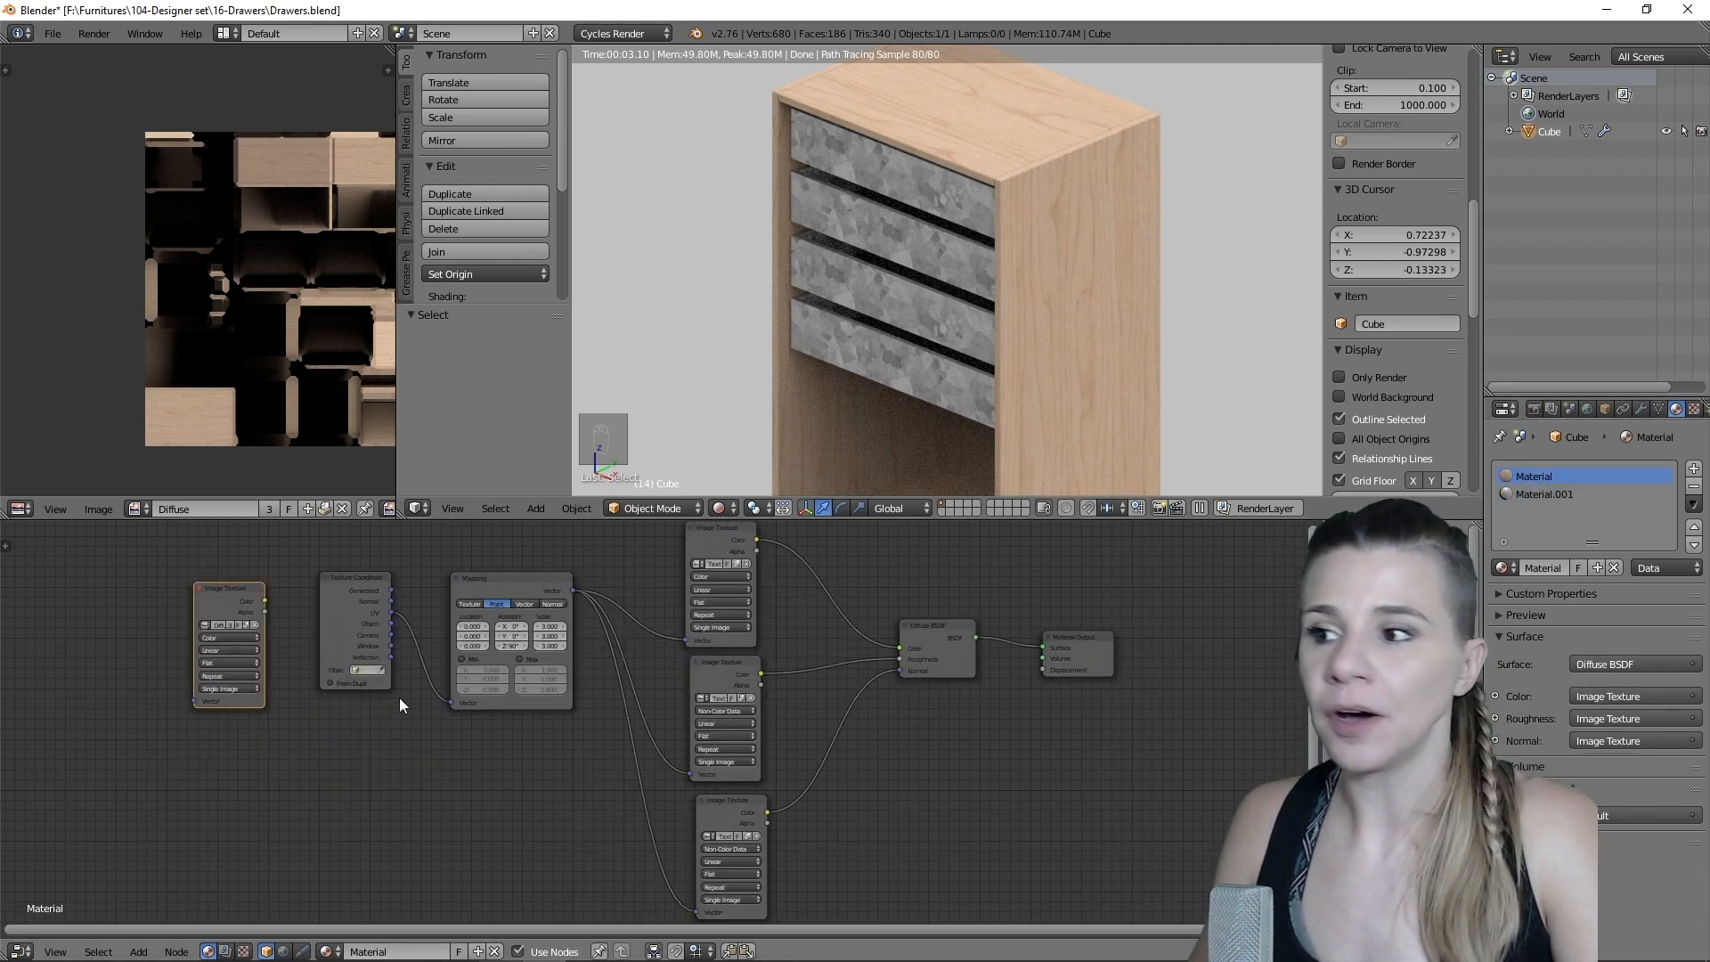
pyautogui.moveTo(400, 705); pyautogui.dragTo(360, 681, button='middle')
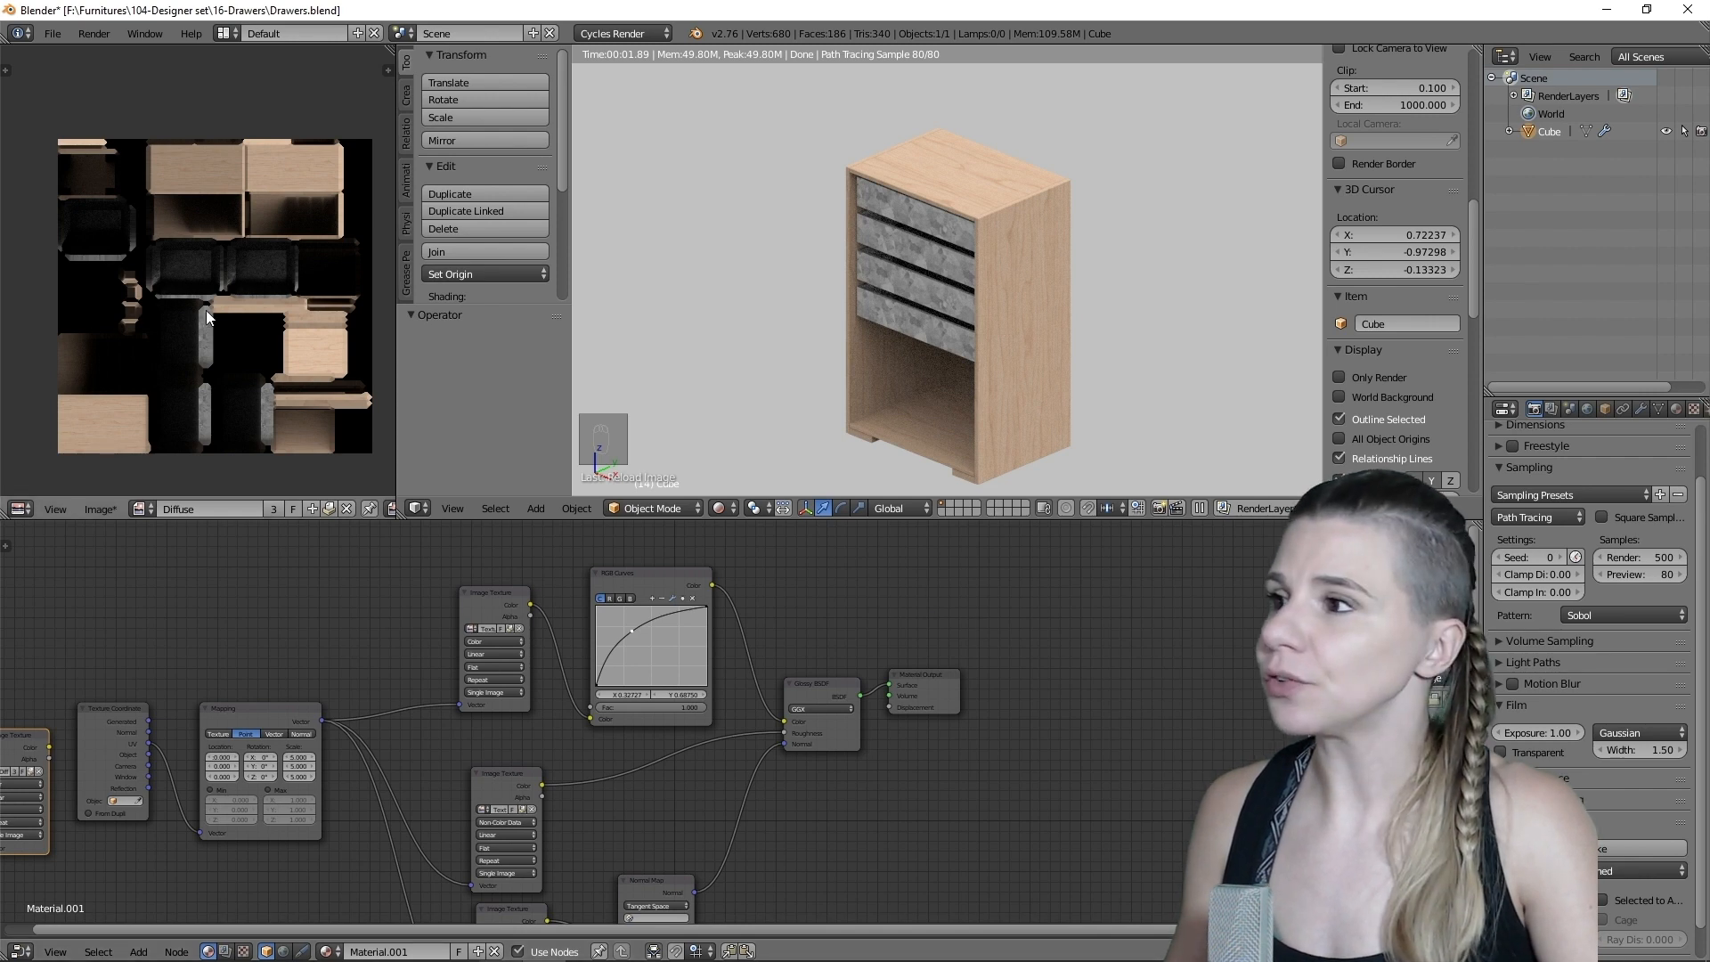
# - Zoom in on the baked texture and set the indirect sample clamp to 0.30
pyautogui.scroll(5, 205, 310)
pyautogui.scroll(-3, 258, 358)
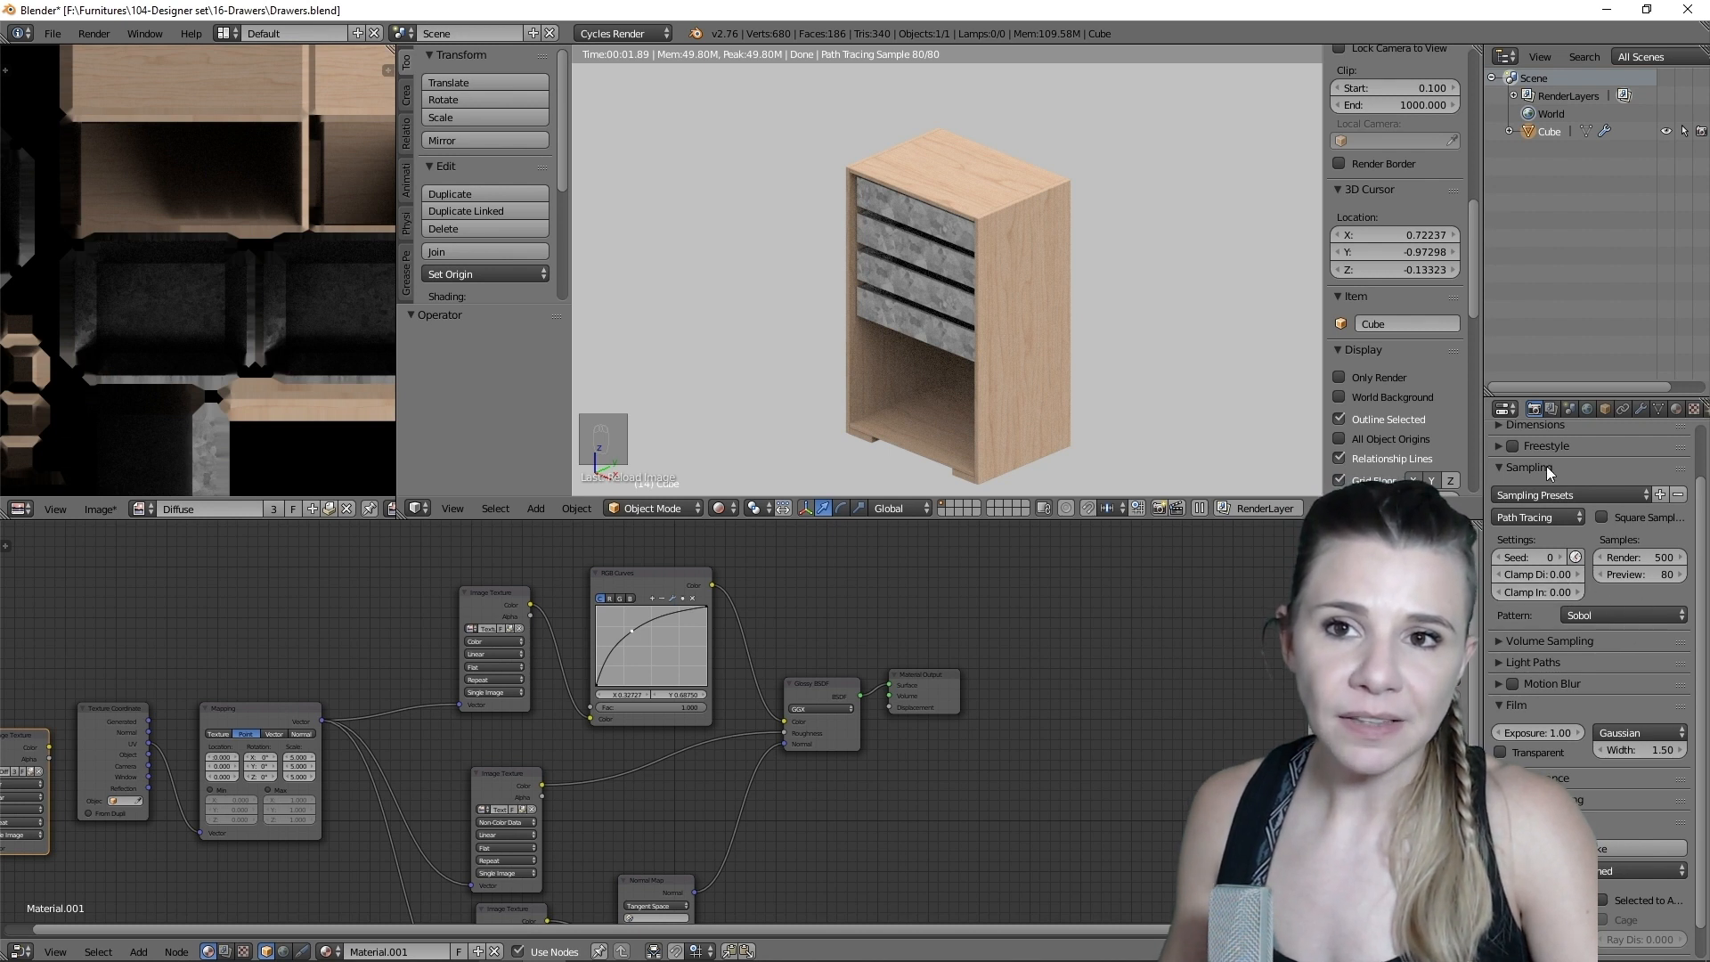
pyautogui.click(1537, 592)
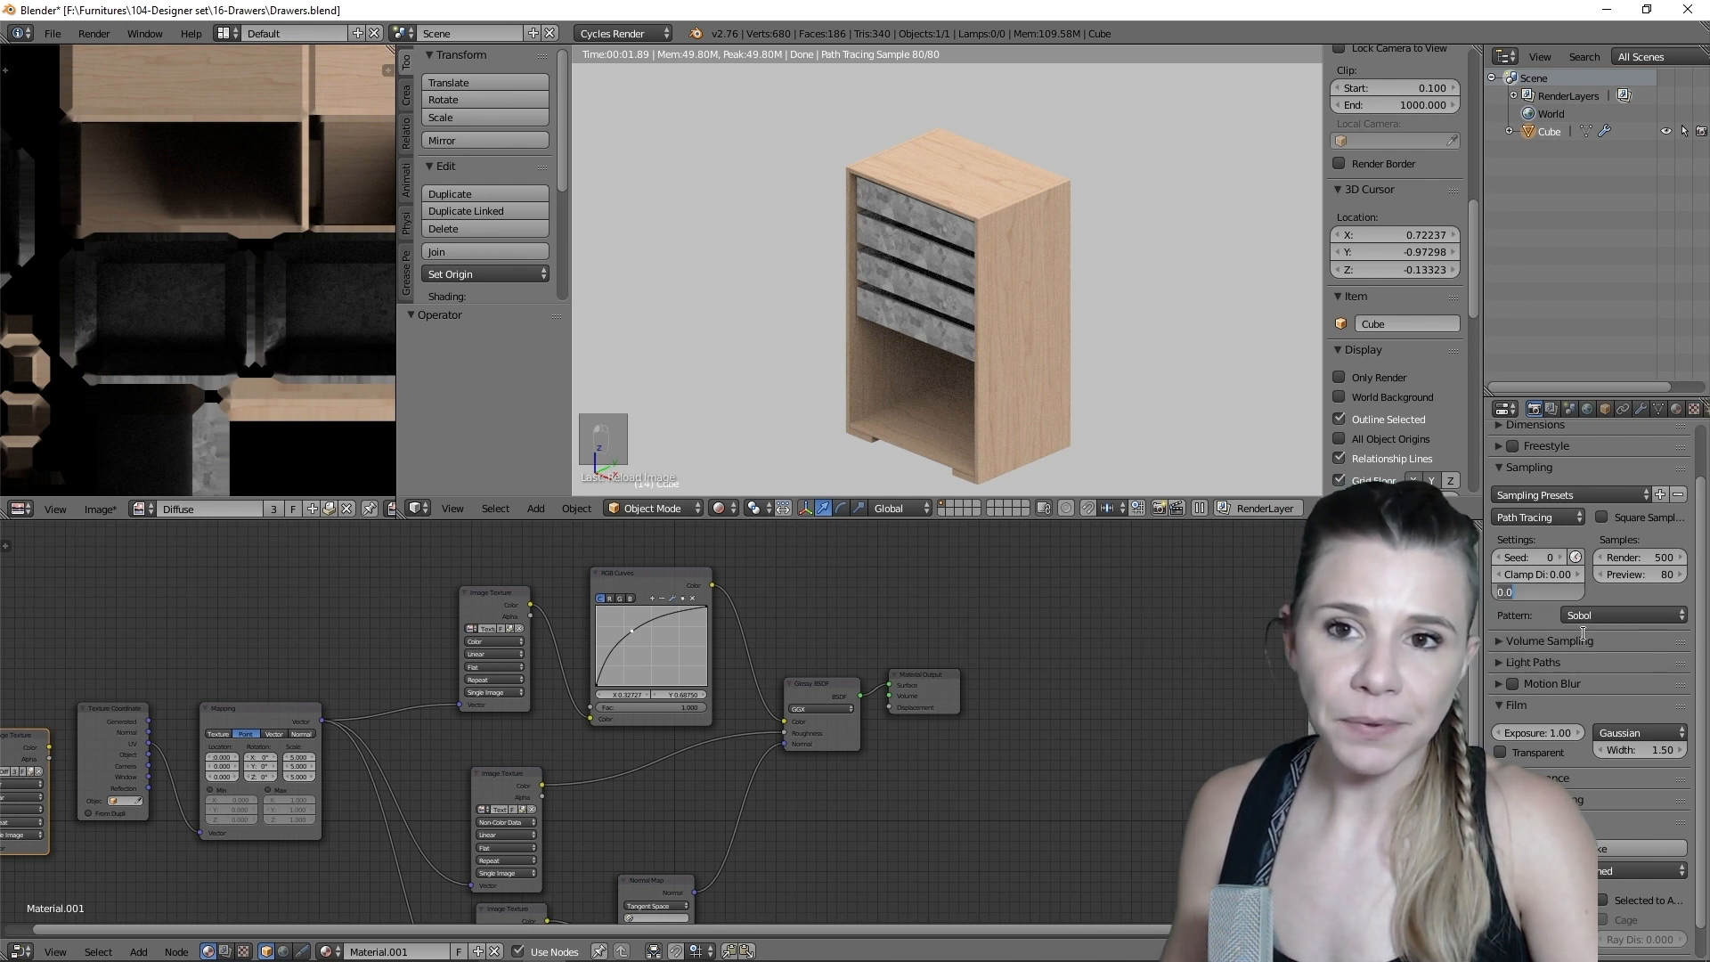
pyautogui.write('0.3')
pyautogui.press('Return')
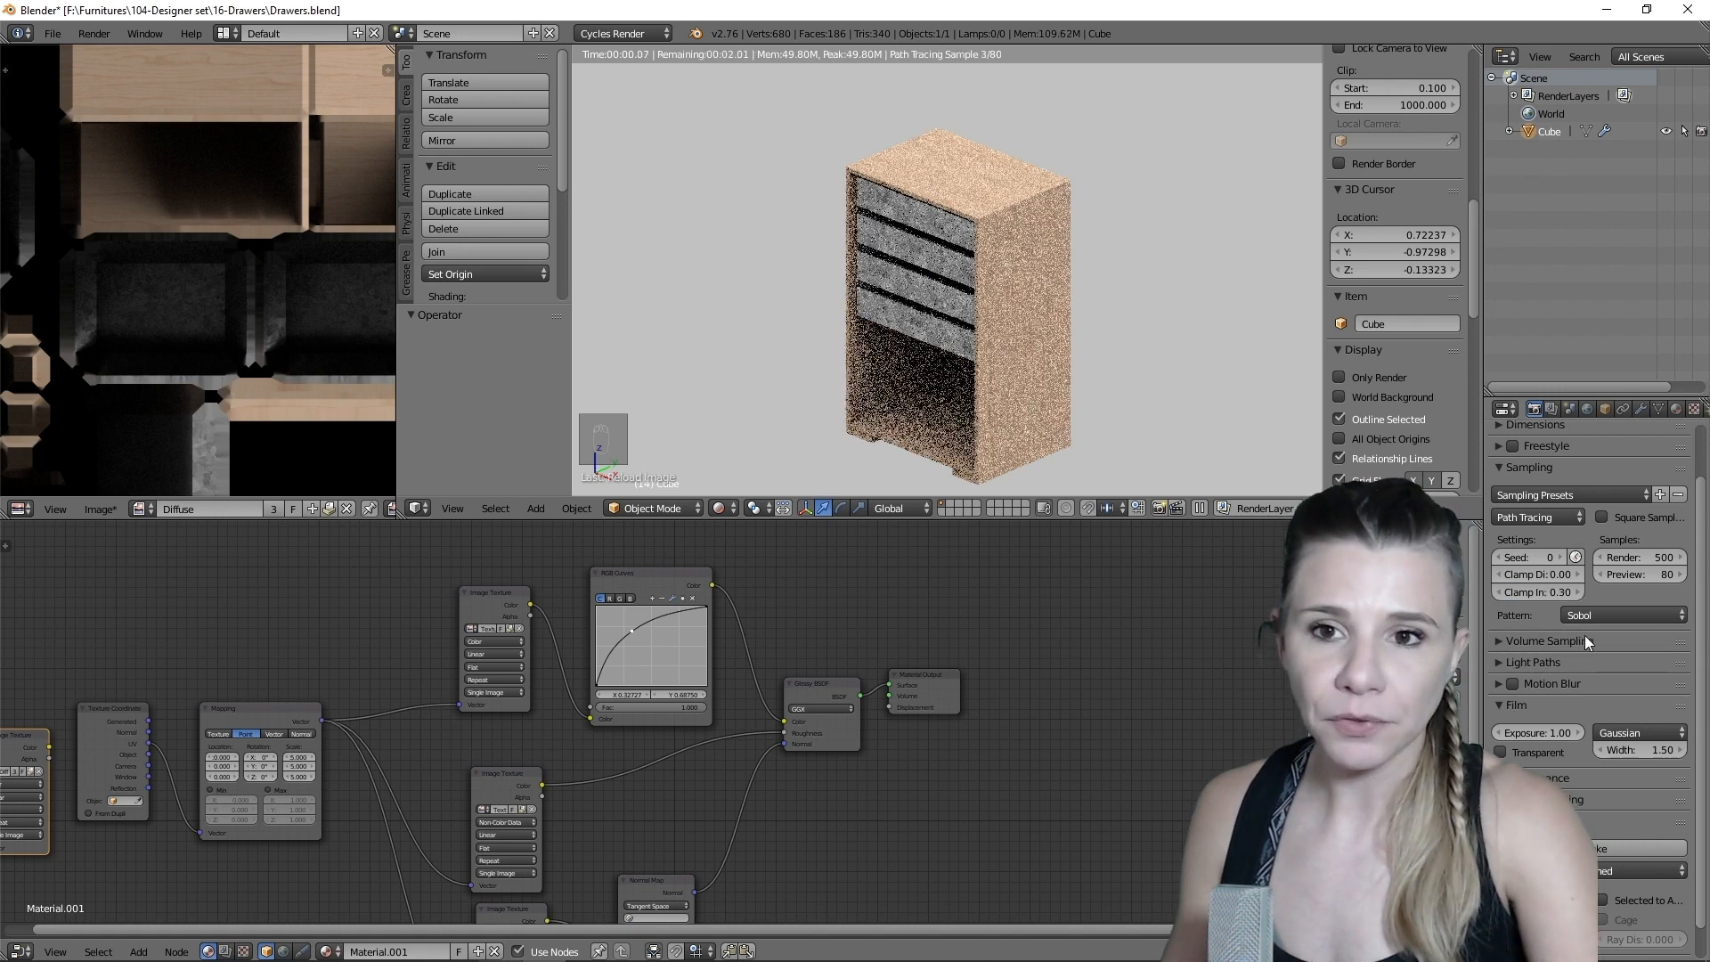
# - Limit the glossy light bounces to 2 in the light path settings
pyautogui.click(1495, 663)
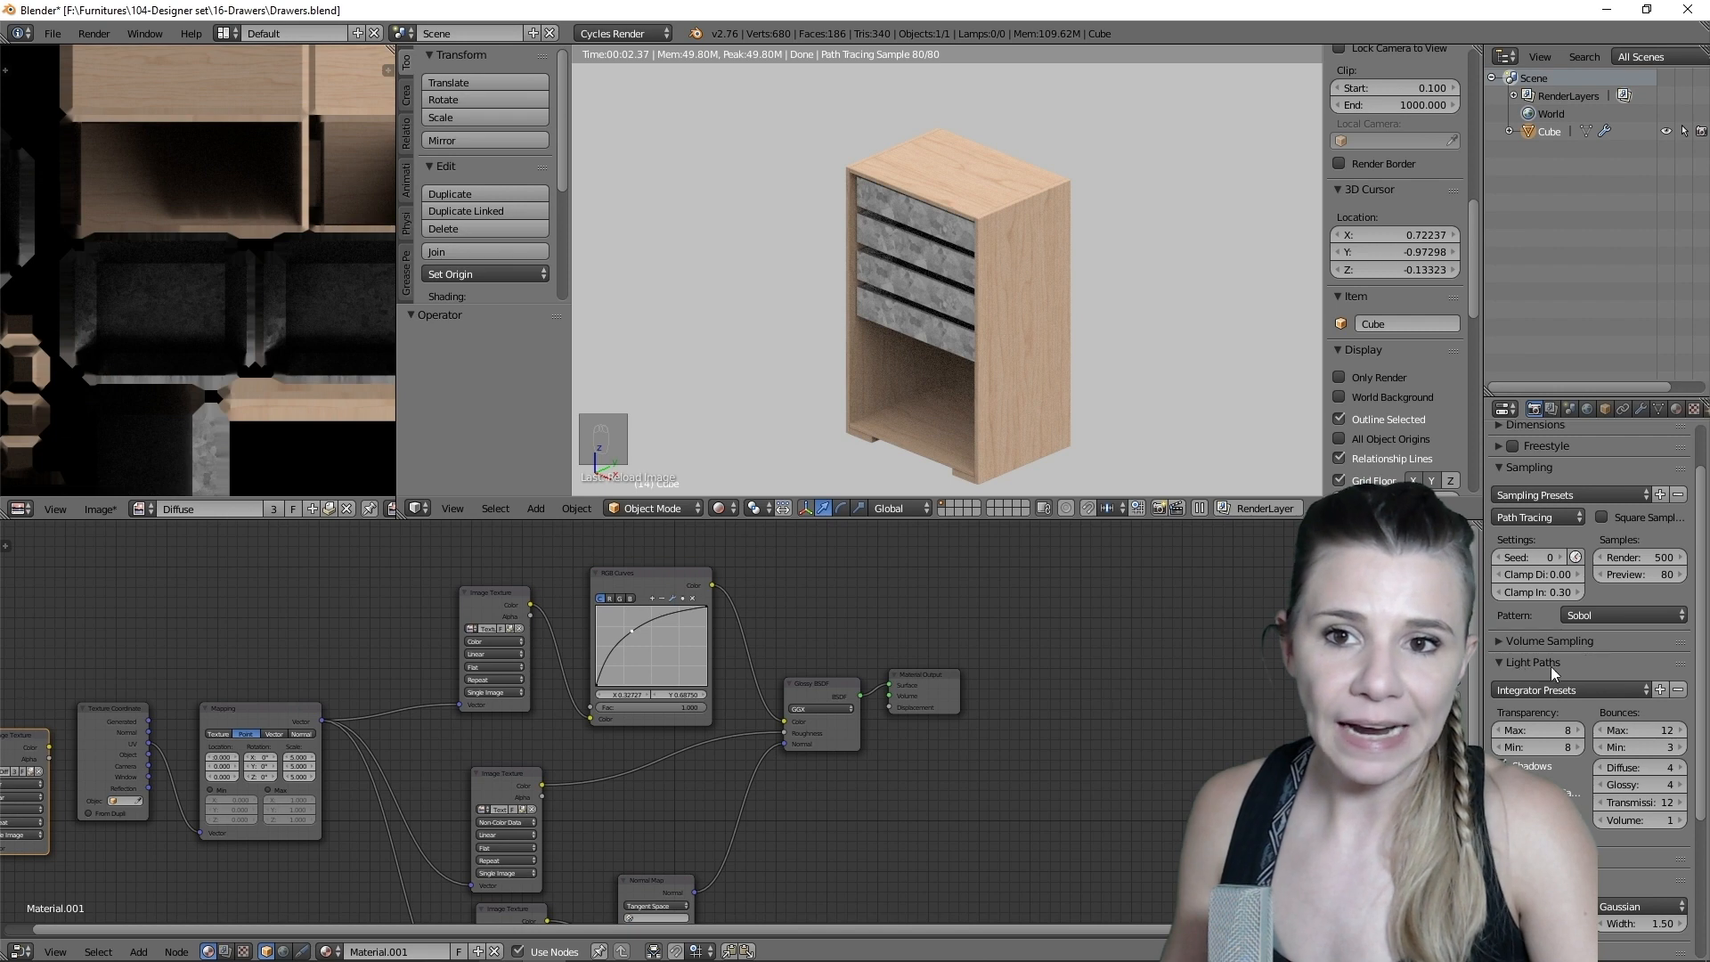
pyautogui.scroll(-1, 1586, 766)
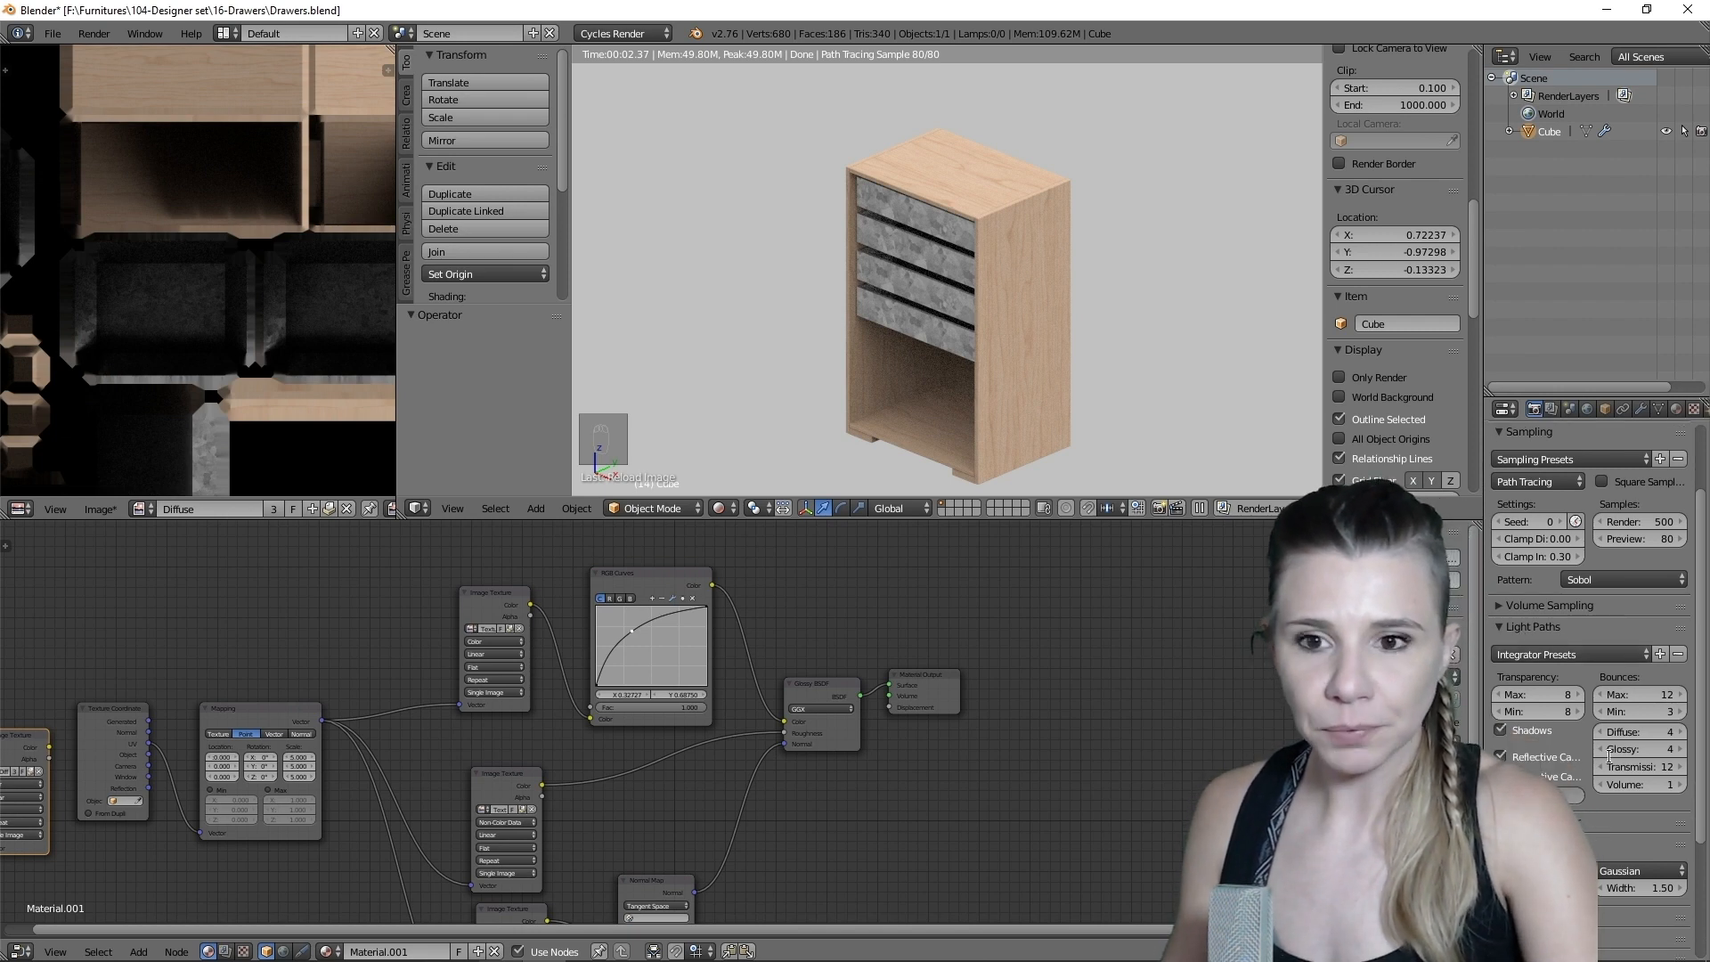
pyautogui.click(1636, 748)
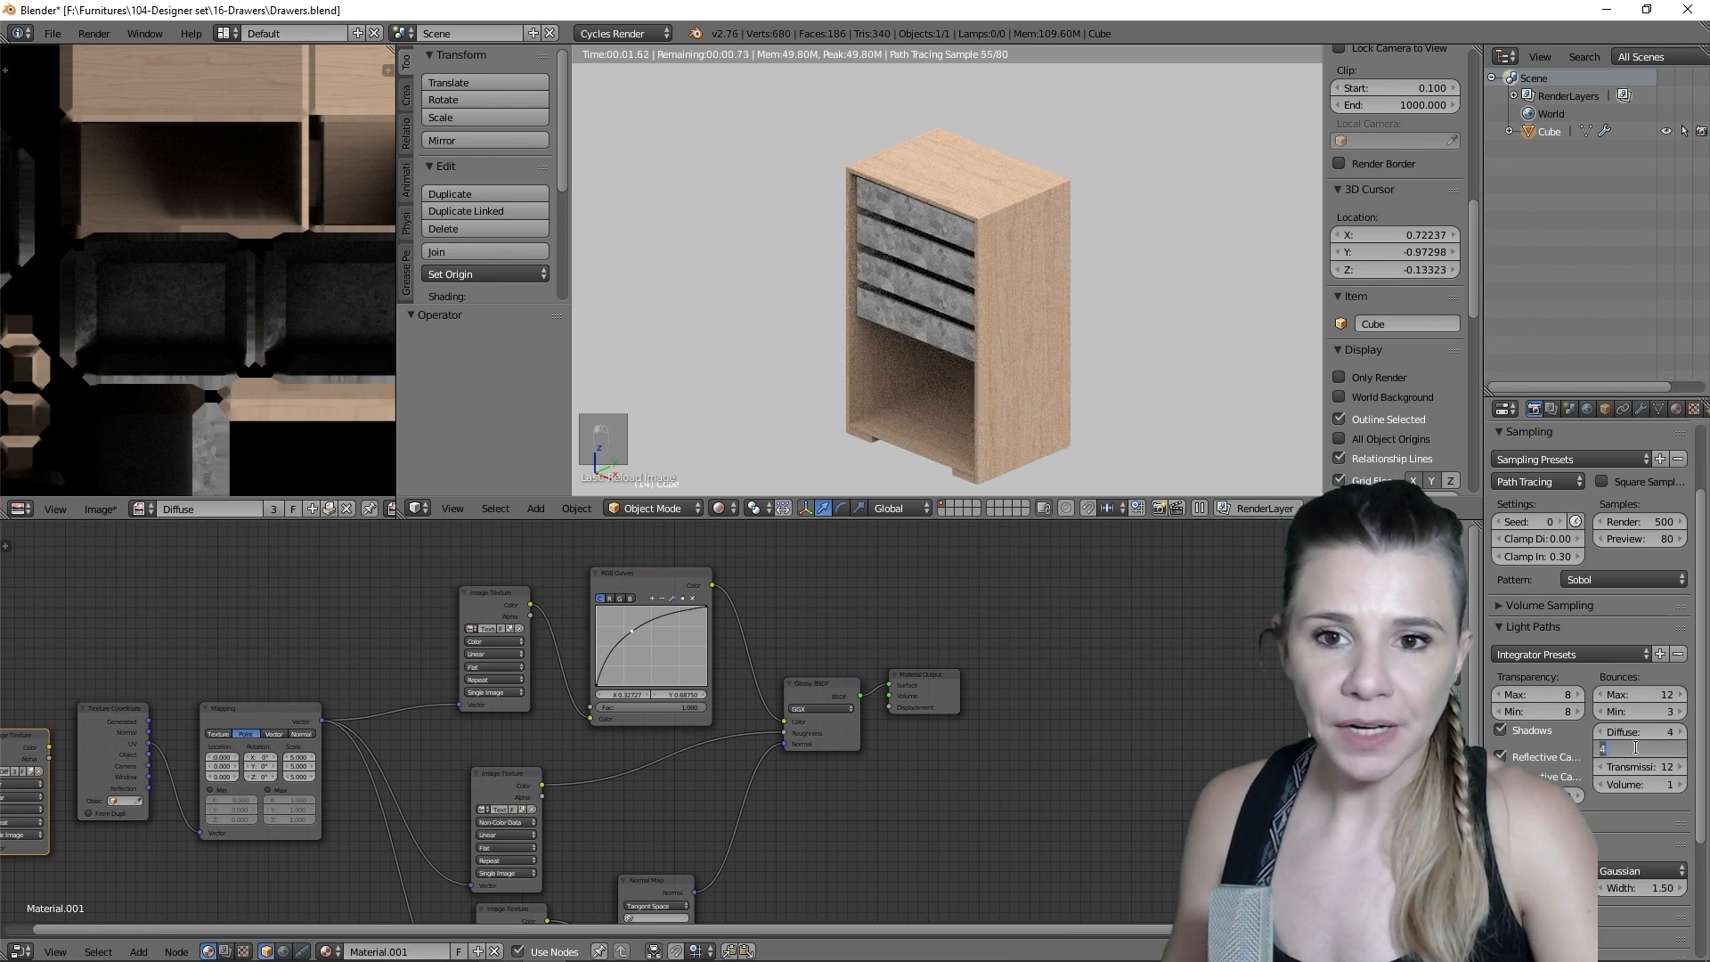
pyautogui.write('2')
pyautogui.press('Return')
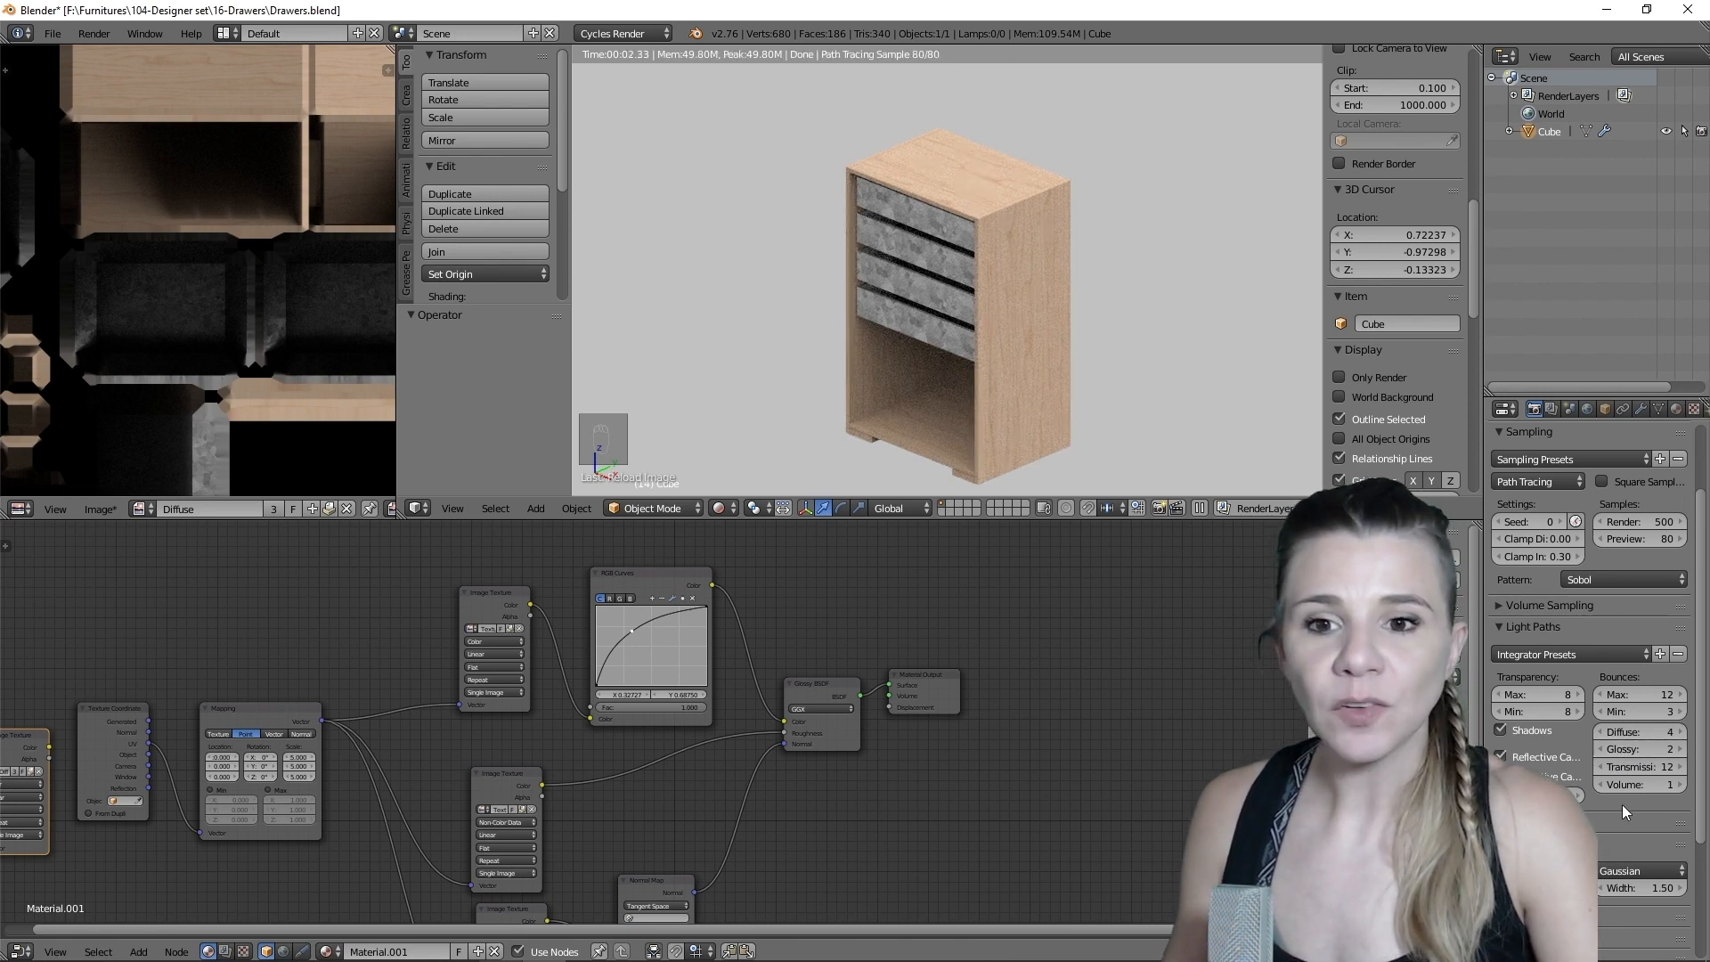
# - Examine the drawer and wood areas of the baked Diffuse image up close
pyautogui.scroll(-3, 222, 354)
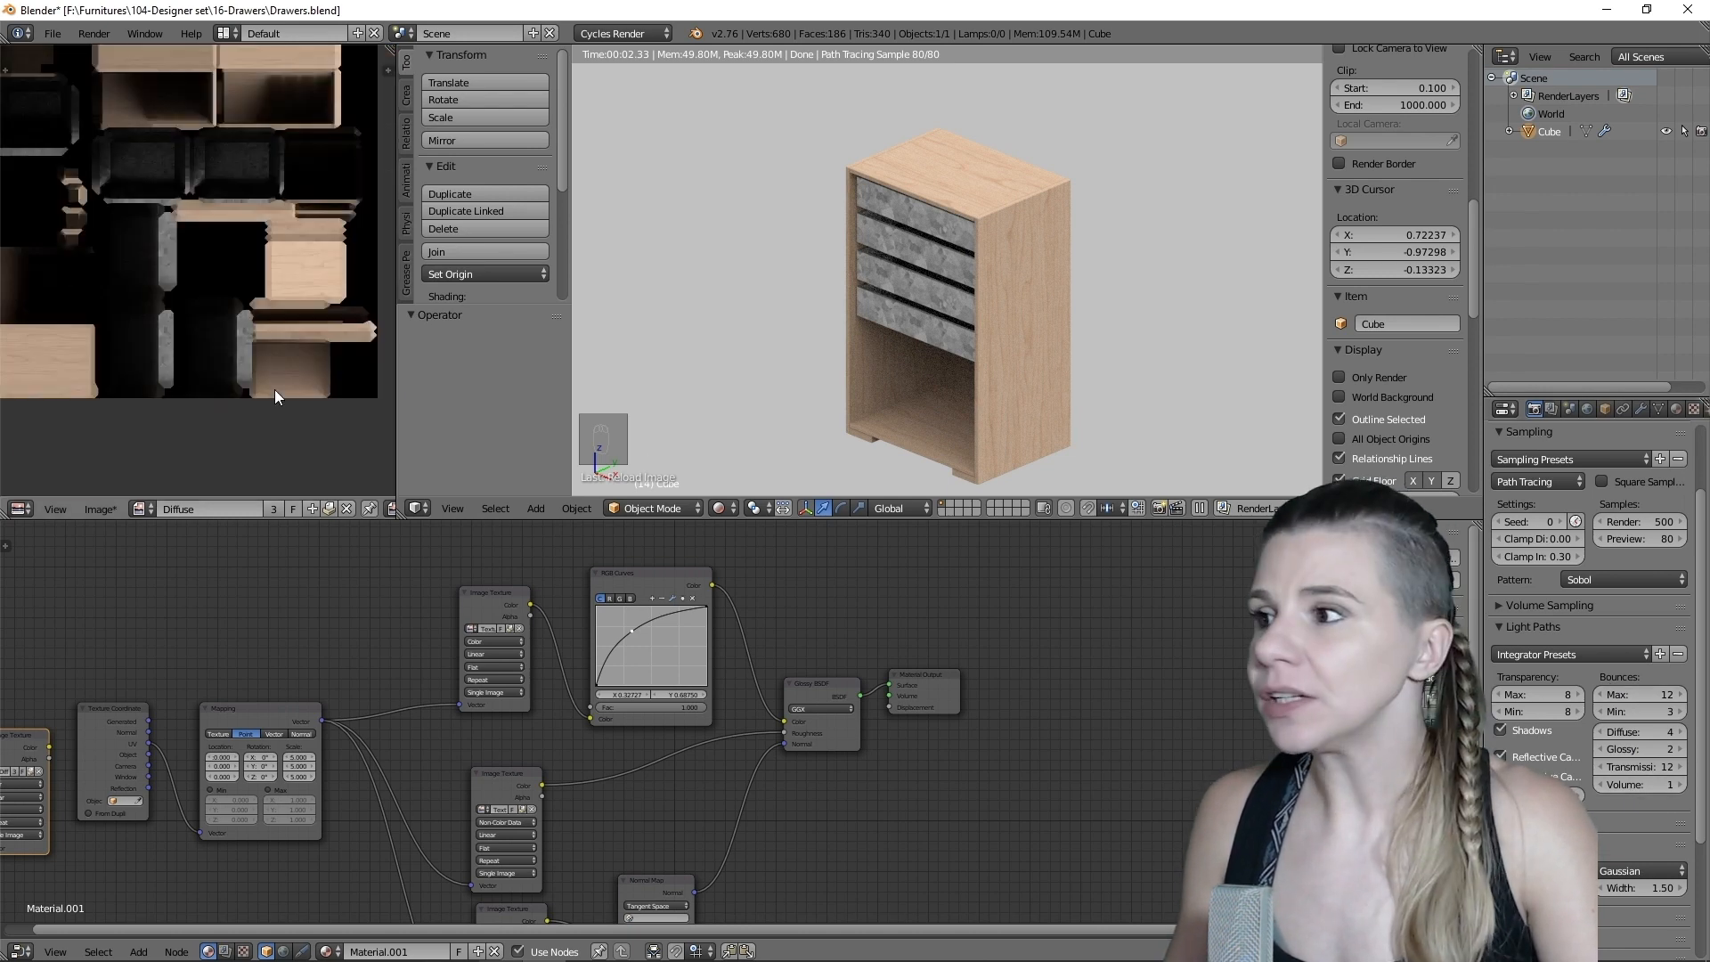
pyautogui.scroll(6, 275, 388)
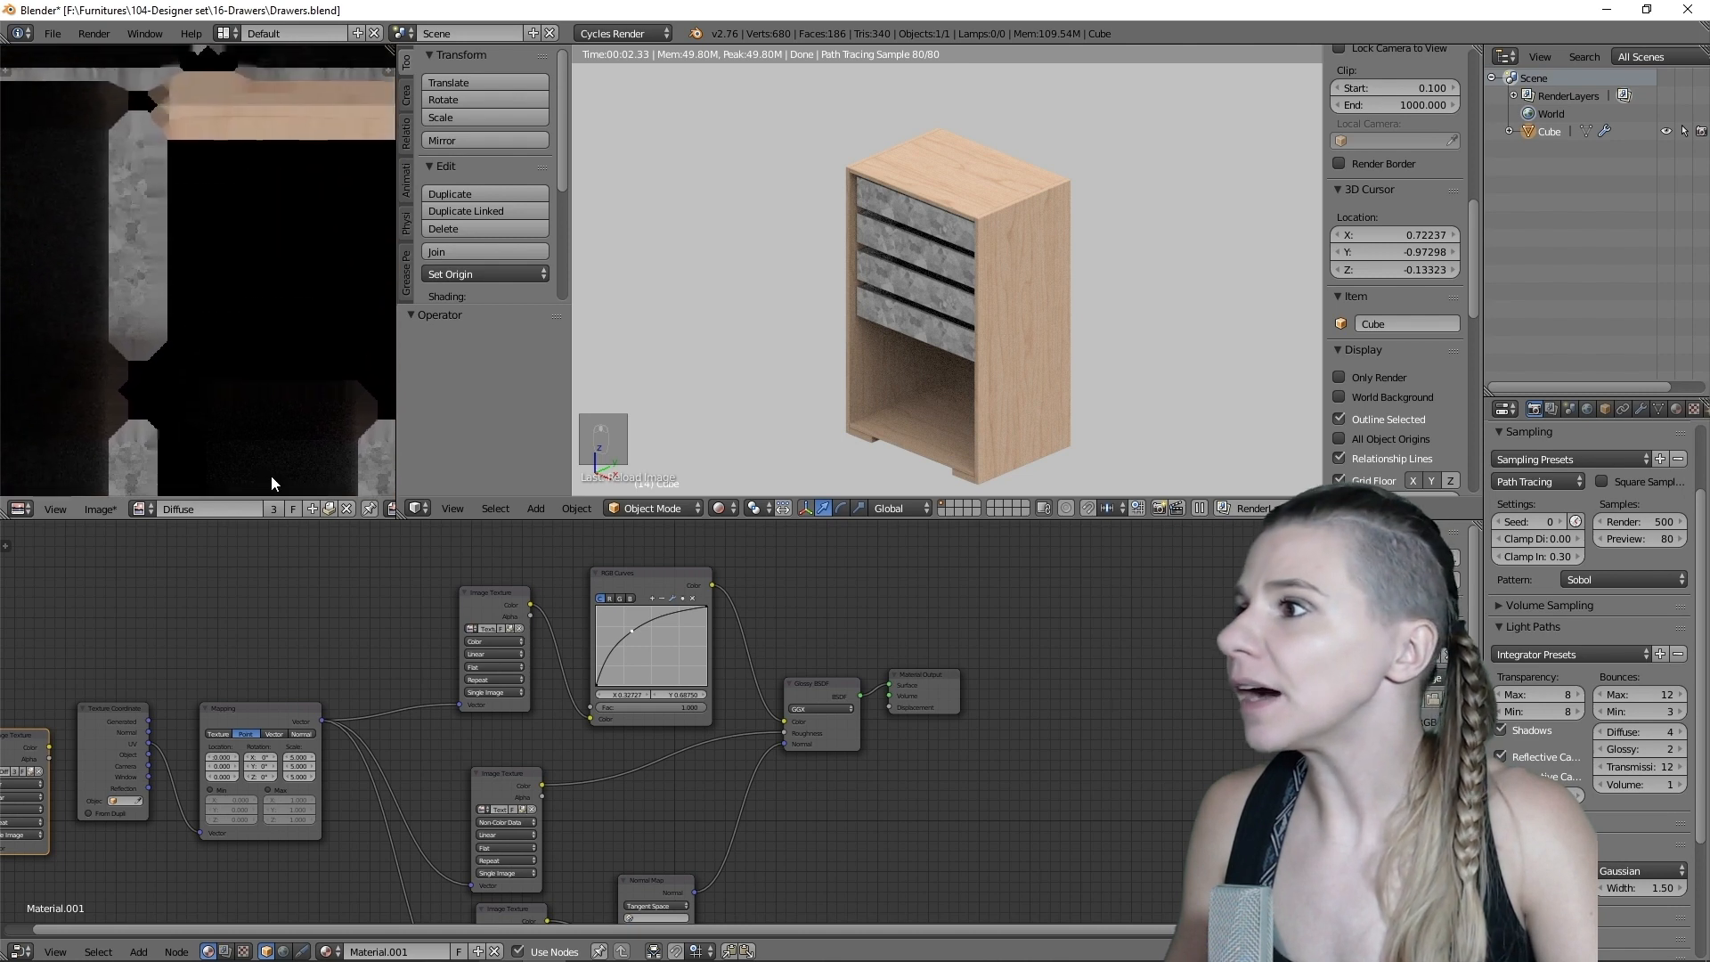
pyautogui.moveTo(271, 476); pyautogui.dragTo(20, 226, button='middle')
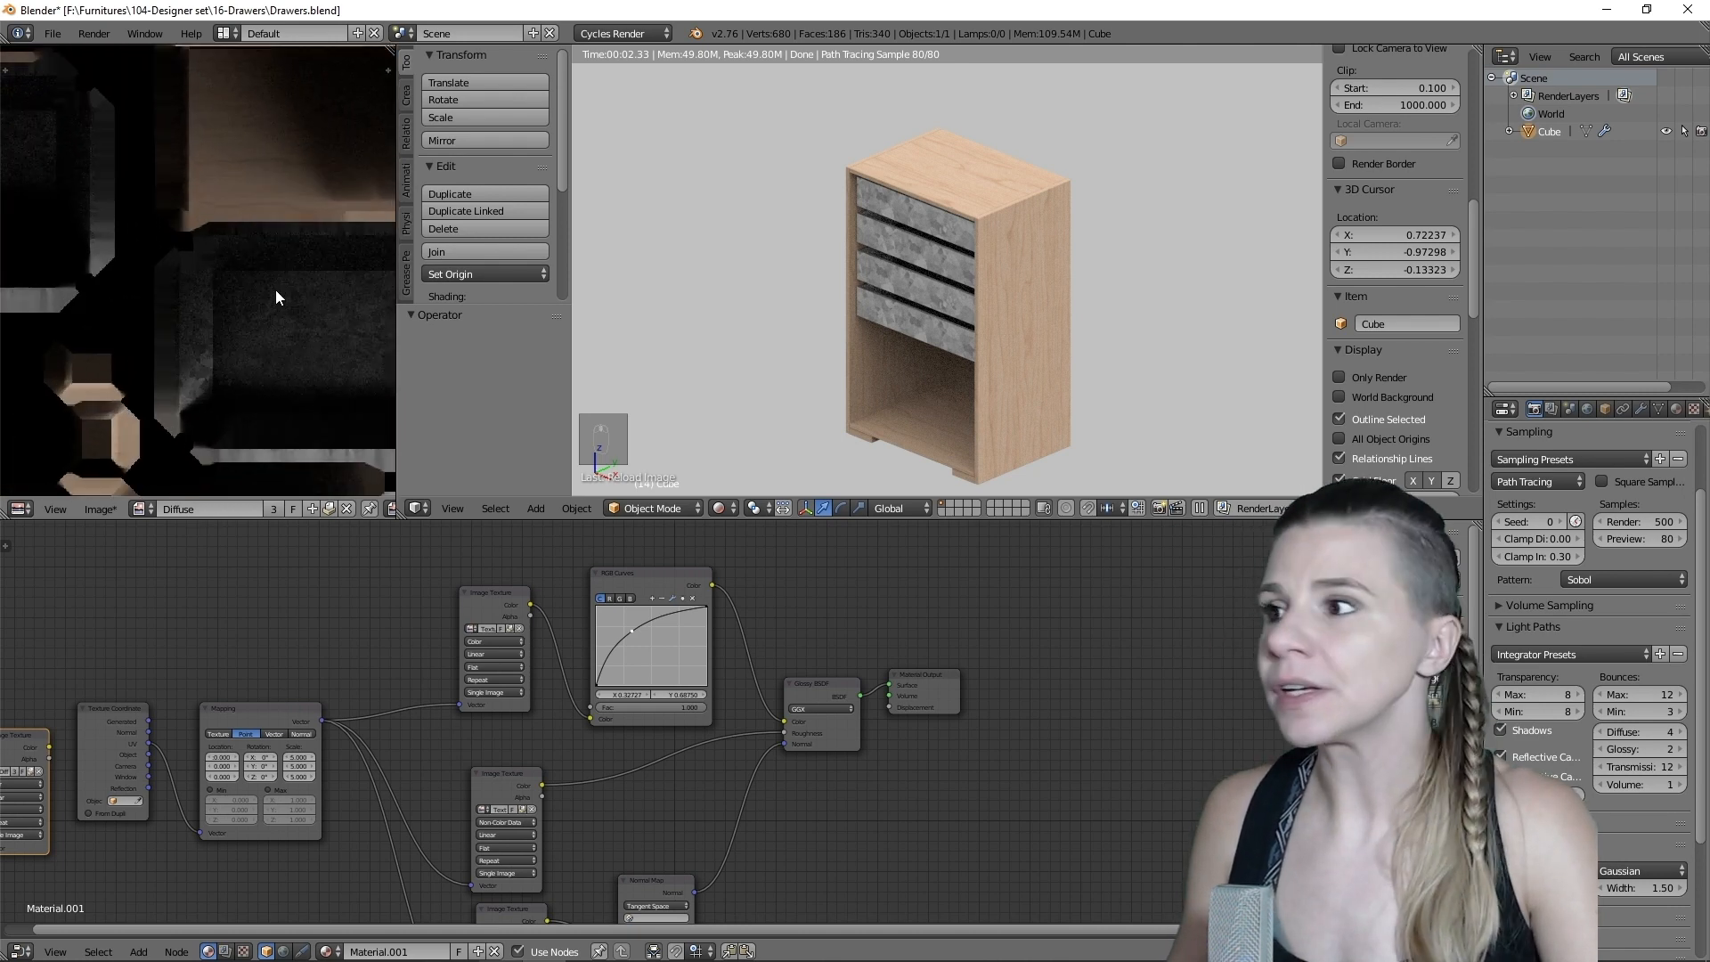
pyautogui.scroll(-8, 275, 294)
pyautogui.scroll(6, 228, 265)
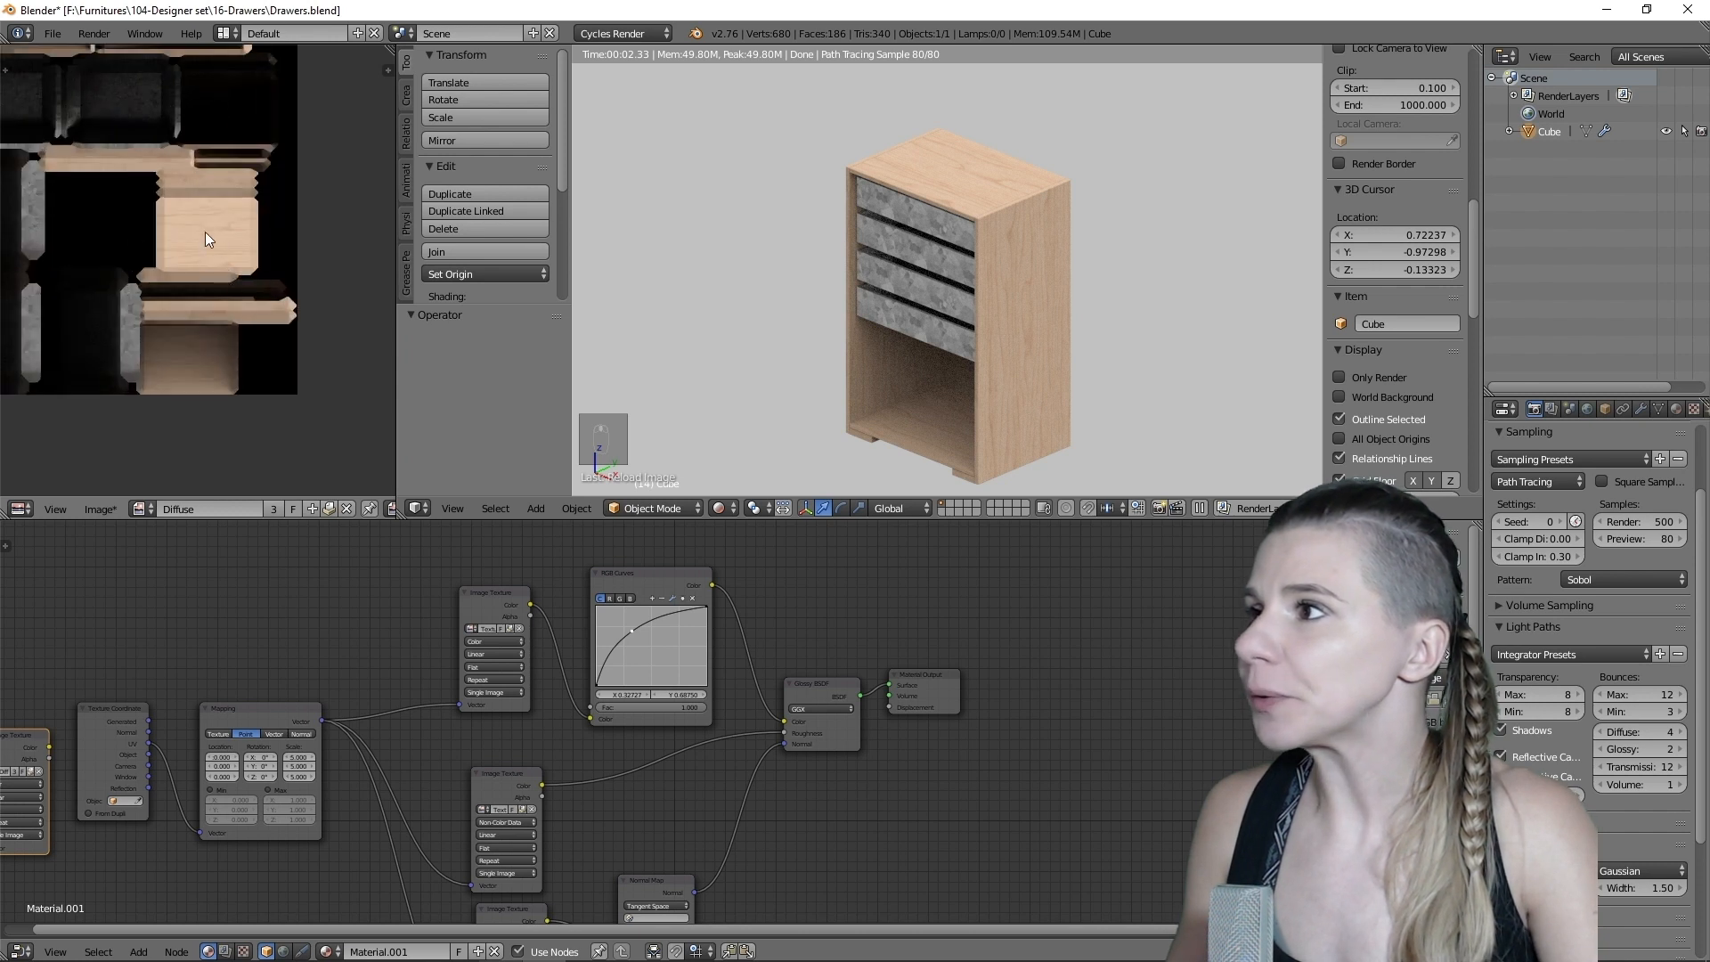
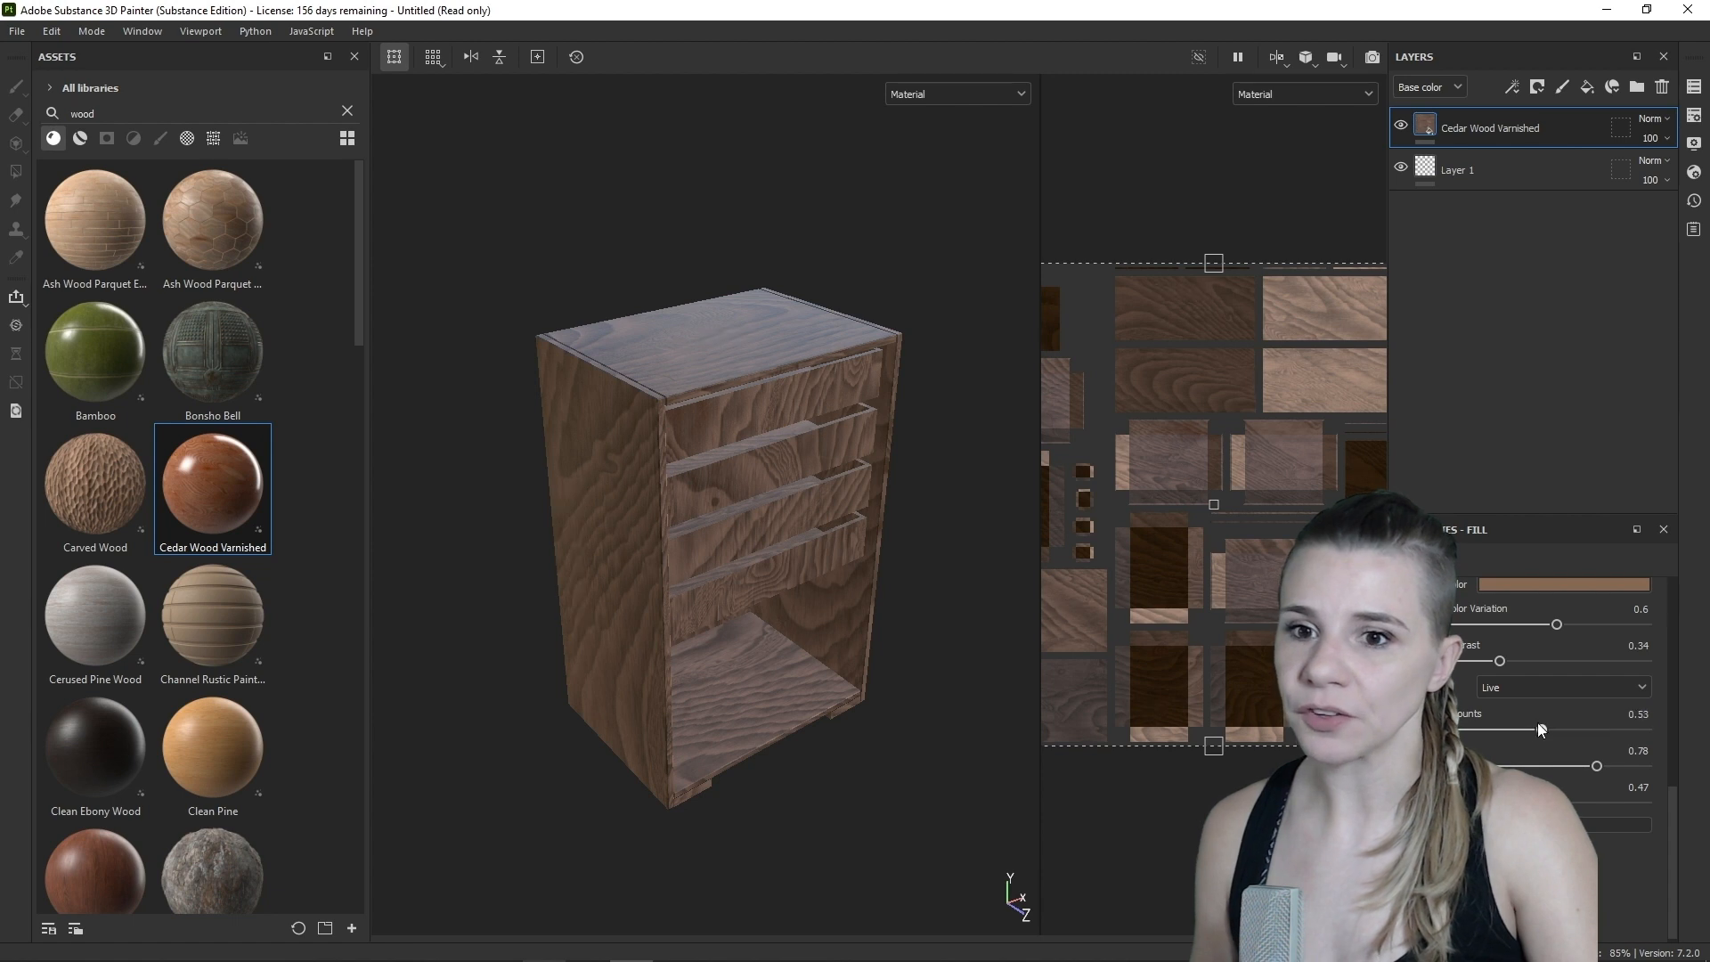
# - Switch to Substance 3D Painter and try different Cut options on the Cedar Wood Varnished fill layer
pyautogui.scroll(1, 1530, 734)
pyautogui.click(1531, 734)
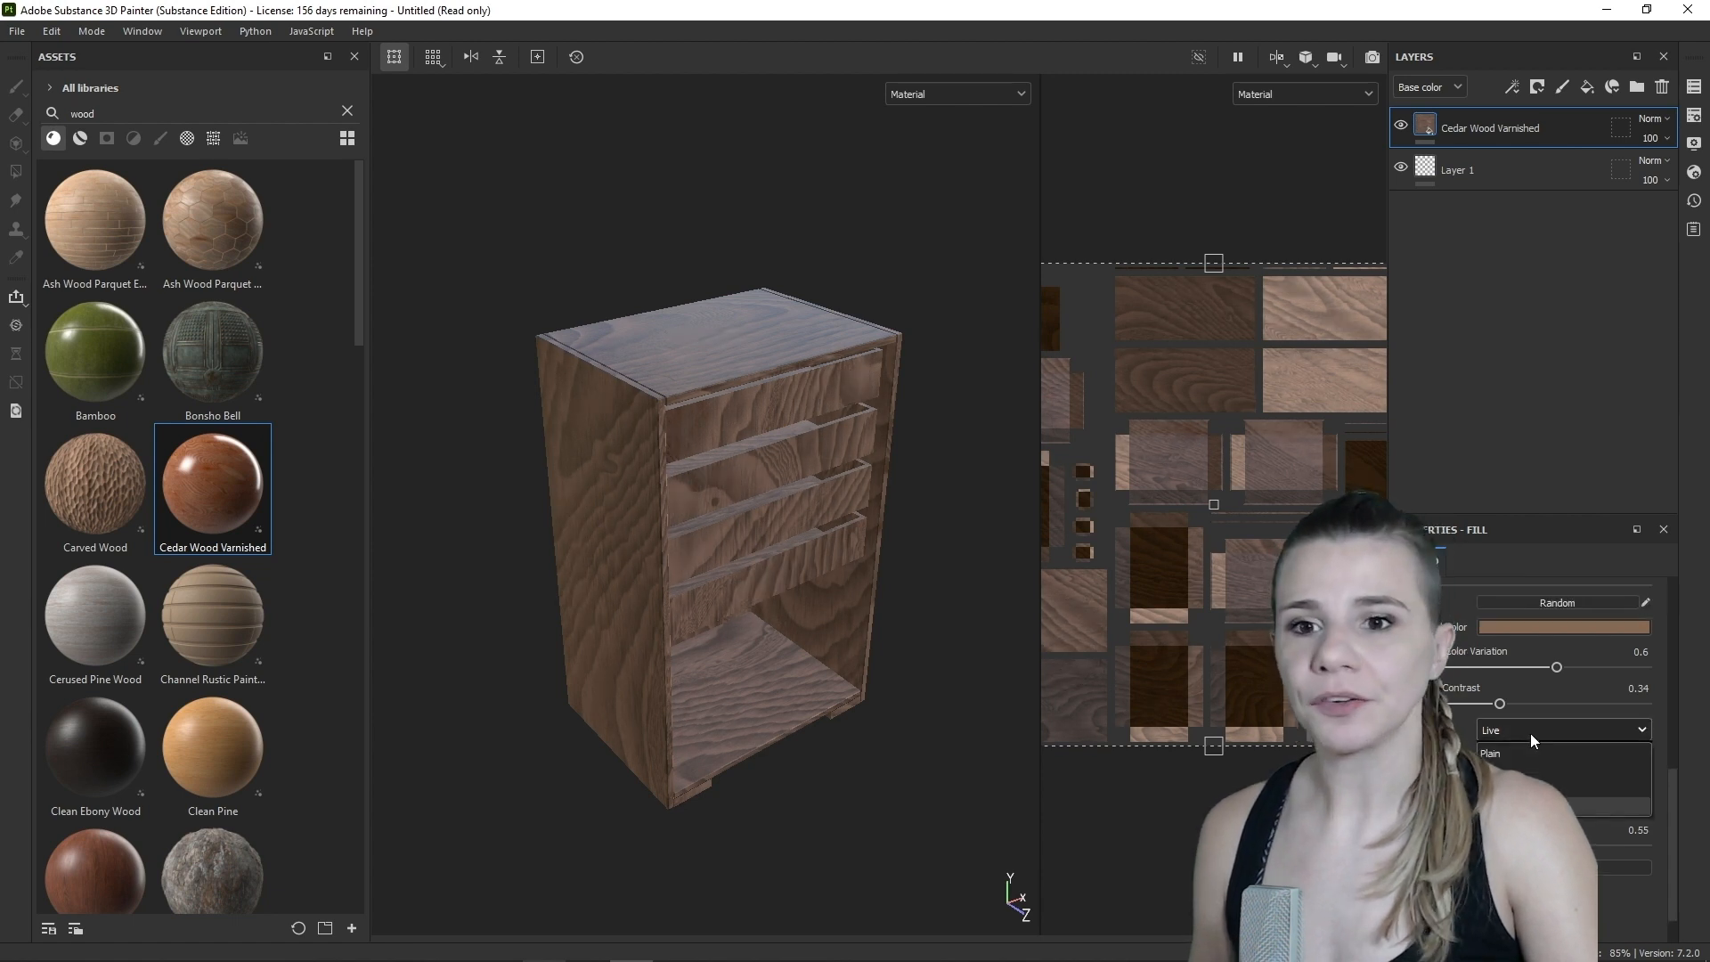
pyautogui.click(1532, 789)
pyautogui.click(1527, 730)
pyautogui.click(1520, 756)
pyautogui.click(1519, 734)
pyautogui.click(1522, 773)
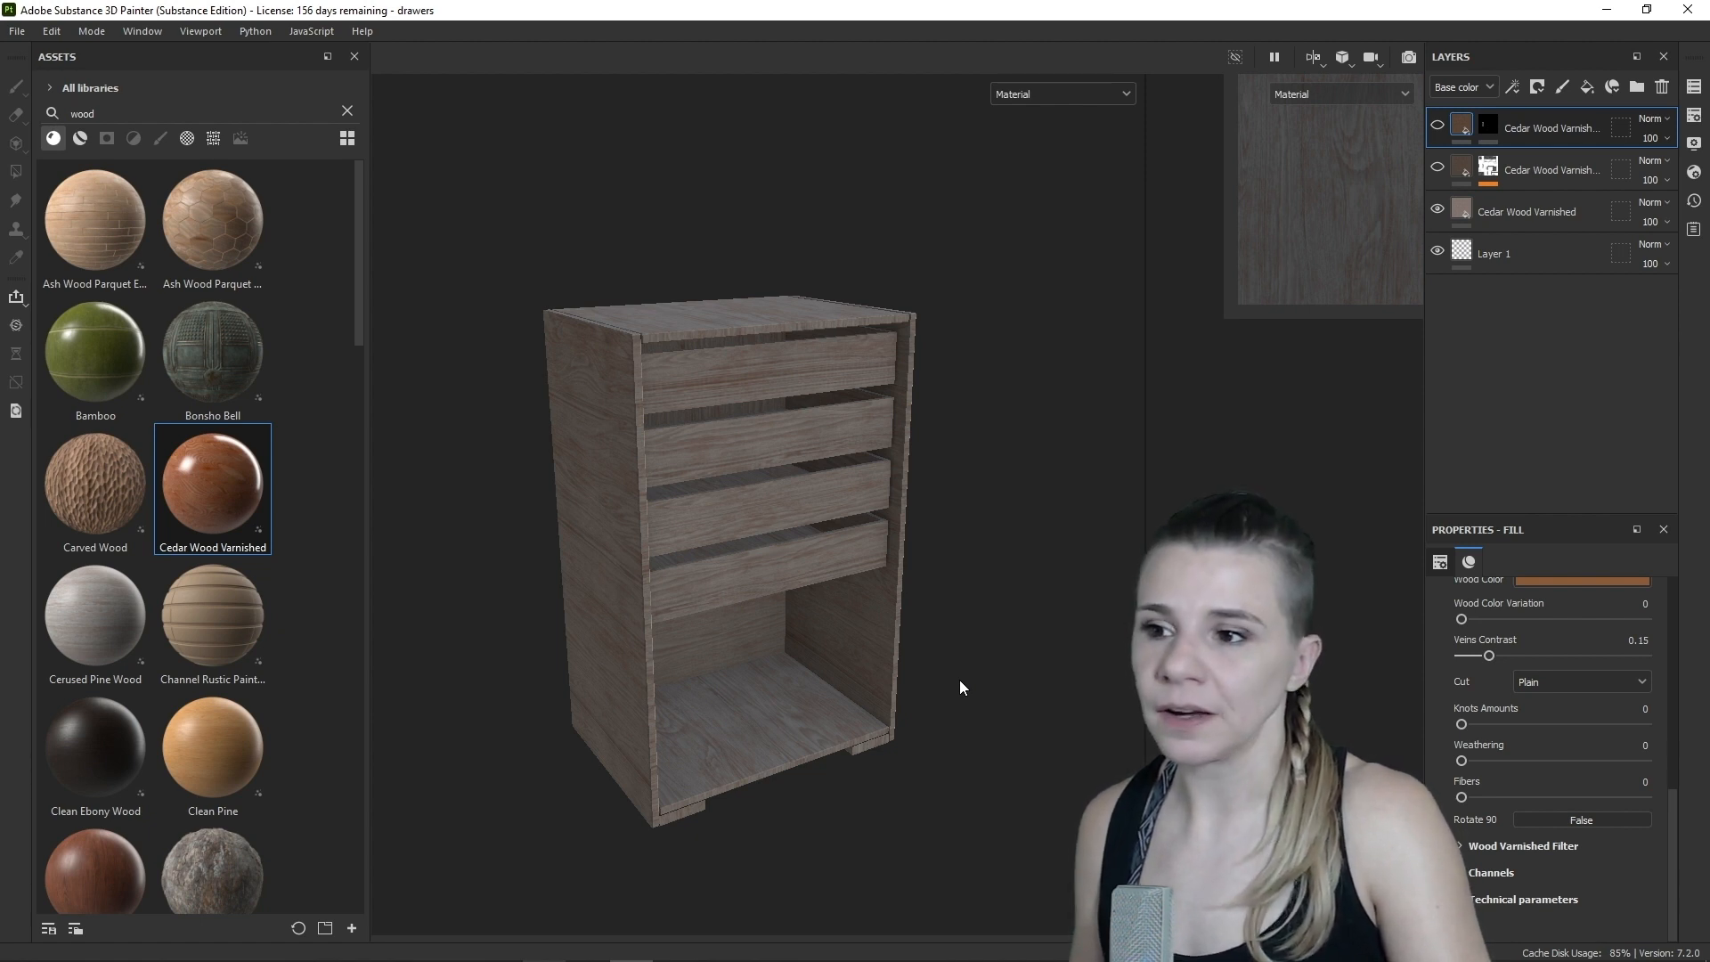
# - Show the two hidden masked Cedar Wood Varnished layers and view the cabinet from several angles
pyautogui.click(1438, 167)
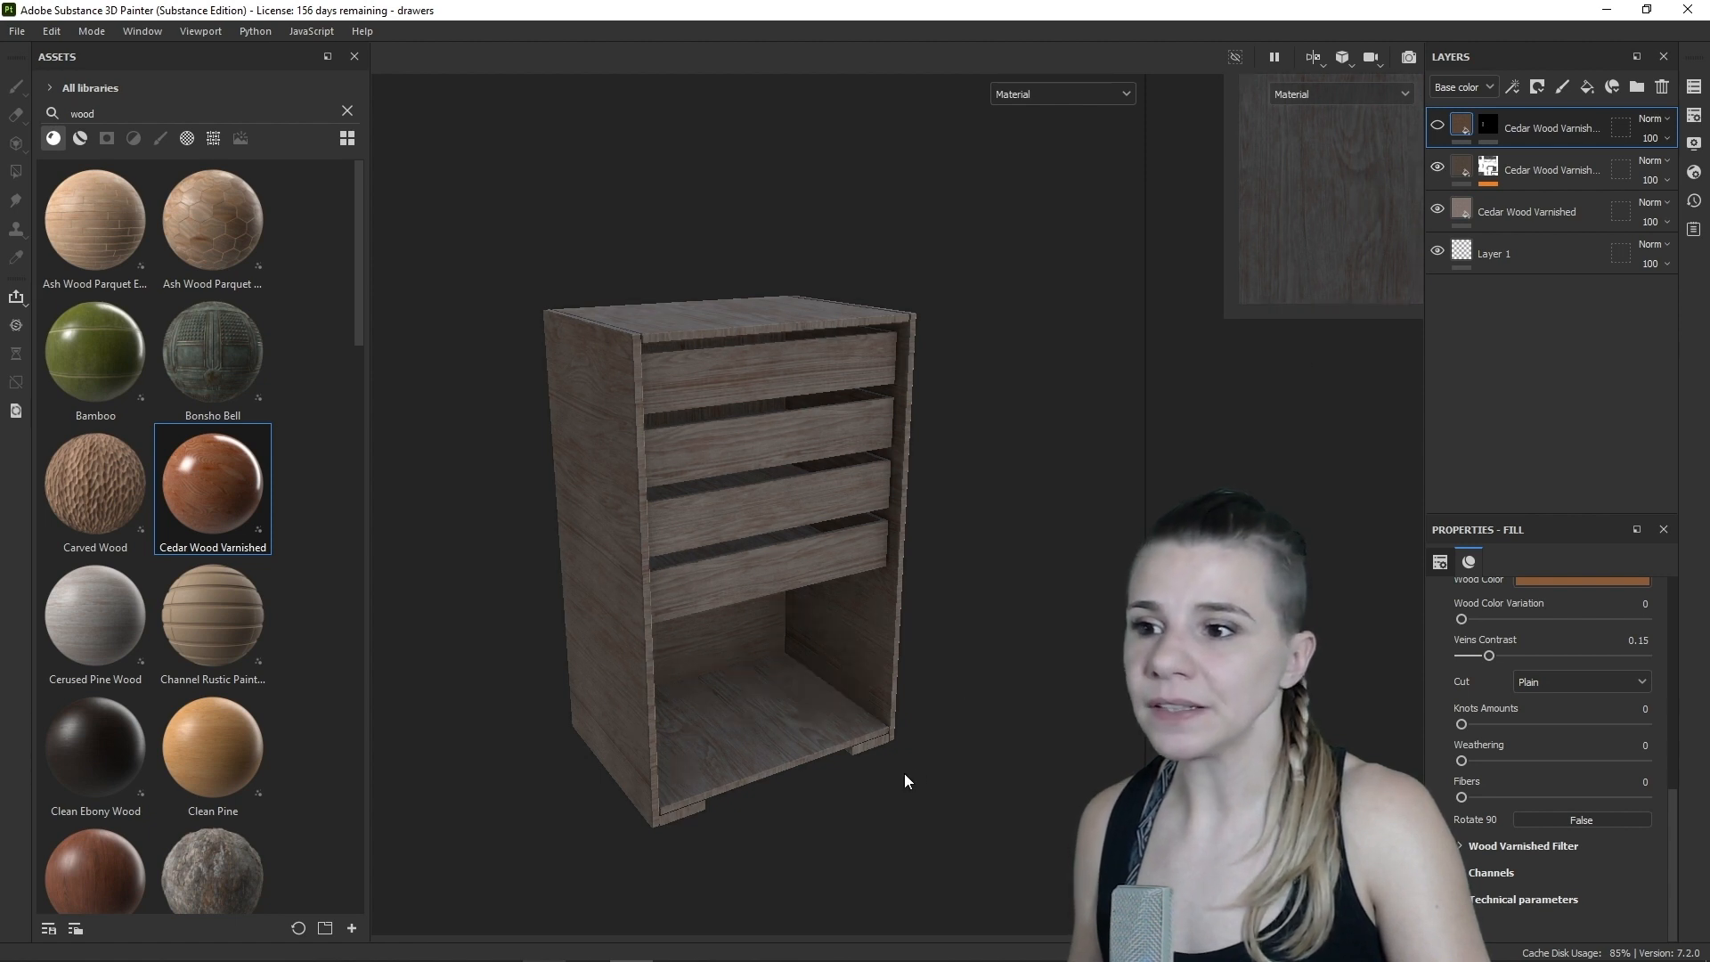
pyautogui.keyDown('alt'); pyautogui.moveTo(916, 769); pyautogui.dragTo(817, 662); pyautogui.keyUp('alt')
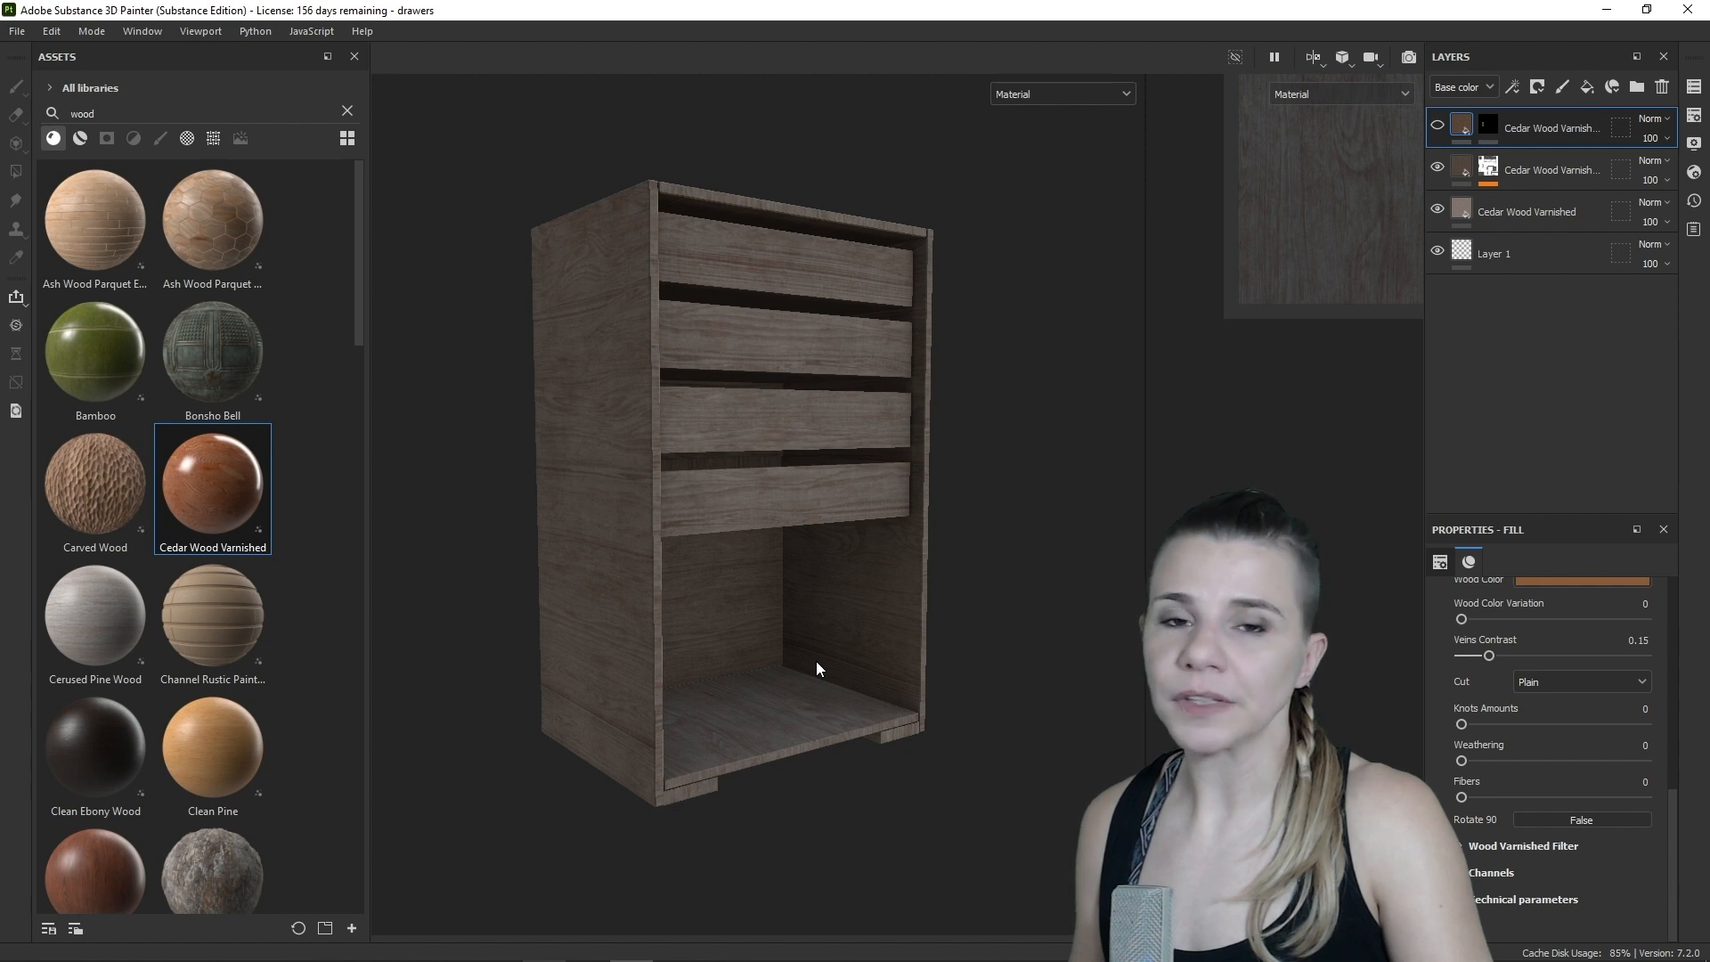
pyautogui.keyDown('alt'); pyautogui.moveTo(817, 663); pyautogui.dragTo(854, 674); pyautogui.keyUp('alt')
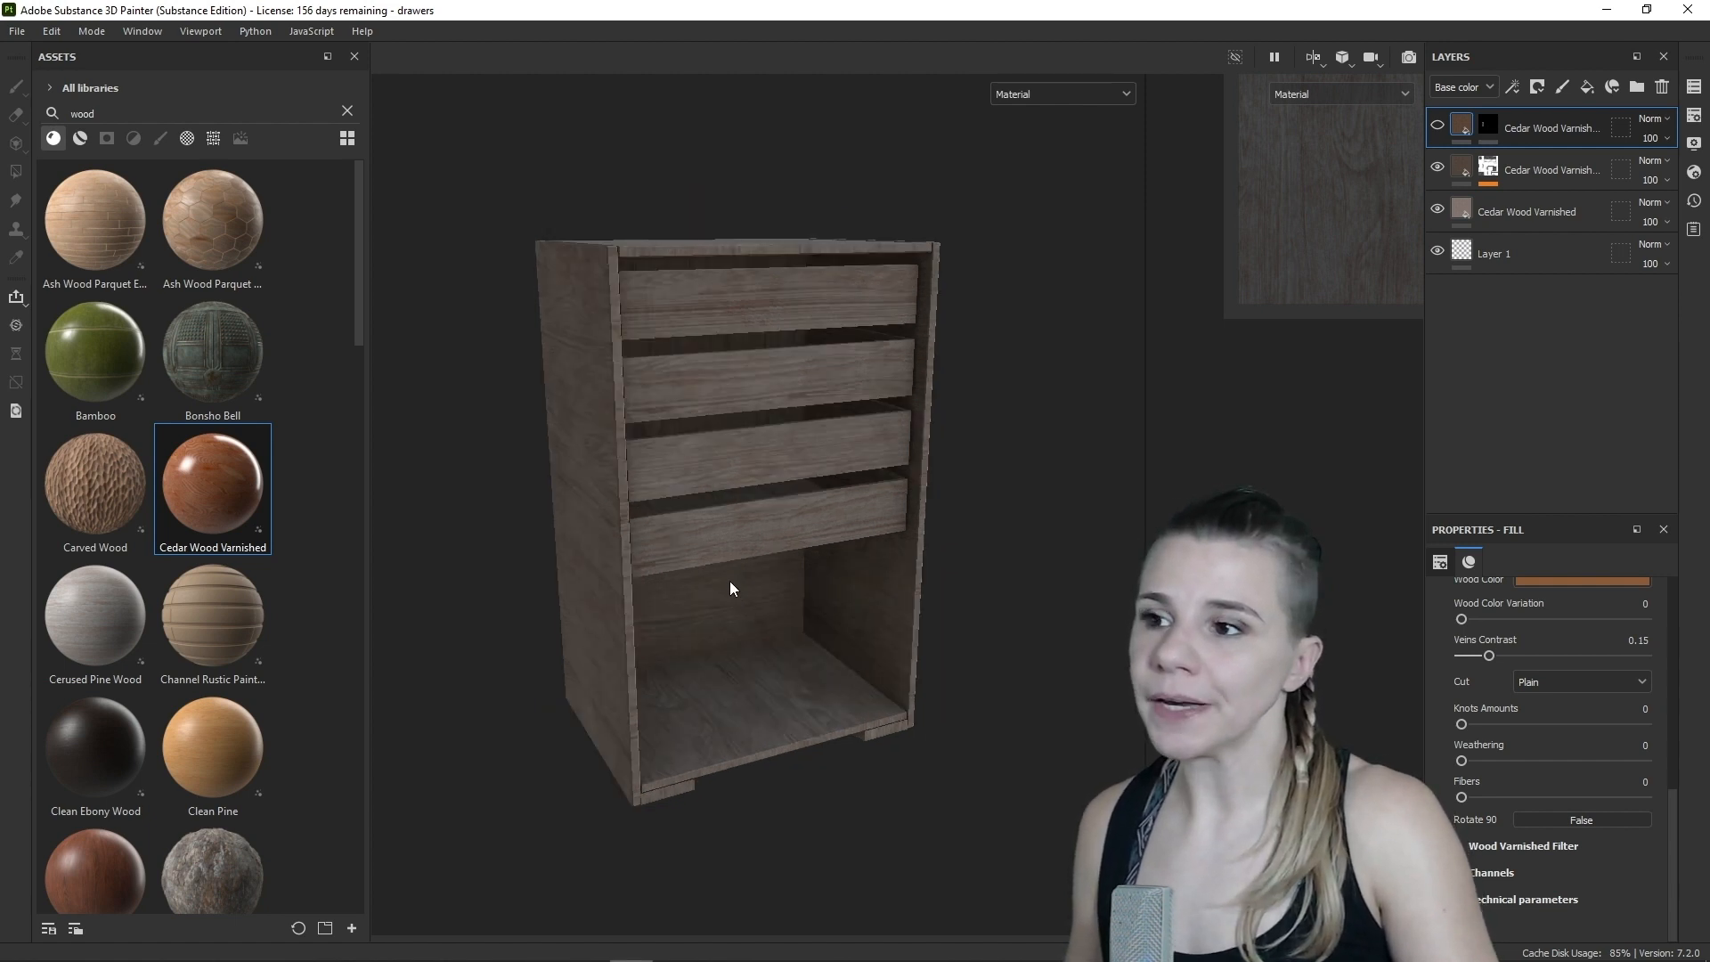
pyautogui.press('4')
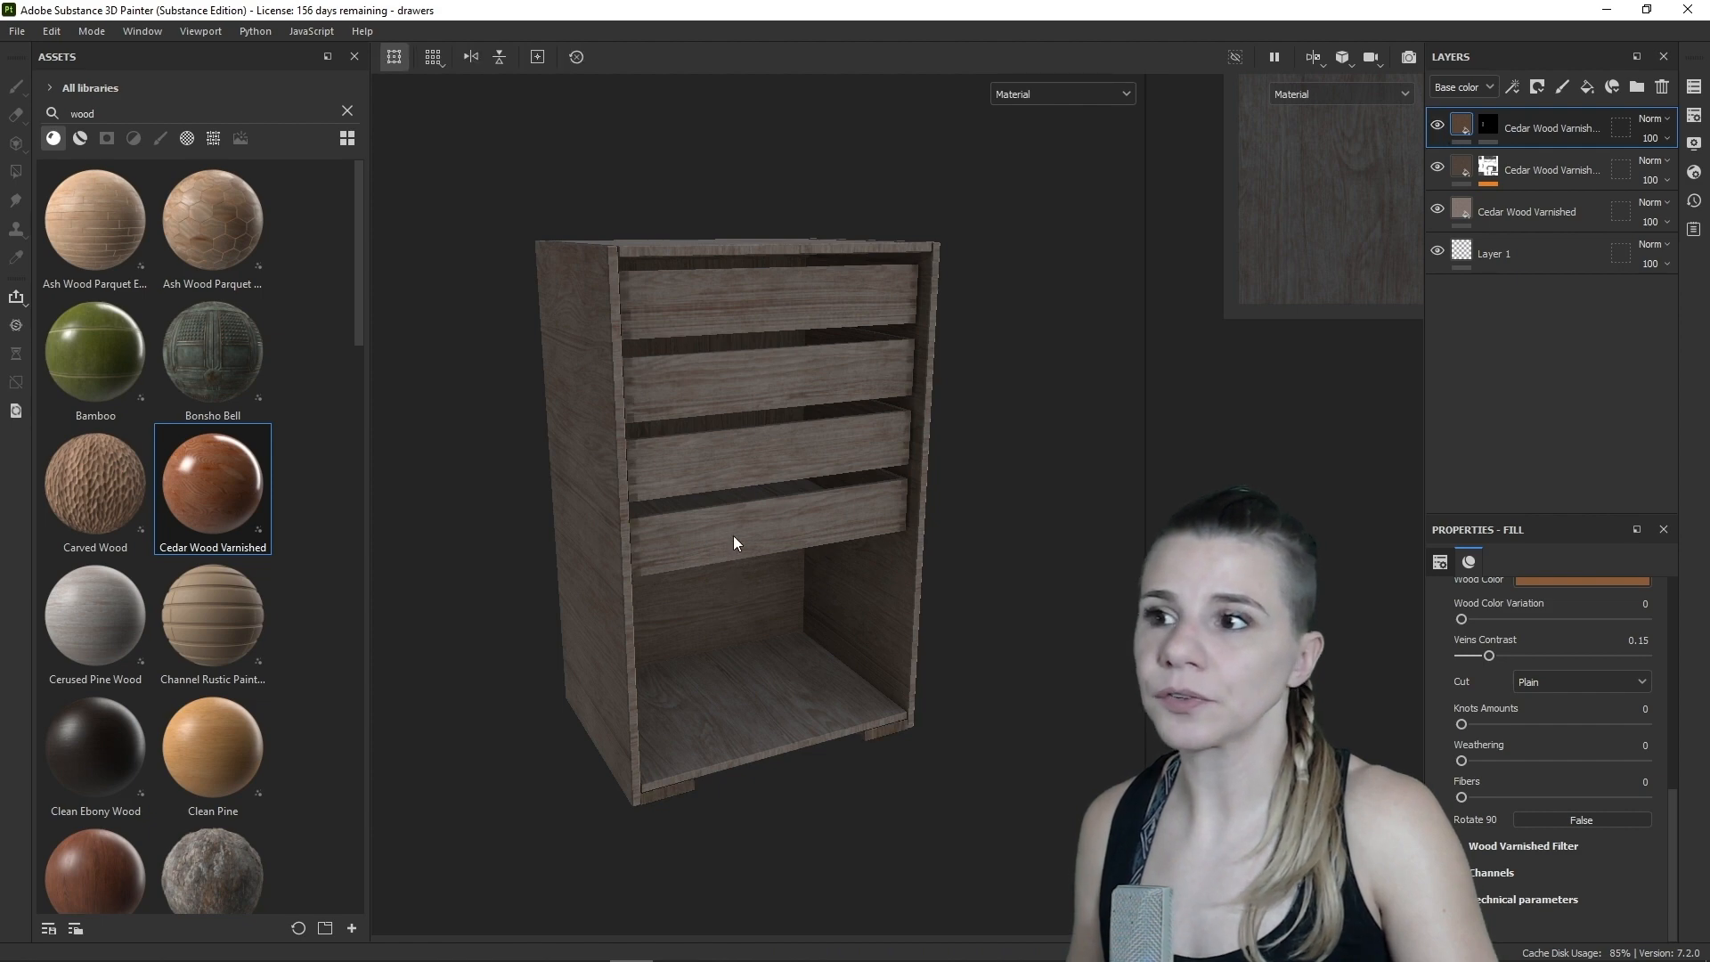
pyautogui.keyDown('alt'); pyautogui.moveTo(654, 597); pyautogui.dragTo(736, 694); pyautogui.keyUp('alt')
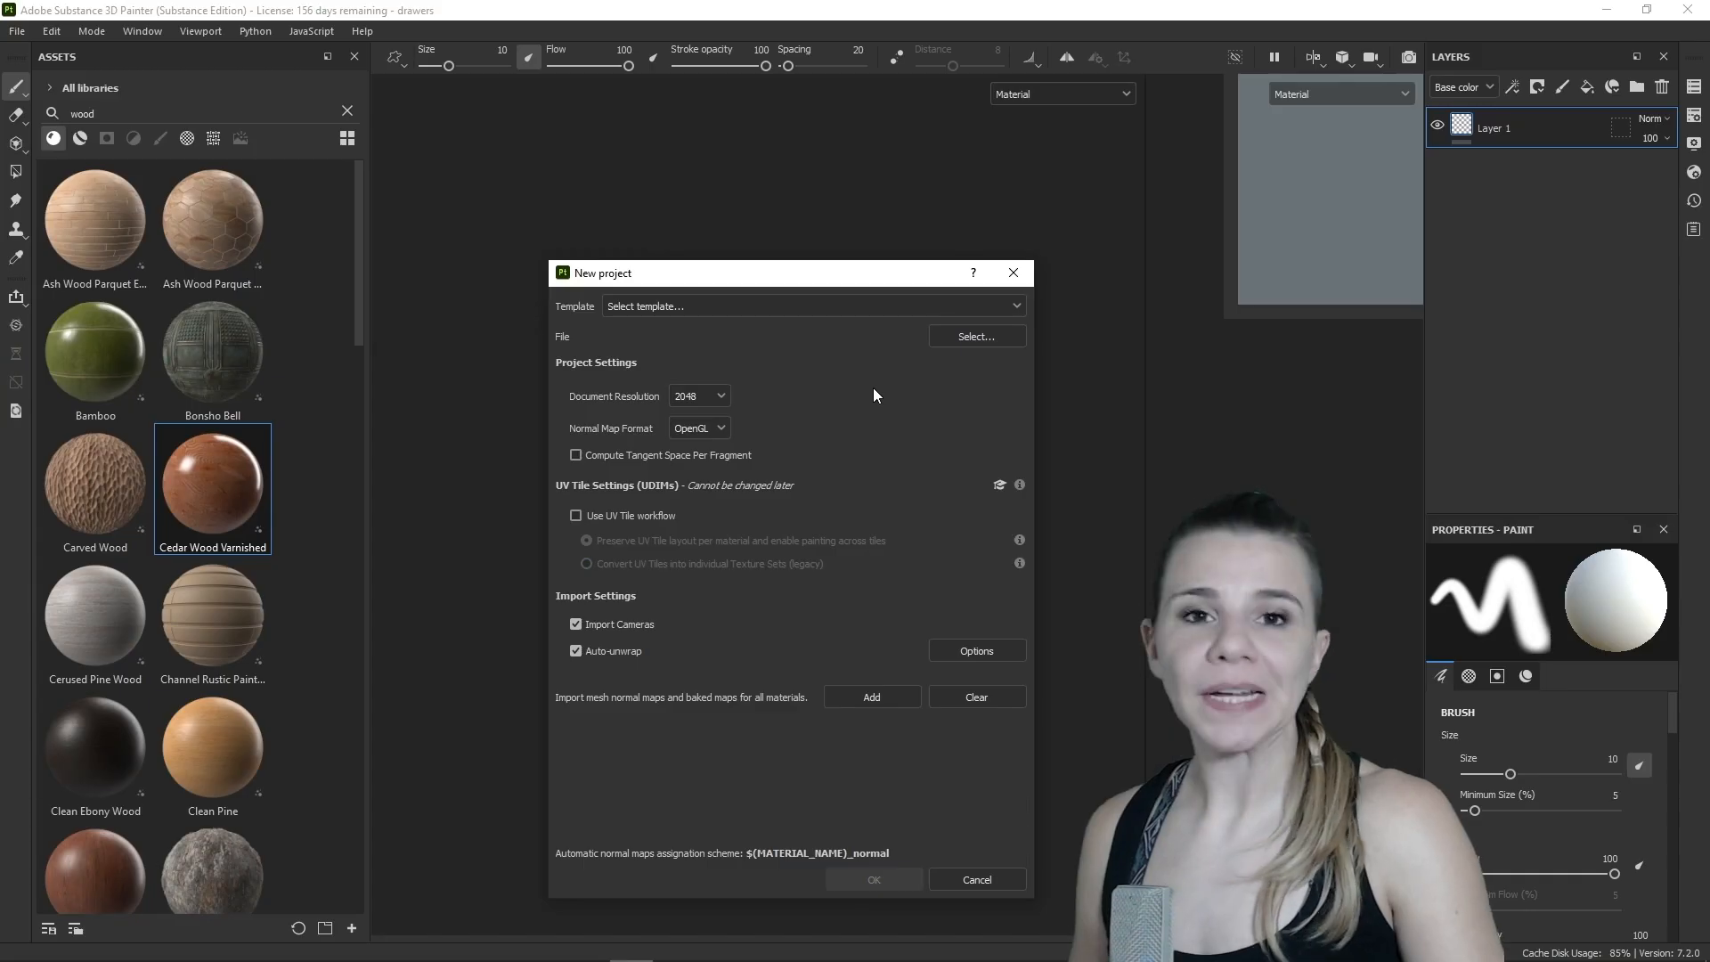
# - Create a new project from the Drawers.obj mesh in the 16-Drawers folder with a document resolution of 2048
pyautogui.click(952, 337)
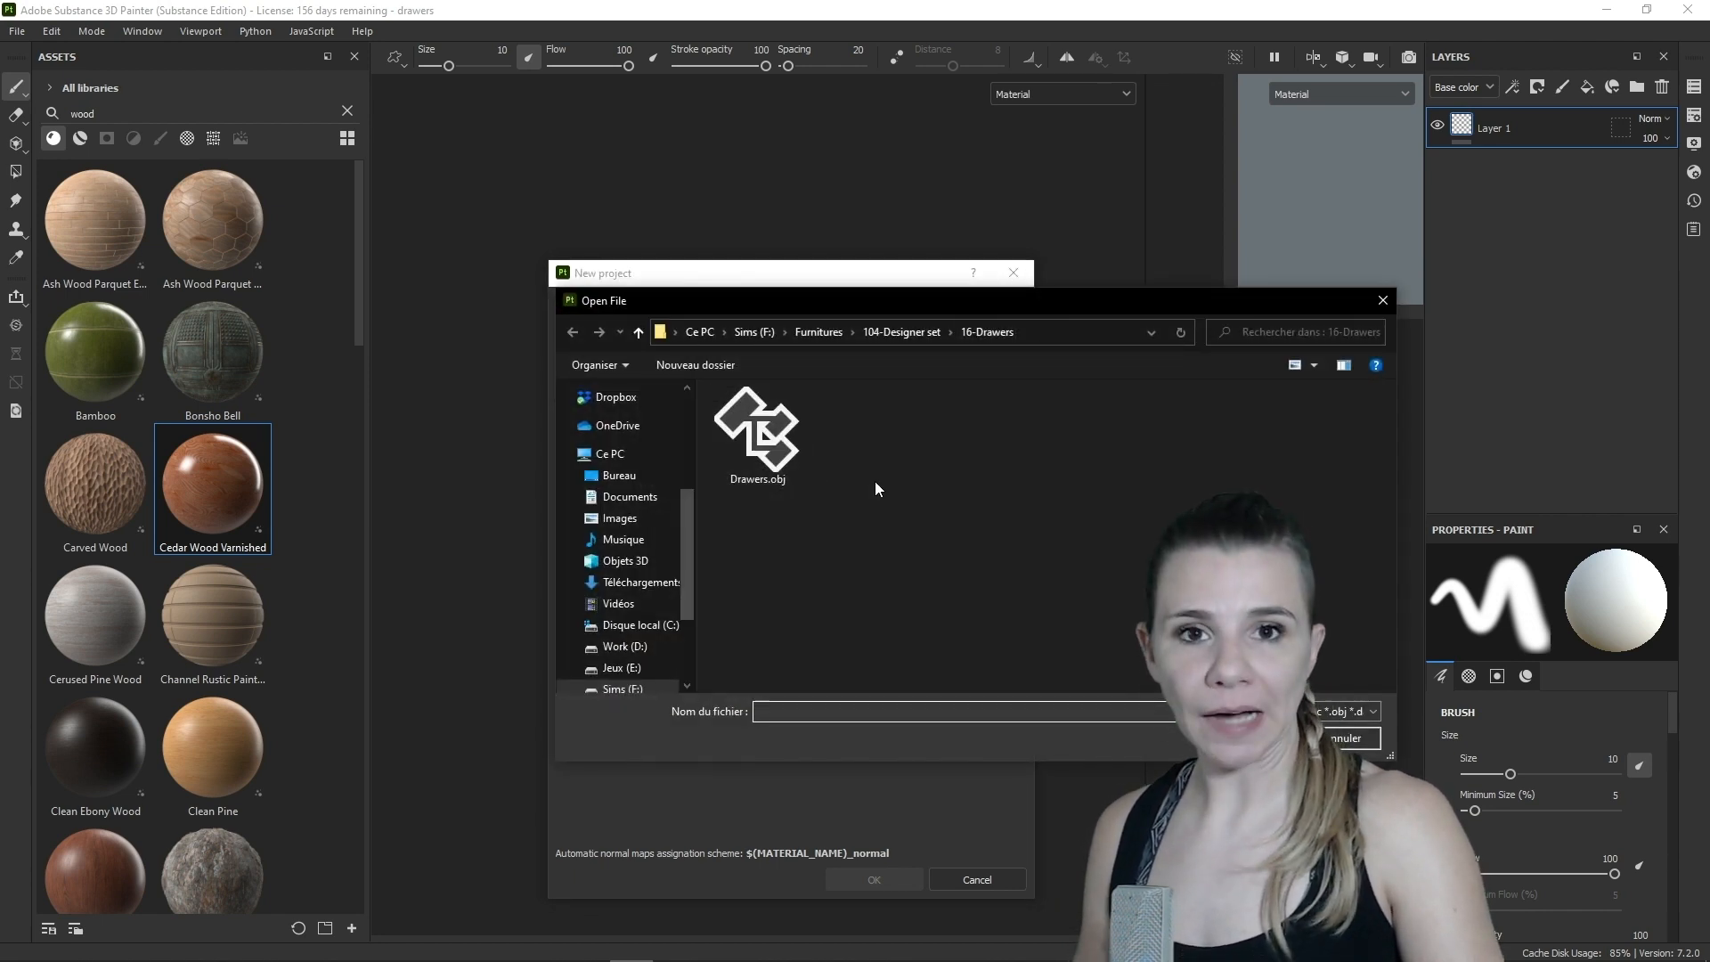
pyautogui.doubleClick(750, 481)
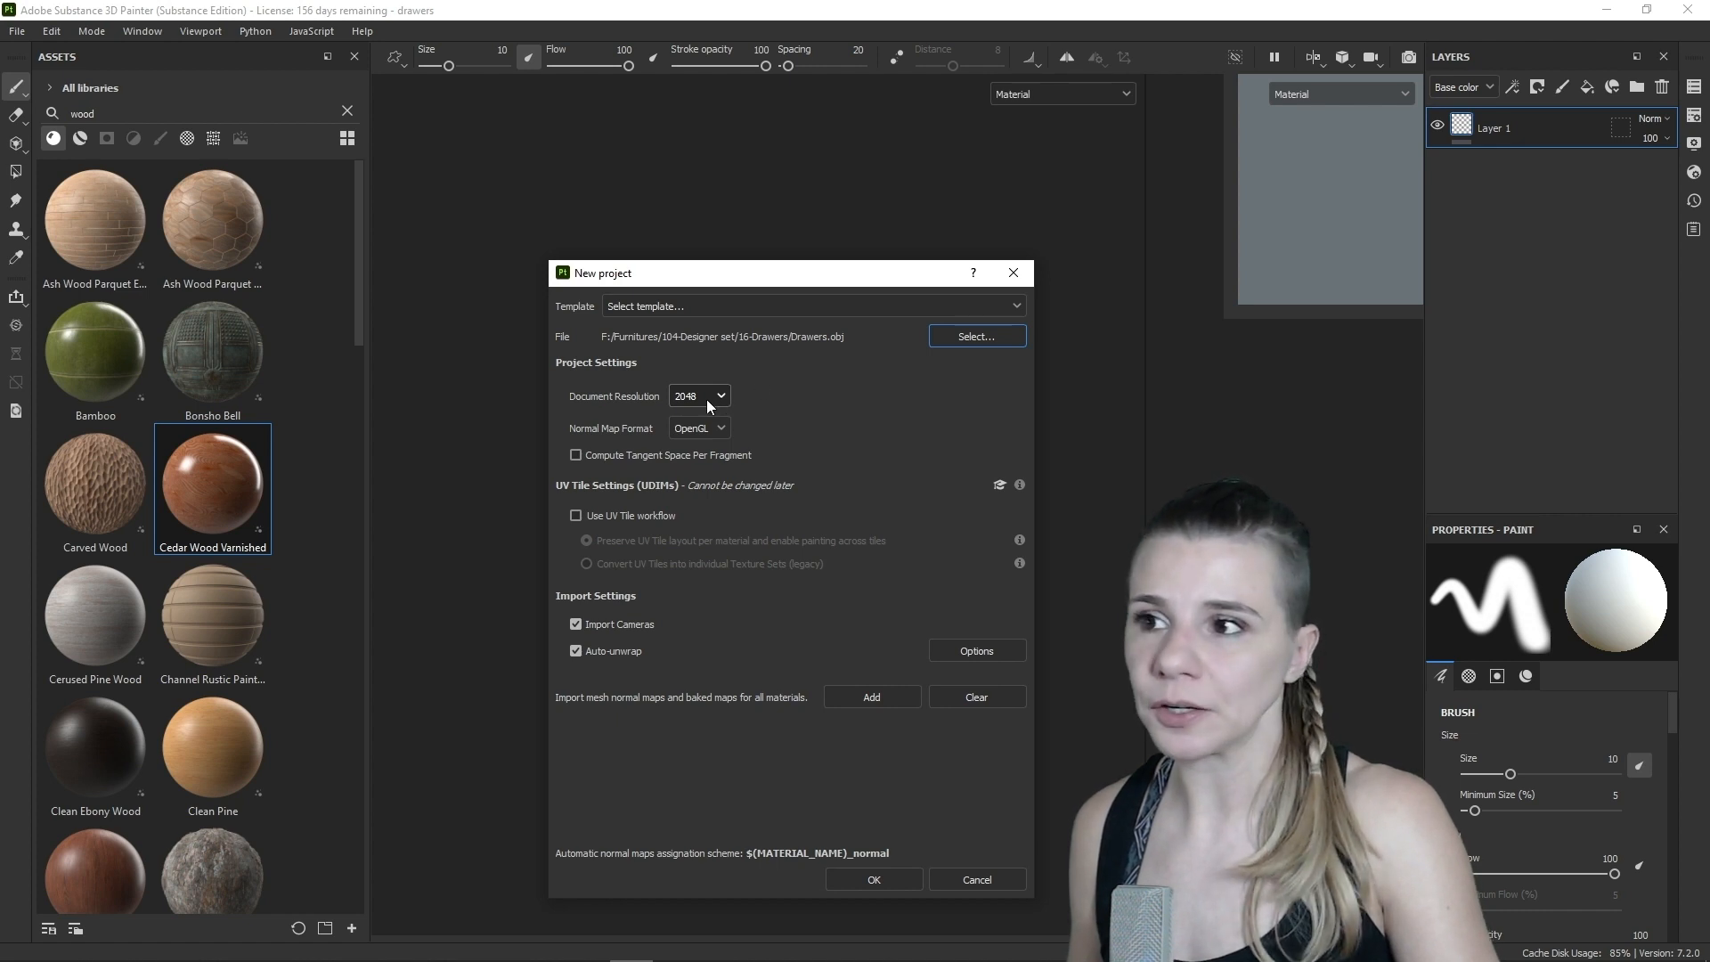
pyautogui.click(852, 886)
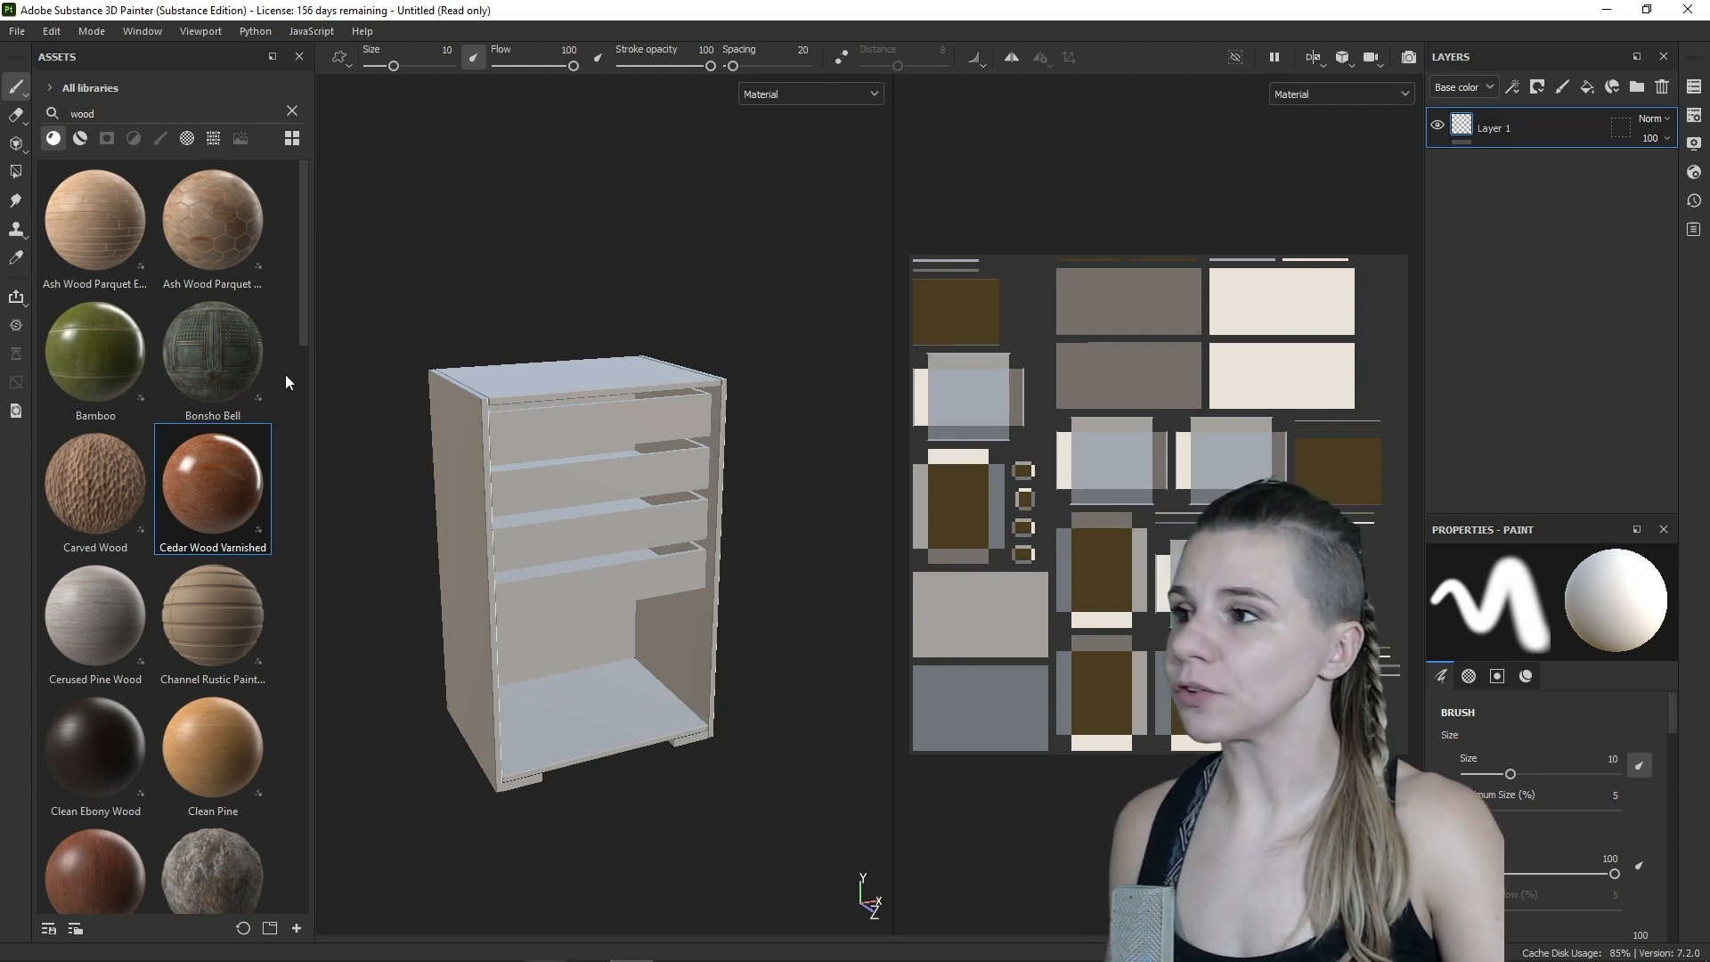
# - Try the Clean Pine material on the cabinet and delete its layer
pyautogui.scroll(-2, 285, 381)
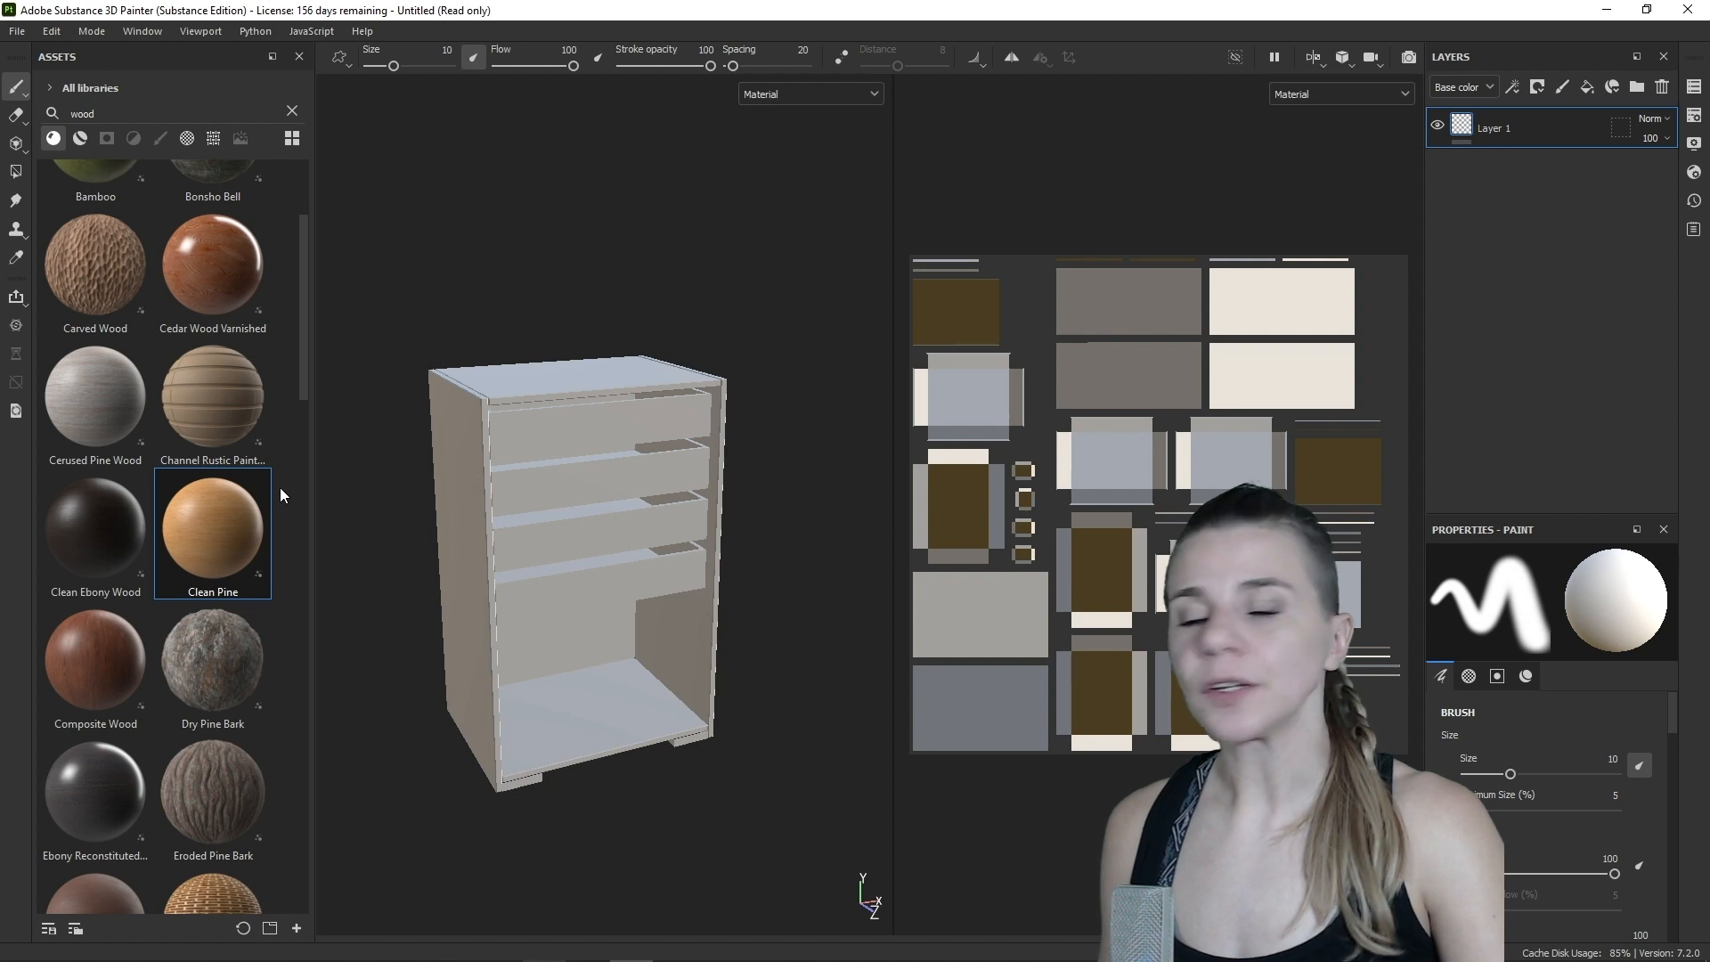
pyautogui.moveTo(193, 532); pyautogui.dragTo(536, 561)
pyautogui.click(1531, 821)
pyautogui.click(1574, 839)
pyautogui.press('Delete')
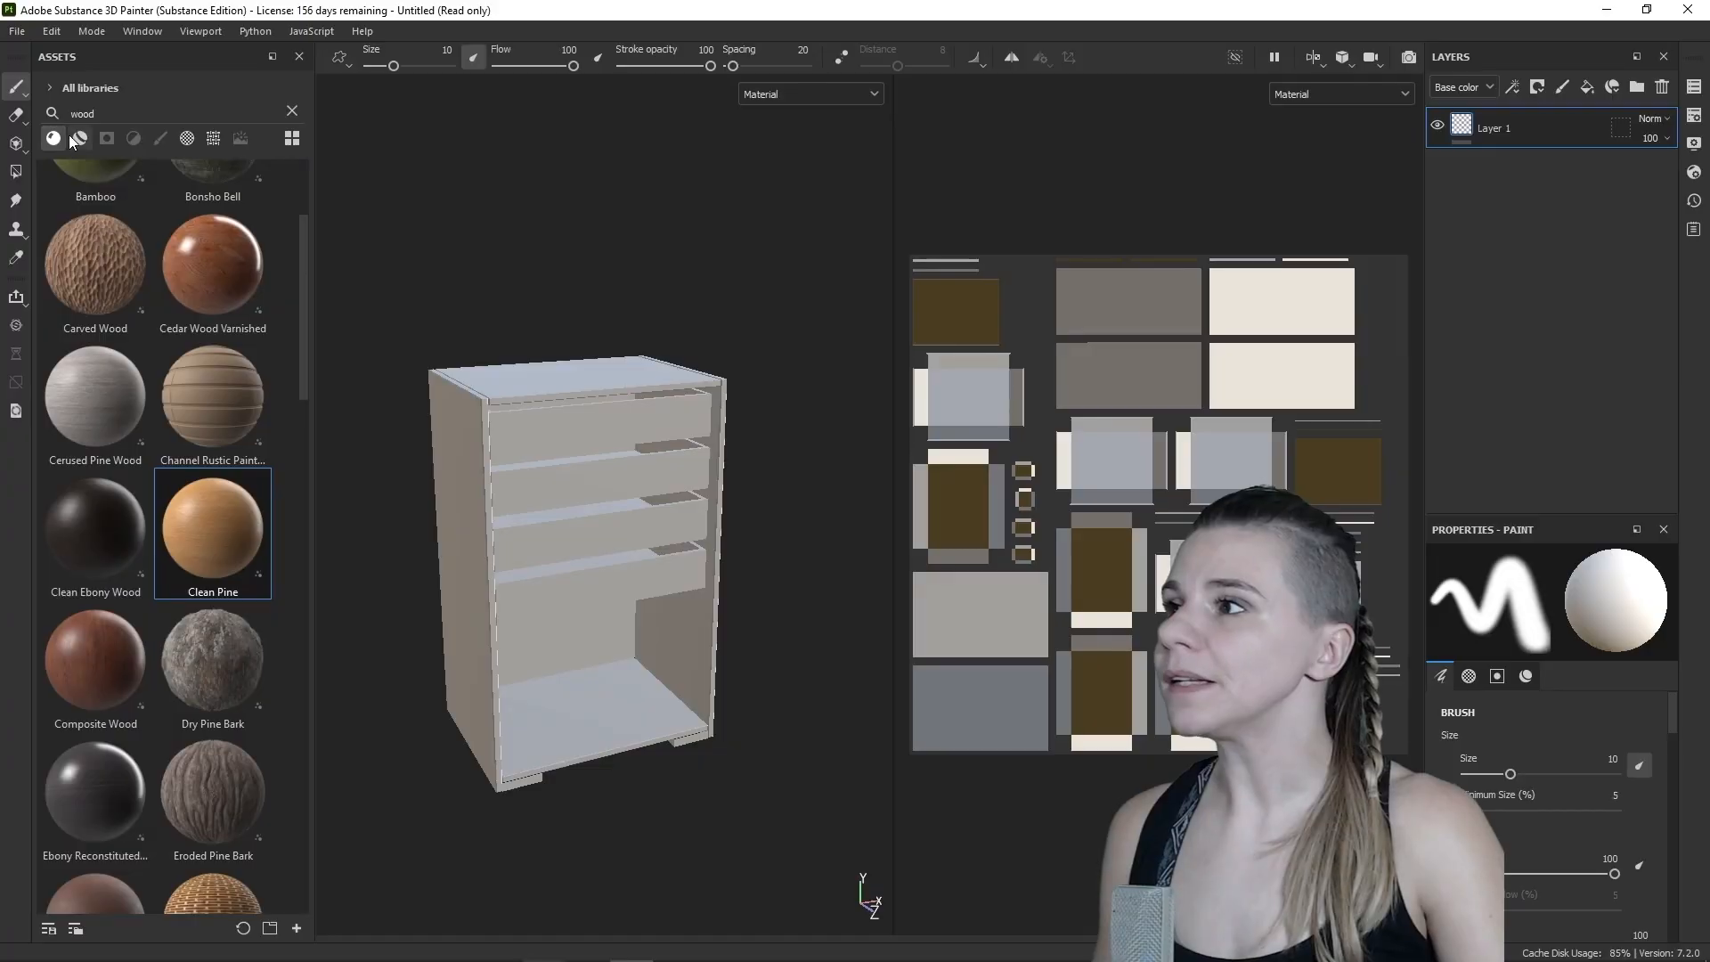
# - Limit the wood assets to smart materials and browse through them
pyautogui.click(79, 138)
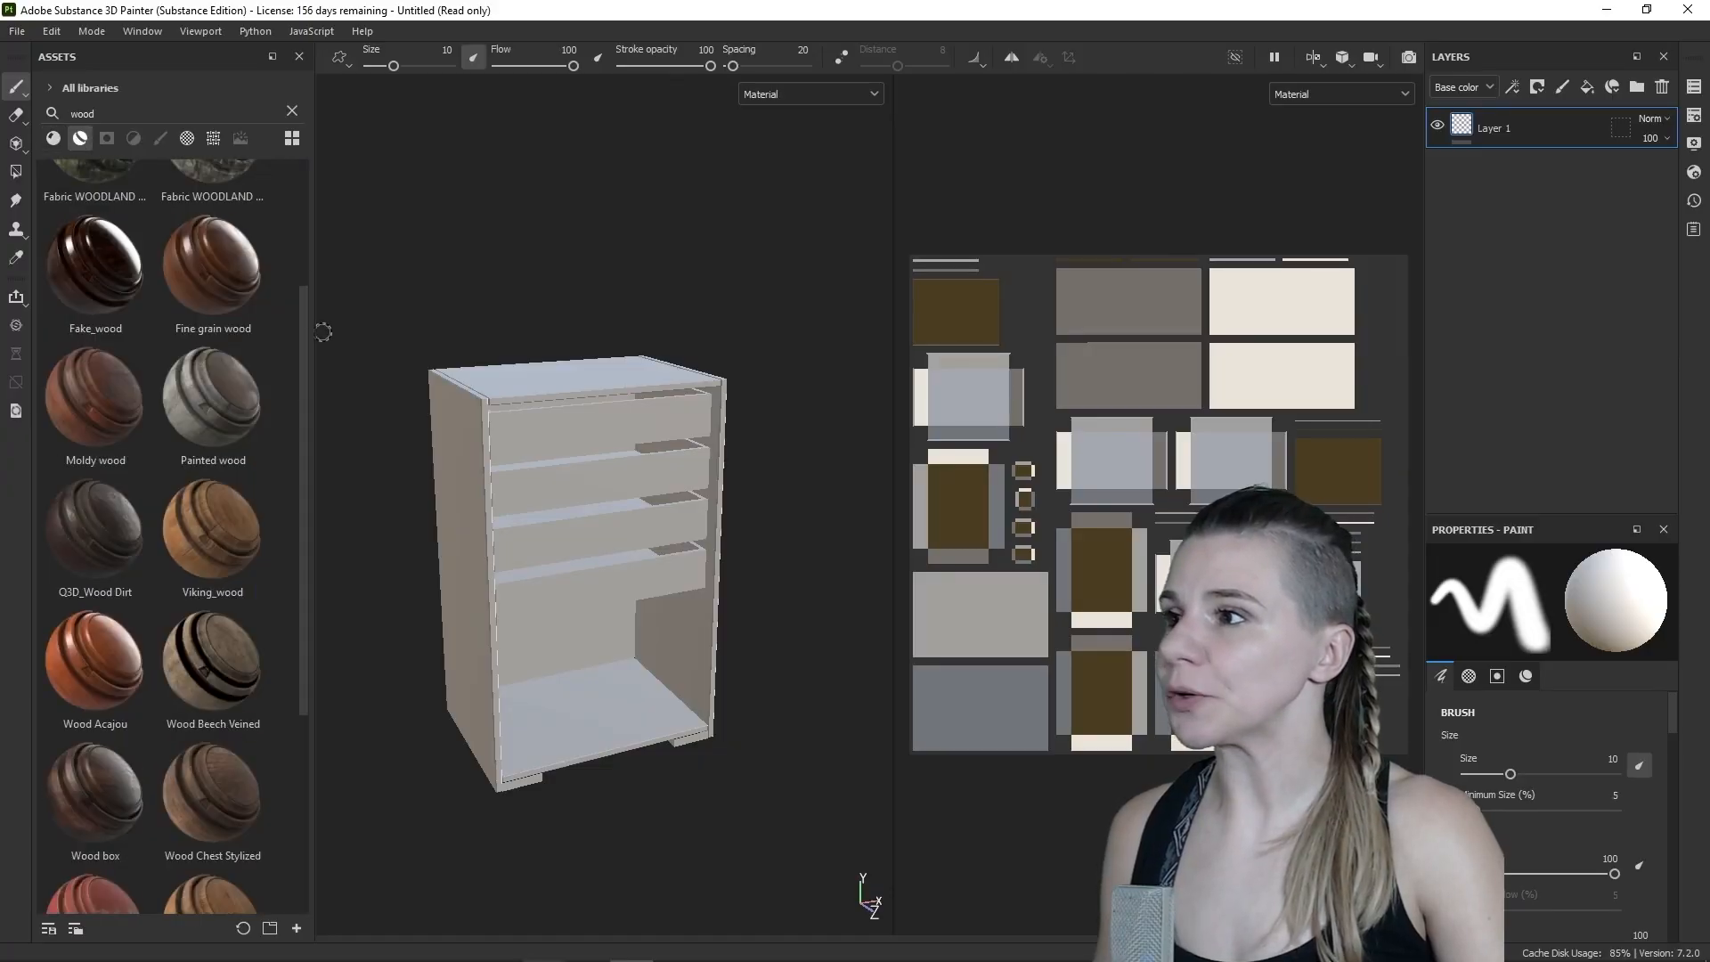
pyautogui.scroll(5, 236, 561)
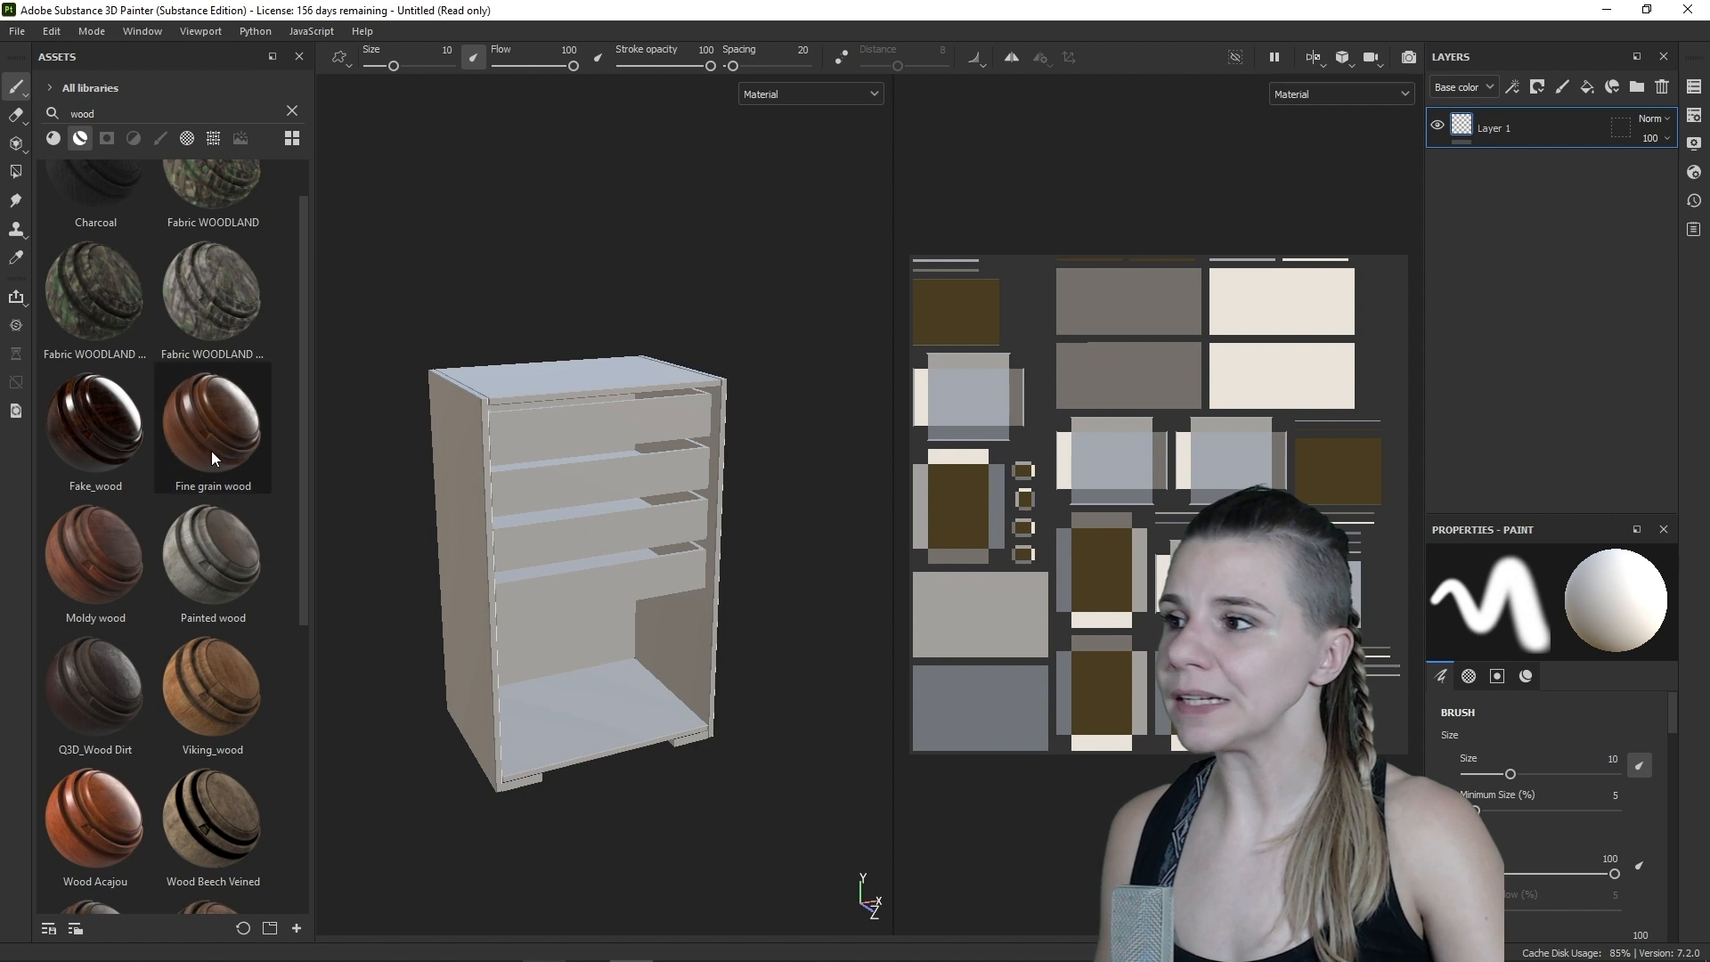
# - Bake all mesh maps for the cabinet's texture set with an output size of 2048
pyautogui.click(1692, 117)
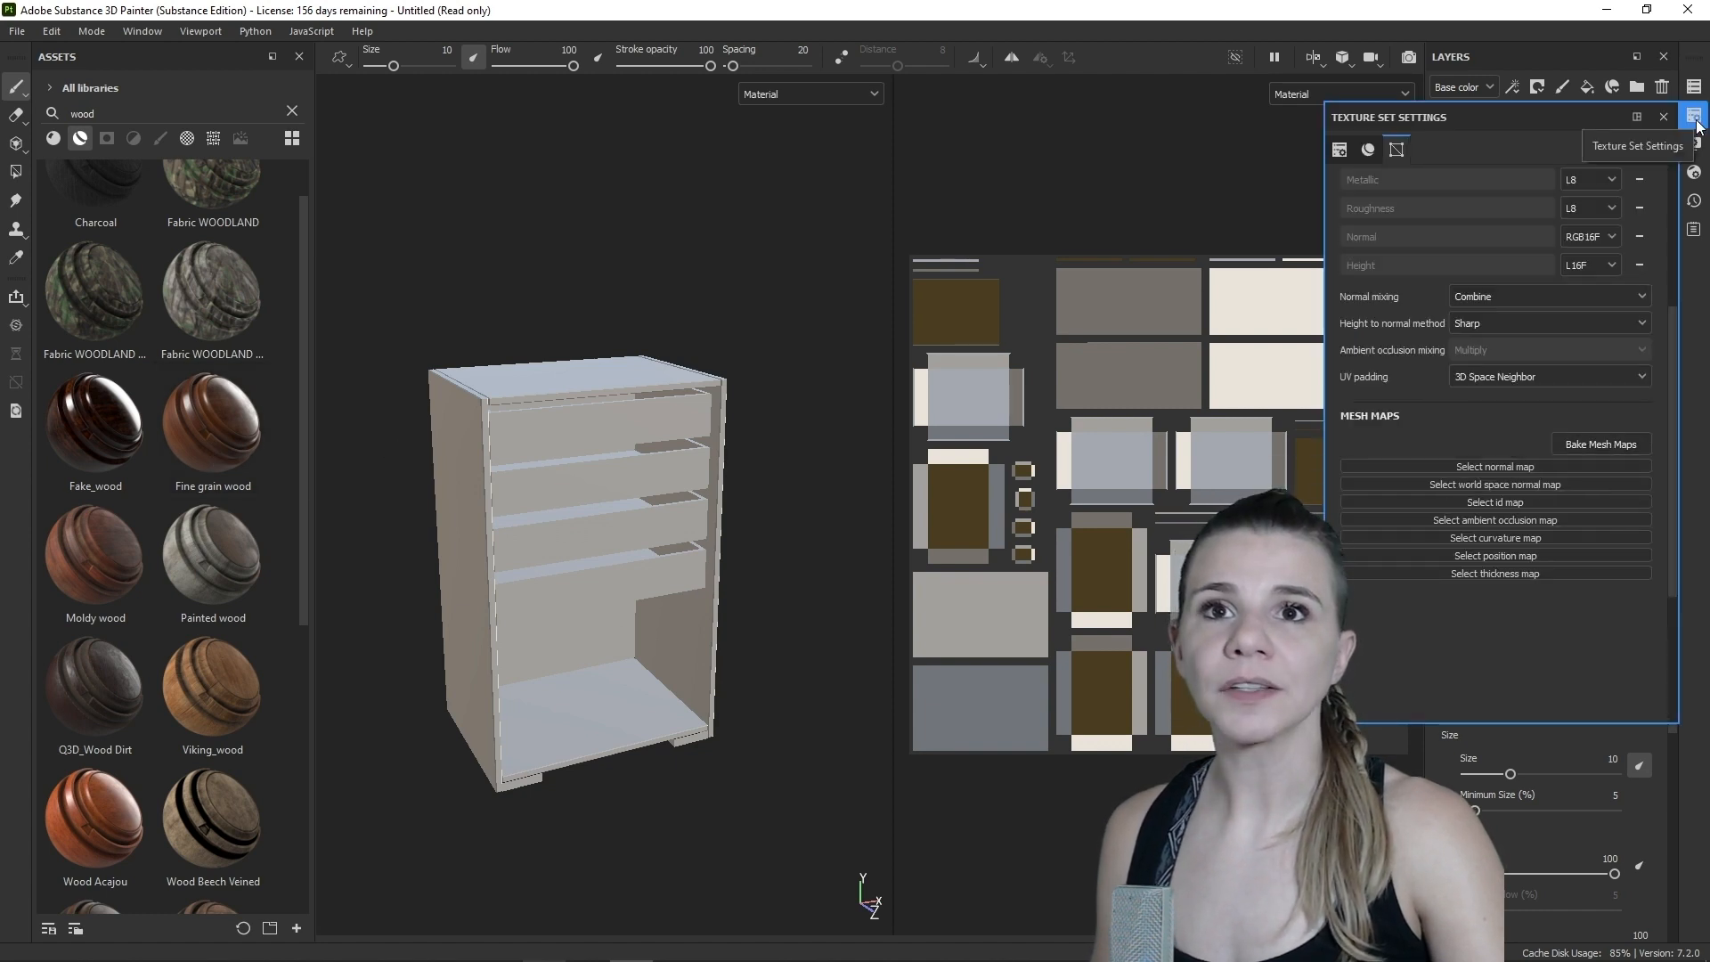
pyautogui.click(1598, 445)
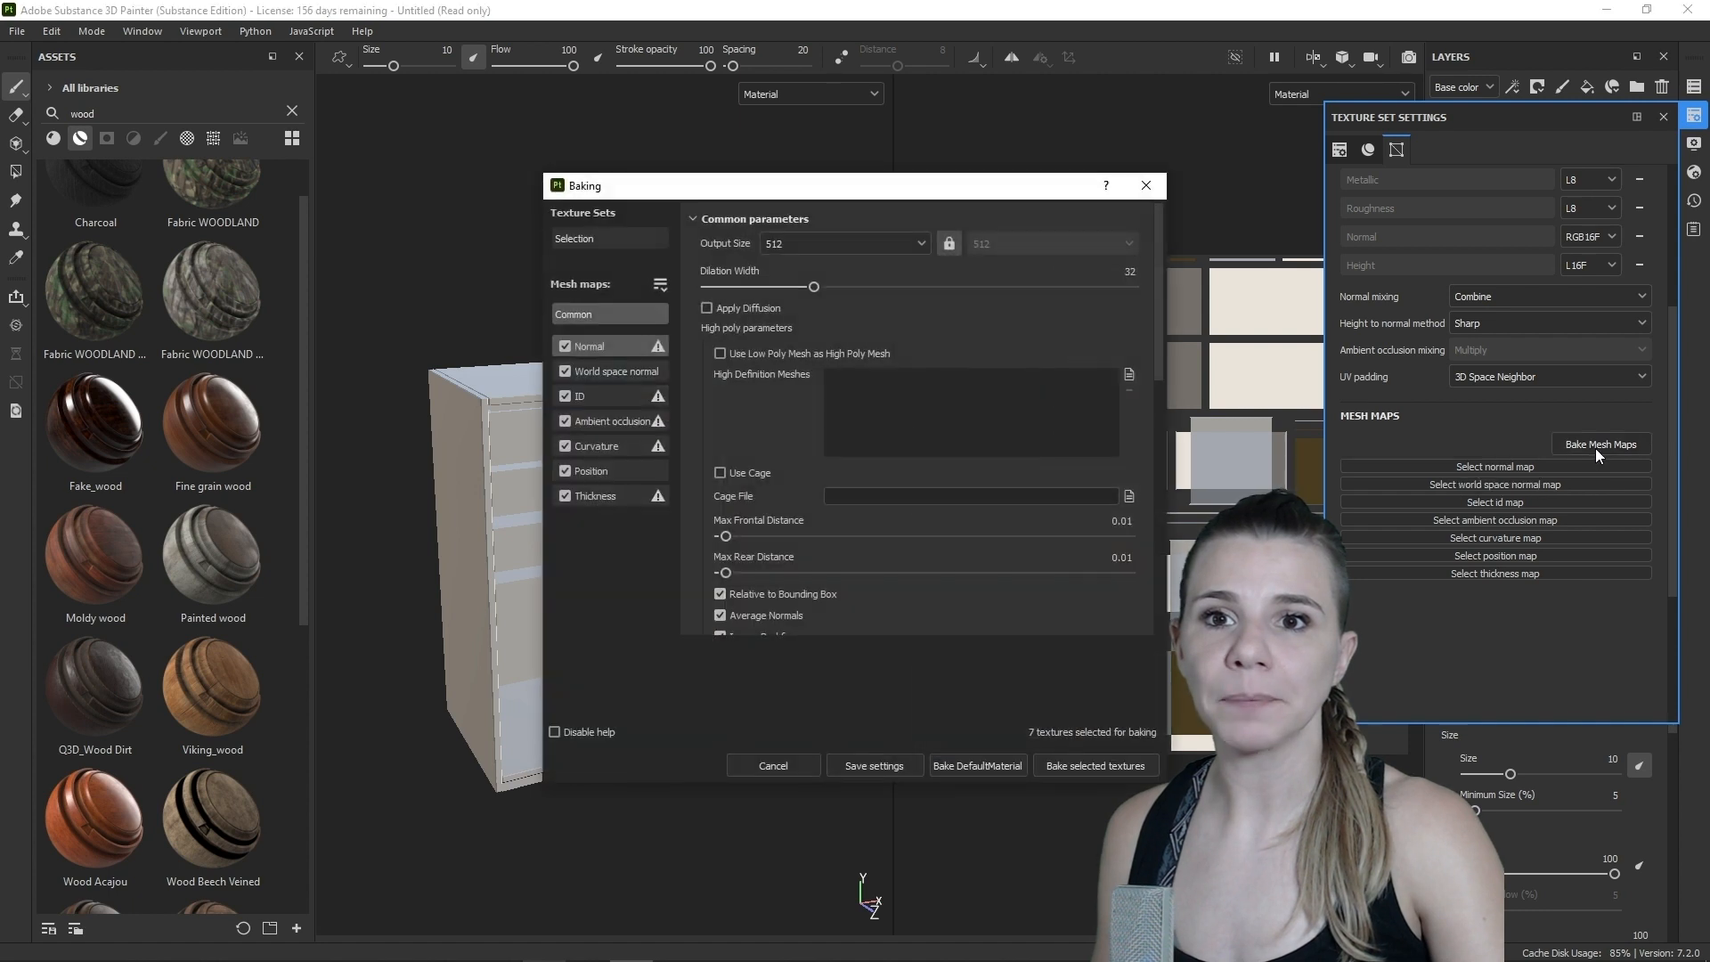
pyautogui.click(913, 241)
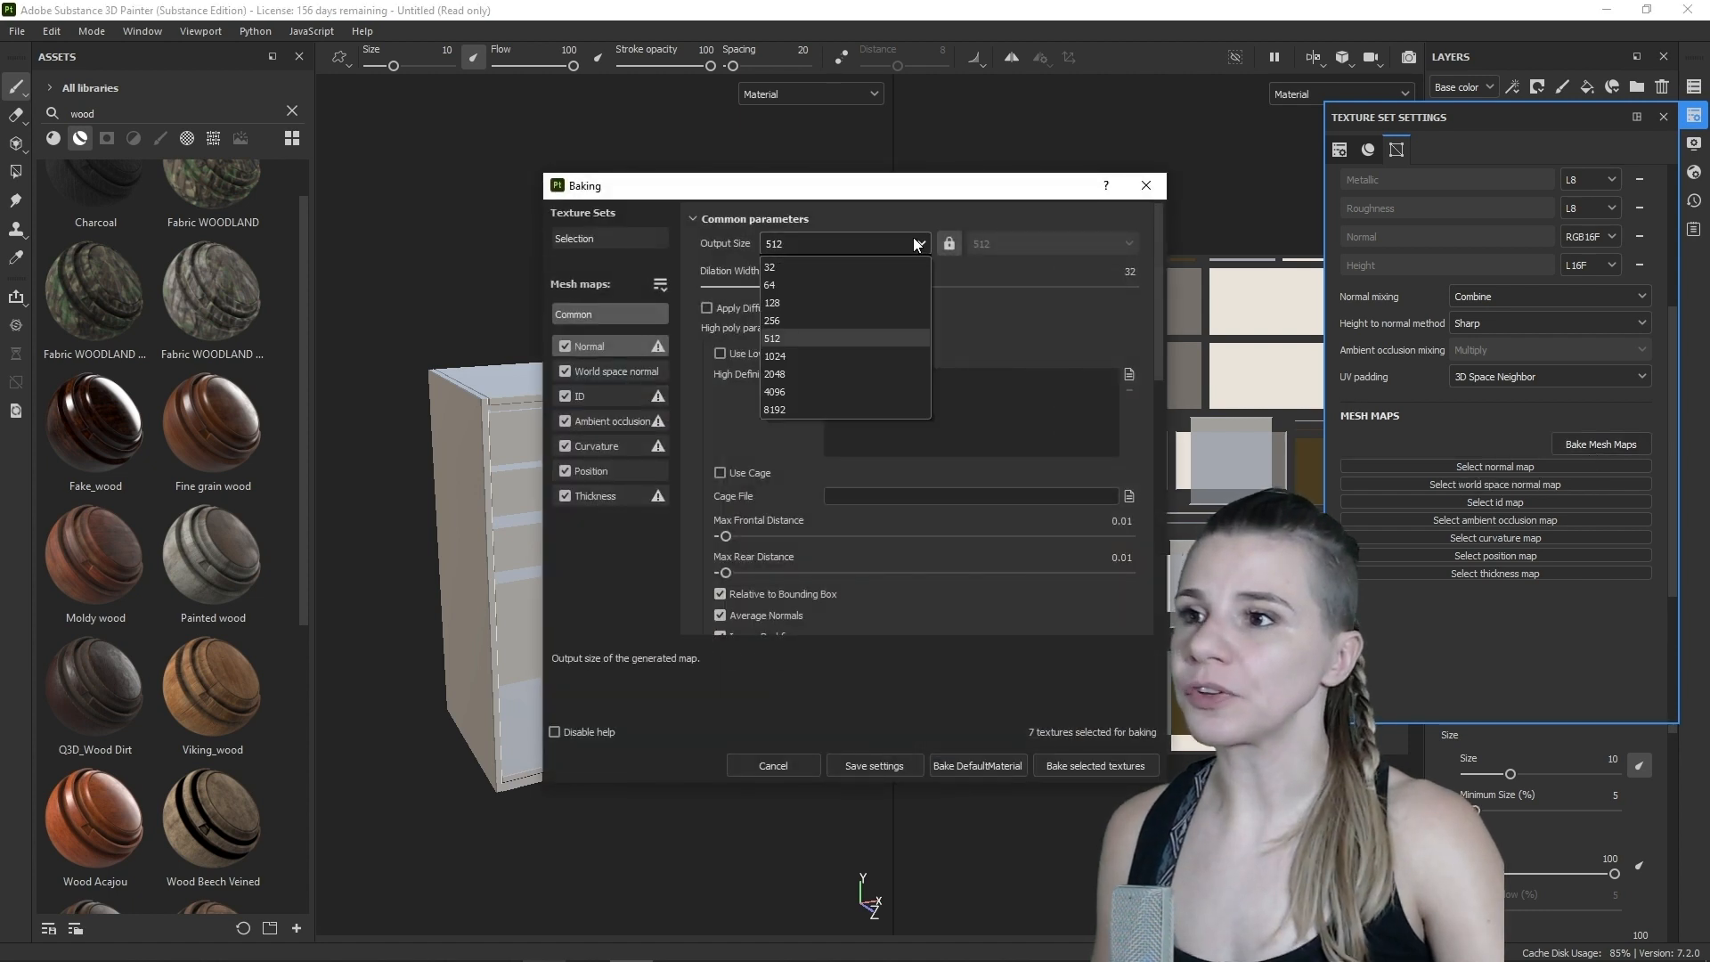
pyautogui.click(836, 373)
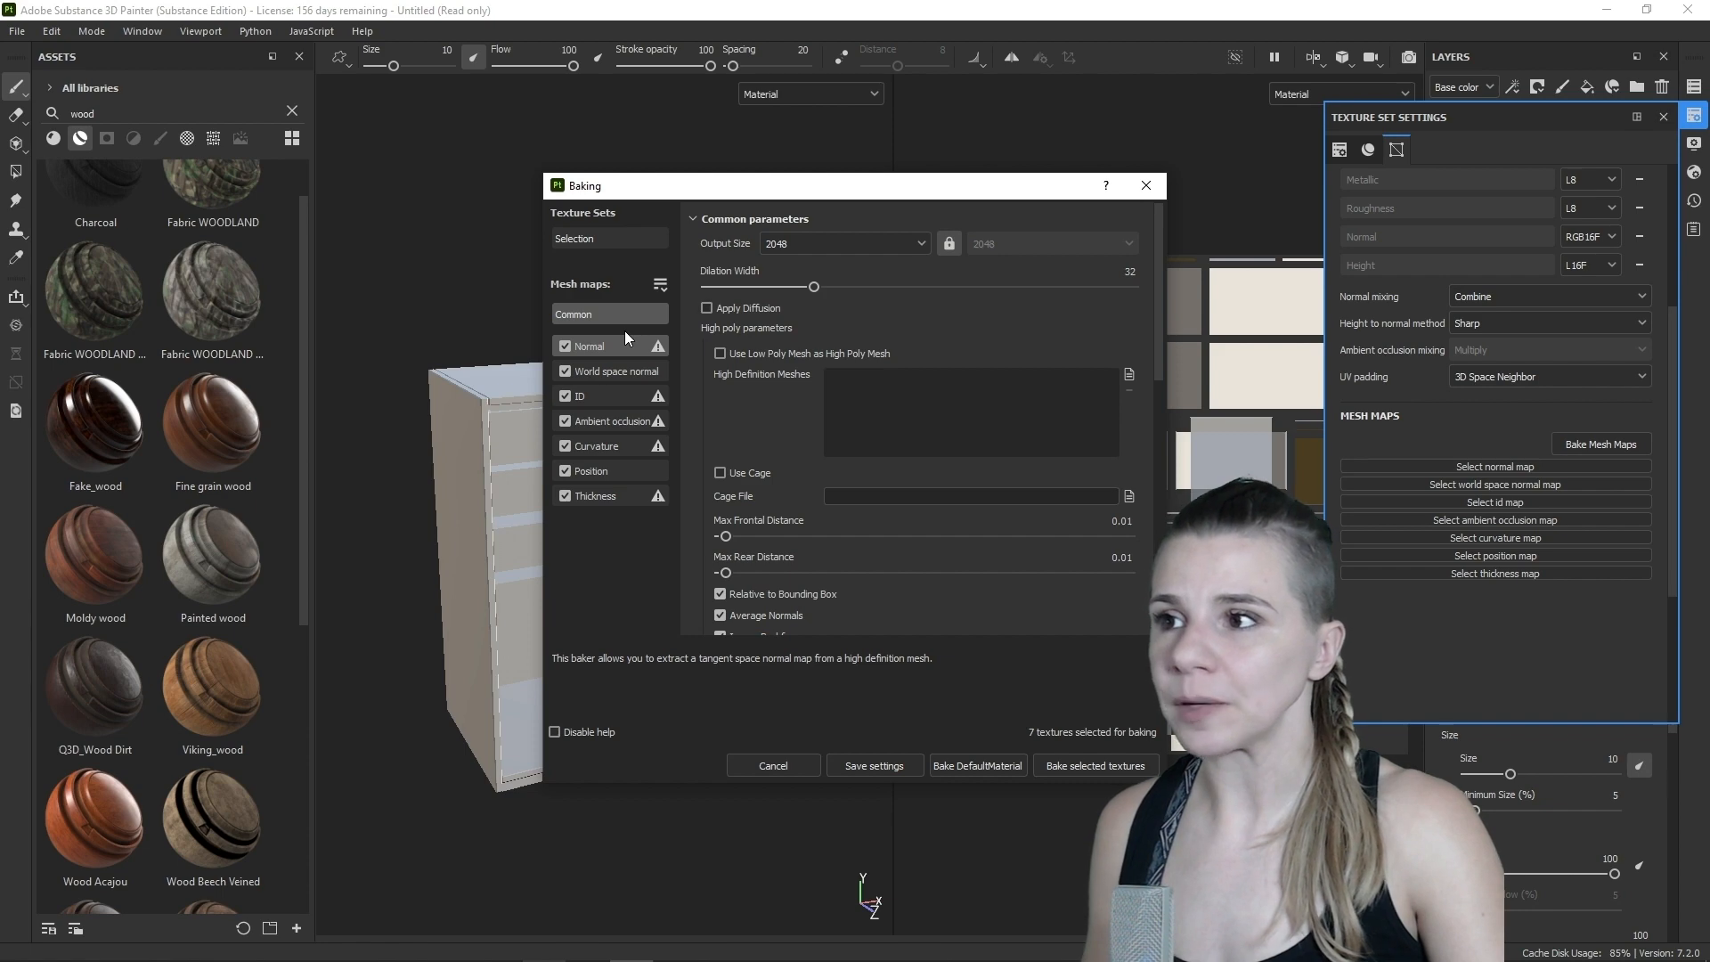
pyautogui.click(1099, 768)
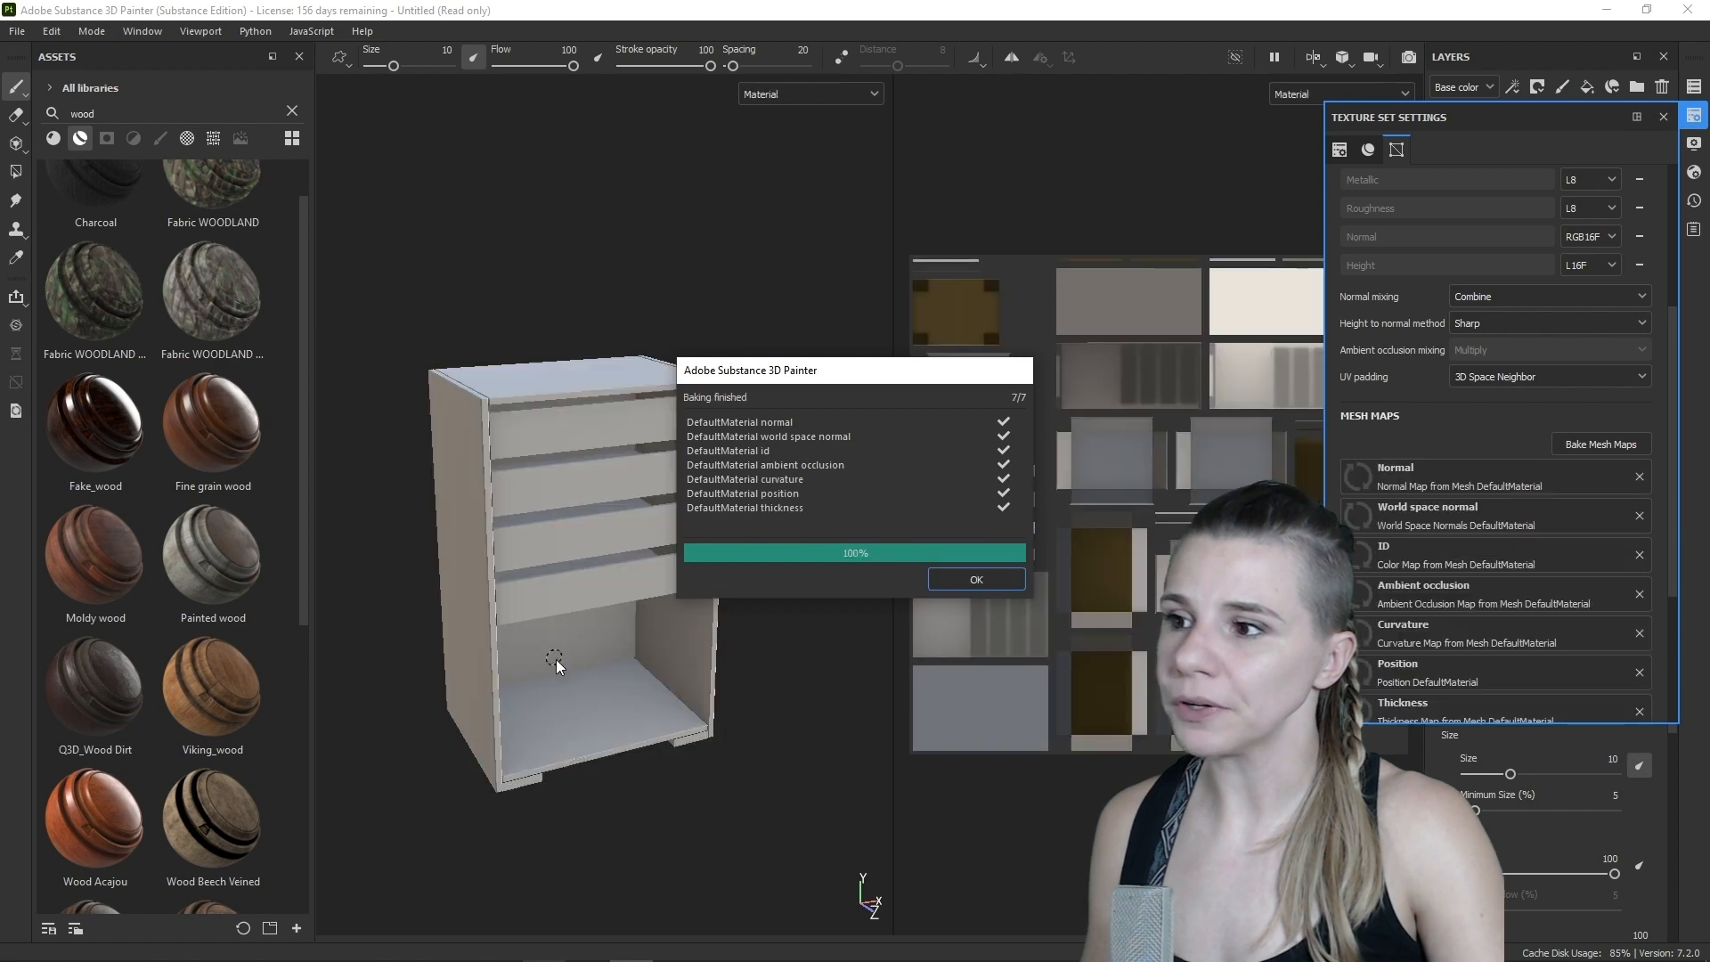
pyautogui.click(973, 579)
# - Inspect the baked ambient occlusion and curvature maps on the cabinet and return to the Material view
pyautogui.click(1351, 93)
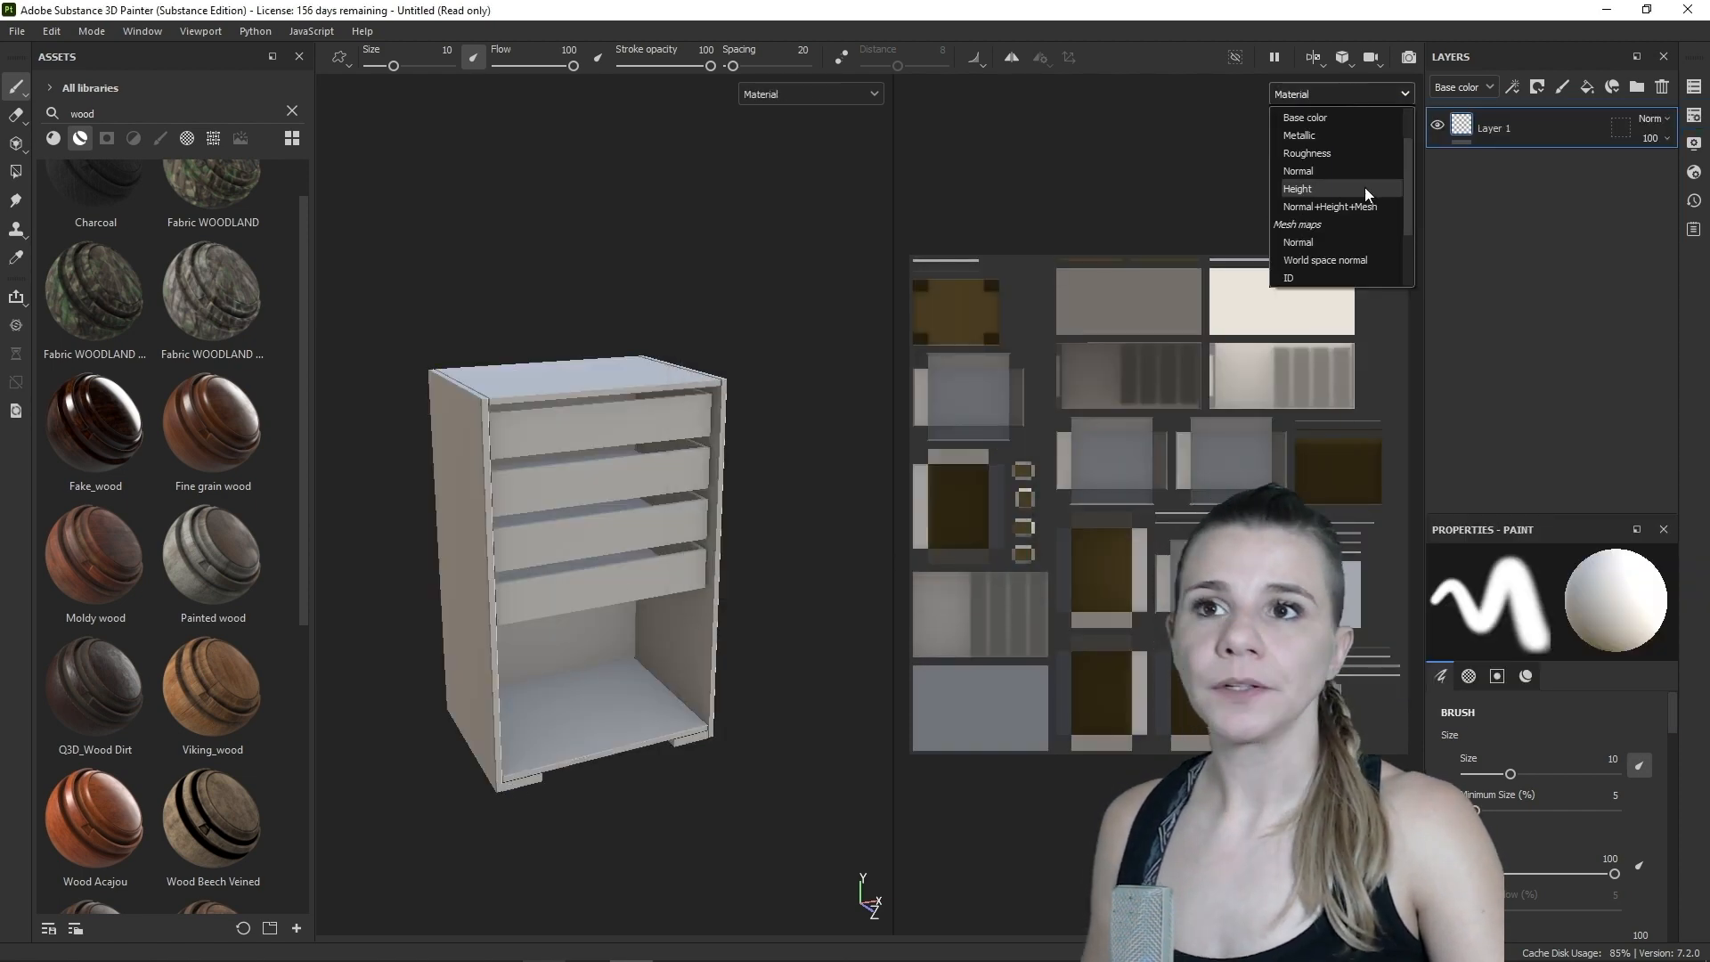
pyautogui.scroll(-2, 1365, 187)
pyautogui.click(1365, 187)
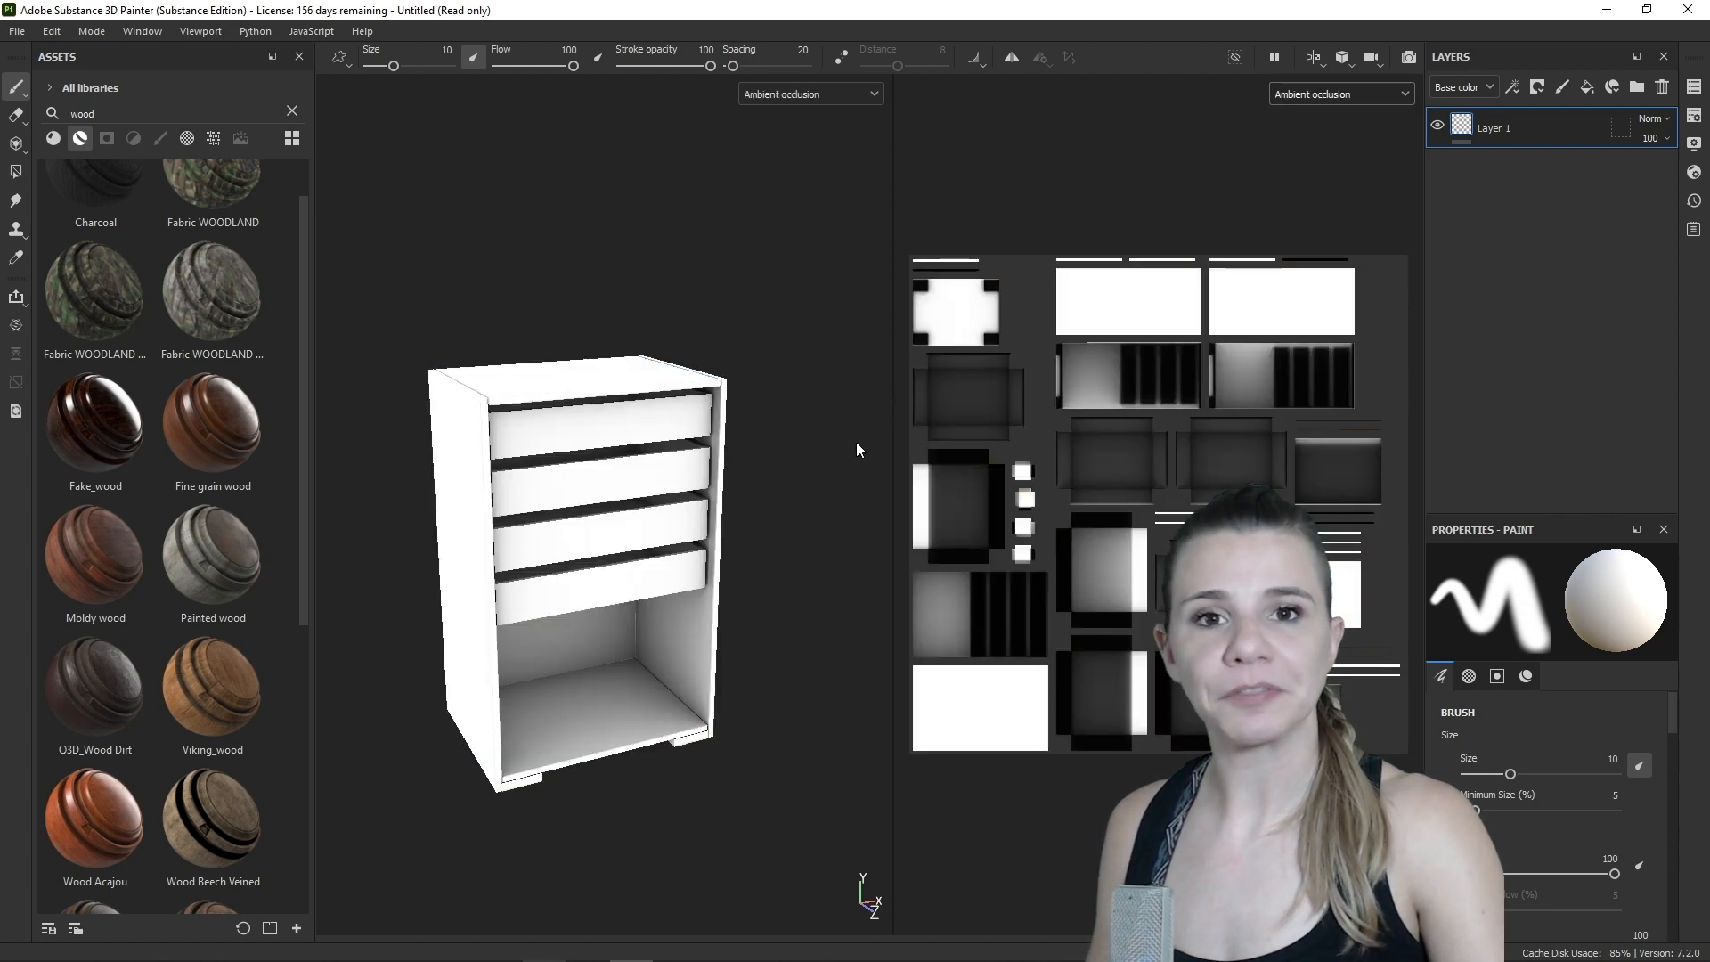
pyautogui.scroll(-1, 1280, 97)
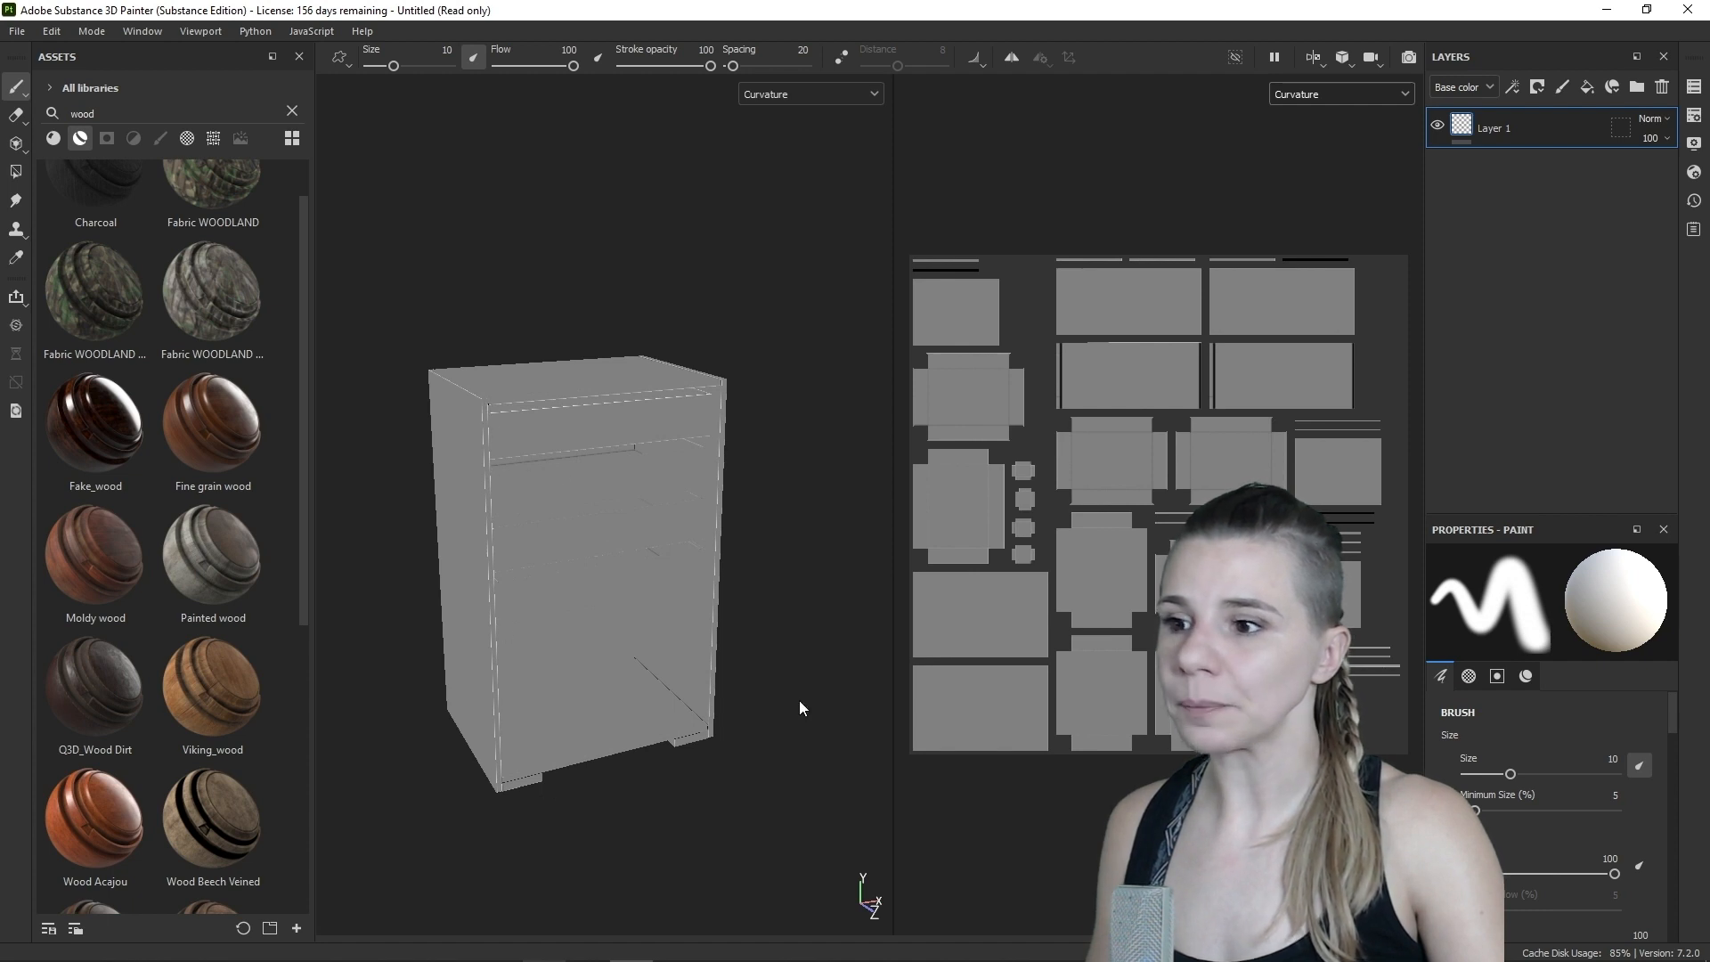
pyautogui.click(1317, 91)
pyautogui.click(1317, 242)
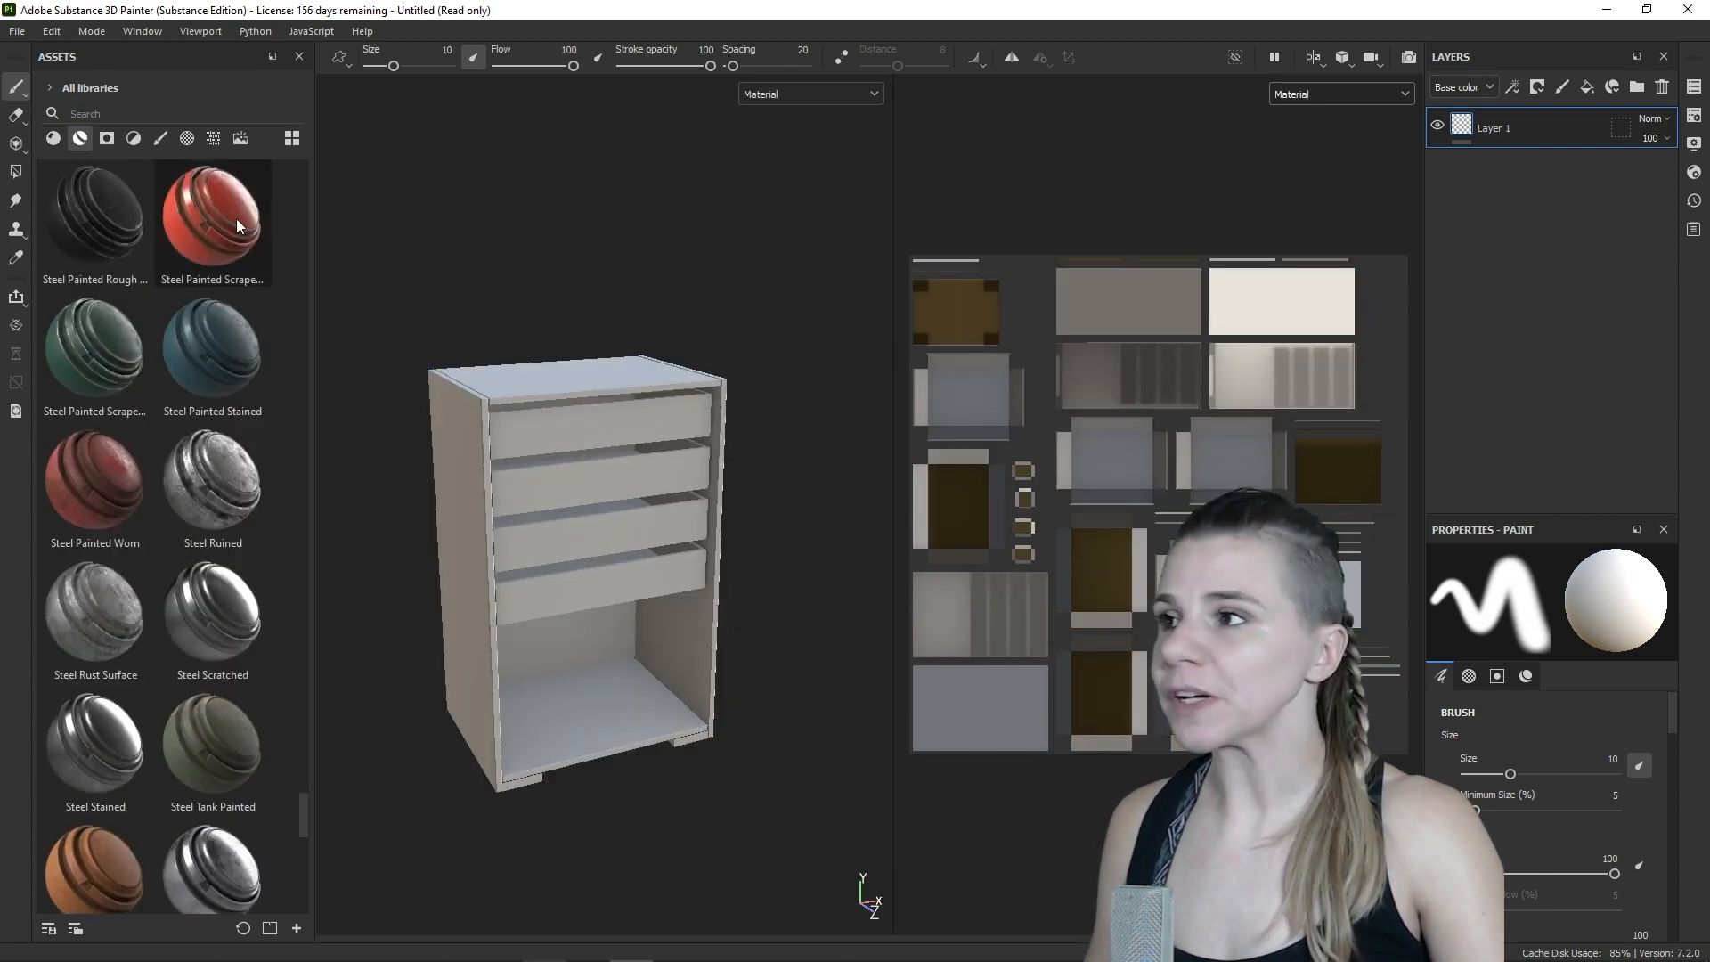
# - Try the red Steel Painted Scraped smart material on the cabinet and expand its layer group
pyautogui.moveTo(201, 211); pyautogui.dragTo(584, 491)
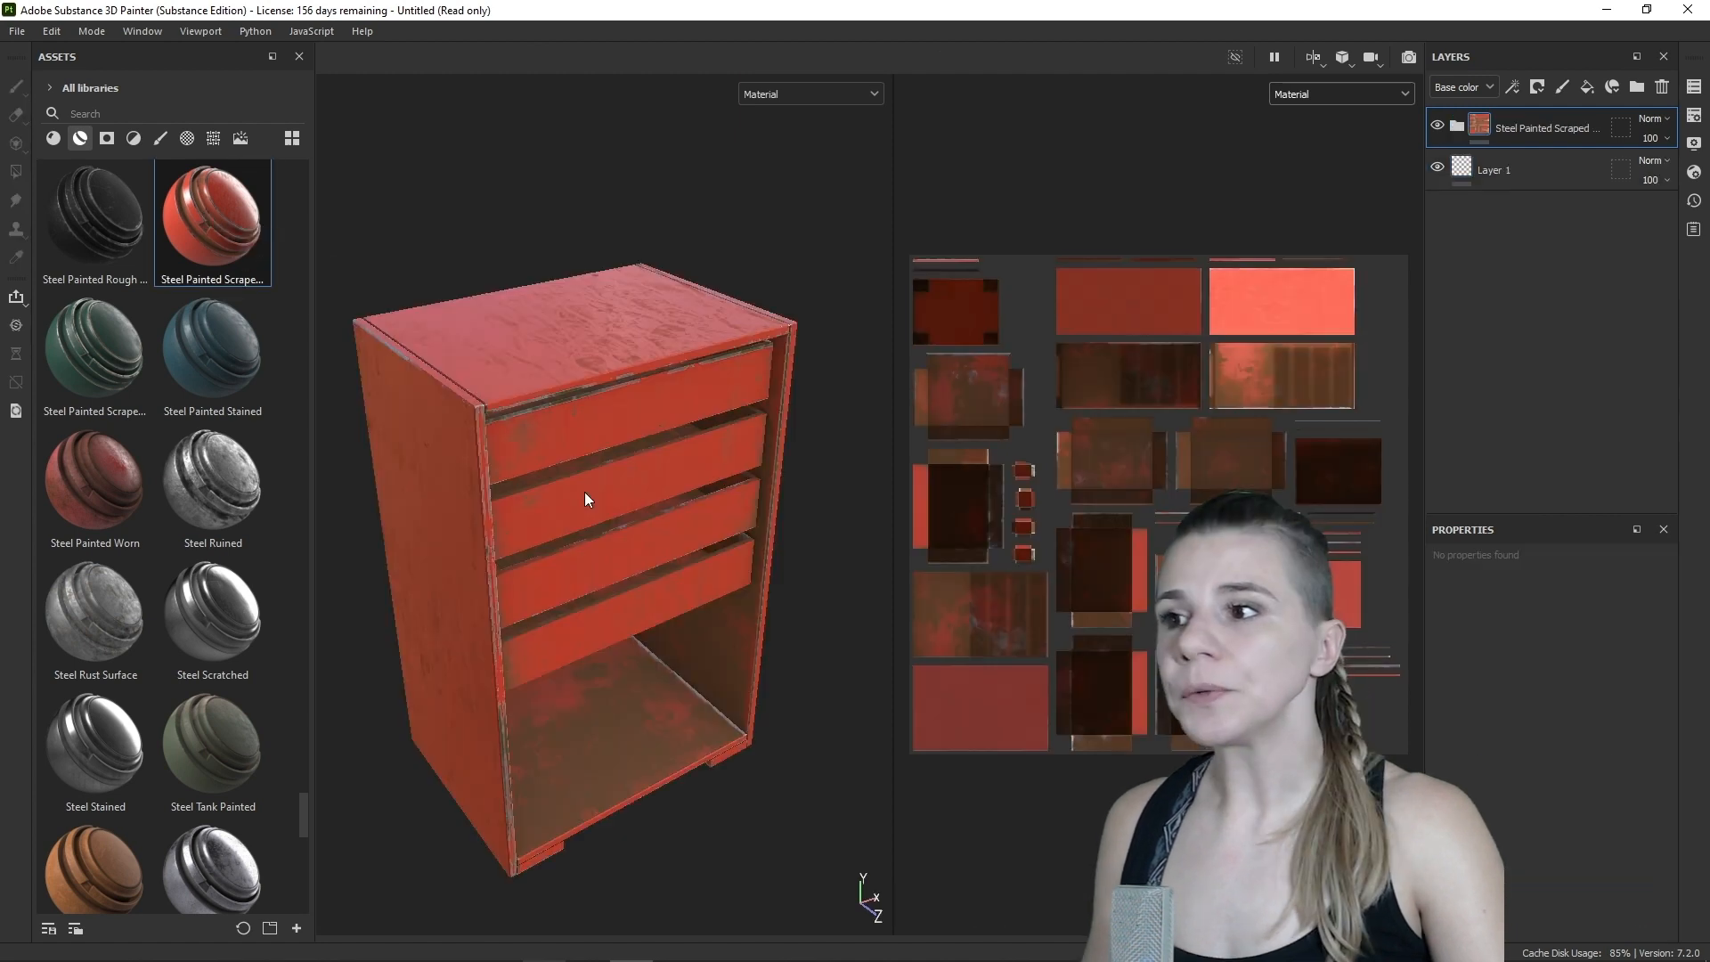
pyautogui.scroll(3, 584, 482)
pyautogui.scroll(2, 545, 472)
pyautogui.click(1461, 133)
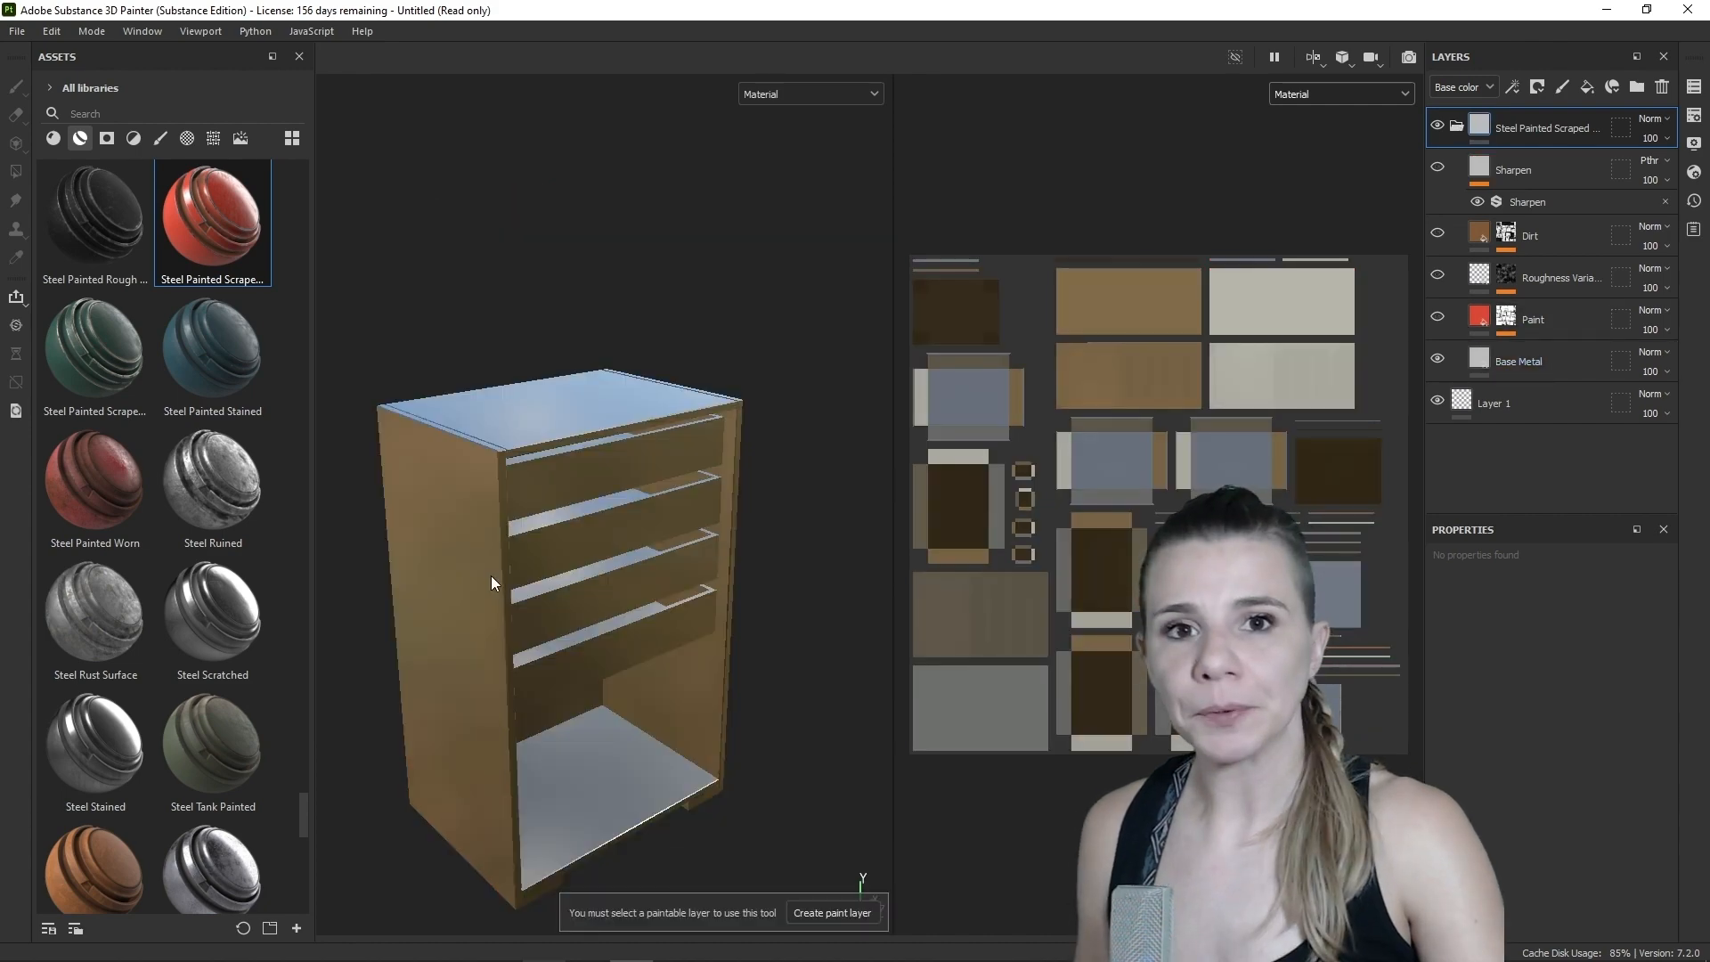
# - Show the group's hidden Paint, Roughness Variation, Dirt and Sharpen layers in turn and view the cabinet from several angles
pyautogui.moveTo(509, 574)
pyautogui.keyDown('alt'); pyautogui.mouseDown()
pyautogui.moveTo(523, 611)
pyautogui.moveTo(531, 575)
pyautogui.mouseUp(); pyautogui.keyUp('alt')
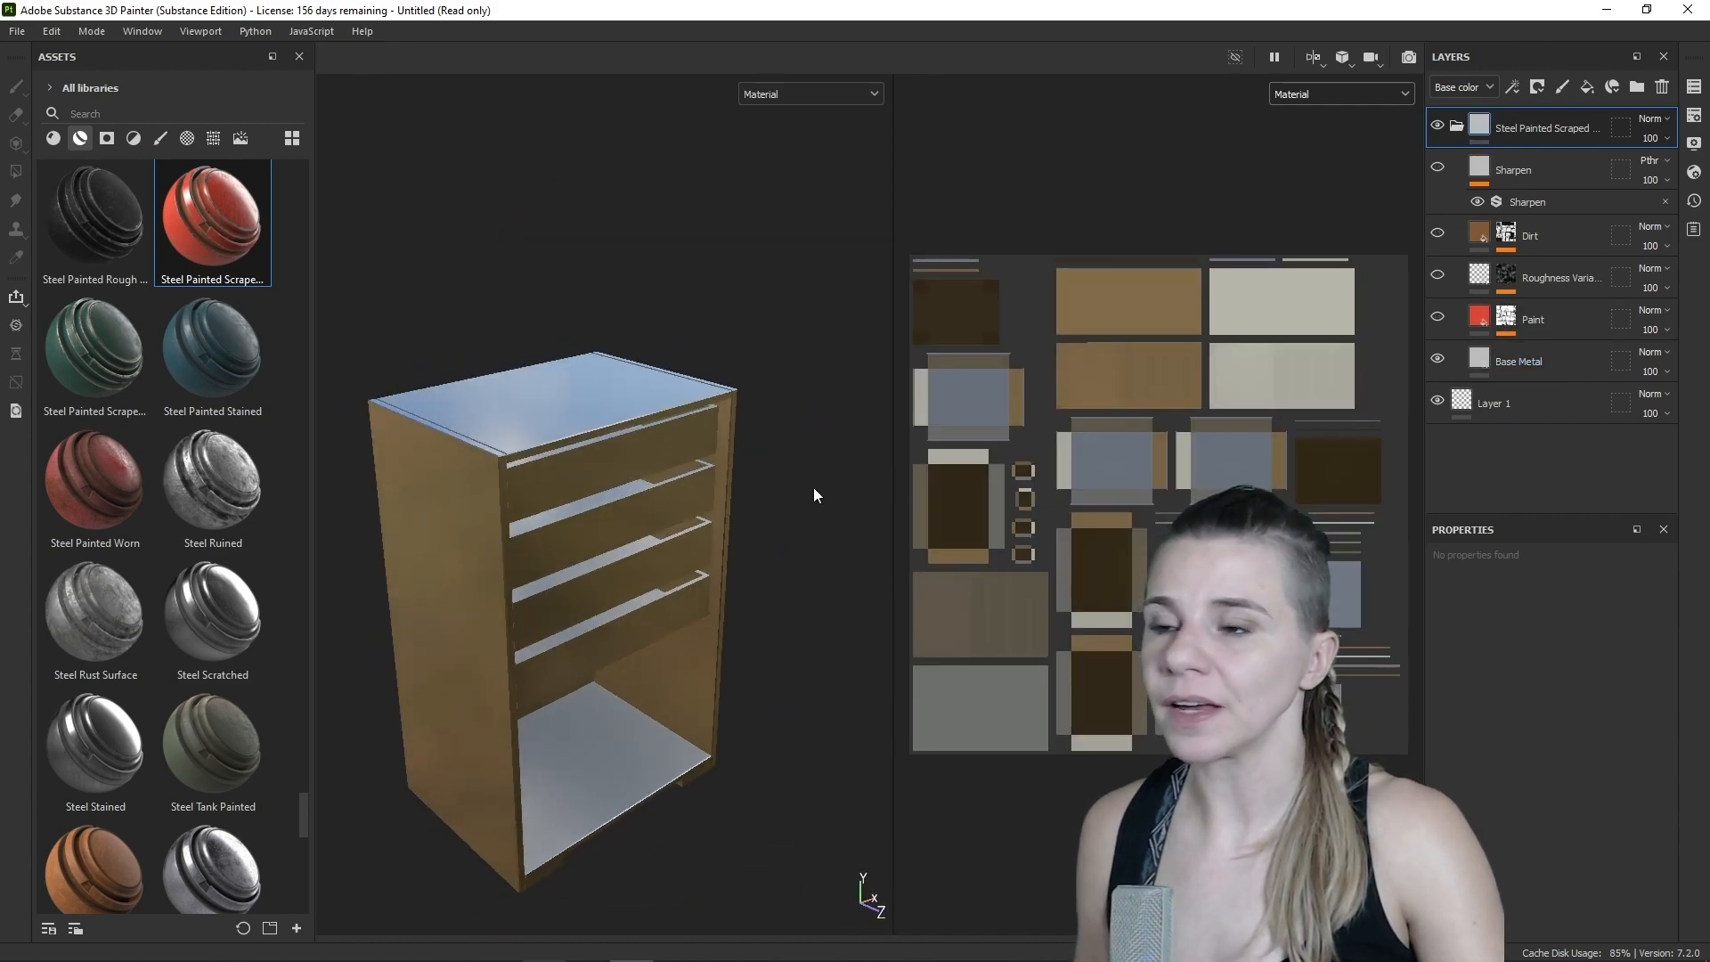
pyautogui.keyDown('alt'); pyautogui.moveTo(726, 472); pyautogui.dragTo(422, 480); pyautogui.keyUp('alt')
pyautogui.scroll(-3, 542, 383)
pyautogui.scroll(5, 588, 405)
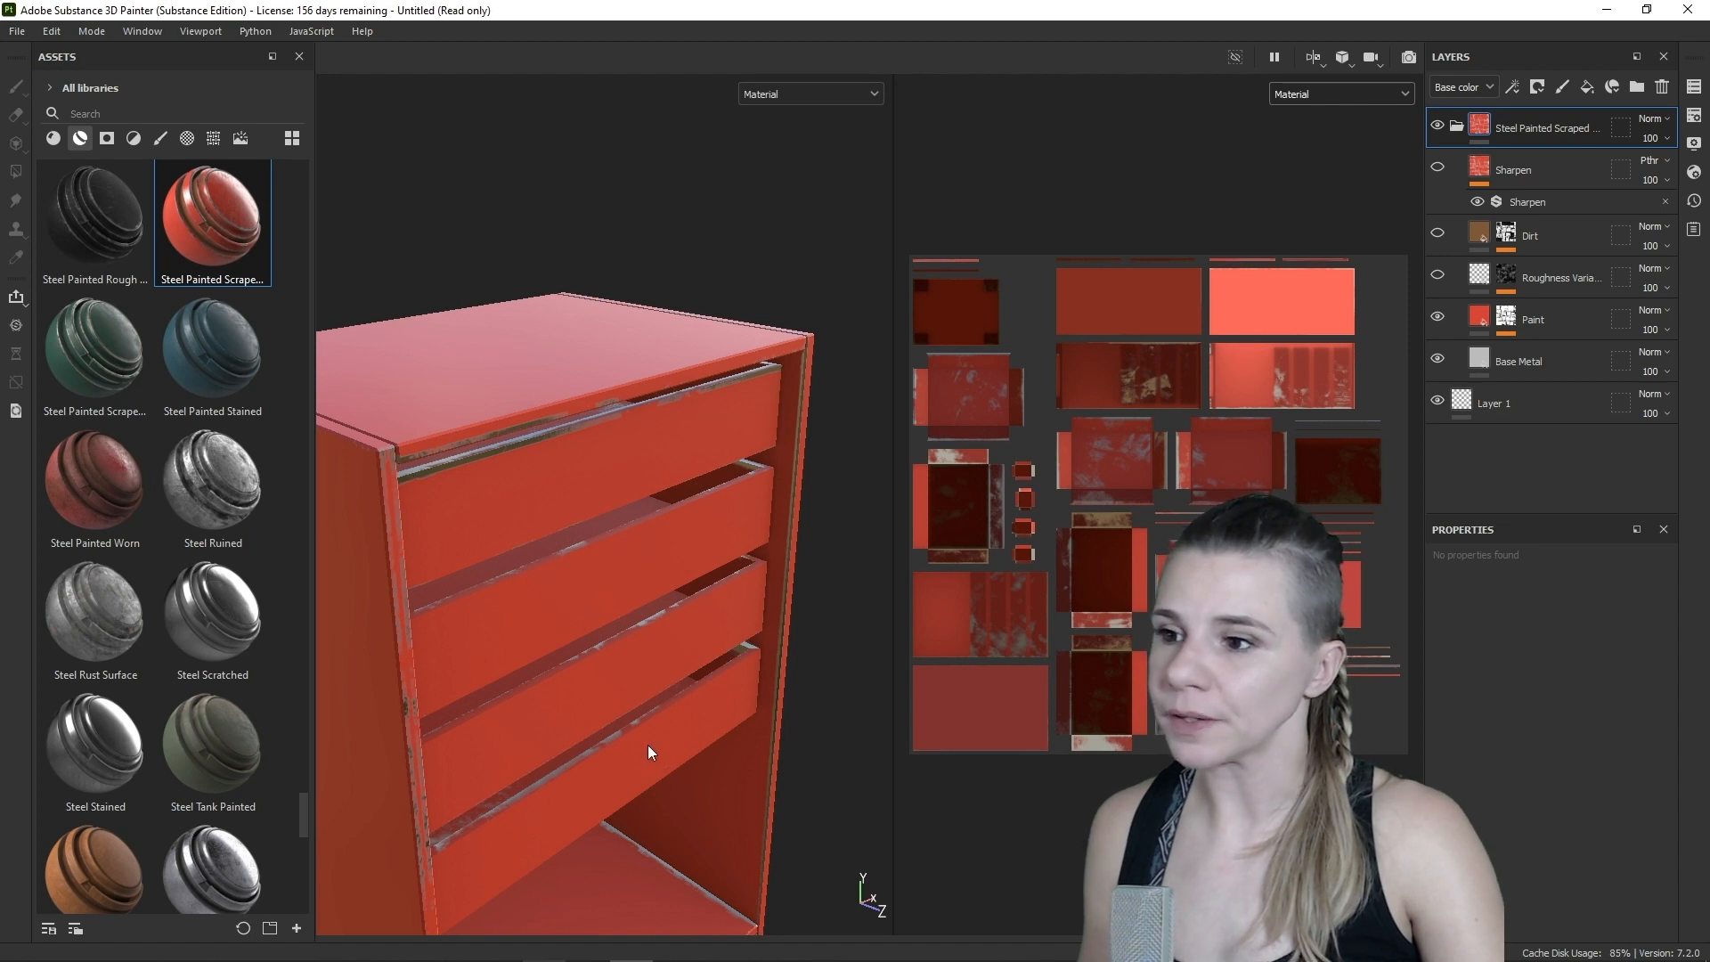
pyautogui.keyDown('alt'); pyautogui.moveTo(650, 393); pyautogui.dragTo(657, 478); pyautogui.keyUp('alt')
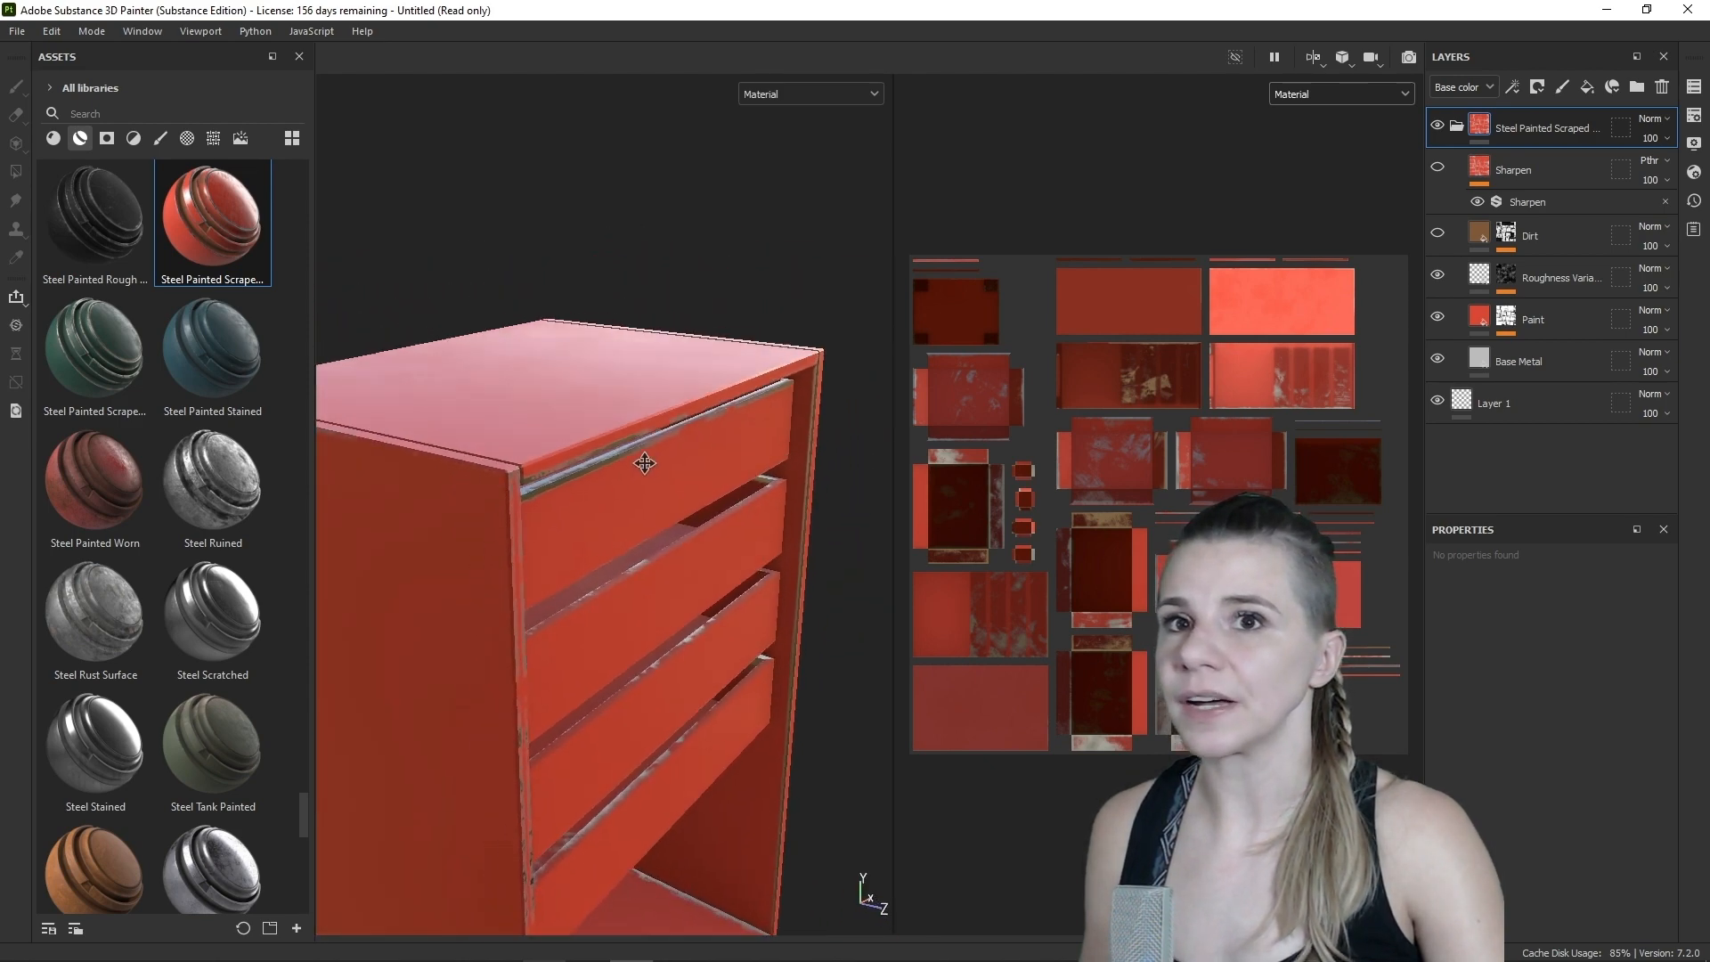
pyautogui.keyDown('alt'); pyautogui.moveTo(657, 477); pyautogui.dragTo(624, 703, button='right'); pyautogui.keyUp('alt')
pyautogui.keyDown('alt'); pyautogui.moveTo(624, 703); pyautogui.dragTo(617, 606); pyautogui.keyUp('alt')
pyautogui.click(1438, 233)
pyautogui.keyDown('alt'); pyautogui.moveTo(674, 657); pyautogui.dragTo(698, 703); pyautogui.keyUp('alt')
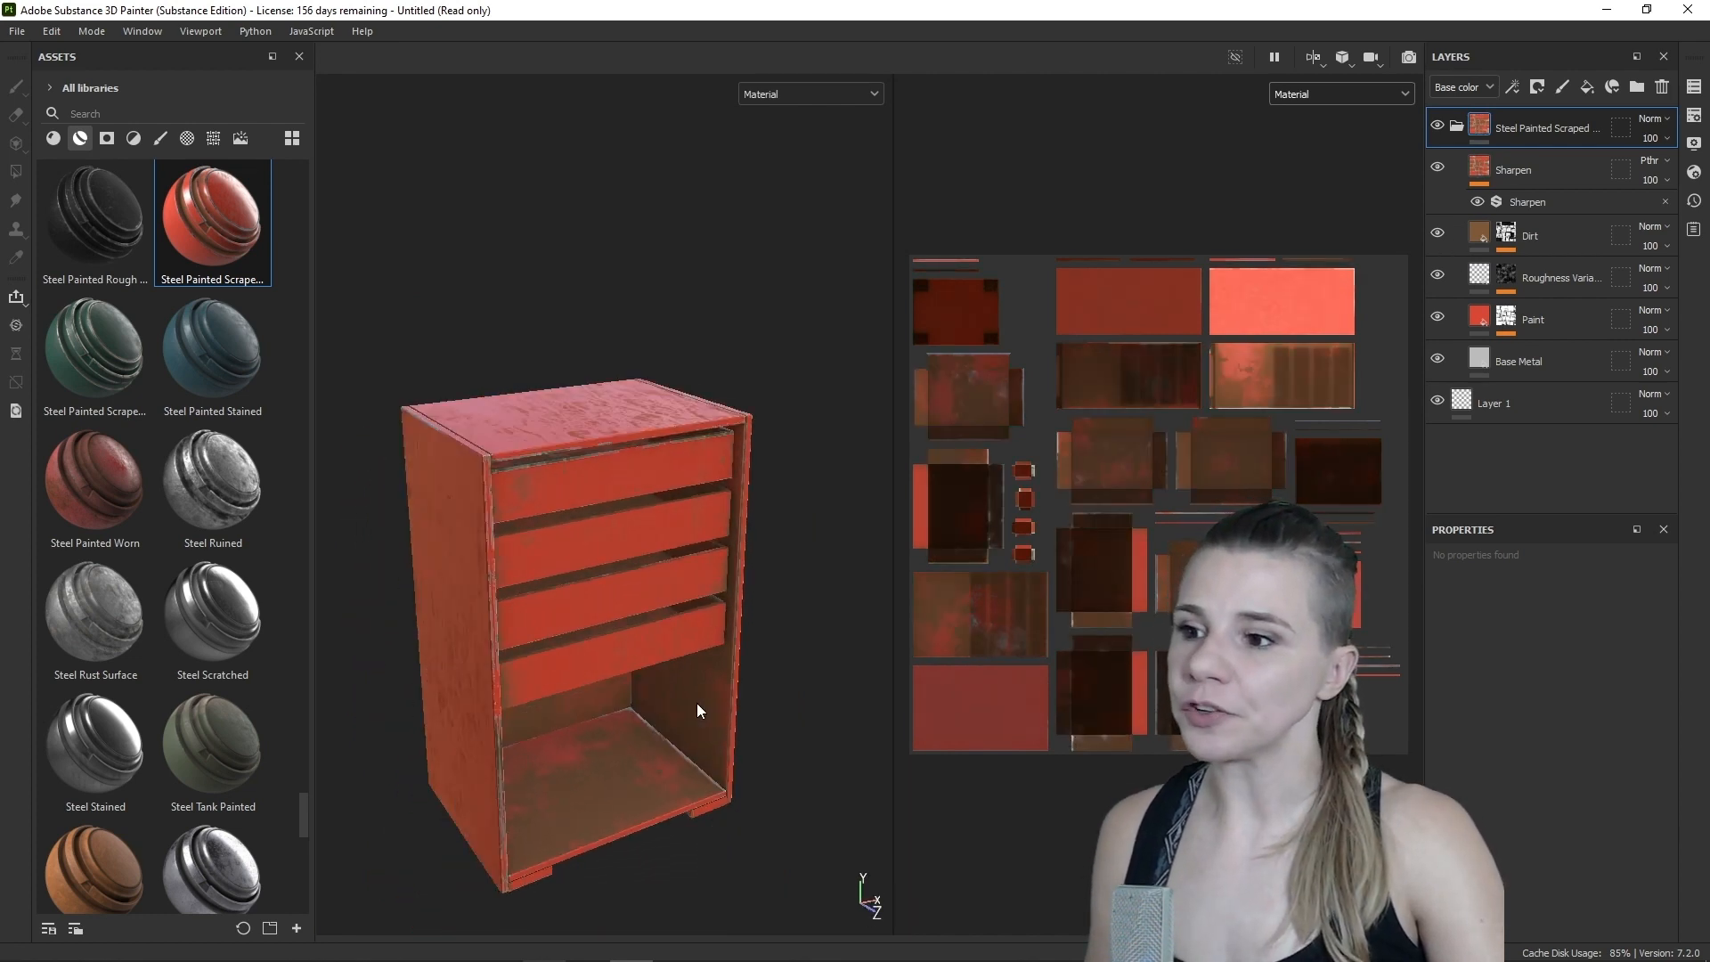
# - Lower the Level of the Mask Builder generator in the Dirt layer's mask
pyautogui.scroll(-5, 244, 843)
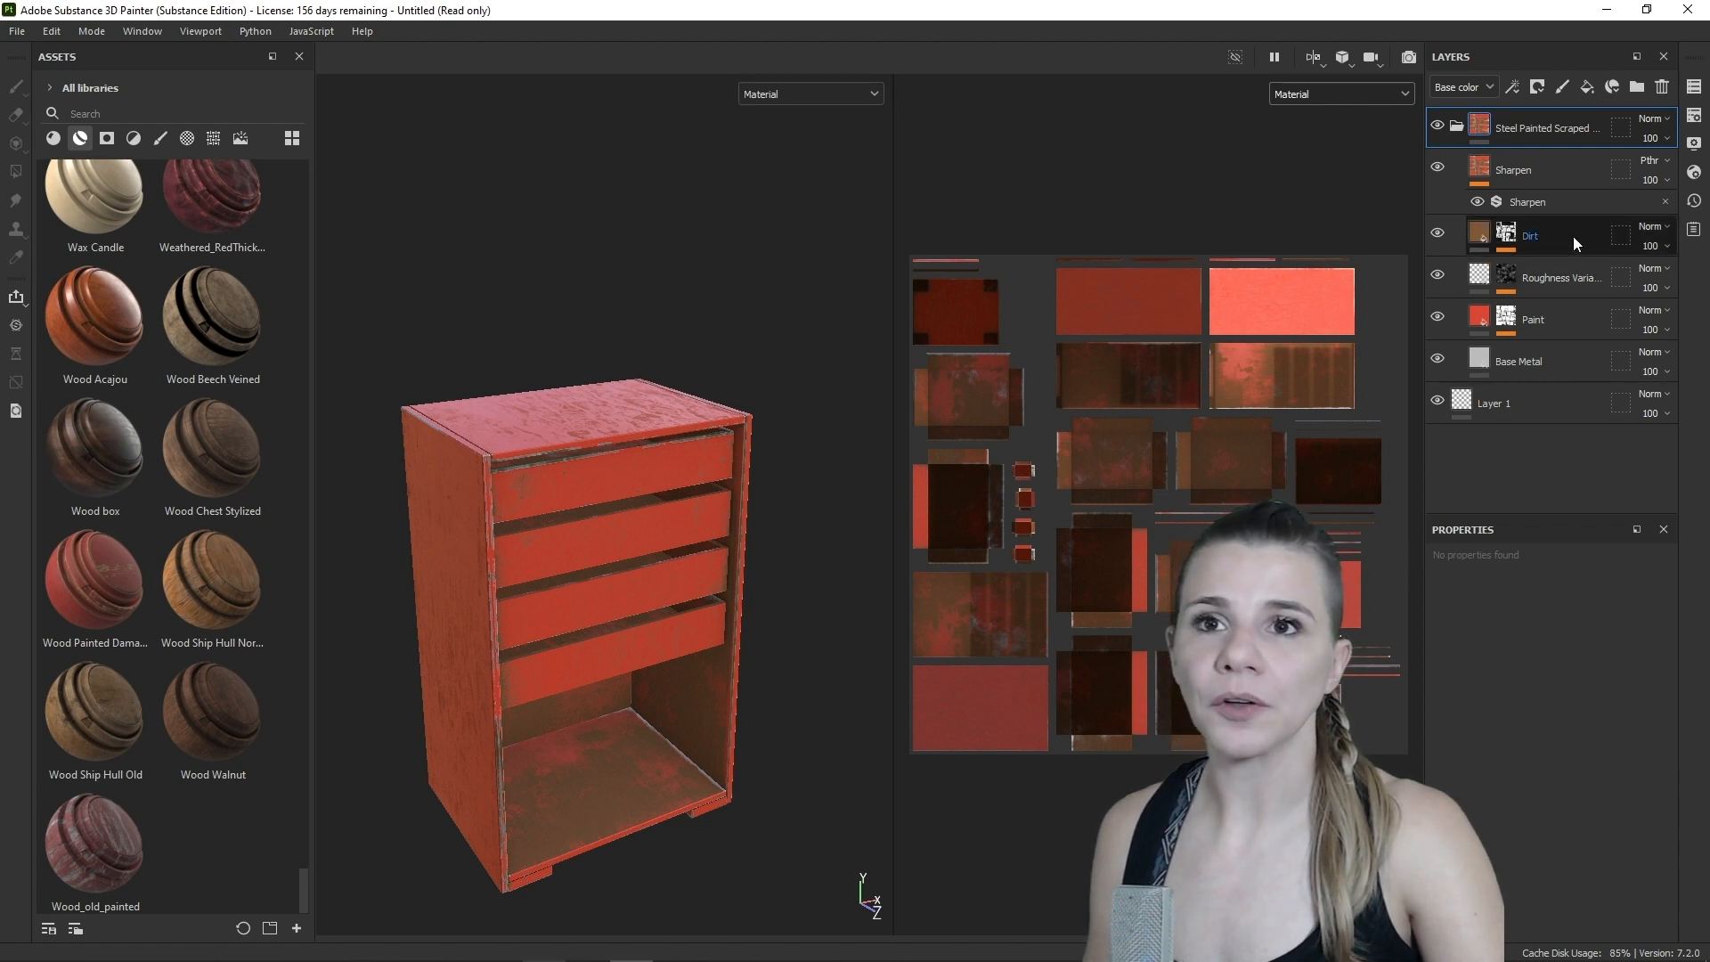
pyautogui.click(1527, 246)
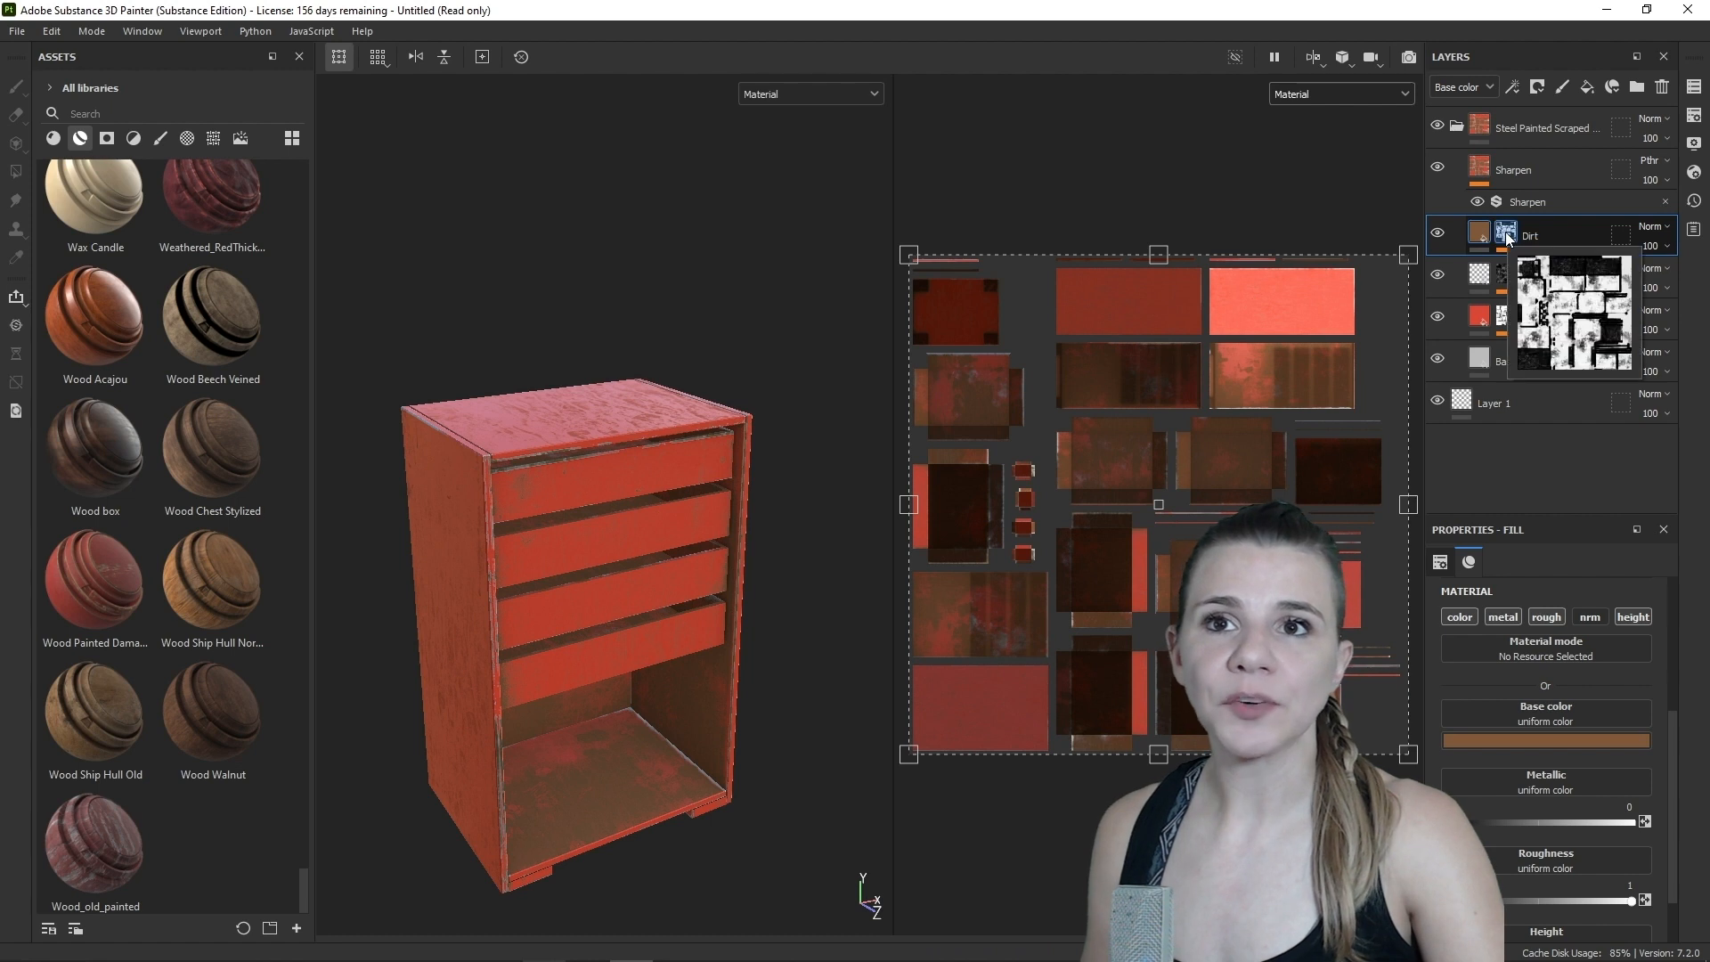
pyautogui.click(1507, 234)
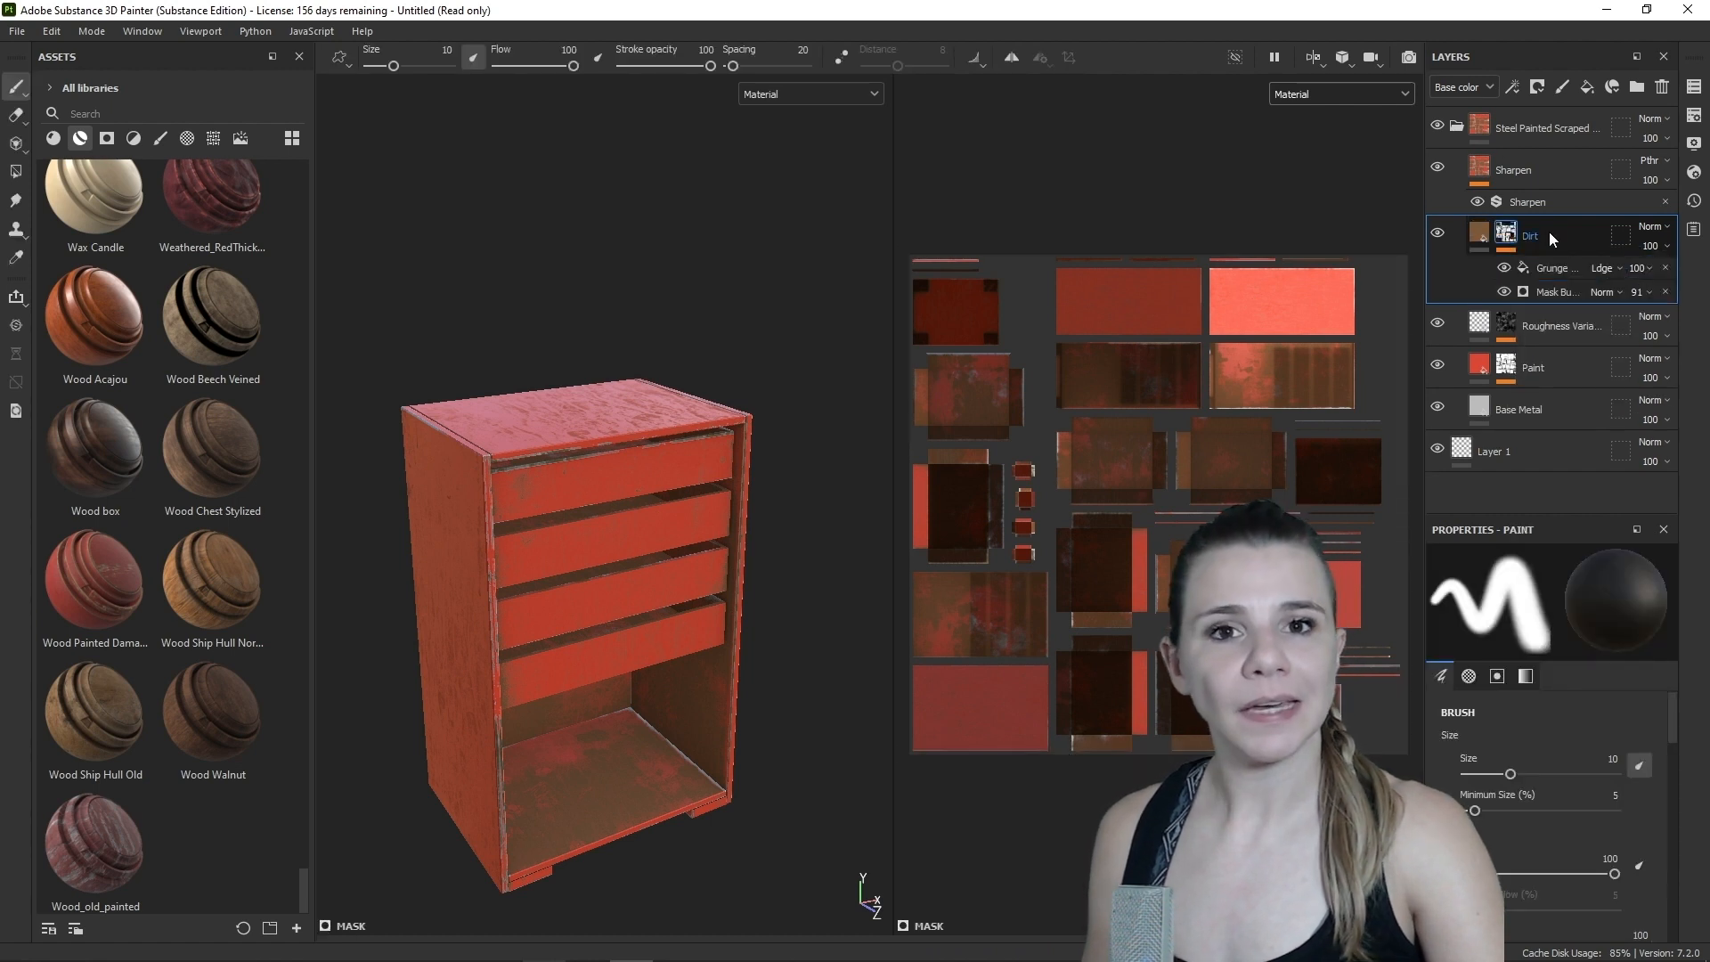
pyautogui.click(1559, 293)
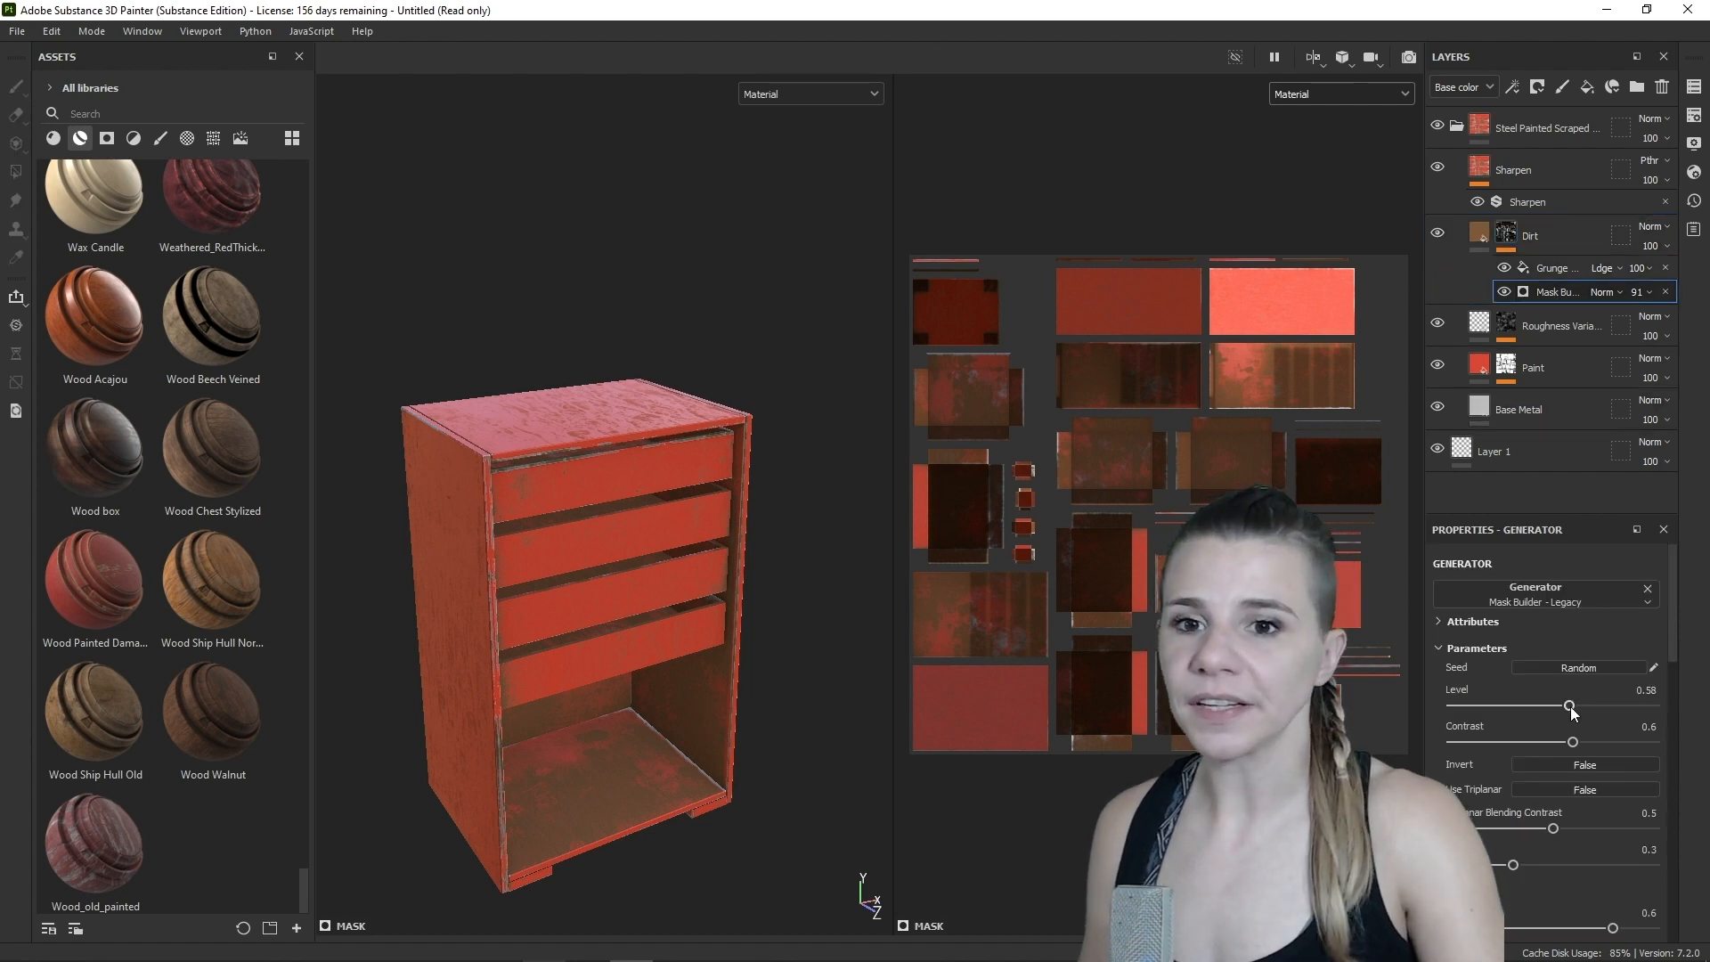
pyautogui.moveTo(1571, 708); pyautogui.dragTo(1545, 709)
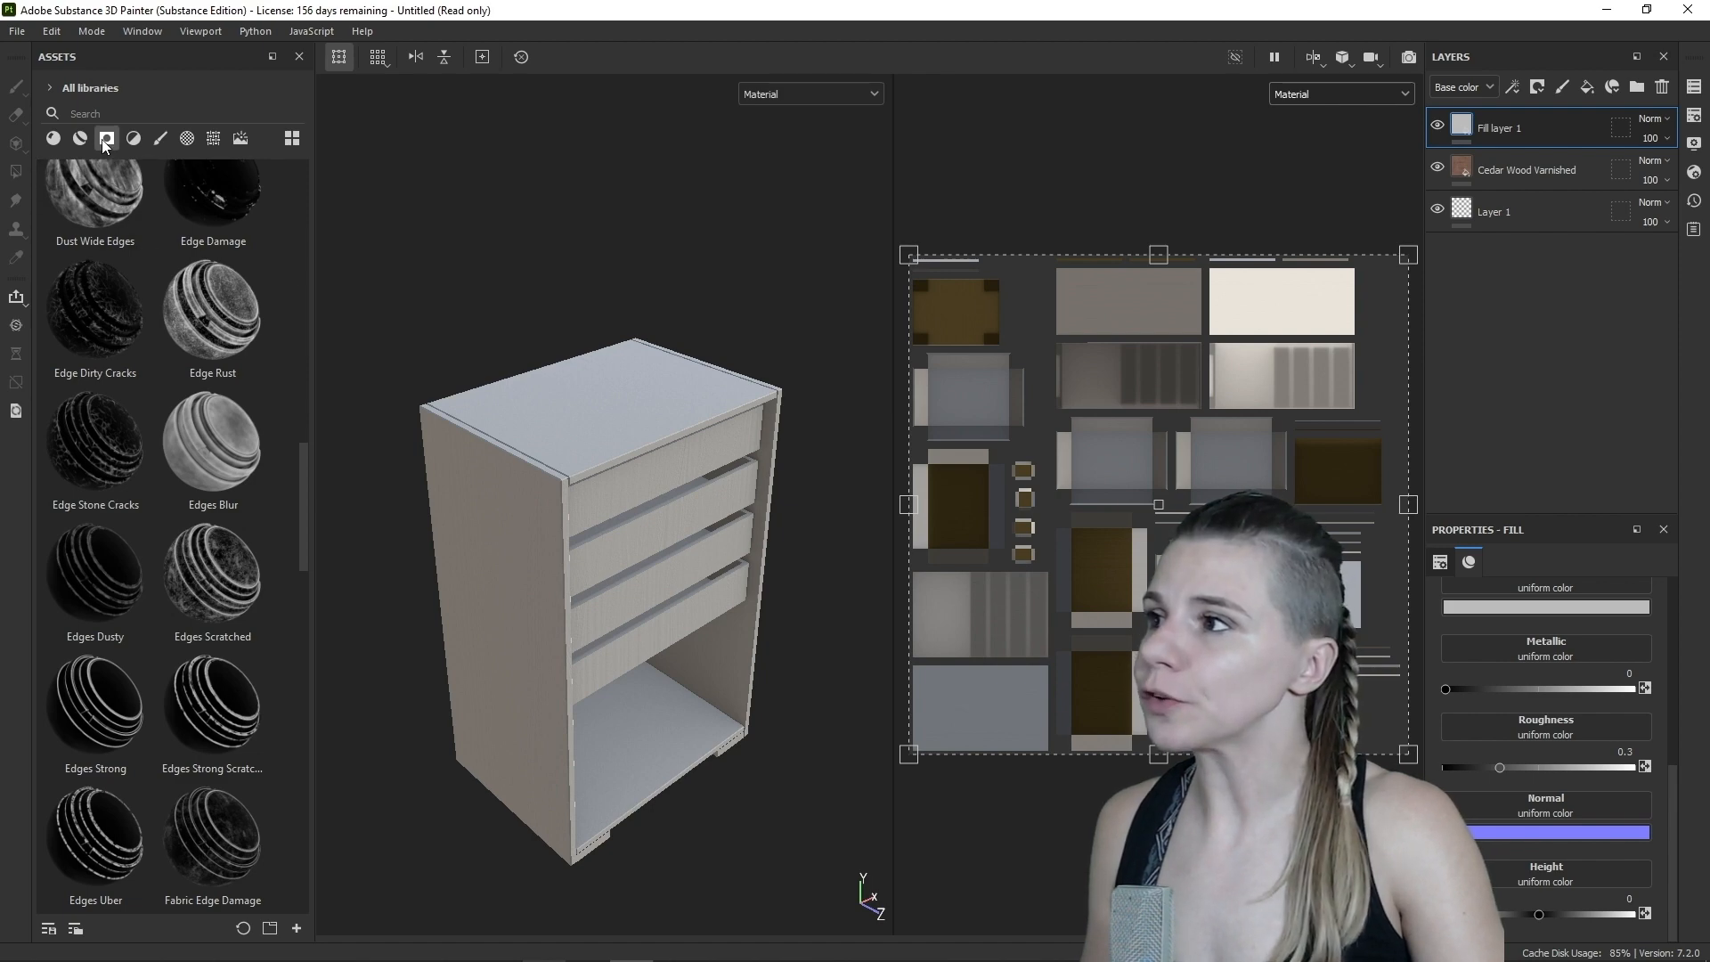
# - Try the Dirt Heavy smart mask on Fill layer 1 and lower the Balance of its grunge map
pyautogui.scroll(8, 233, 397)
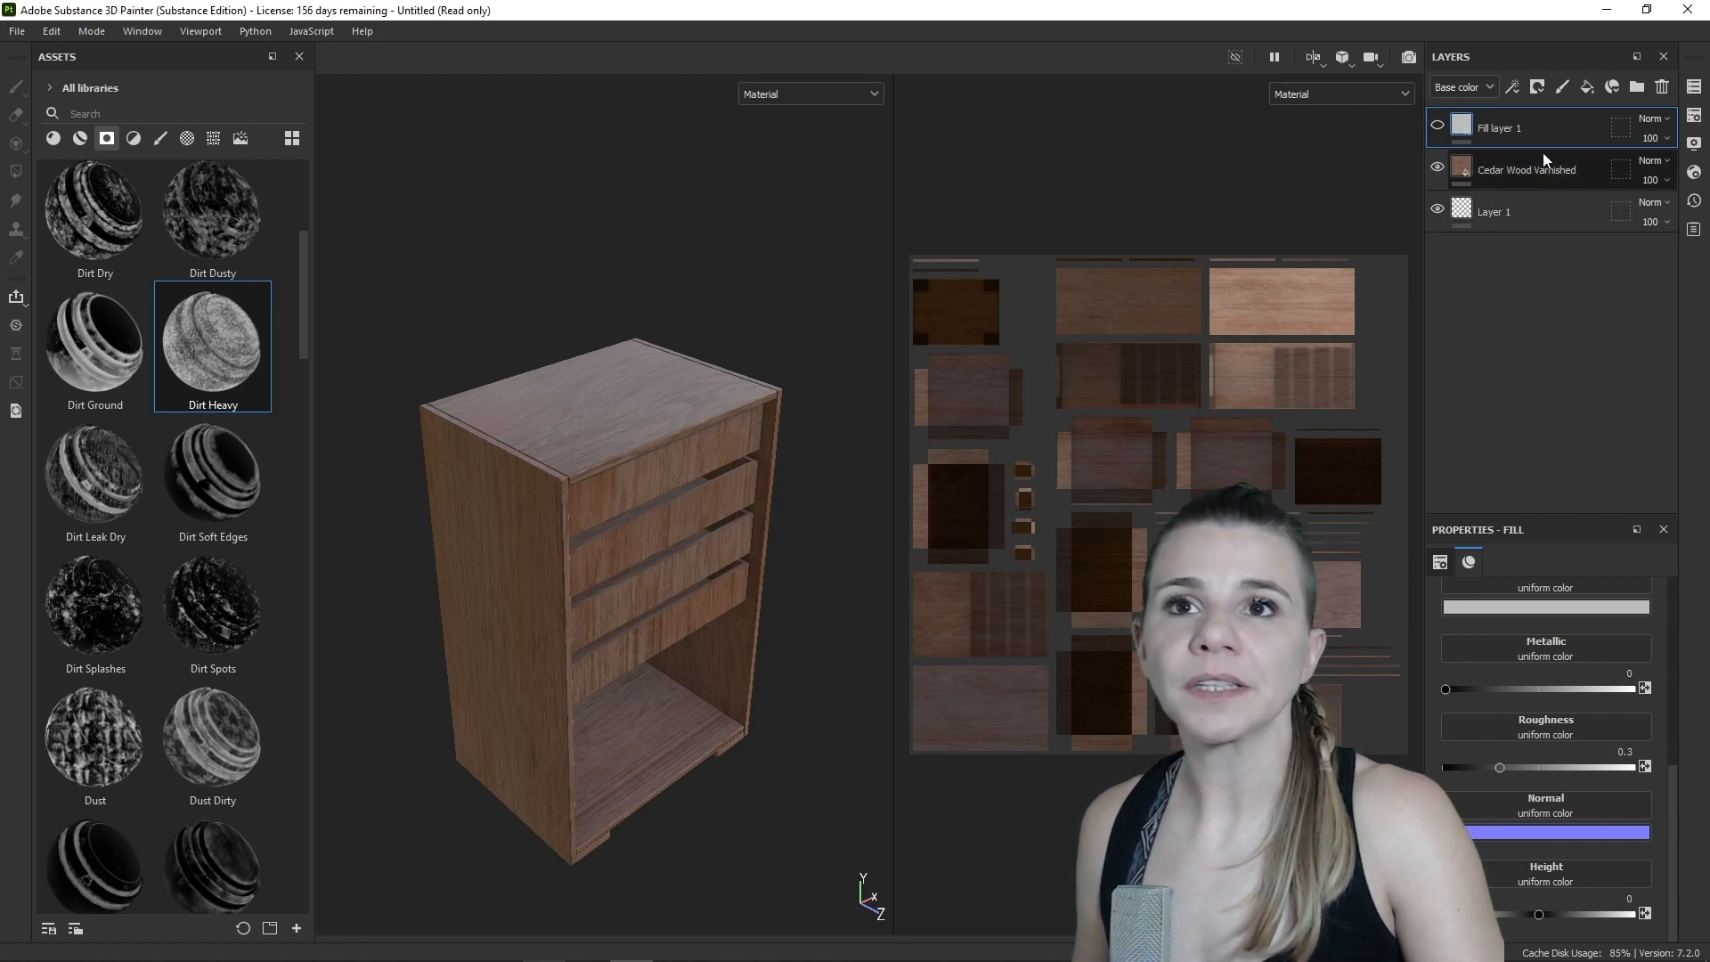
pyautogui.click(1436, 127)
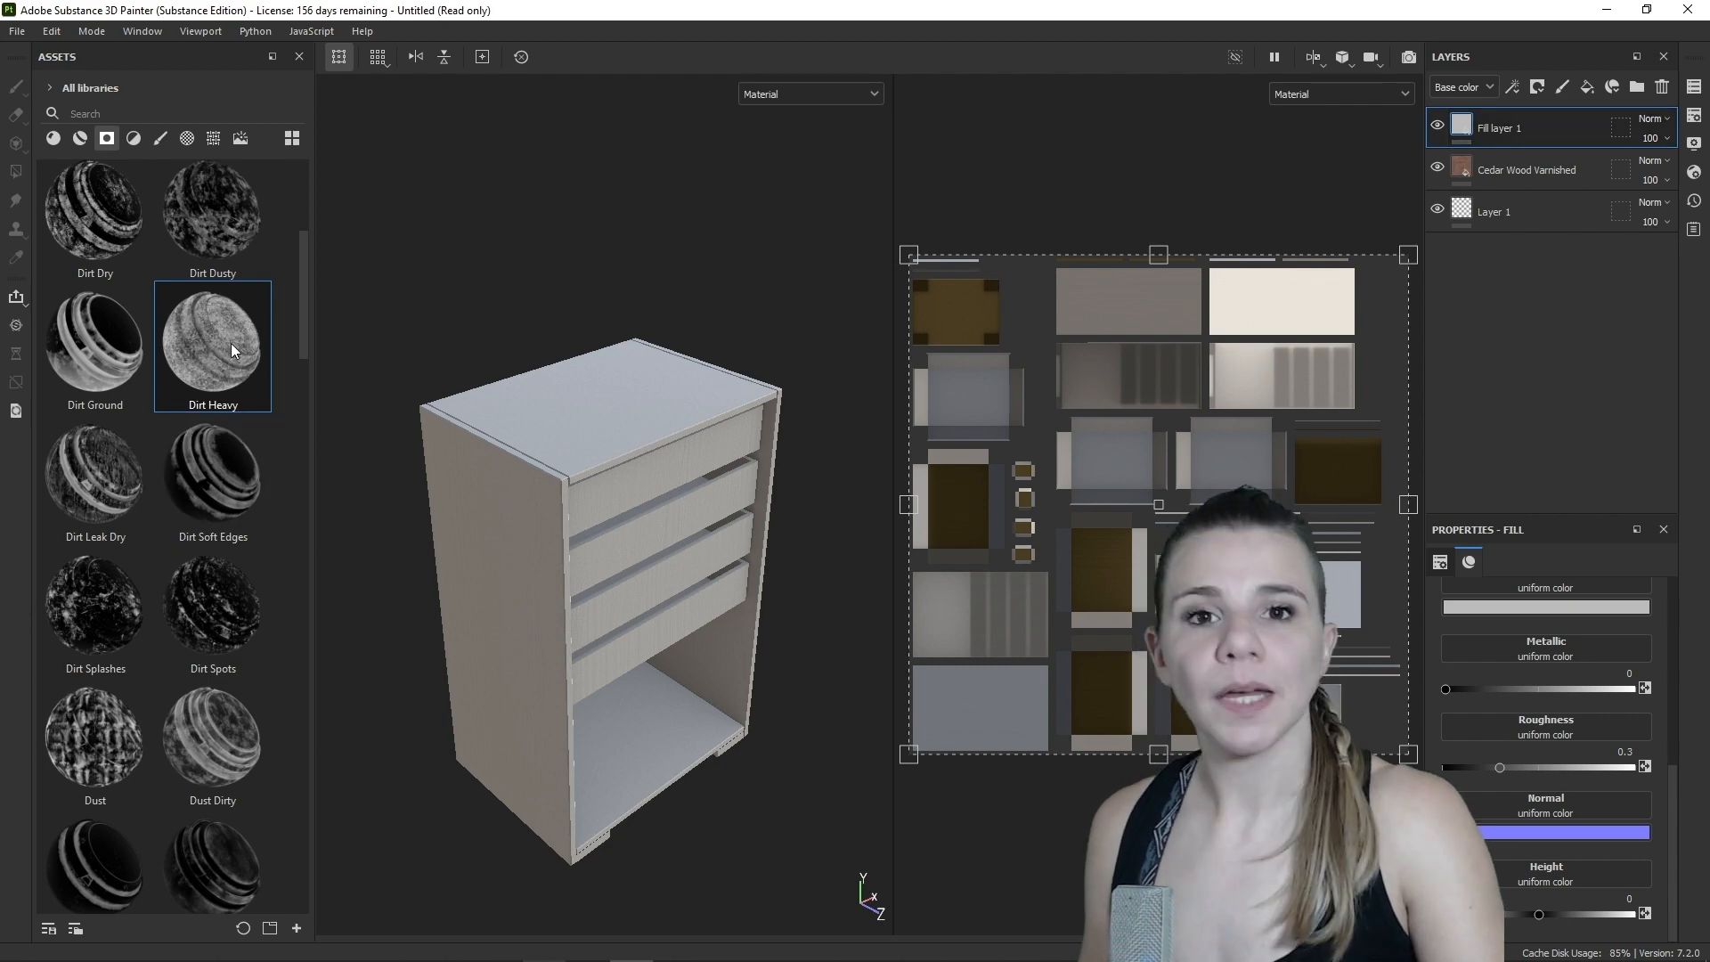
pyautogui.moveTo(231, 345)
pyautogui.moveTo(221, 344); pyautogui.dragTo(1505, 143)
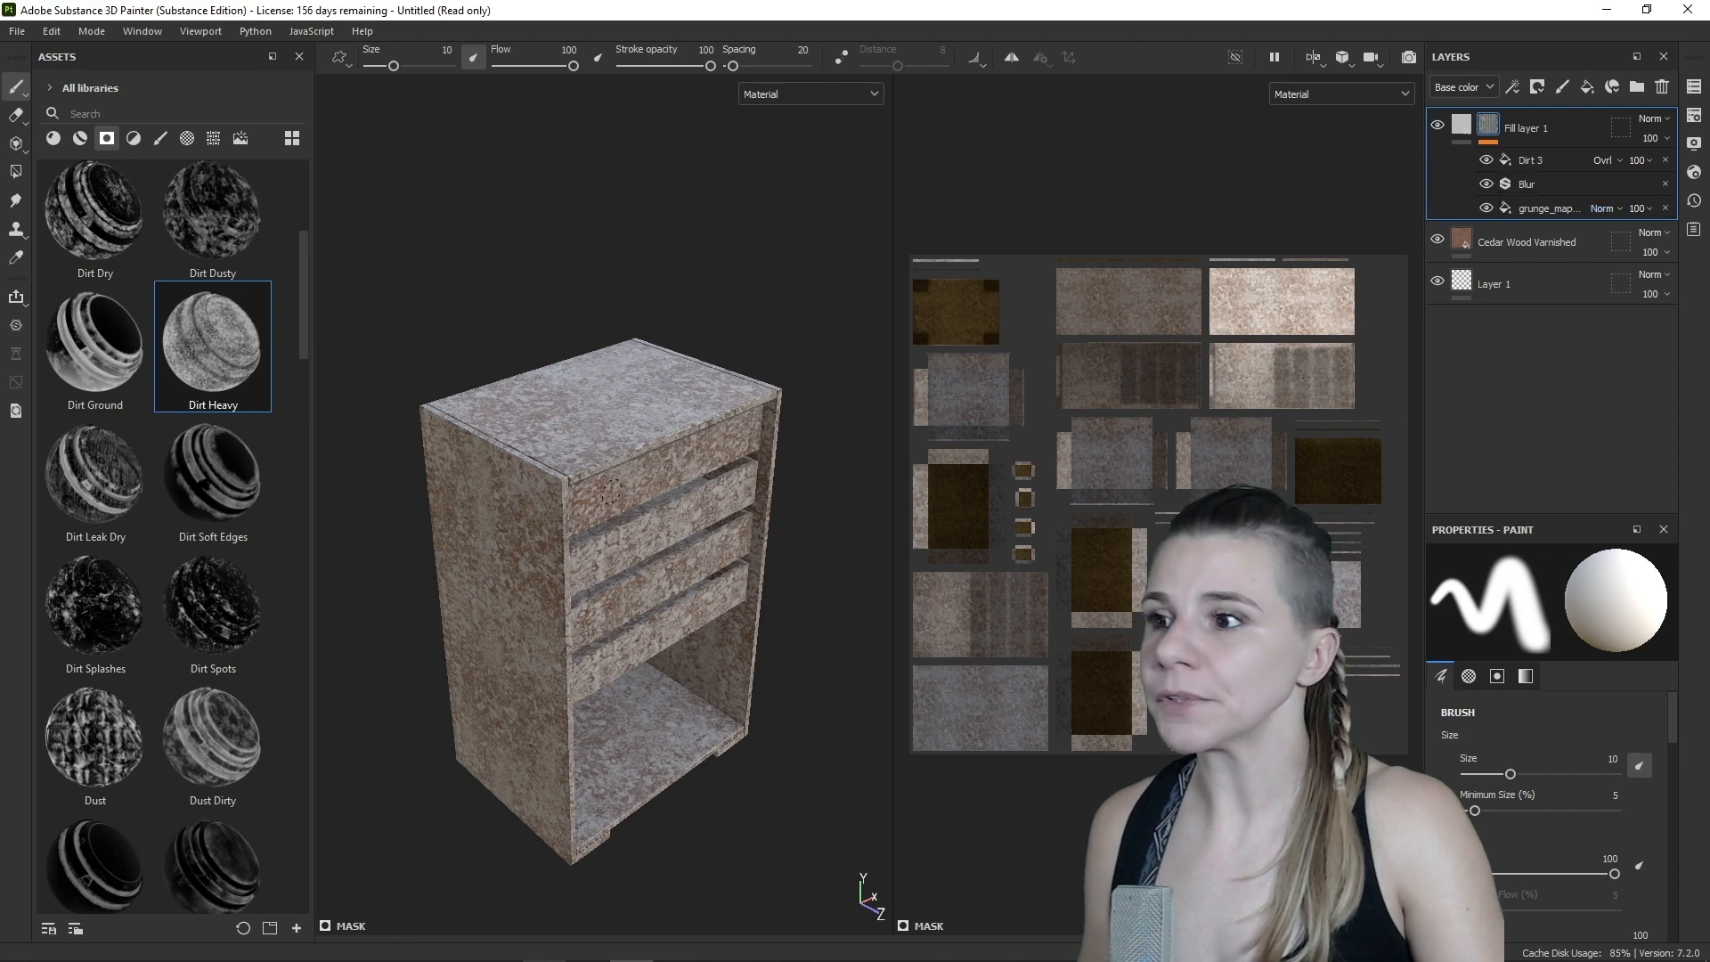
pyautogui.click(1548, 208)
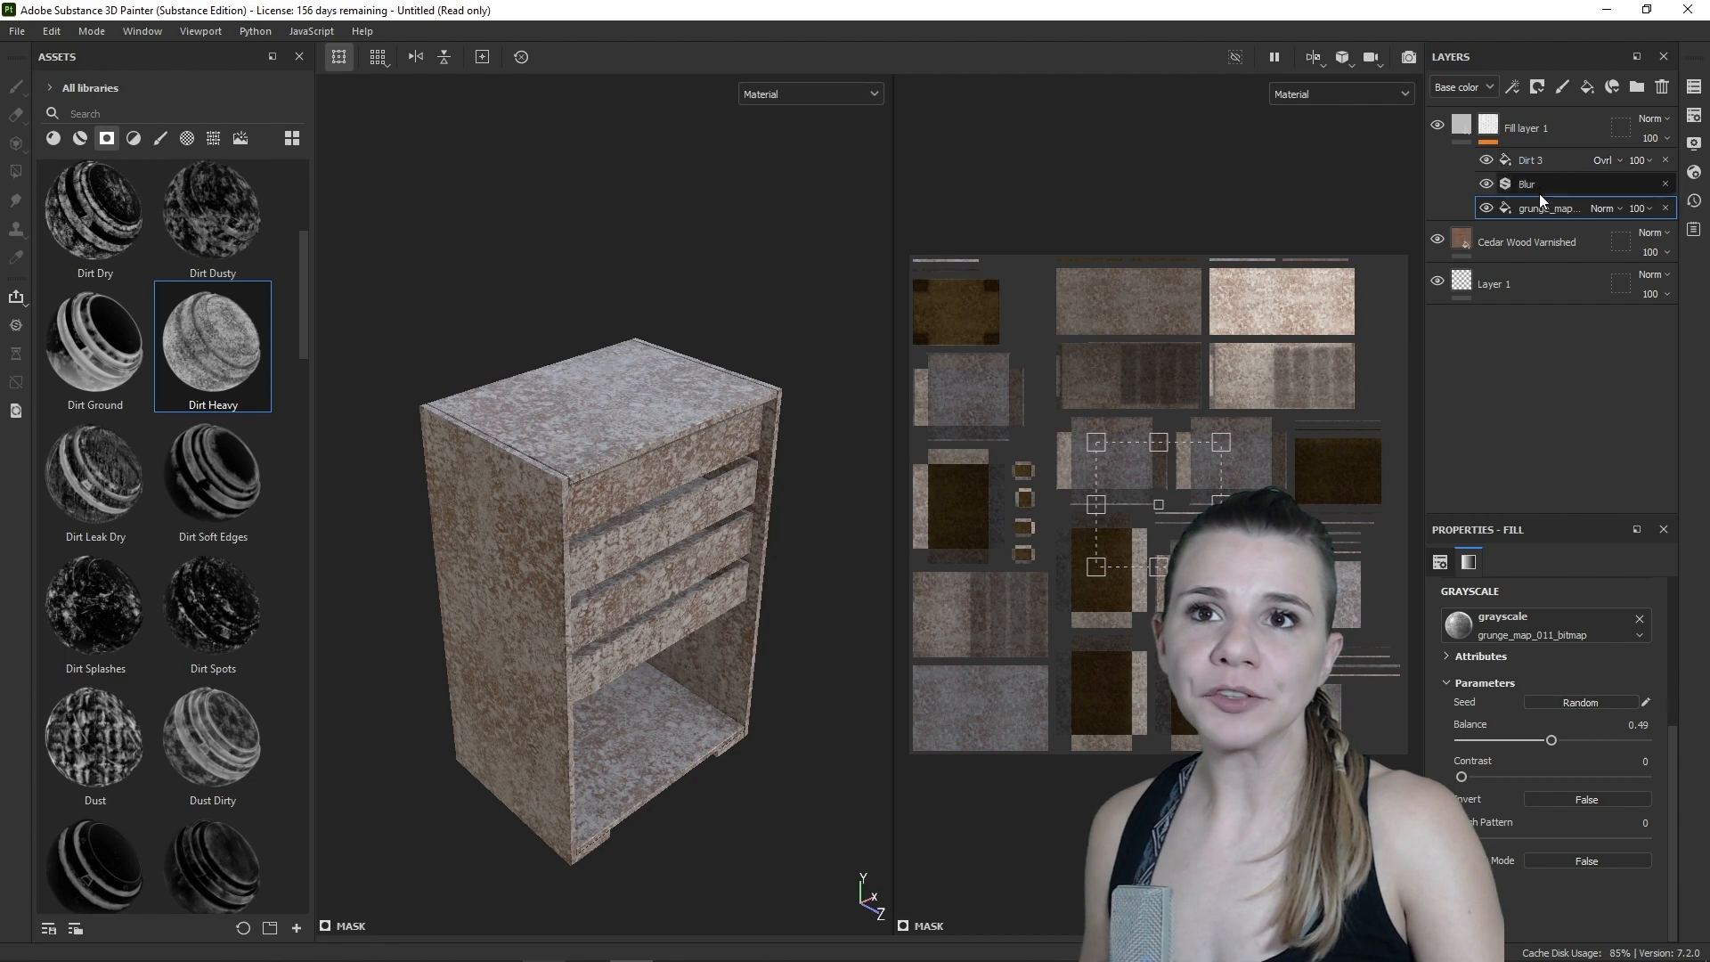
pyautogui.moveTo(1551, 749); pyautogui.dragTo(1475, 753)
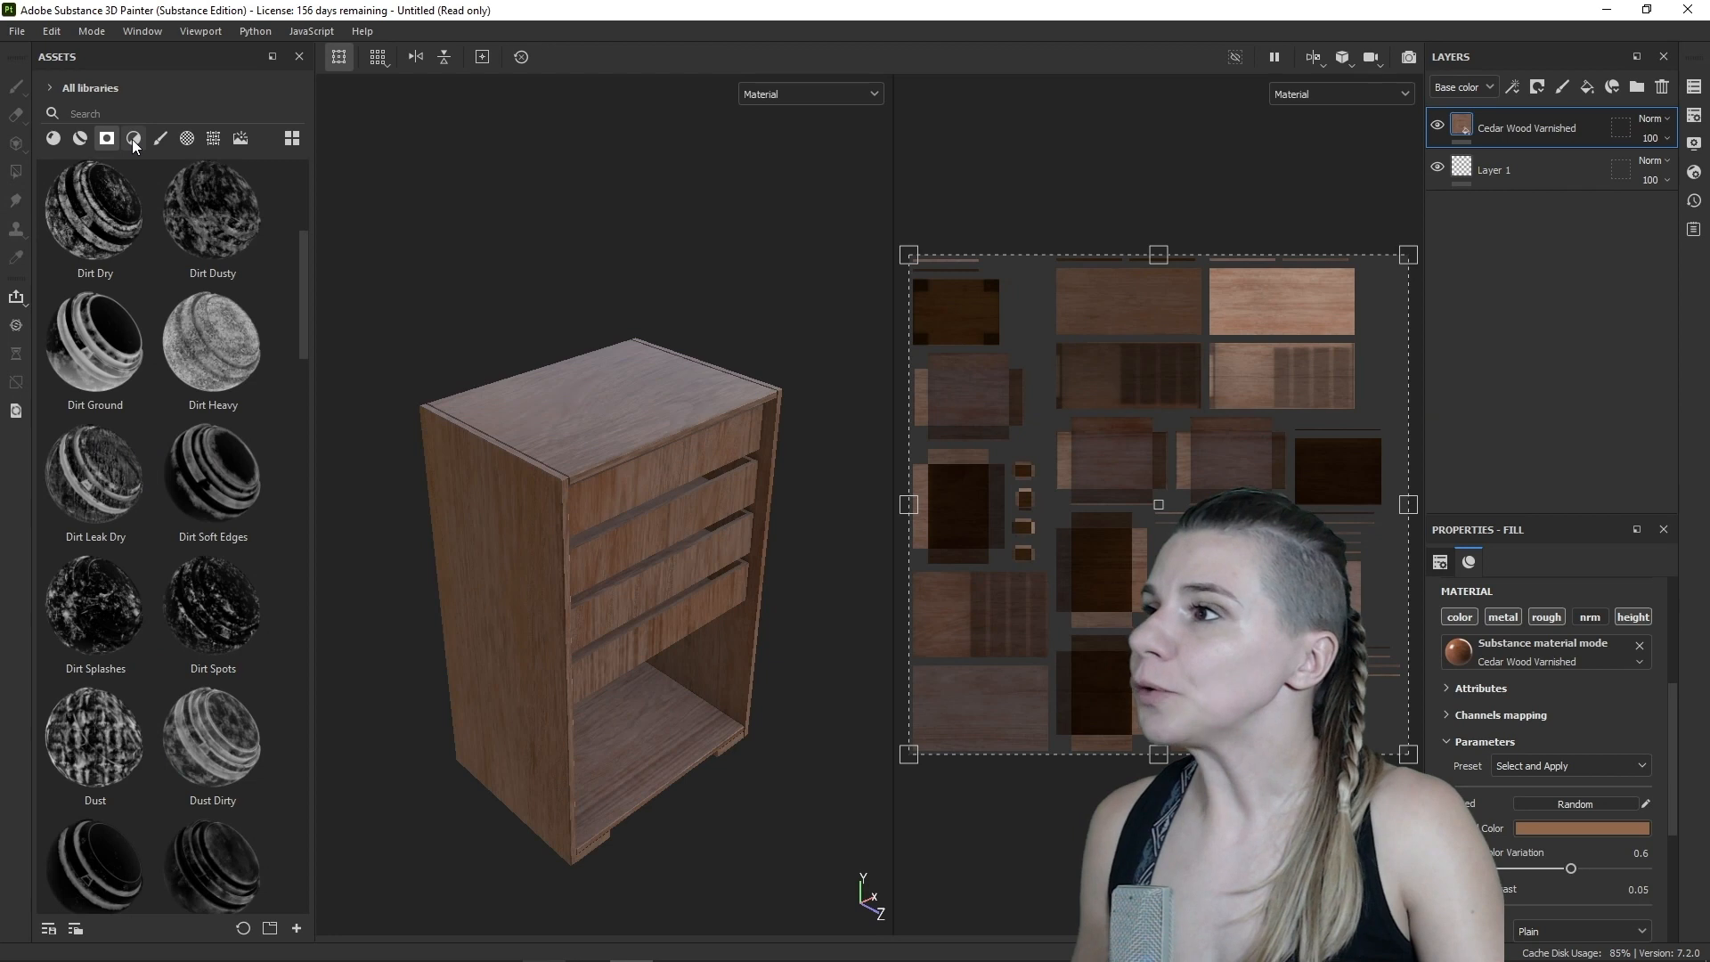
# - Try an HSL Perceptive filter above the Cedar Wood Varnished layer and lower its Saturation
pyautogui.click(133, 138)
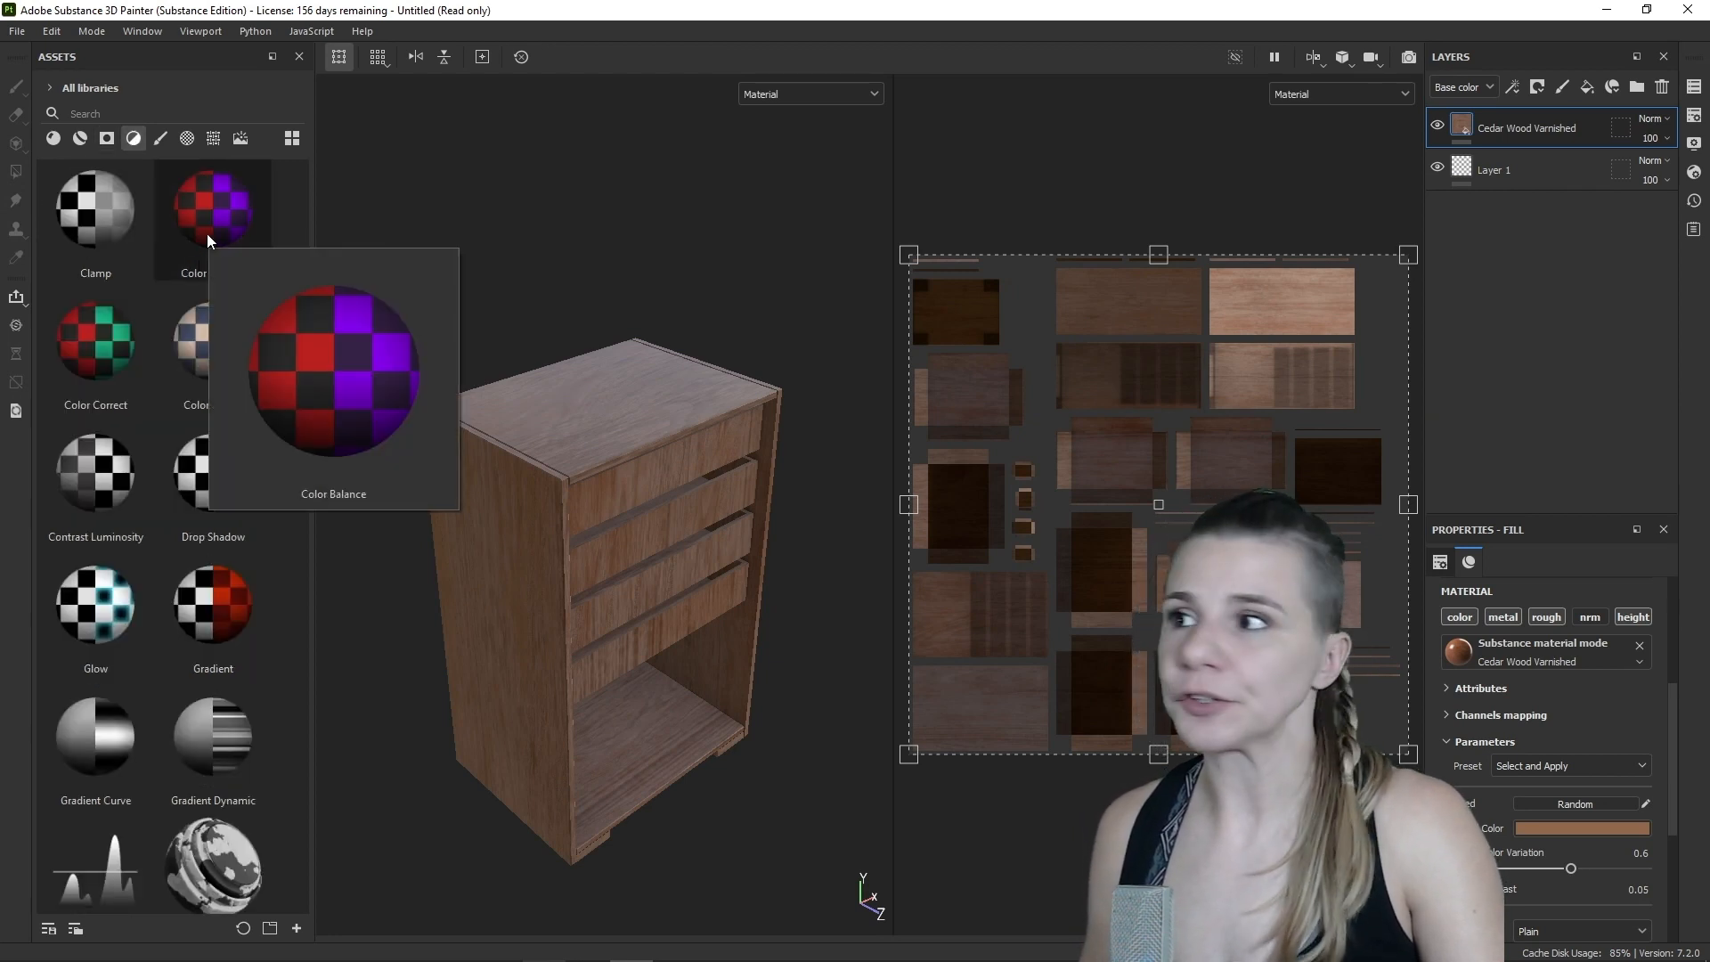
pyautogui.scroll(-5, 134, 401)
pyautogui.click(71, 449)
pyautogui.moveTo(68, 462); pyautogui.dragTo(1539, 136)
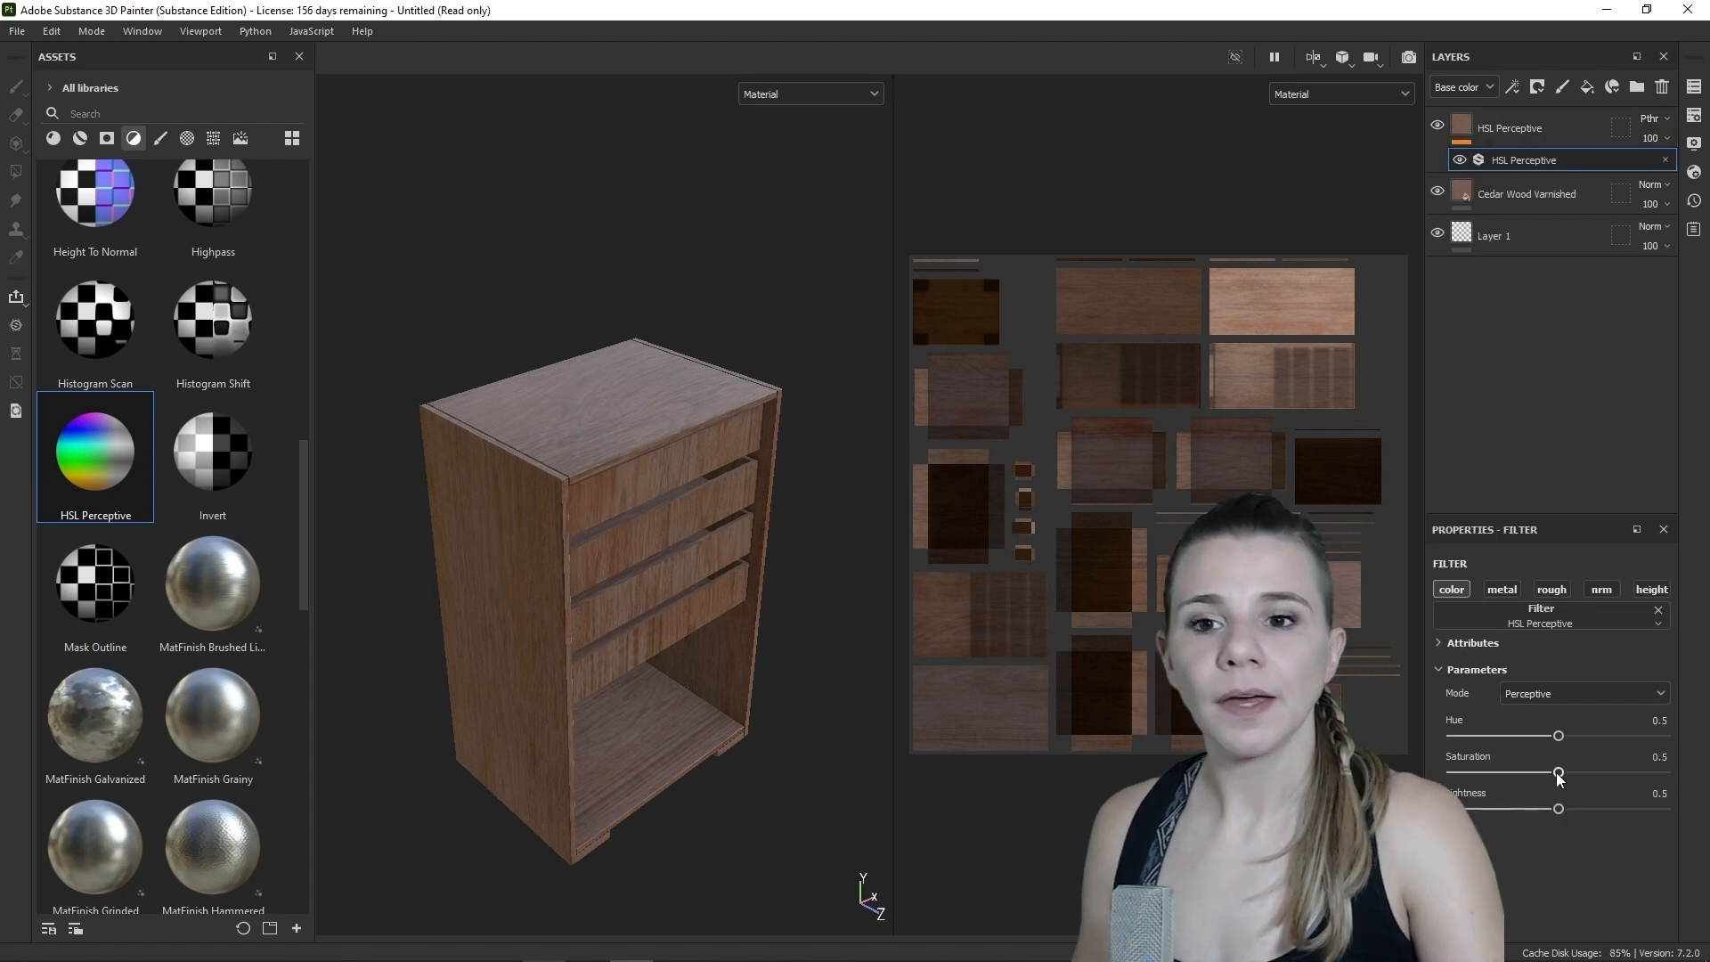
pyautogui.moveTo(1559, 774); pyautogui.dragTo(1499, 774)
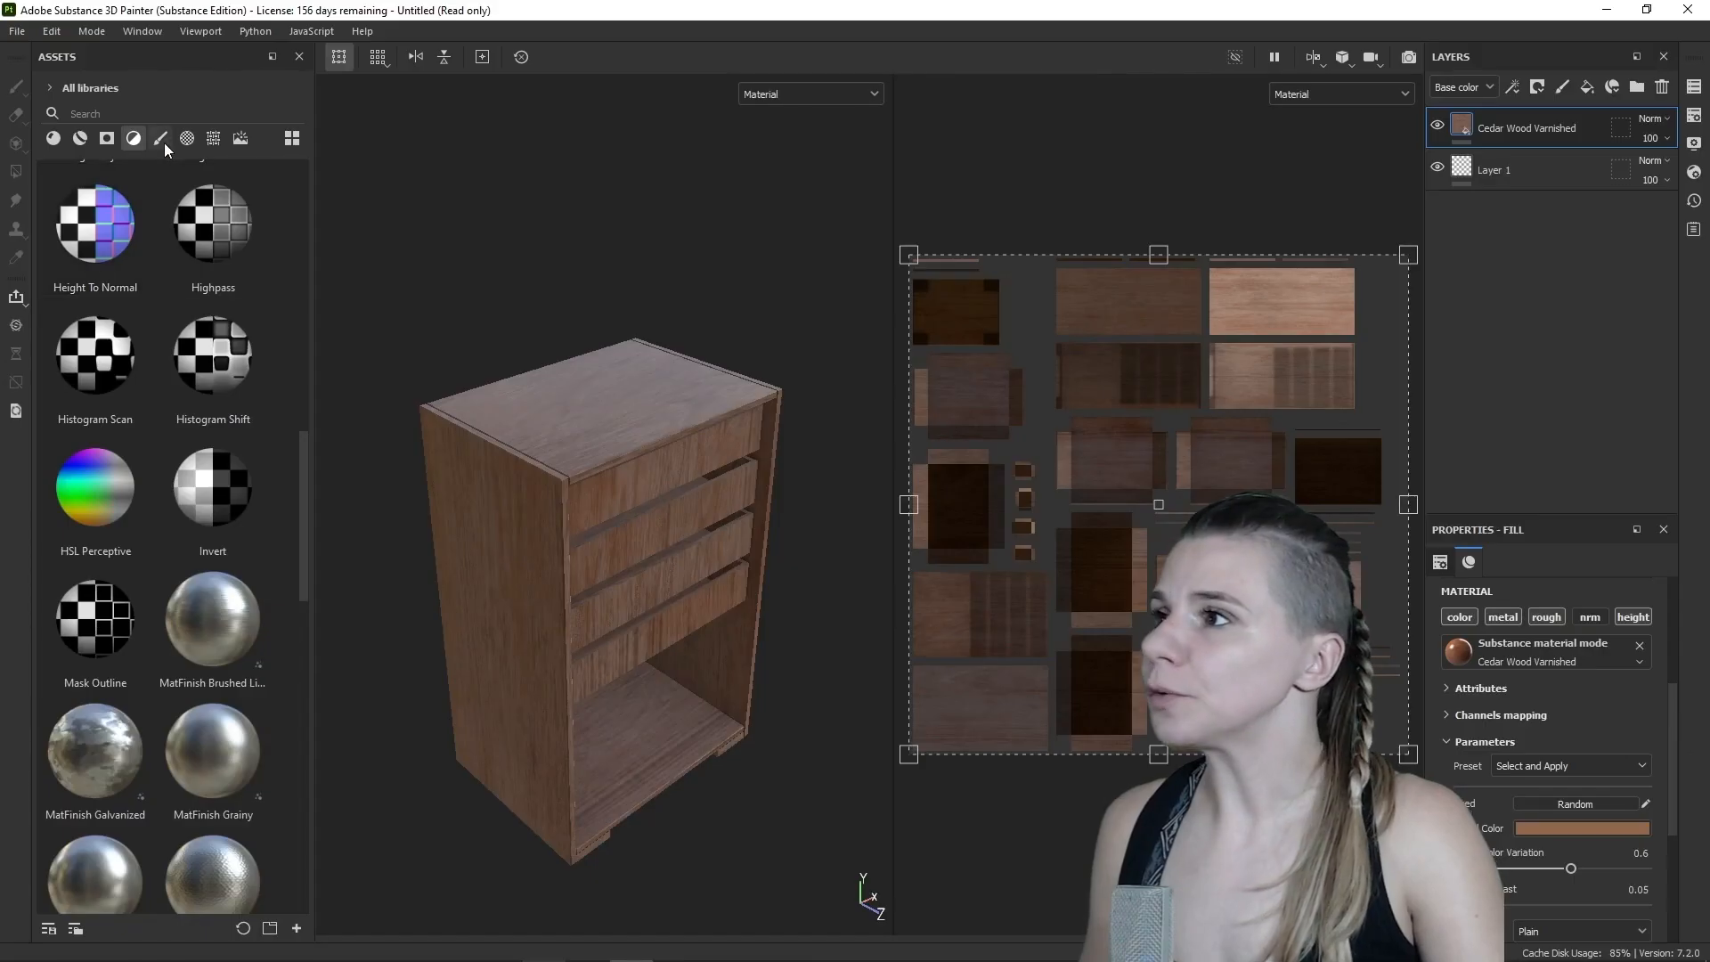
# - Add a paint layer above Cedar Wood Varnished and try red strokes on the cabinet's side with the Archive Inker brush
pyautogui.click(161, 138)
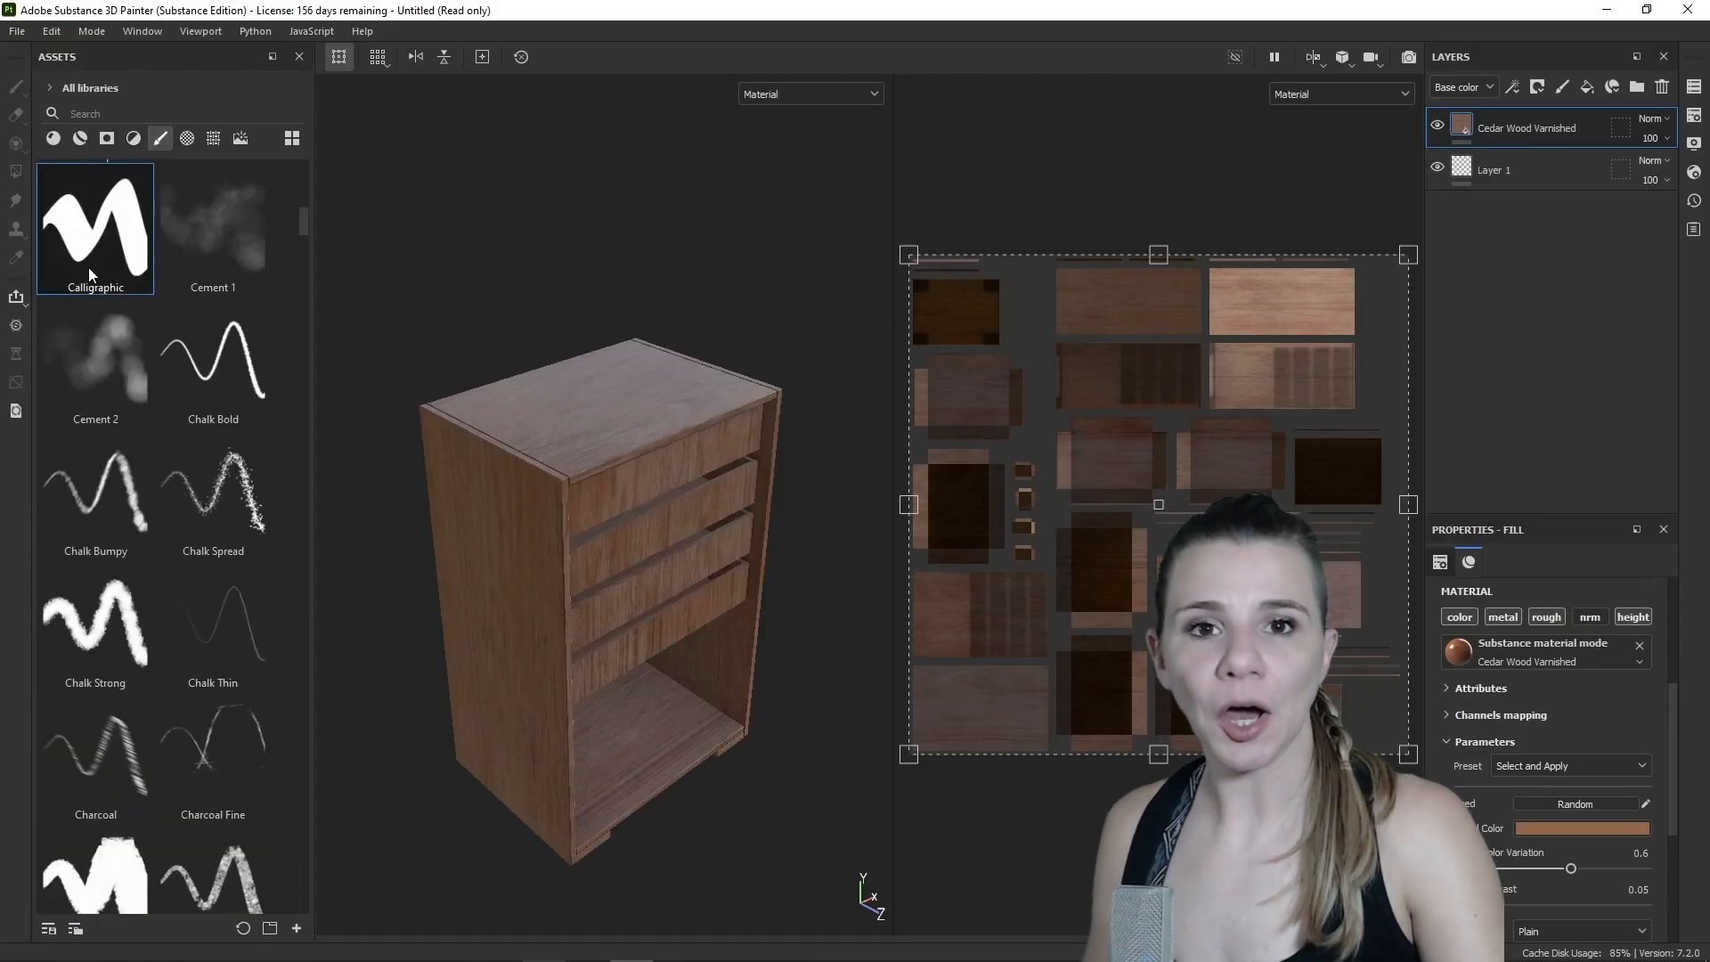
pyautogui.click(1537, 87)
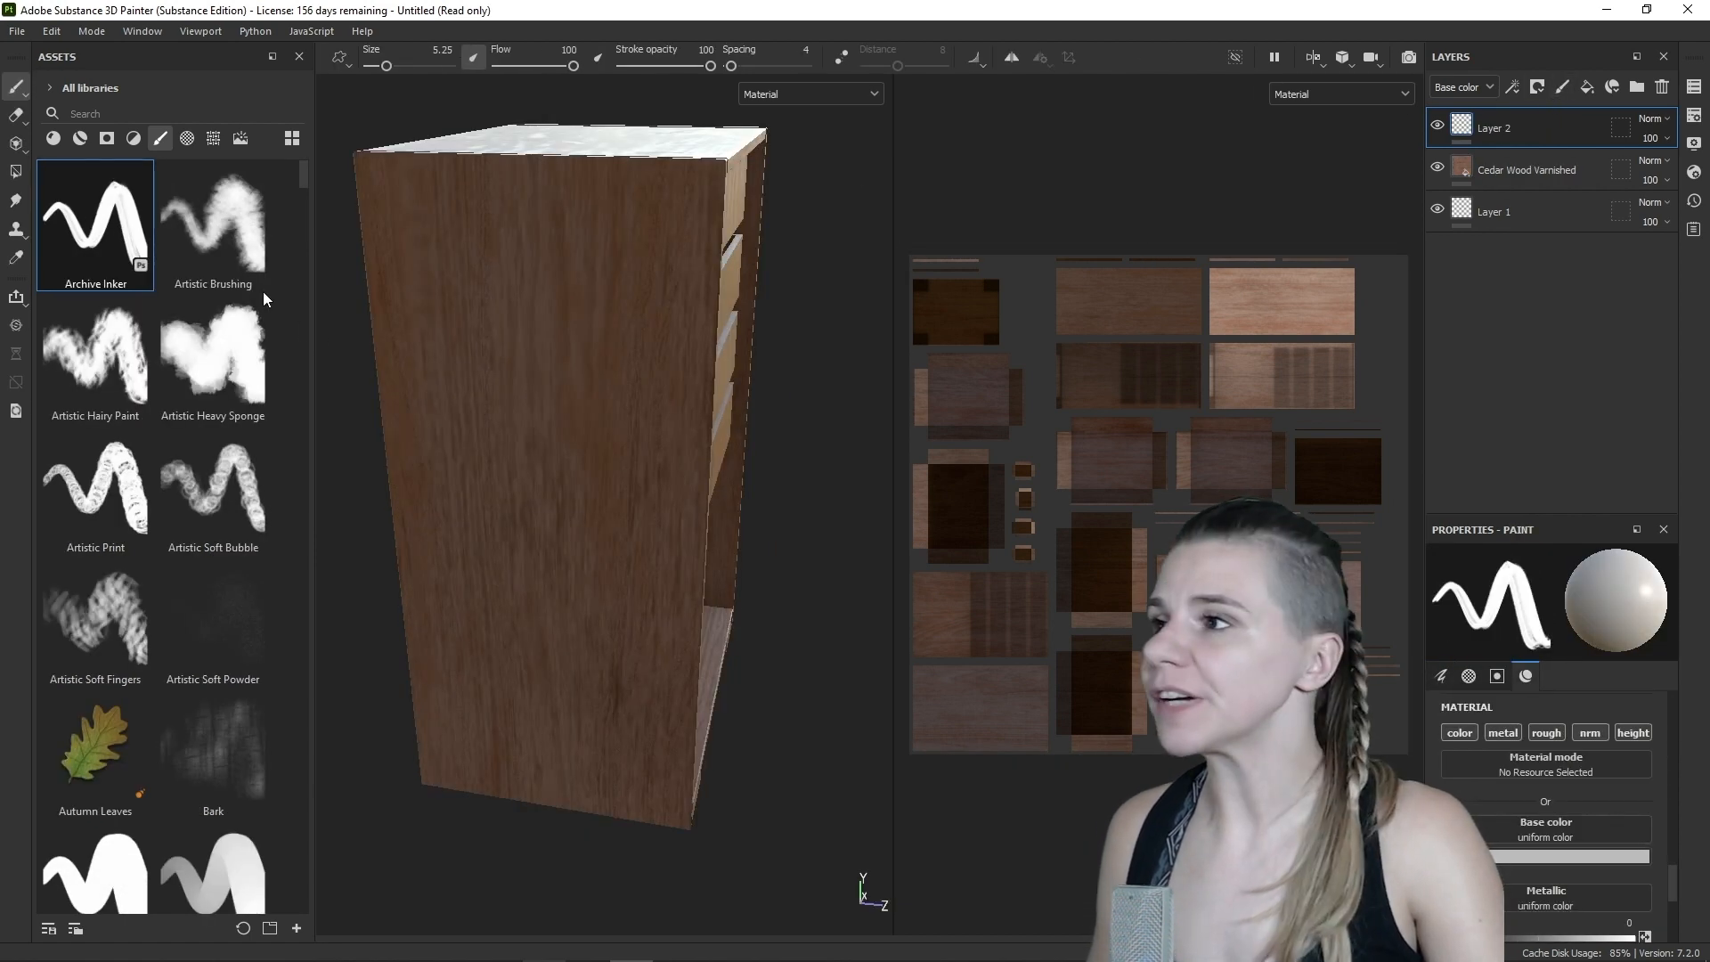
pyautogui.click(1569, 857)
pyautogui.moveTo(1567, 704); pyautogui.dragTo(1611, 634)
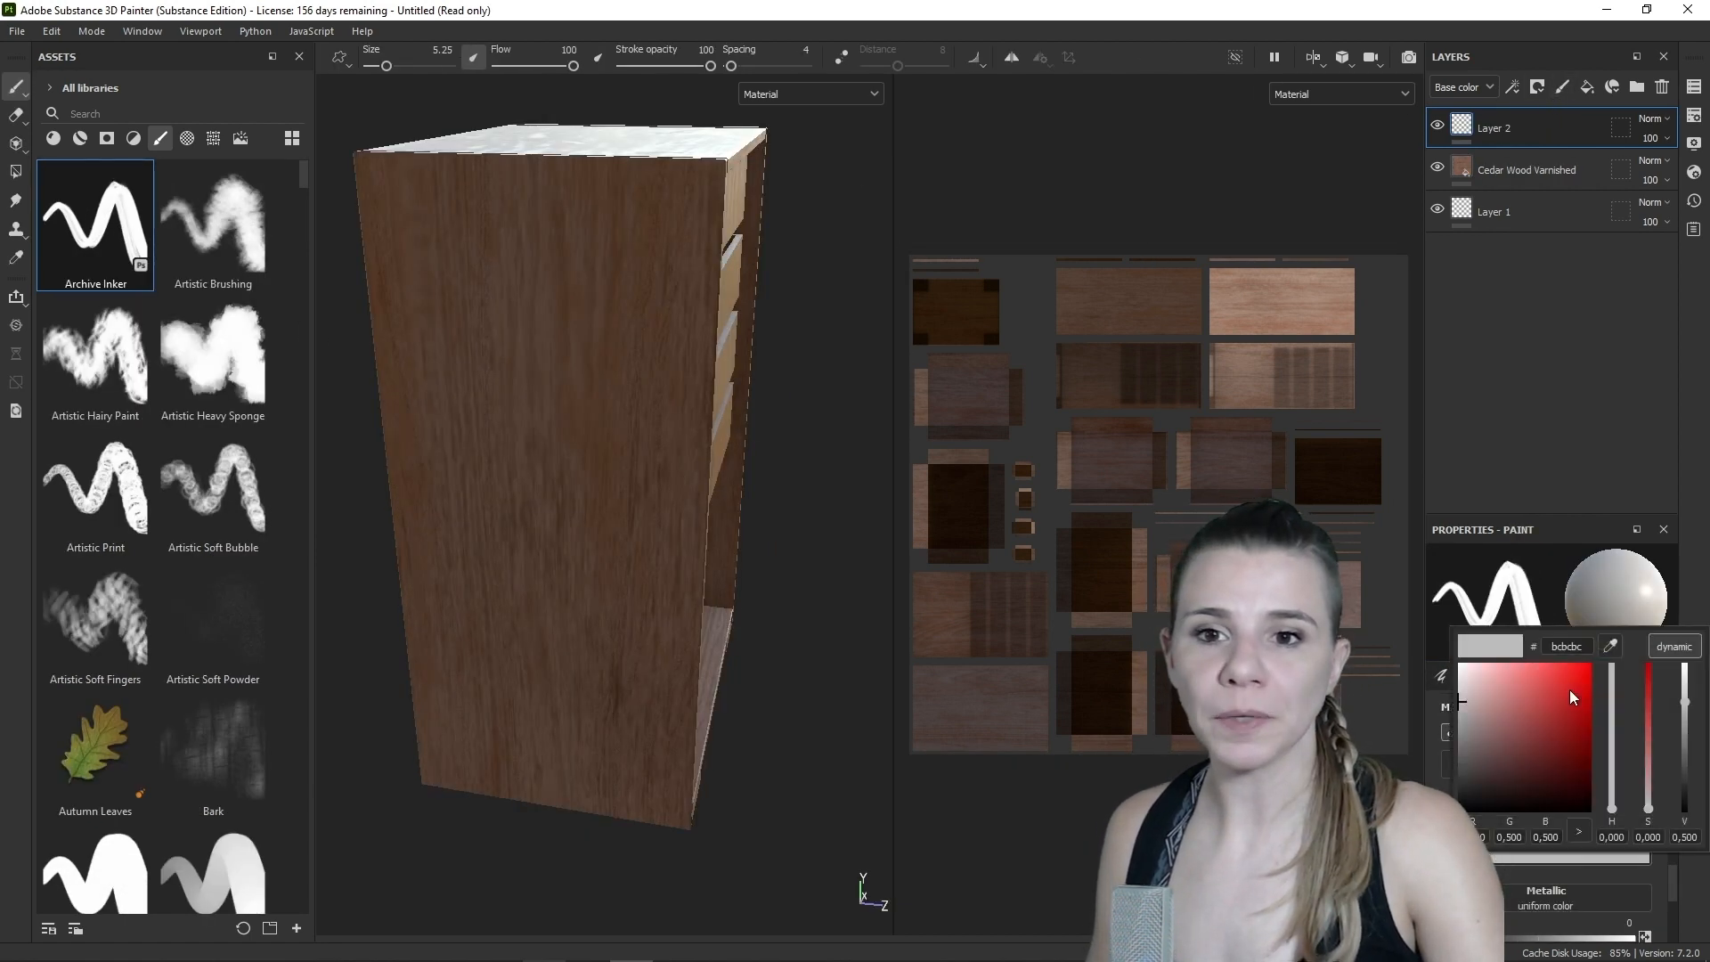
pyautogui.click(494, 500)
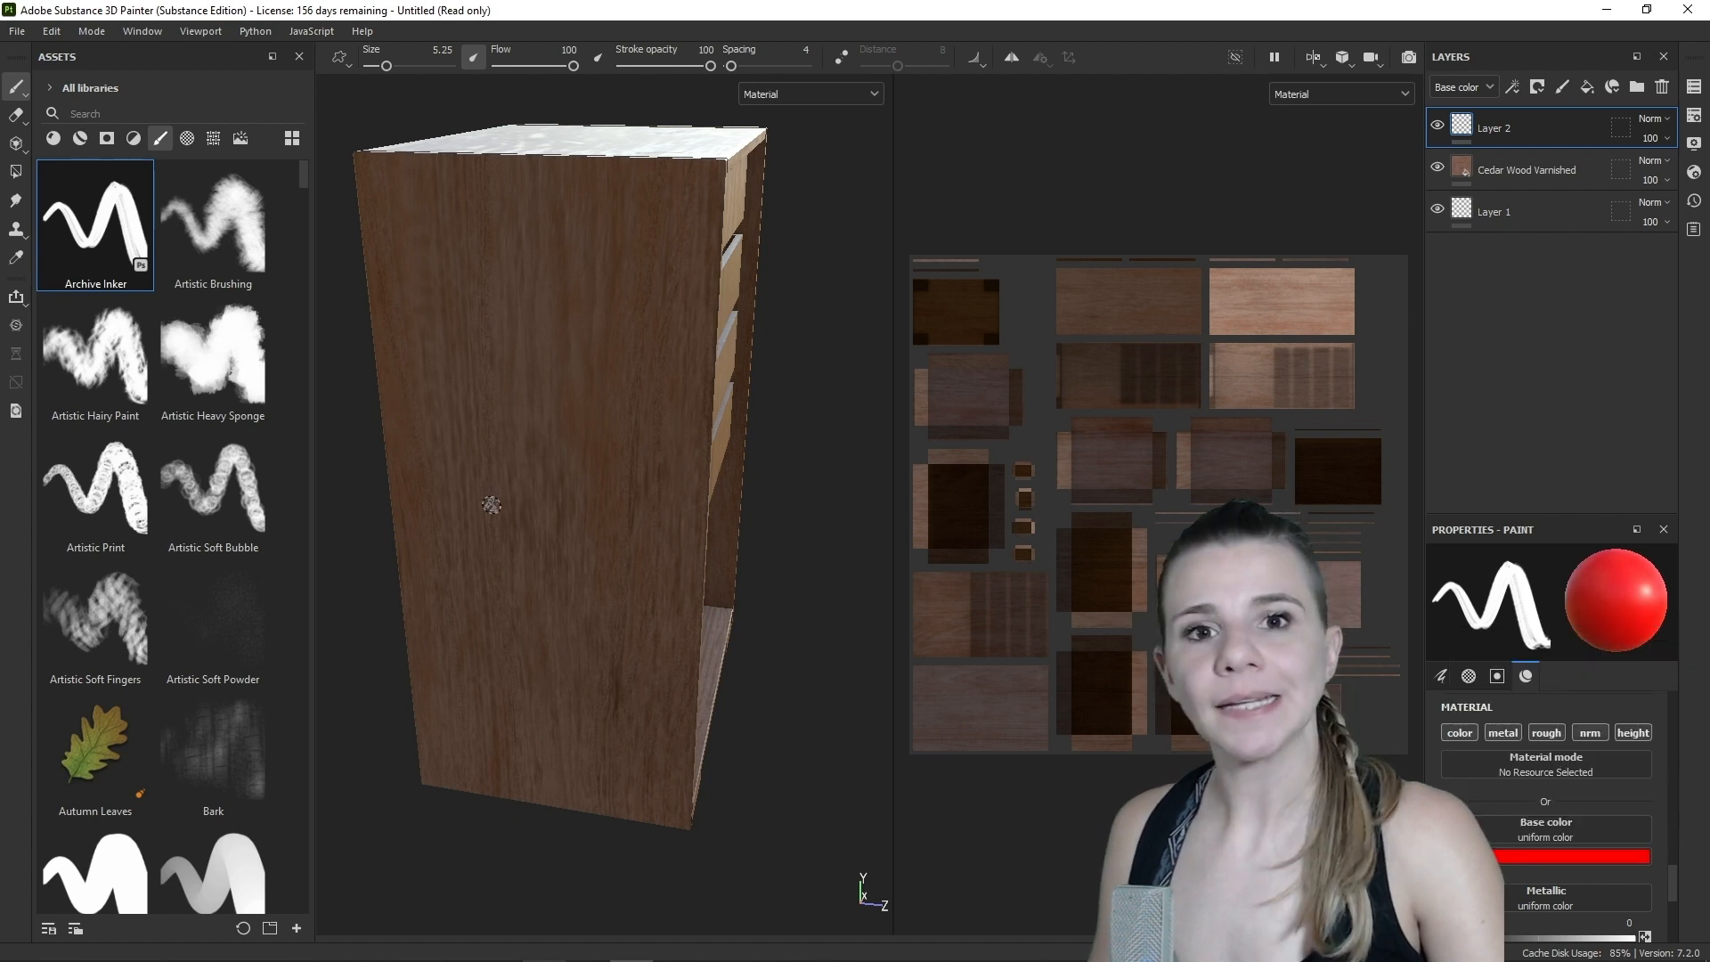
pyautogui.moveTo(478, 524)
pyautogui.mouseDown()
pyautogui.moveTo(474, 349)
pyautogui.moveTo(481, 504)
pyautogui.mouseUp()
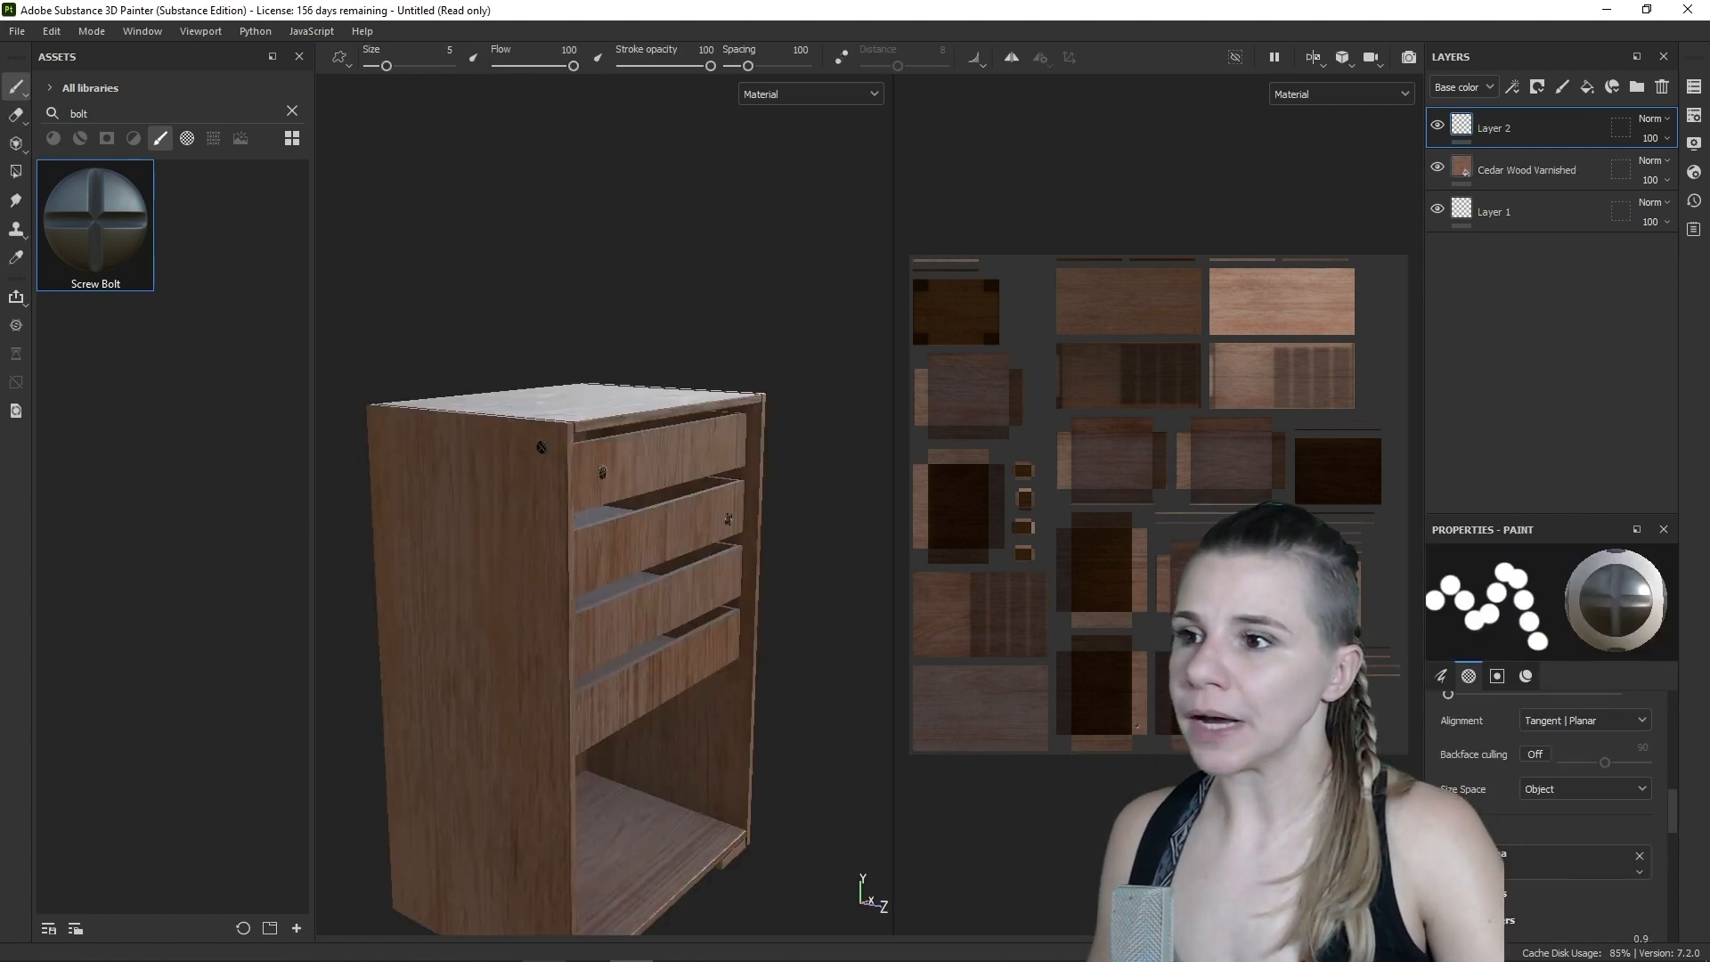
# - Try stamping Screw Bolt brush marks on the drawer fronts from different viewing distances
pyautogui.scroll(6, 618, 524)
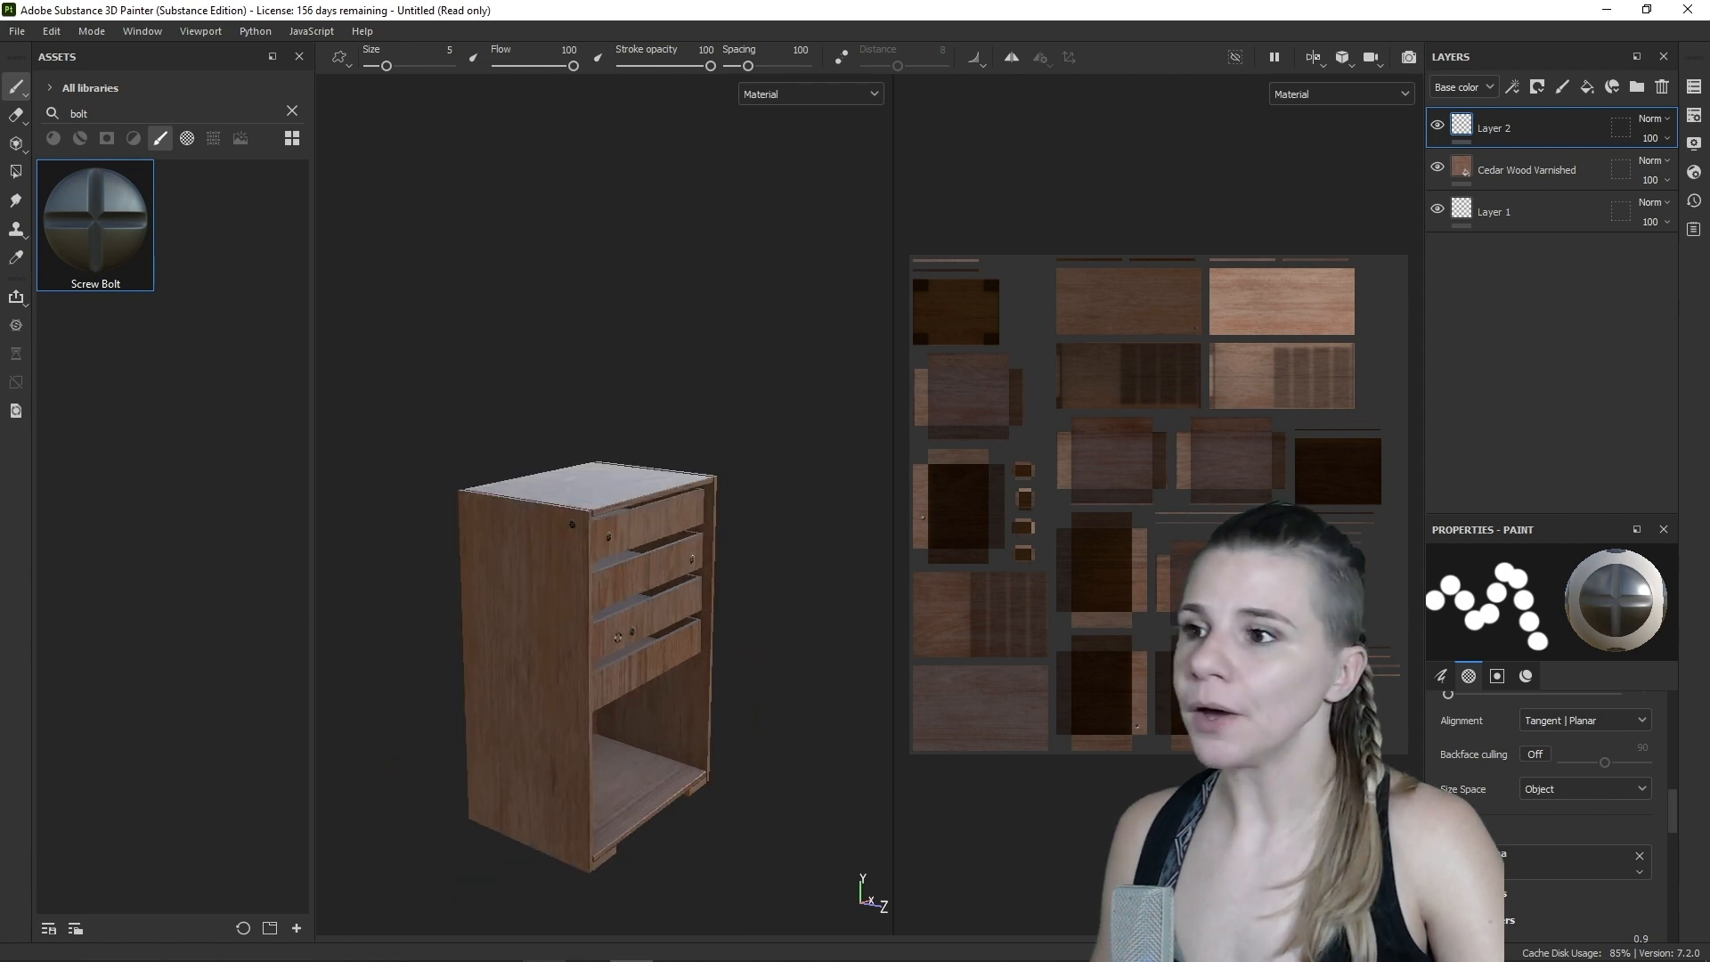
pyautogui.scroll(-5, 617, 524)
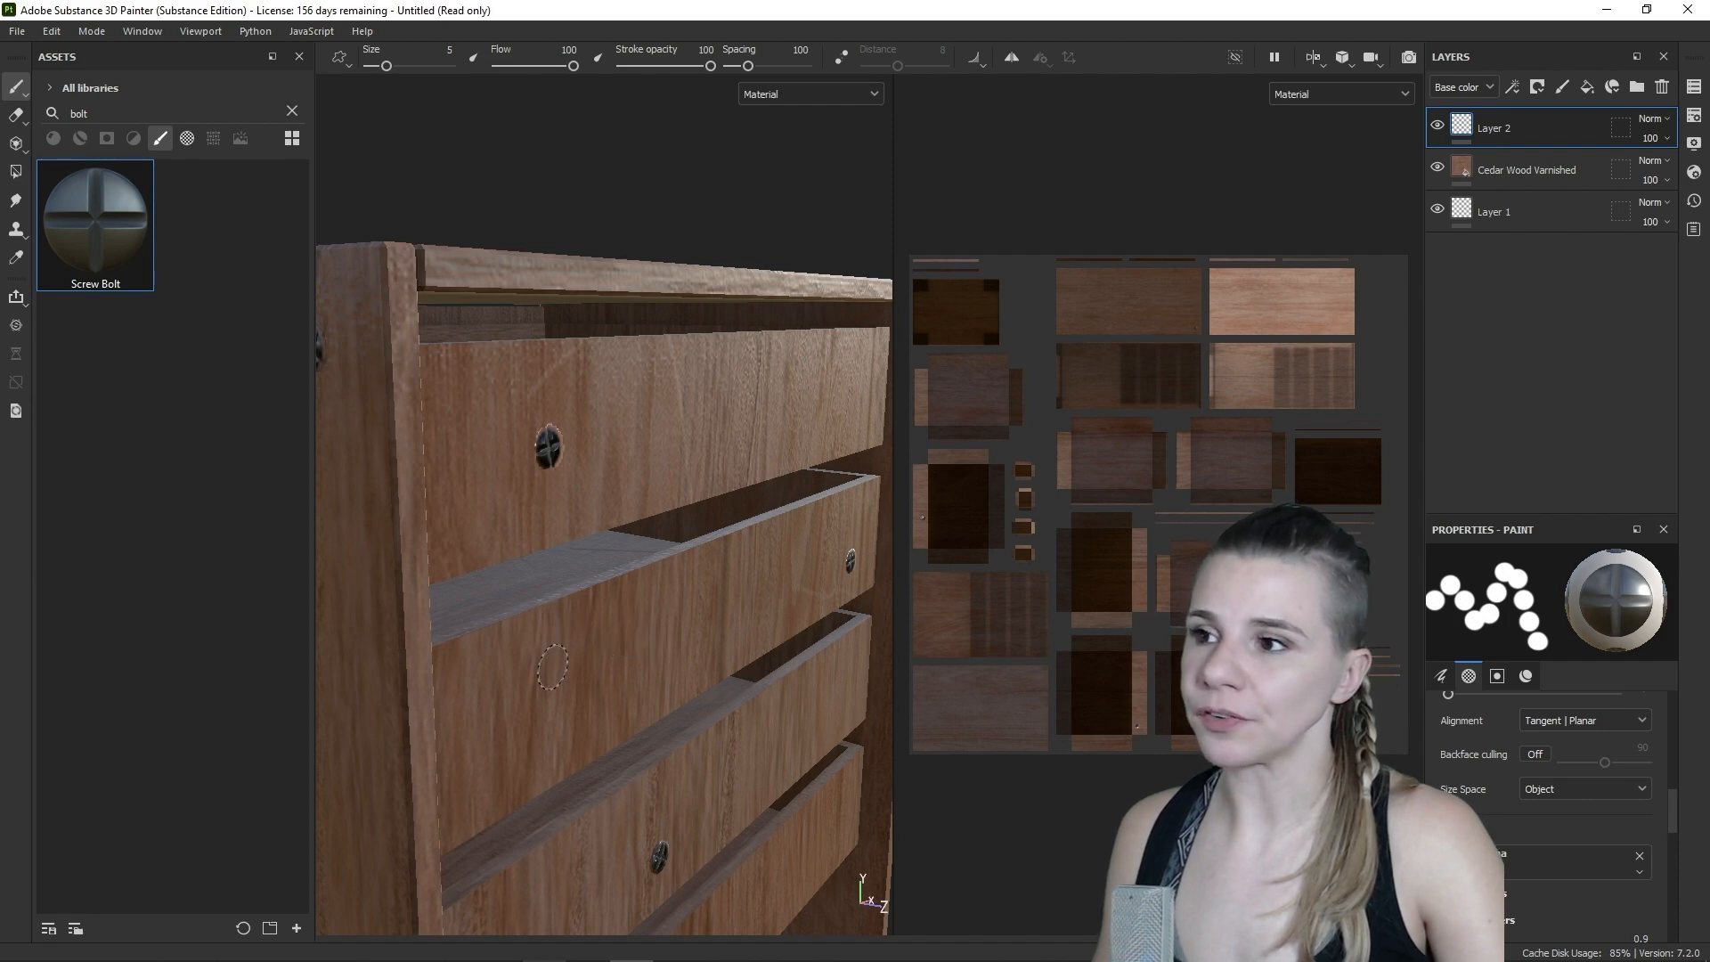
pyautogui.keyDown('alt'); pyautogui.moveTo(552, 666); pyautogui.dragTo(585, 663); pyautogui.keyUp('alt')
pyautogui.scroll(-3, 483, 537)
pyautogui.scroll(5, 483, 537)
pyautogui.keyDown('alt'); pyautogui.moveTo(483, 537); pyautogui.dragTo(442, 642); pyautogui.keyUp('alt')
pyautogui.scroll(-6, 441, 641)
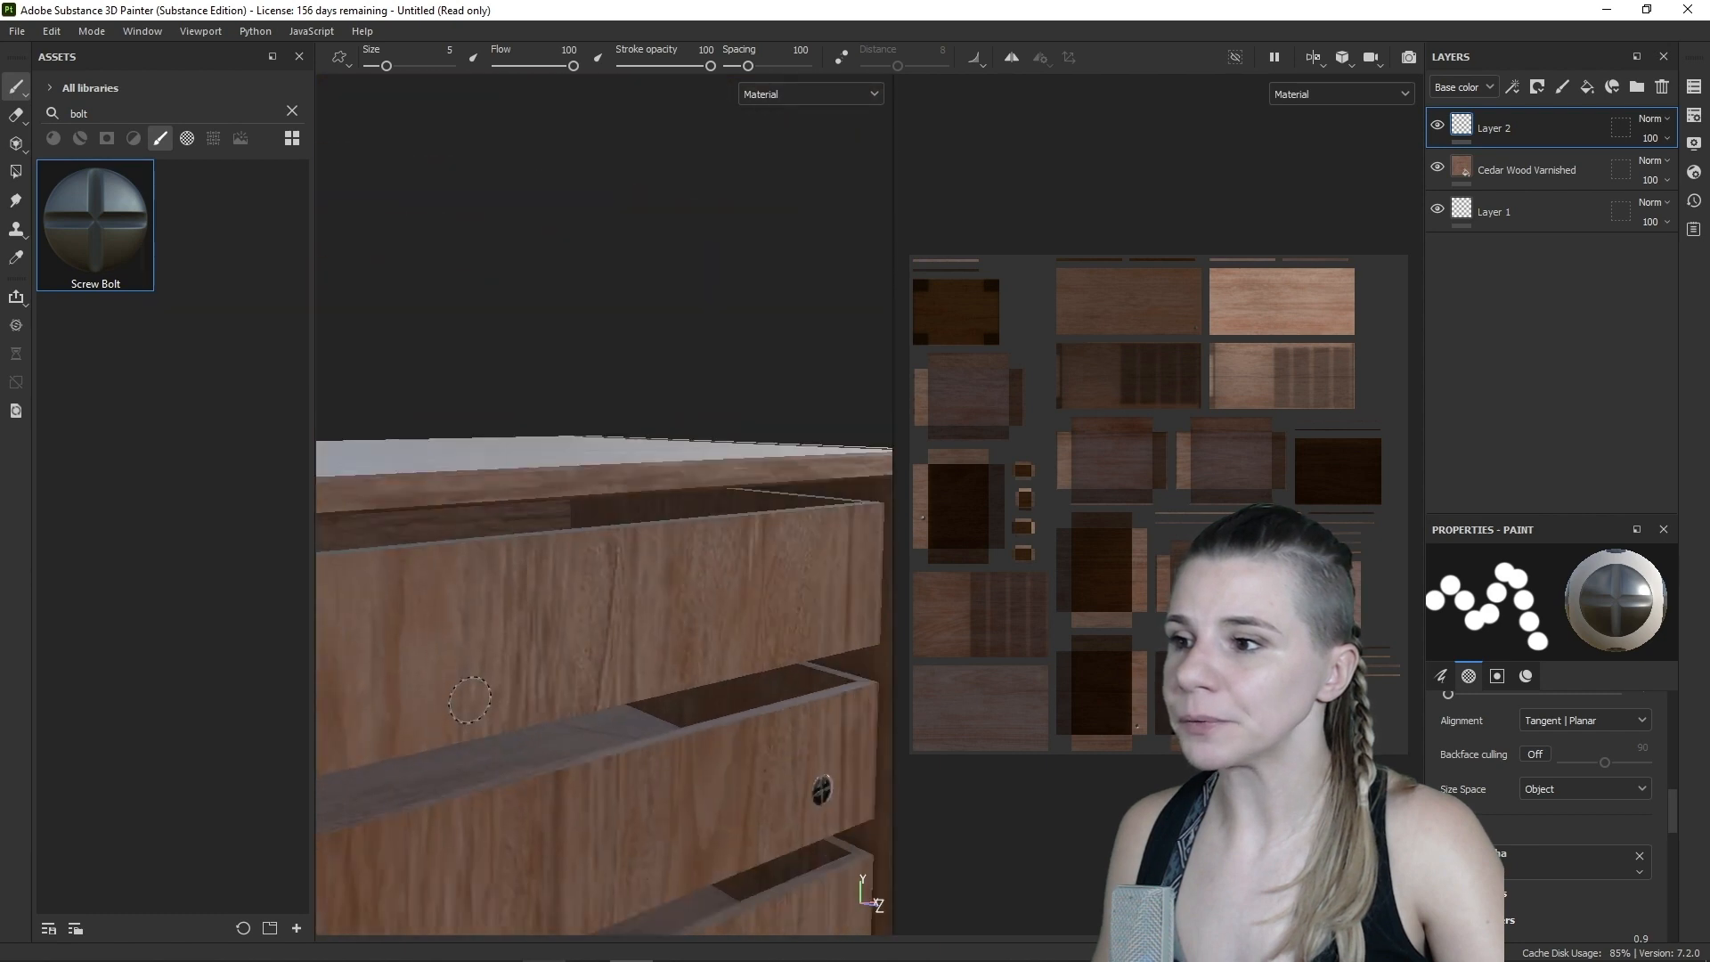
pyautogui.keyDown('alt'); pyautogui.moveTo(502, 792); pyautogui.dragTo(629, 615); pyautogui.keyUp('alt')
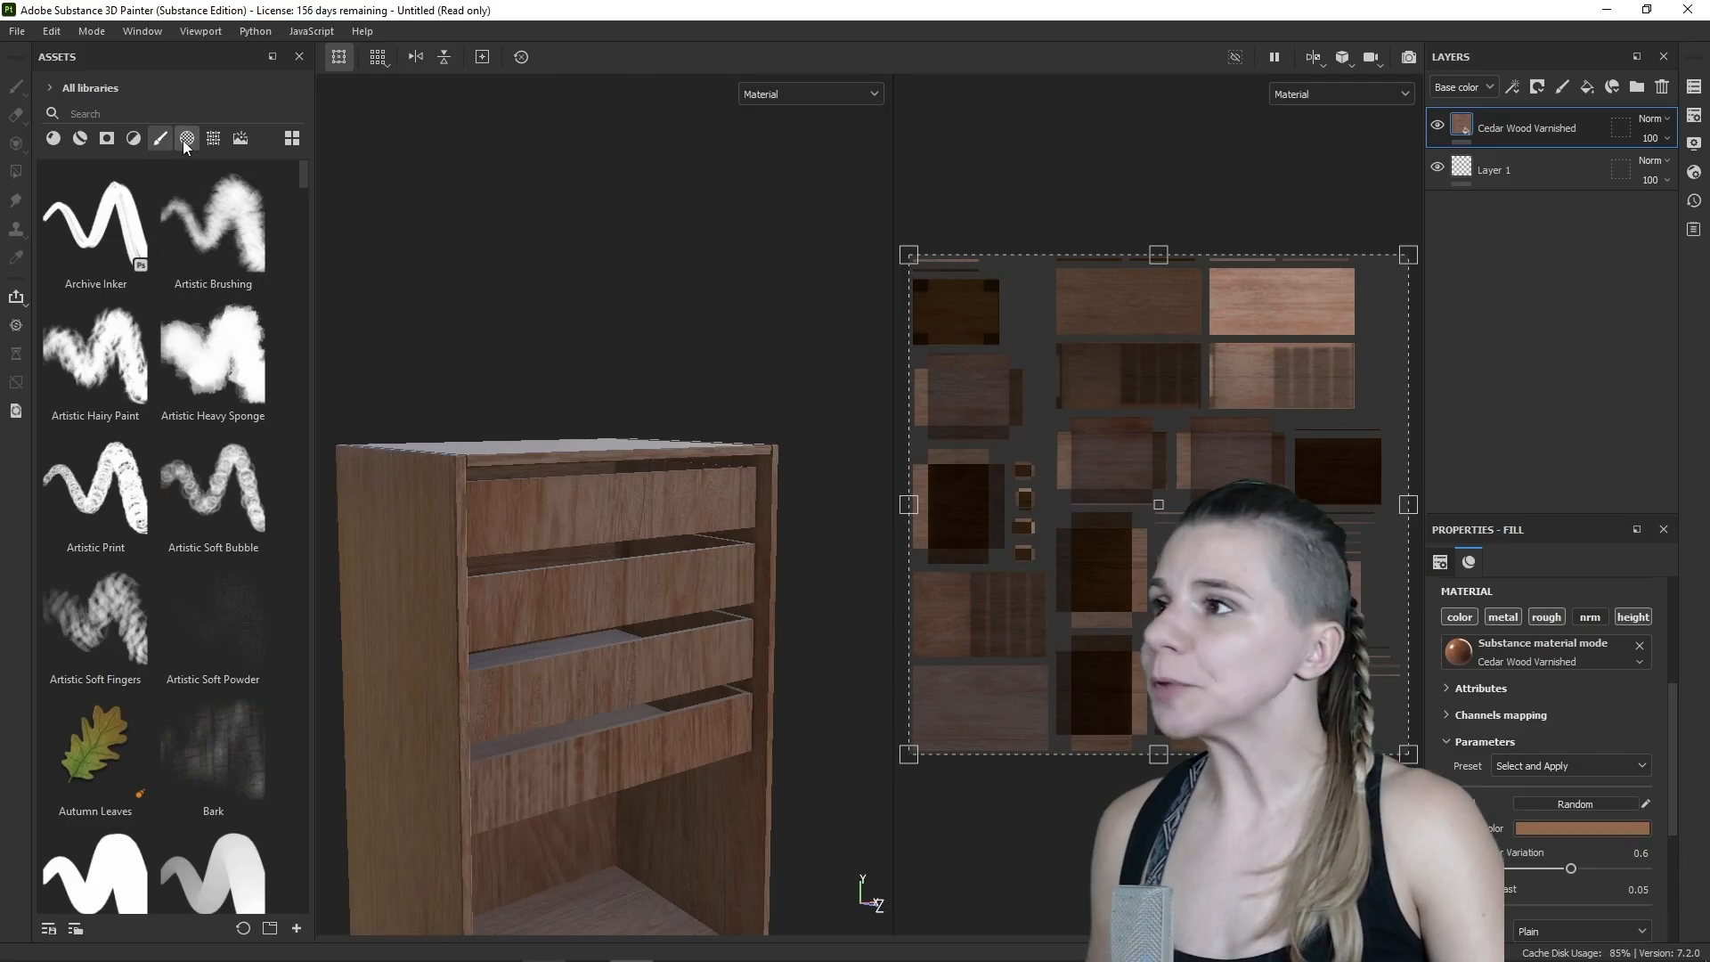
# - Try stamping the alpha_letter_2 alpha on the cabinet's side through a black mask on a new fill layer
pyautogui.click(186, 139)
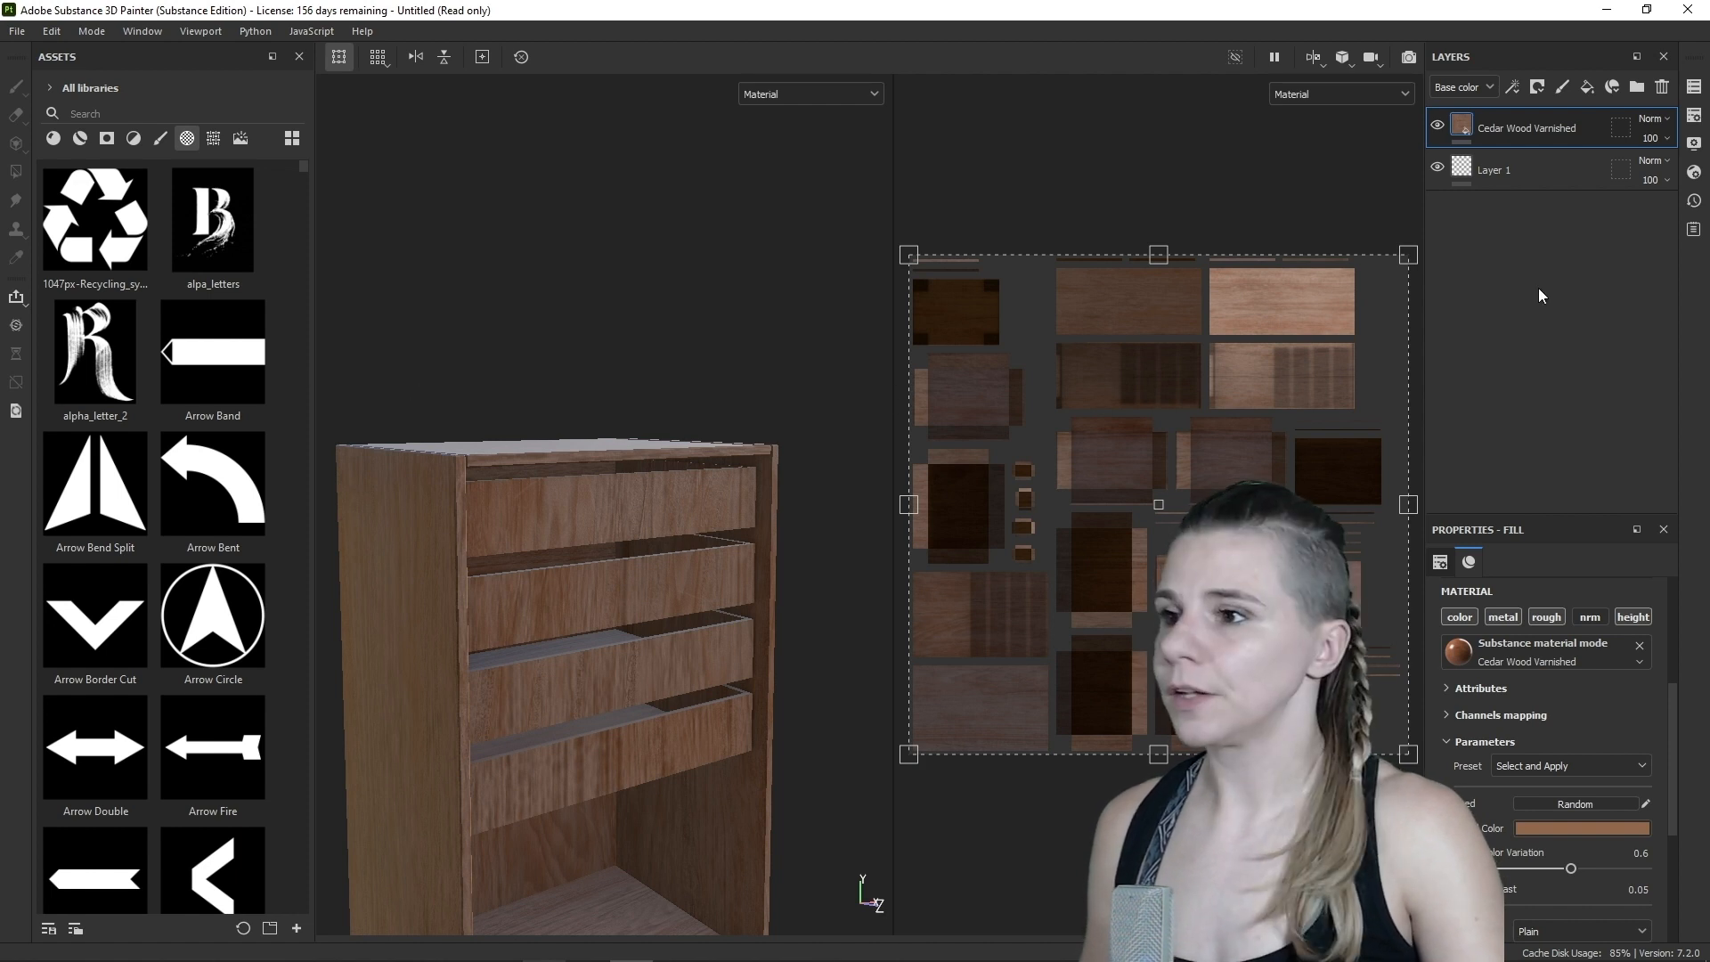
pyautogui.click(1588, 87)
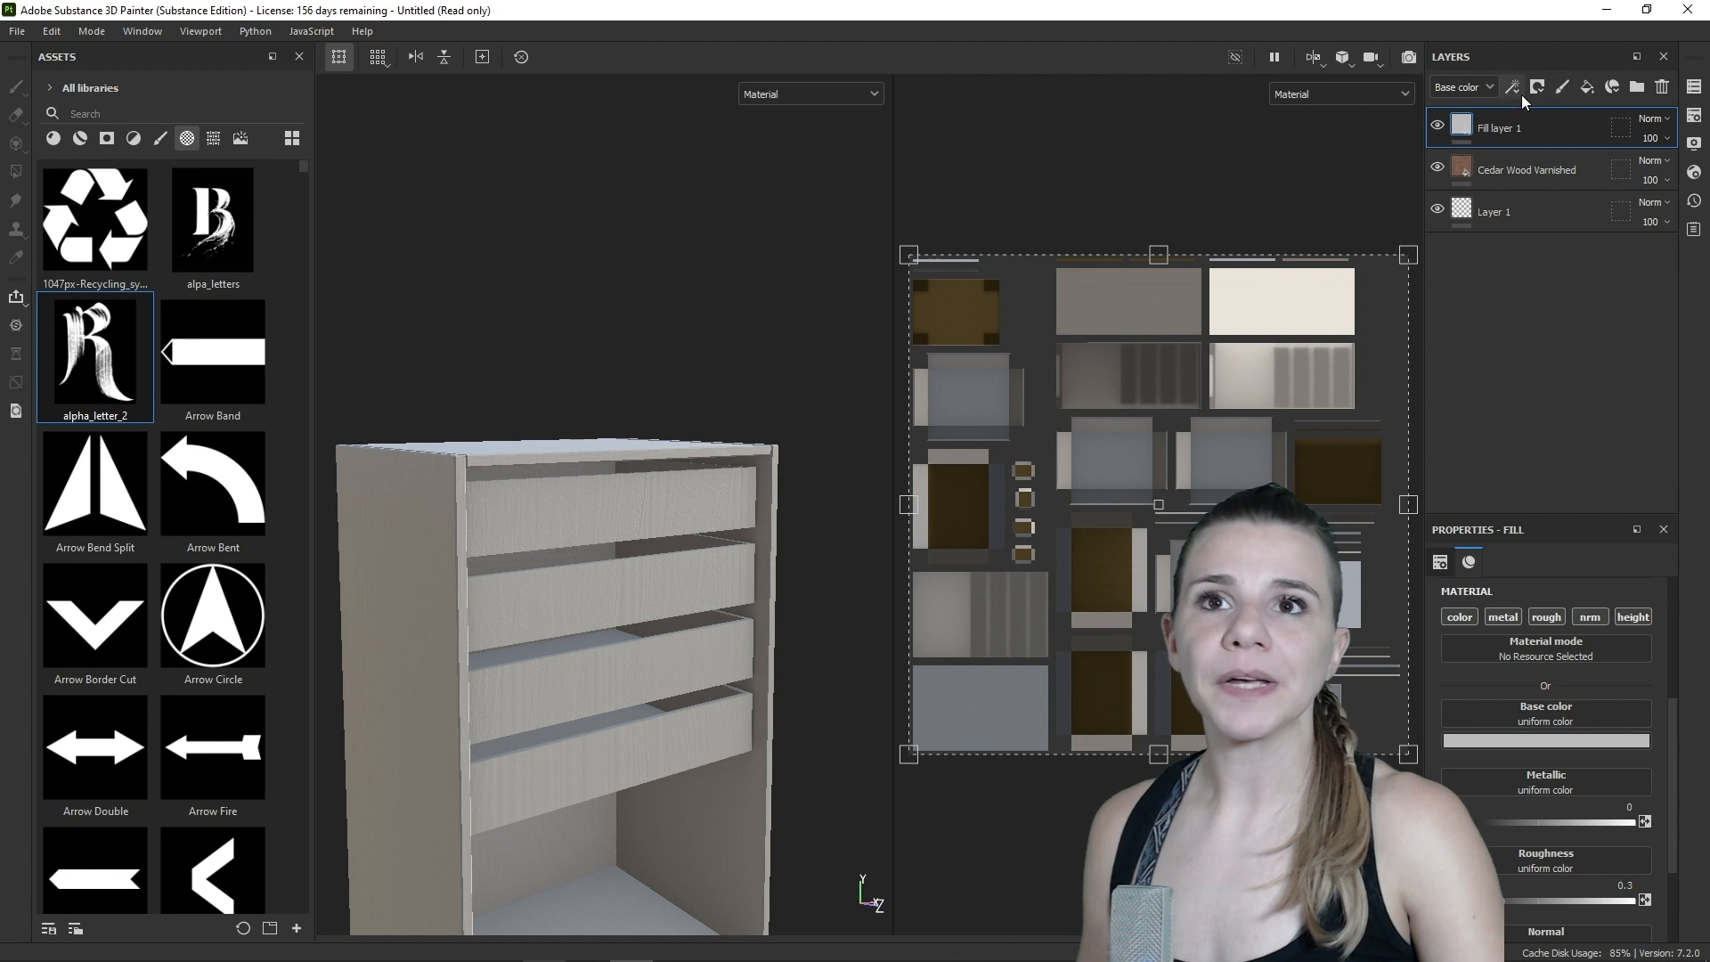
pyautogui.click(1541, 88)
pyautogui.click(1546, 131)
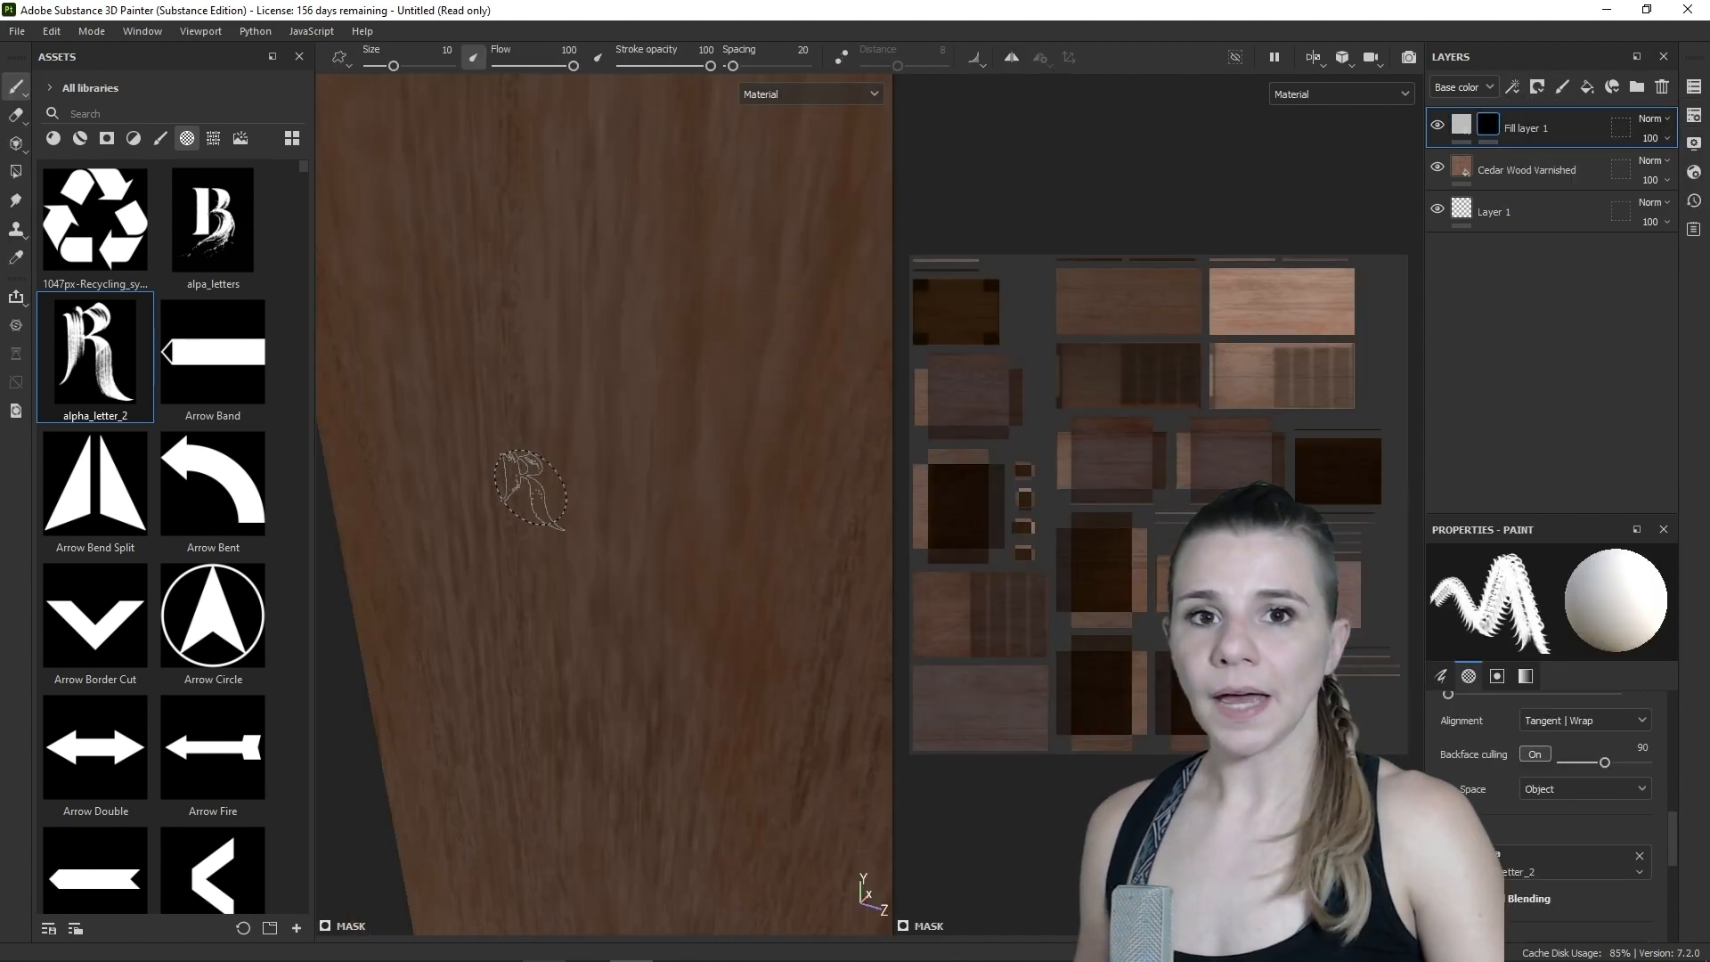
pyautogui.moveTo(393, 66); pyautogui.dragTo(418, 66)
pyautogui.click(630, 411)
pyautogui.keyDown('alt'); pyautogui.moveTo(618, 784); pyautogui.dragTo(615, 804, button='right'); pyautogui.keyUp('alt')
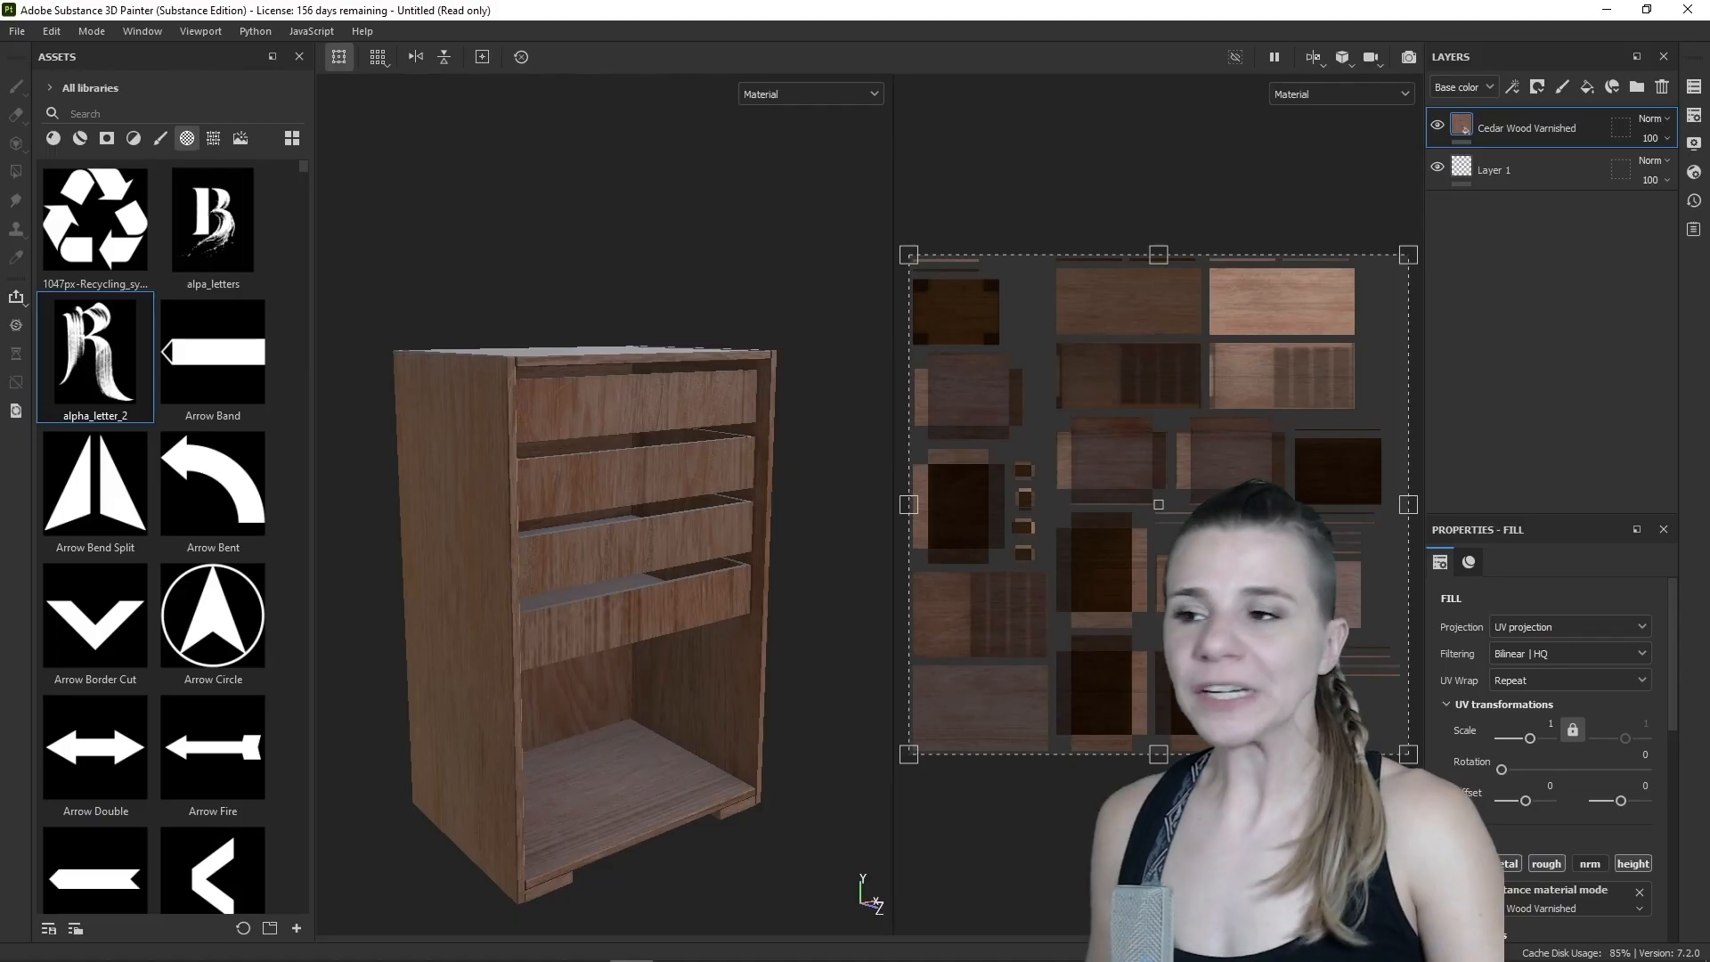
# - Try Tri-planar projection on the cabinet's Cedar Wood Varnished layer
pyautogui.click(1568, 627)
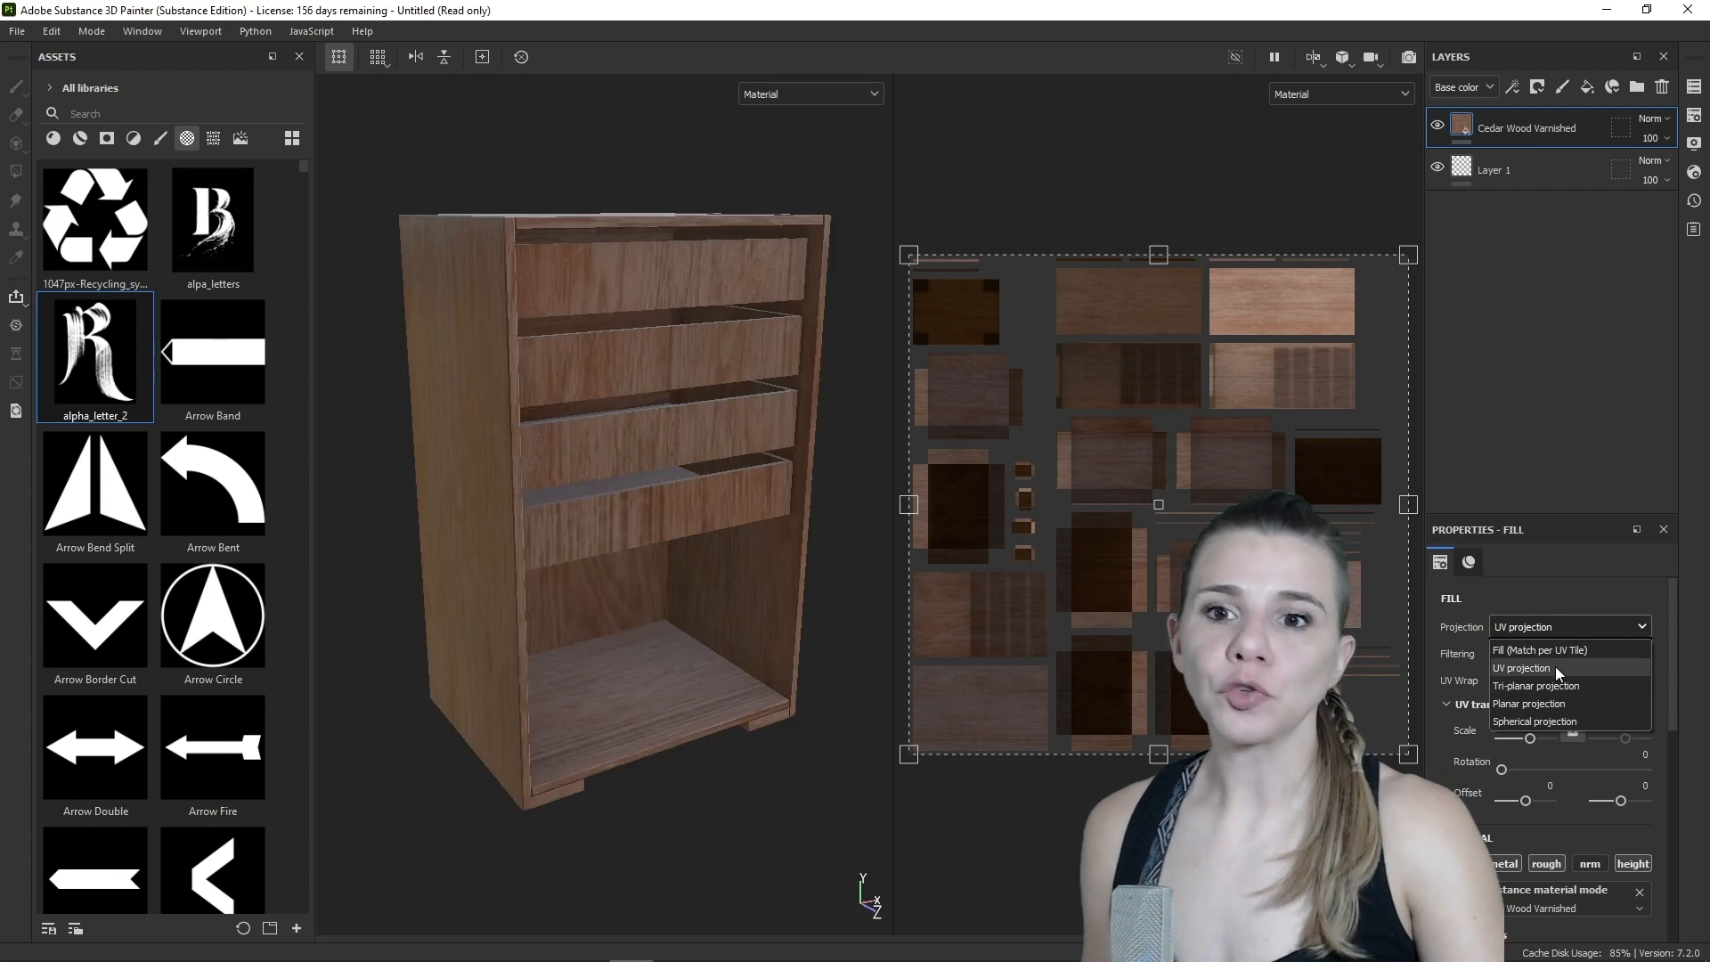
pyautogui.click(1554, 686)
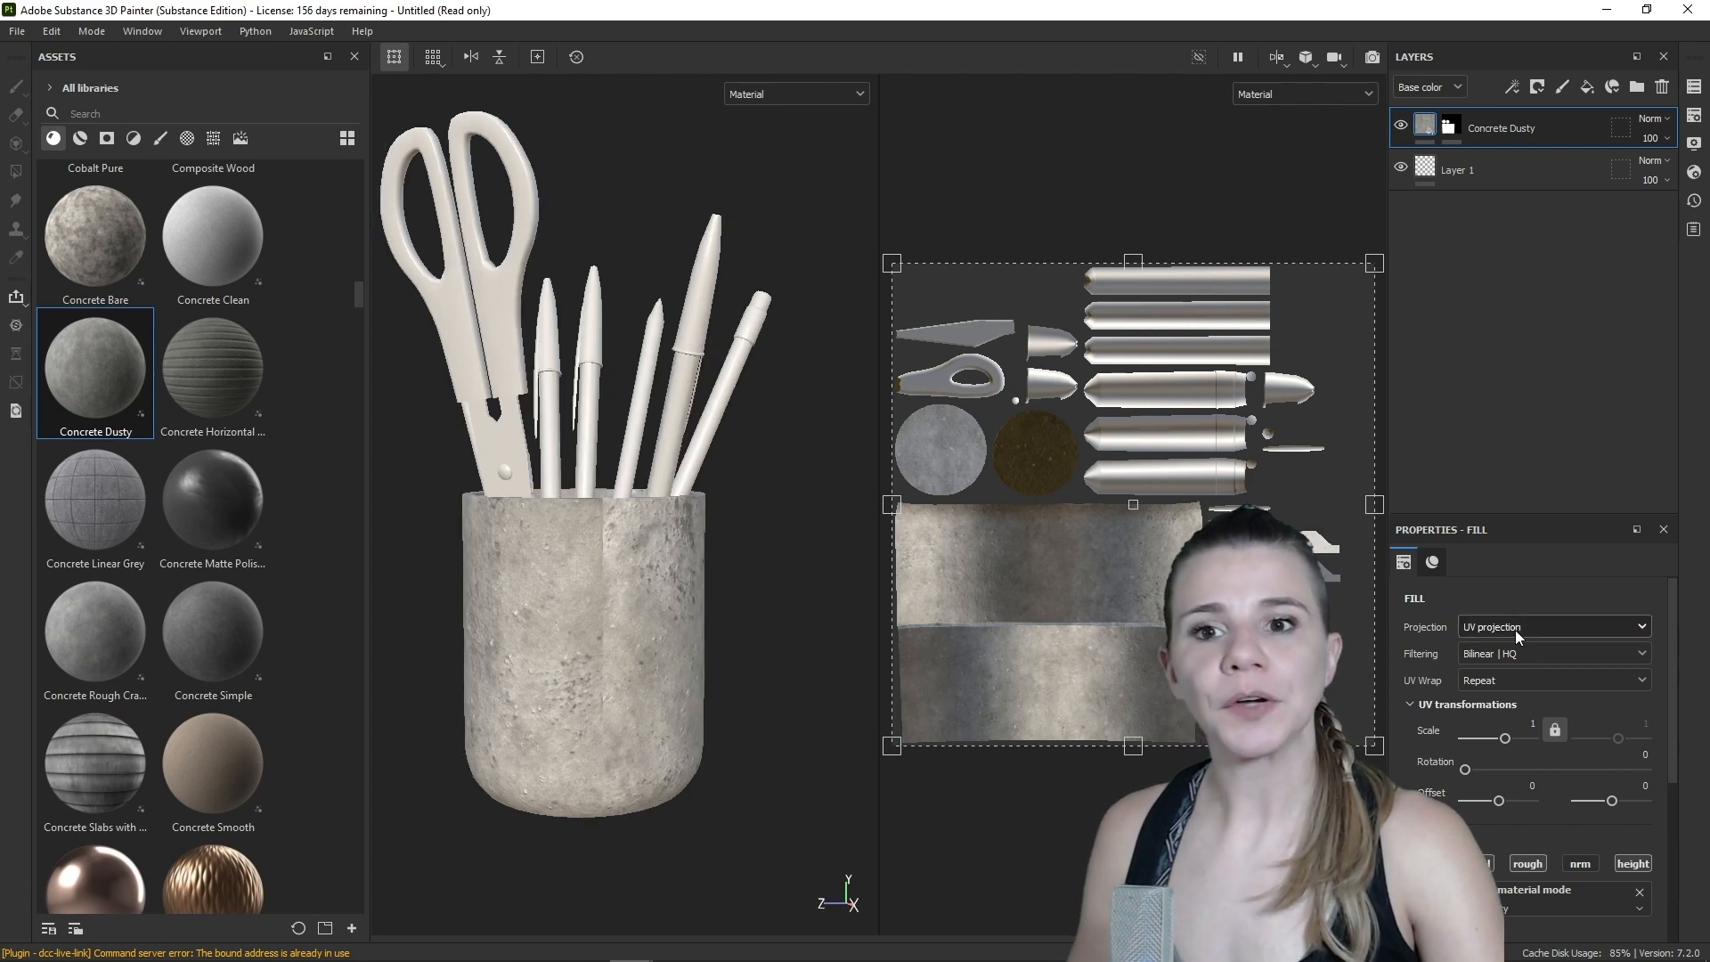
# - Switch the Concrete Dusty layer of the pen holder project to Tri-planar projection and inspect the seam on the cup
pyautogui.click(1516, 629)
pyautogui.click(1510, 686)
pyautogui.moveTo(681, 713)
pyautogui.keyDown('alt'); pyautogui.mouseDown()
pyautogui.moveTo(563, 669)
pyautogui.moveTo(692, 745)
pyautogui.moveTo(756, 715)
pyautogui.moveTo(661, 716)
pyautogui.mouseUp(); pyautogui.keyUp('alt')
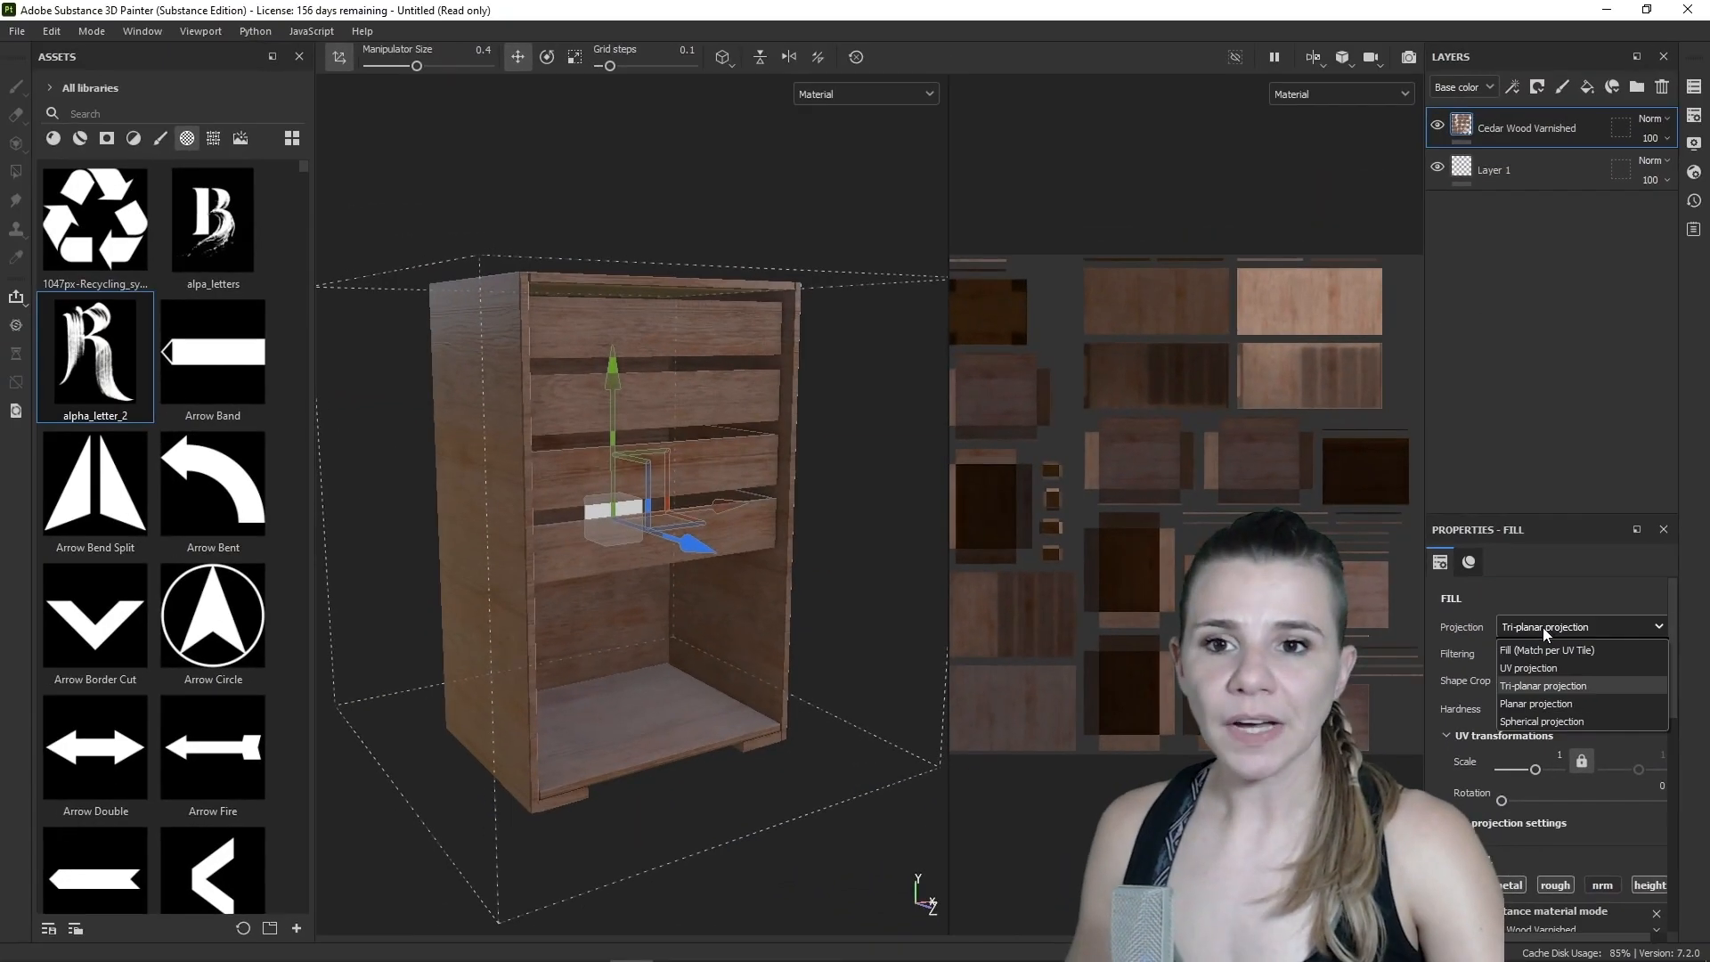
# - Set the cabinet's Cedar Wood Varnished layer to UV projection with a scale of 3 and a rotation of 90
pyautogui.click(1543, 627)
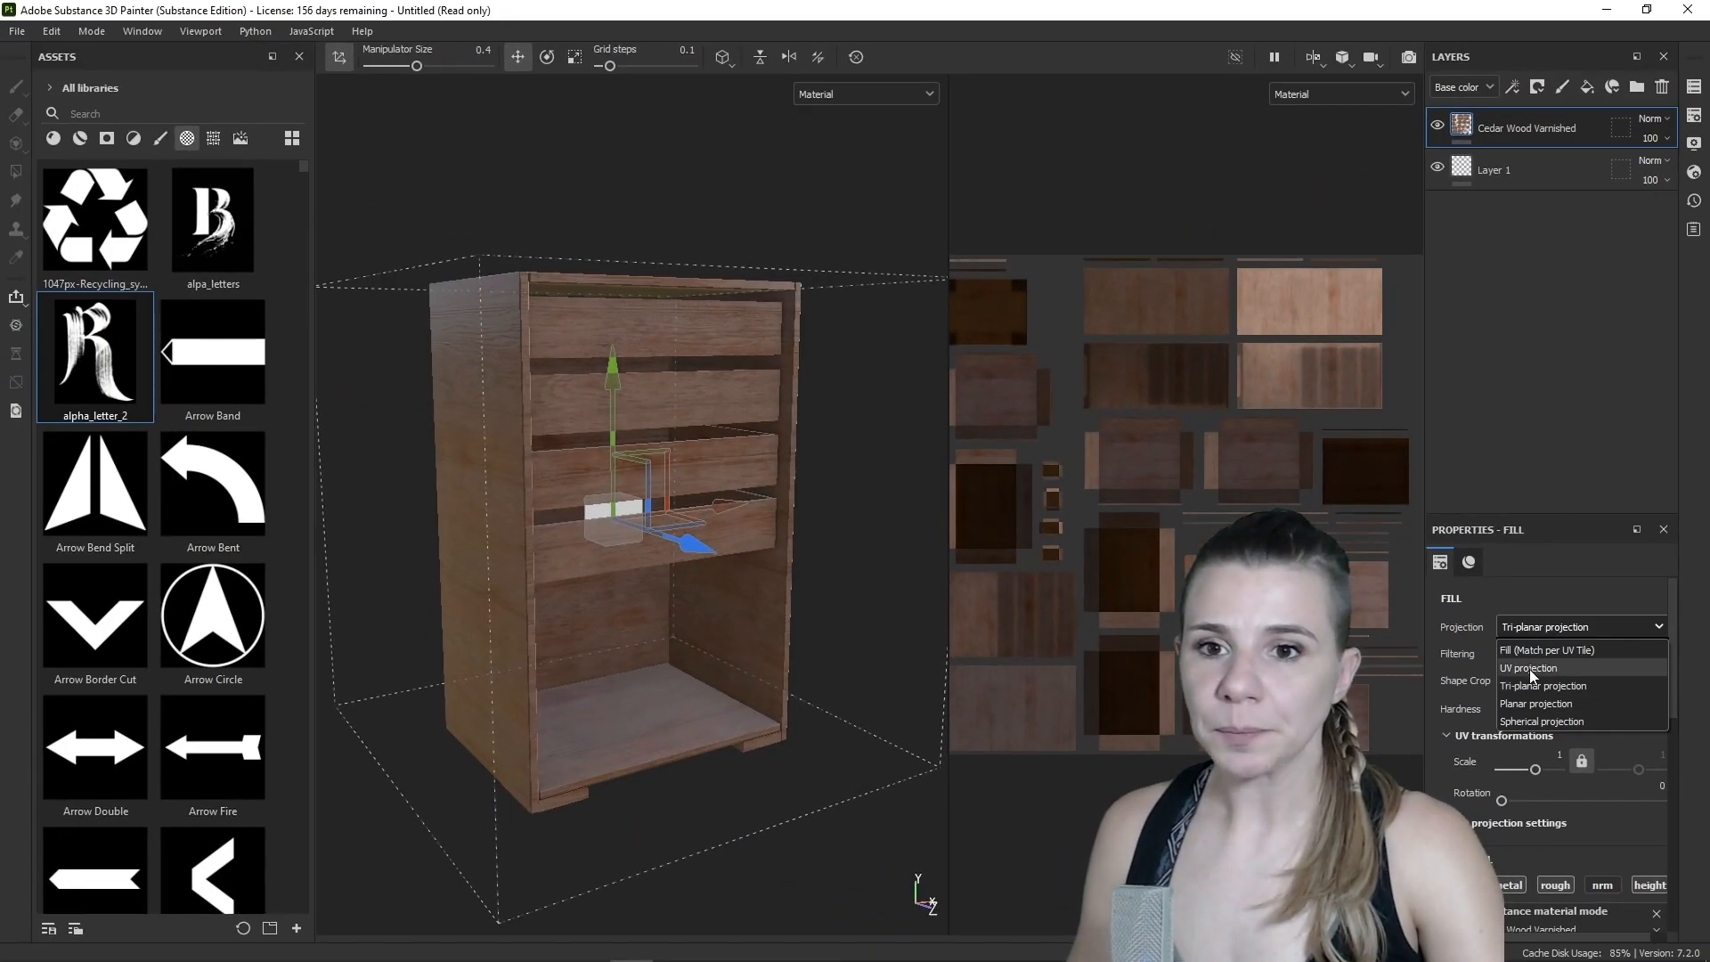
pyautogui.click(1531, 670)
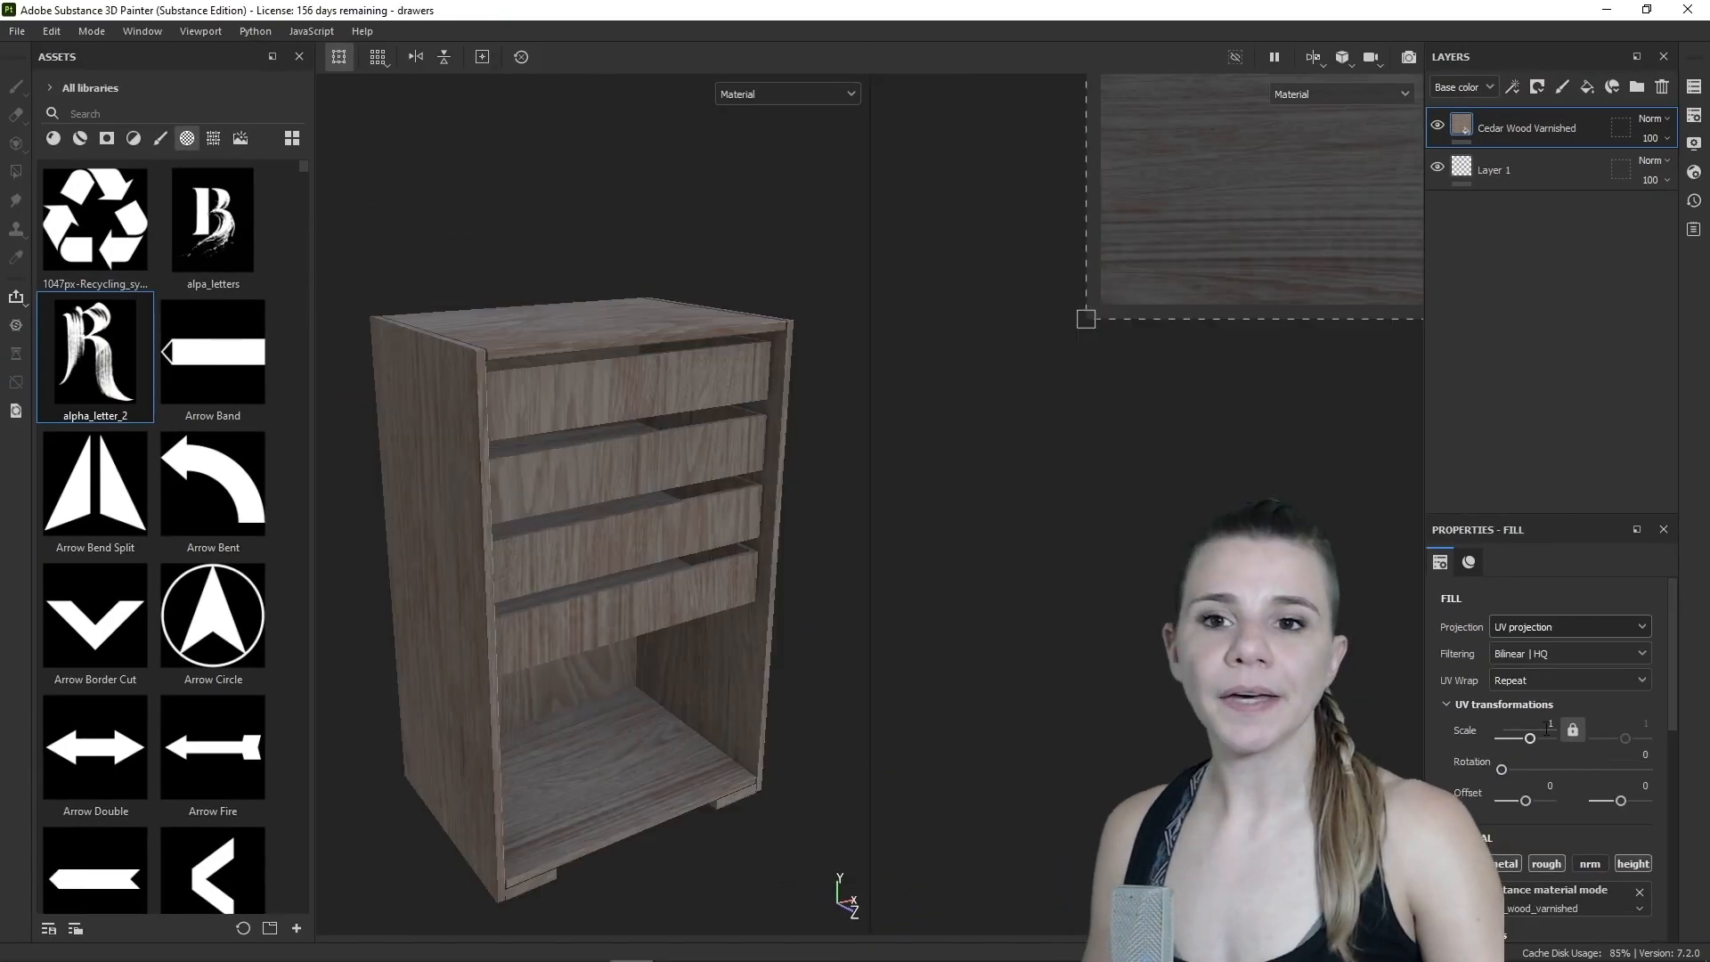
pyautogui.write('3')
pyautogui.press('Return')
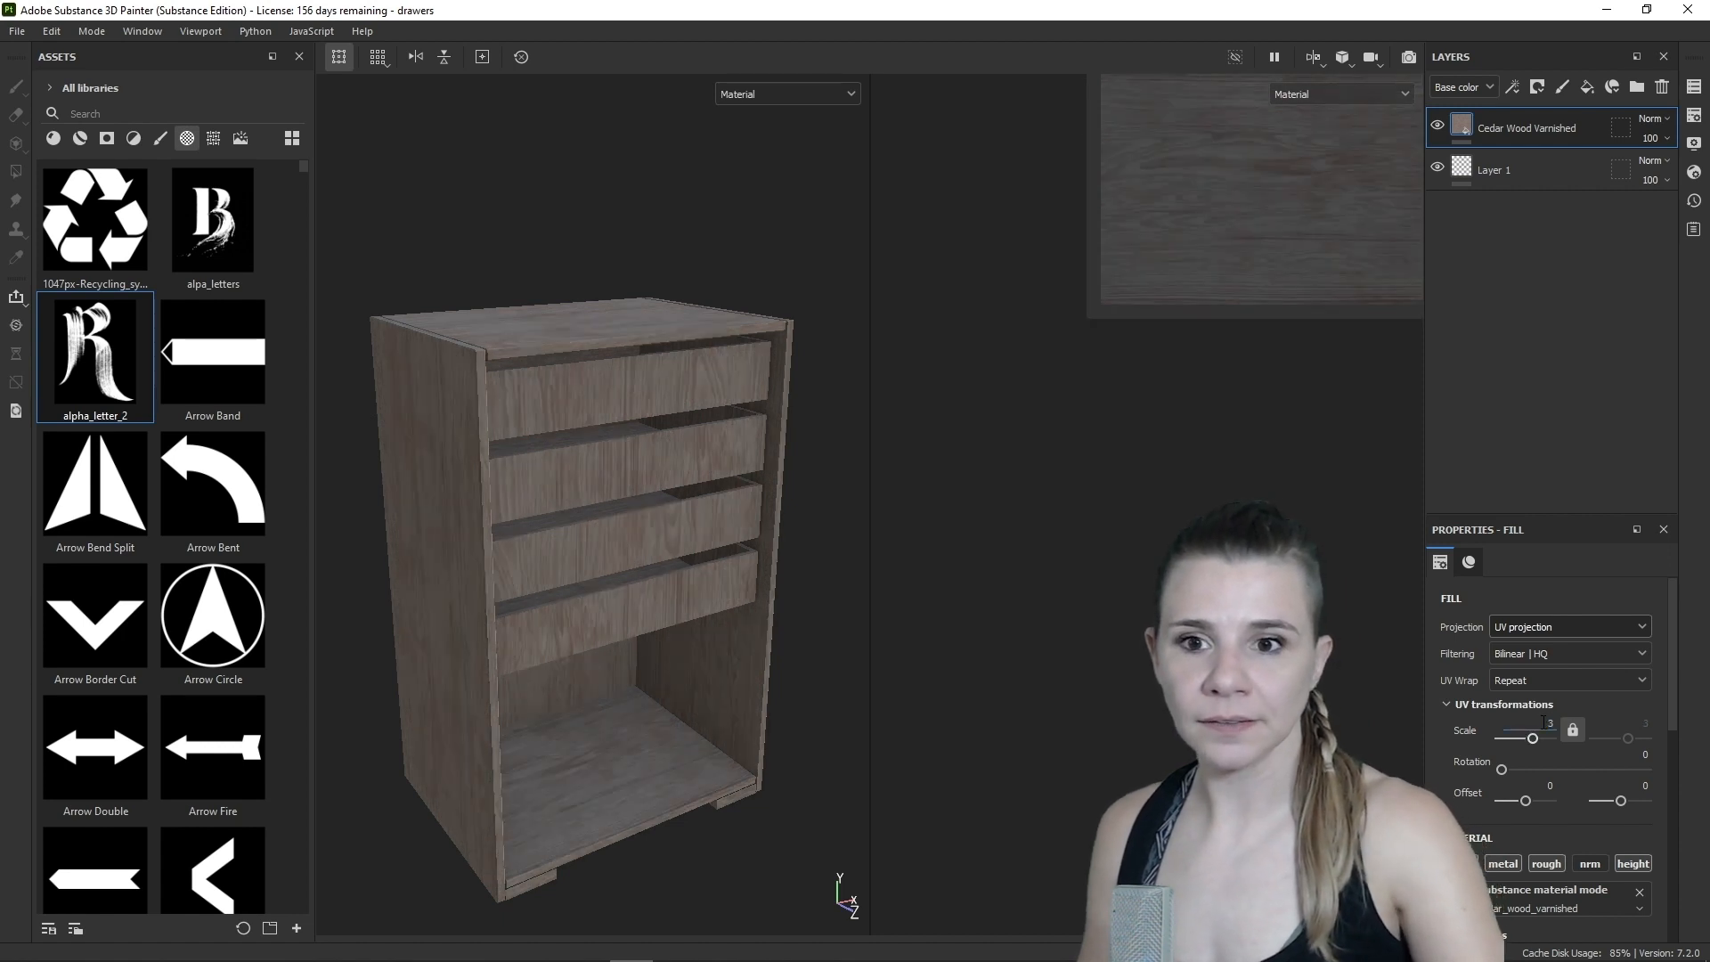
pyautogui.write('90')
pyautogui.press('Return')
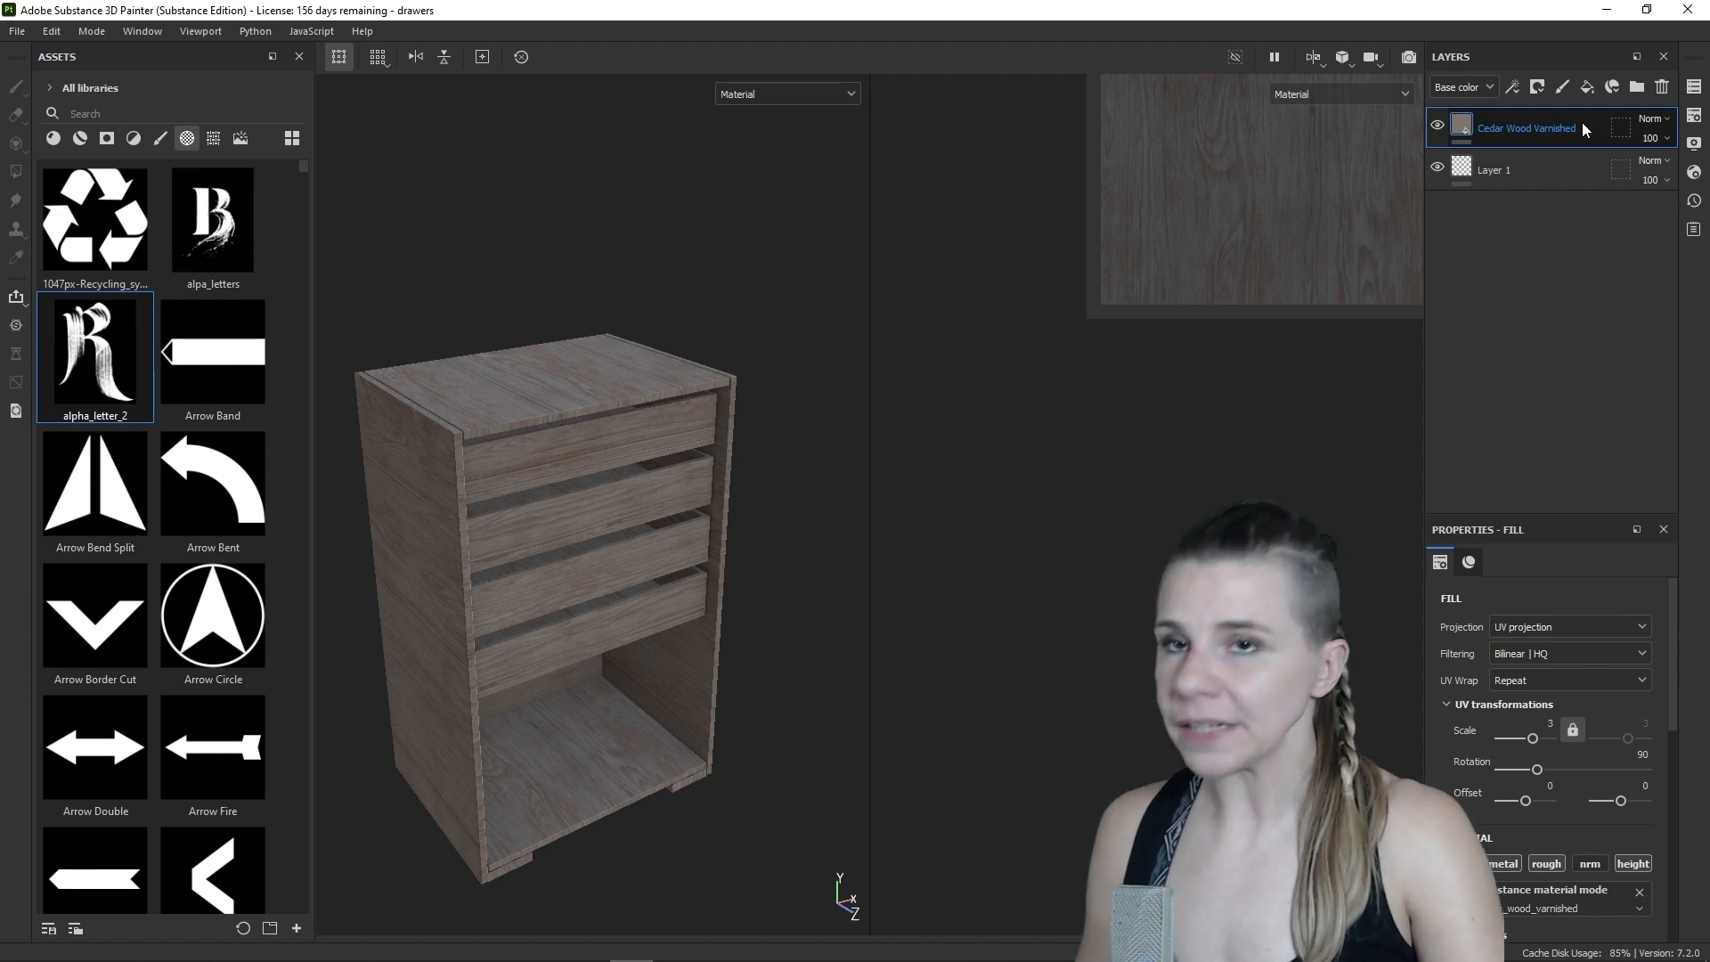
# - Duplicate the Cedar Wood Varnished layer and darken the copy's Wood Color to 77513f
pyautogui.hotkey('ctrl', 'd')
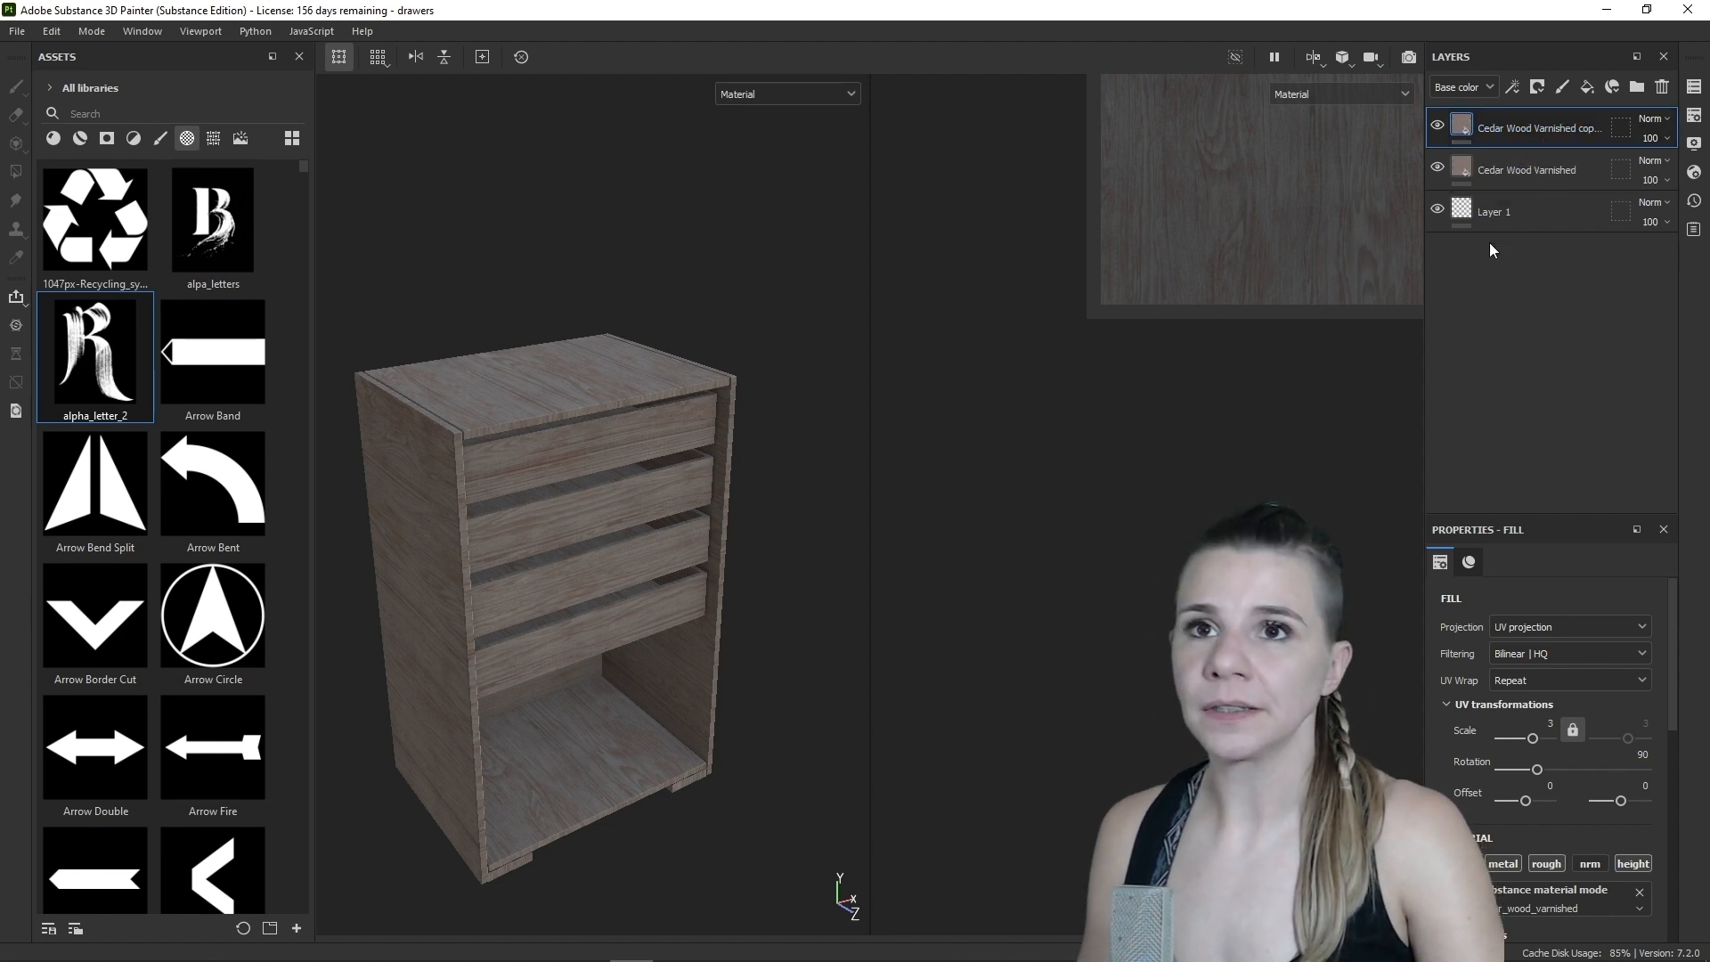
pyautogui.scroll(-4, 1538, 659)
pyautogui.scroll(-2, 1537, 695)
pyautogui.click(1546, 755)
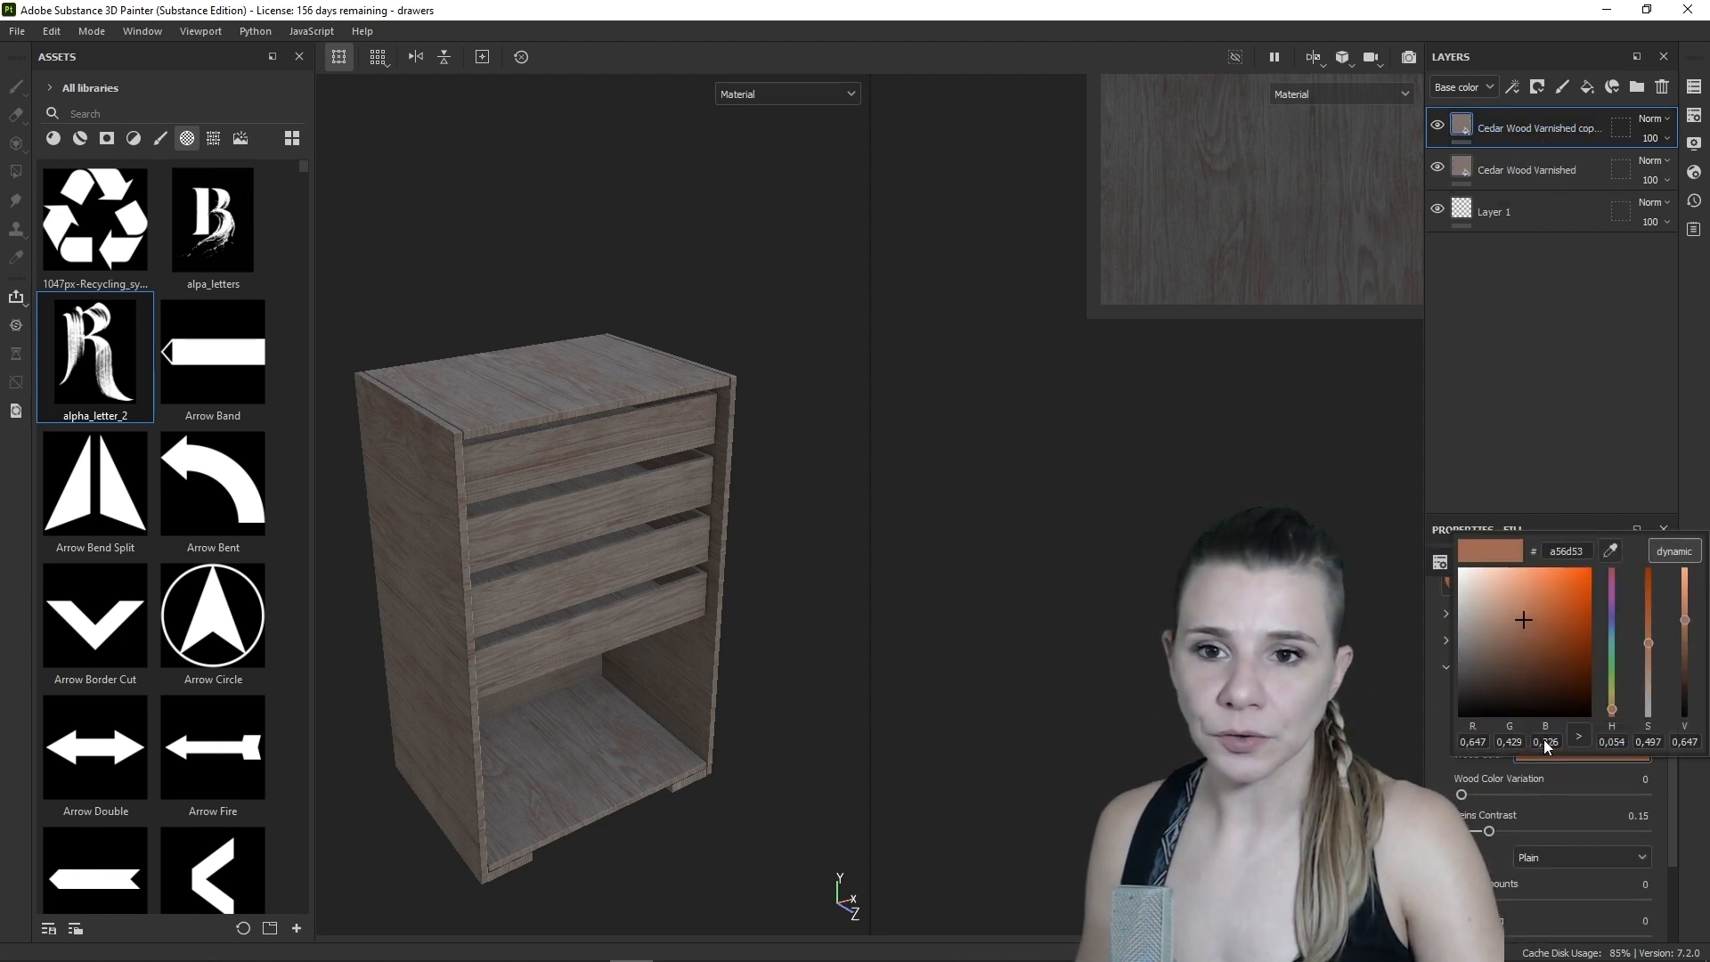
pyautogui.click(1520, 645)
pyautogui.moveTo(1520, 645); pyautogui.dragTo(1520, 647)
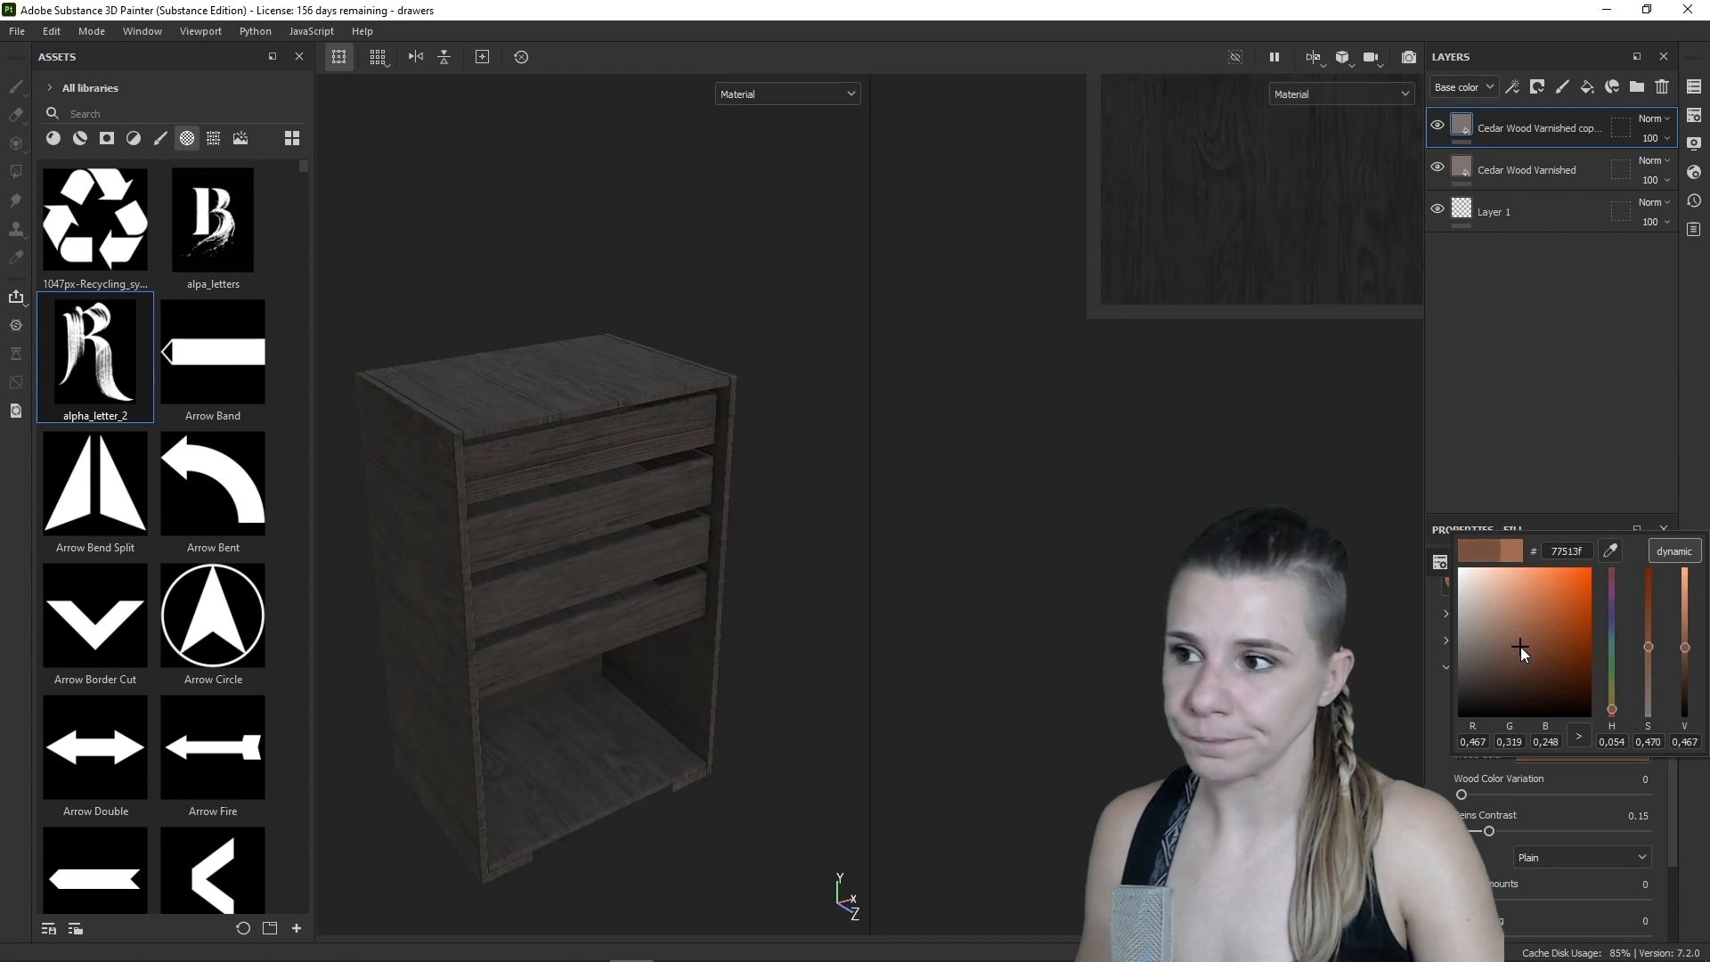
# - Add a white mask to the dark wood copy and apply a Dirt generator to that mask
pyautogui.click(1537, 87)
pyautogui.click(1554, 112)
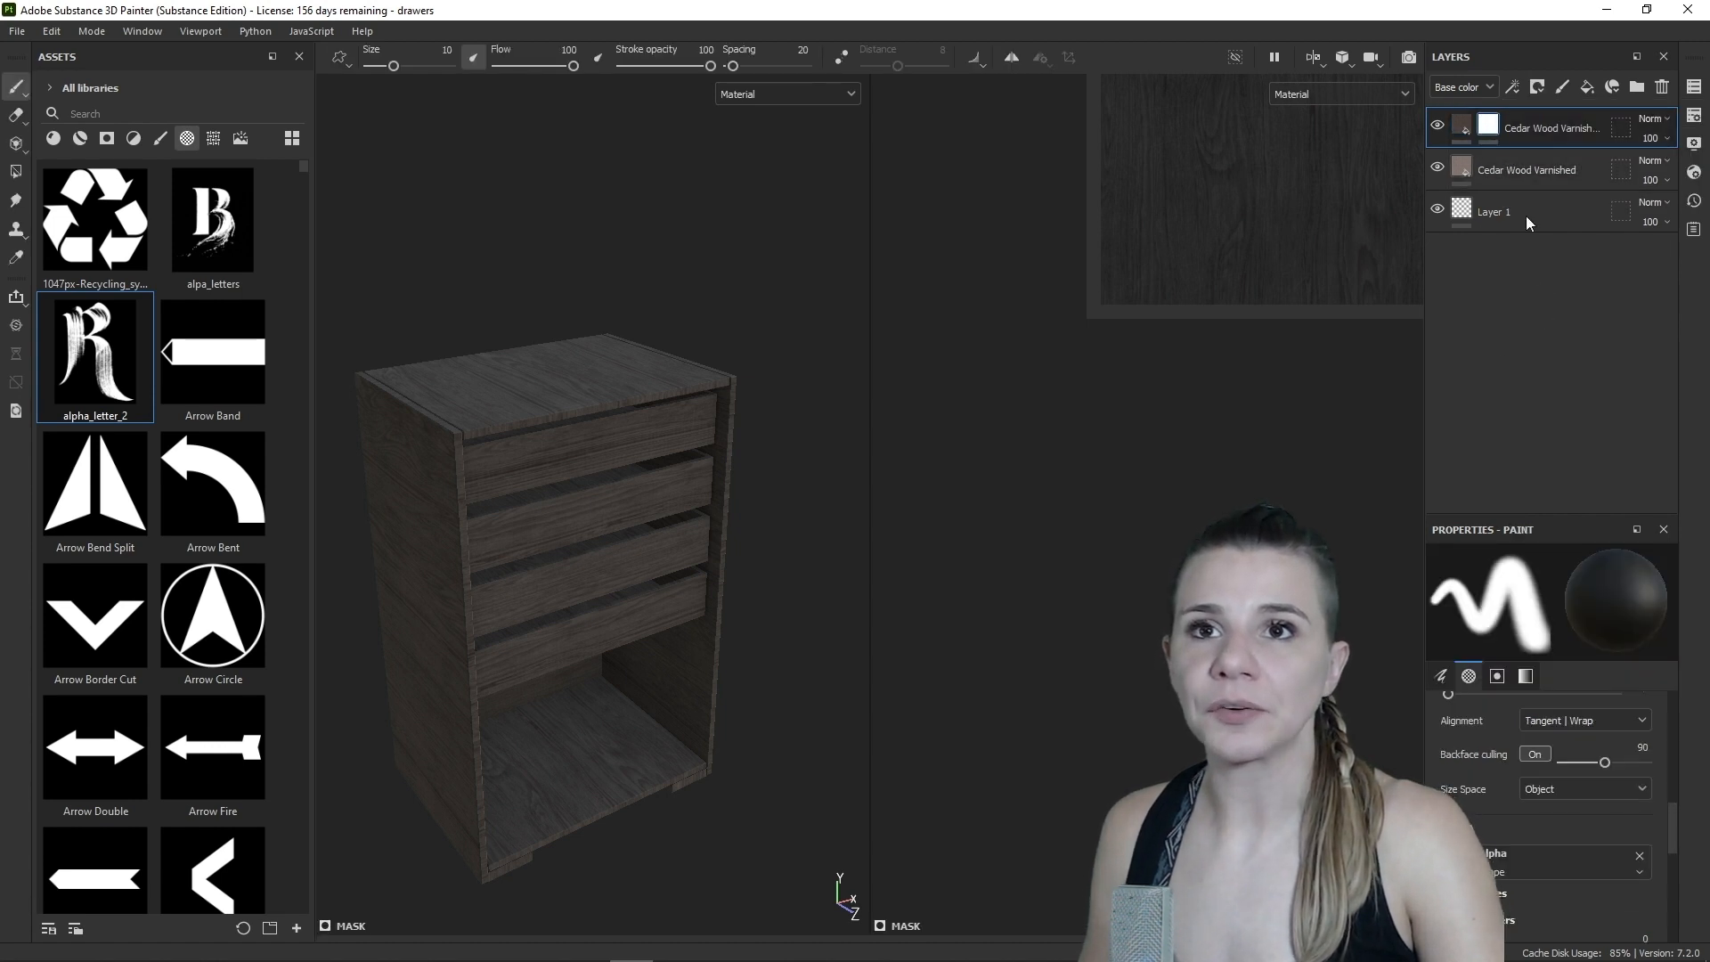
pyautogui.rightClick(1492, 129)
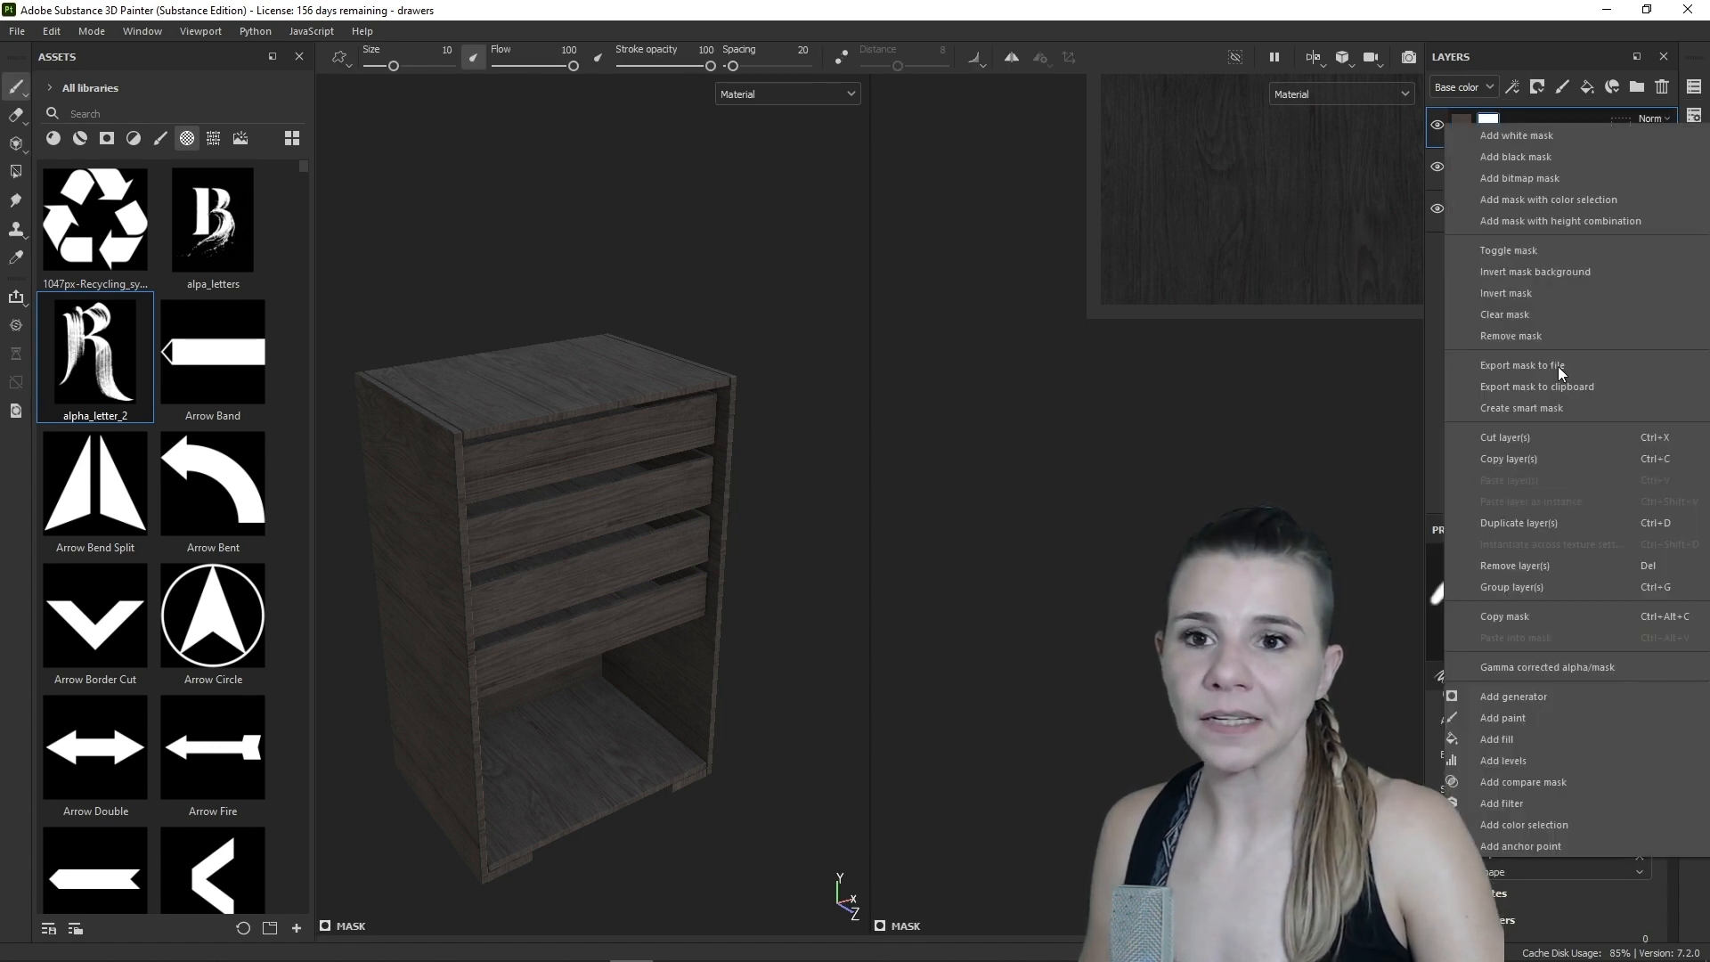
pyautogui.click(1537, 692)
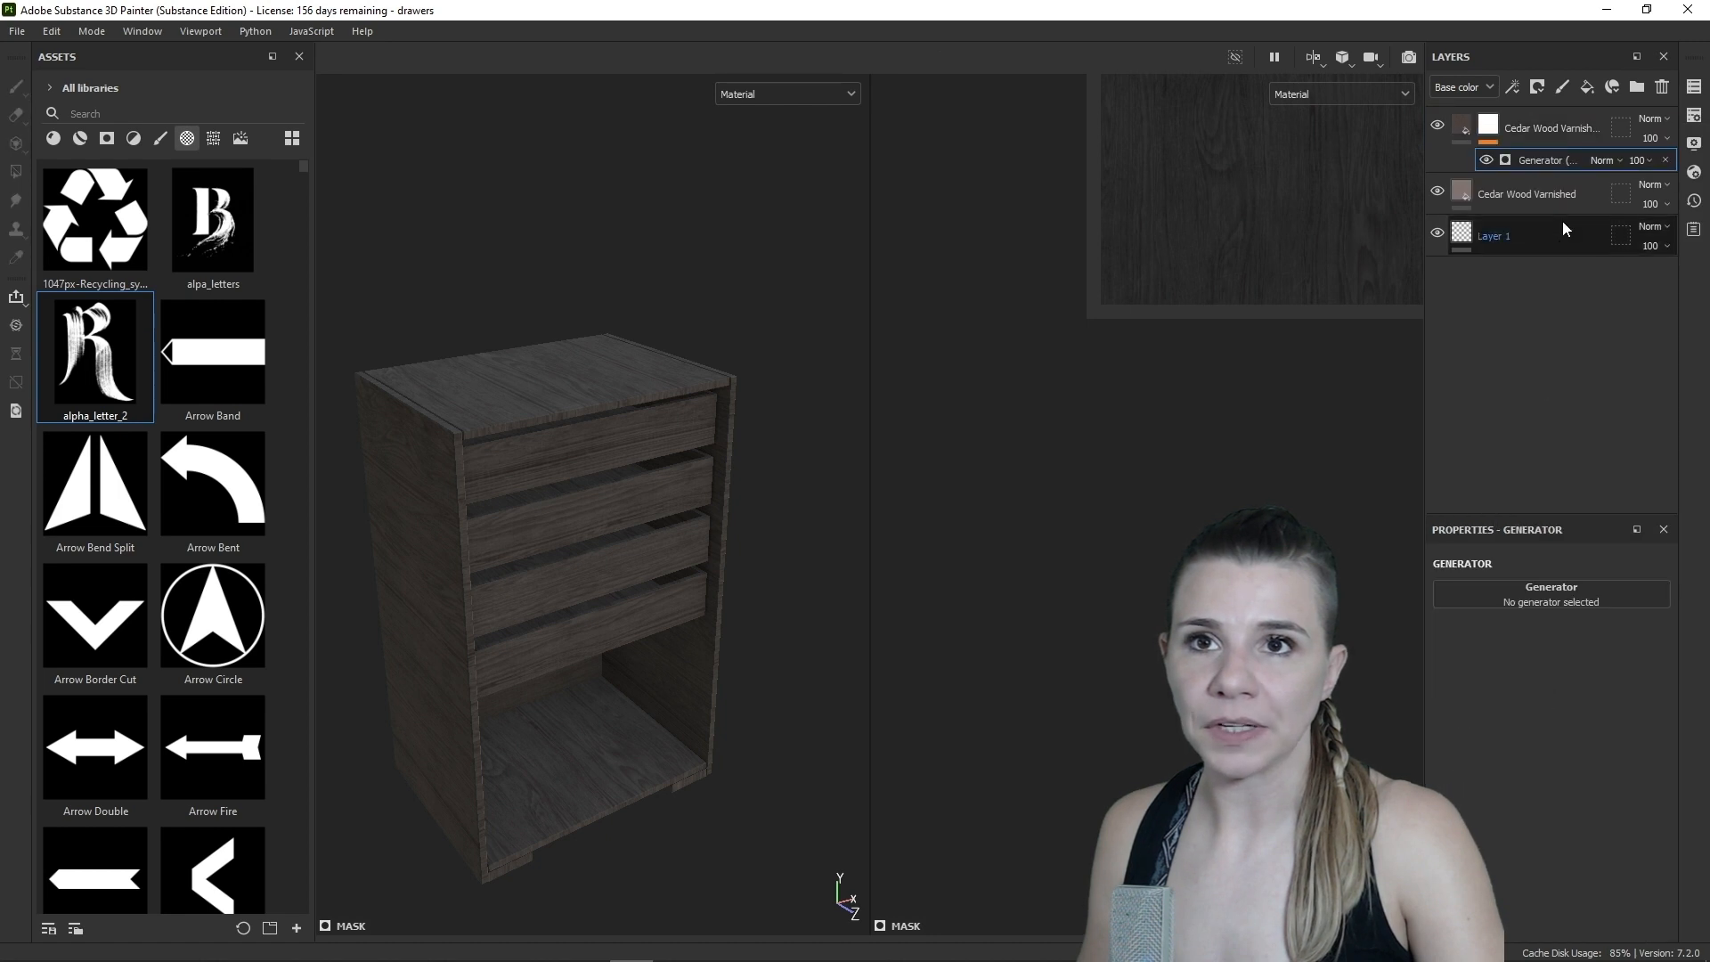
pyautogui.click(1541, 595)
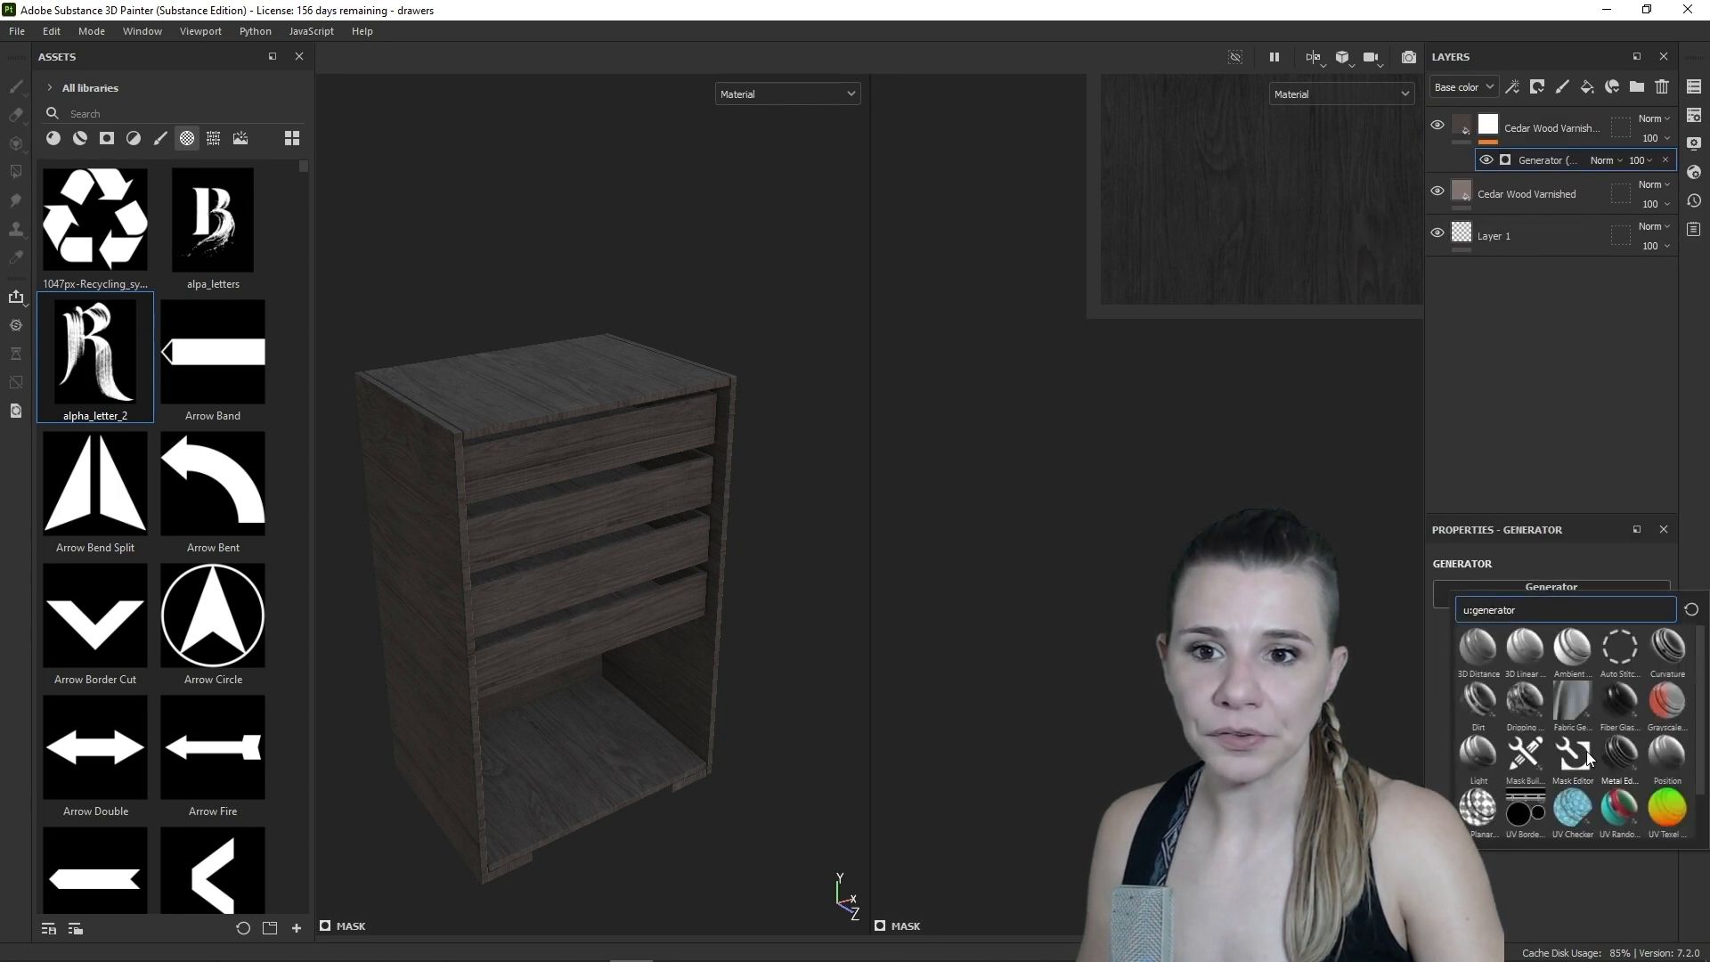
pyautogui.click(1477, 700)
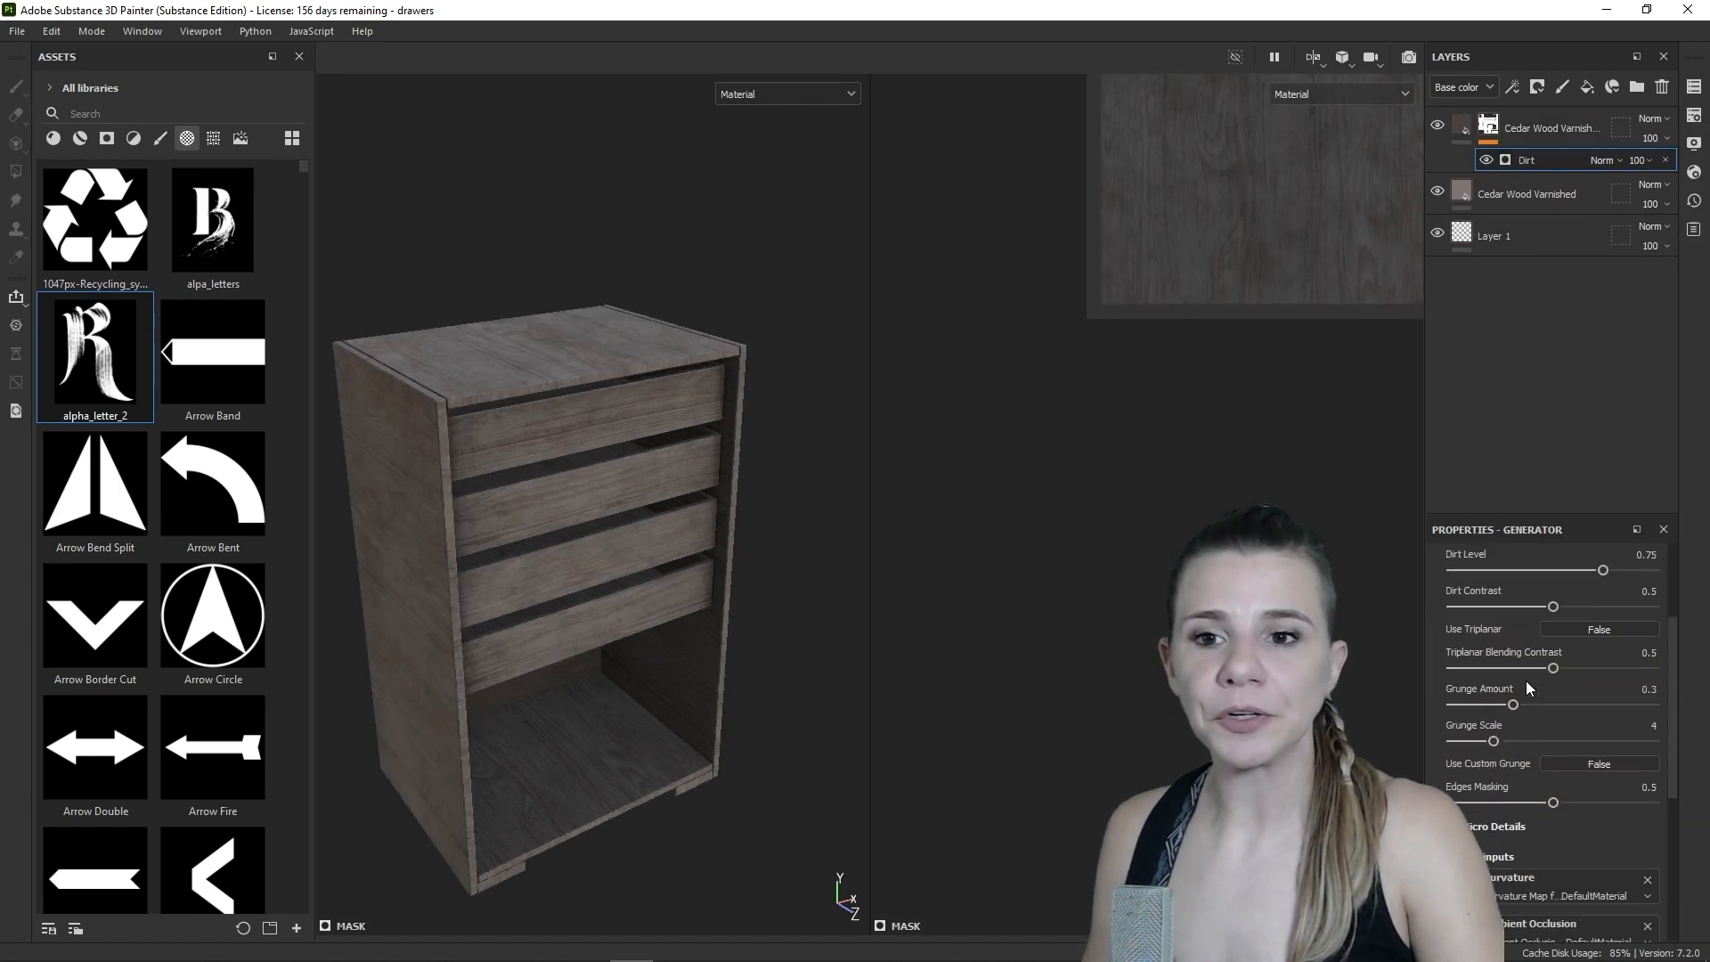
# - Lower the generator's Dirt Level to 0.4 and compare the cabinet with the dark wood layer hidden and shown
pyautogui.scroll(-5, 1553, 895)
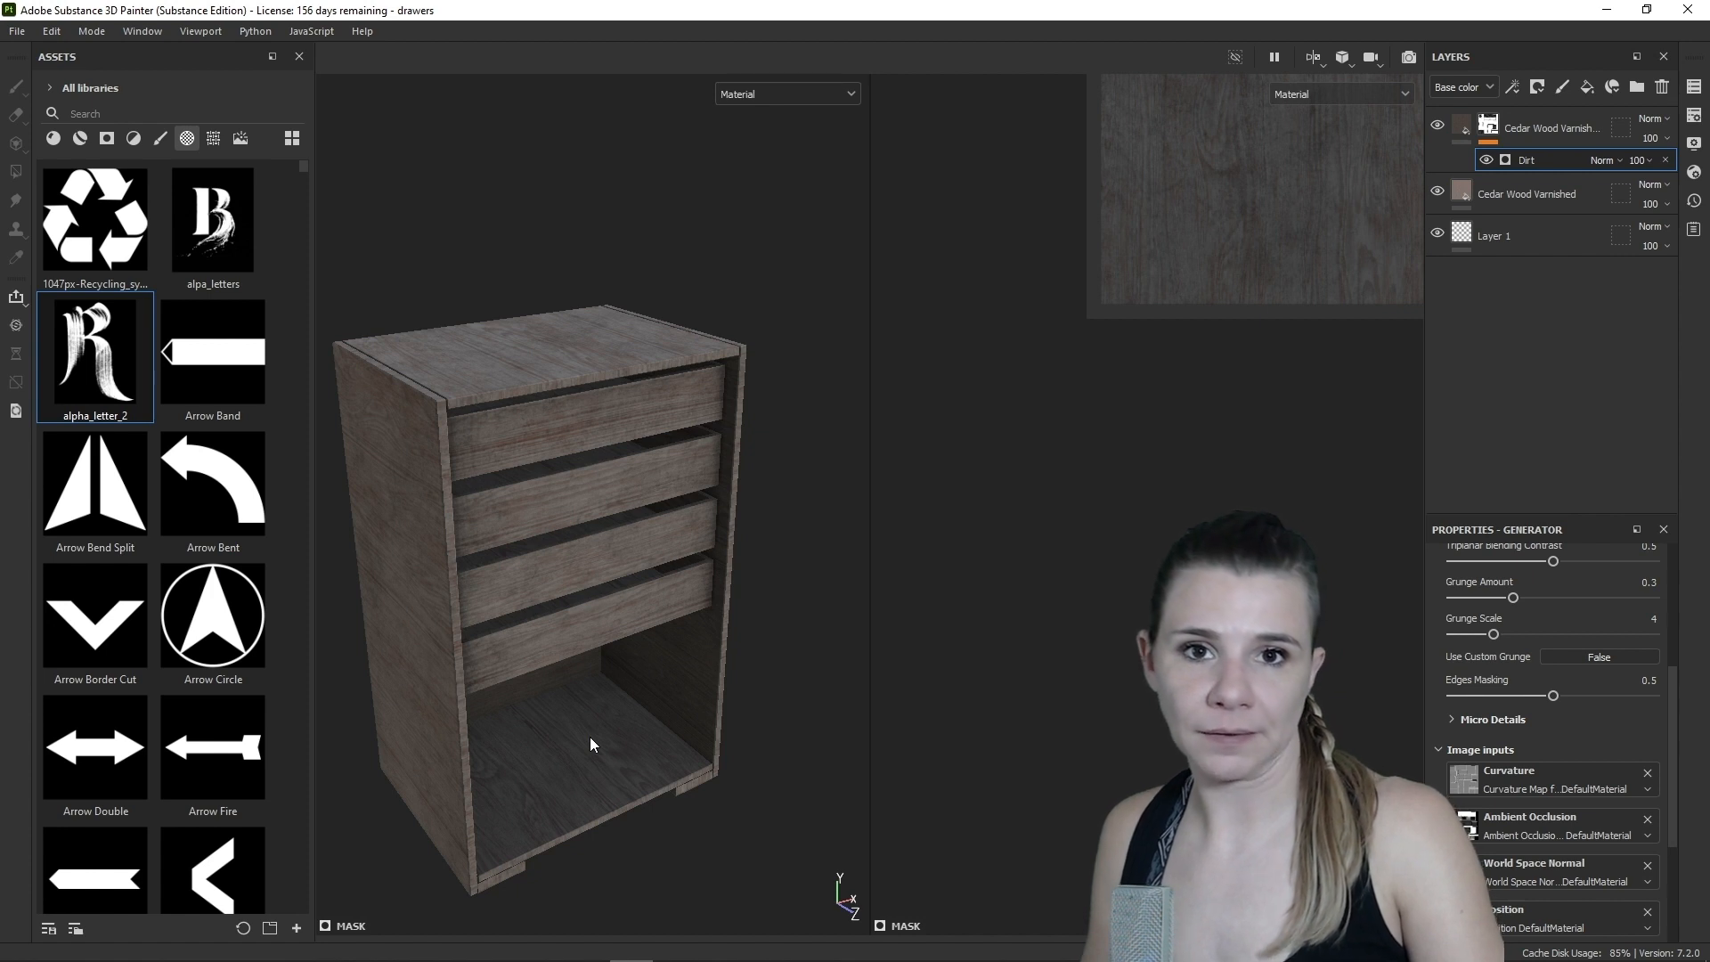
pyautogui.keyDown('alt'); pyautogui.moveTo(563, 787); pyautogui.dragTo(527, 790); pyautogui.keyUp('alt')
pyautogui.keyDown('alt'); pyautogui.moveTo(506, 490); pyautogui.dragTo(631, 685); pyautogui.keyUp('alt')
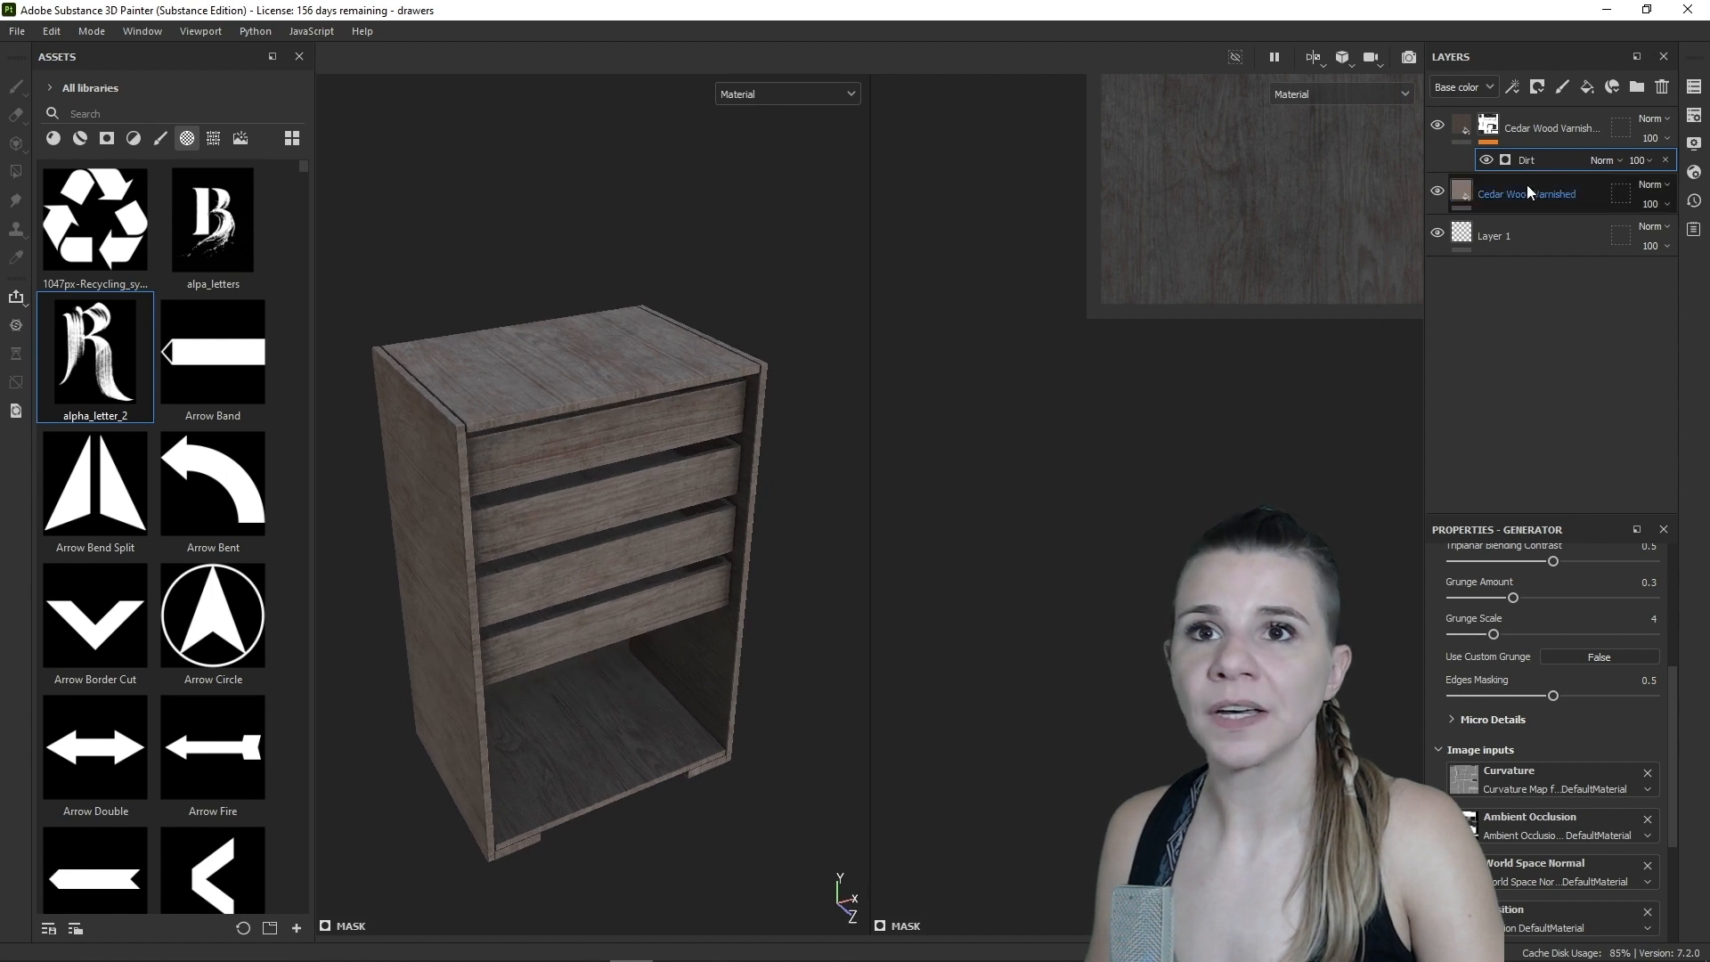
pyautogui.scroll(4, 1585, 741)
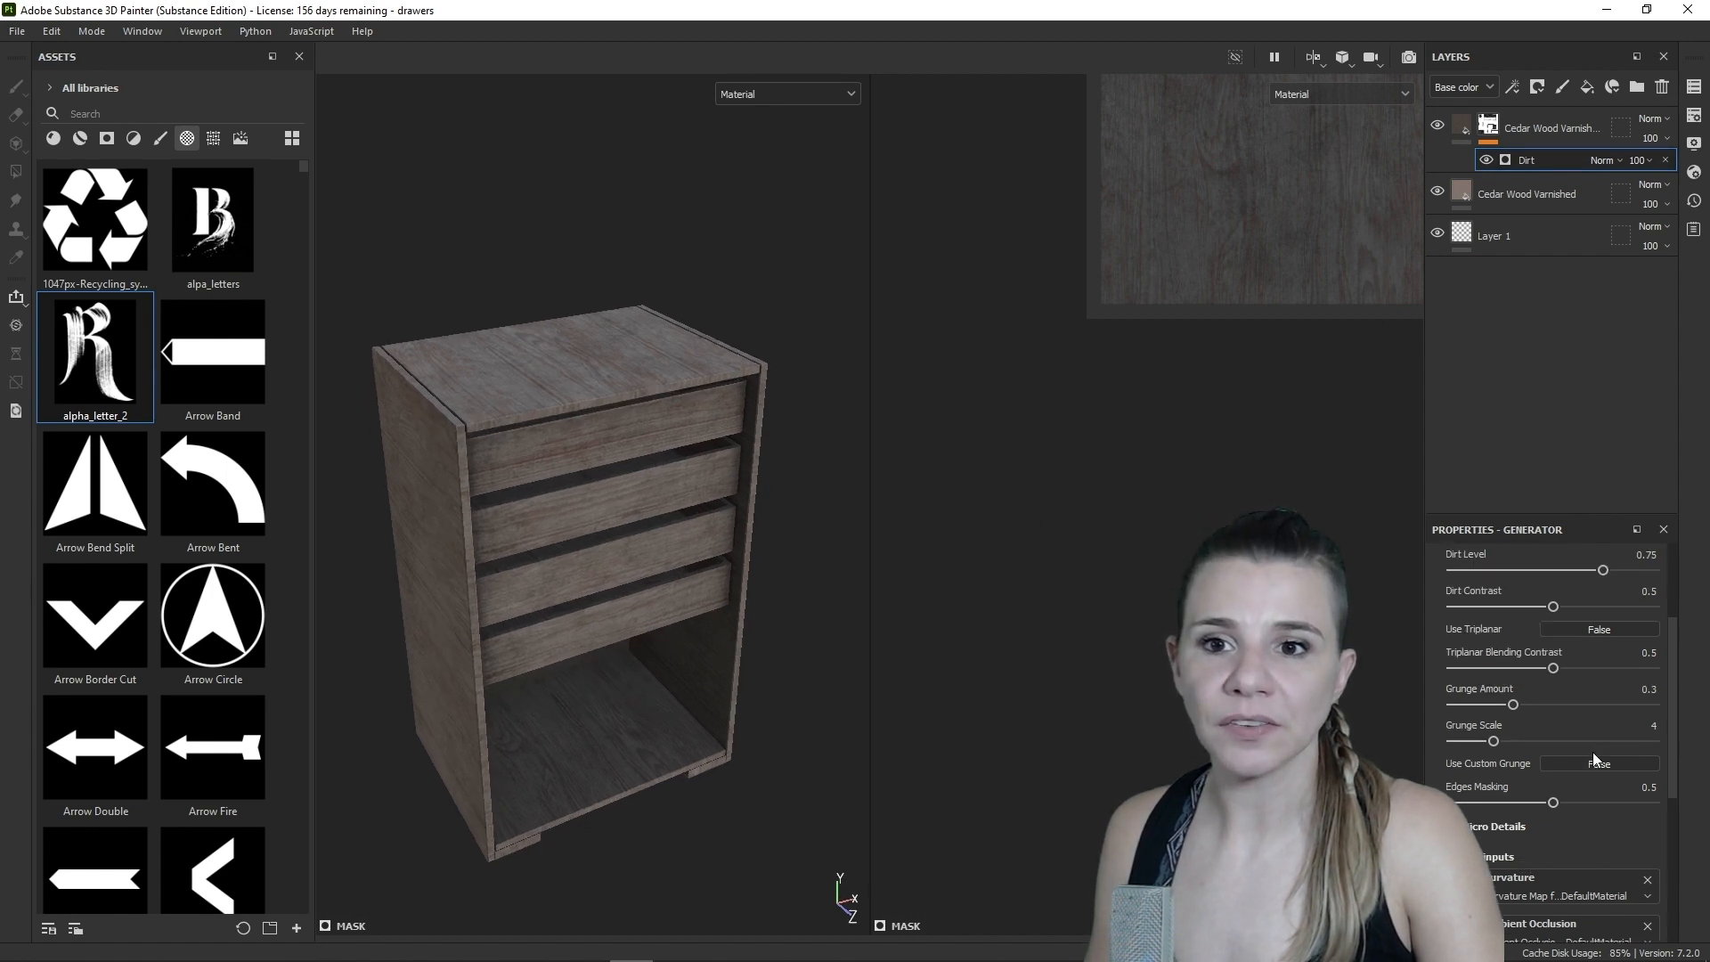
pyautogui.moveTo(1604, 675); pyautogui.dragTo(1543, 674)
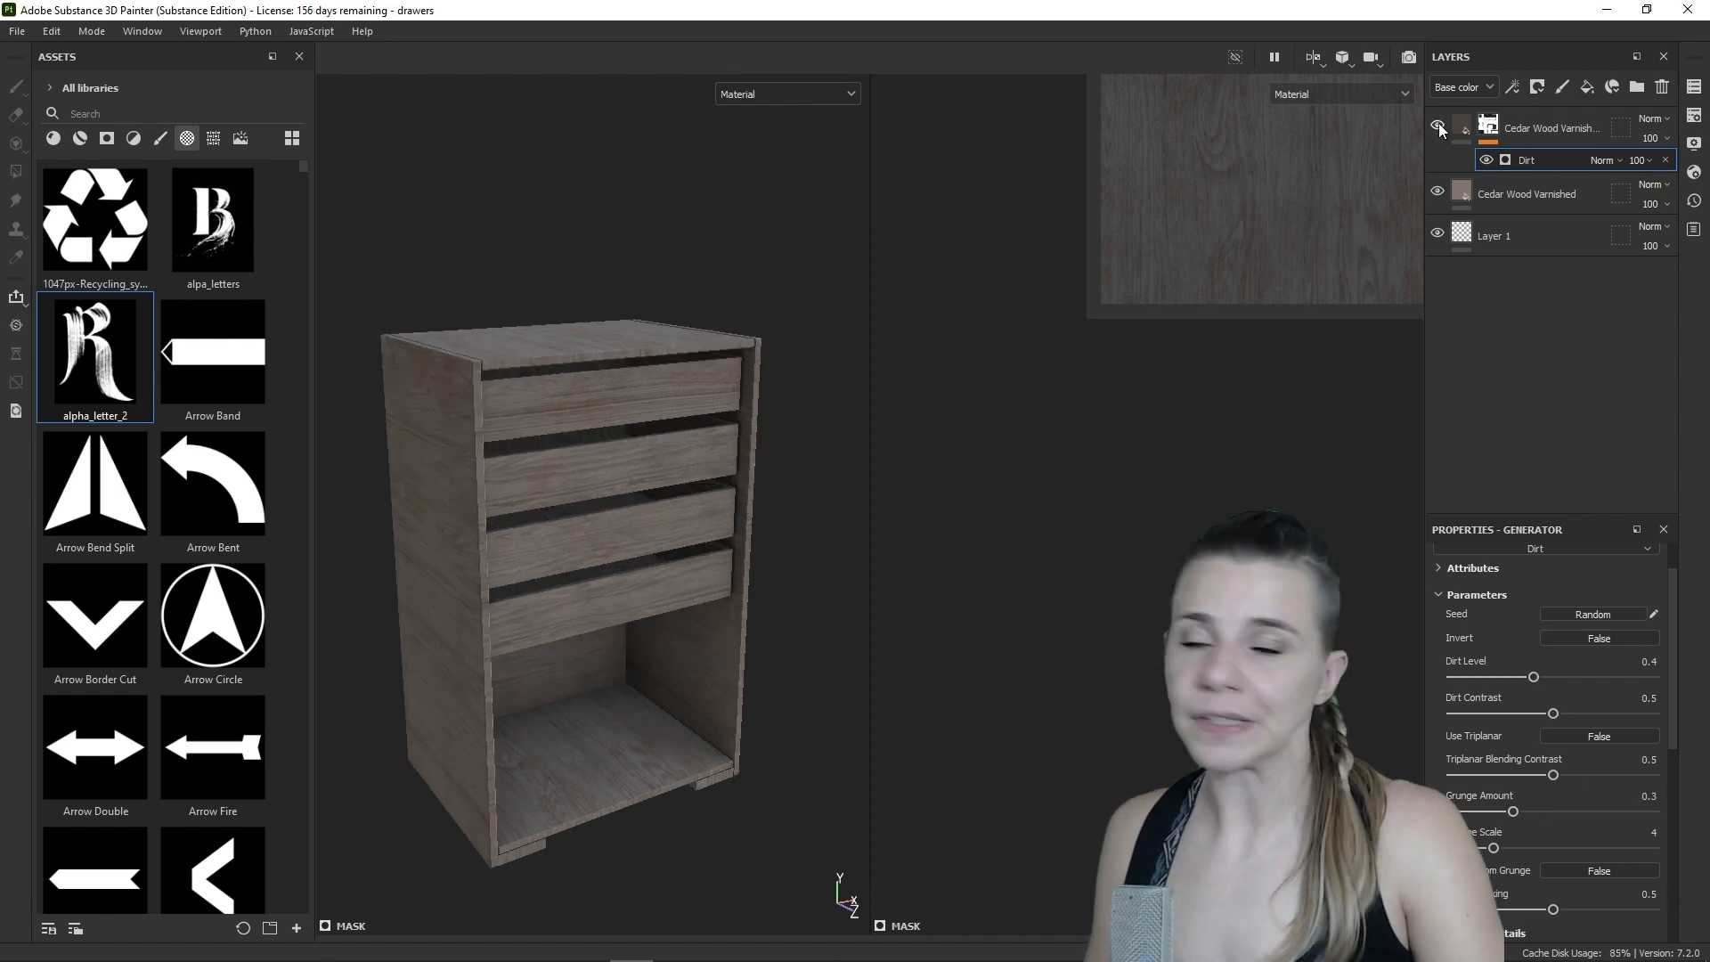
pyautogui.click(1438, 124)
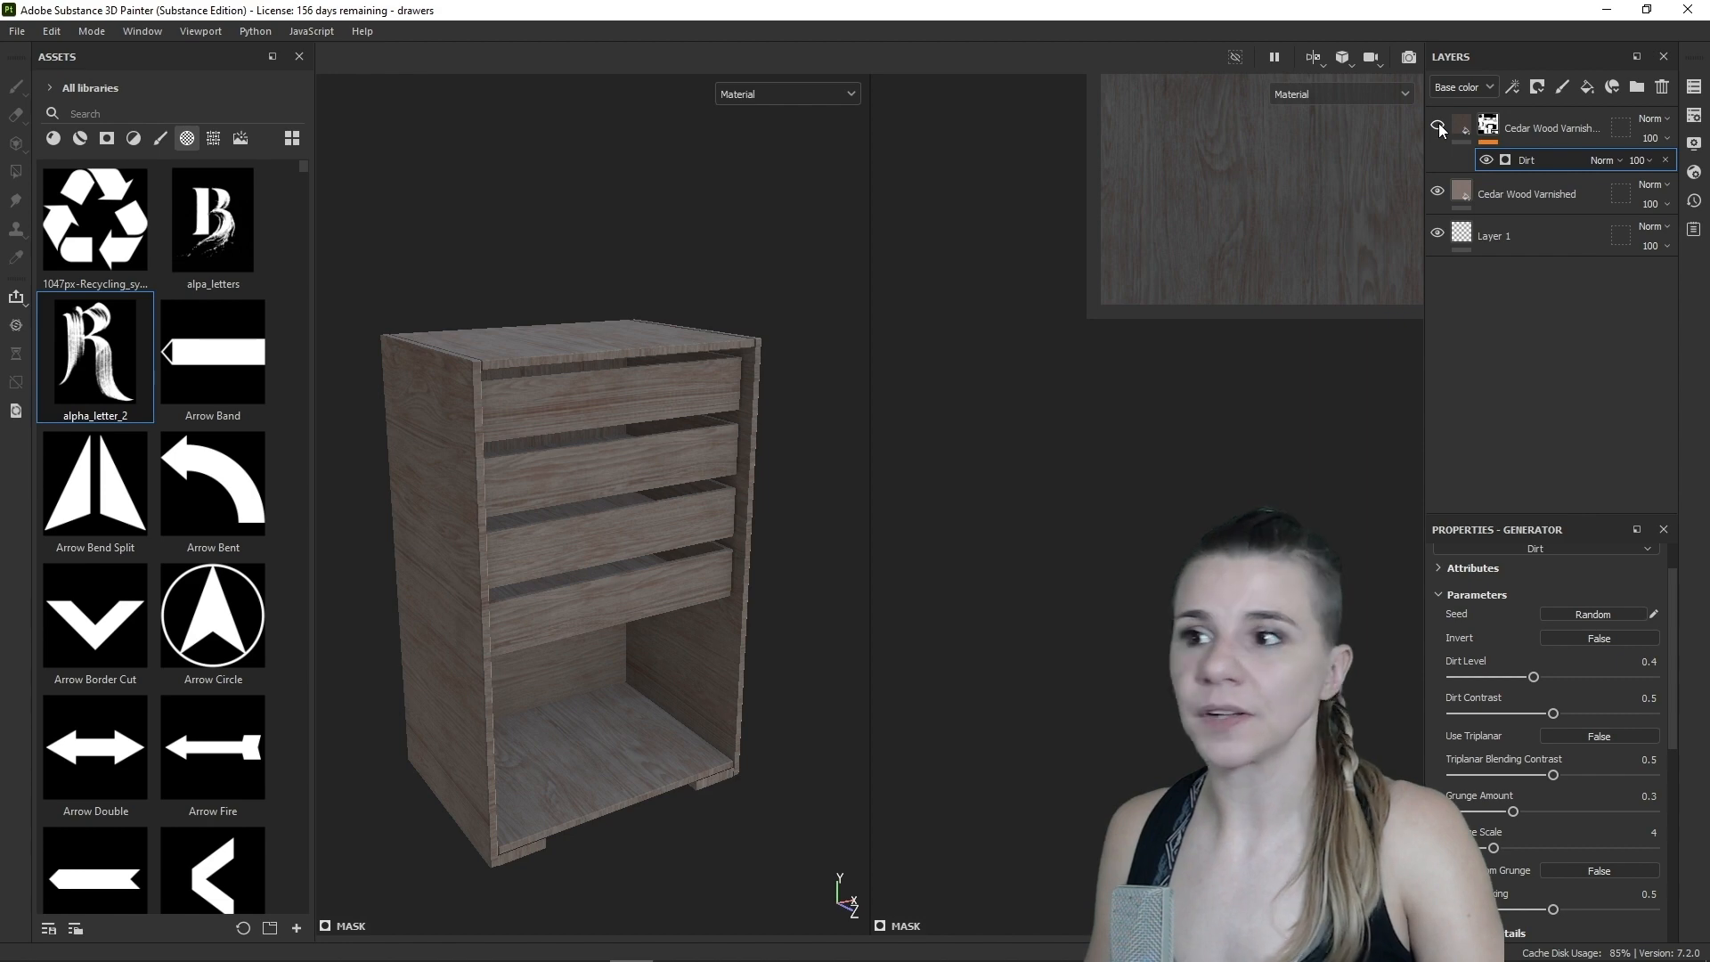
pyautogui.click(1438, 126)
pyautogui.moveTo(683, 716)
pyautogui.keyDown('alt'); pyautogui.mouseDown()
pyautogui.moveTo(676, 691)
pyautogui.moveTo(687, 739)
pyautogui.mouseUp(); pyautogui.keyUp('alt')
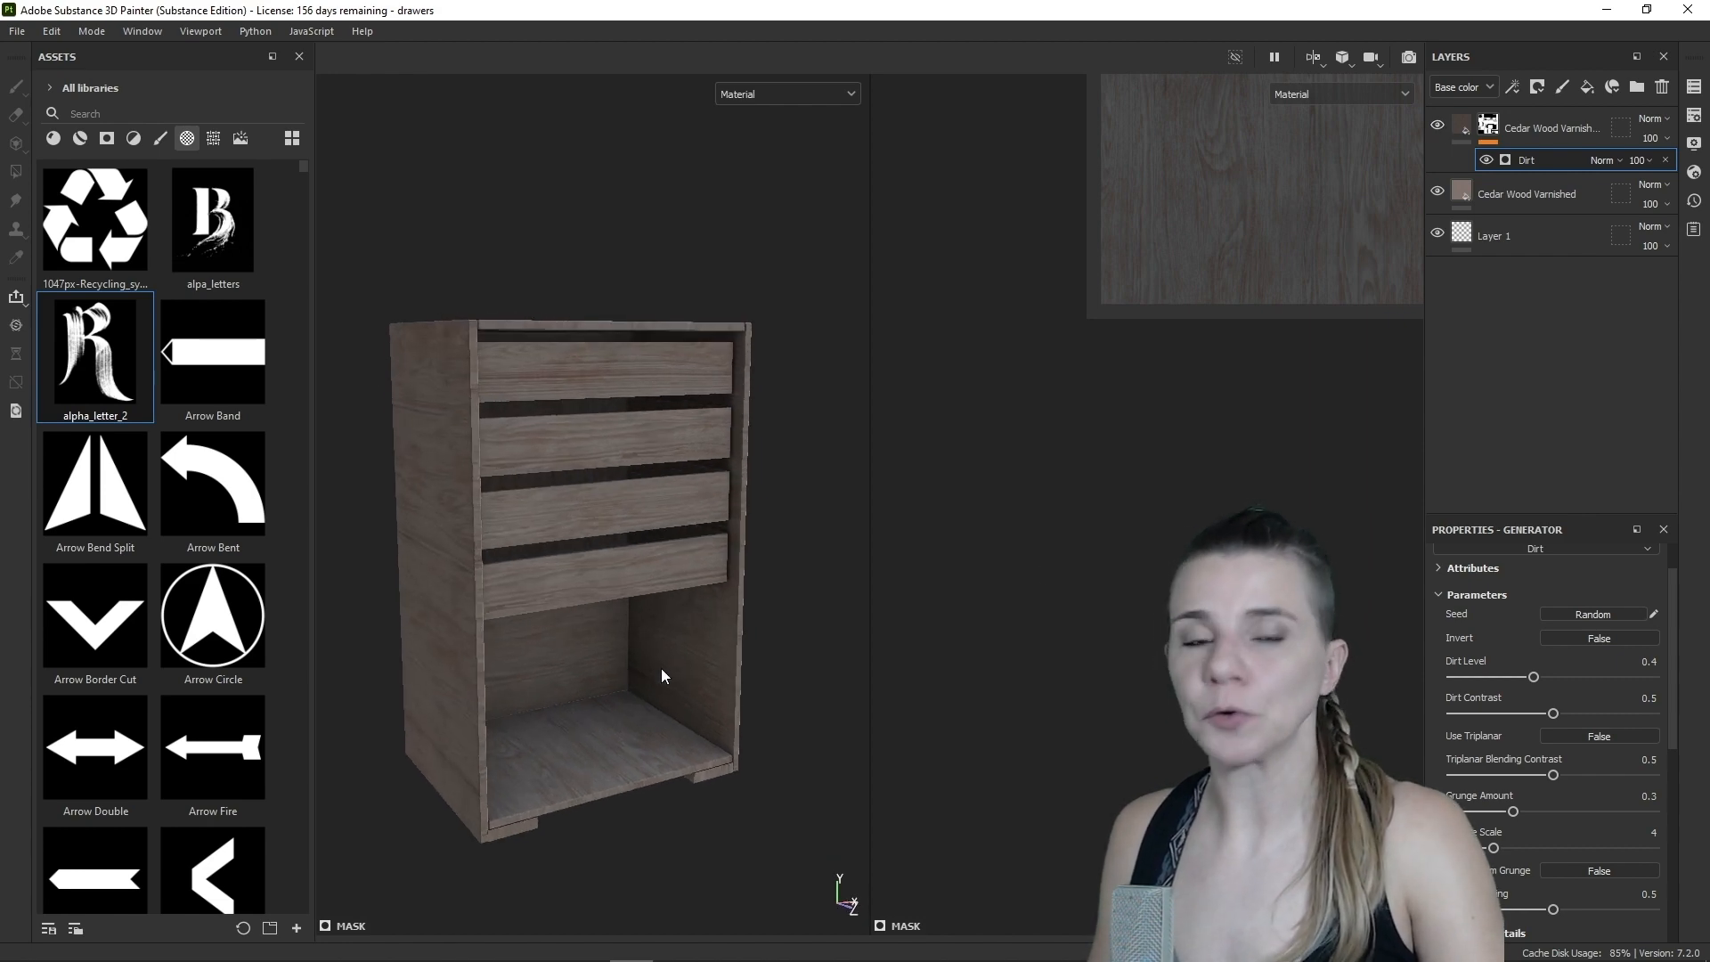
pyautogui.keyDown('alt'); pyautogui.moveTo(661, 668); pyautogui.dragTo(675, 757); pyautogui.keyUp('alt')
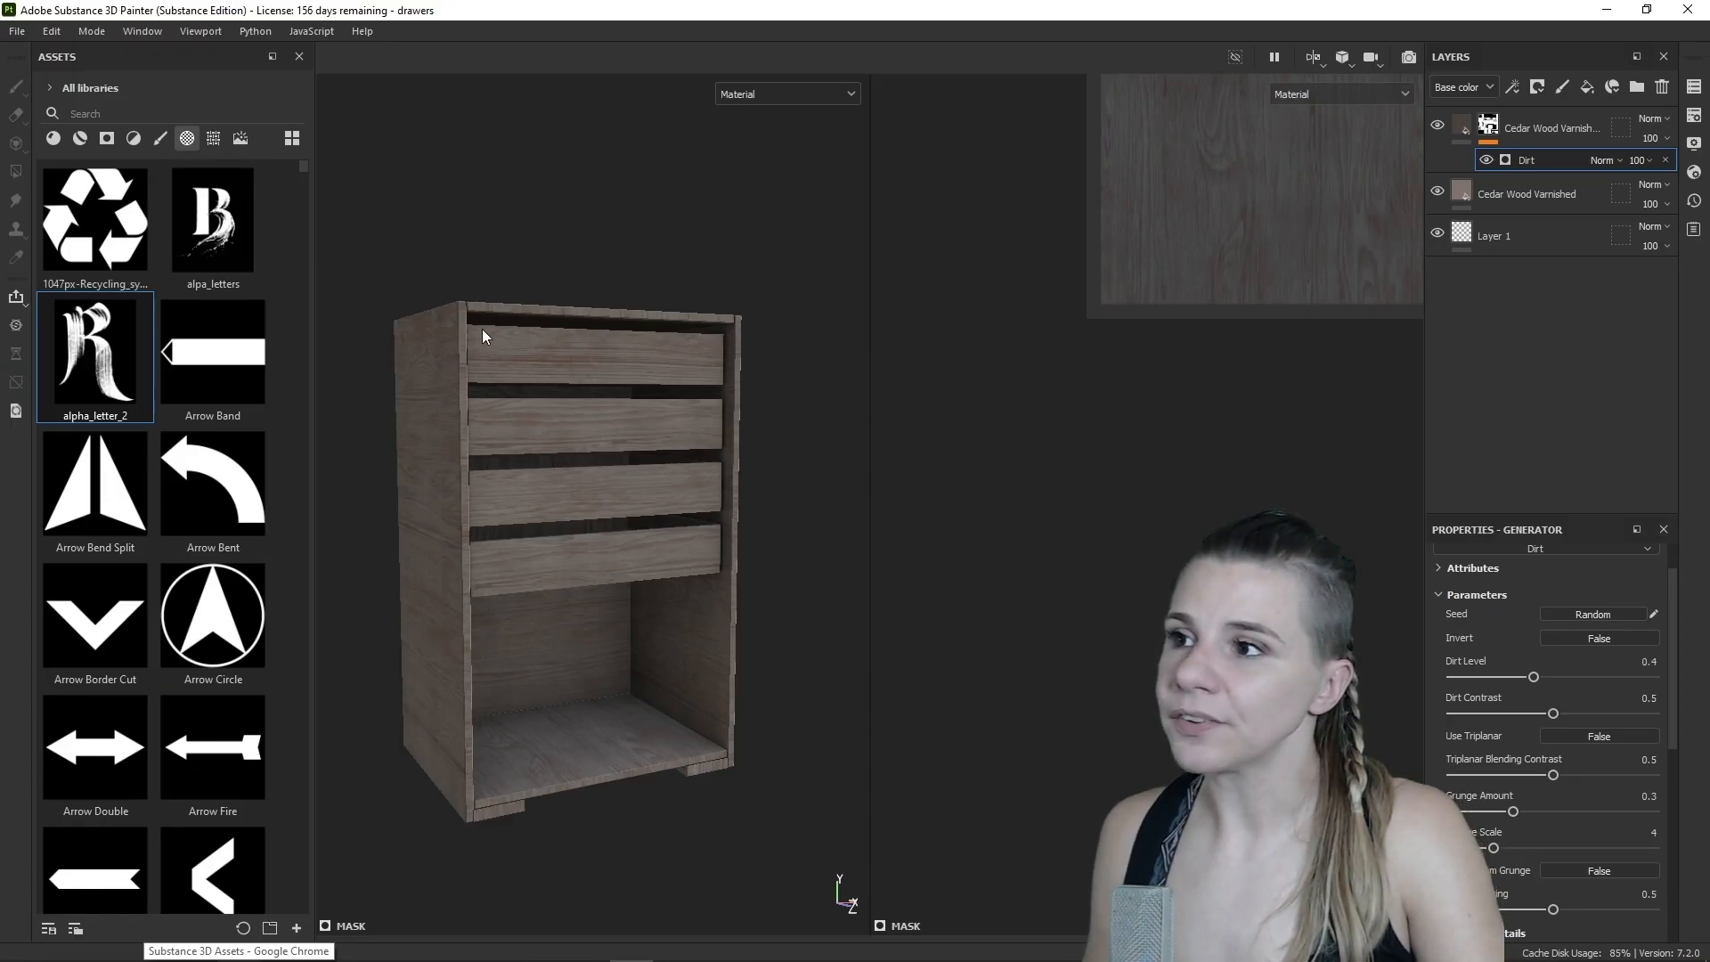
pyautogui.keyDown('alt'); pyautogui.moveTo(483, 383); pyautogui.dragTo(611, 657, button='right'); pyautogui.keyUp('alt')
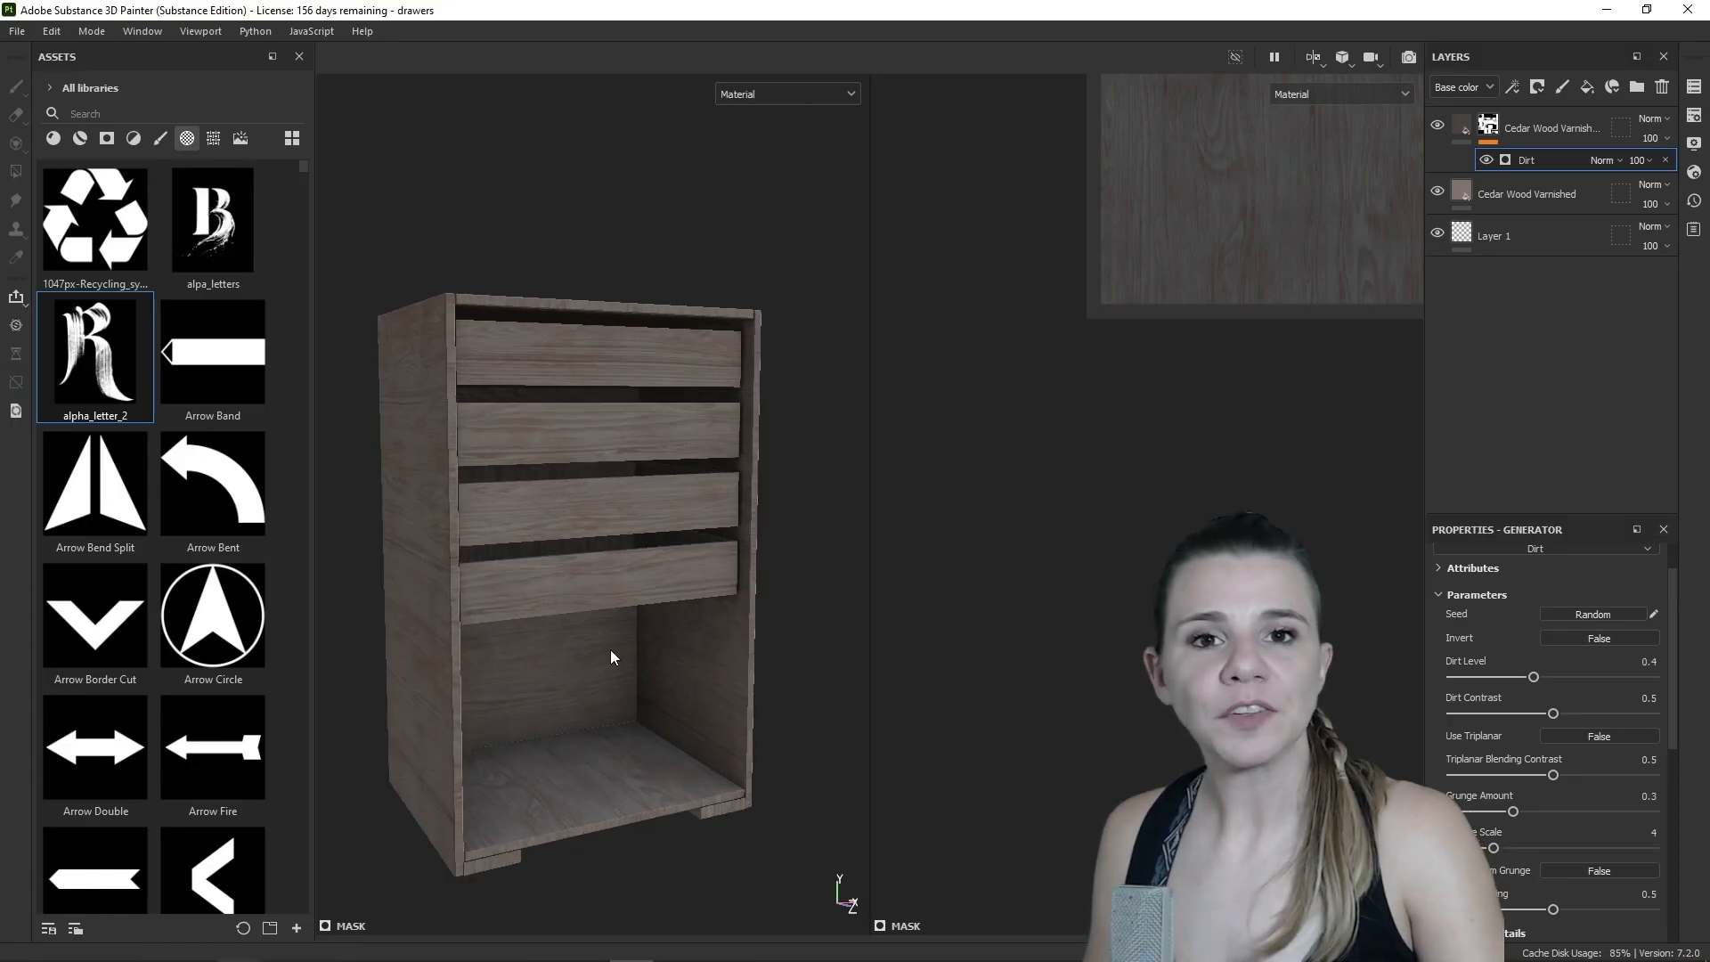
# - Duplicate the base Cedar Wood Varnished layer again and darken the new copy's Wood Color to 7d5542
pyautogui.click(1548, 193)
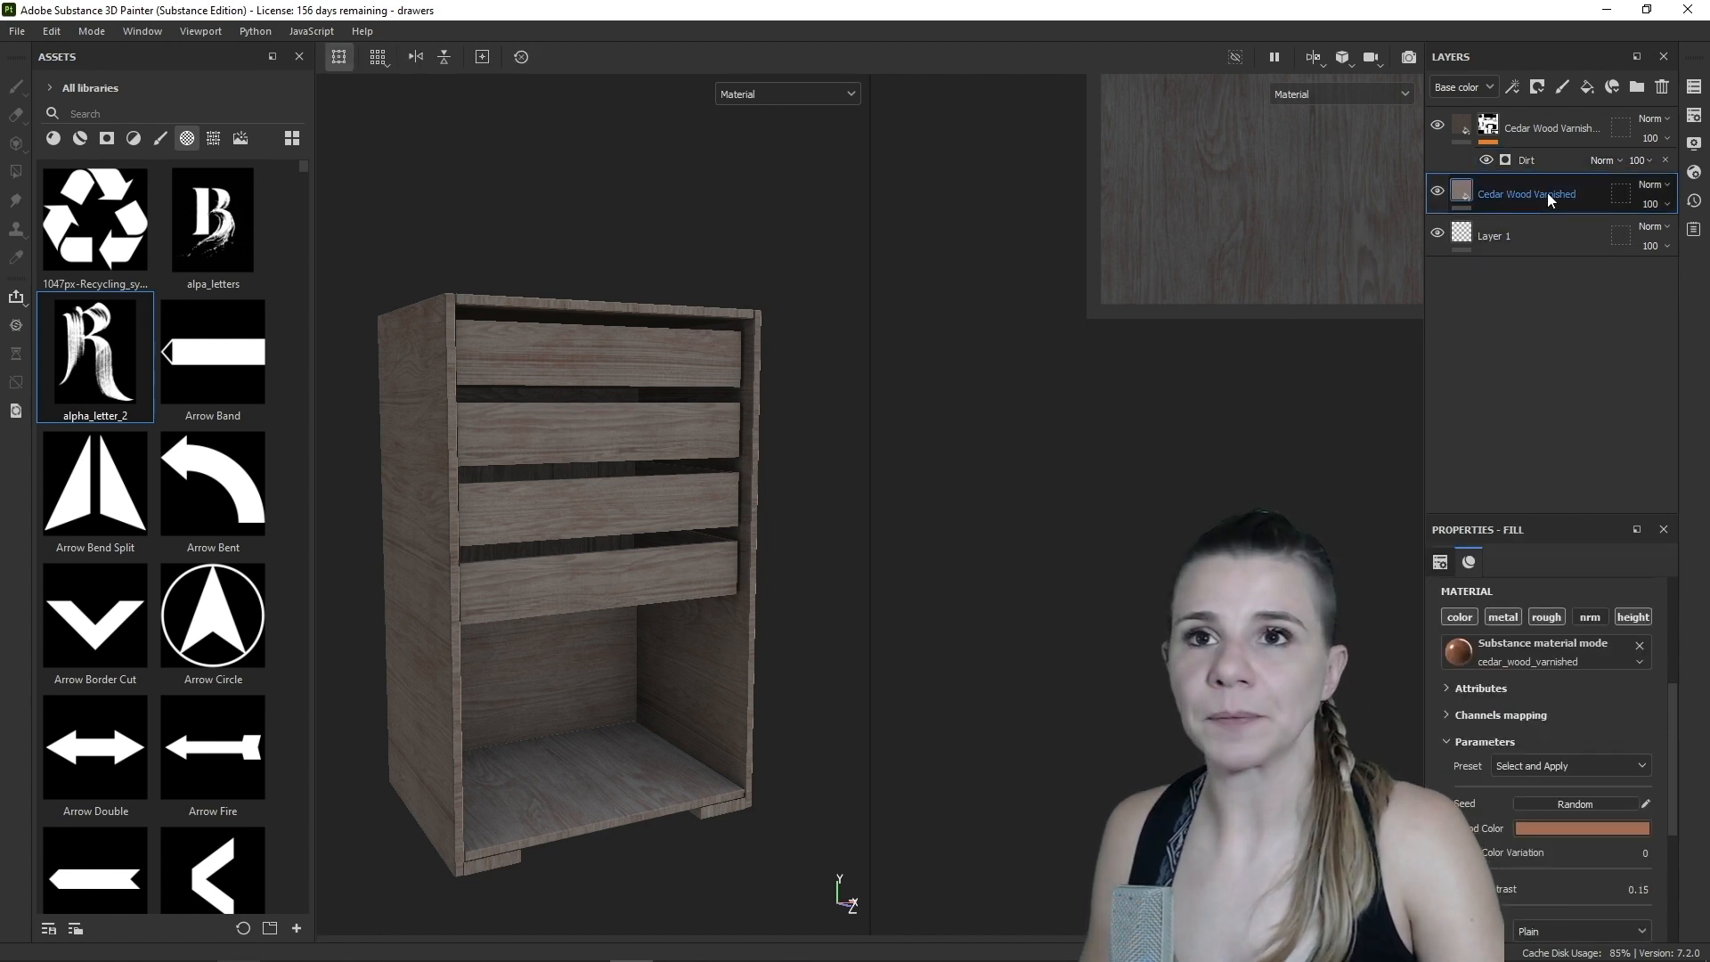
pyautogui.hotkey('ctrl', 'd')
pyautogui.scroll(-2, 1594, 738)
pyautogui.click(1545, 722)
pyautogui.moveTo(1515, 847); pyautogui.dragTo(1520, 832)
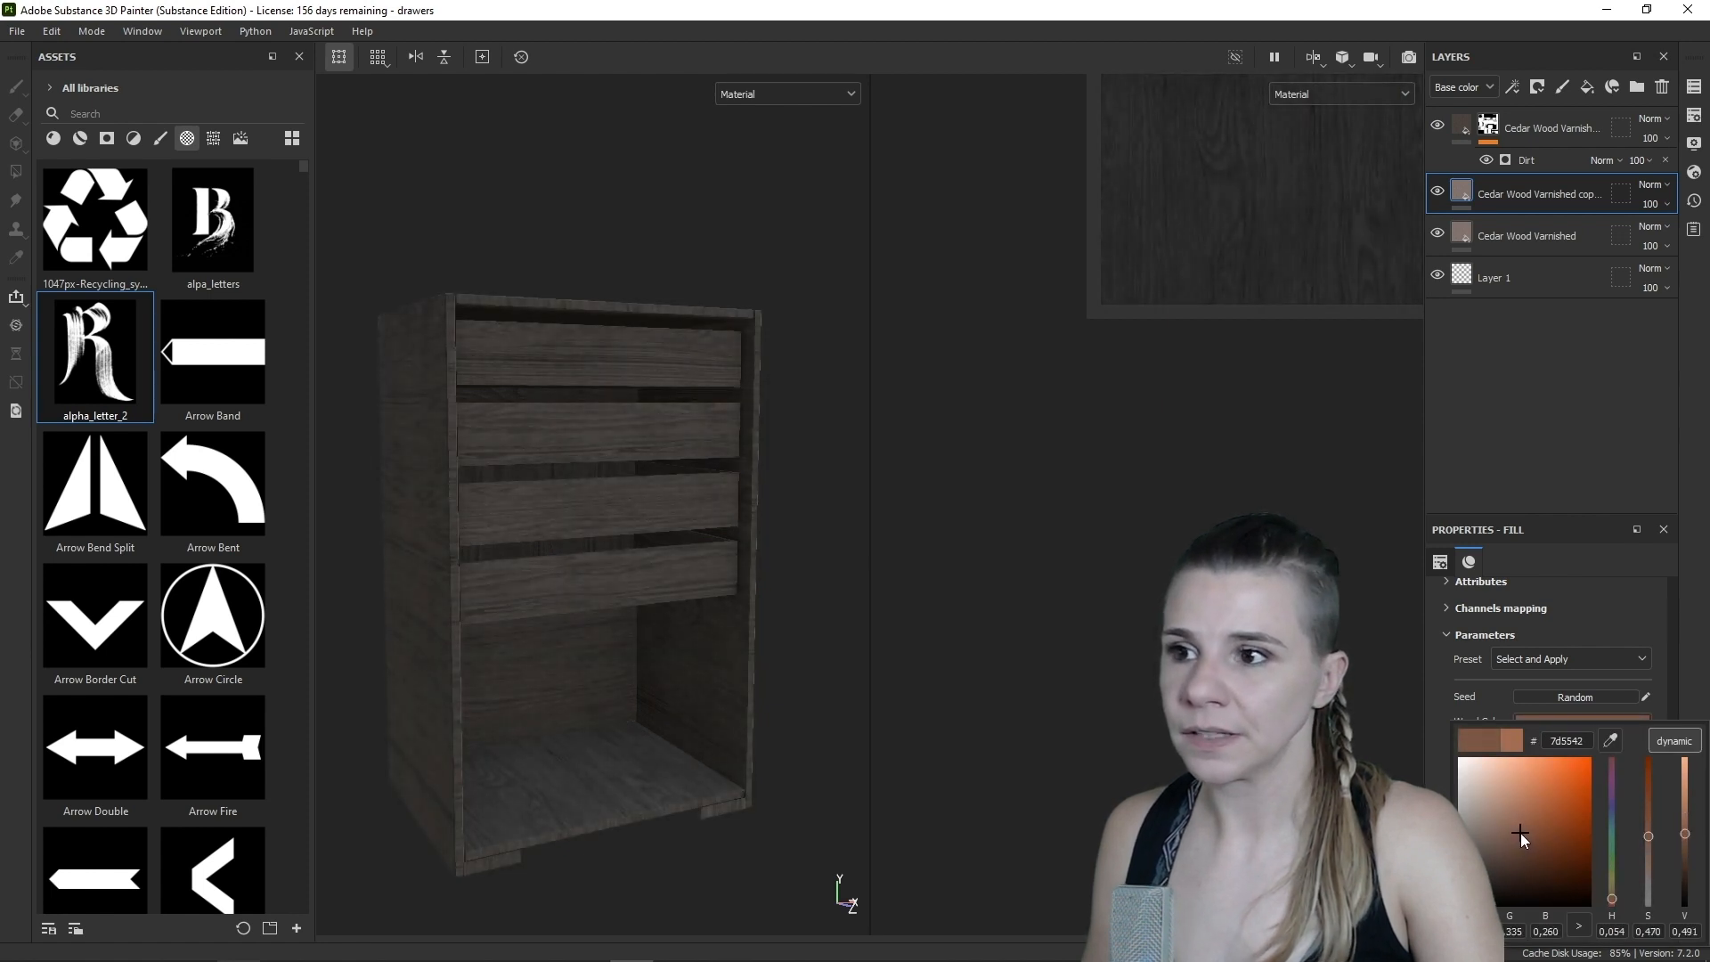
# - Add a black mask to the new Cedar Wood Varnished copy and add a Paint effect to that mask
pyautogui.click(1537, 86)
pyautogui.click(1573, 133)
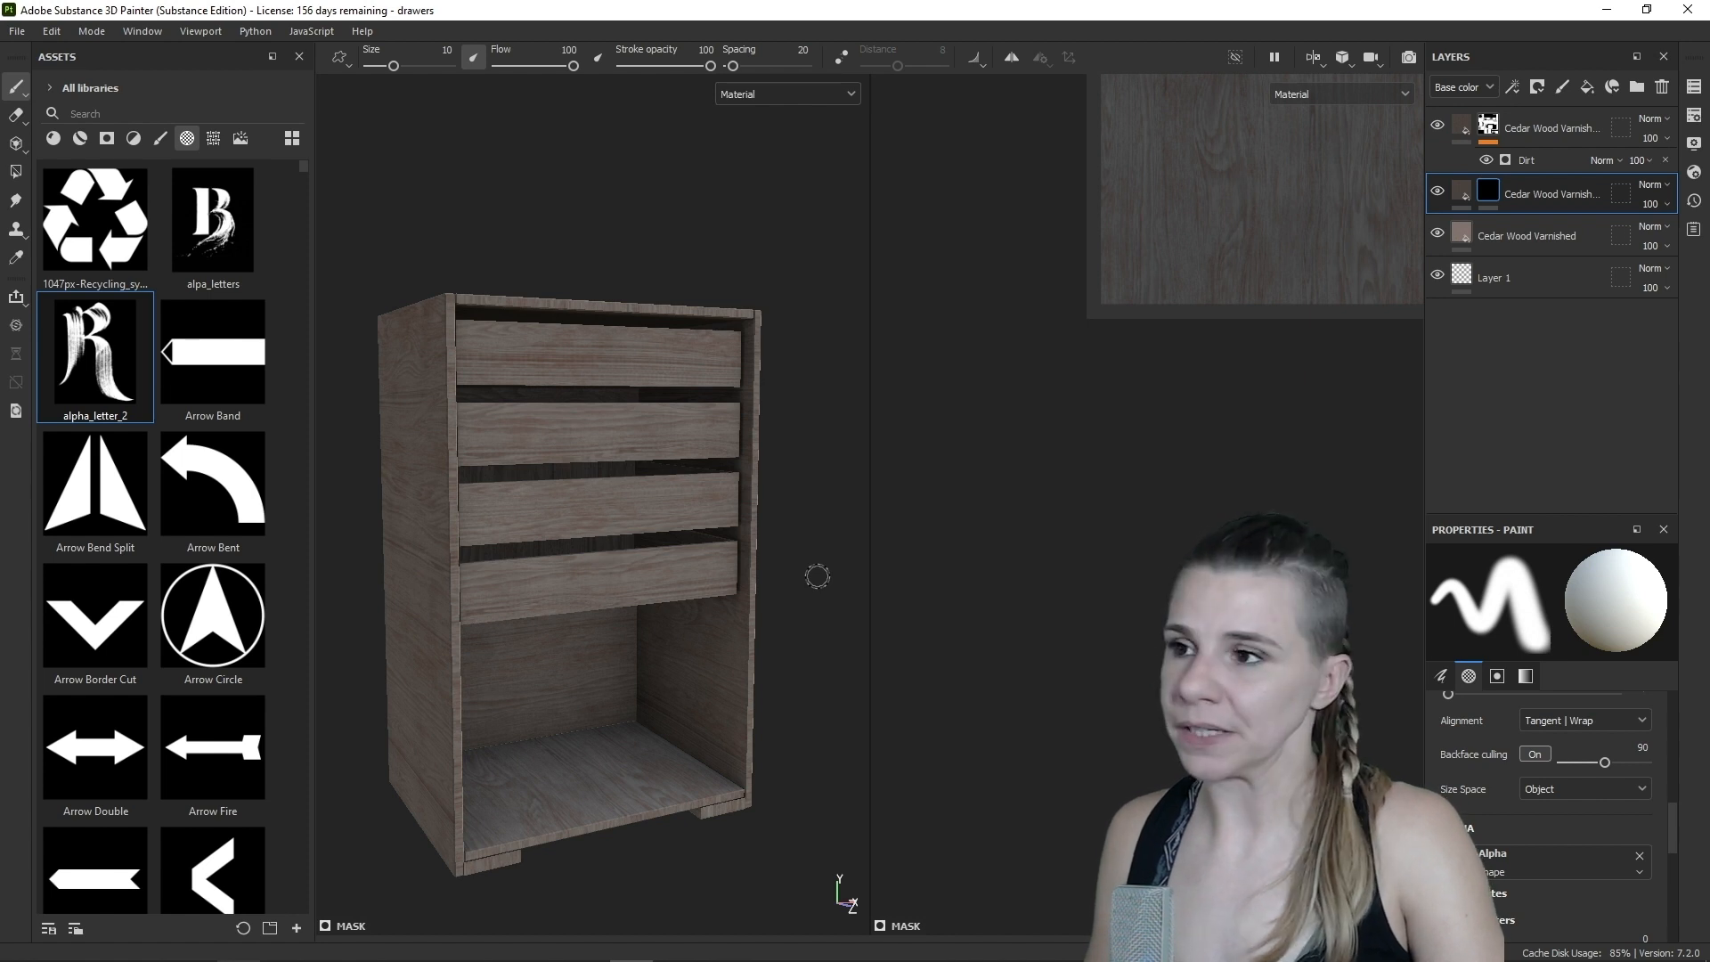
pyautogui.rightClick(1488, 190)
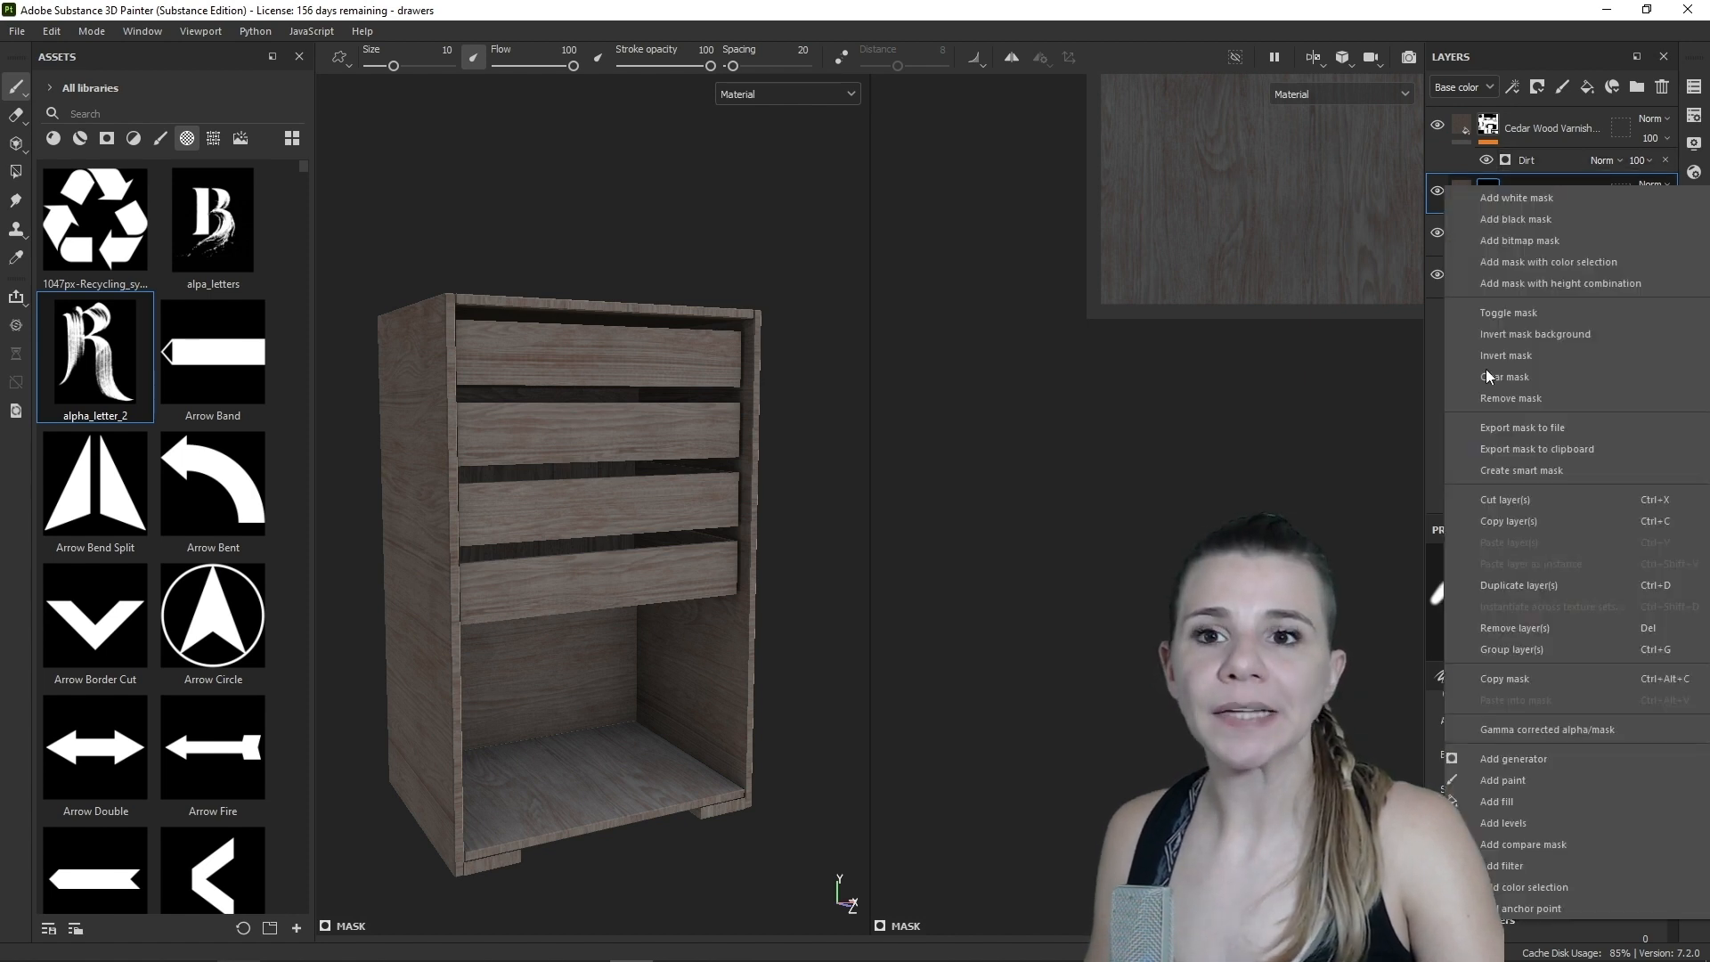
pyautogui.click(1514, 778)
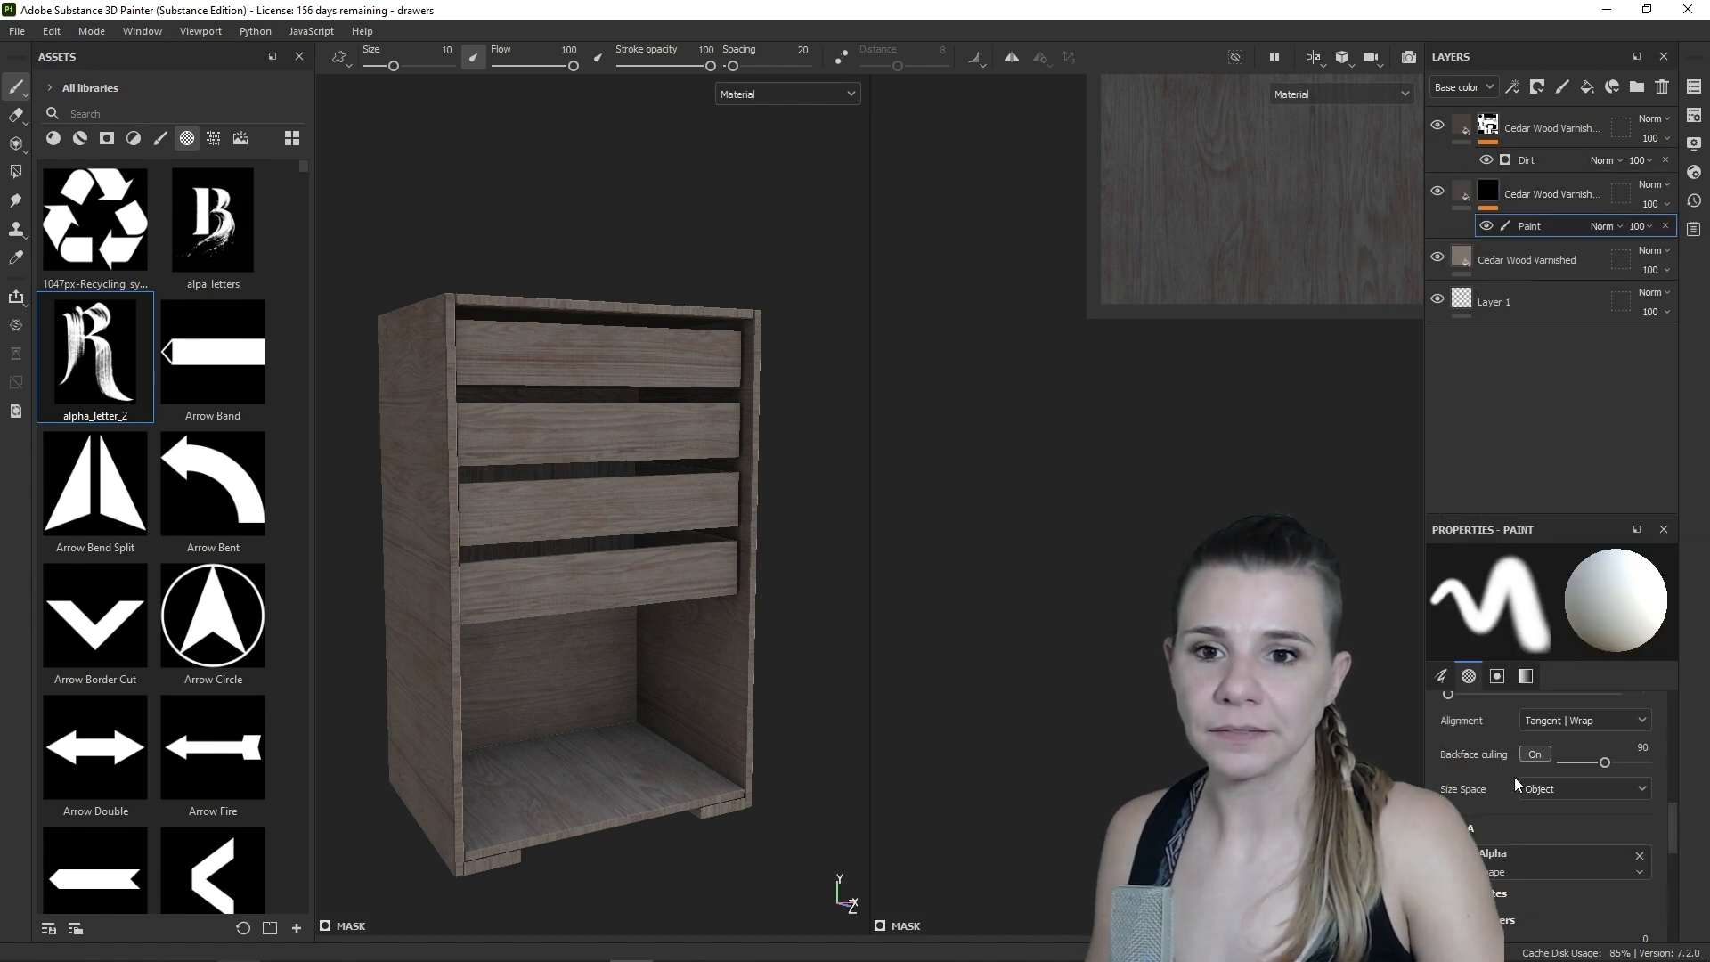
# - Search the brush alphas for "square" and assign the Square Rectangle alpha to the brush
pyautogui.click(1504, 866)
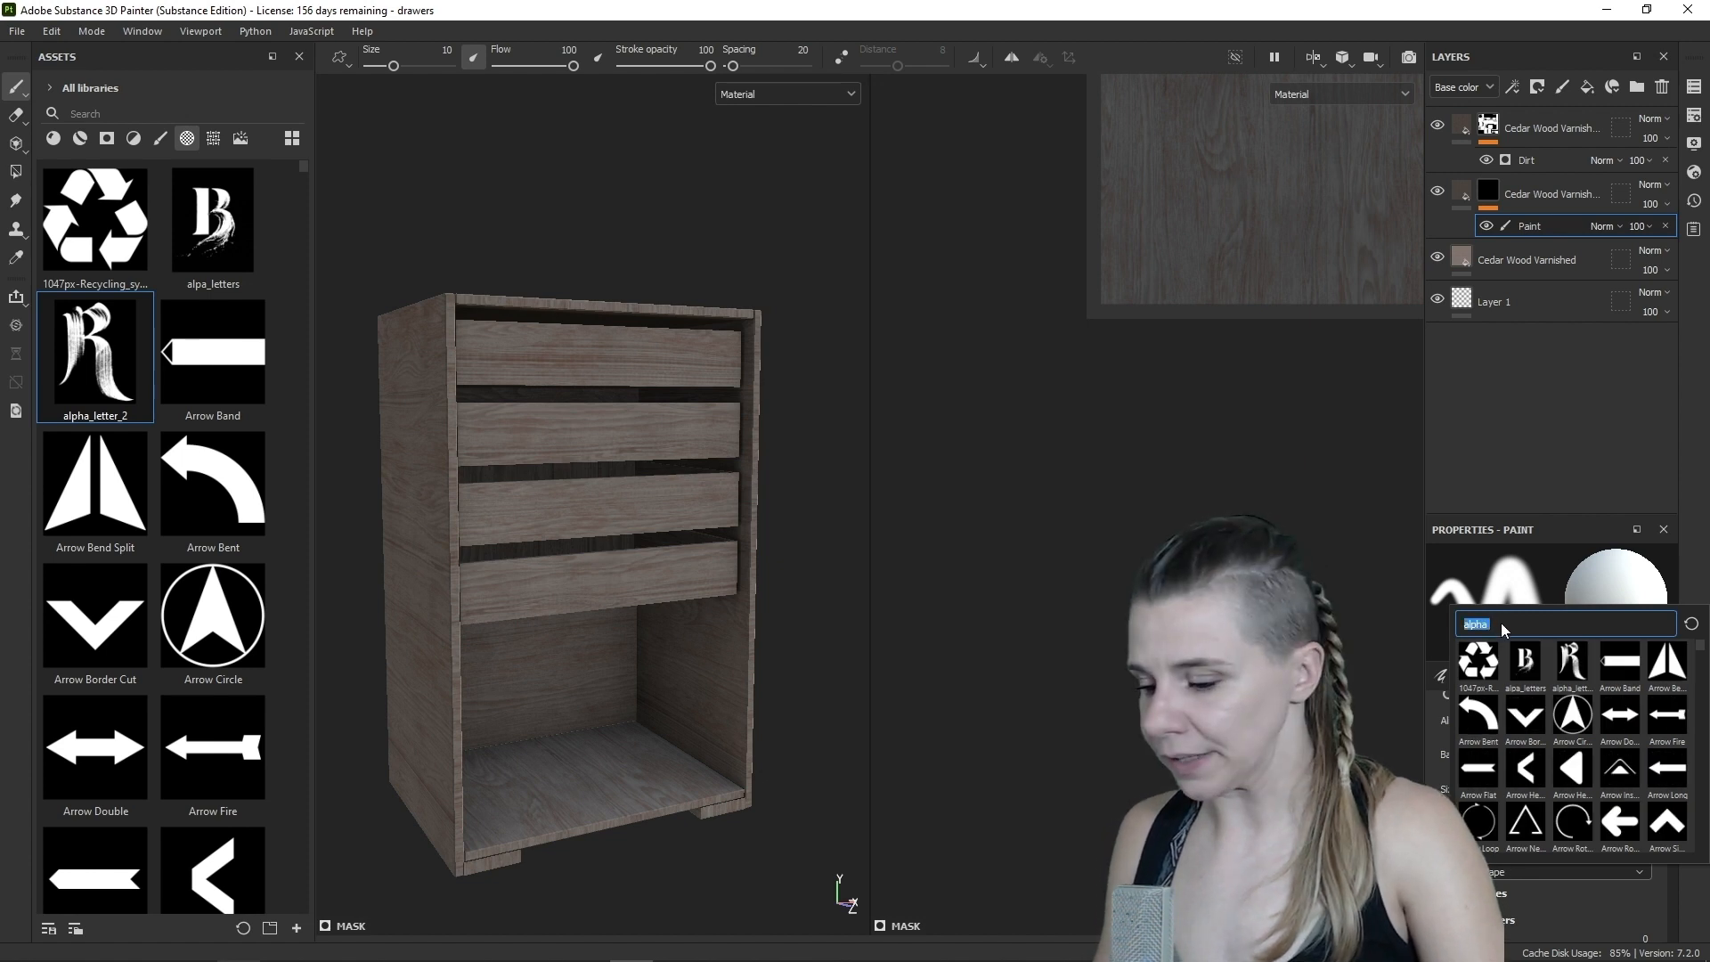
pyautogui.write('square')
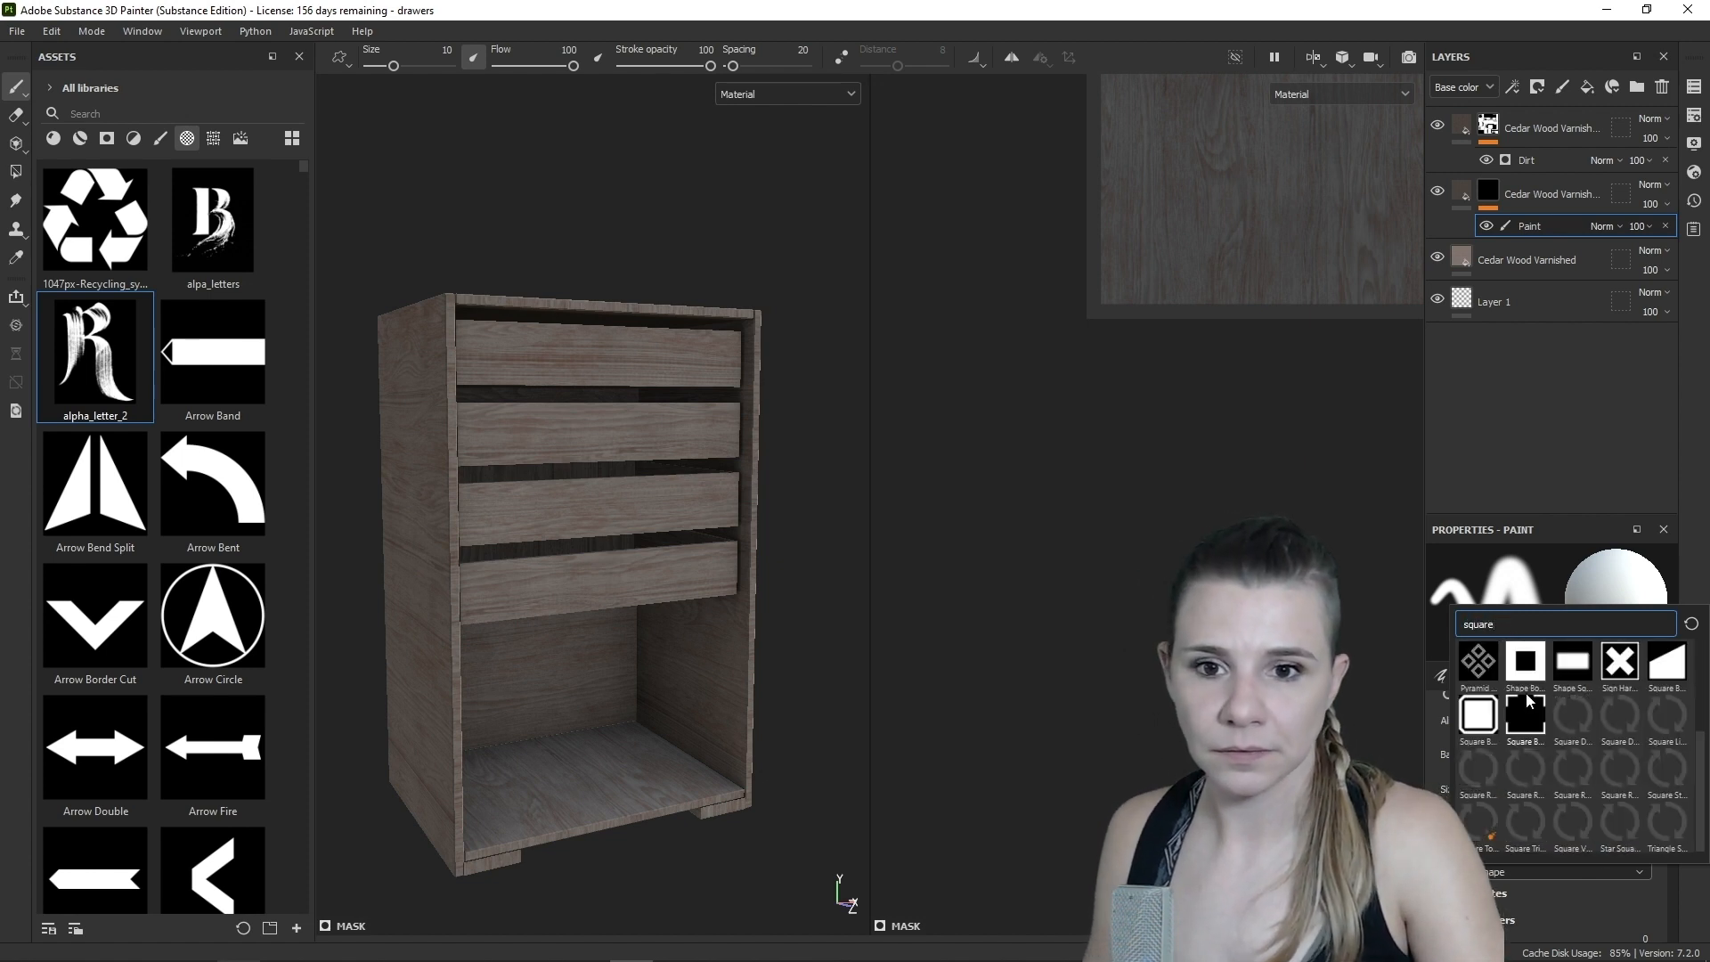
pyautogui.click(1477, 768)
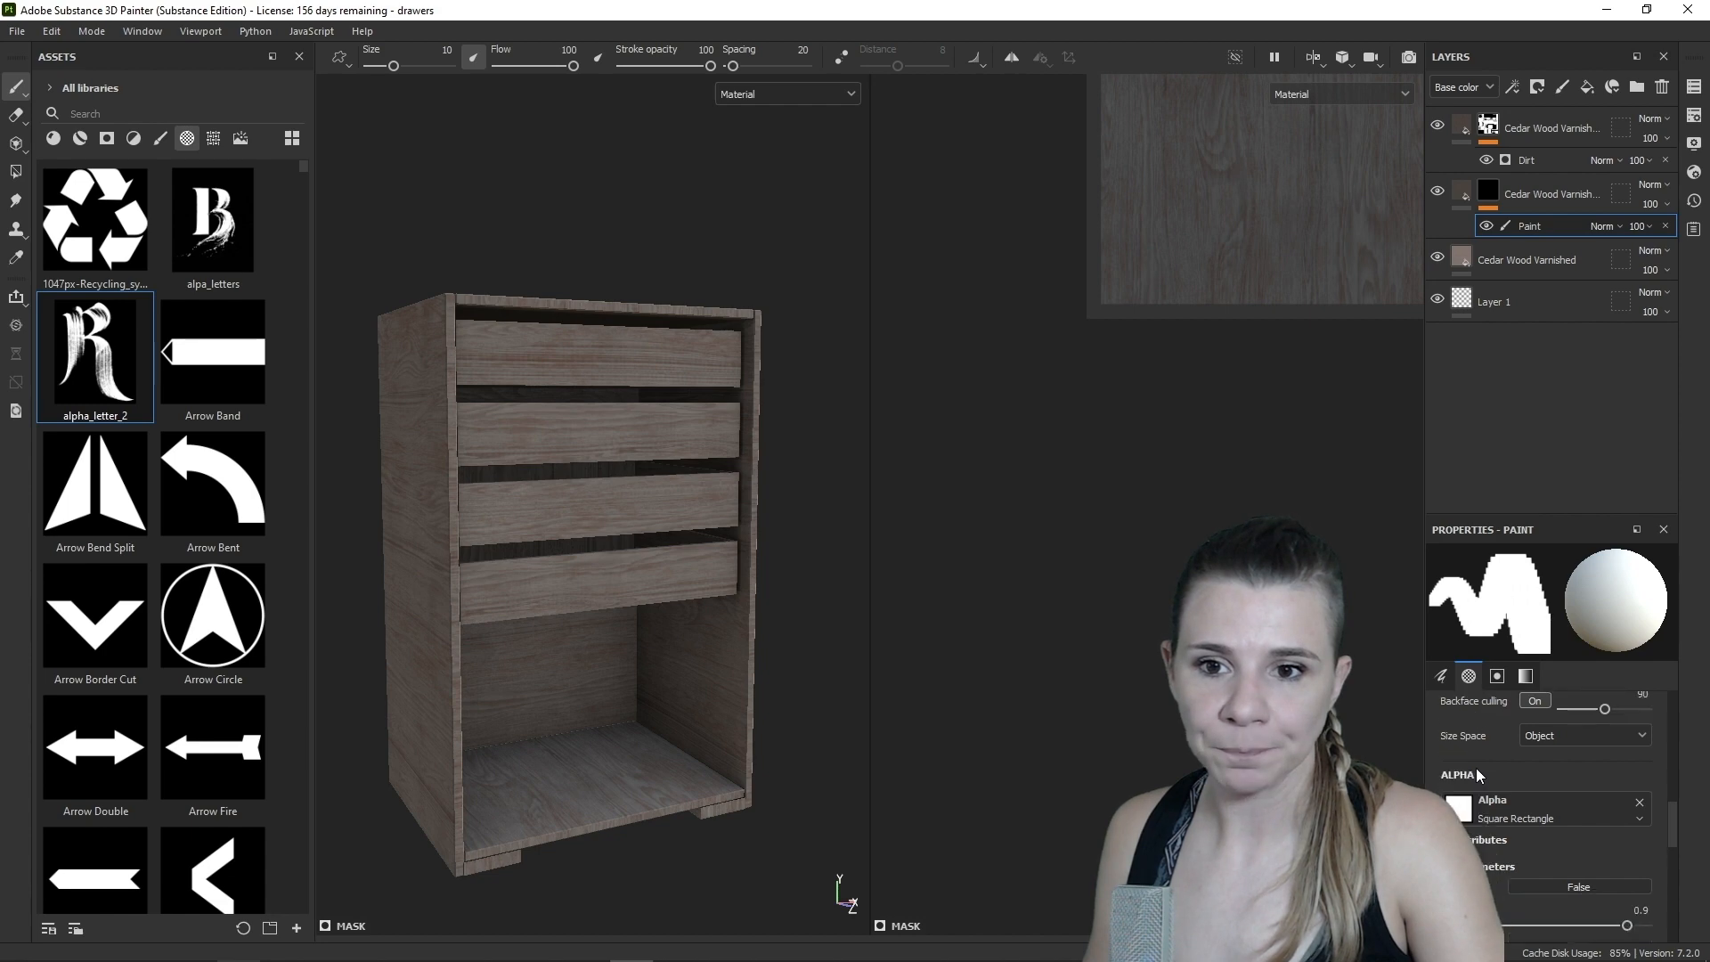
# - Try stamping one square of the dark wood mask on each of the three upper drawer fronts
pyautogui.scroll(3, 571, 499)
pyautogui.click(471, 419)
pyautogui.click(549, 518)
pyautogui.click(611, 637)
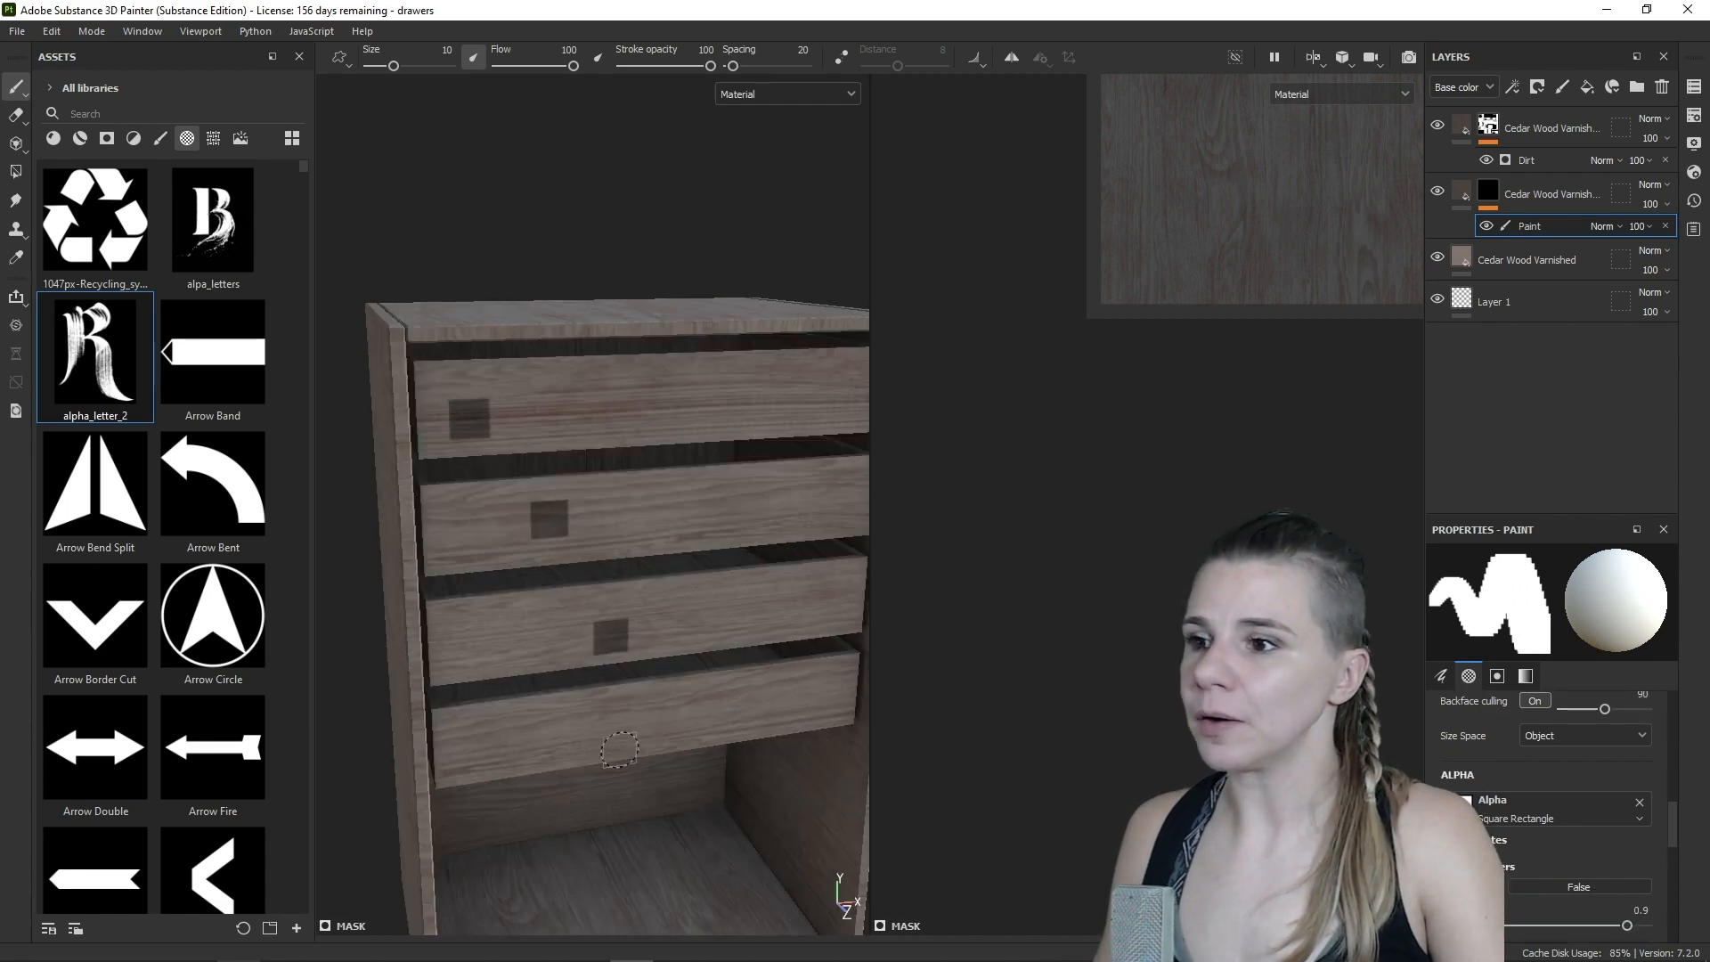
pyautogui.keyDown('alt'); pyautogui.moveTo(567, 649); pyautogui.dragTo(448, 466); pyautogui.keyUp('alt')
pyautogui.scroll(5, 457, 472)
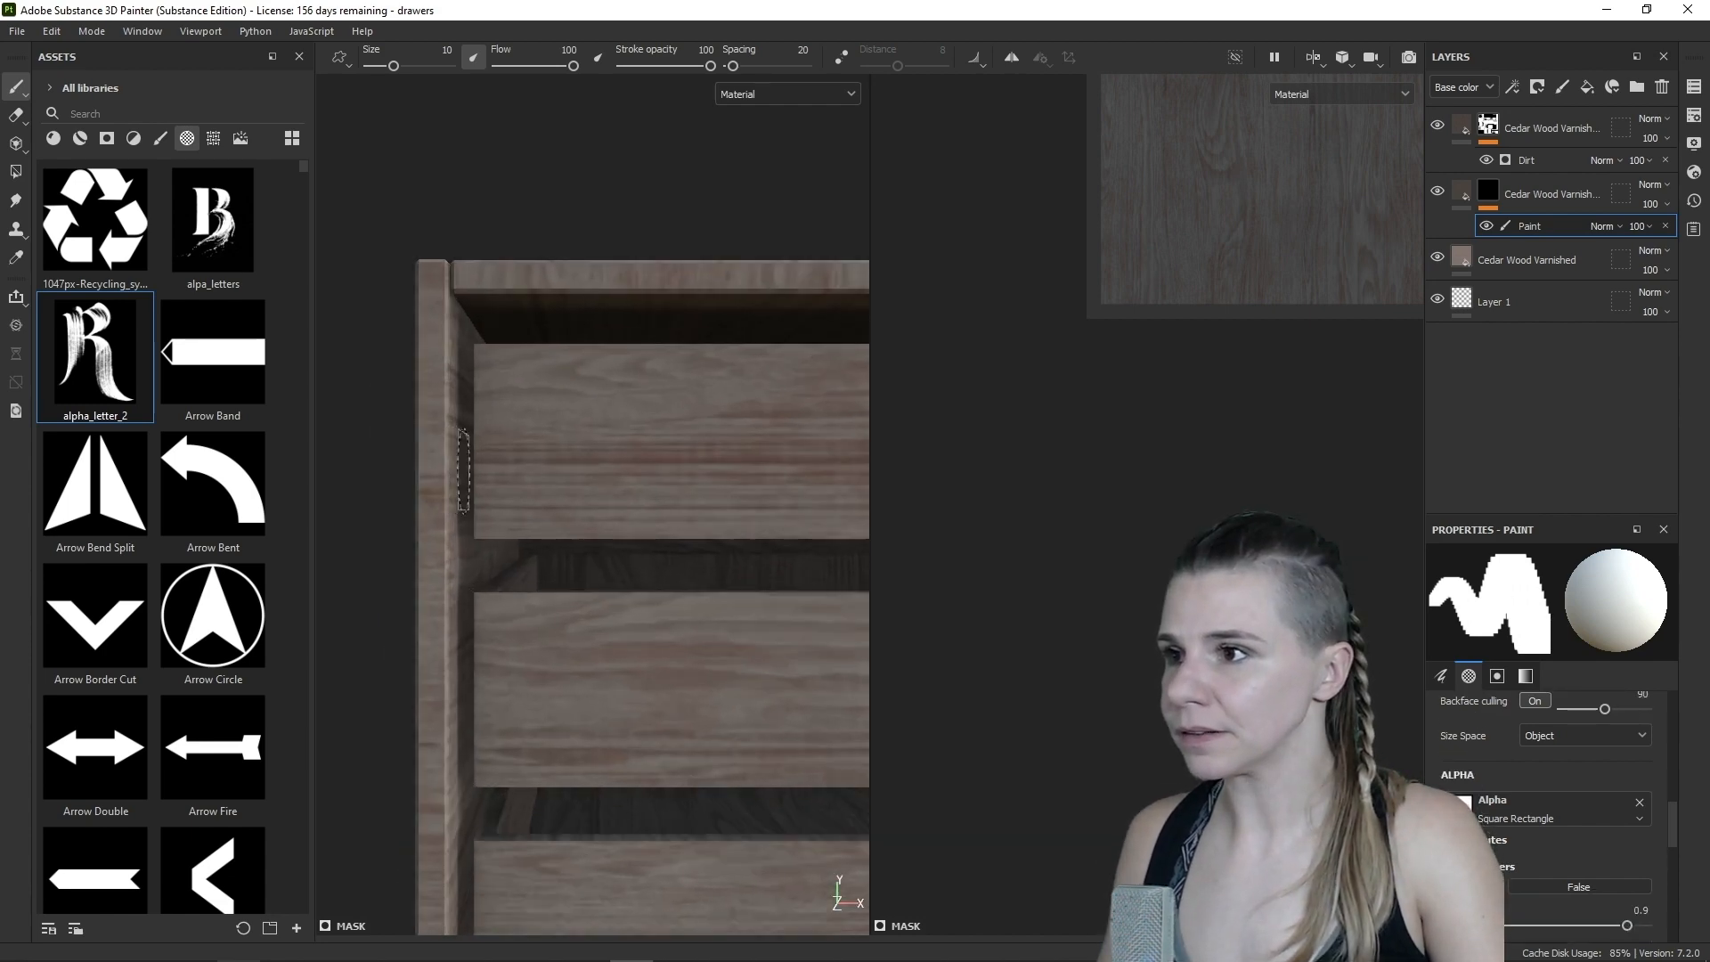
# - Reduce the brush size to 5 and stamp three spaced squares down the left edge of the top drawer front
pyautogui.scroll(2, 457, 473)
pyautogui.scroll(-2, 483, 294)
pyautogui.moveTo(393, 66); pyautogui.dragTo(386, 65)
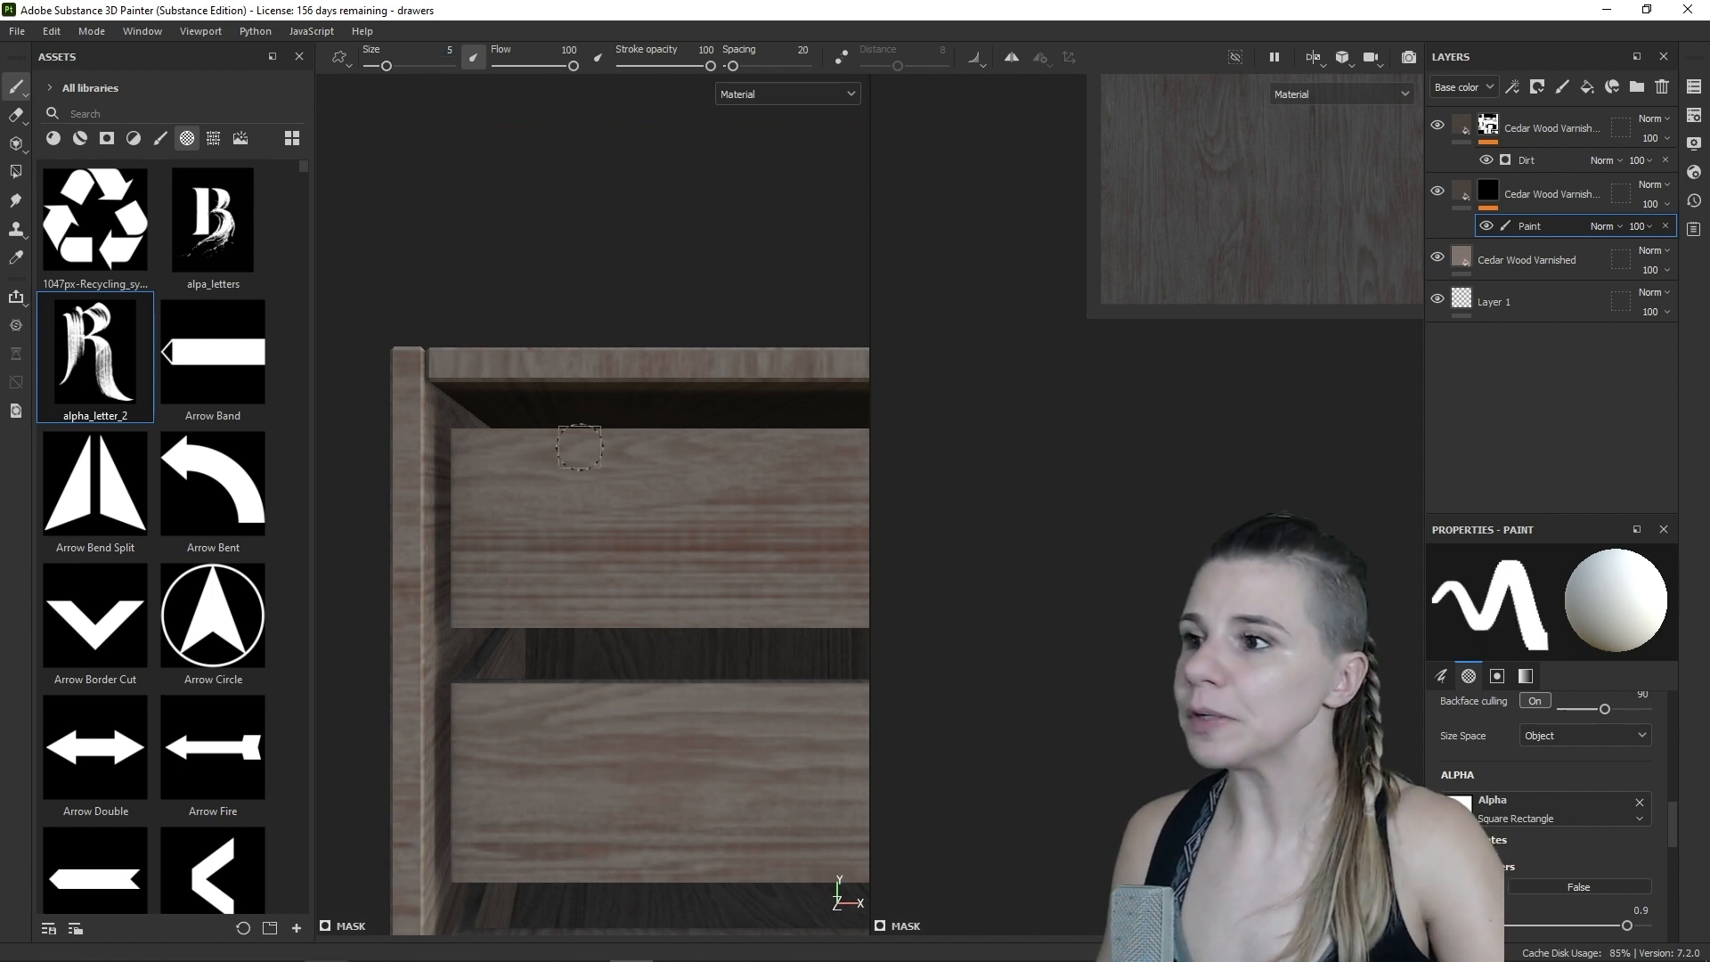
pyautogui.click(473, 449)
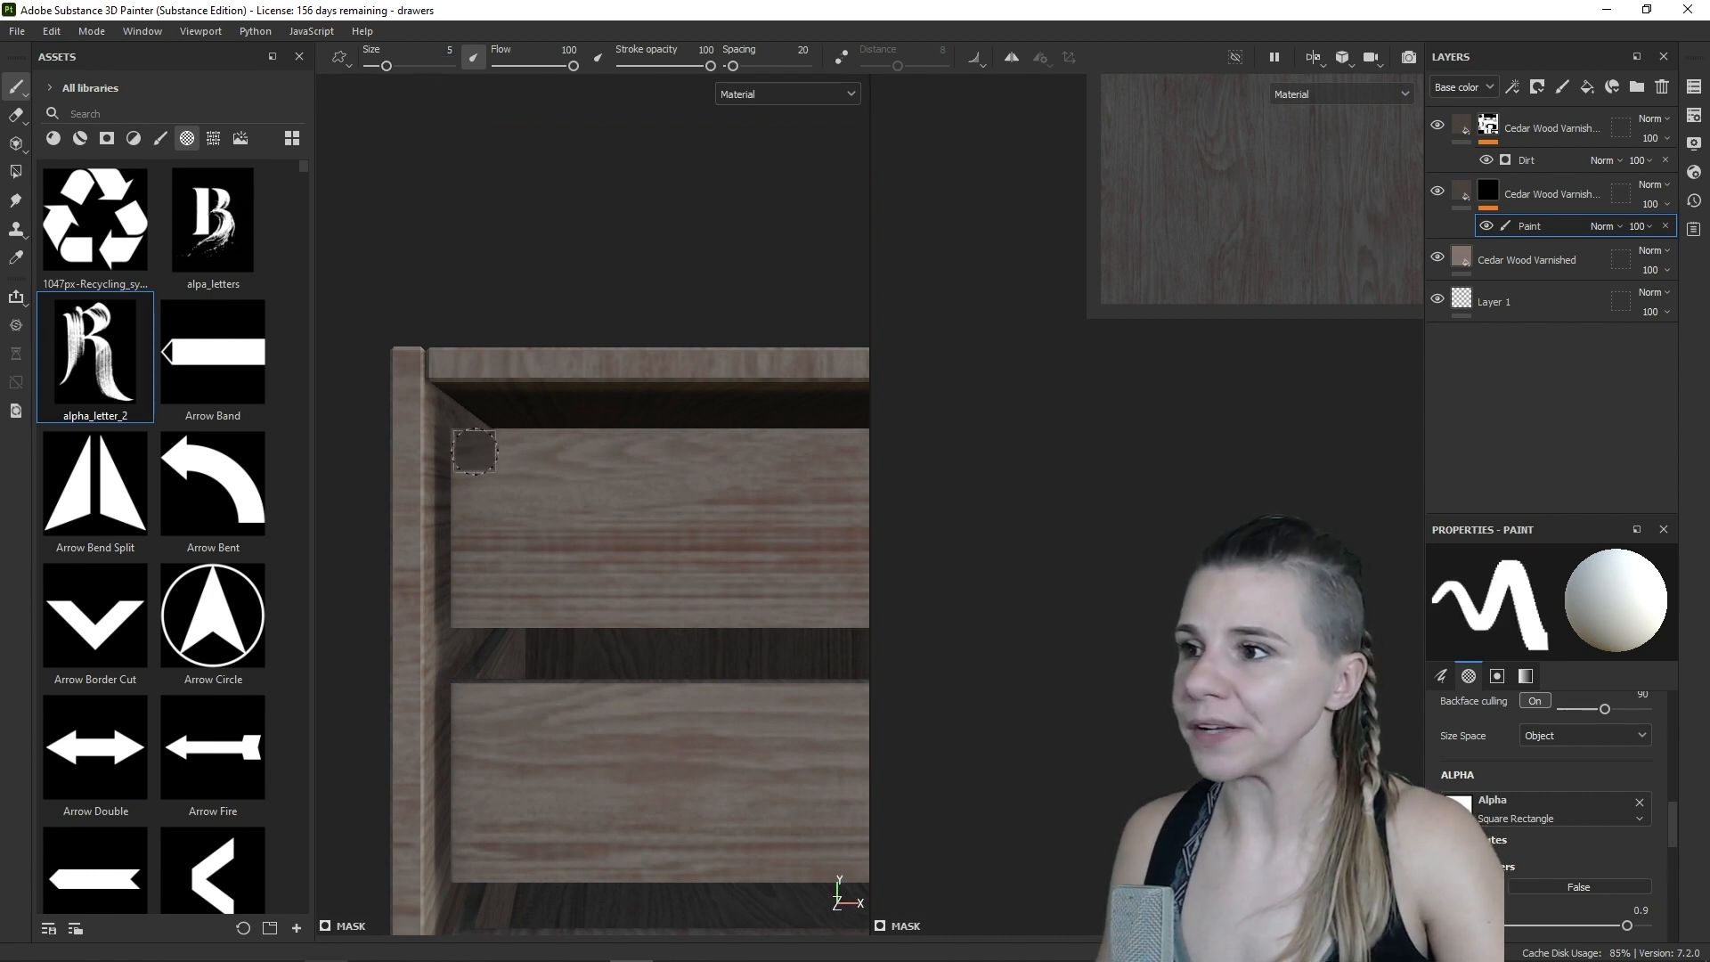
pyautogui.click(474, 520)
pyautogui.click(475, 604)
pyautogui.moveTo(475, 604)
pyautogui.keyDown('alt'); pyautogui.mouseDown()
pyautogui.moveTo(702, 762)
pyautogui.moveTo(642, 755)
pyautogui.mouseUp(); pyautogui.keyUp('alt')
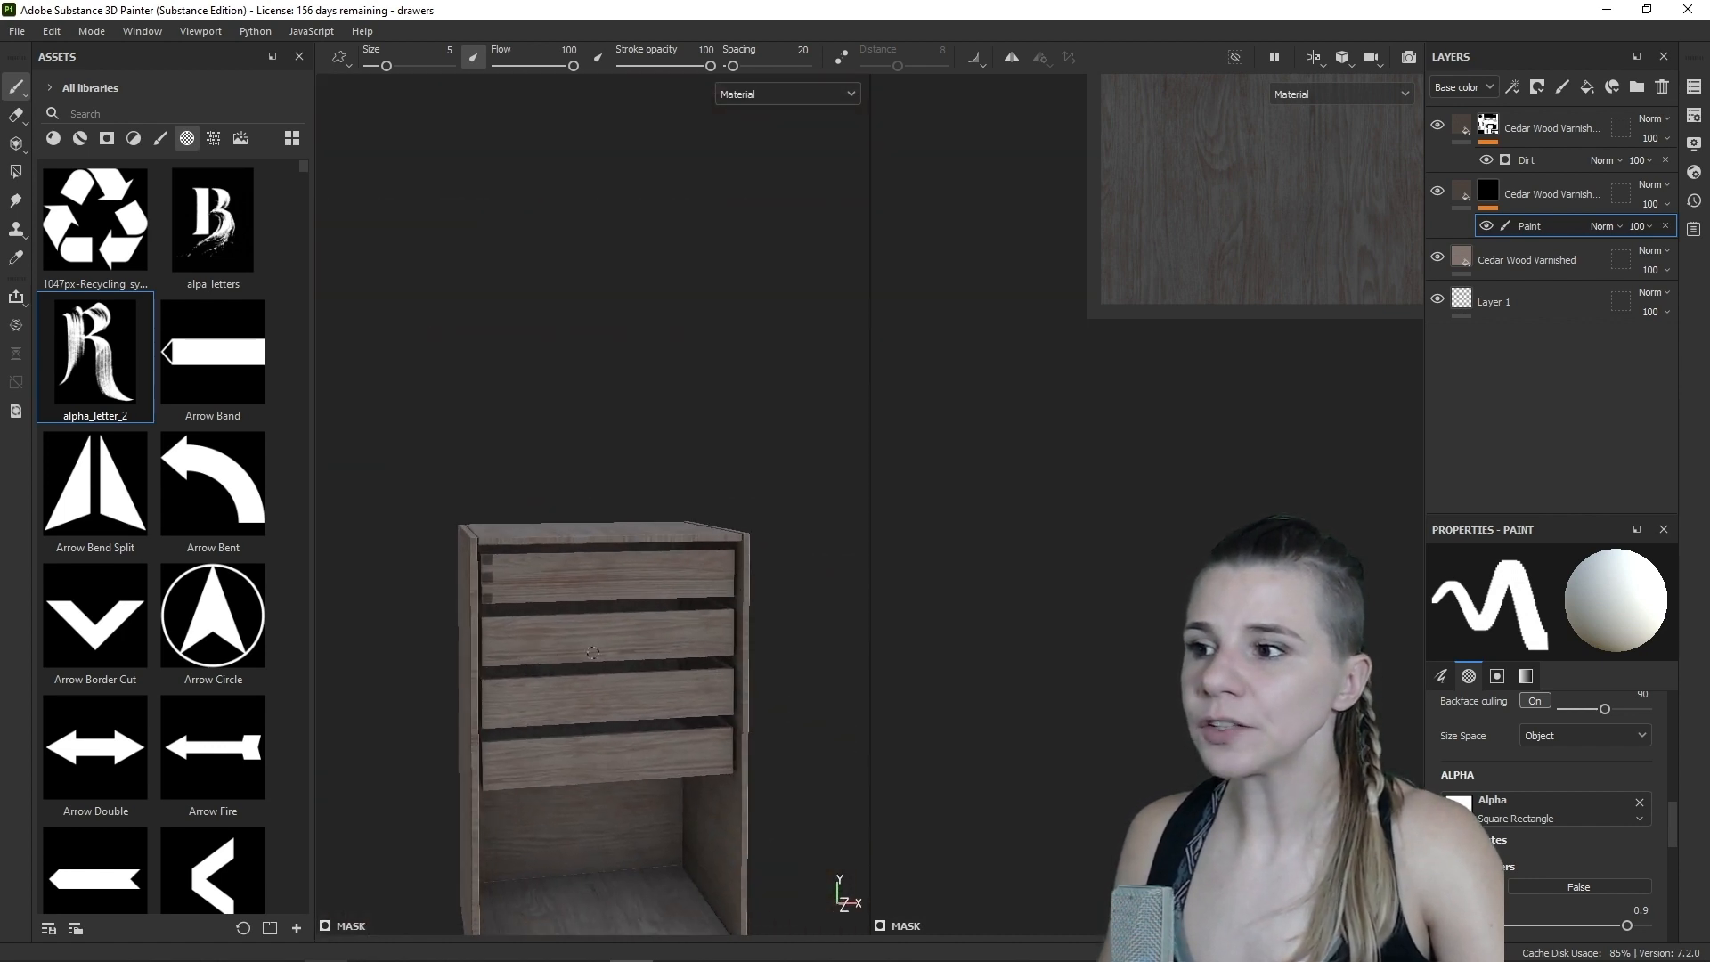
# - Adjust the Wood Color of the layer with the painted joint squares to a different brown
pyautogui.click(1465, 195)
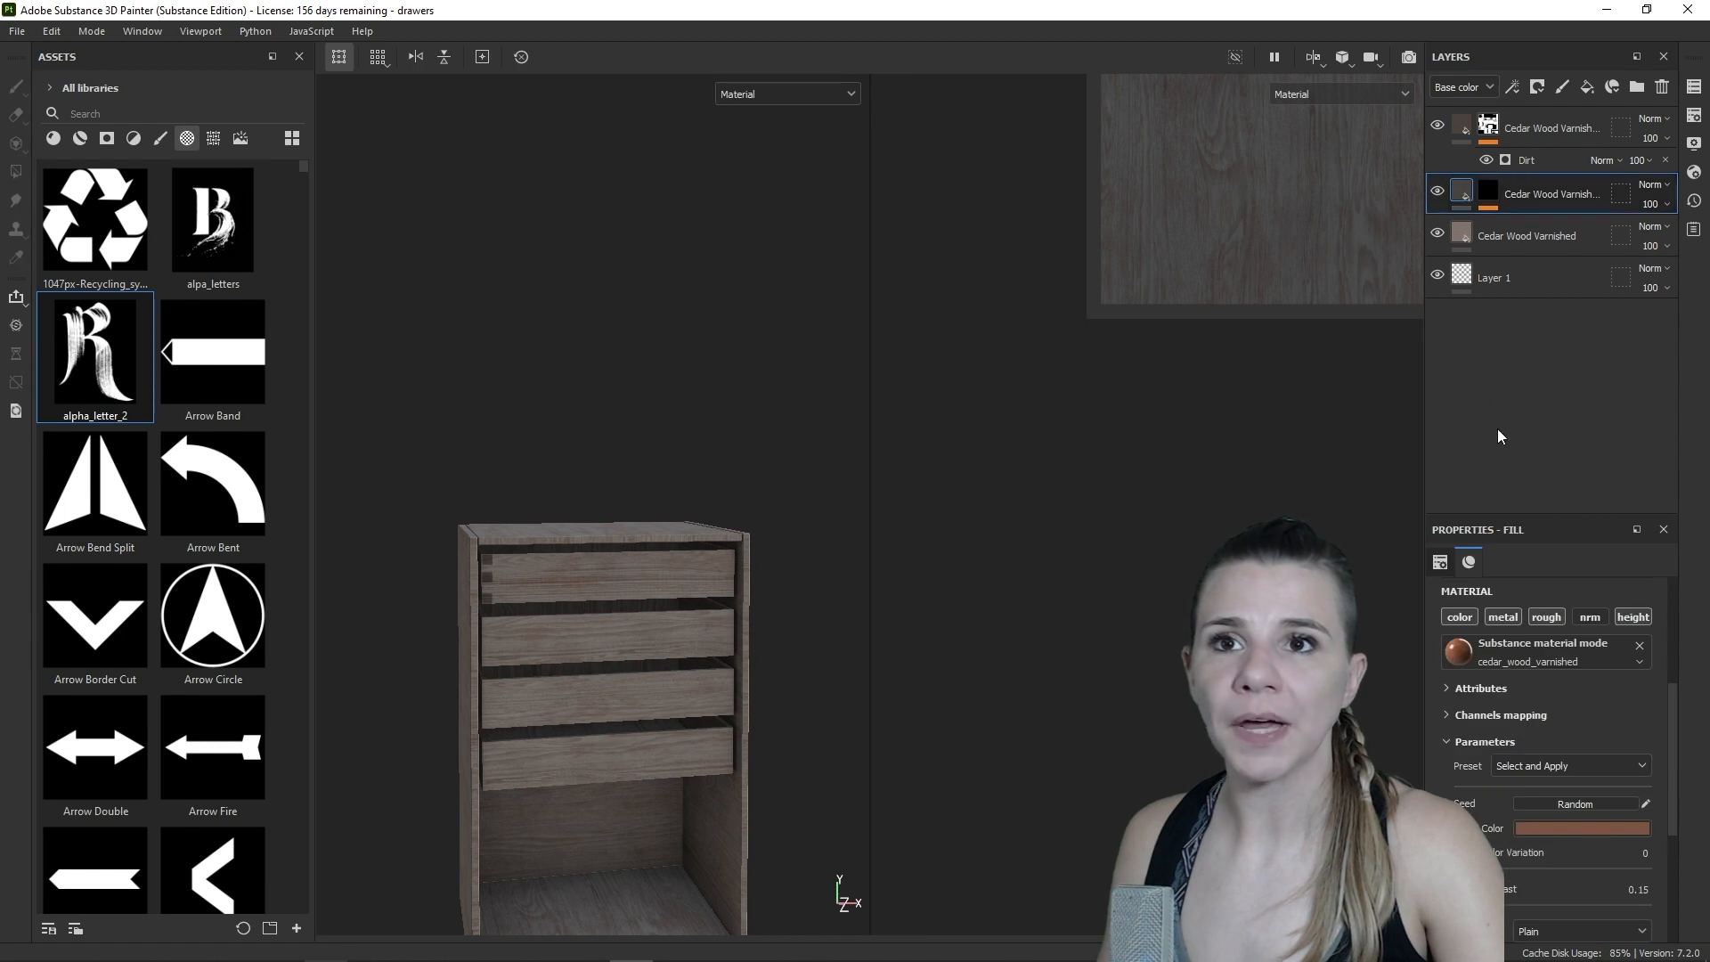
pyautogui.click(1566, 826)
pyautogui.click(1546, 733)
pyautogui.moveTo(1546, 733); pyautogui.dragTo(1536, 708)
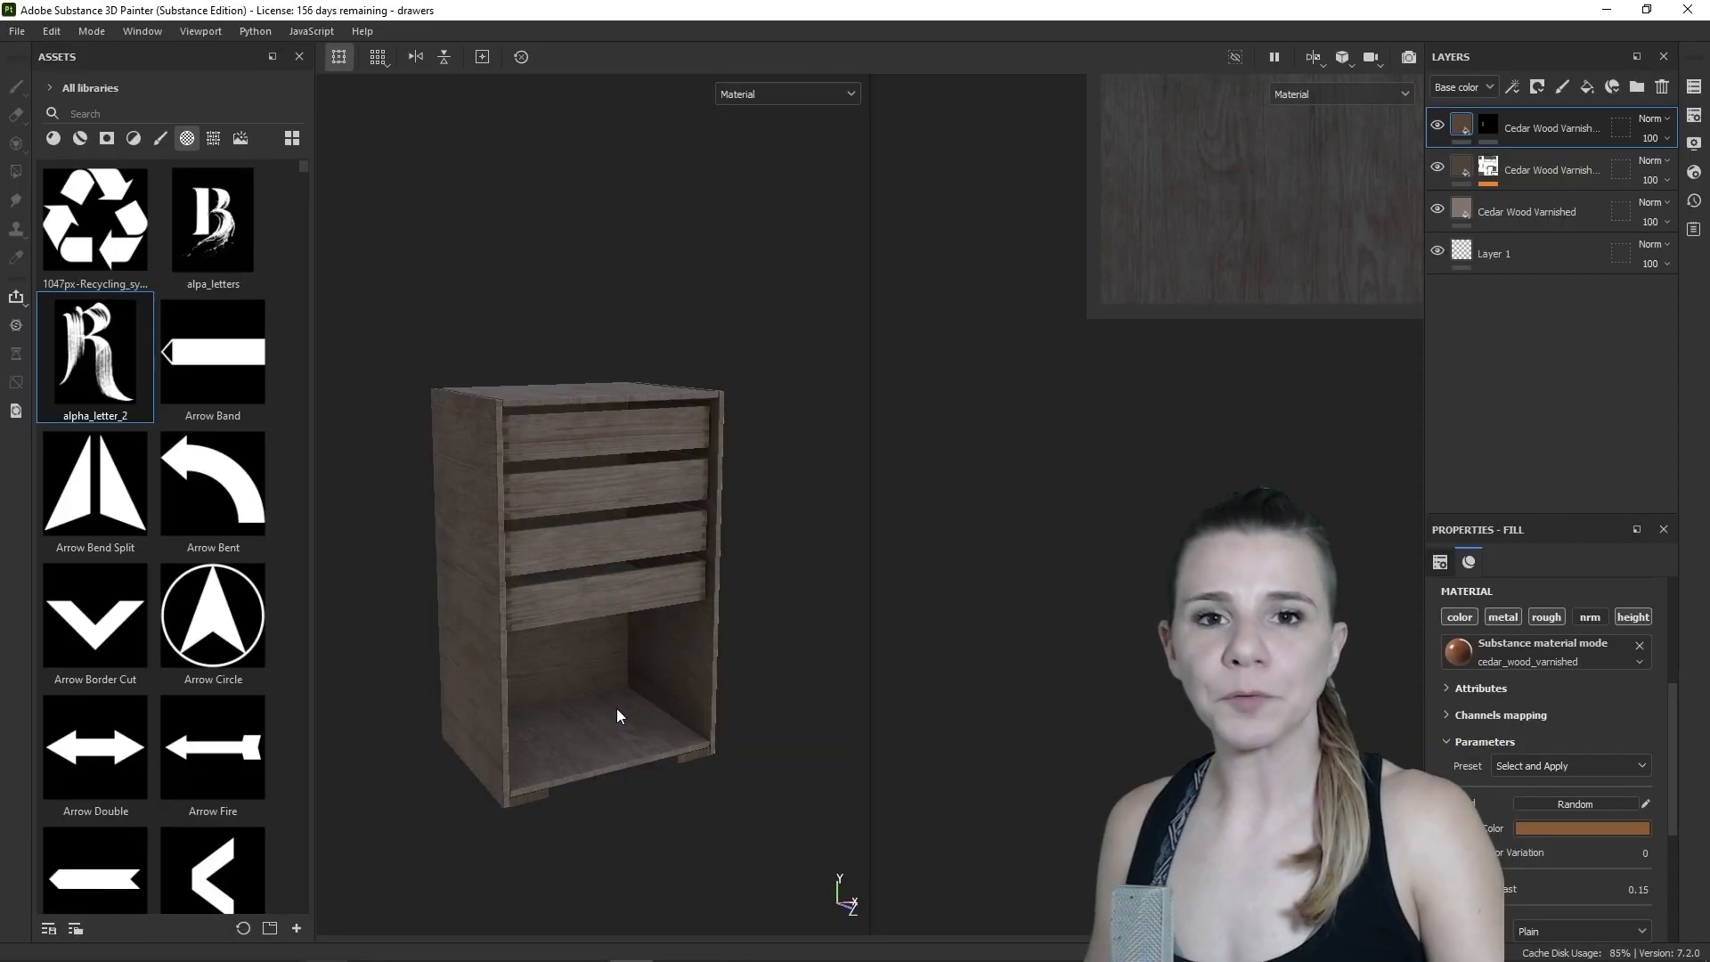
# - Open the texture export settings and check the output directory F:/Furnitures/104-Designer set/16-Drawers
pyautogui.click(17, 31)
pyautogui.click(89, 326)
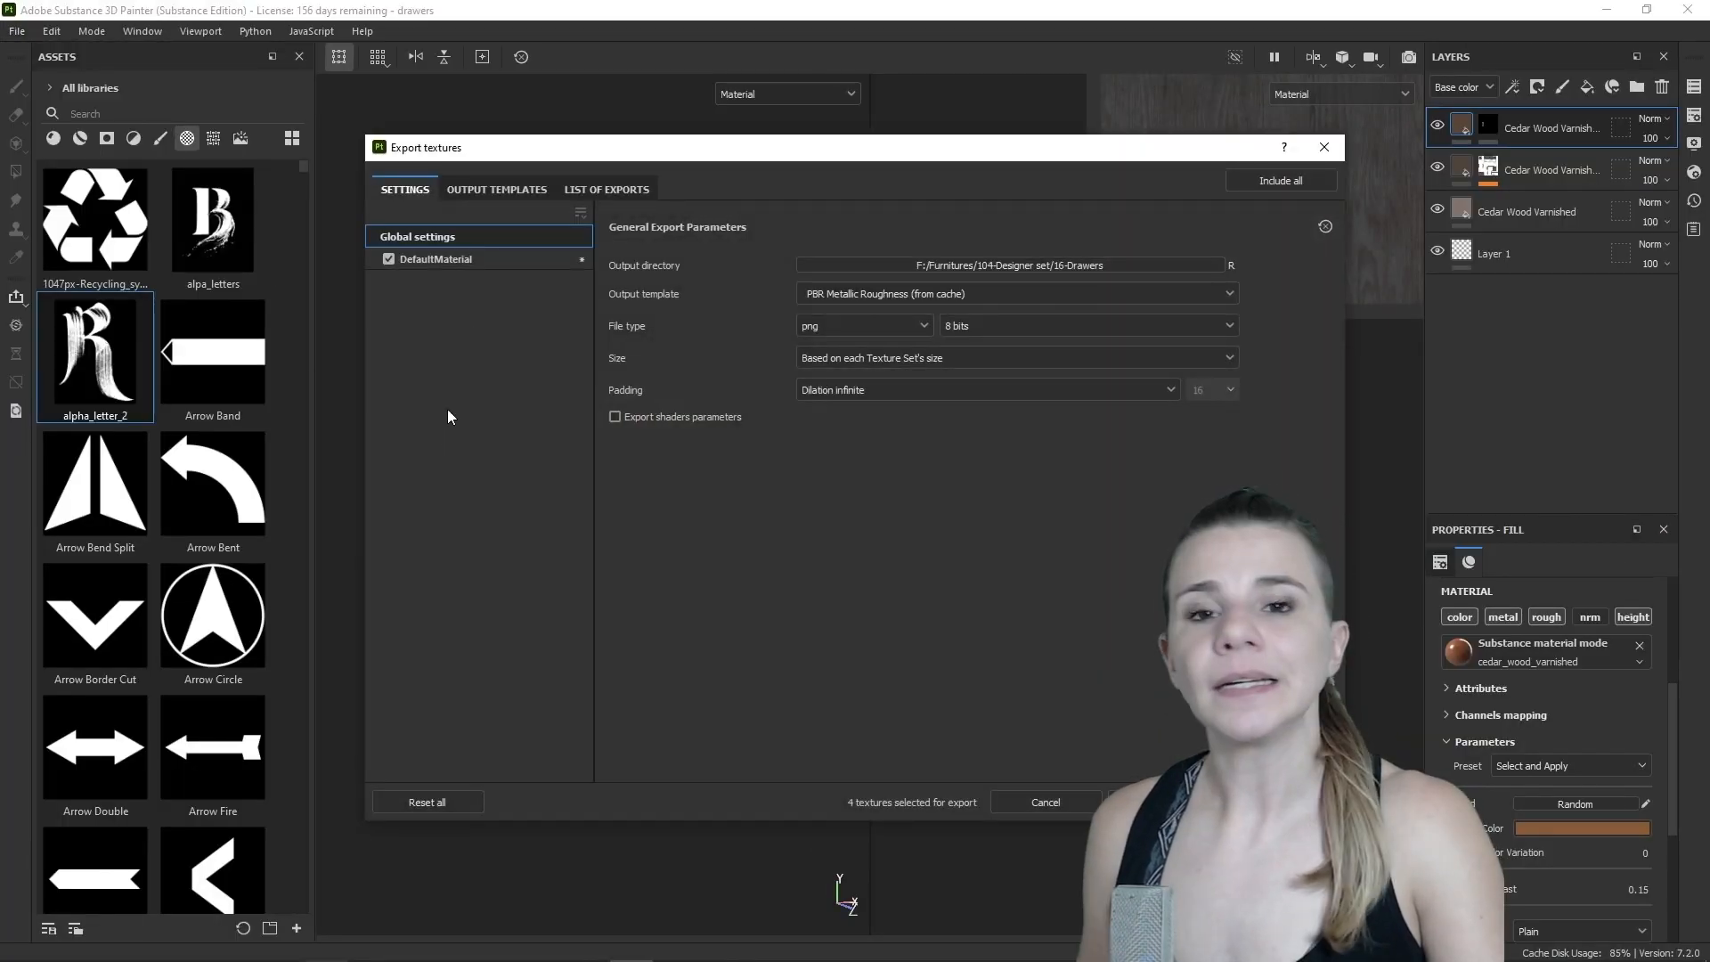
pyautogui.click(1051, 270)
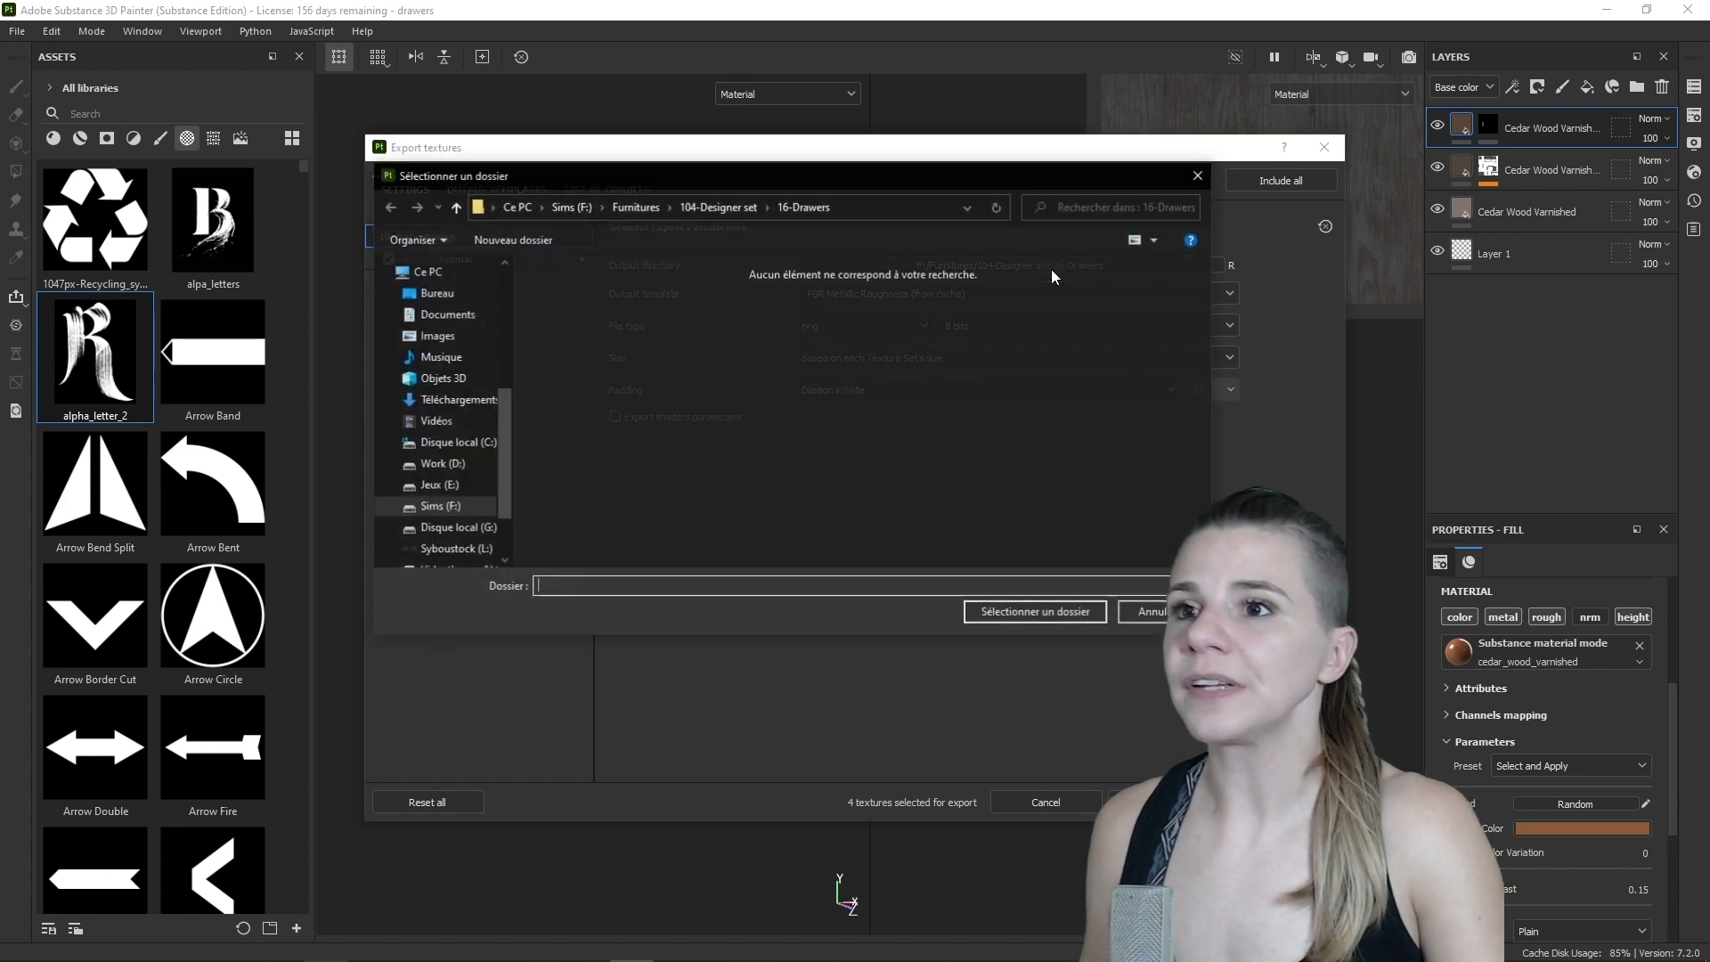
pyautogui.click(1197, 172)
pyautogui.click(492, 263)
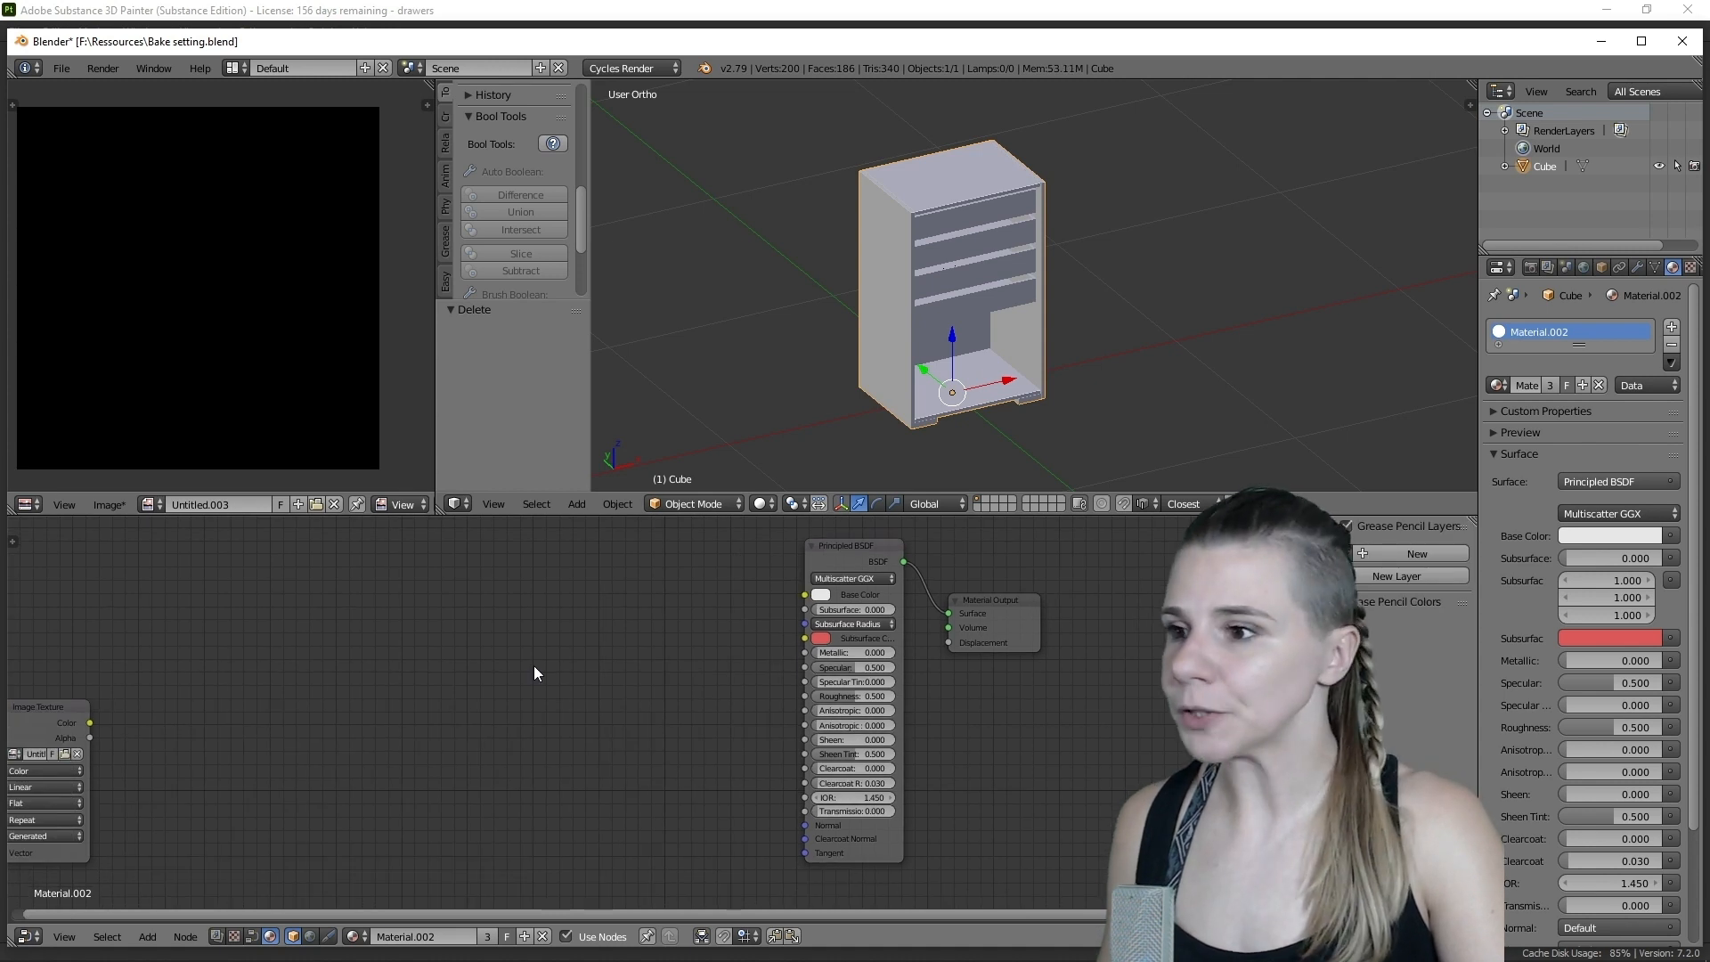
# - In Blender, add an Image Texture node, load the base color texture from the 16-Drawers folder, and connect it to Base Color
pyautogui.hotkey('shift', 'a')
pyautogui.moveTo(528, 668)
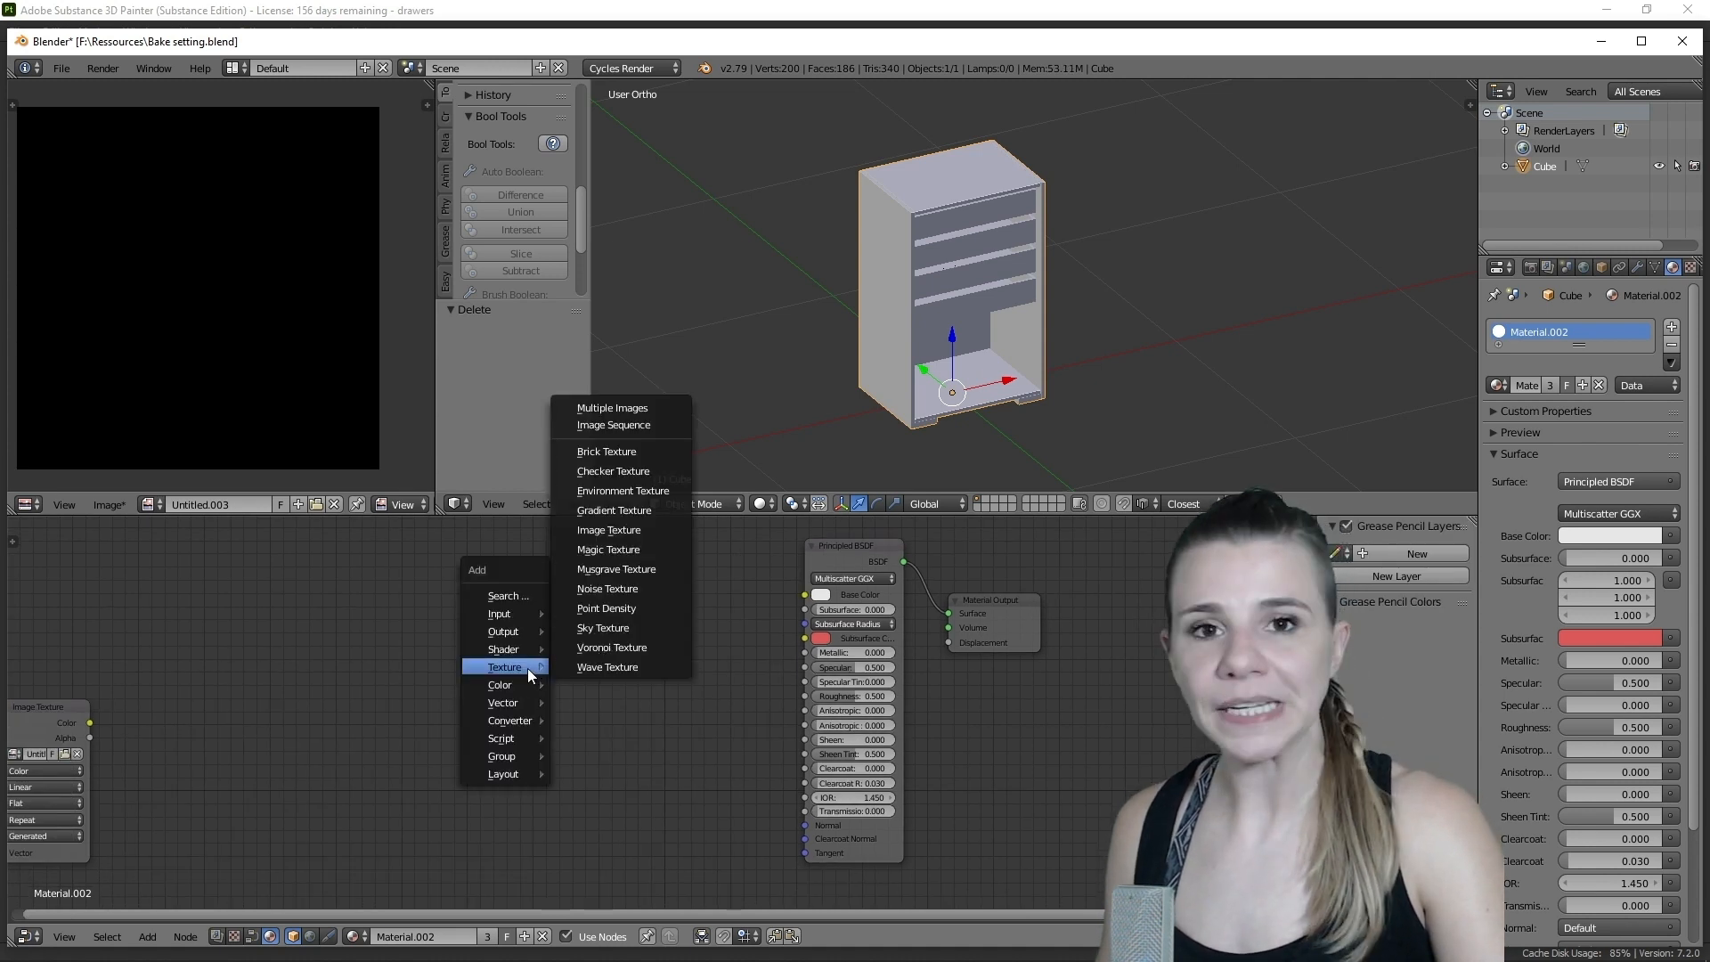
pyautogui.click(603, 533)
pyautogui.click(474, 563)
pyautogui.click(532, 615)
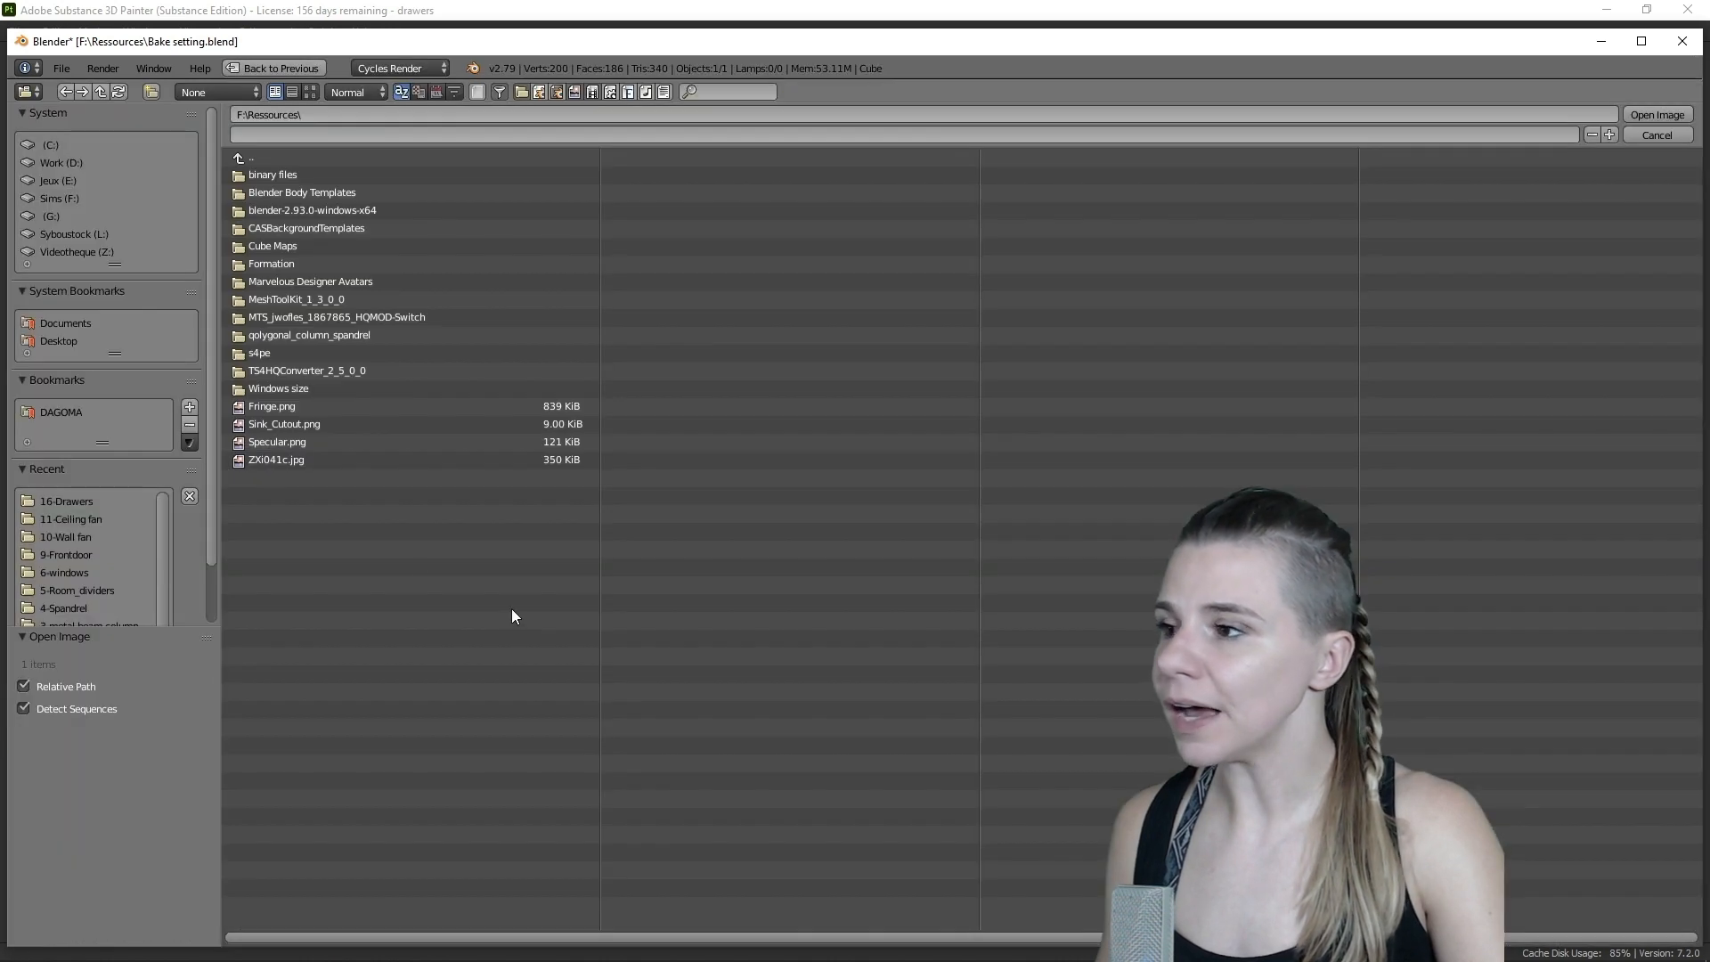
pyautogui.click(74, 500)
pyautogui.doubleClick(387, 284)
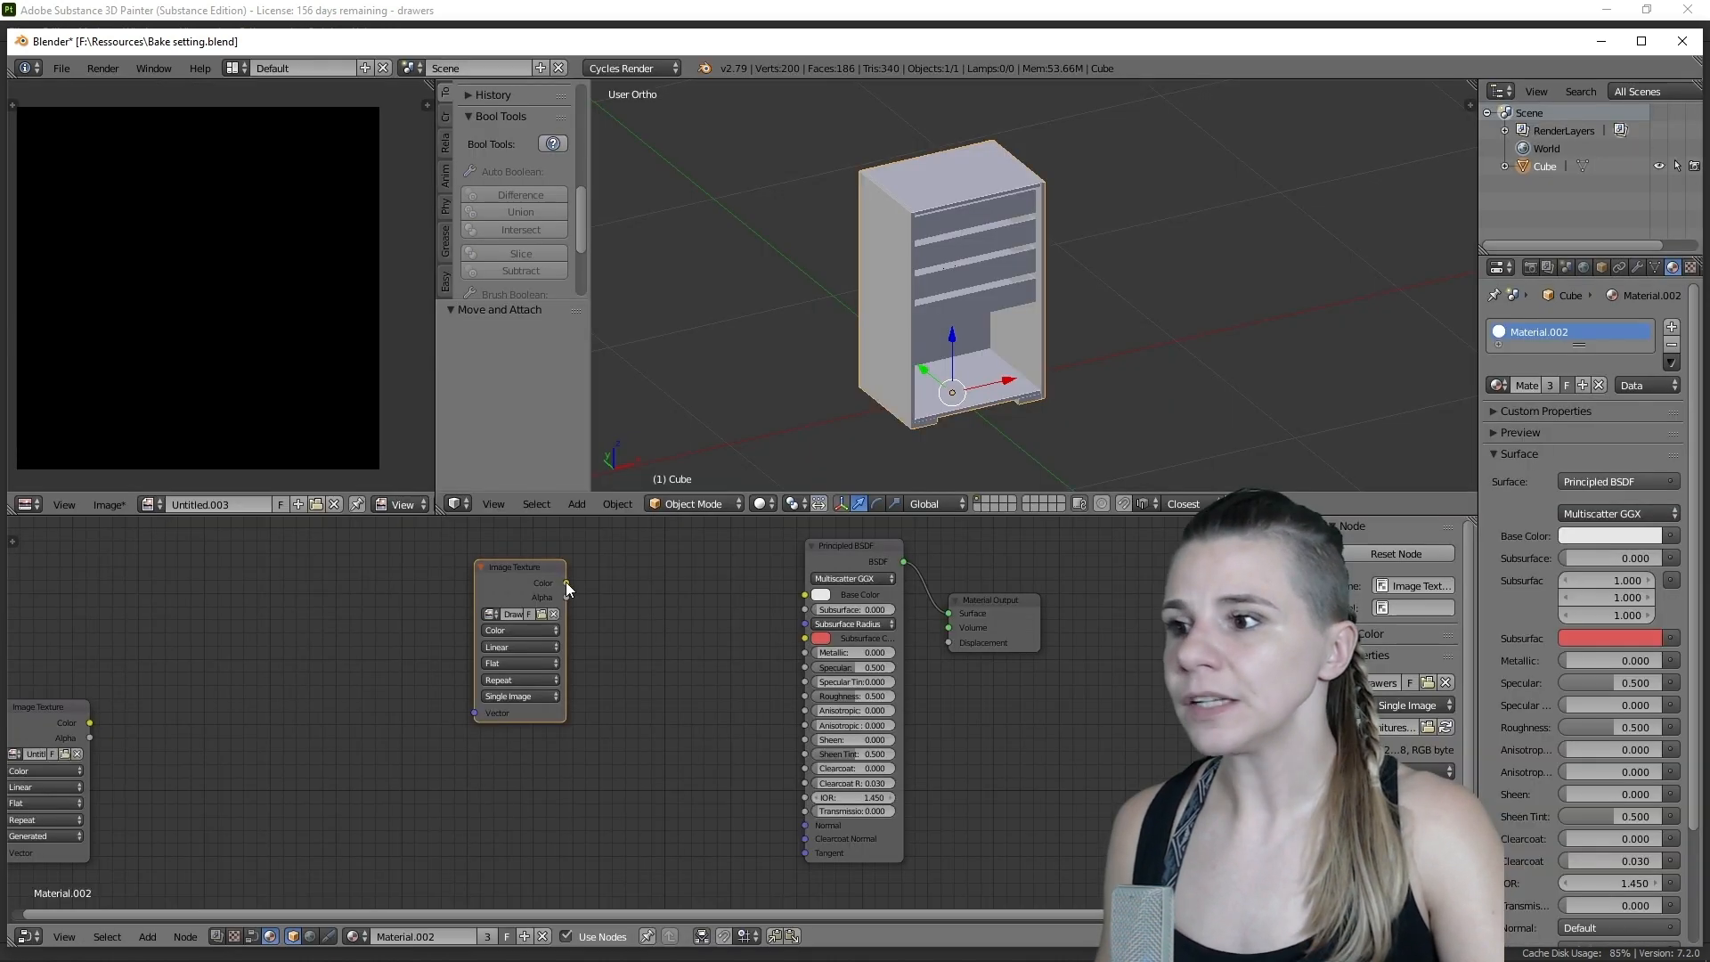
pyautogui.moveTo(568, 581); pyautogui.dragTo(805, 594)
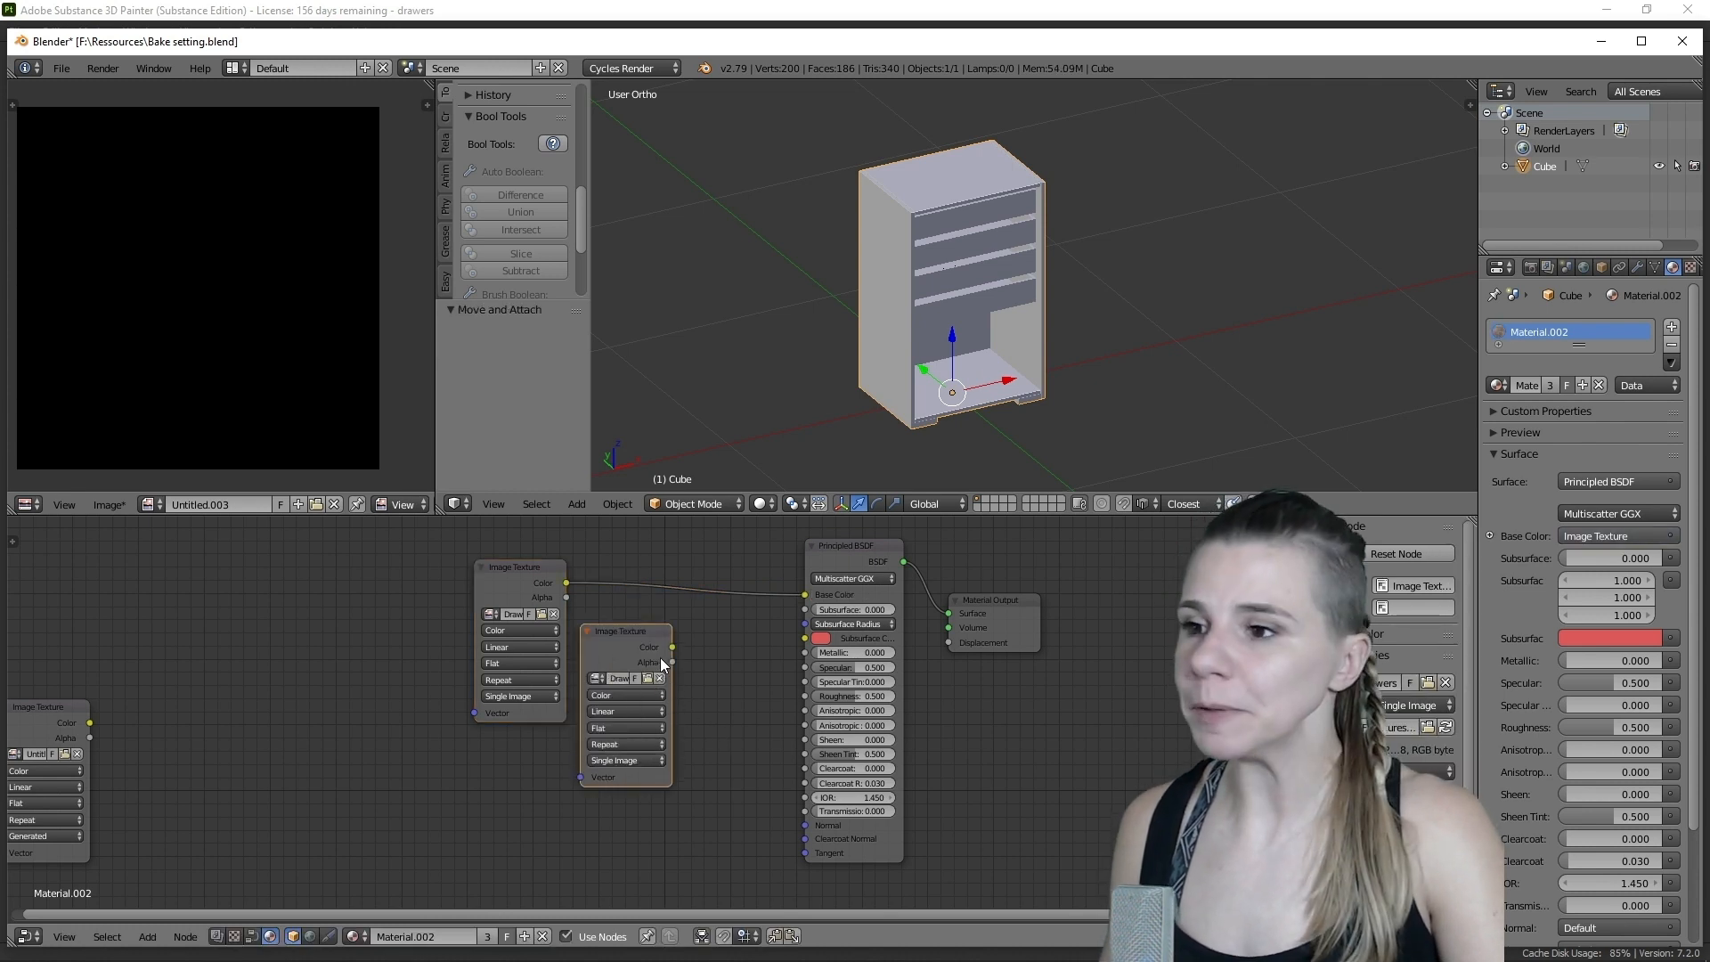
# - Connect the second Image Texture's color to Metallic and the third Image Texture's color to Roughness on the Principled BSDF
pyautogui.moveTo(671, 647); pyautogui.dragTo(809, 646)
pyautogui.moveTo(809, 647); pyautogui.dragTo(806, 652)
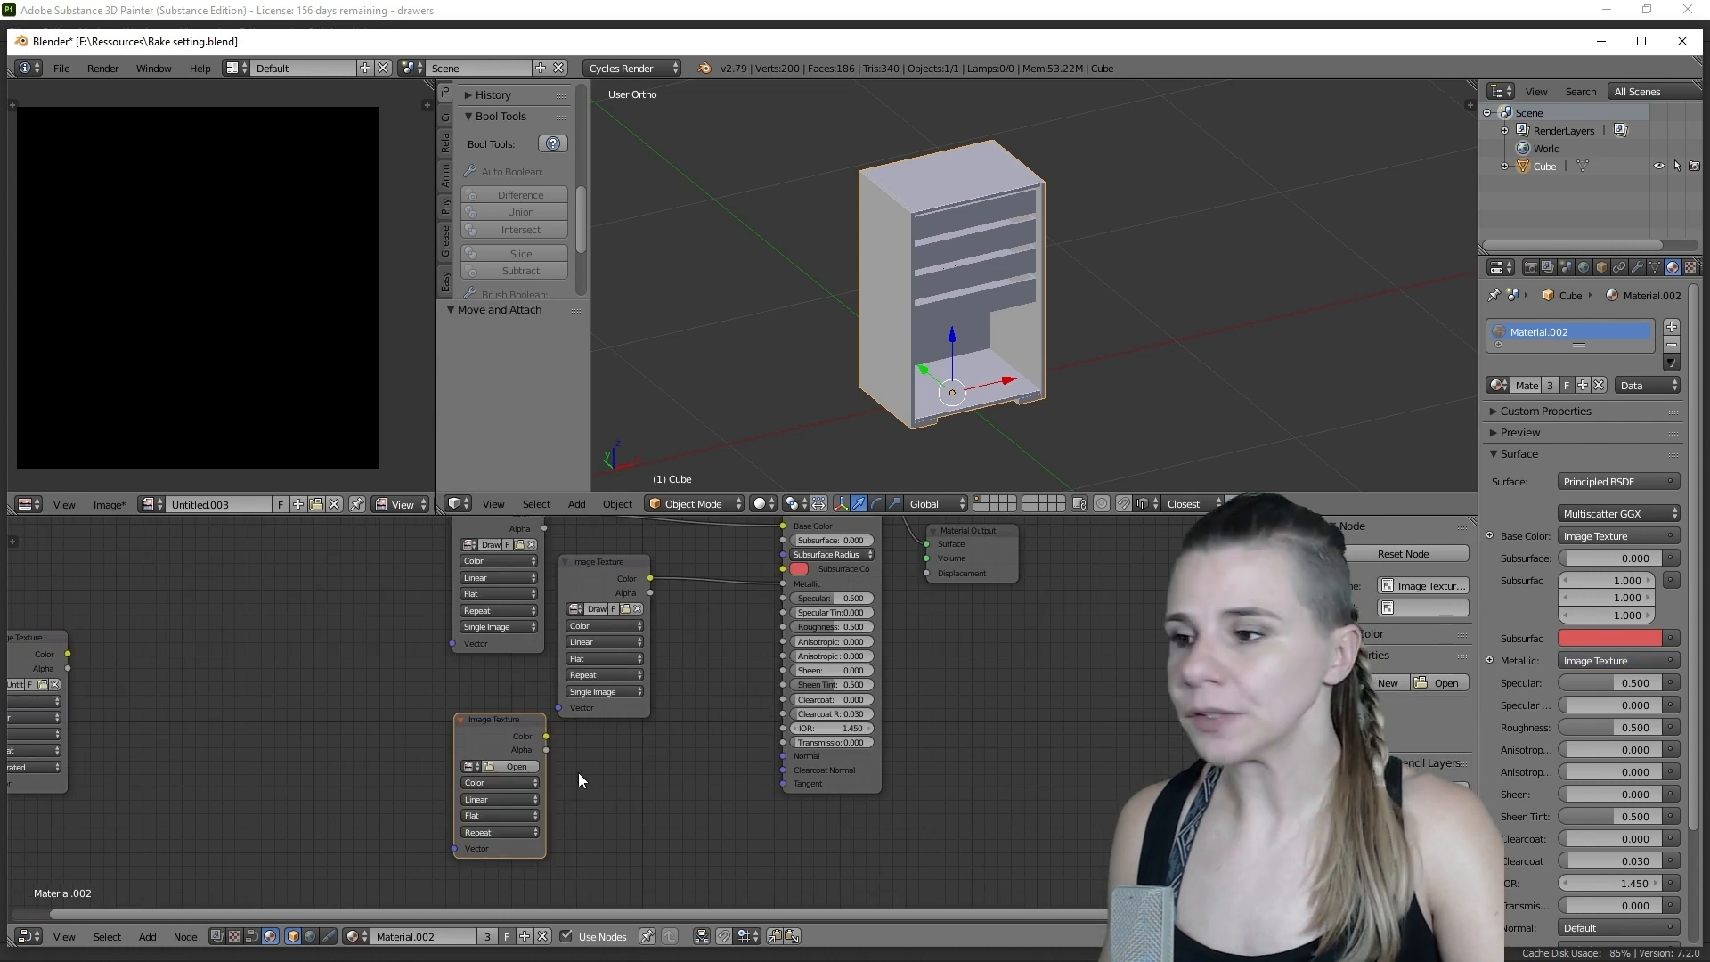
pyautogui.moveTo(546, 736); pyautogui.dragTo(771, 696)
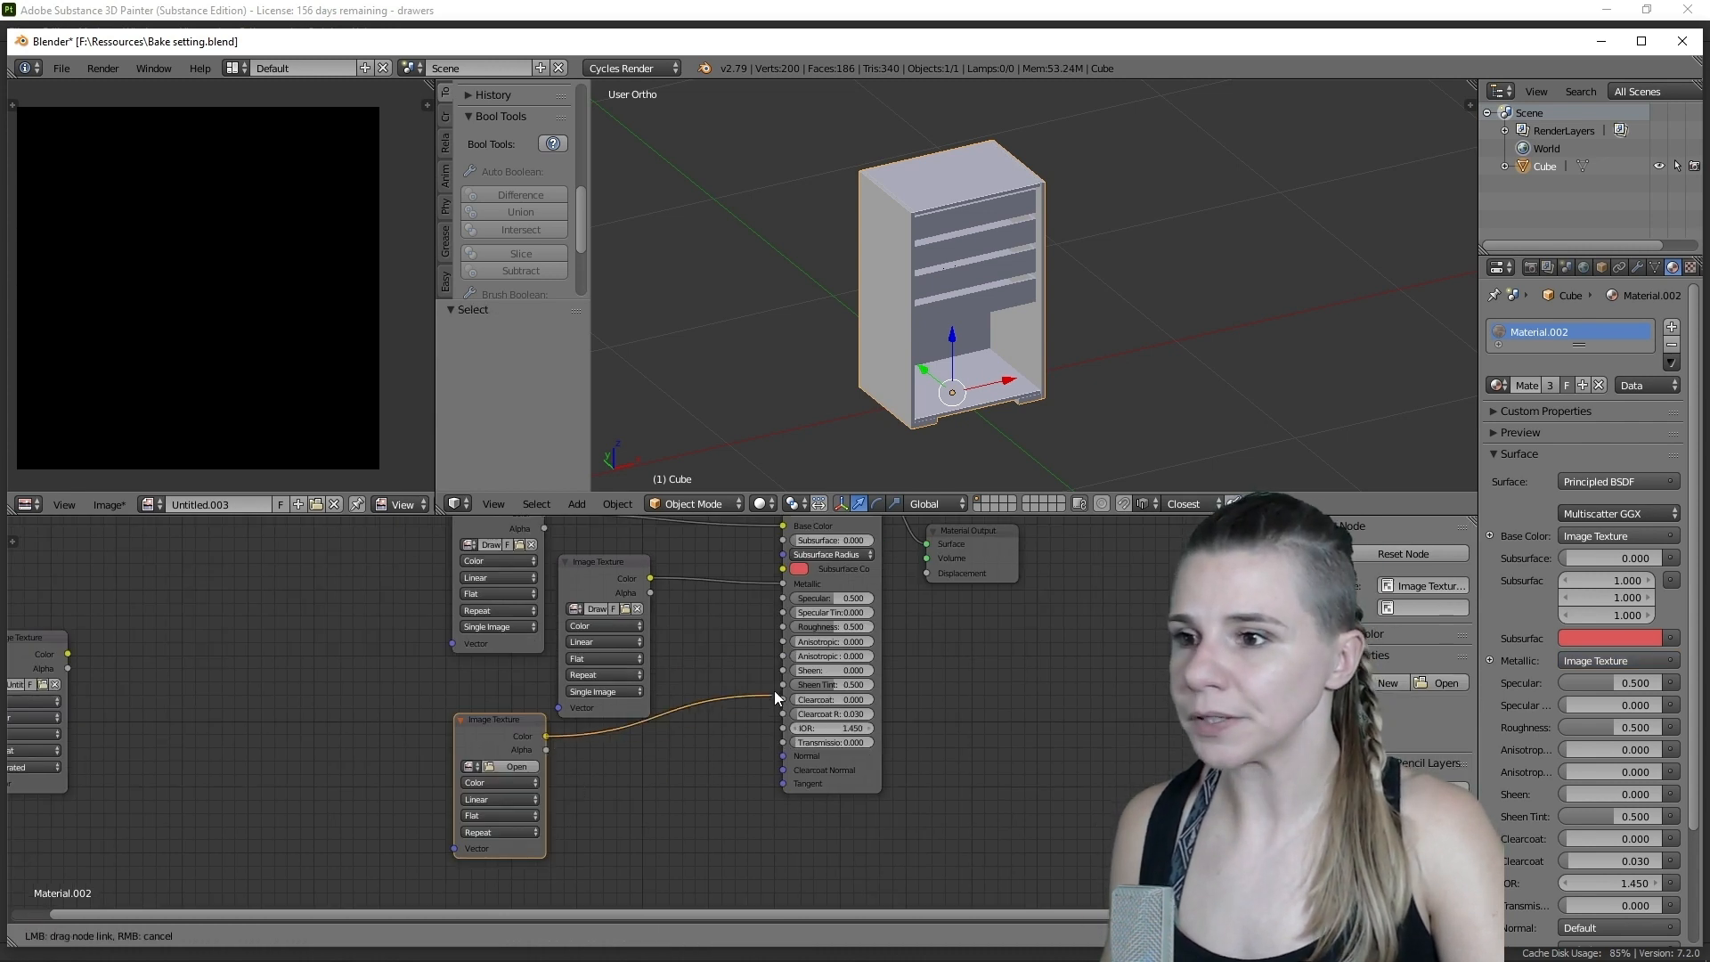
pyautogui.moveTo(793, 623); pyautogui.dragTo(788, 623)
pyautogui.moveTo(788, 623); pyautogui.dragTo(785, 627)
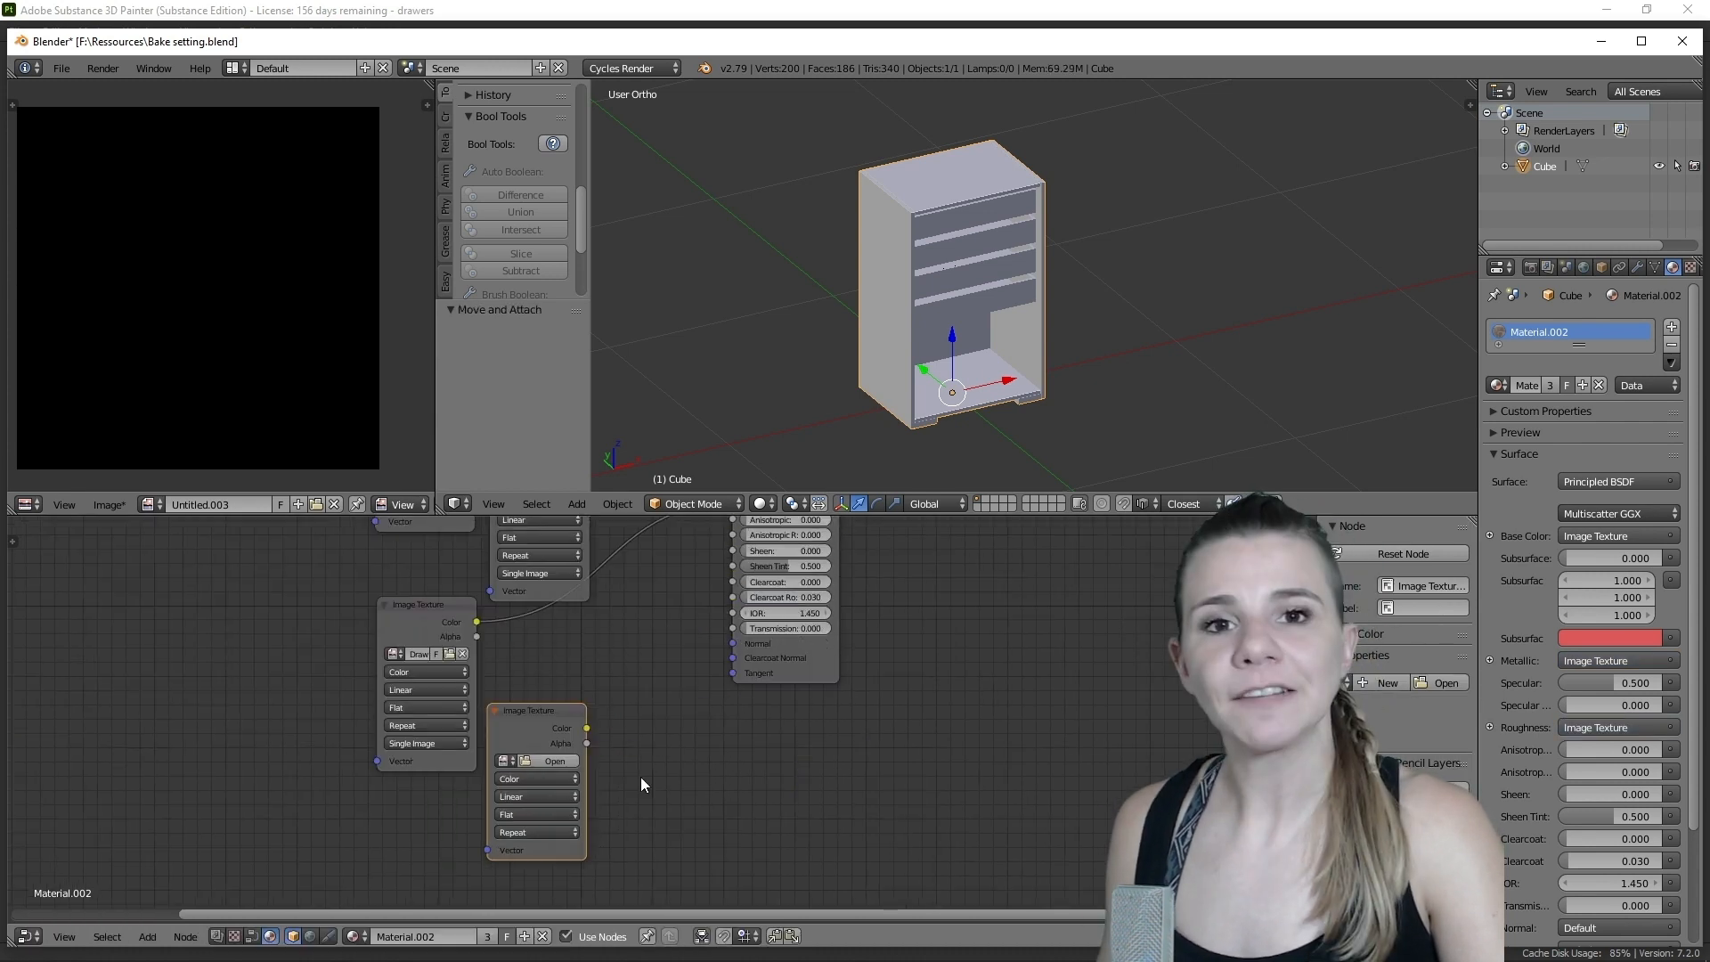
# - Load the normal texture into the fourth Image Texture and connect it through a new Normal Map node to the shader's Normal input
pyautogui.click(545, 761)
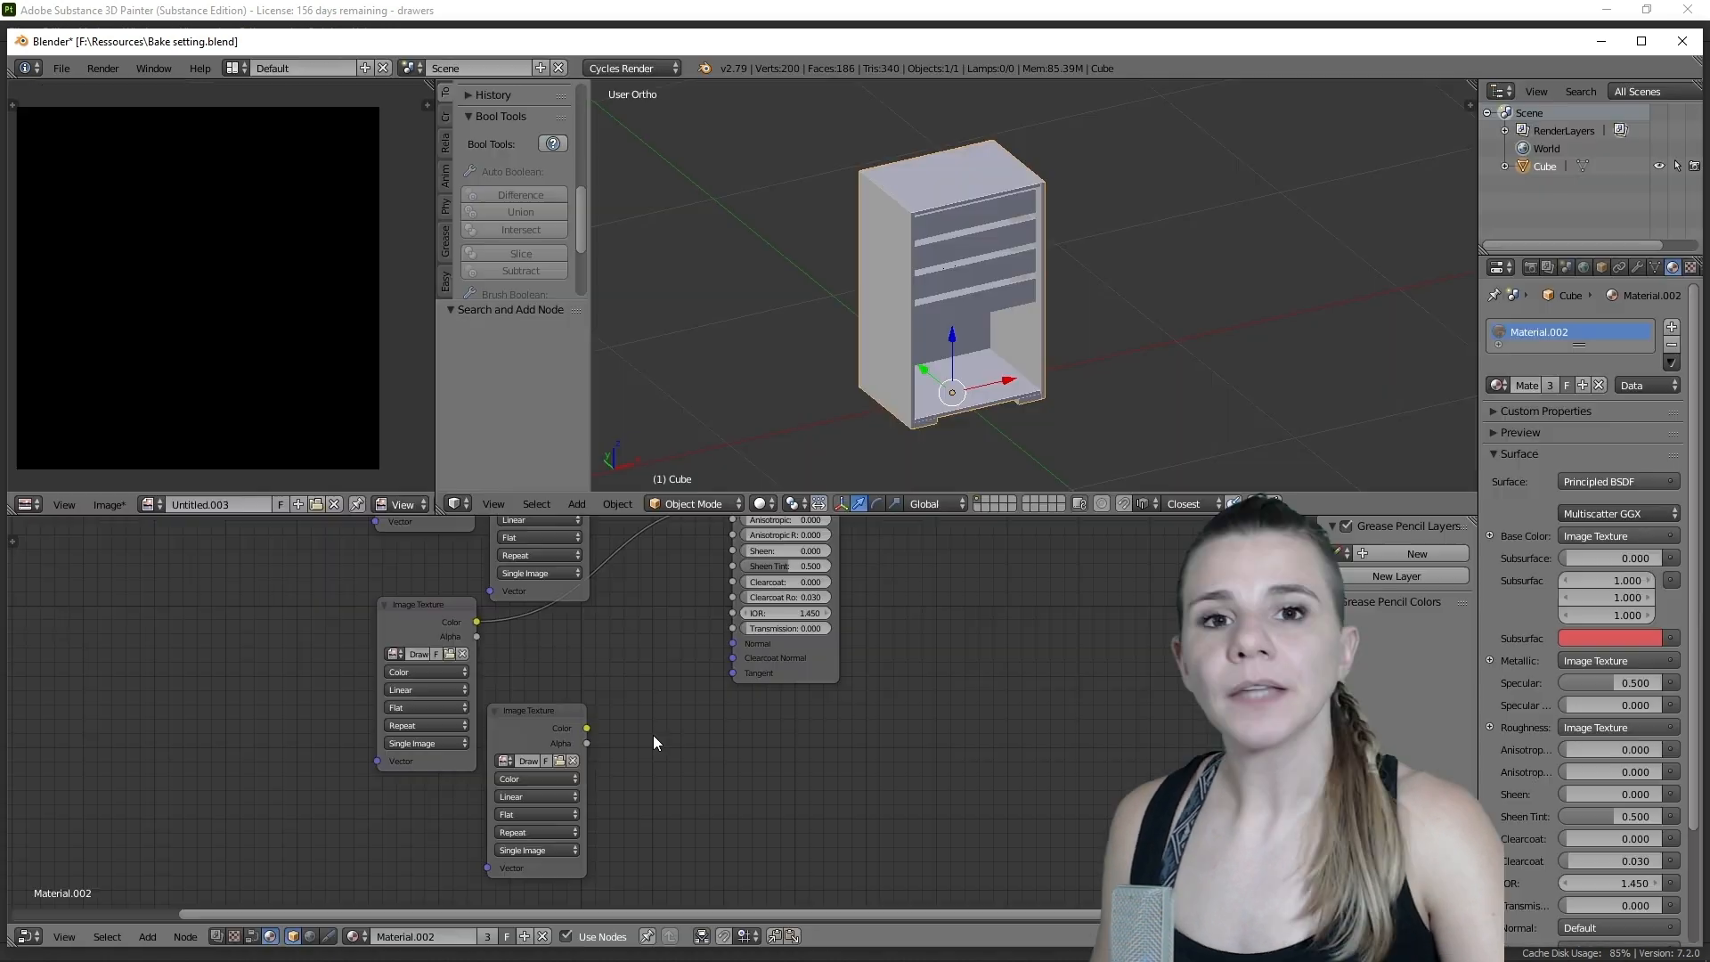
pyautogui.hotkey('shift', 'a')
pyautogui.write('norm')
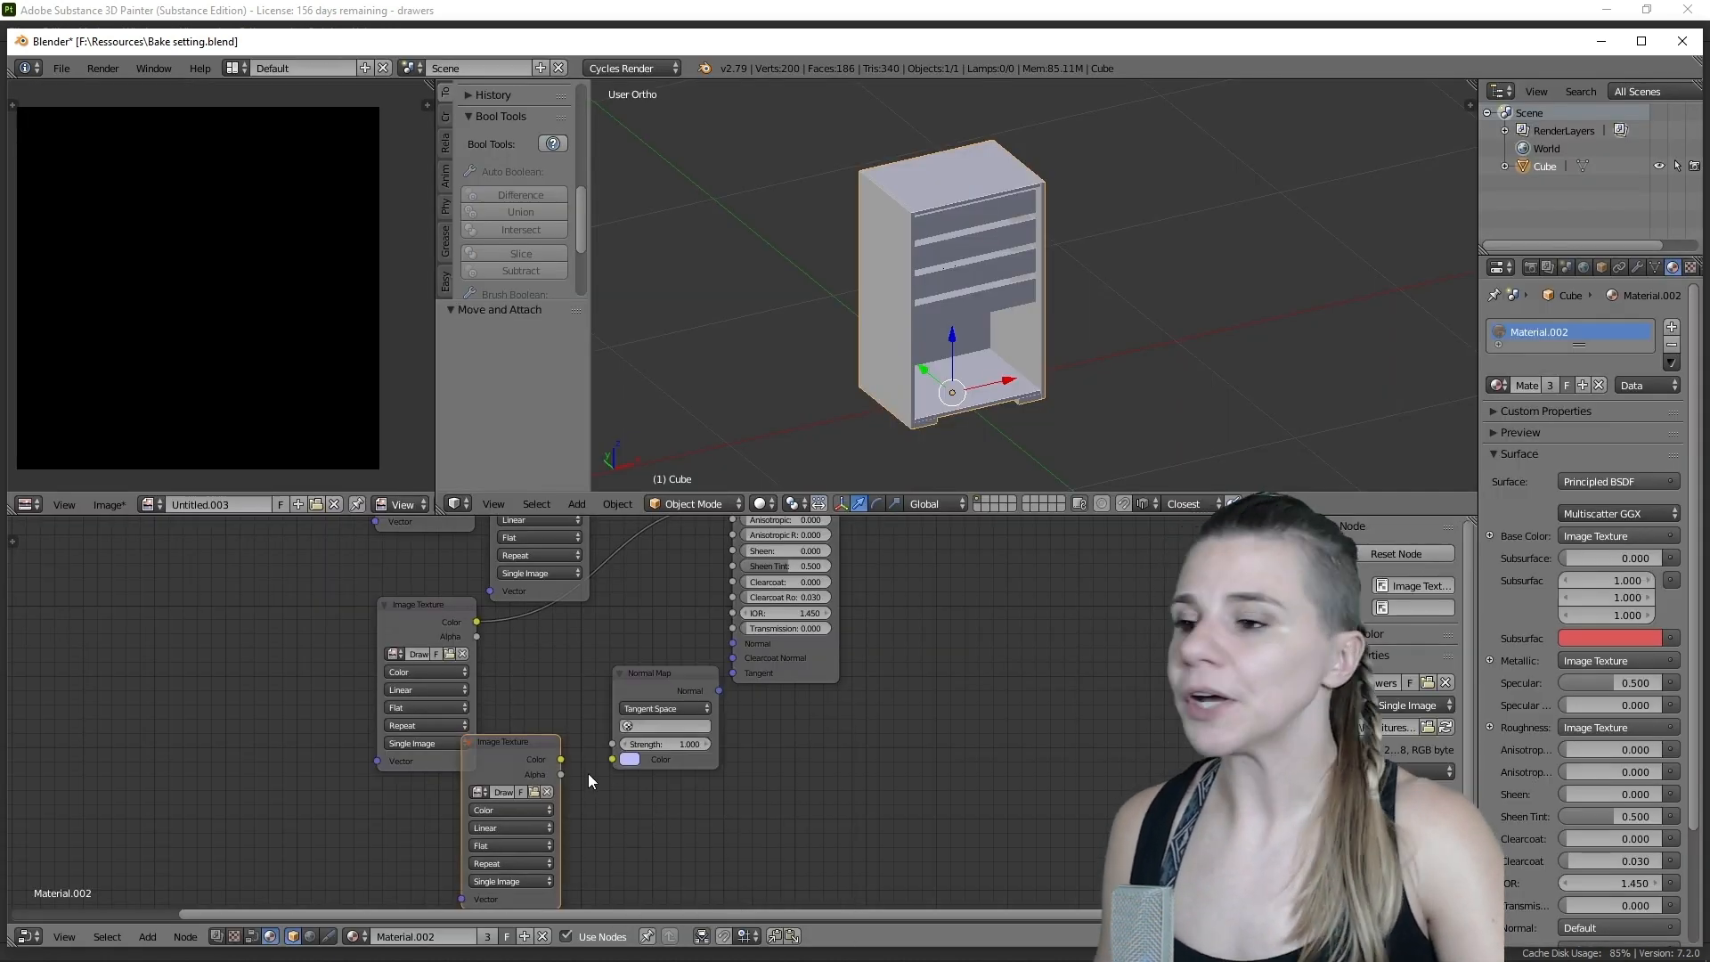
pyautogui.moveTo(561, 760); pyautogui.dragTo(628, 763)
pyautogui.moveTo(720, 691); pyautogui.dragTo(740, 650)
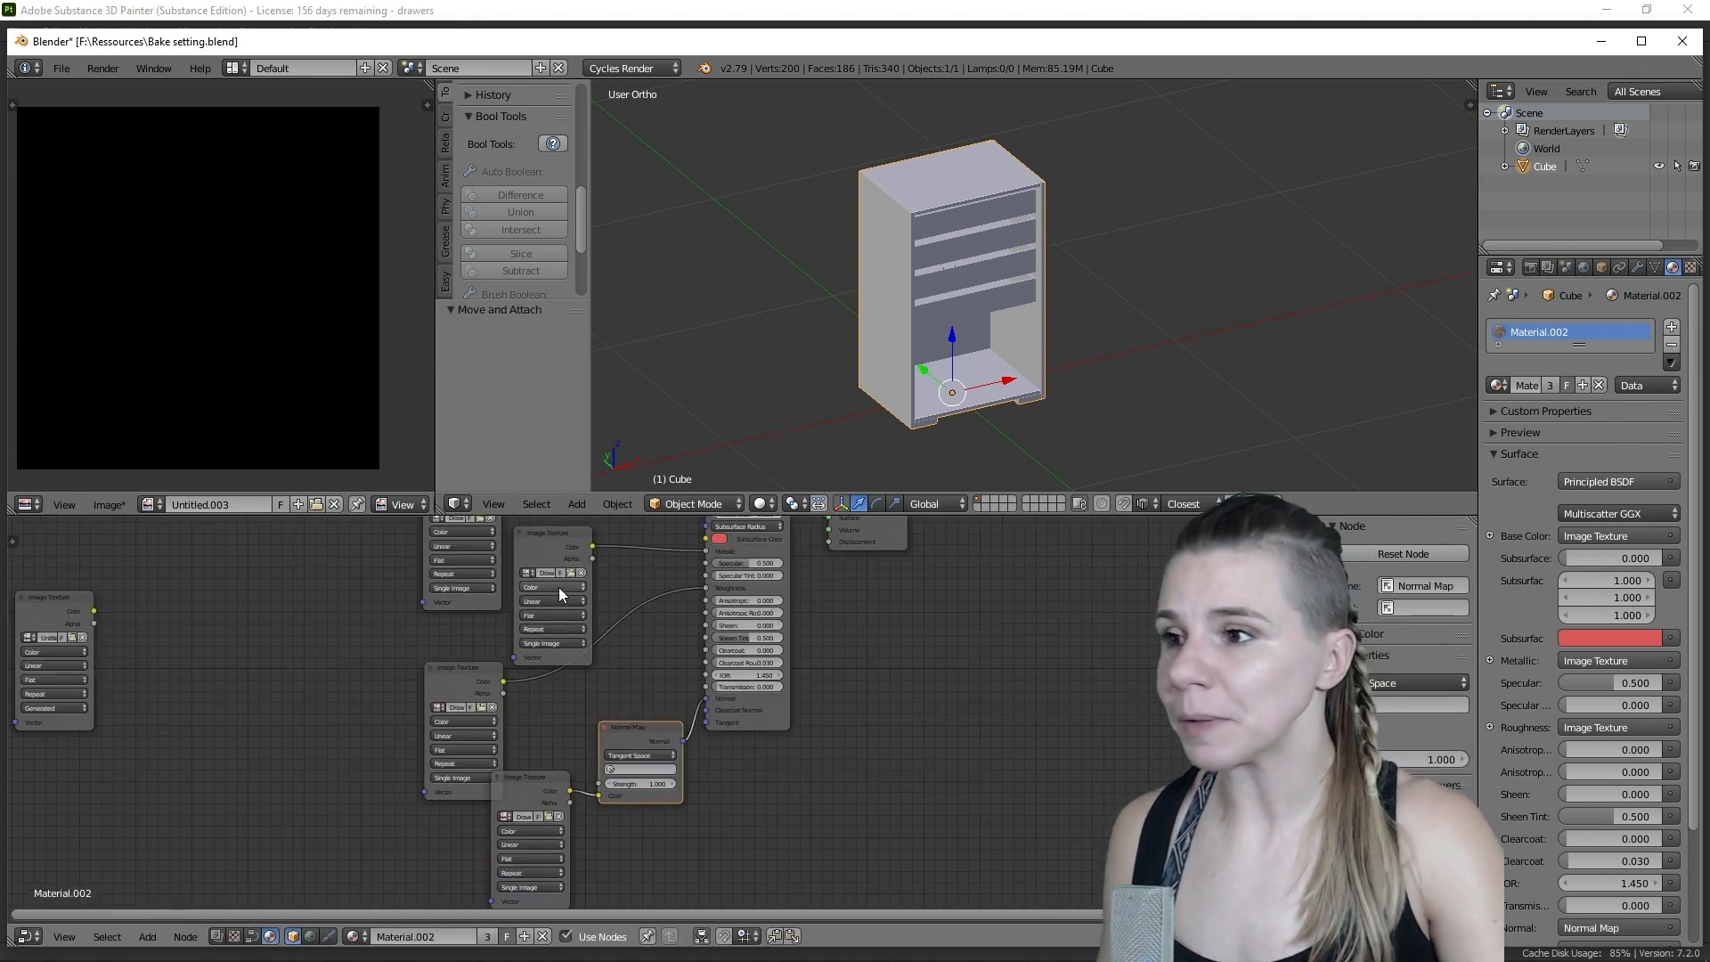
# - Set the color space of the roughness and normal Image Texture nodes to Non-Color Data
pyautogui.click(445, 721)
pyautogui.click(529, 831)
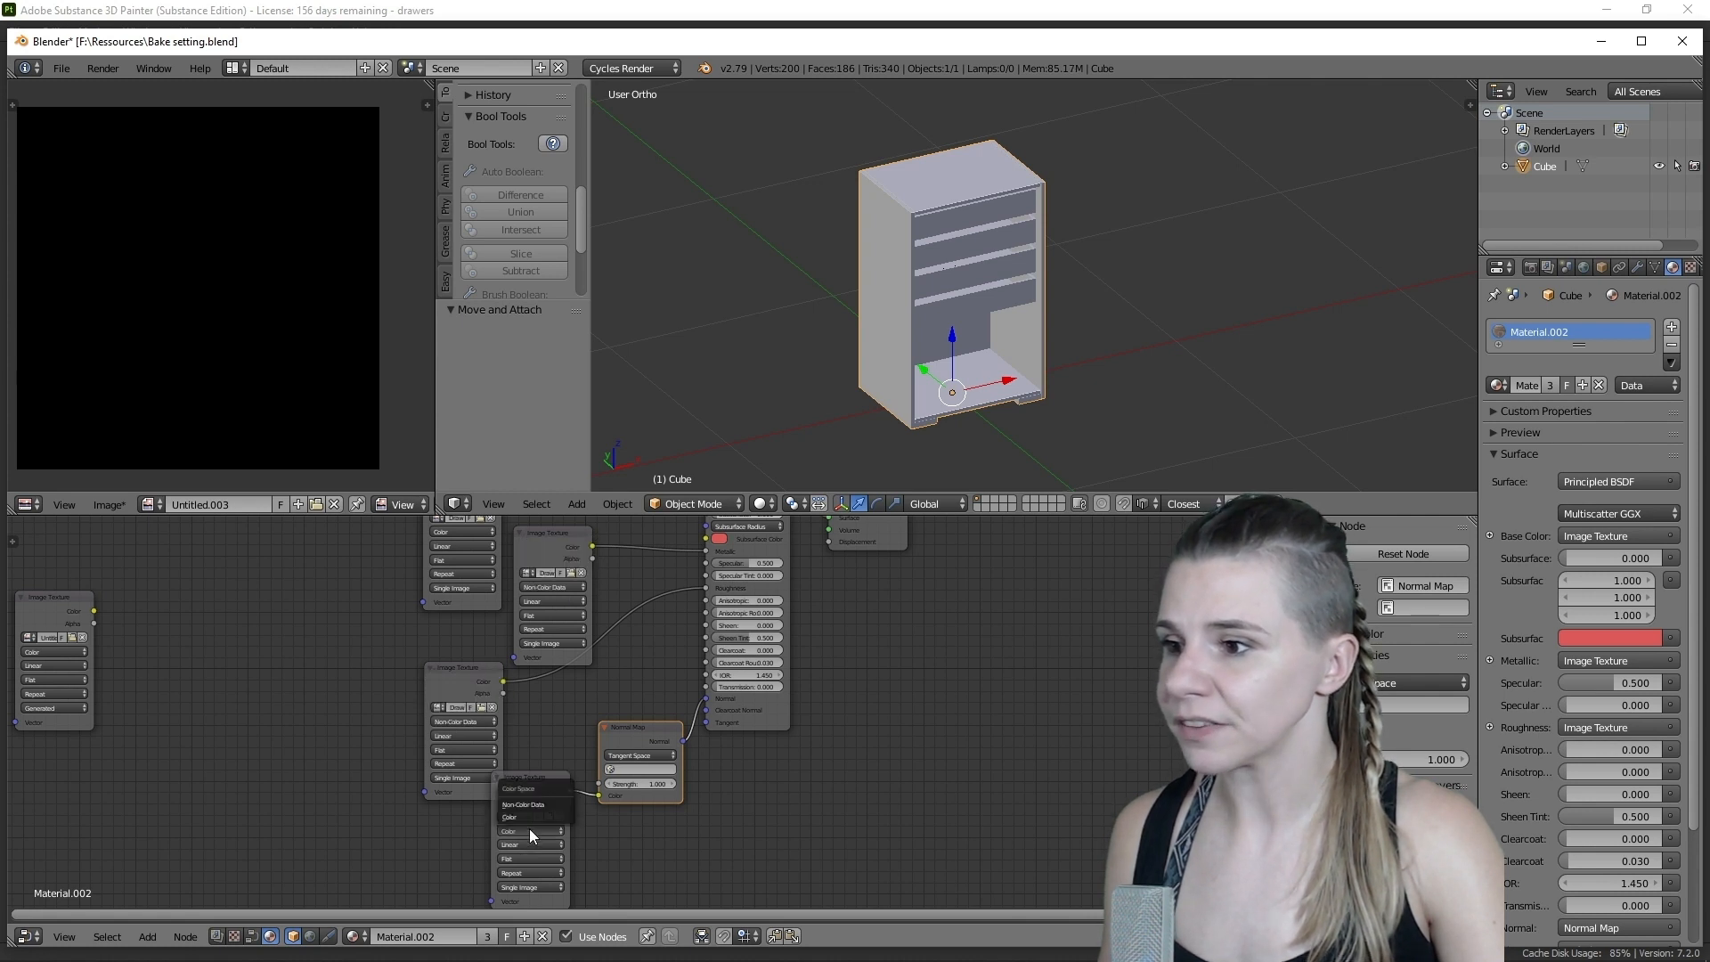
pyautogui.click(529, 804)
# - Set the 3D viewport shading to Rendered to preview the textured cabinet
pyautogui.scroll(-2, 529, 803)
pyautogui.click(759, 503)
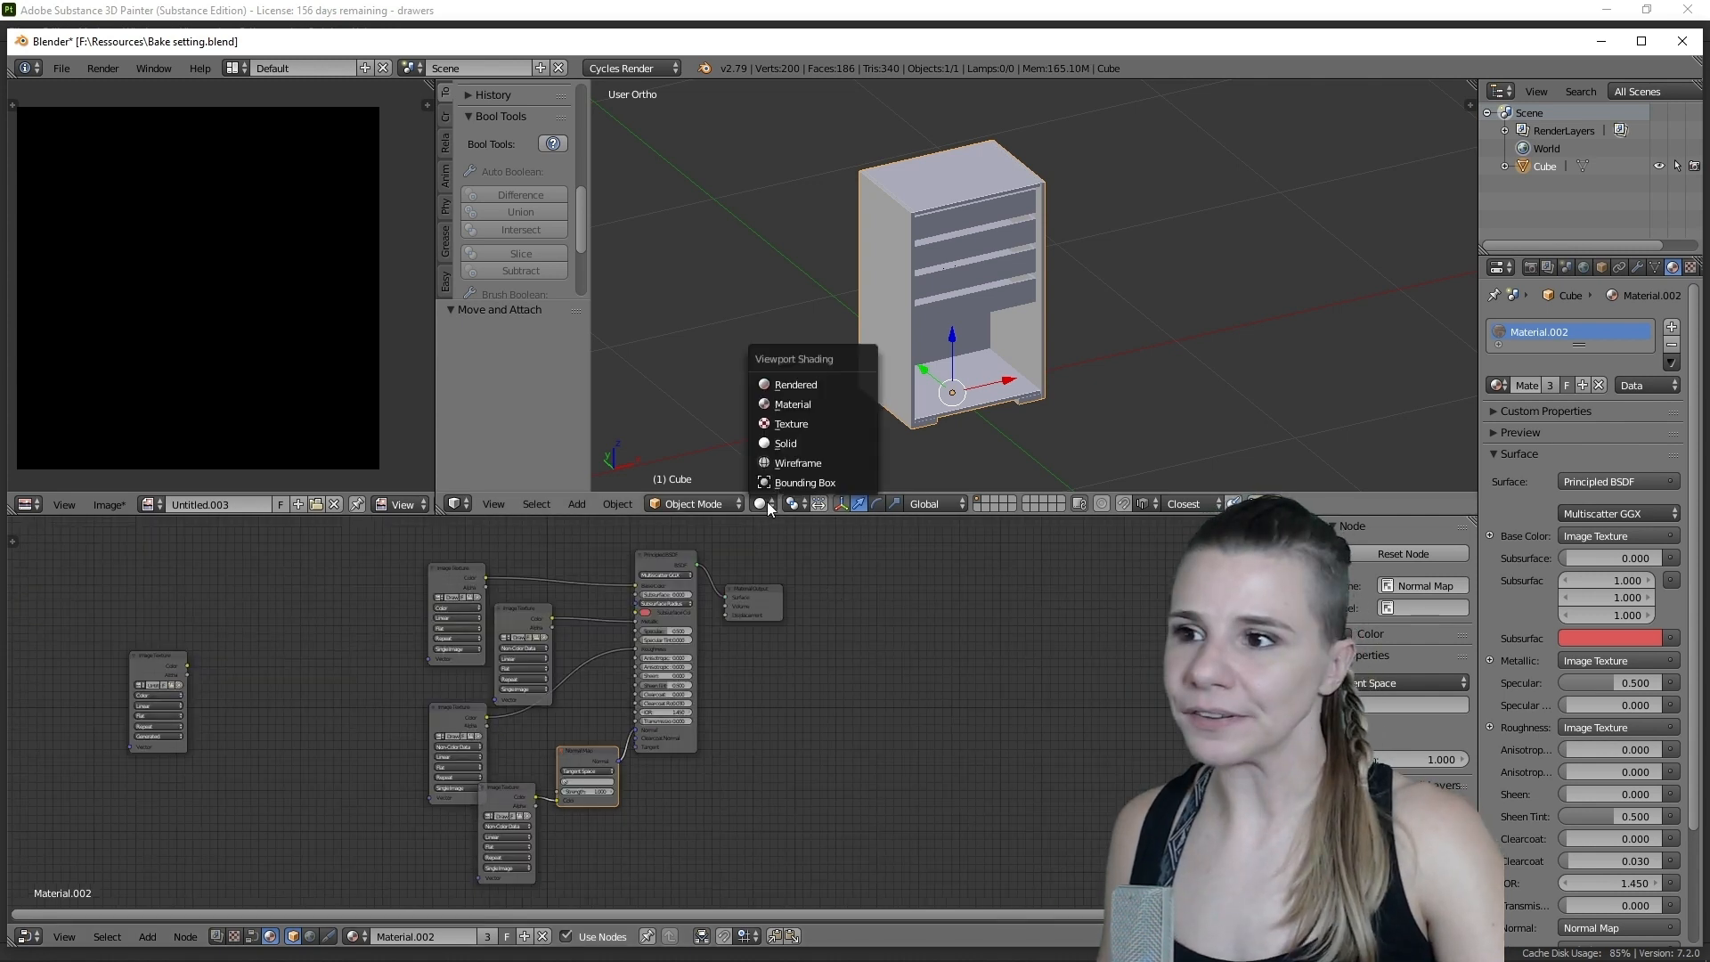
pyautogui.click(800, 392)
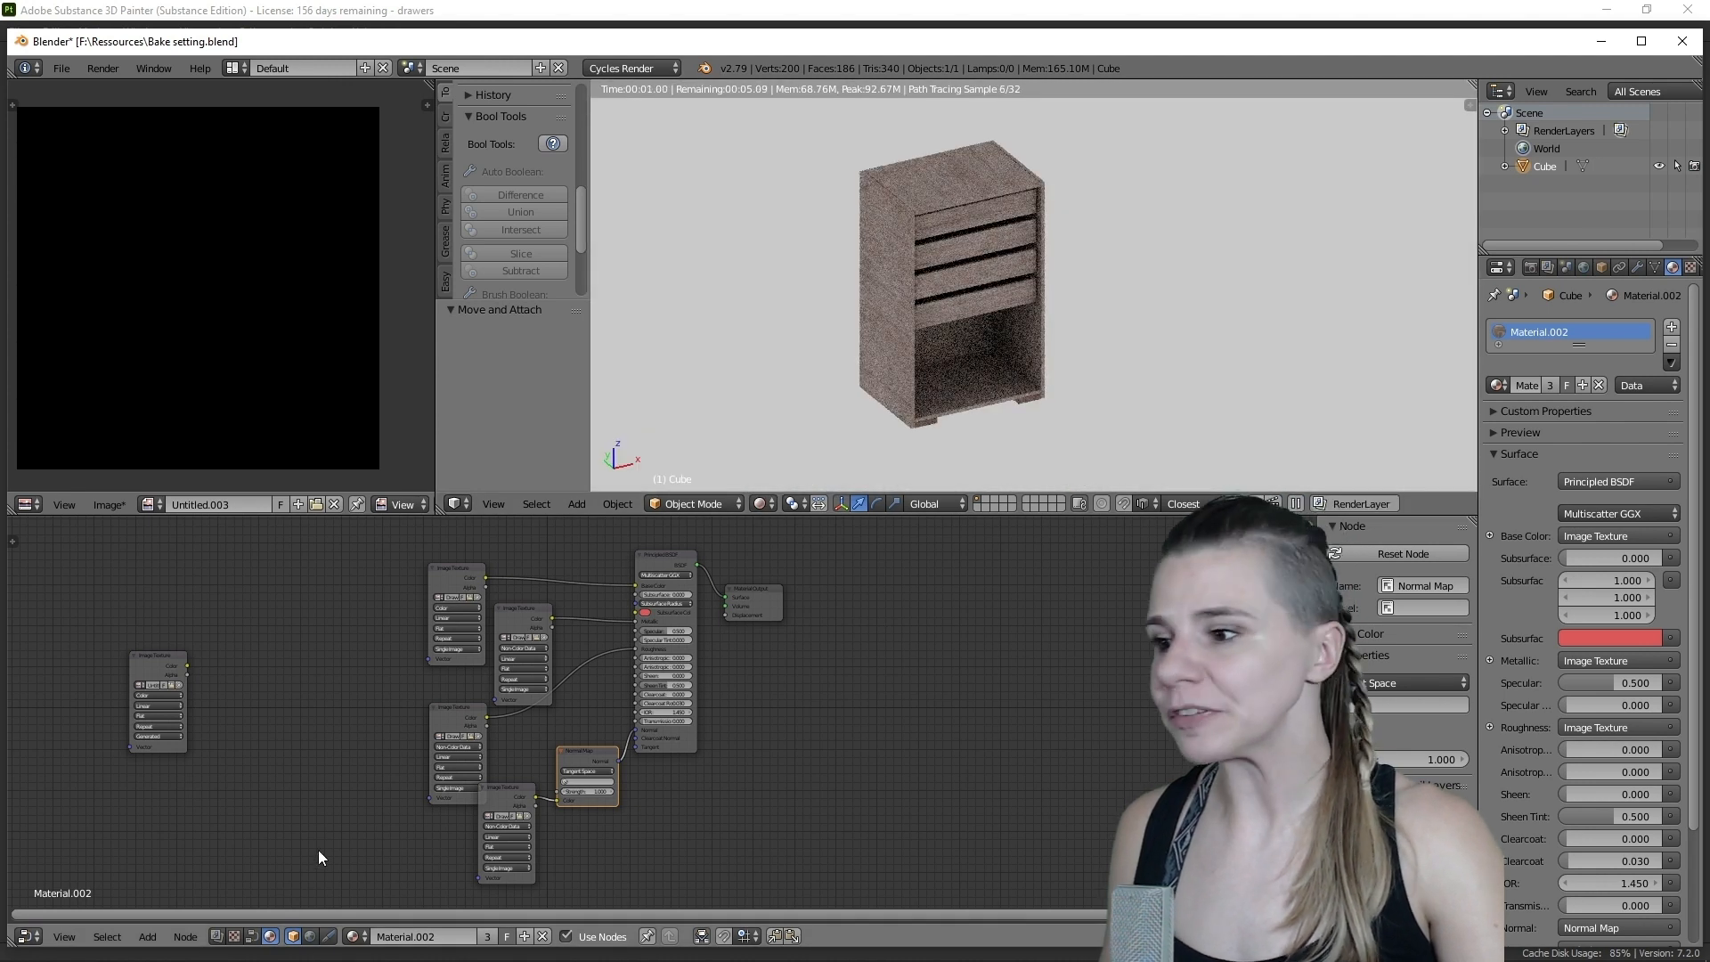
# - Examine the World's environment texture node setup, and return to the cabinet's material nodes
pyautogui.click(310, 936)
pyautogui.moveTo(591, 662); pyautogui.dragTo(622, 736, button='middle')
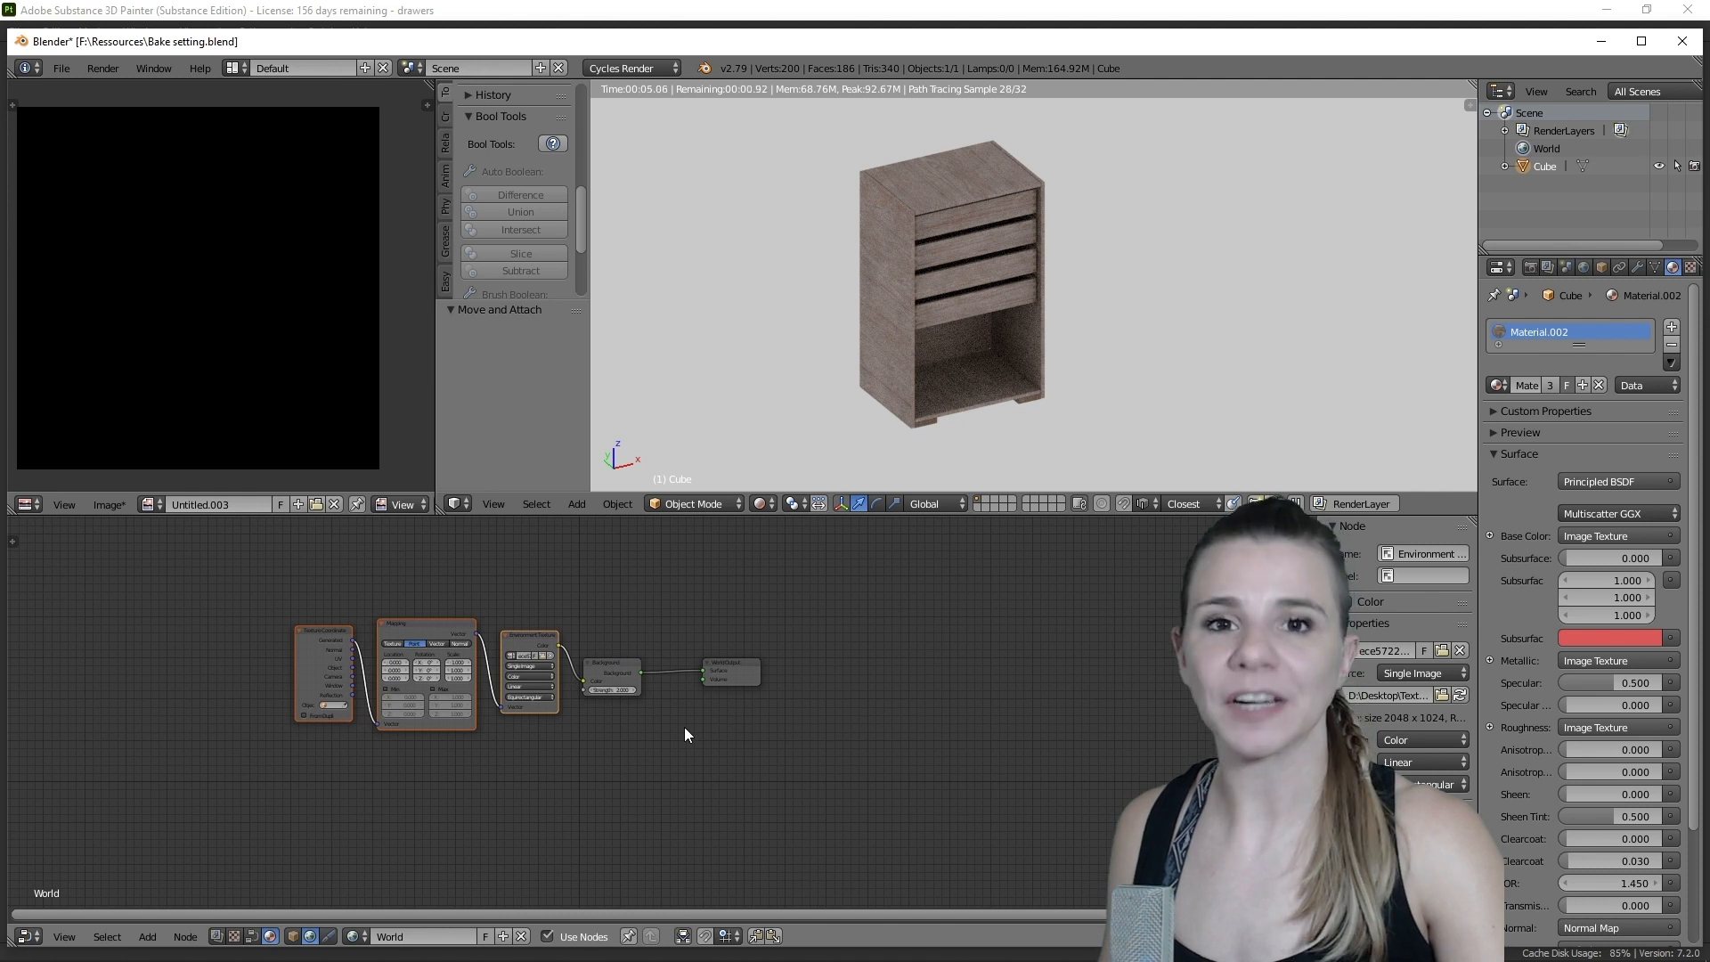
pyautogui.click(292, 936)
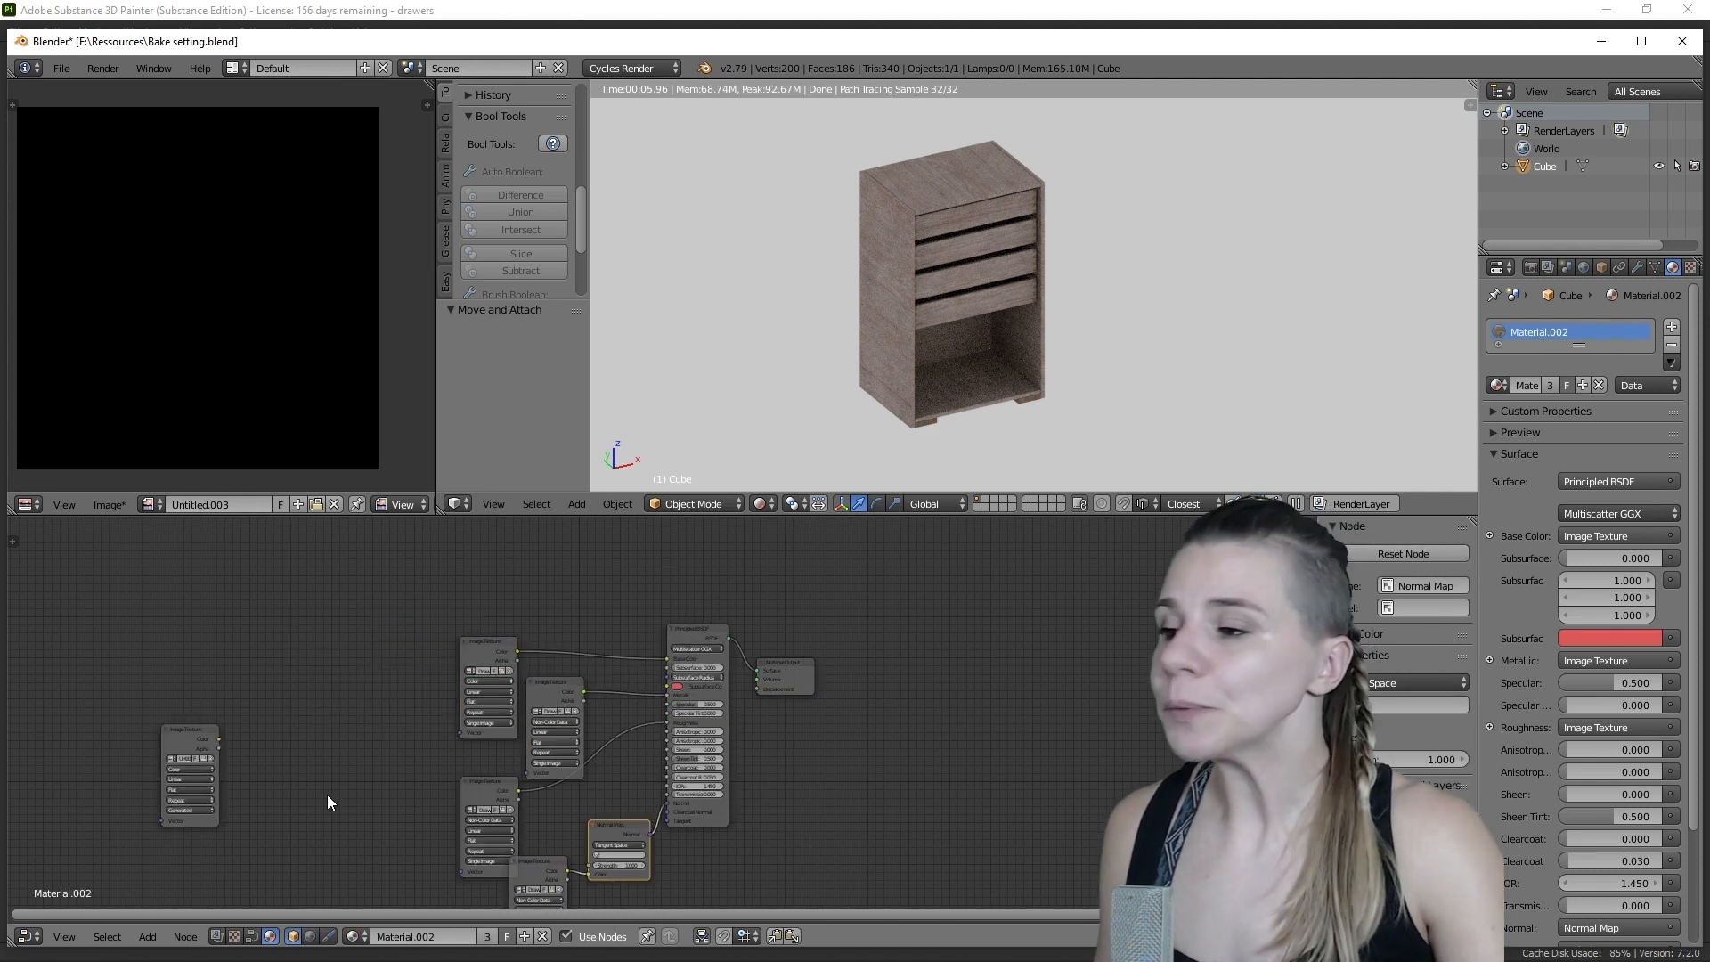
# - Select the unconnected blank Image Texture node as the bake target and show the render sampling and Bake settings
pyautogui.click(184, 730)
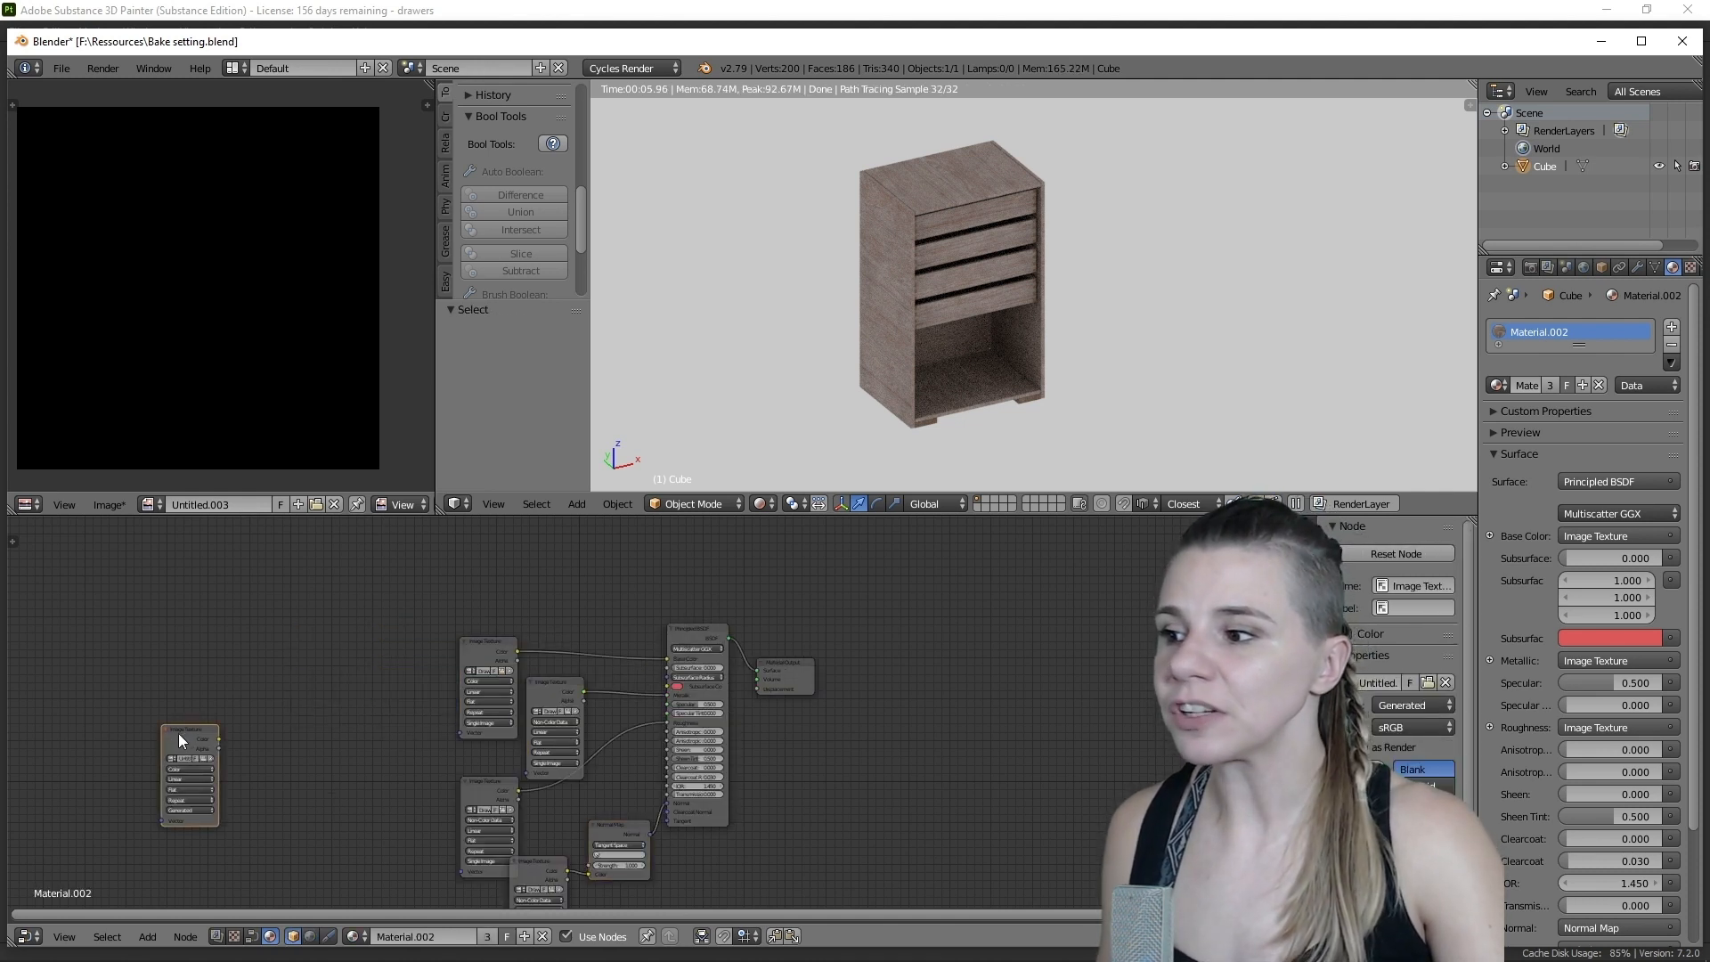
pyautogui.click(1531, 267)
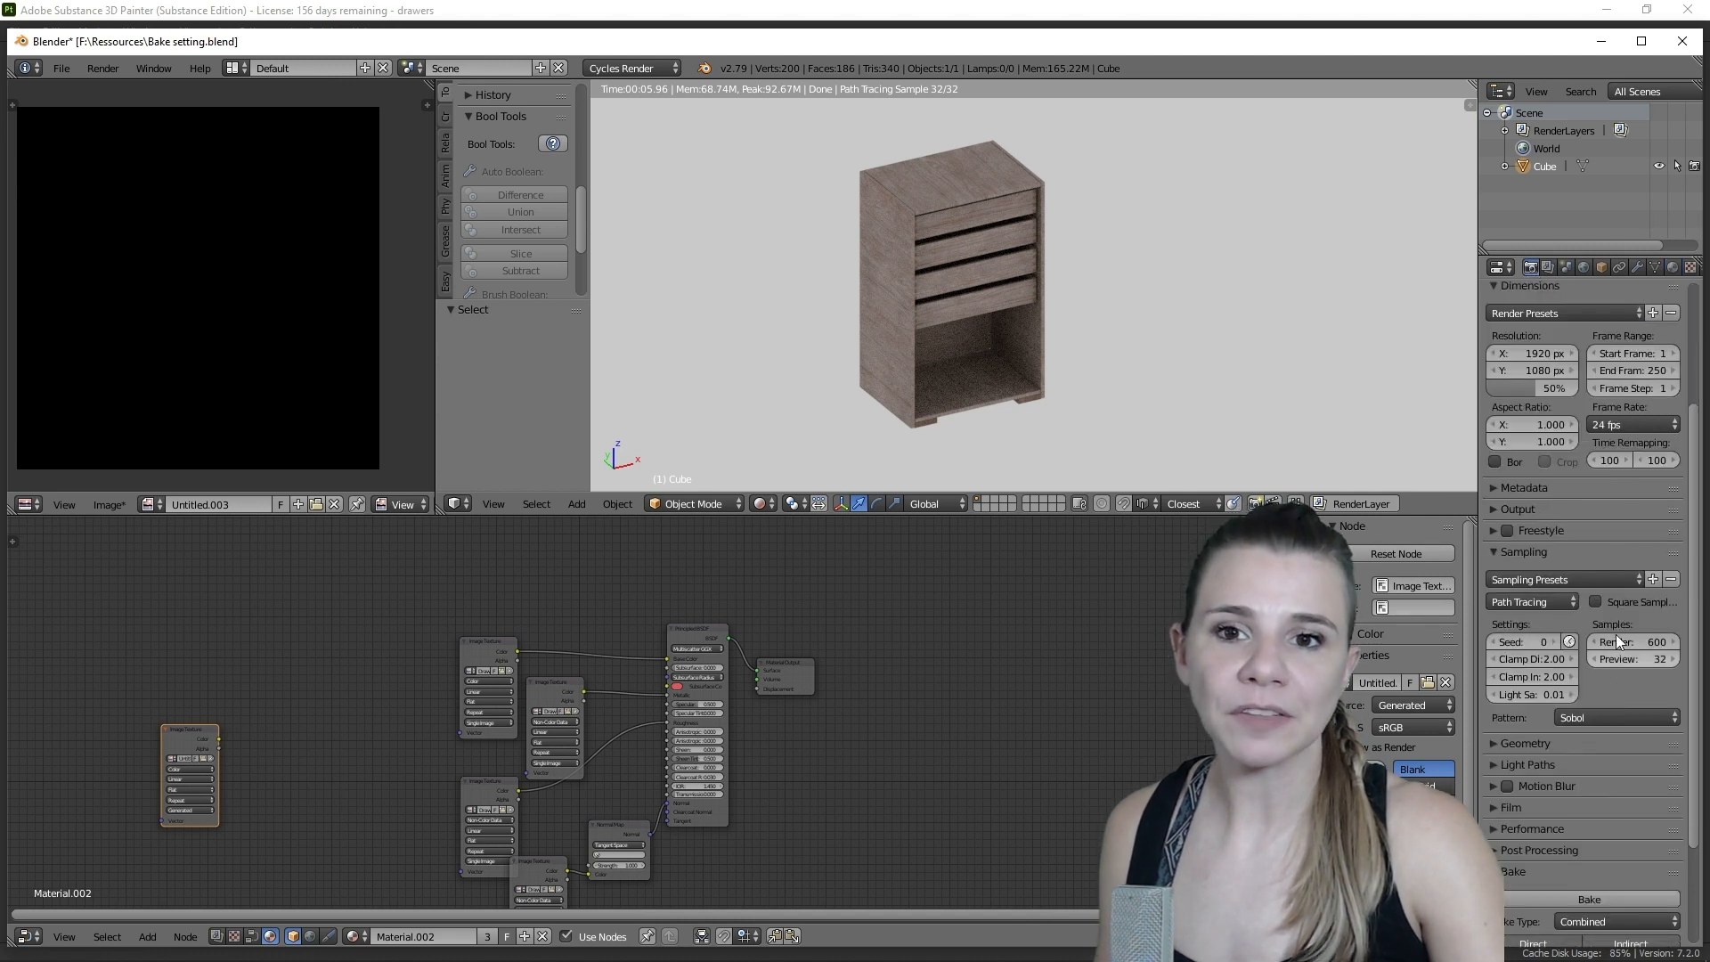
pyautogui.scroll(-4, 1595, 687)
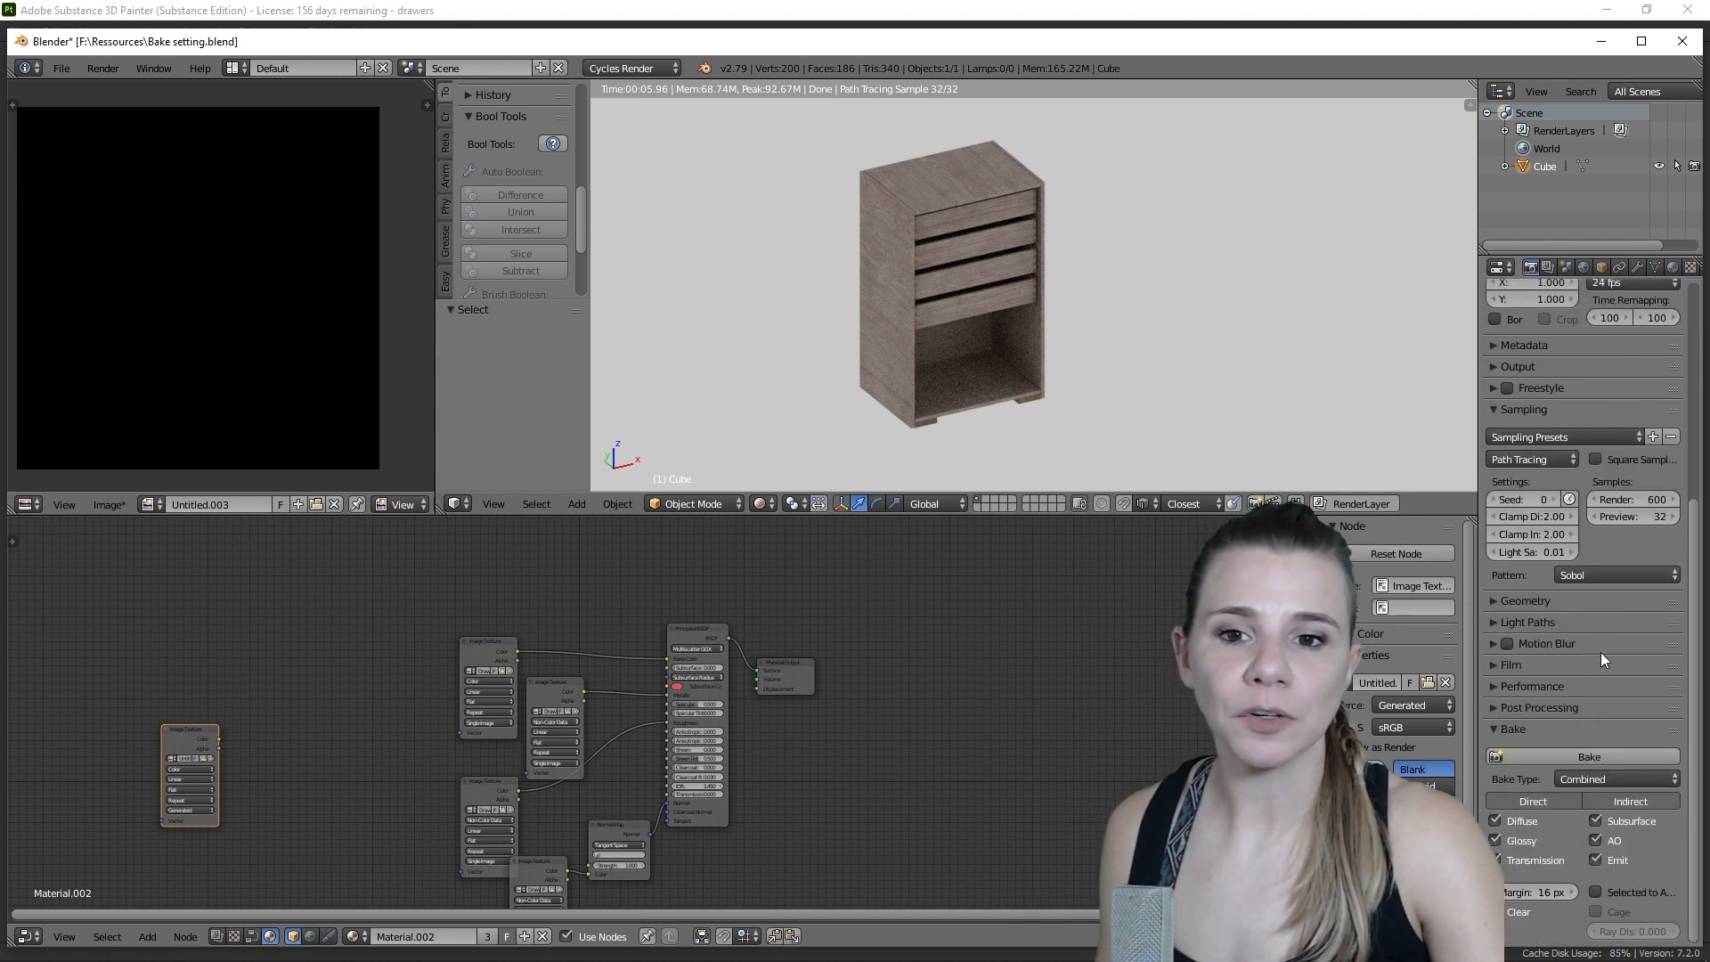